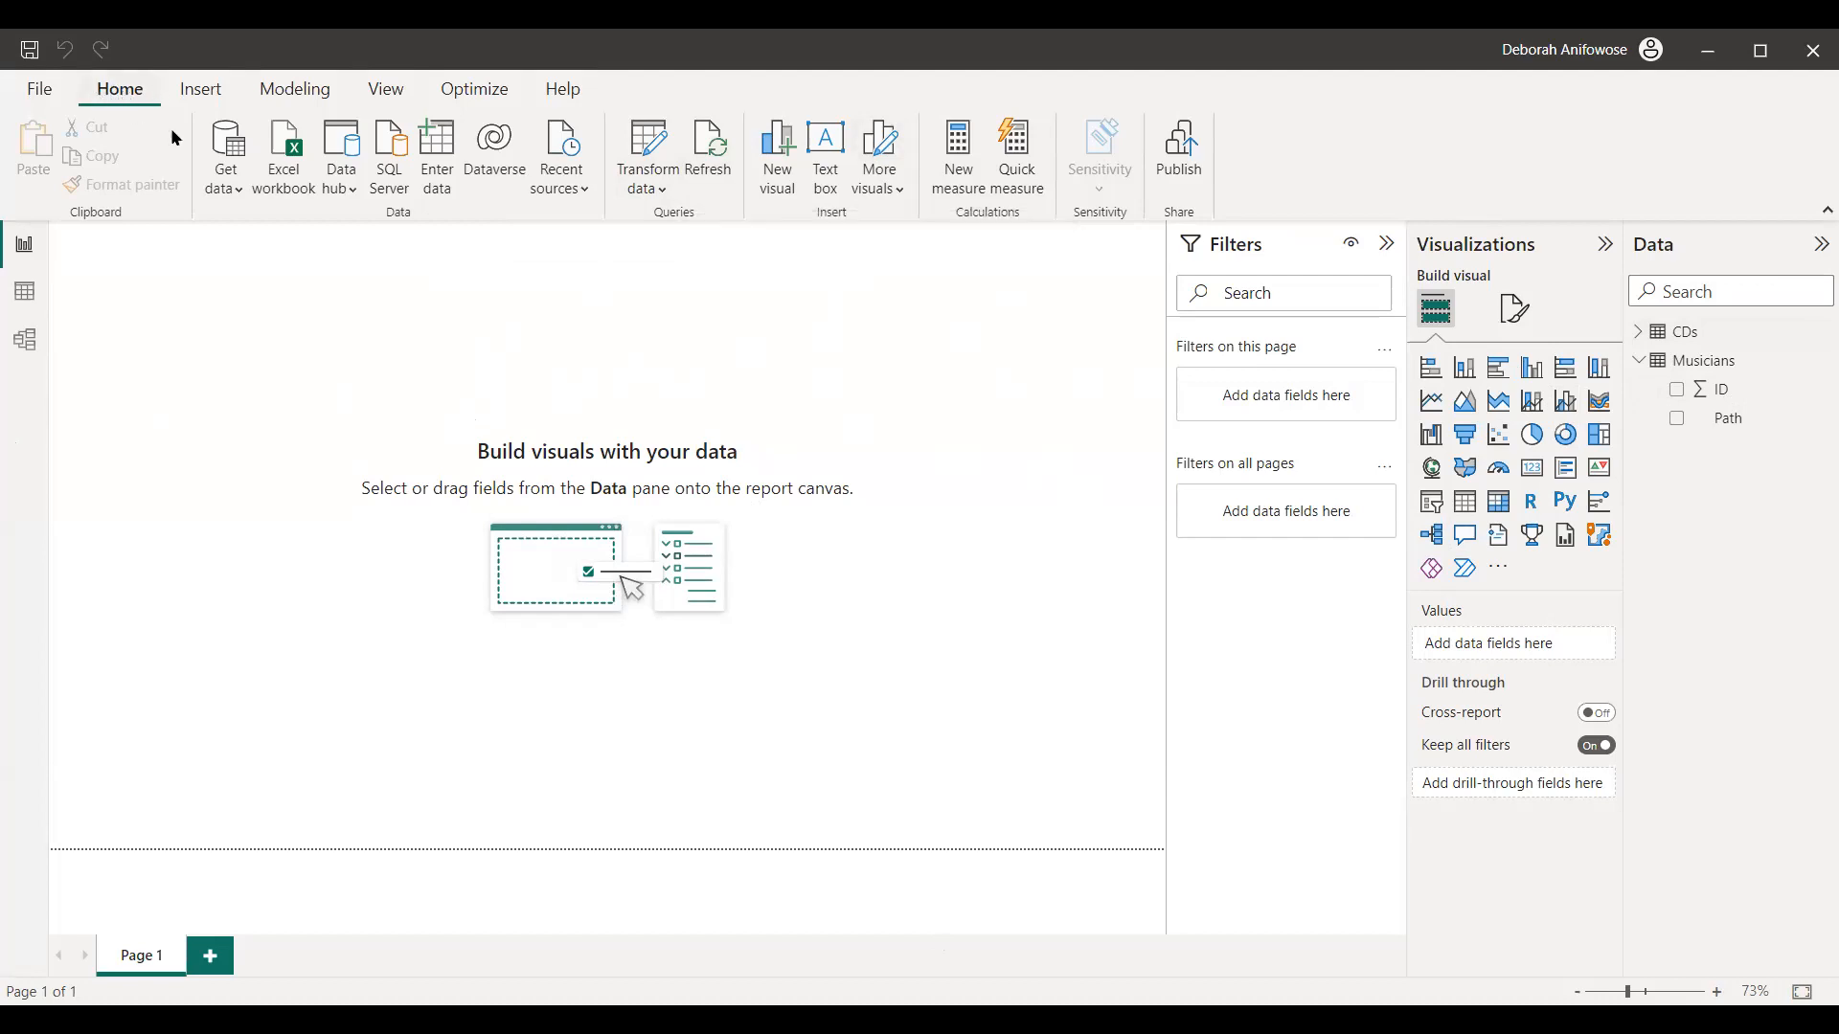
- Open the CDs table's query for editing in the Power Query Editor
{"action": "left_click", "coordinate": [663, 190]}
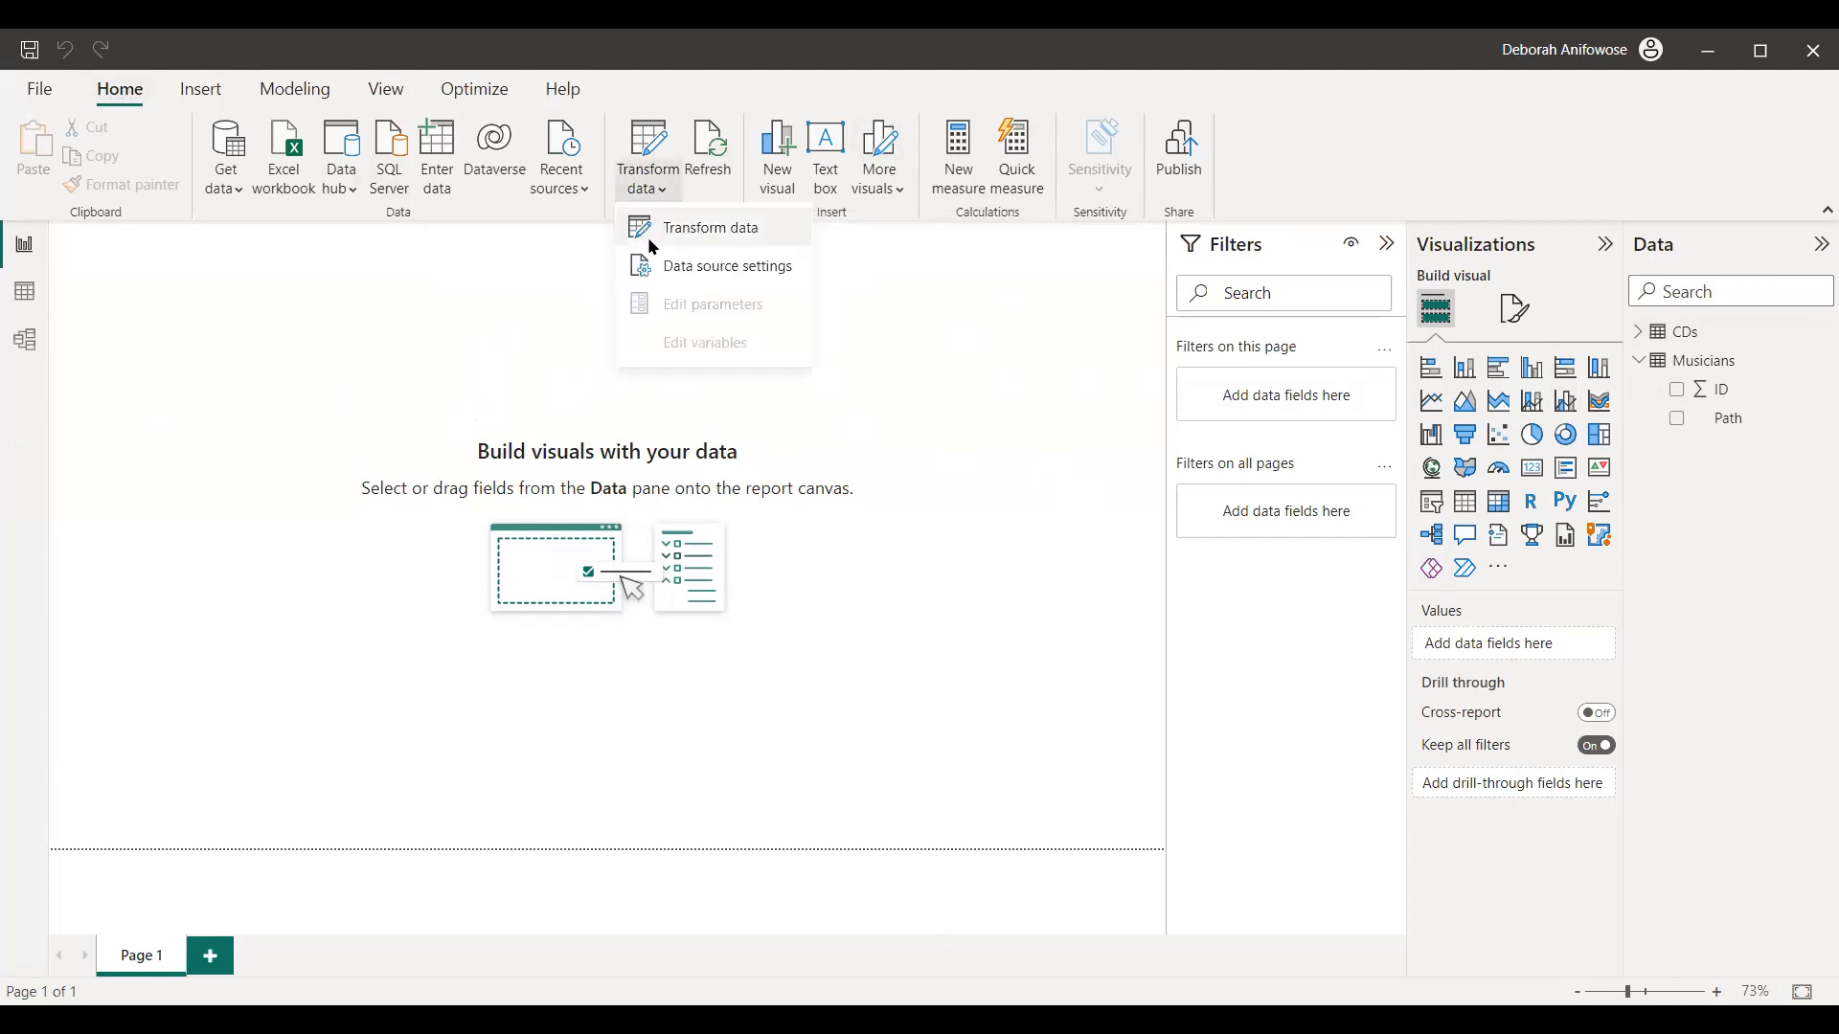
{"action": "left_click", "coordinate": [900, 299]}
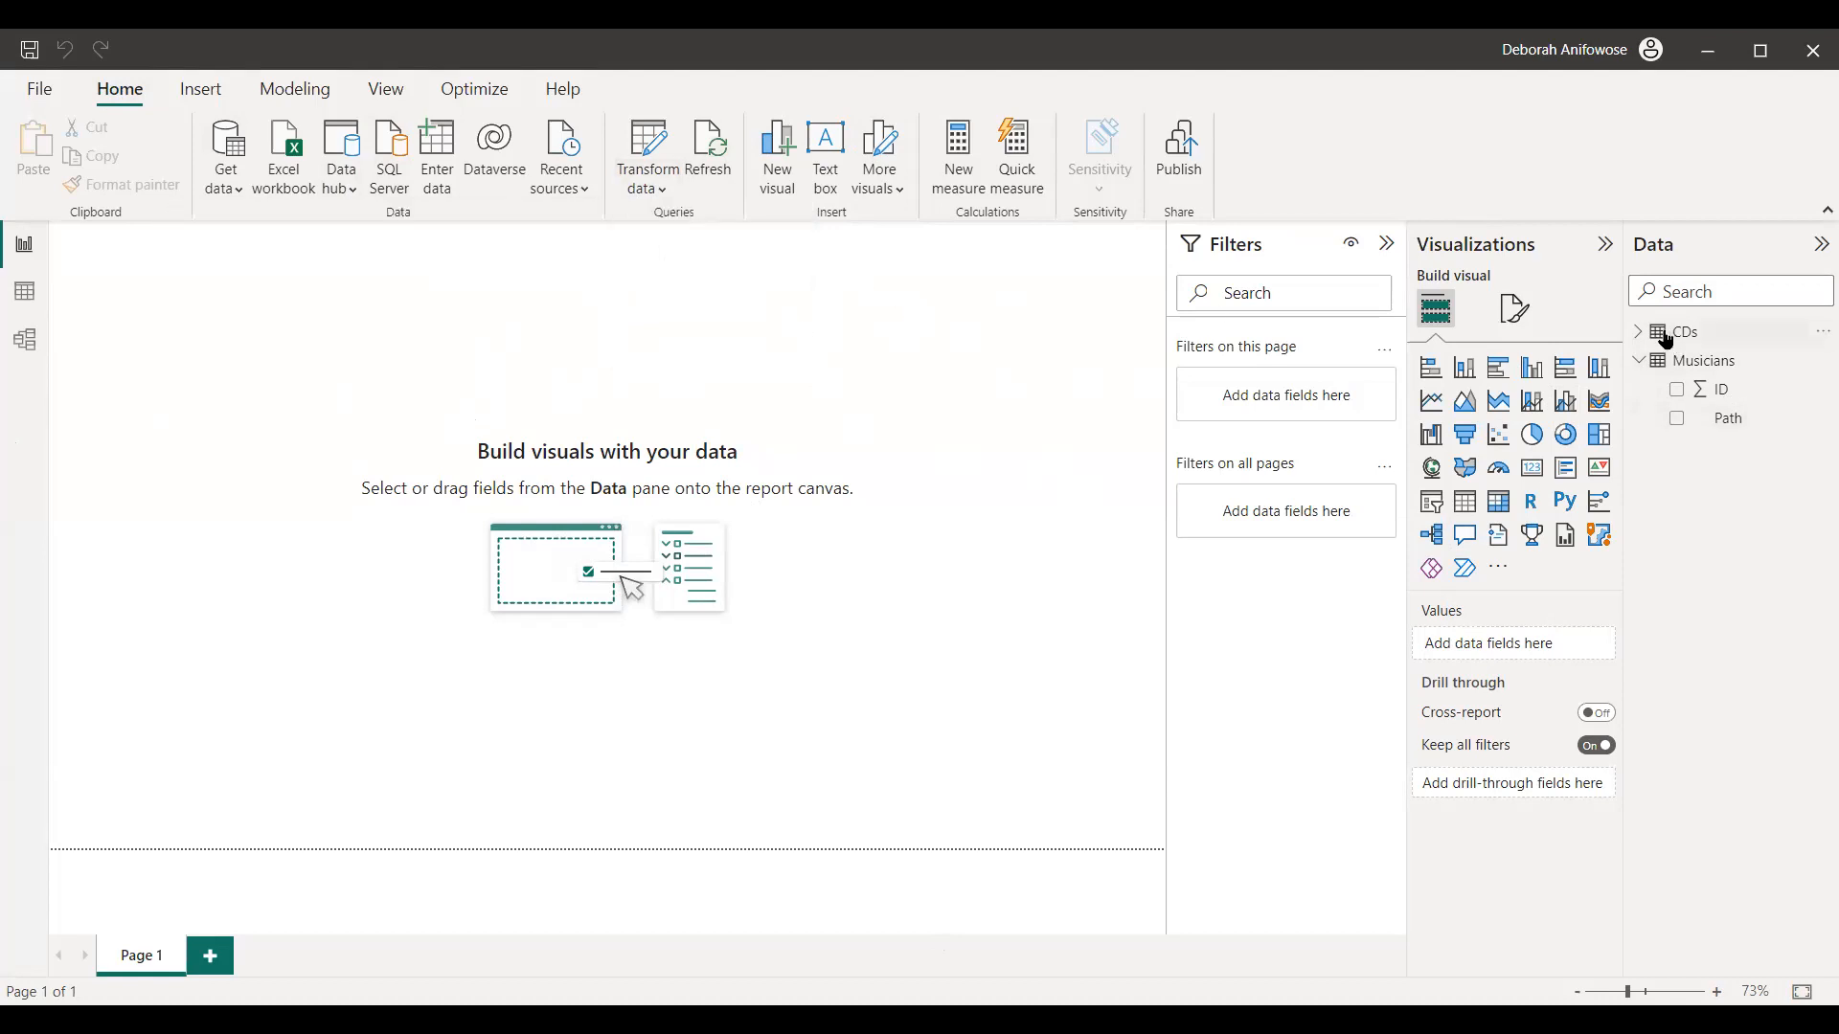
{"action": "left_click", "coordinate": [1817, 337]}
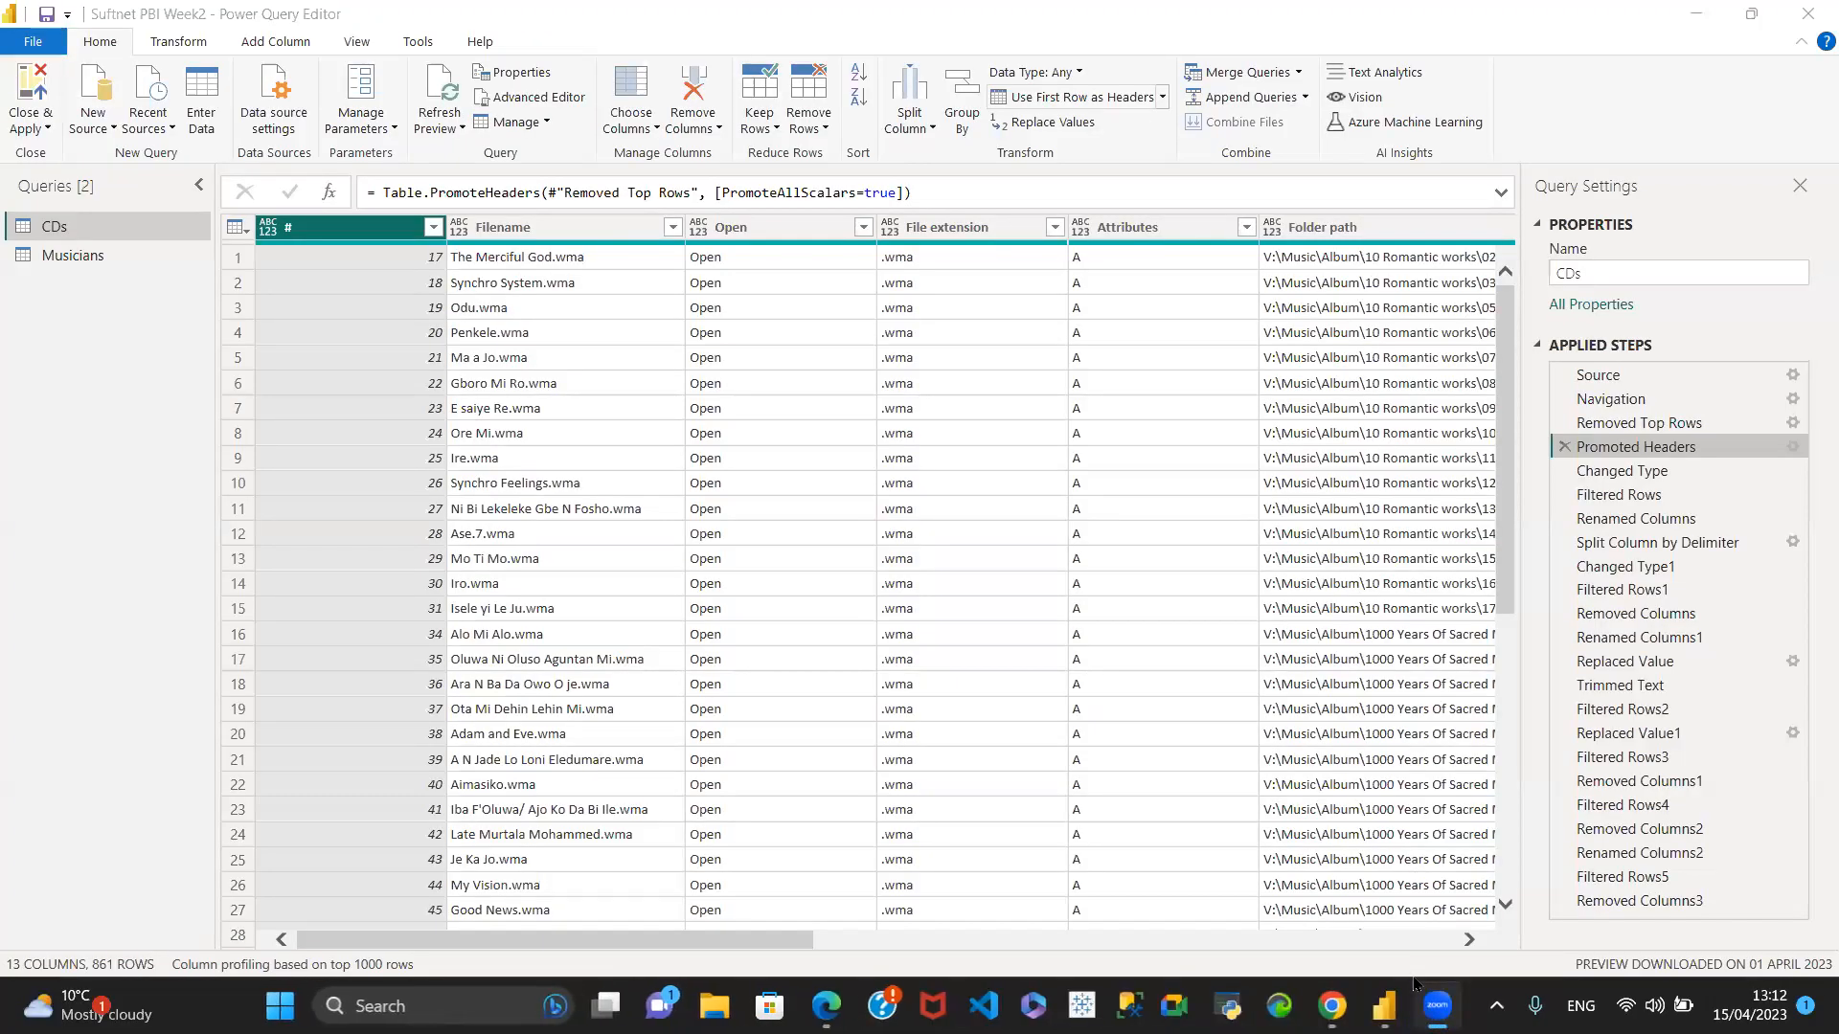
{"action": "mouse_move", "coordinate": [1384, 1004]}
{"action": "left_click", "coordinate": [1448, 896]}
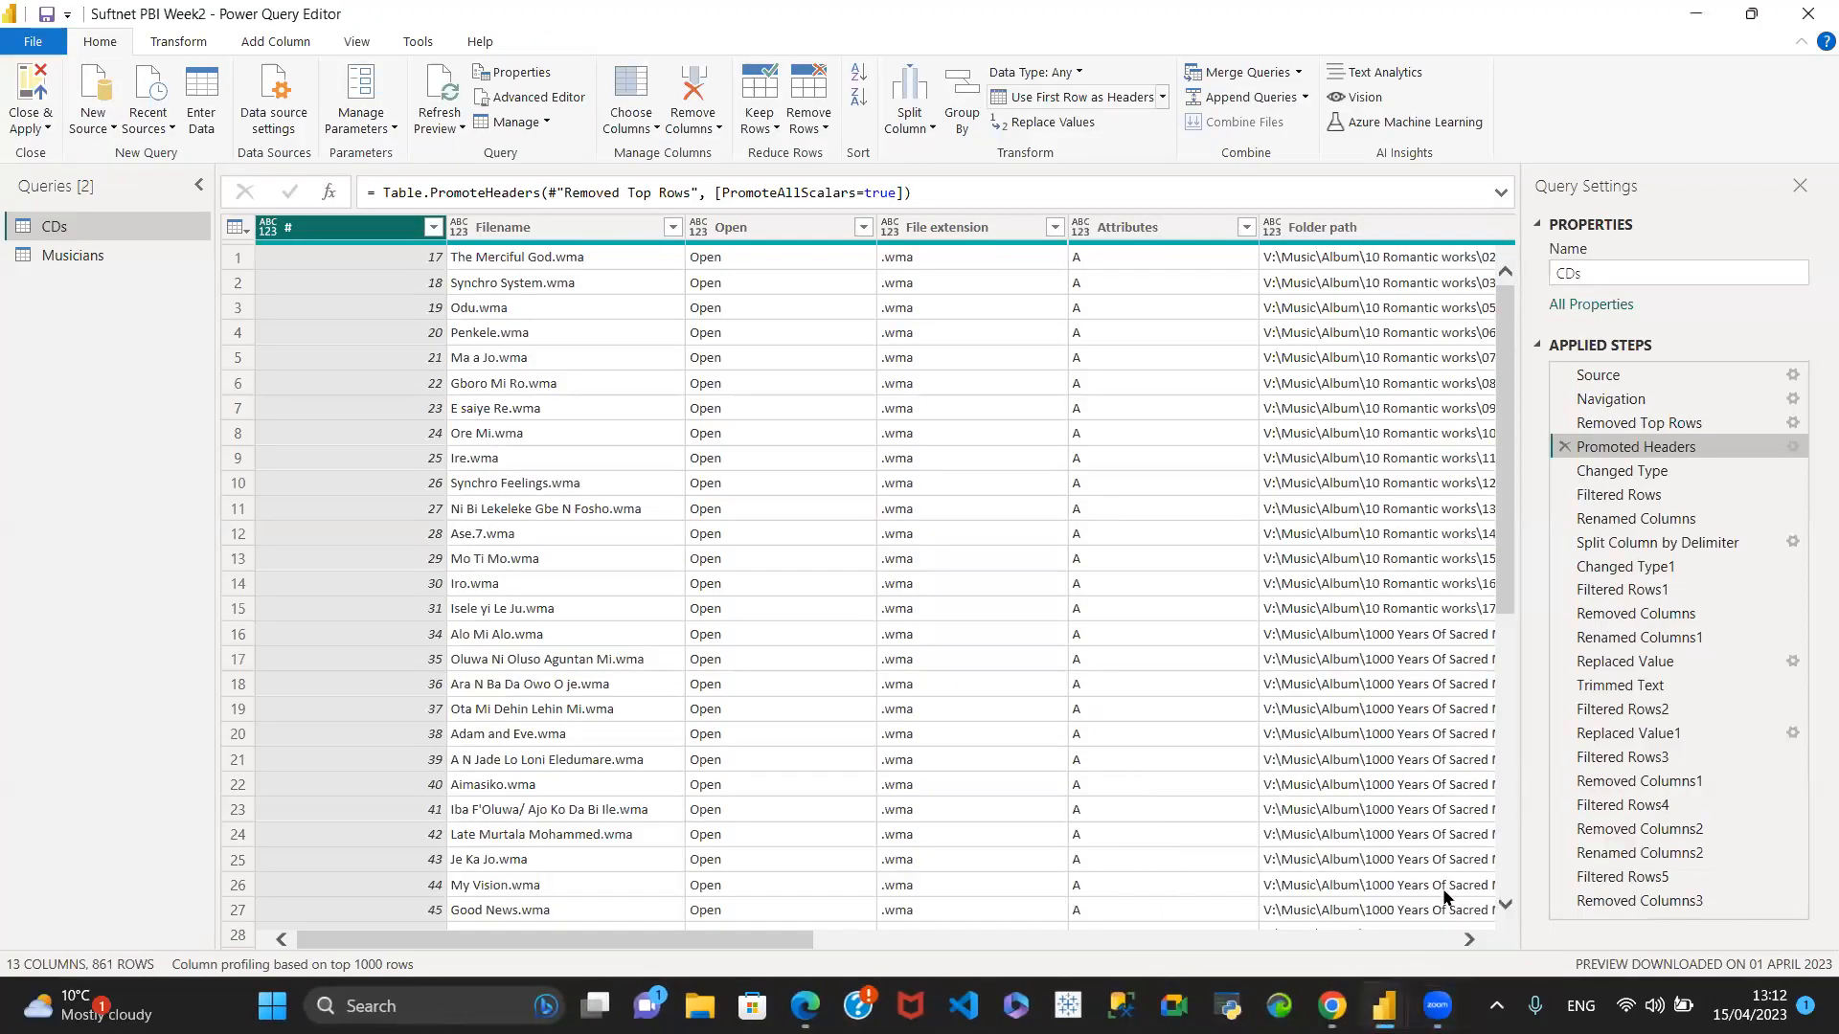
{"action": "mouse_move", "coordinate": [1332, 1005]}
- Review the CDs query's applied steps from Source to Promoted Headers, including the workbook and top-row settings, and return to the final Removed Columns3 step
{"action": "left_click", "coordinate": [1674, 370]}
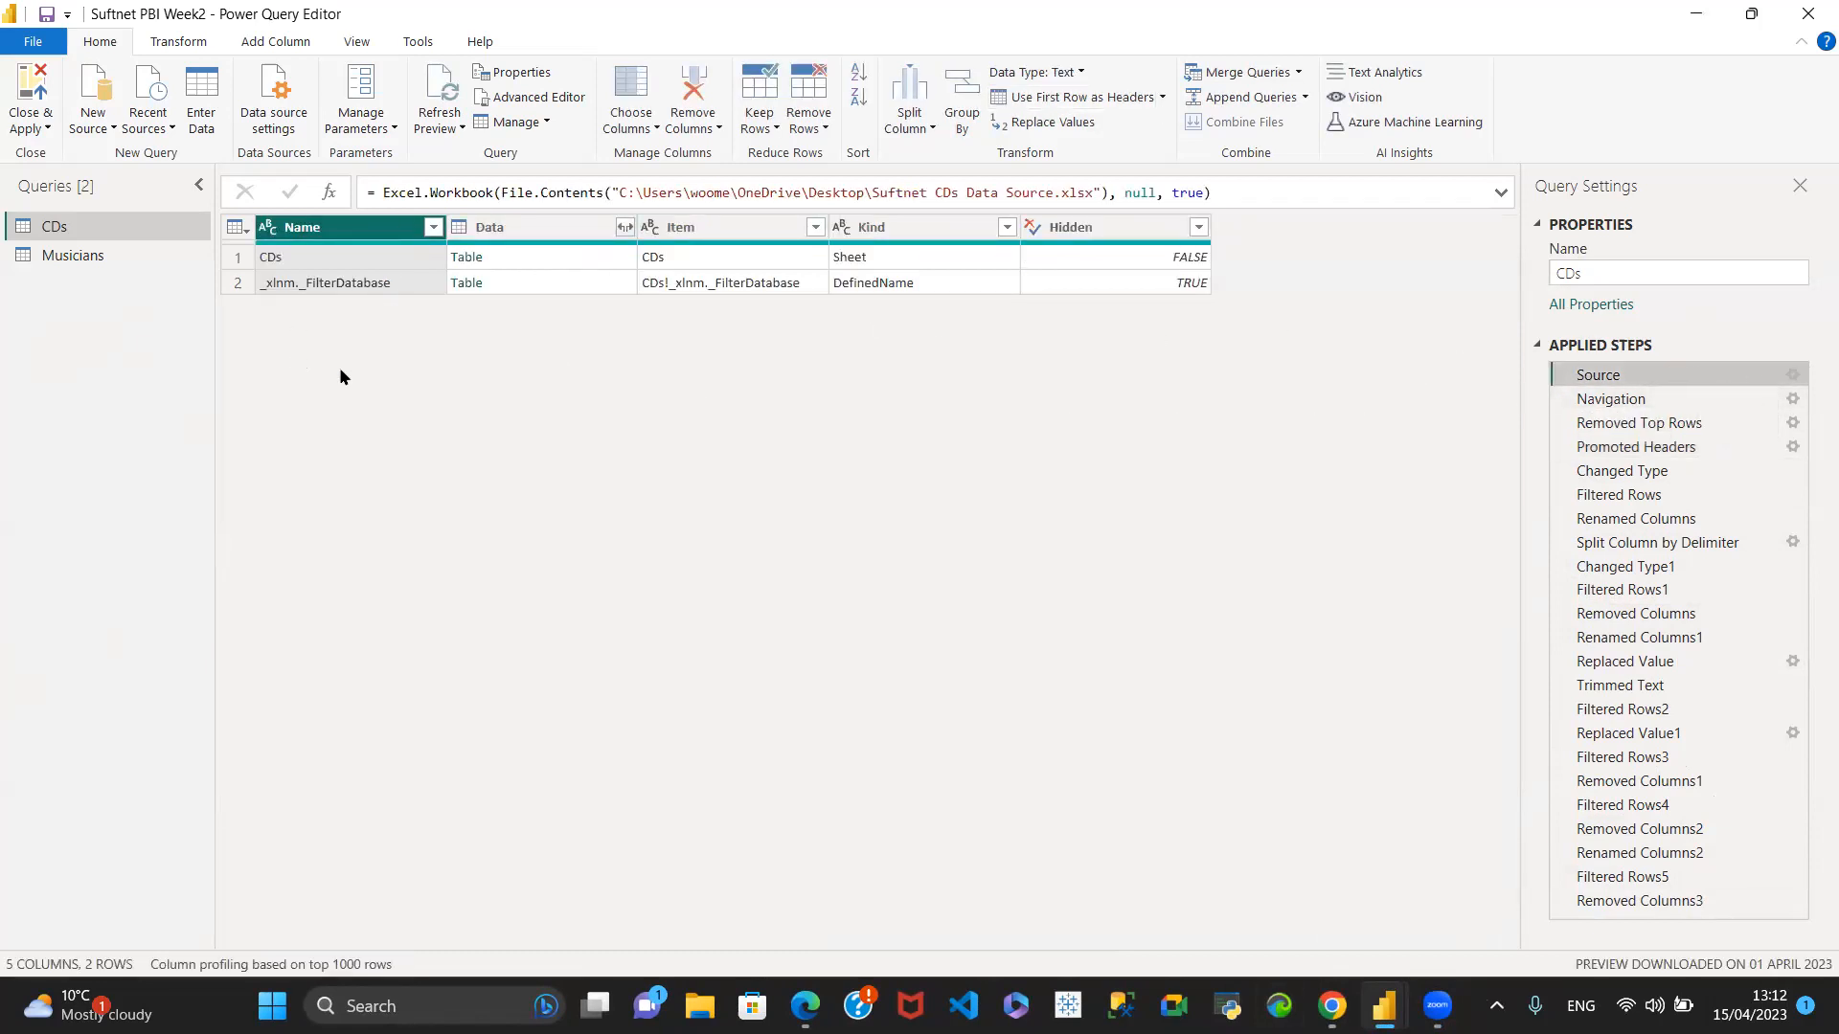
{"action": "left_click", "coordinate": [1793, 374]}
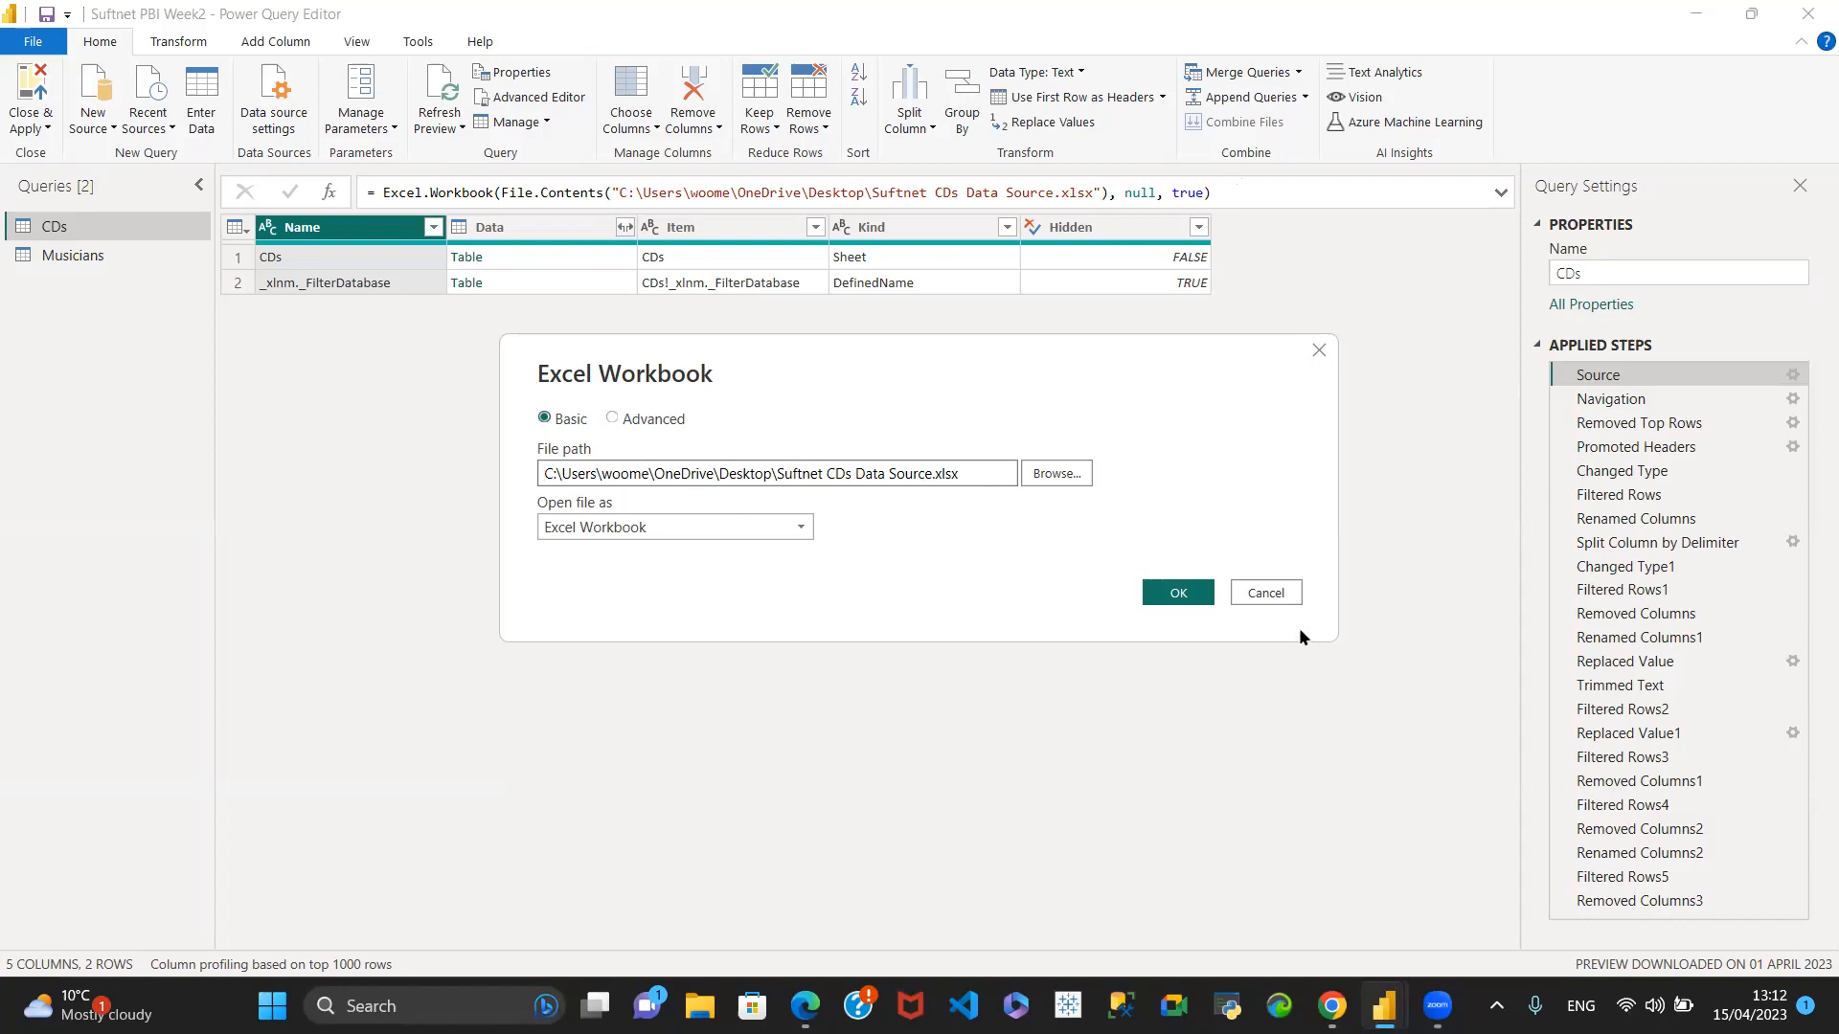
{"action": "left_click", "coordinate": [1274, 593]}
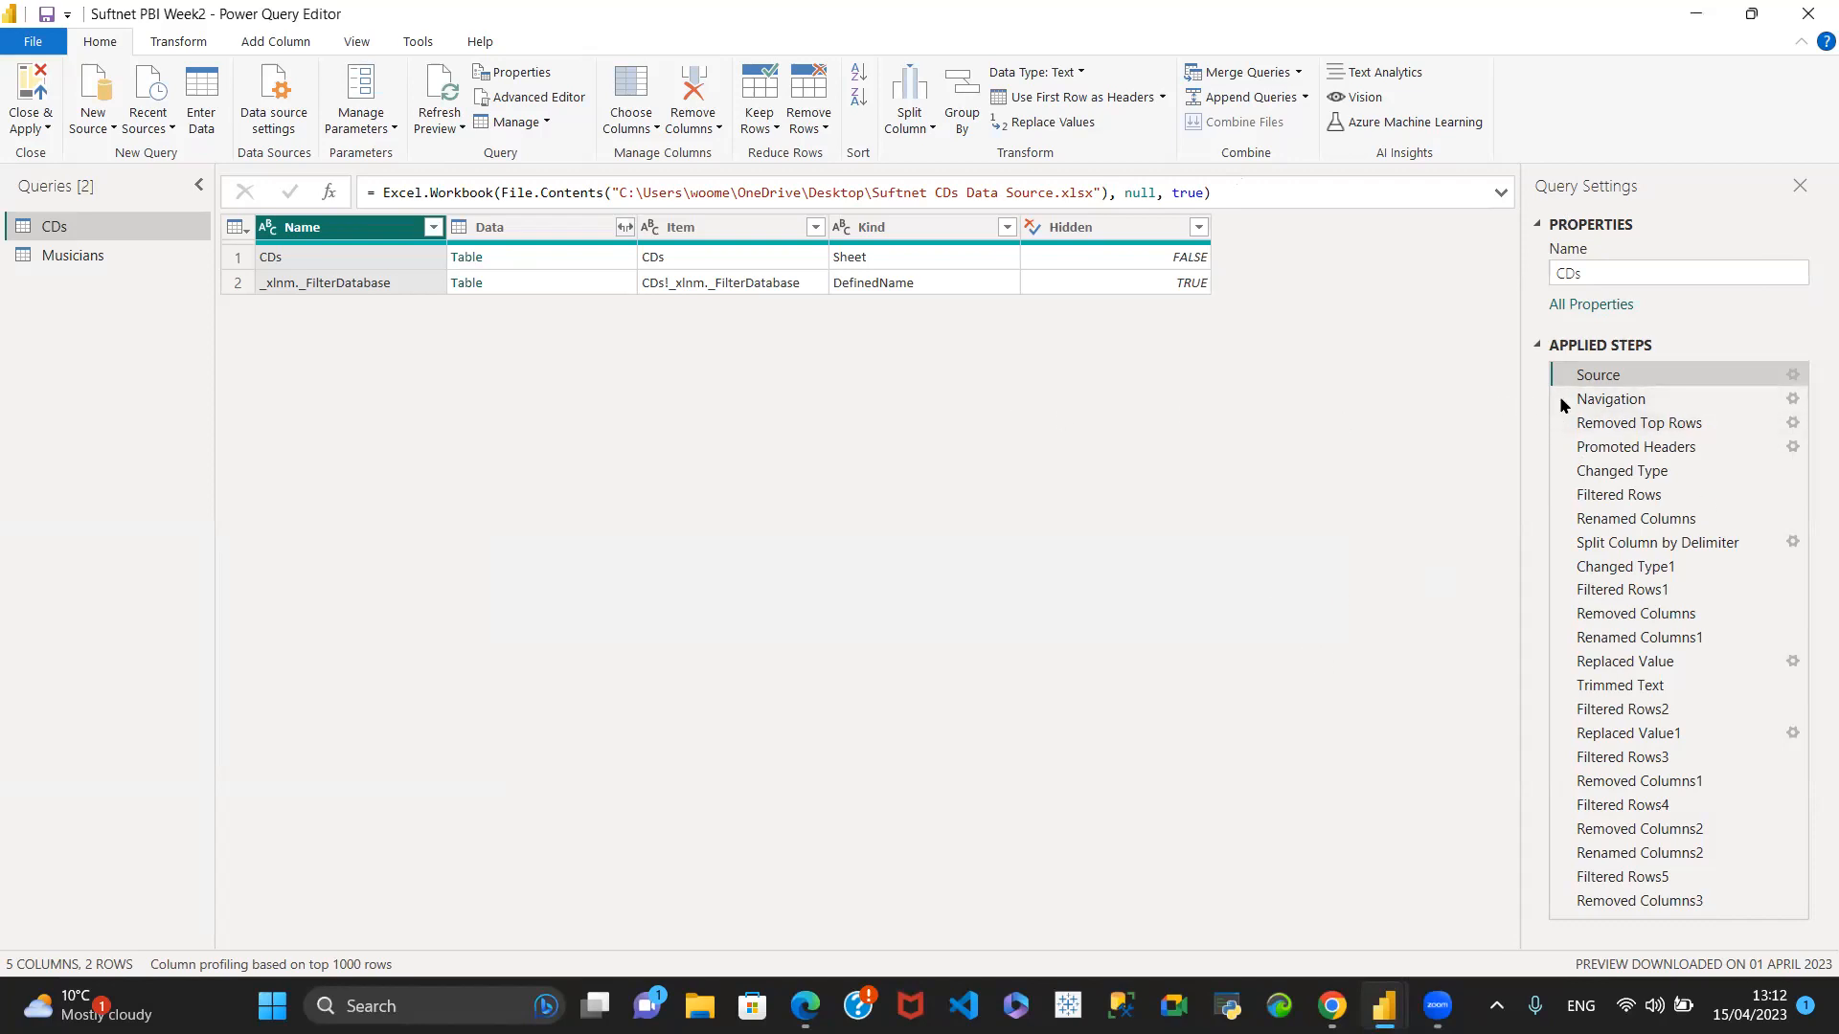
{"action": "left_click_drag", "start_coordinate": [1679, 422], "coordinate": [1626, 424]}
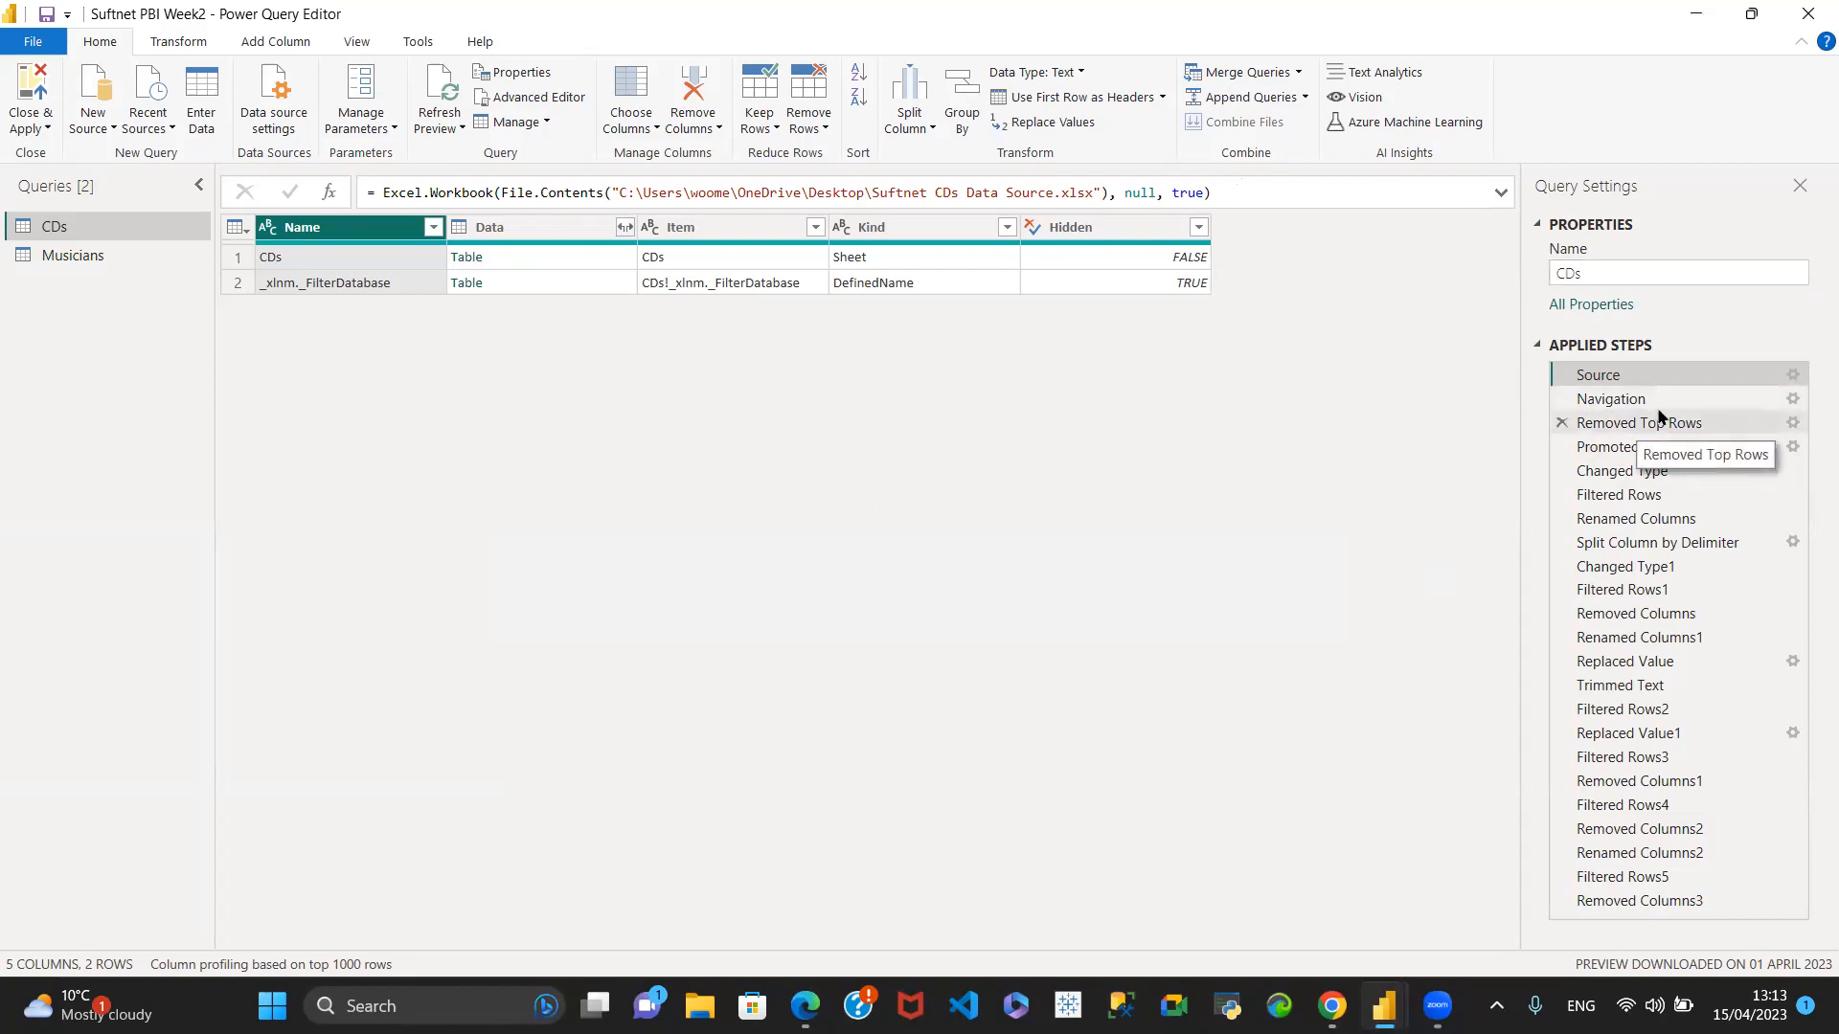
{"action": "left_click", "coordinate": [1770, 397]}
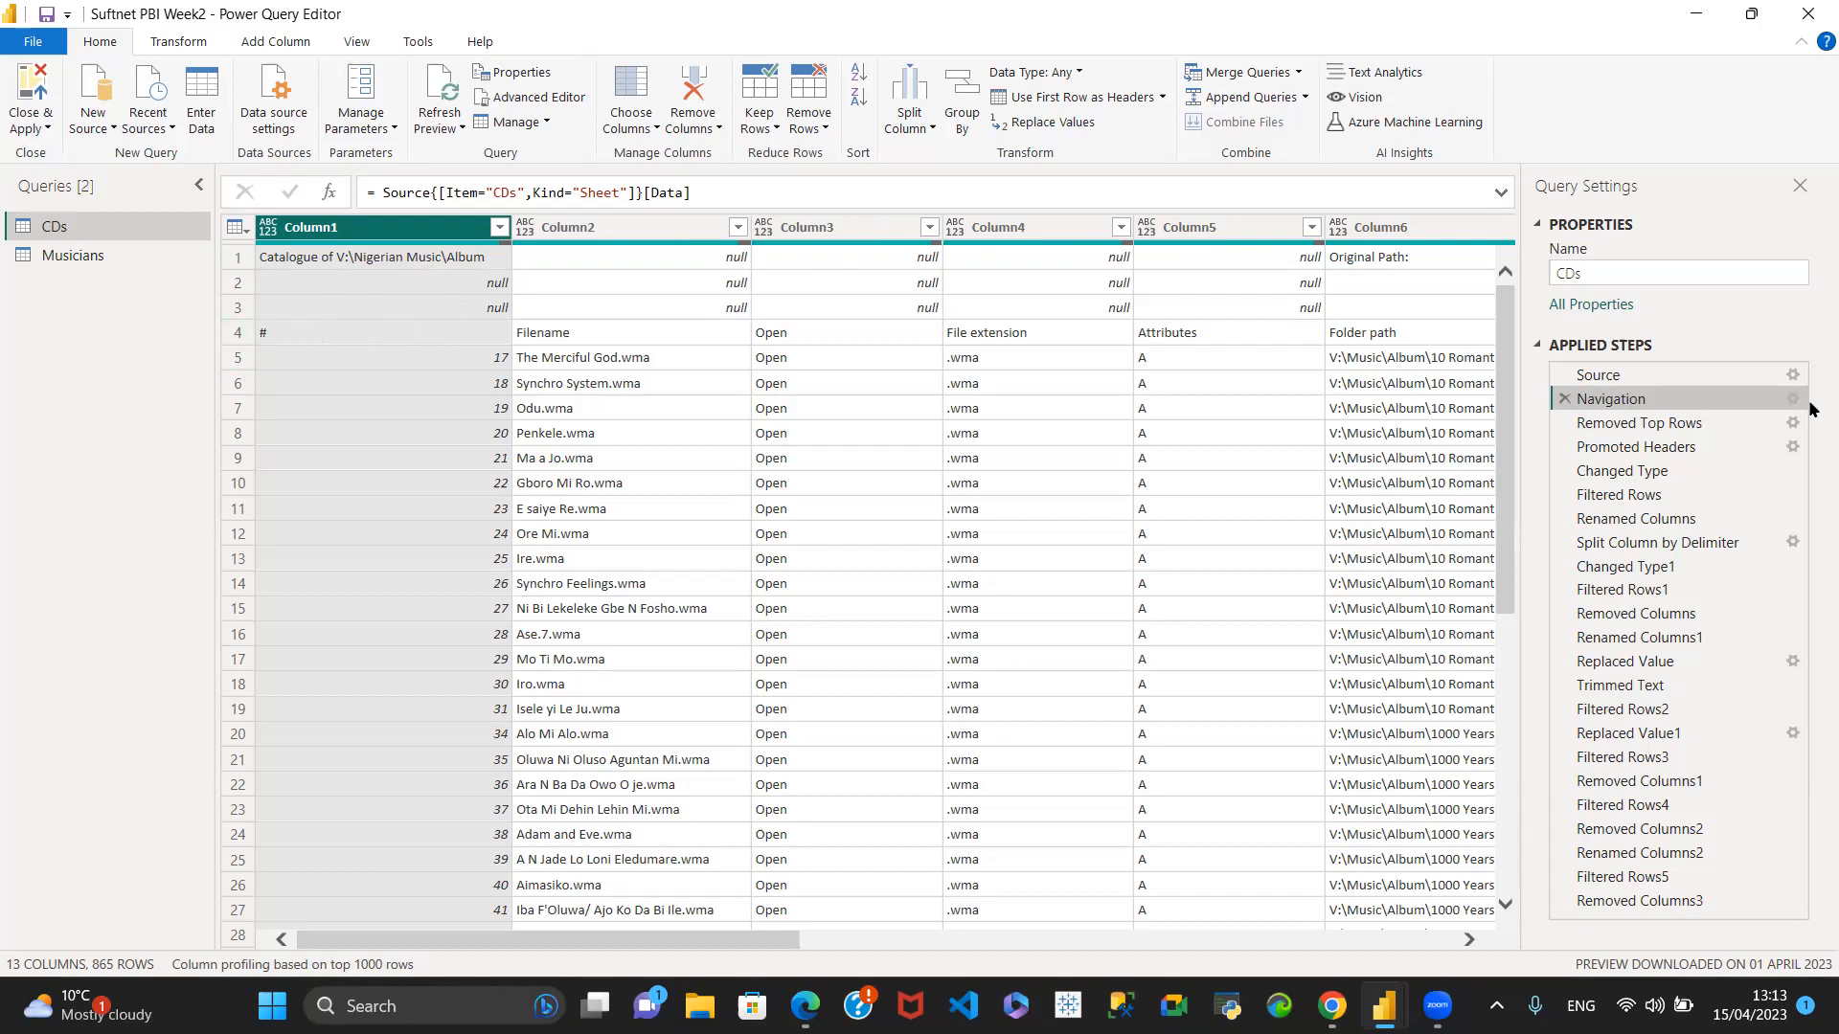
{"action": "left_click", "coordinate": [1732, 423]}
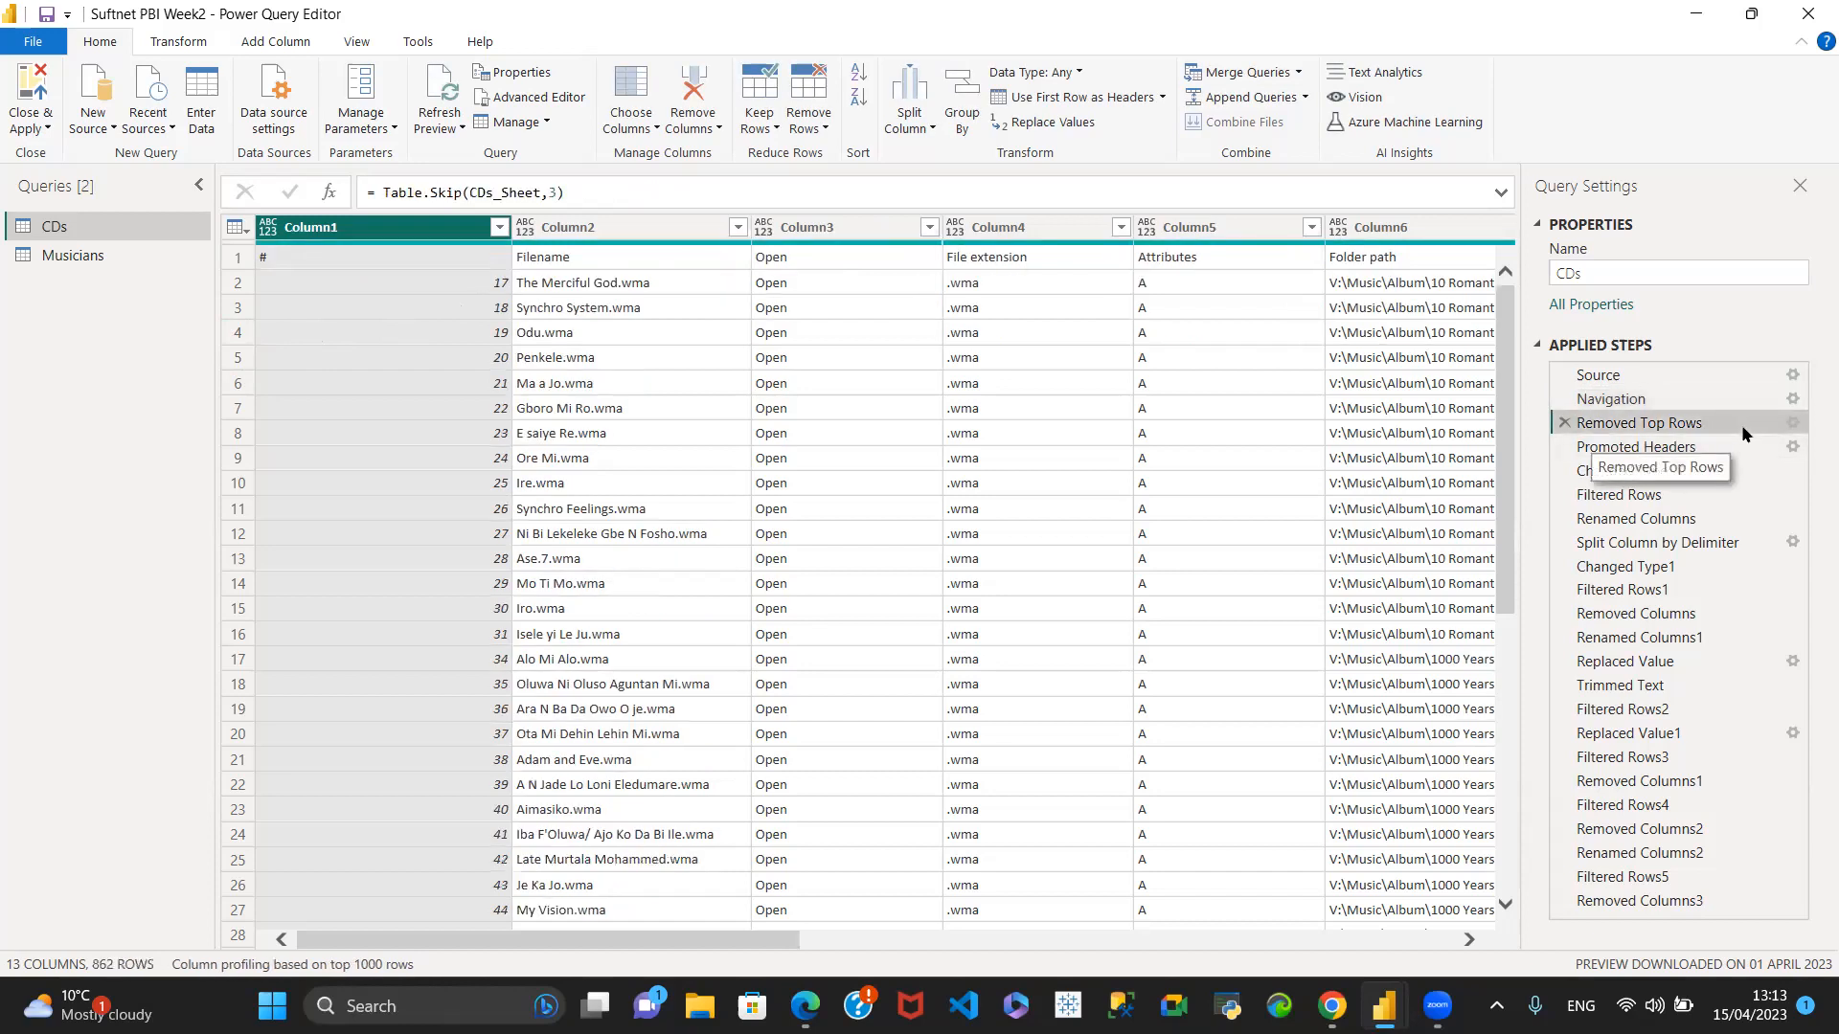
{"action": "left_click", "coordinate": [1789, 428]}
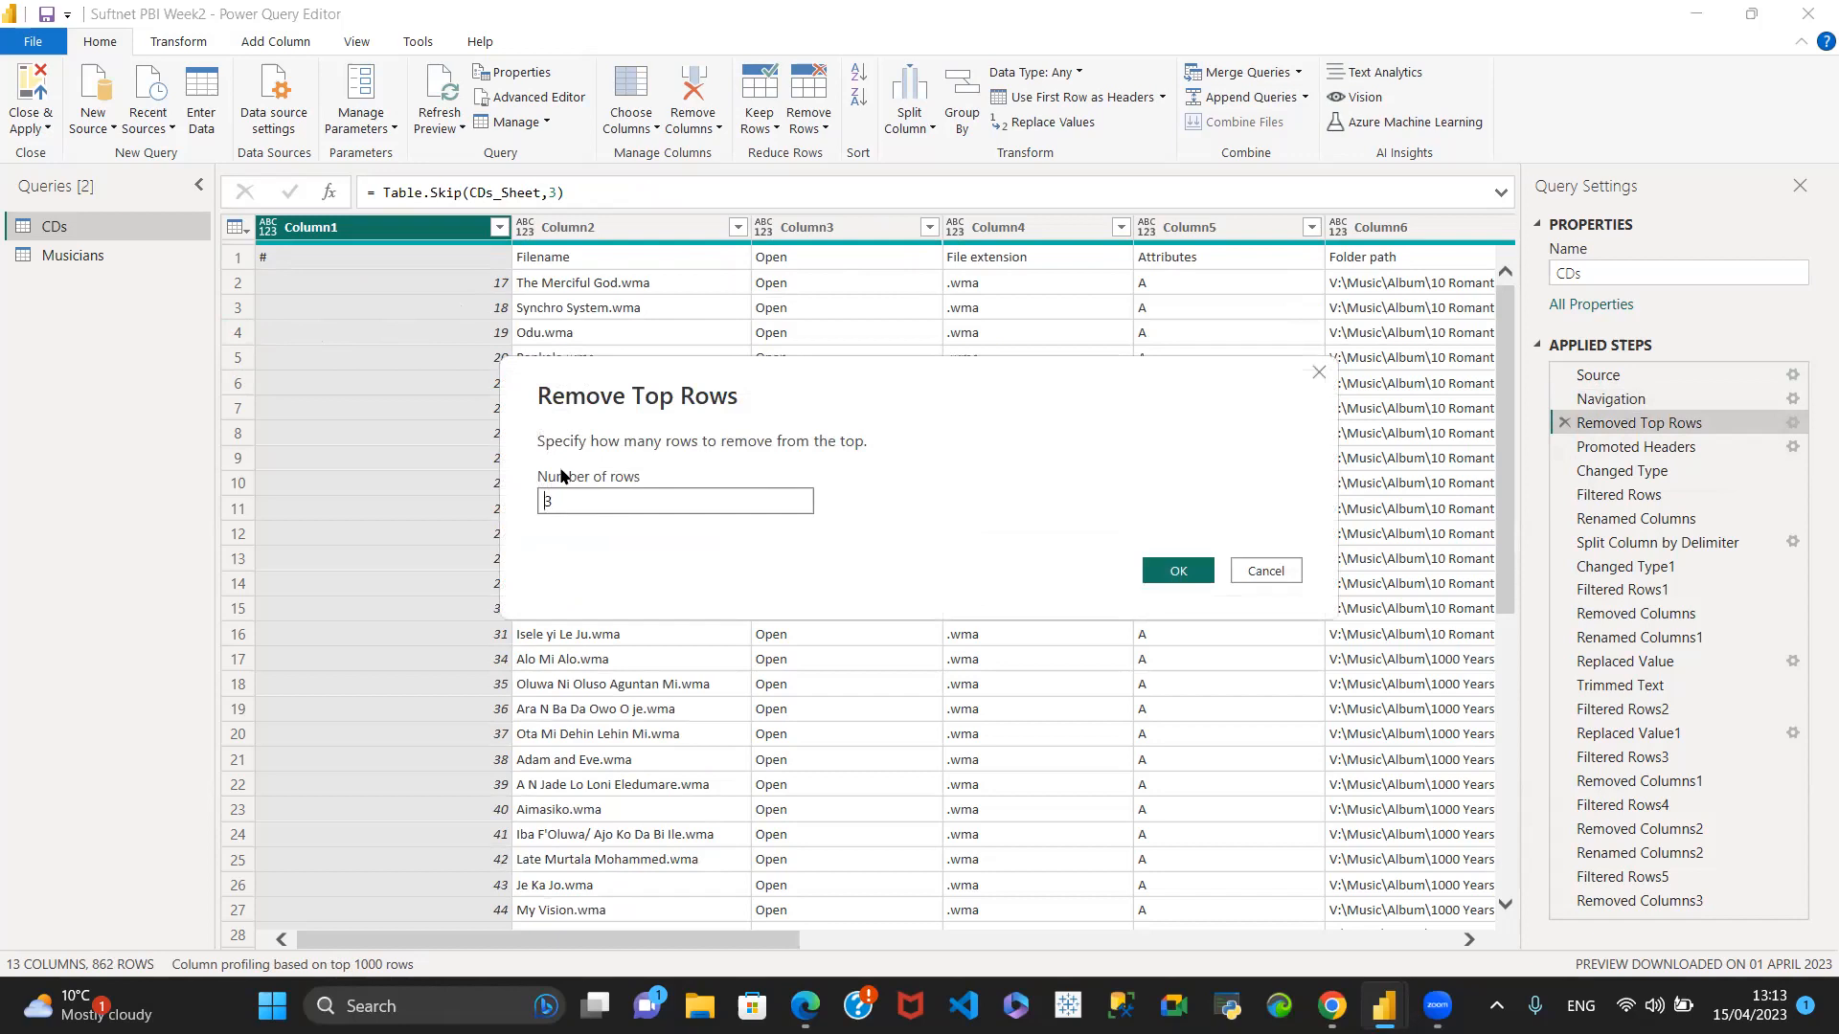
{"action": "left_click", "coordinate": [1266, 572]}
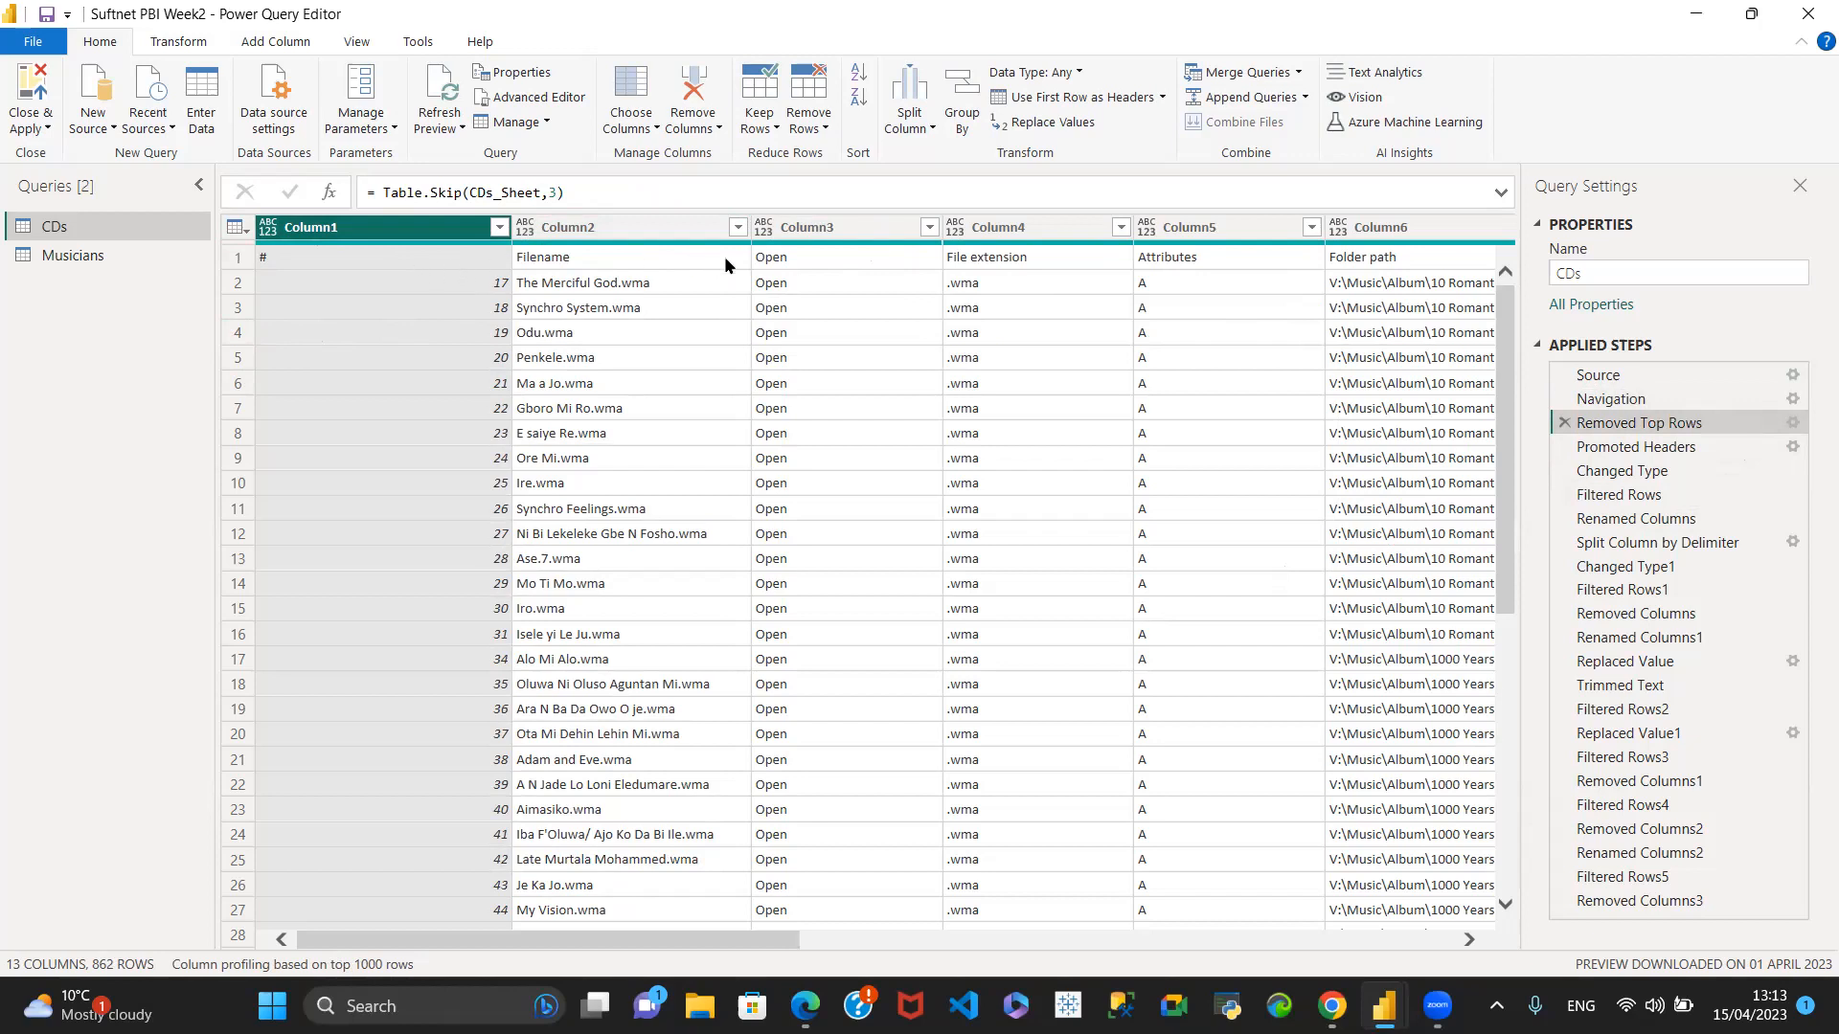
{"action": "left_click", "coordinate": [1729, 447]}
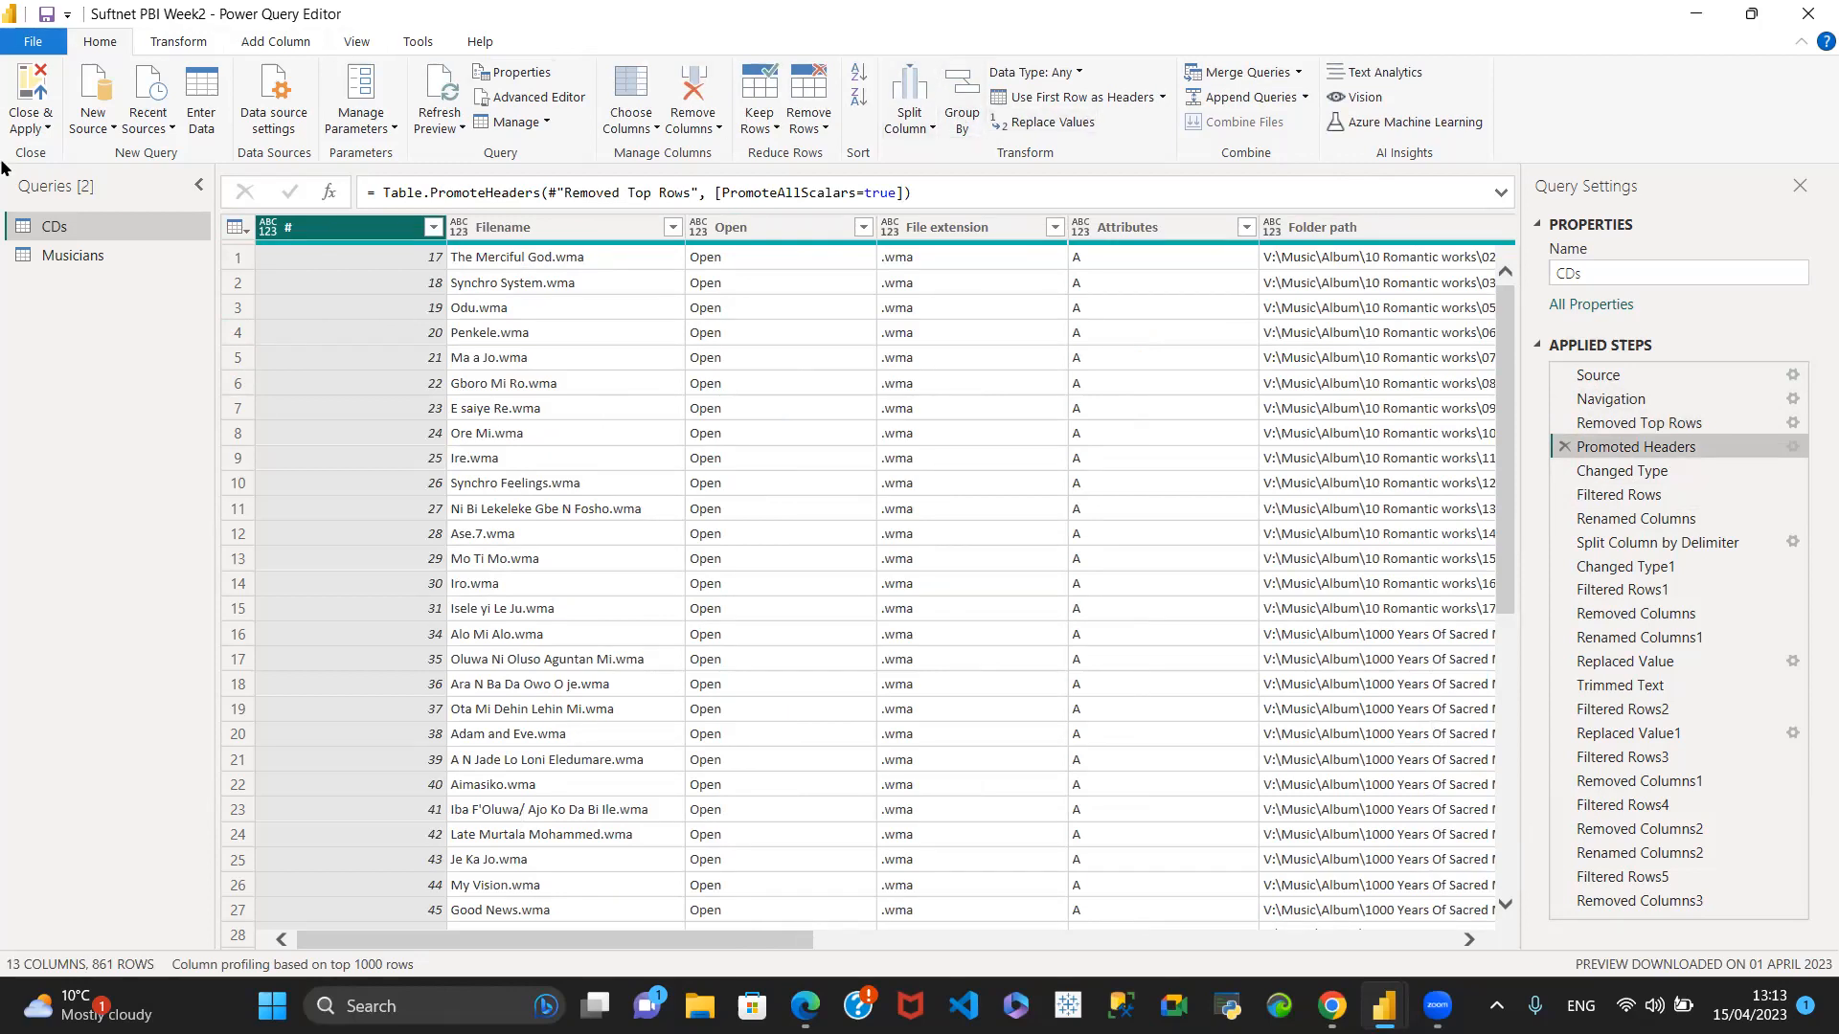
{"action": "left_click", "coordinate": [233, 230]}
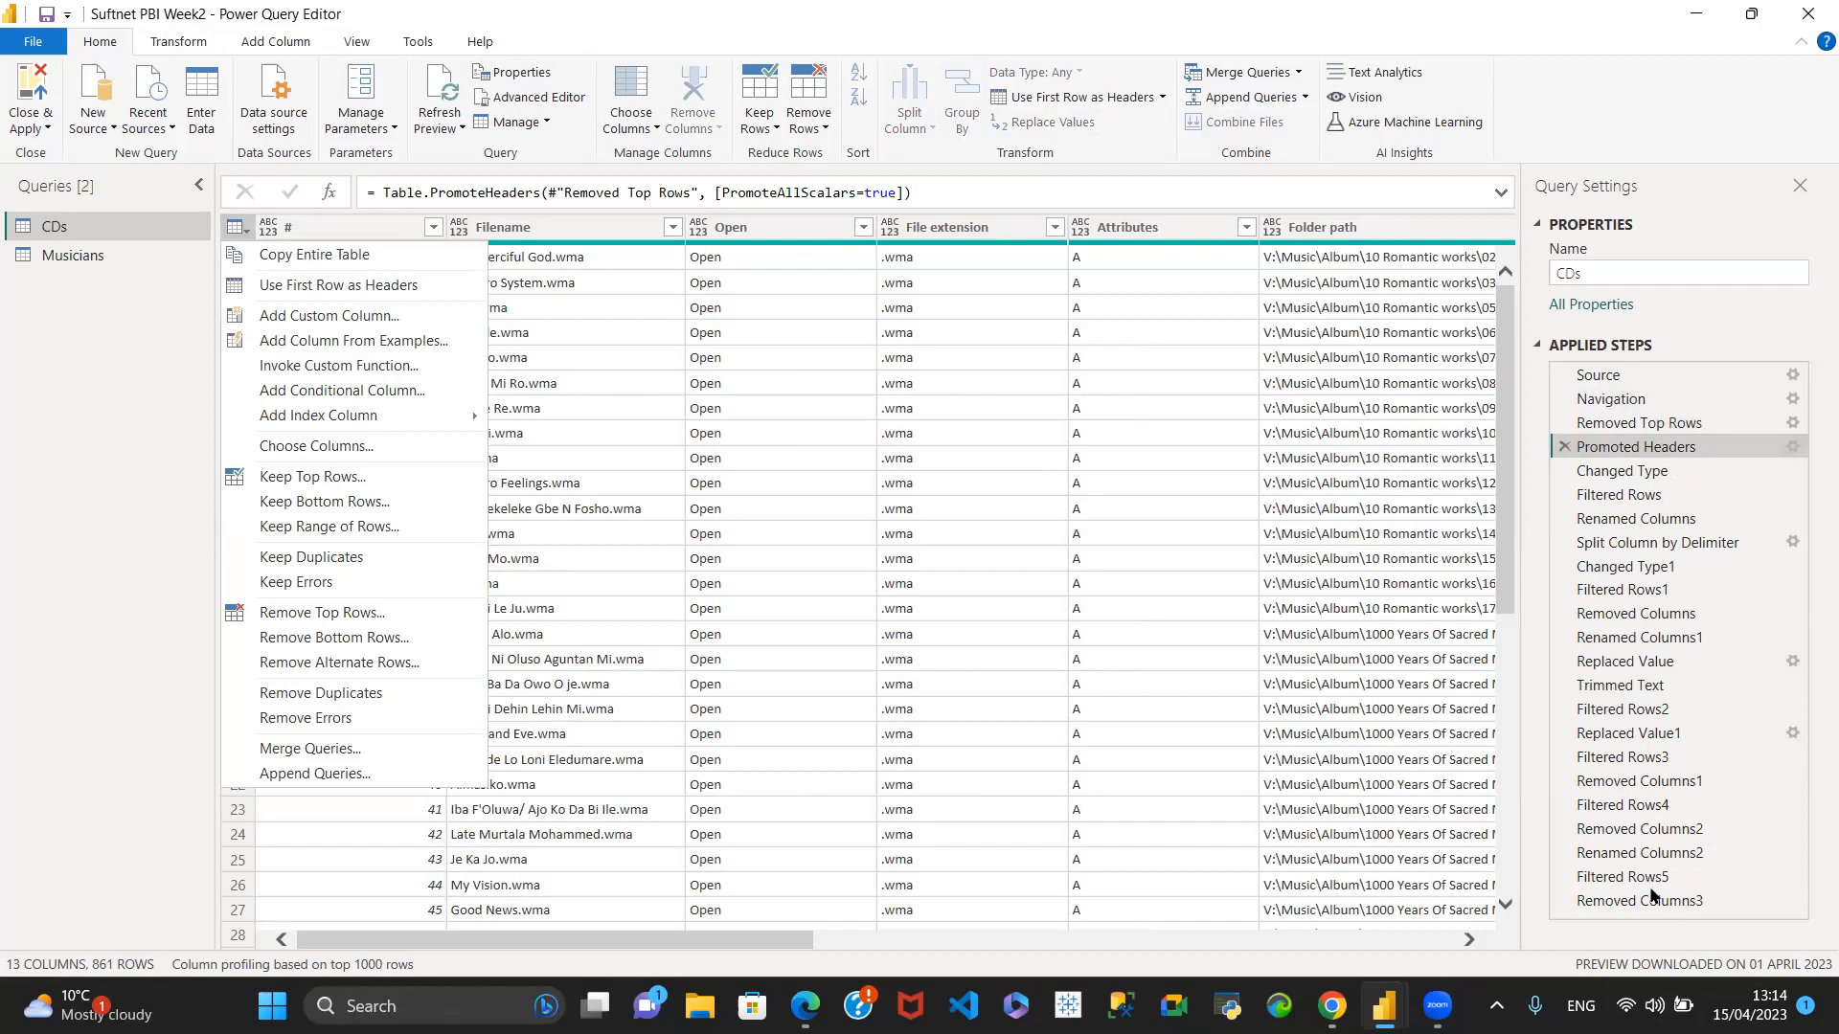
{"action": "left_click", "coordinate": [1655, 900]}
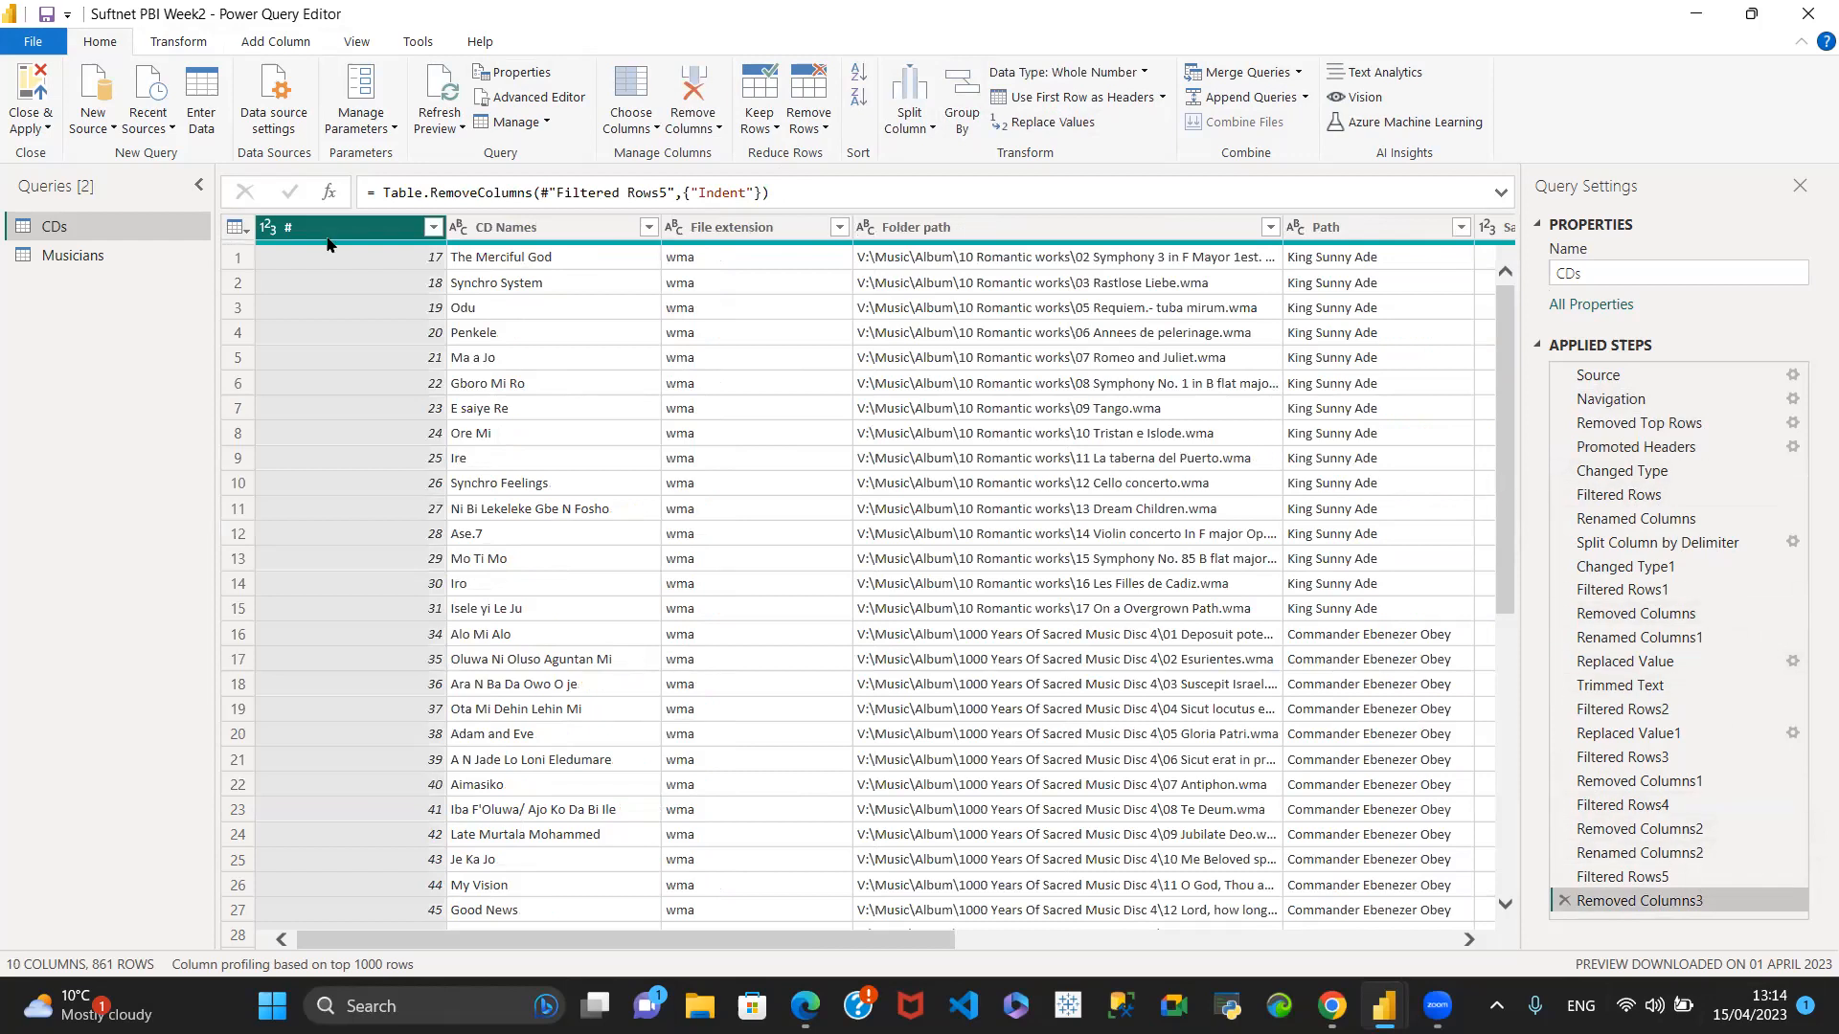
- Compare the Musicians query's data and applied steps with those of the CDs query
{"action": "left_click", "coordinate": [85, 264]}
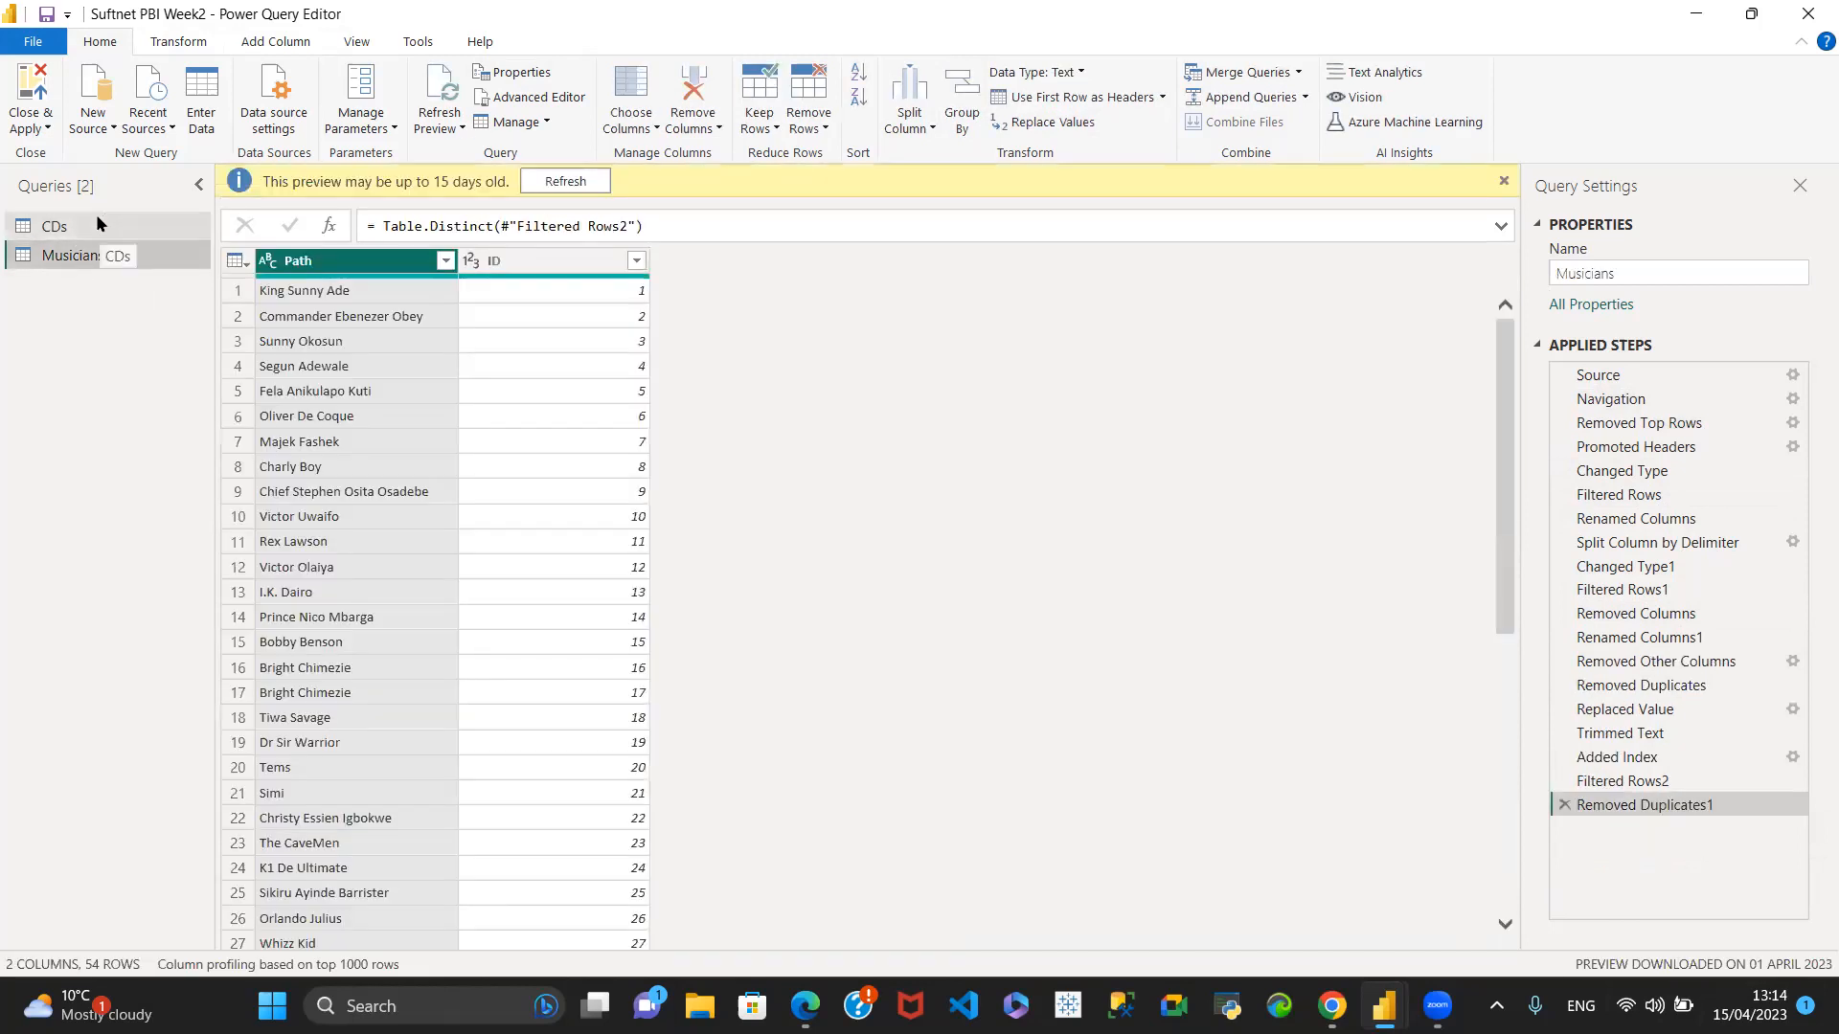
{"action": "left_click", "coordinate": [97, 221]}
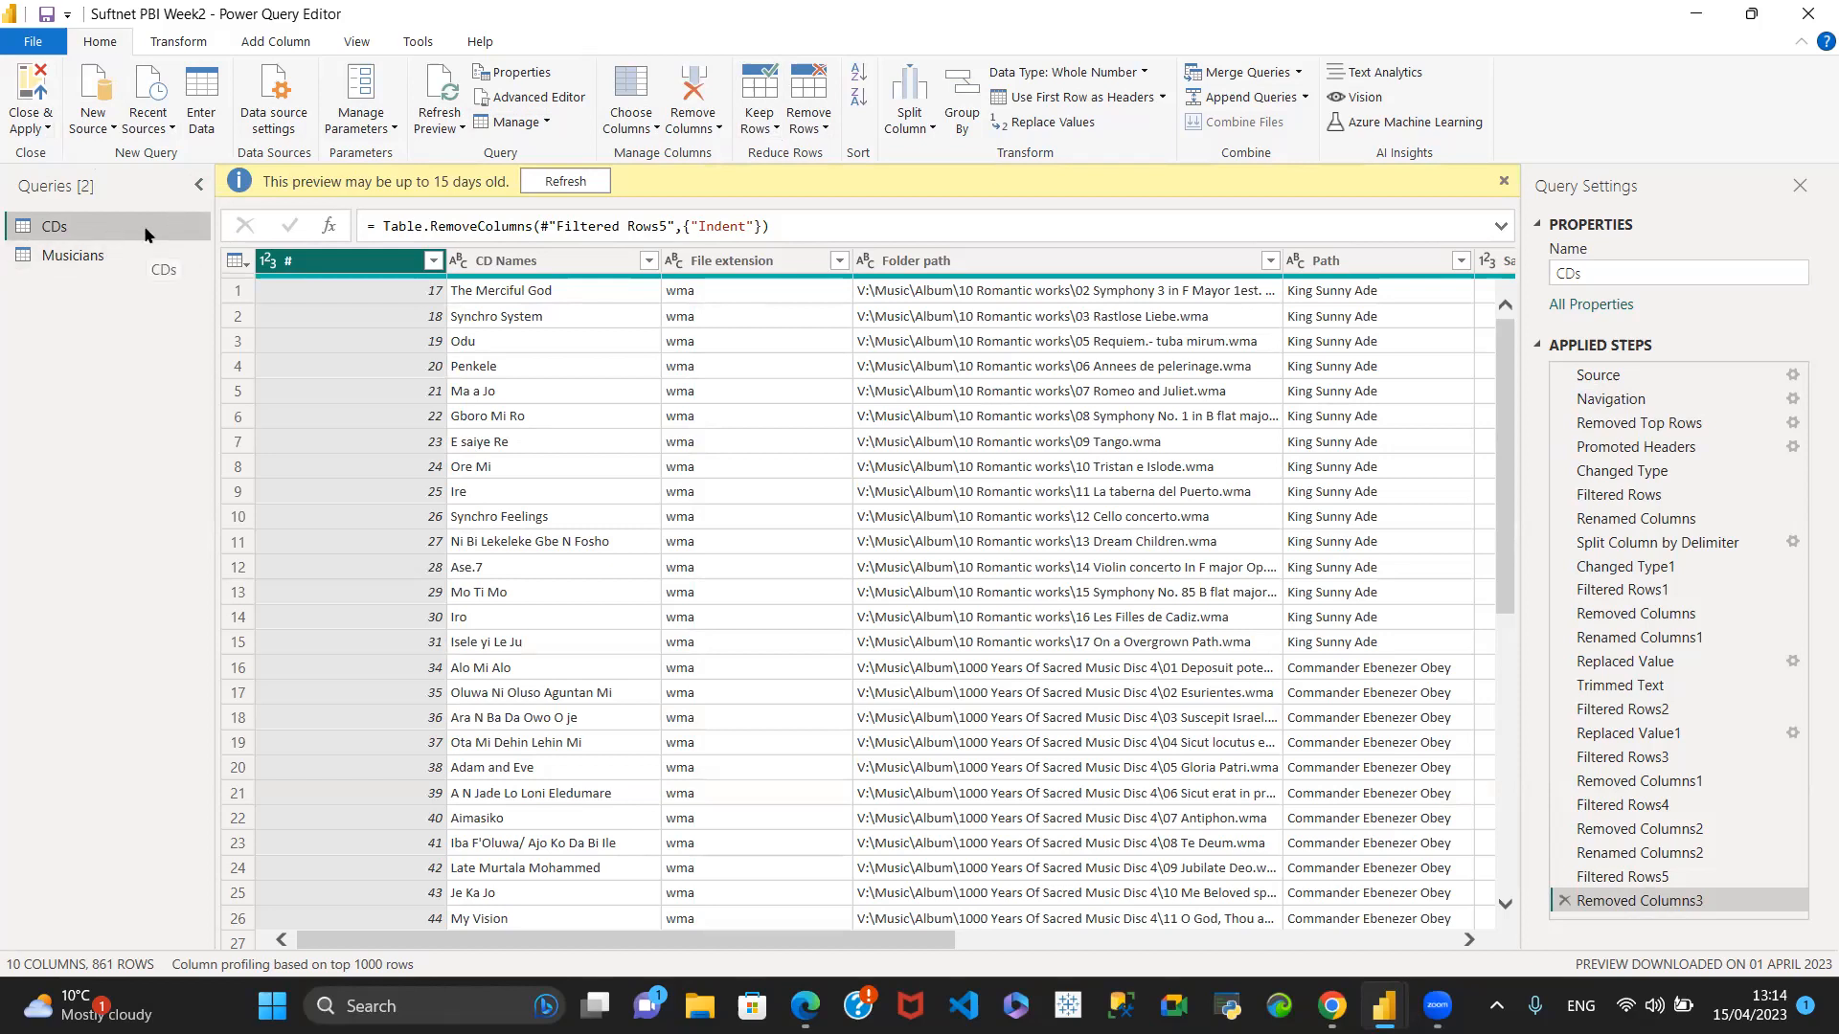
{"action": "left_click", "coordinate": [57, 263]}
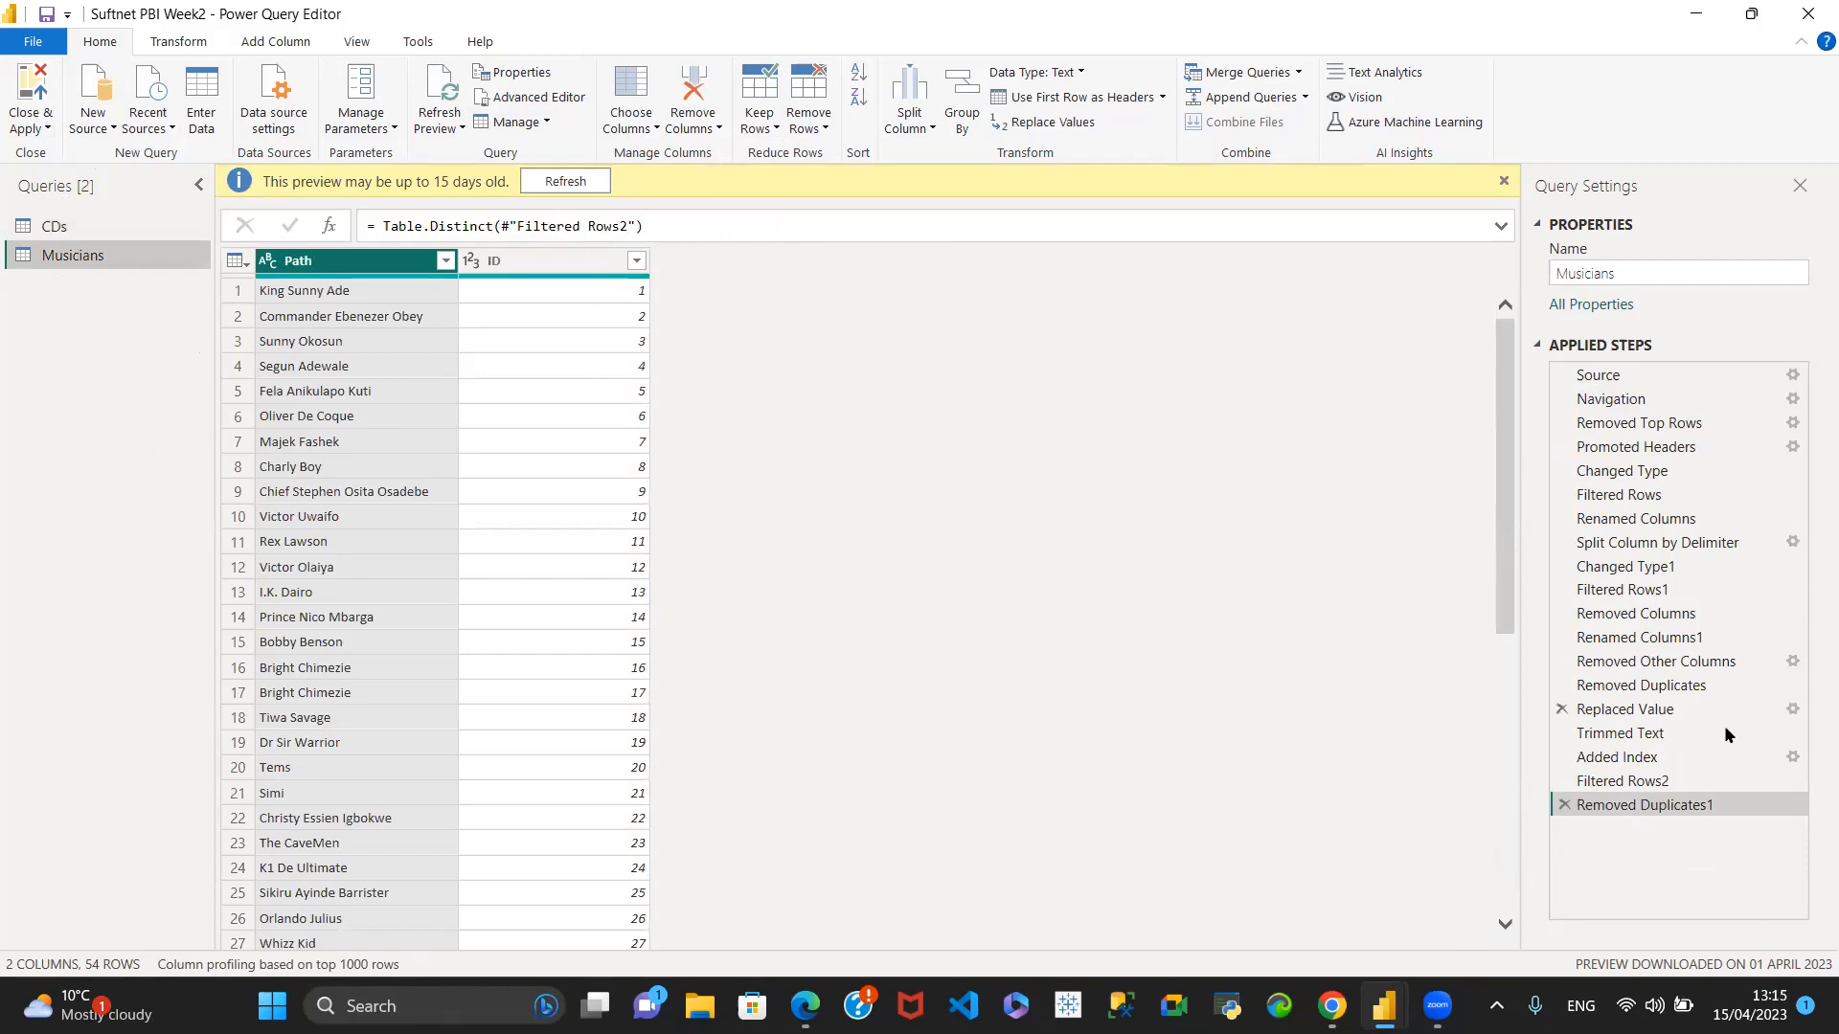
{"action": "left_click", "coordinate": [117, 223]}
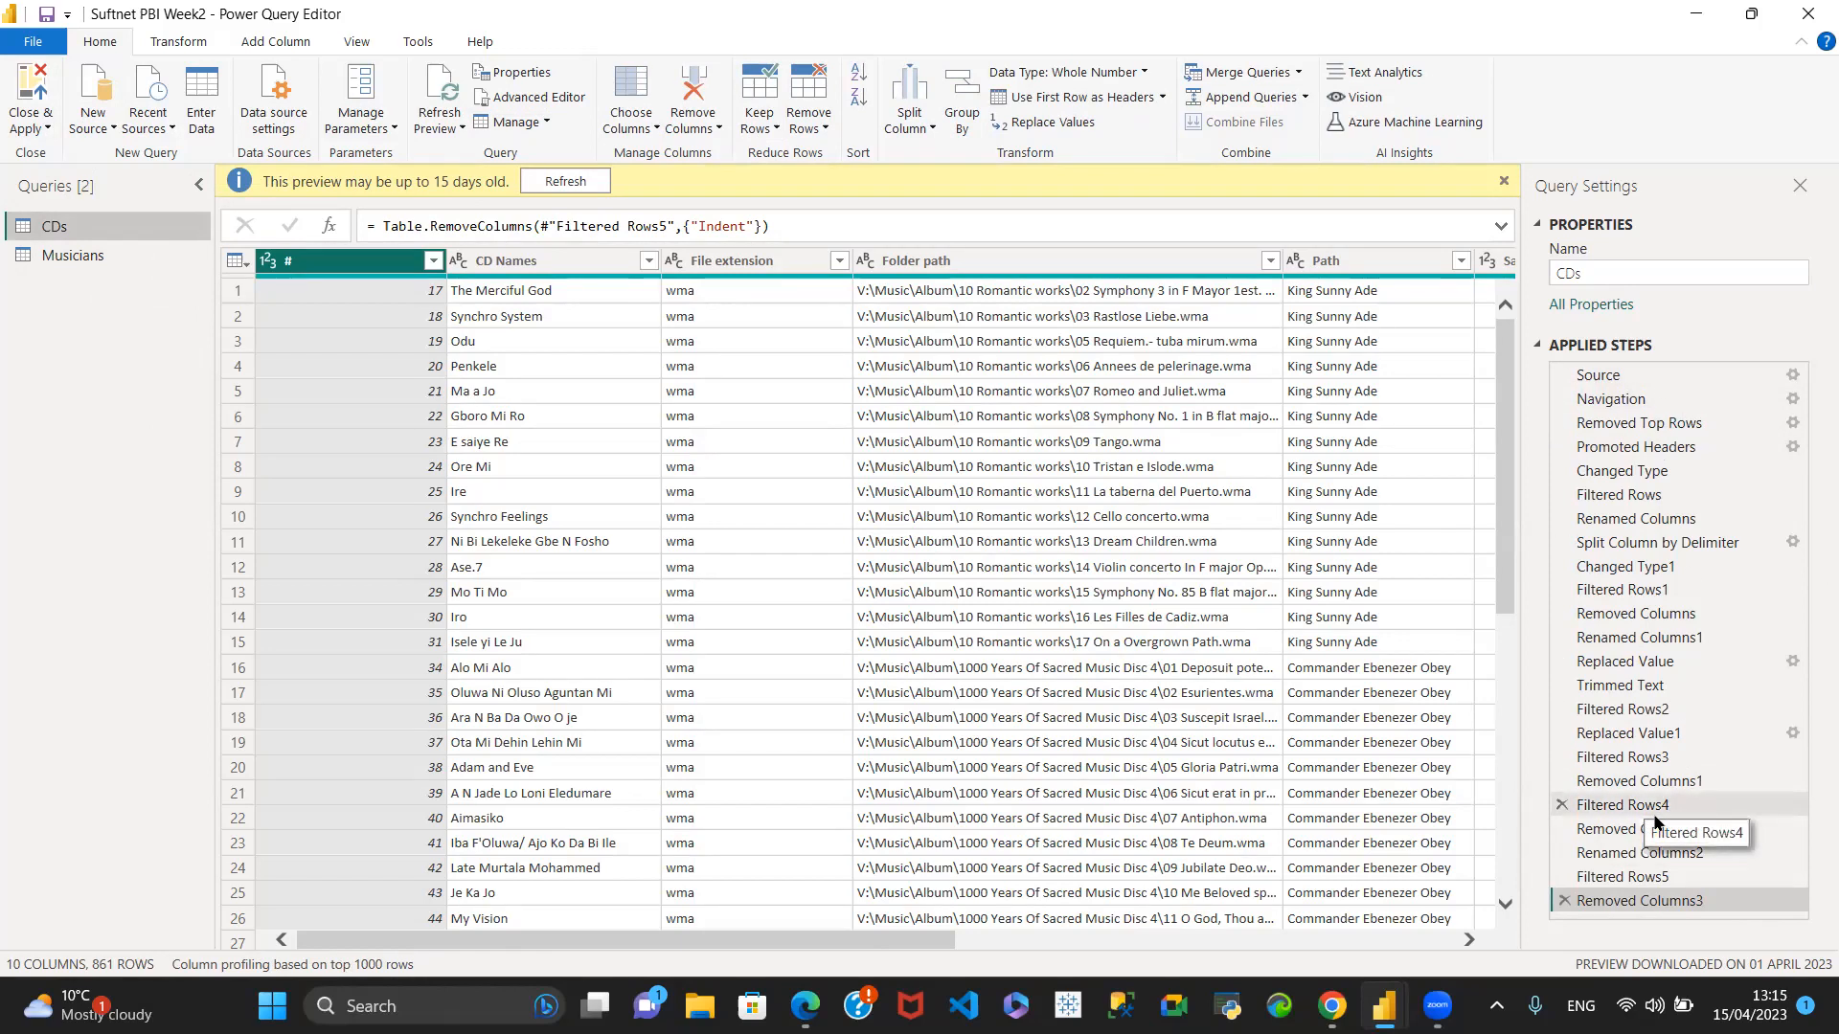
- Delete the Removed Duplicates1, Filtered Rows2 and Added Index steps from the Musicians query
{"action": "left_click", "coordinate": [77, 256]}
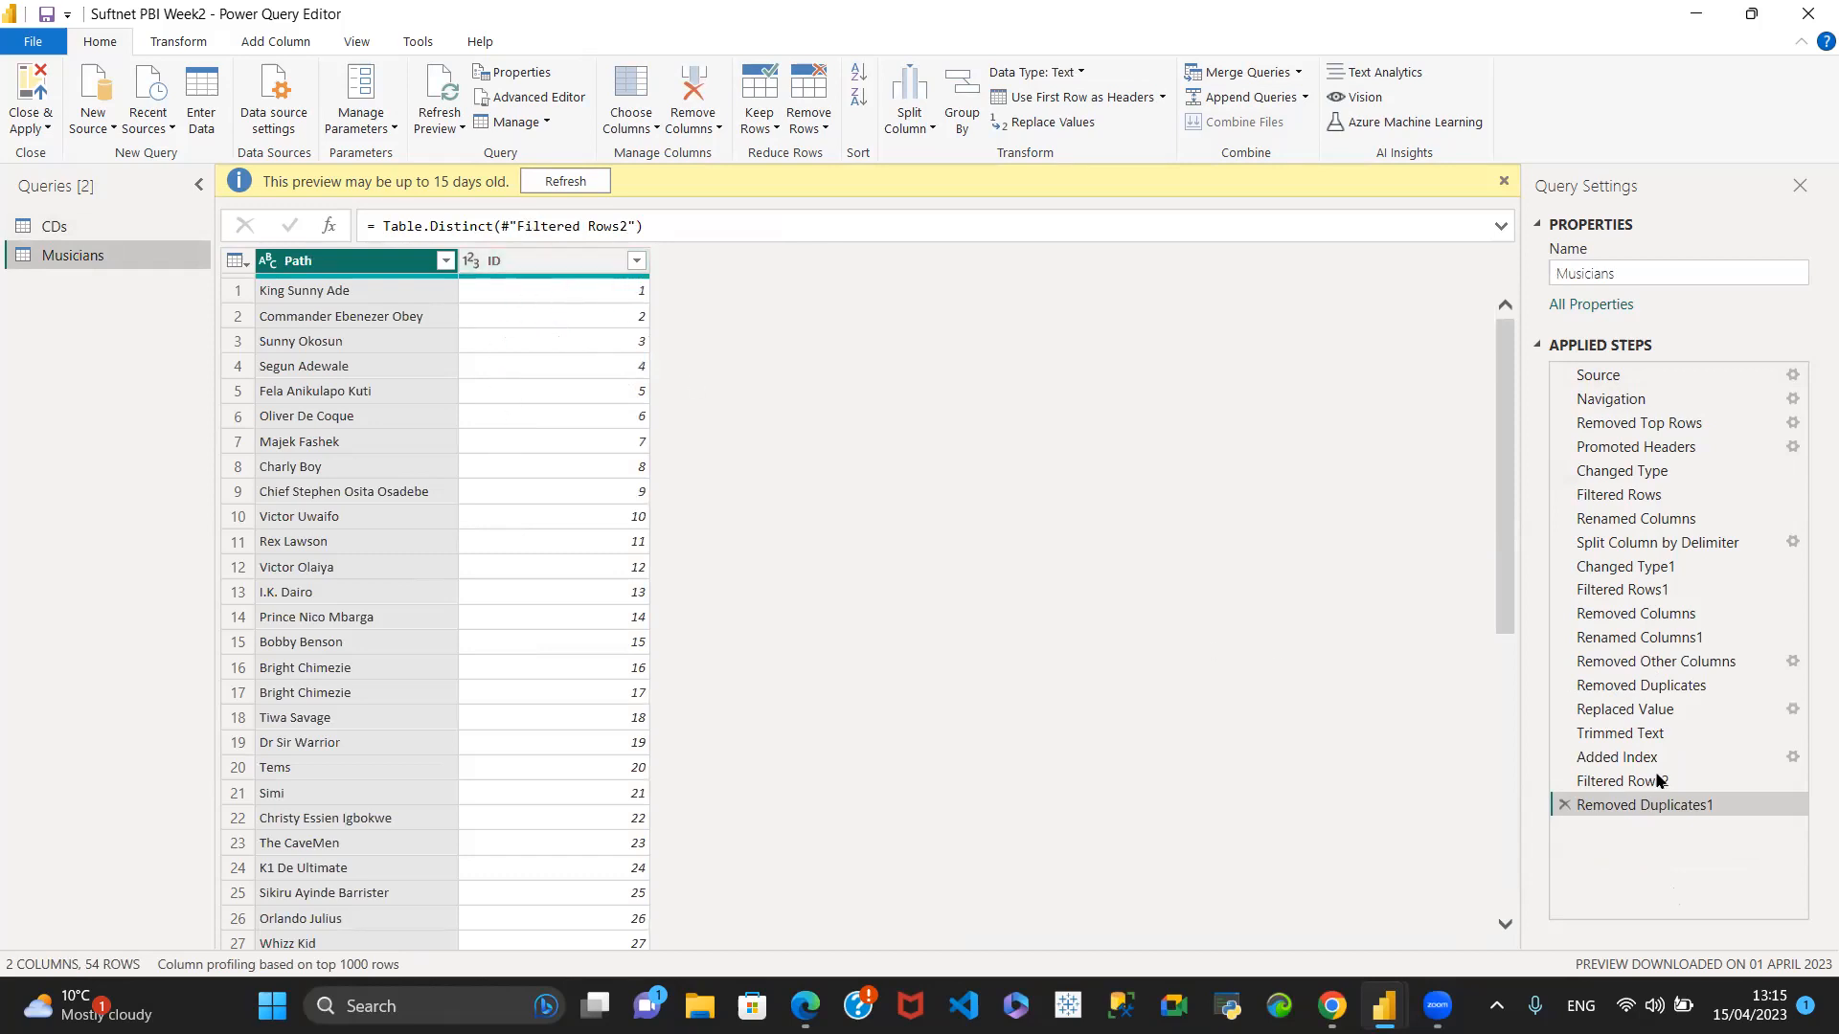
{"action": "left_click", "coordinate": [1562, 806]}
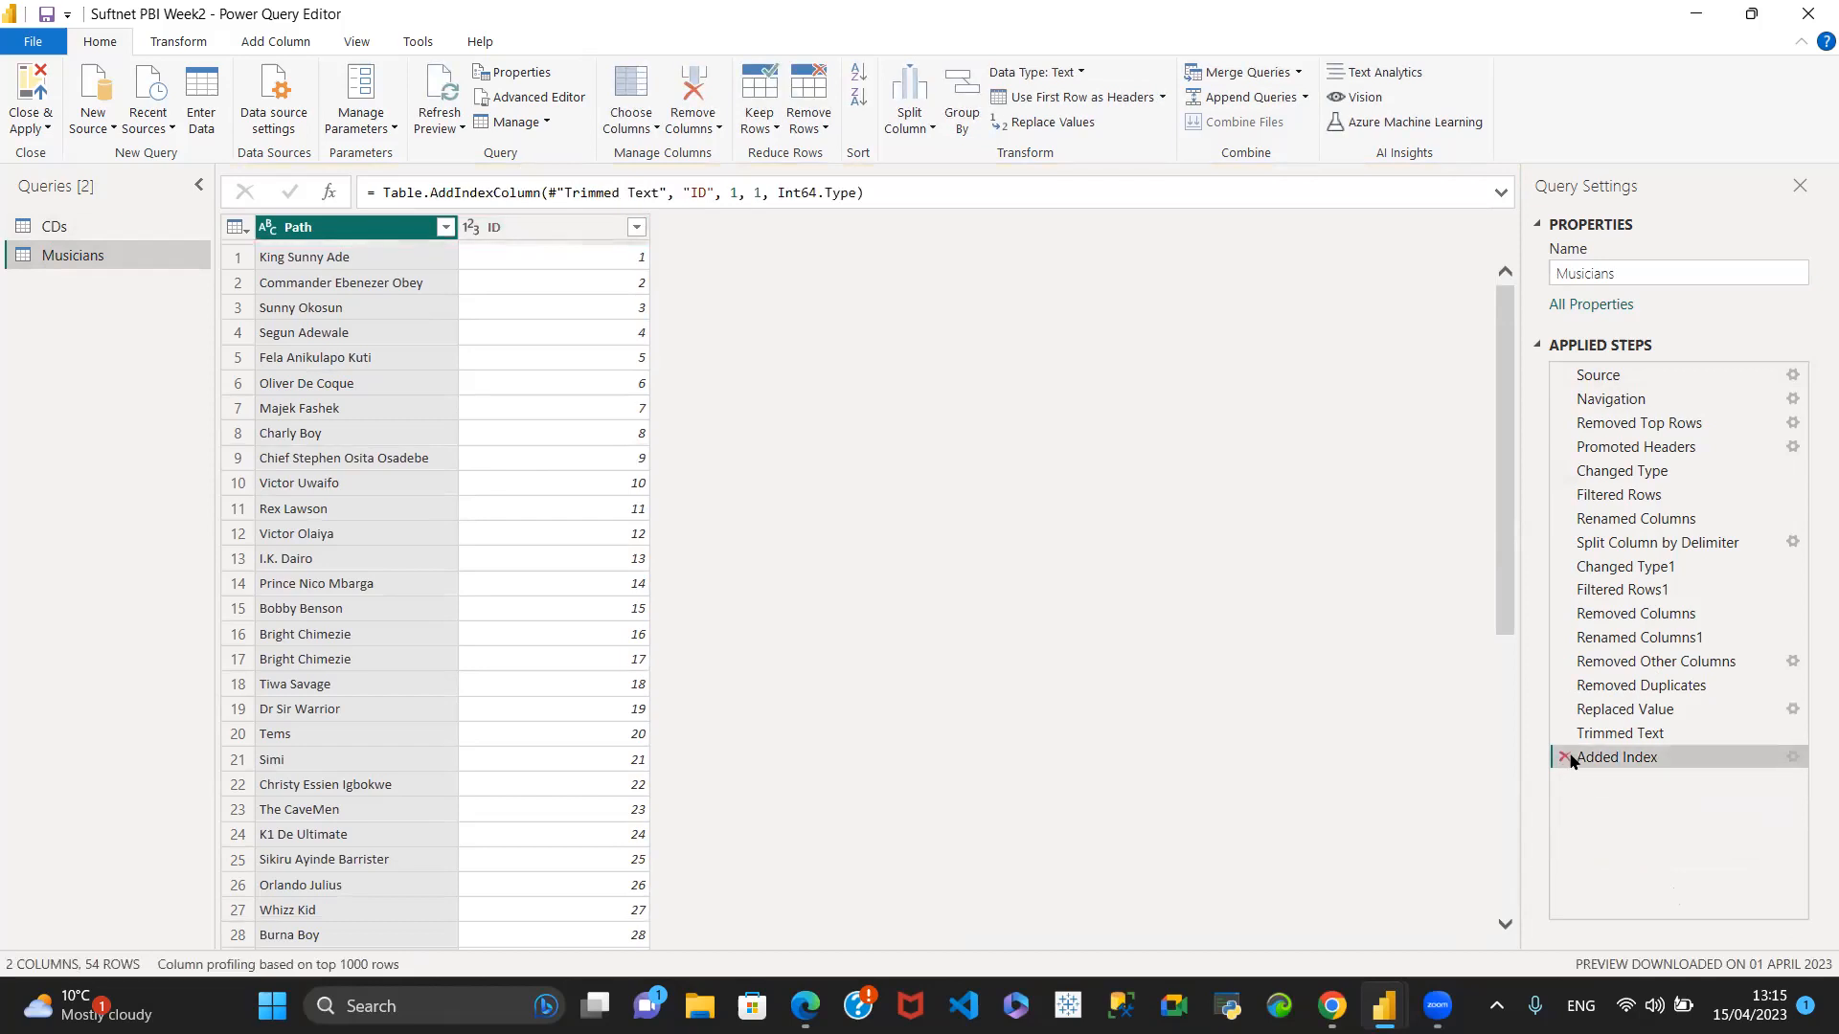
{"action": "left_click", "coordinate": [1563, 758]}
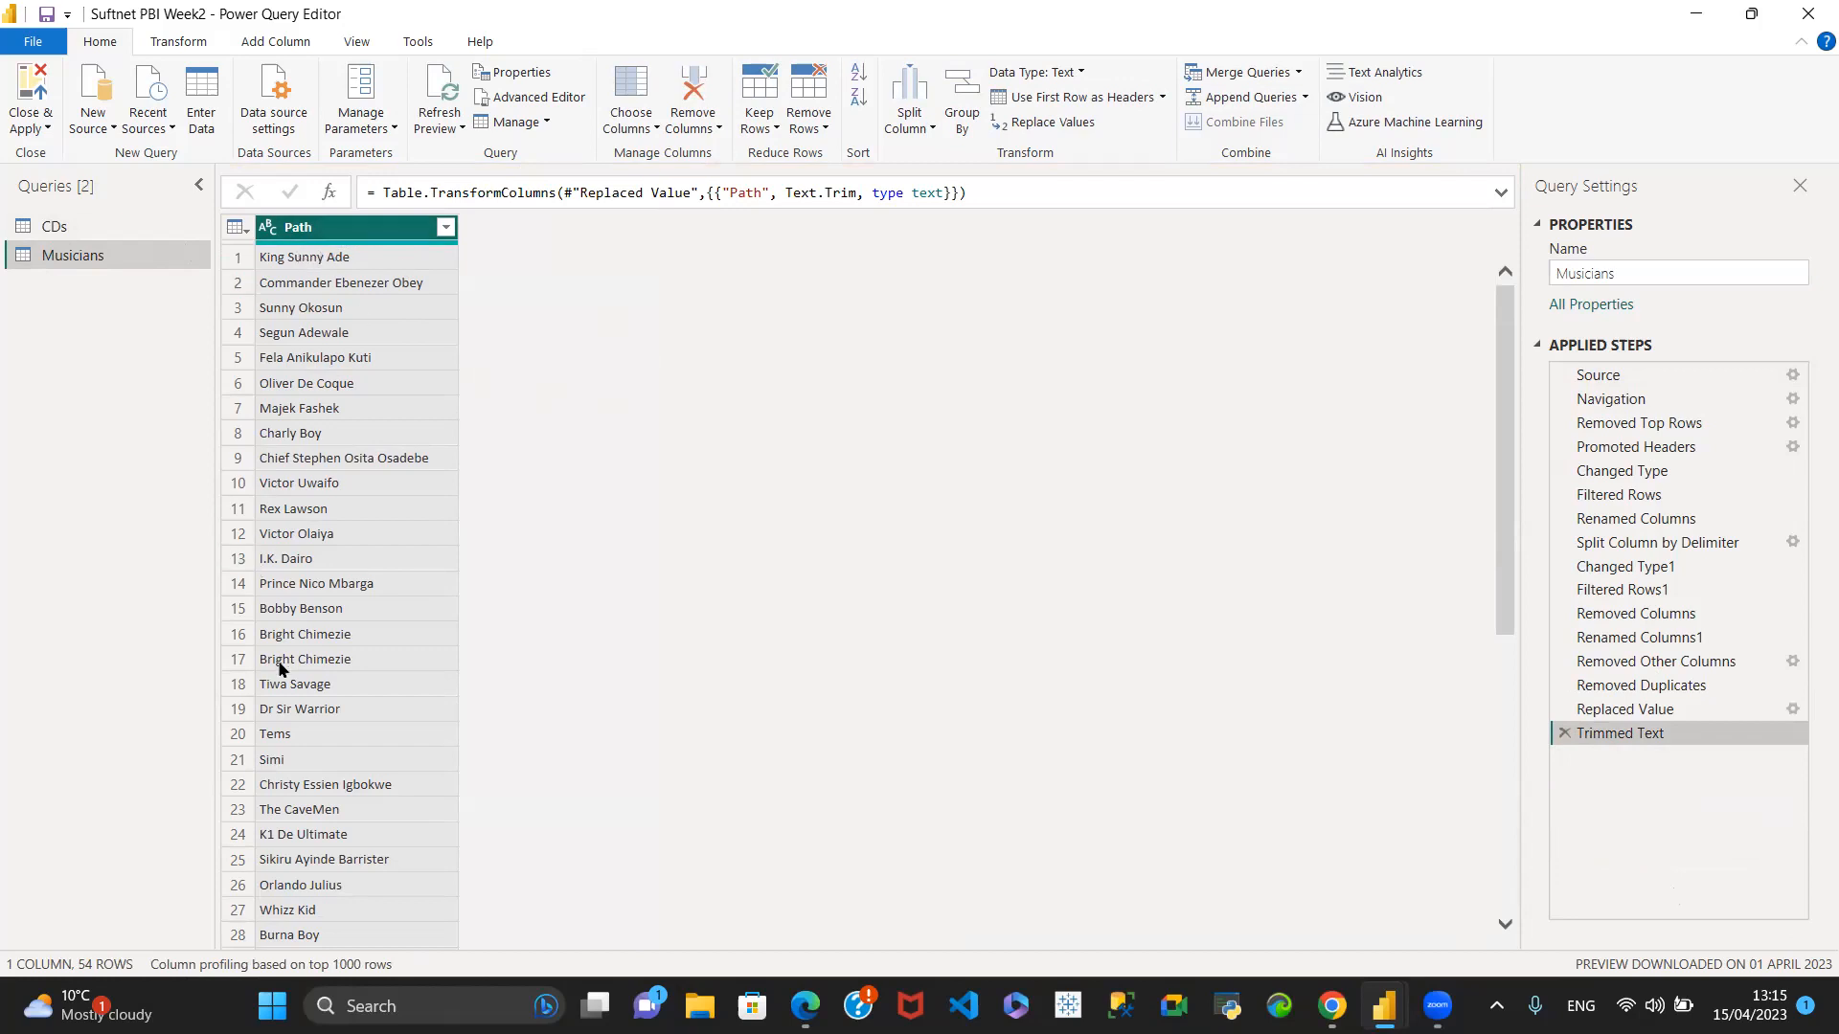
- Check the Musicians query's Path column for repeated names and compare its row count with the CDs query
{"action": "scroll", "coordinate": [317, 613], "scroll_direction": "down", "scroll_amount": 9}
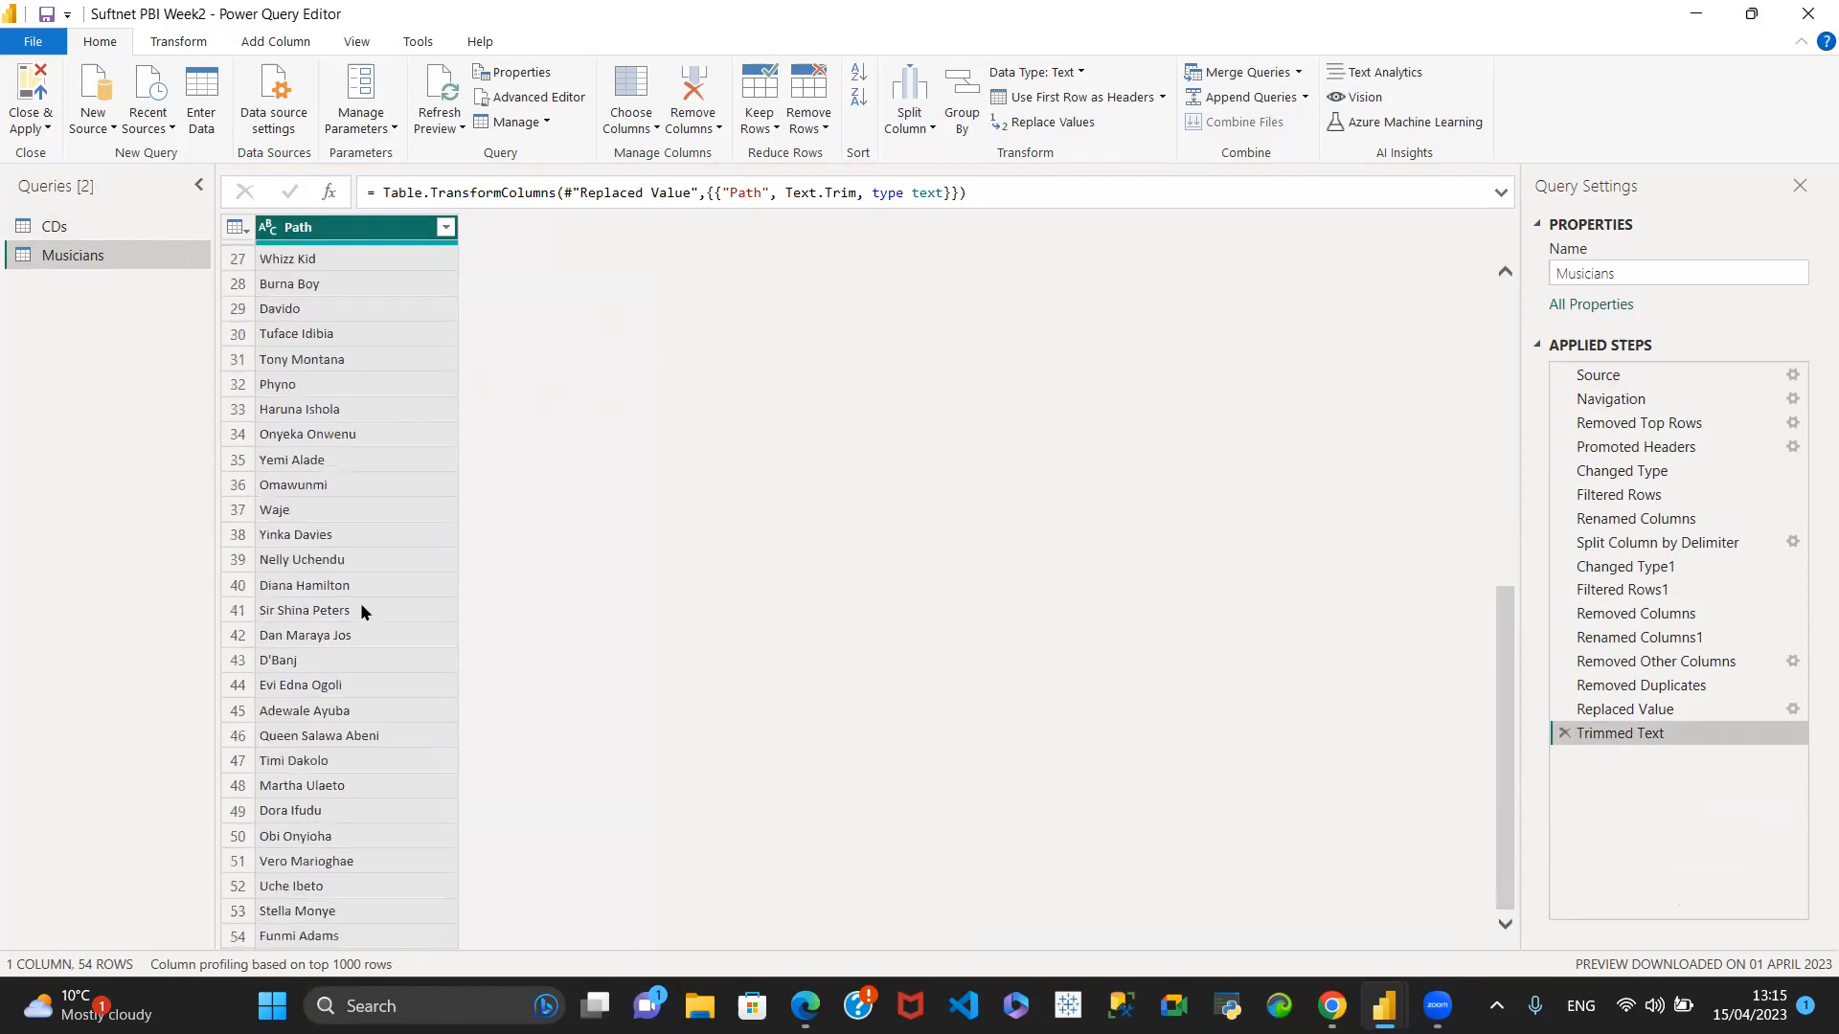
{"action": "scroll", "coordinate": [354, 610], "scroll_direction": "up", "scroll_amount": 9}
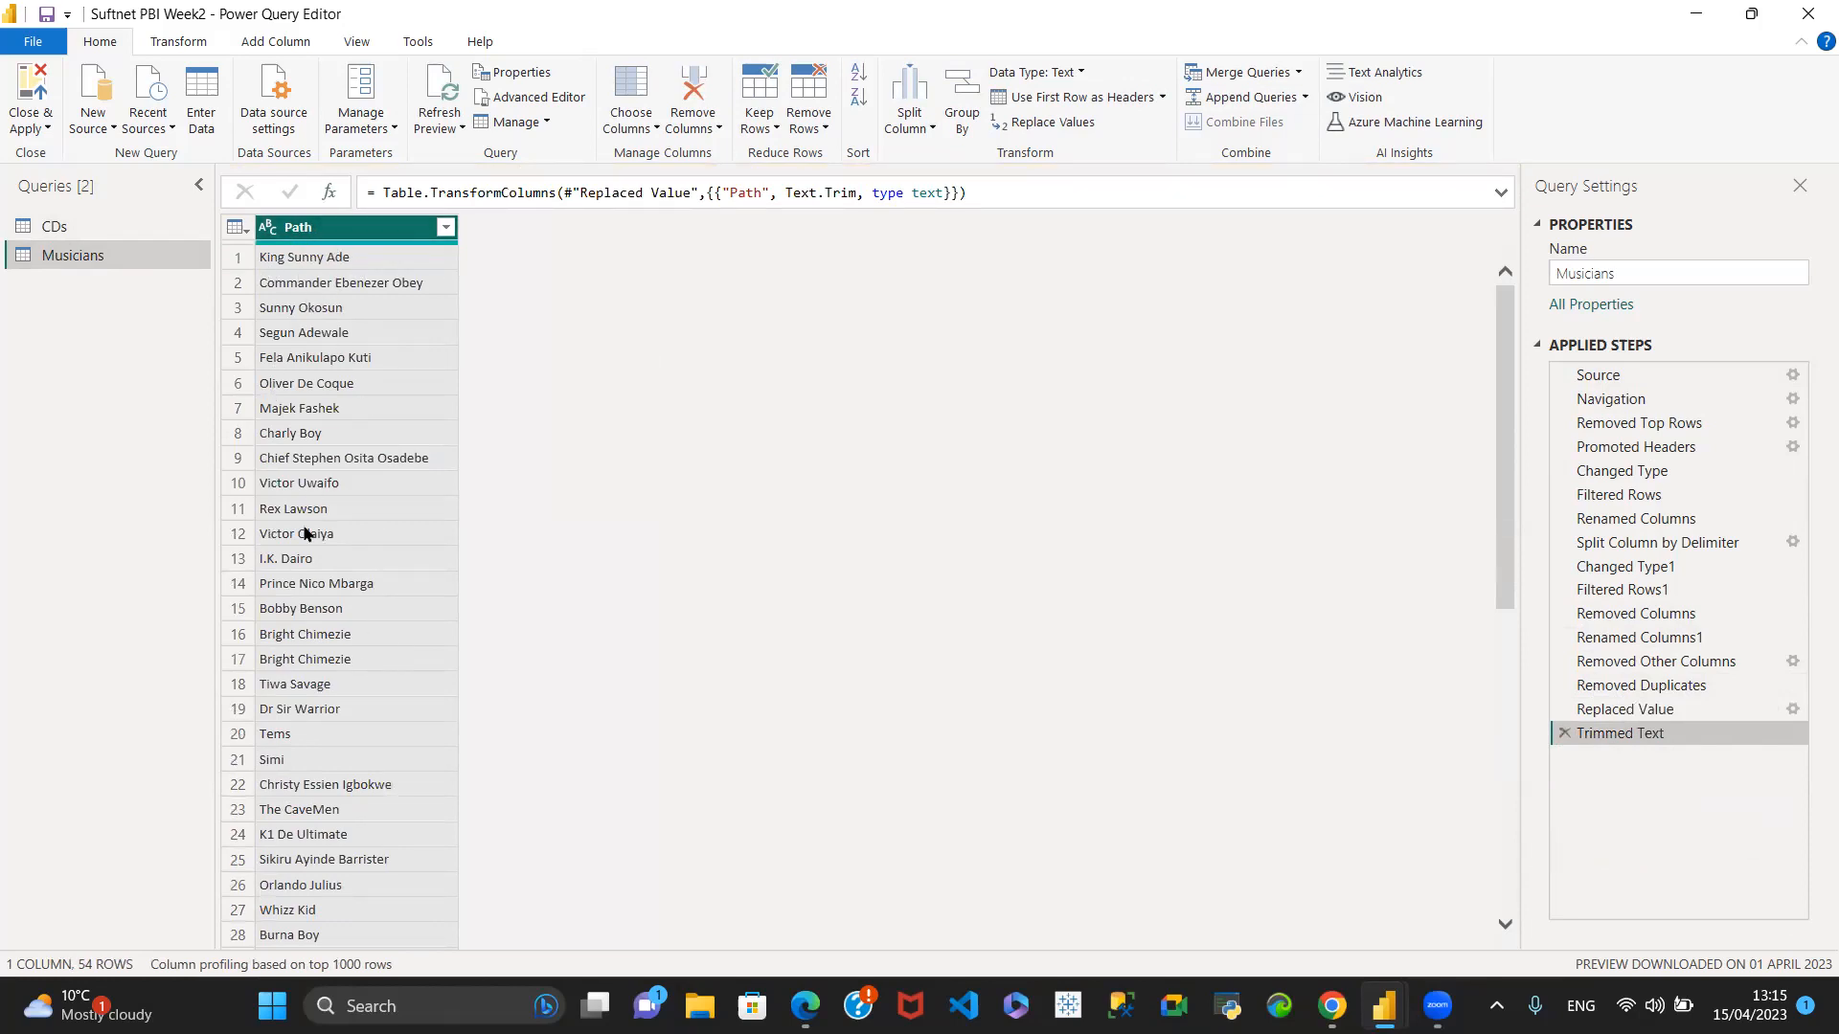
{"action": "scroll", "coordinate": [326, 671], "scroll_direction": "down", "scroll_amount": 9}
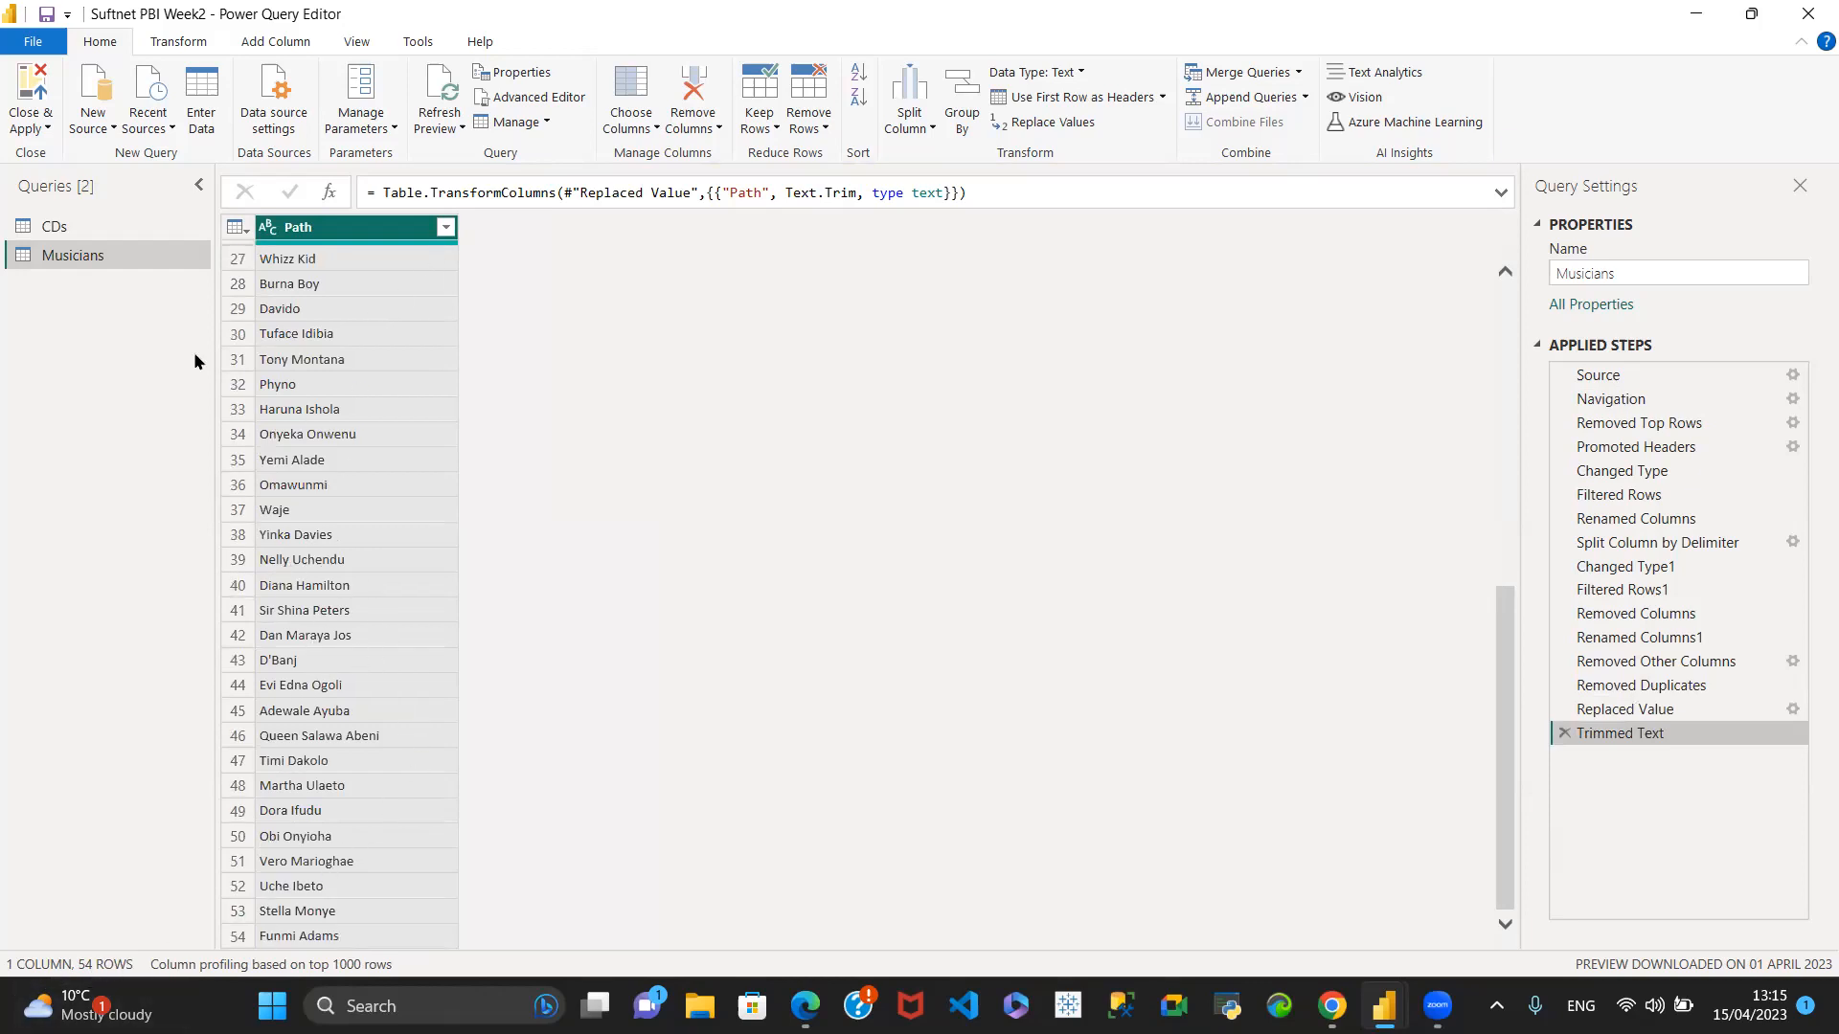
{"action": "left_click", "coordinate": [113, 227]}
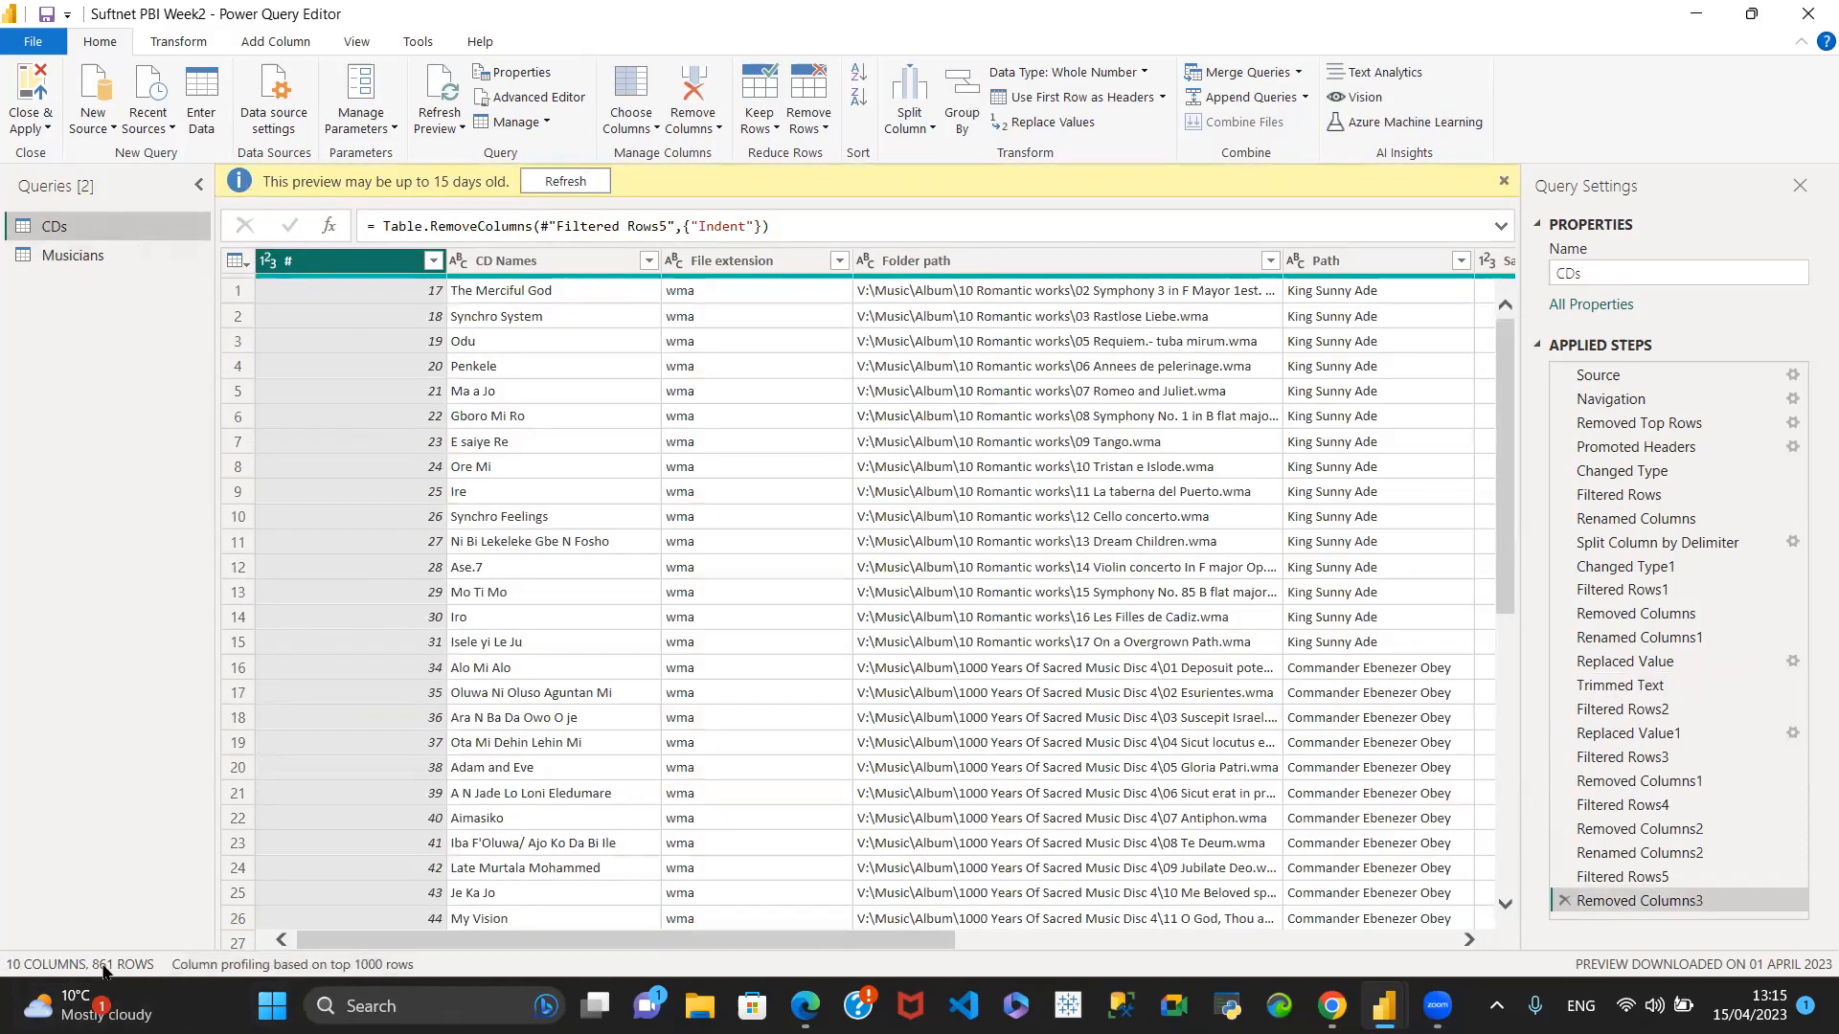
- Return to the Musicians query, apply the query changes and close the Power Query Editor
{"action": "left_click", "coordinate": [75, 260]}
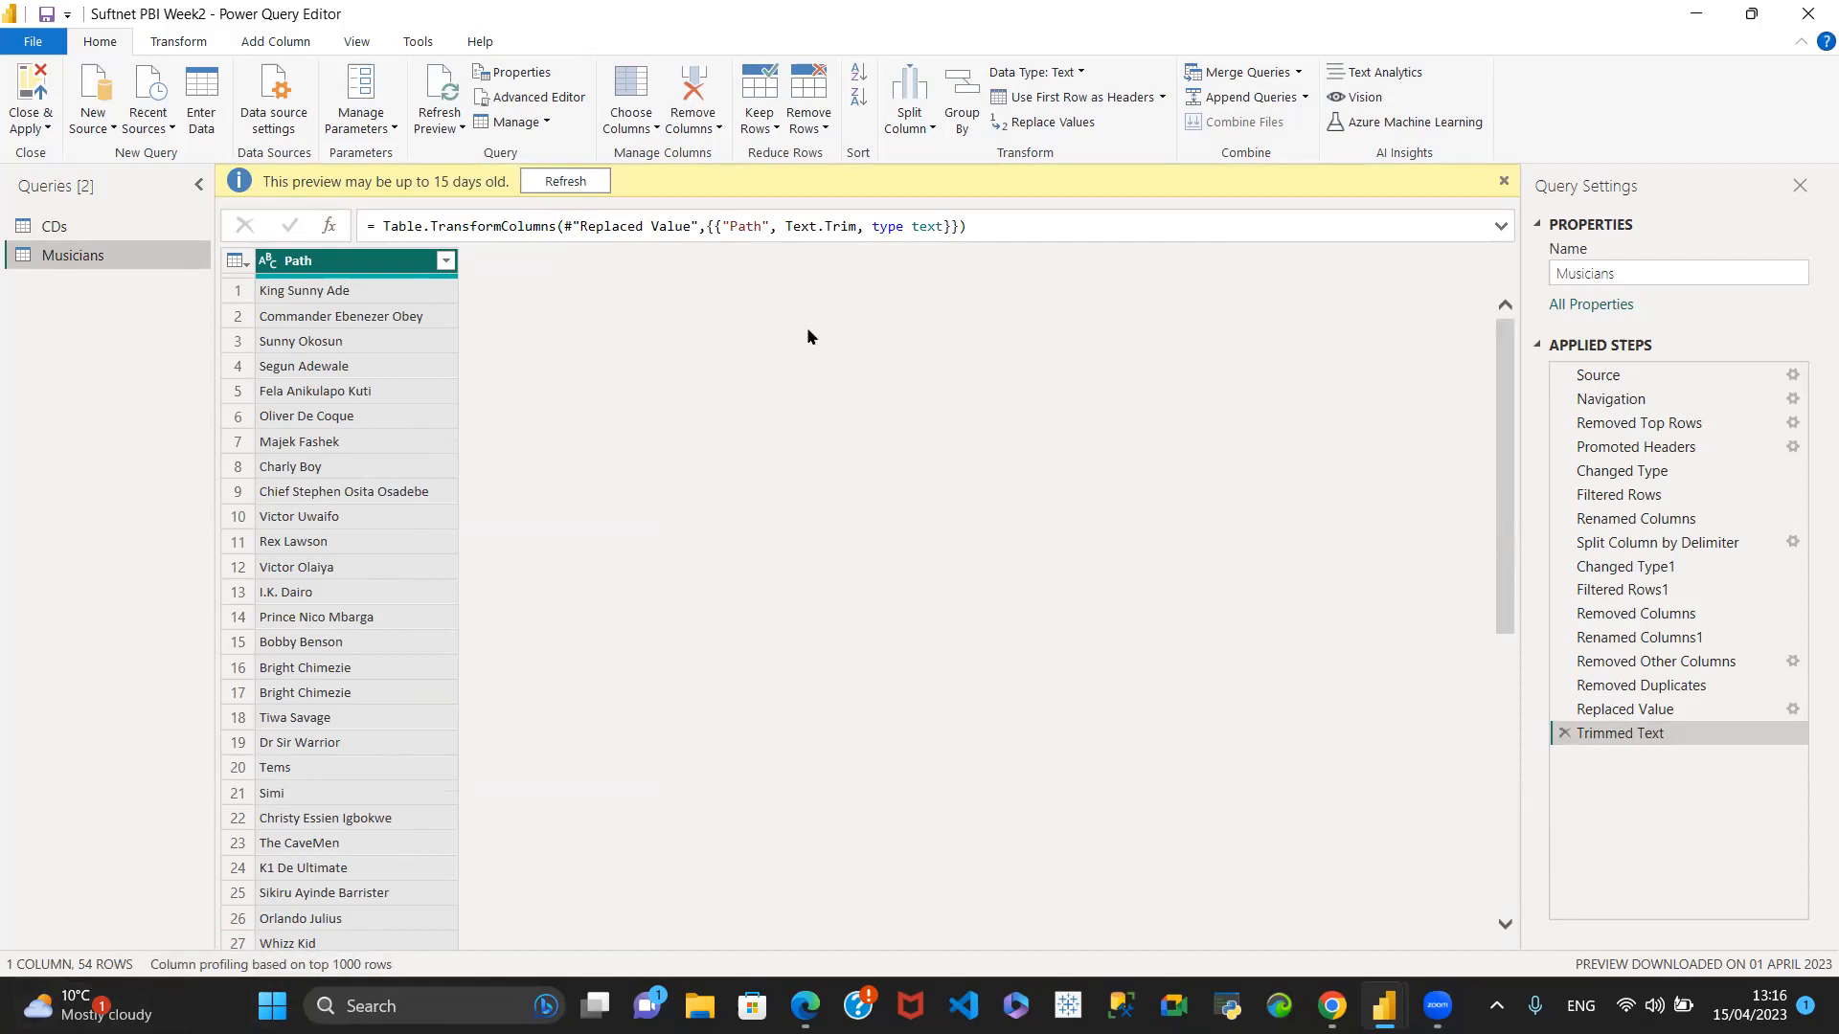
{"action": "left_click", "coordinate": [48, 122]}
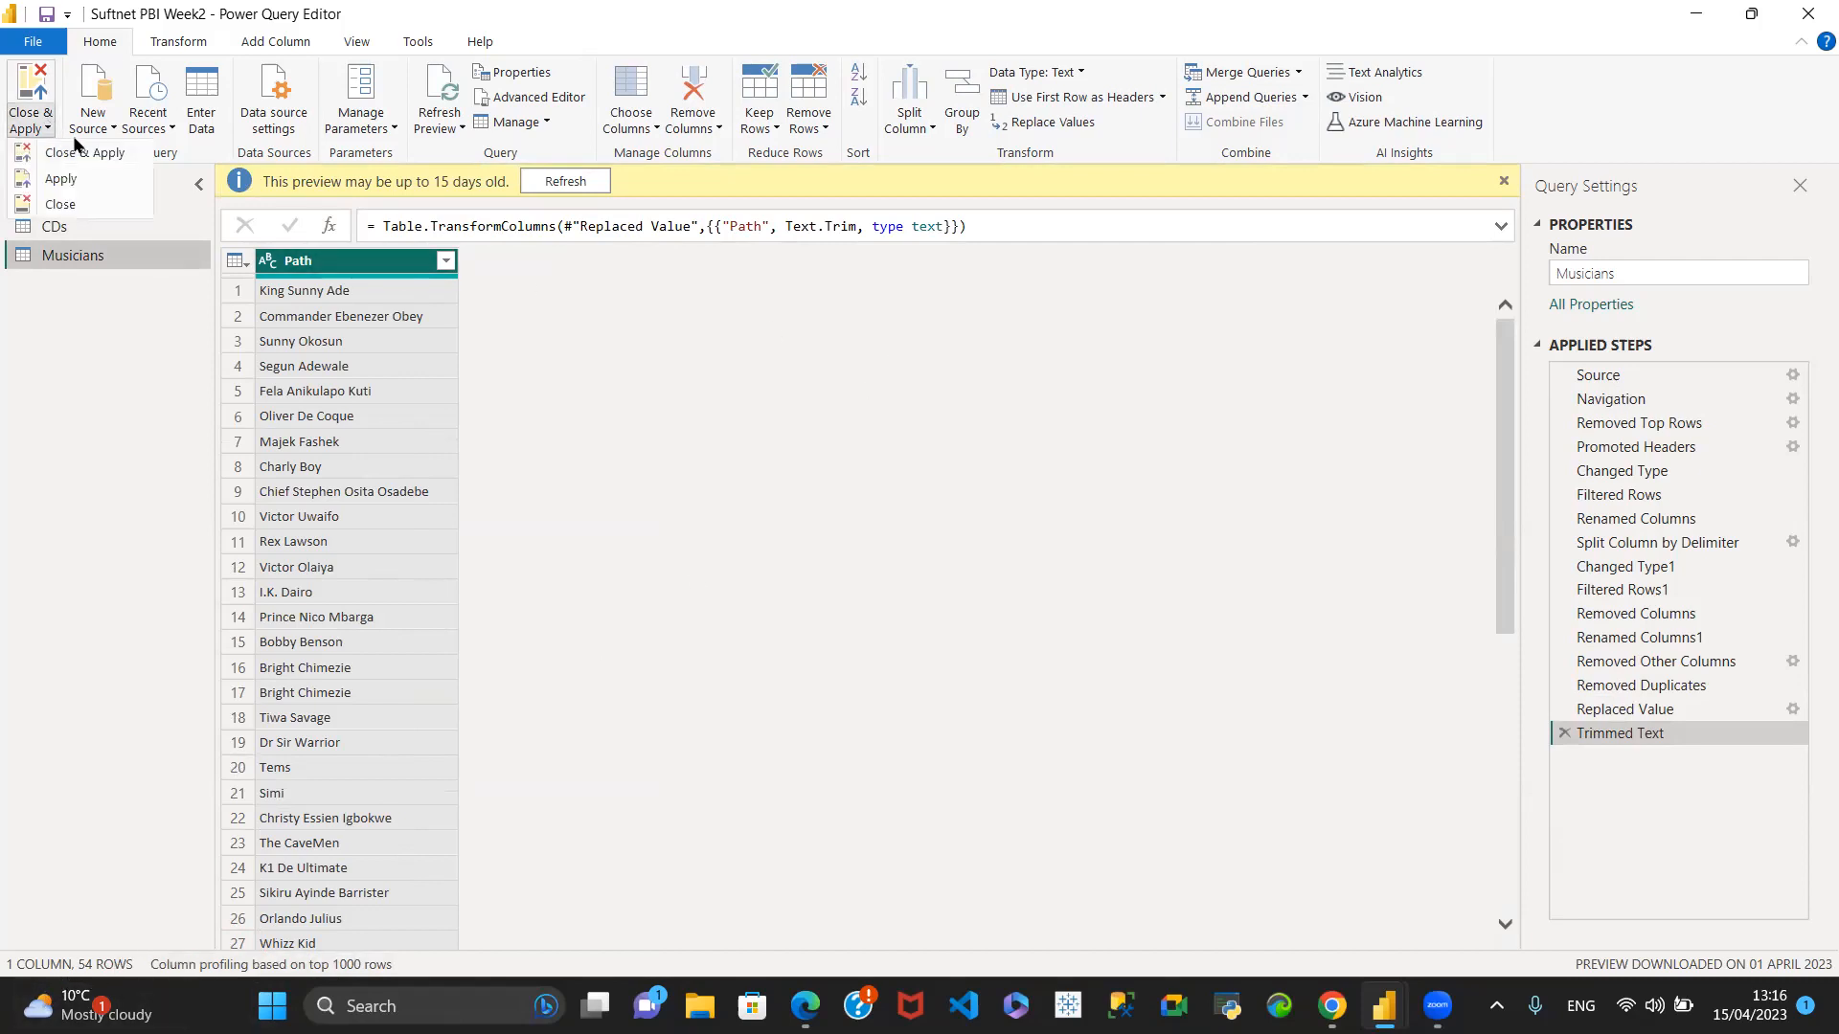
{"action": "left_click", "coordinate": [73, 156]}
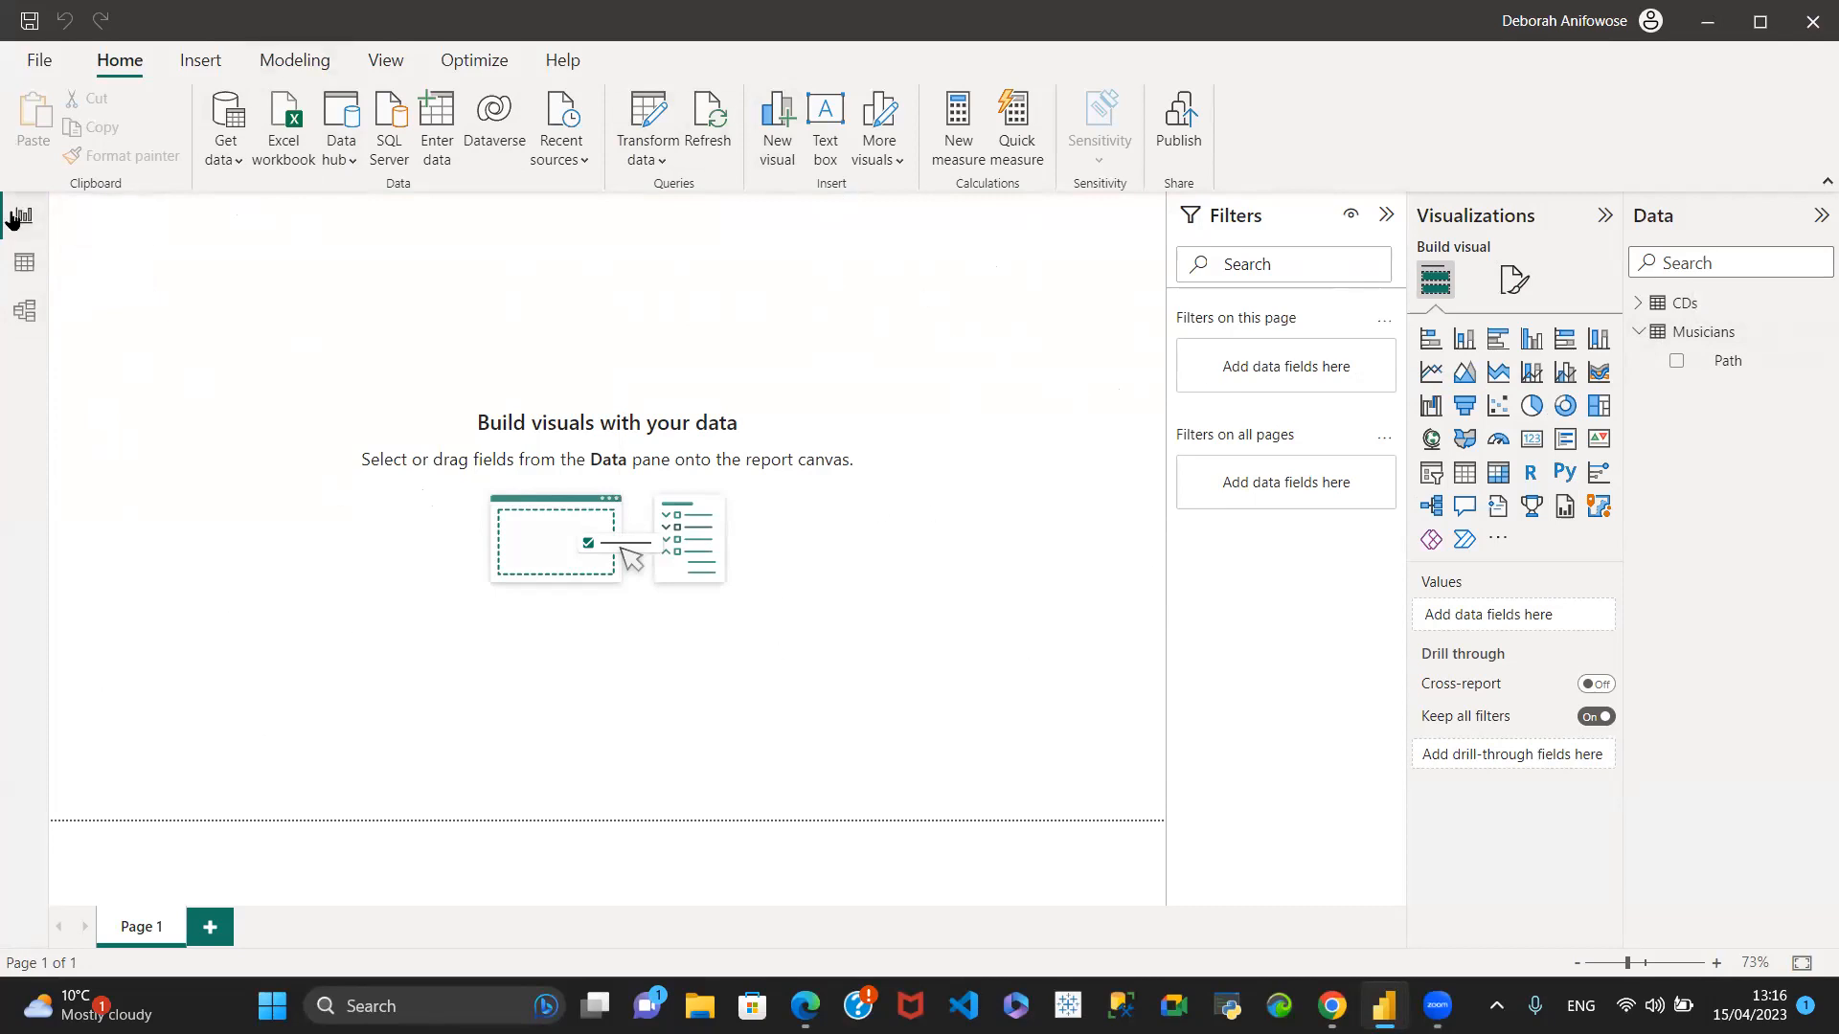
- Inspect the loaded rows of the Musicians and CDs tables, and view both tables in the data model
{"action": "left_click", "coordinate": [9, 275]}
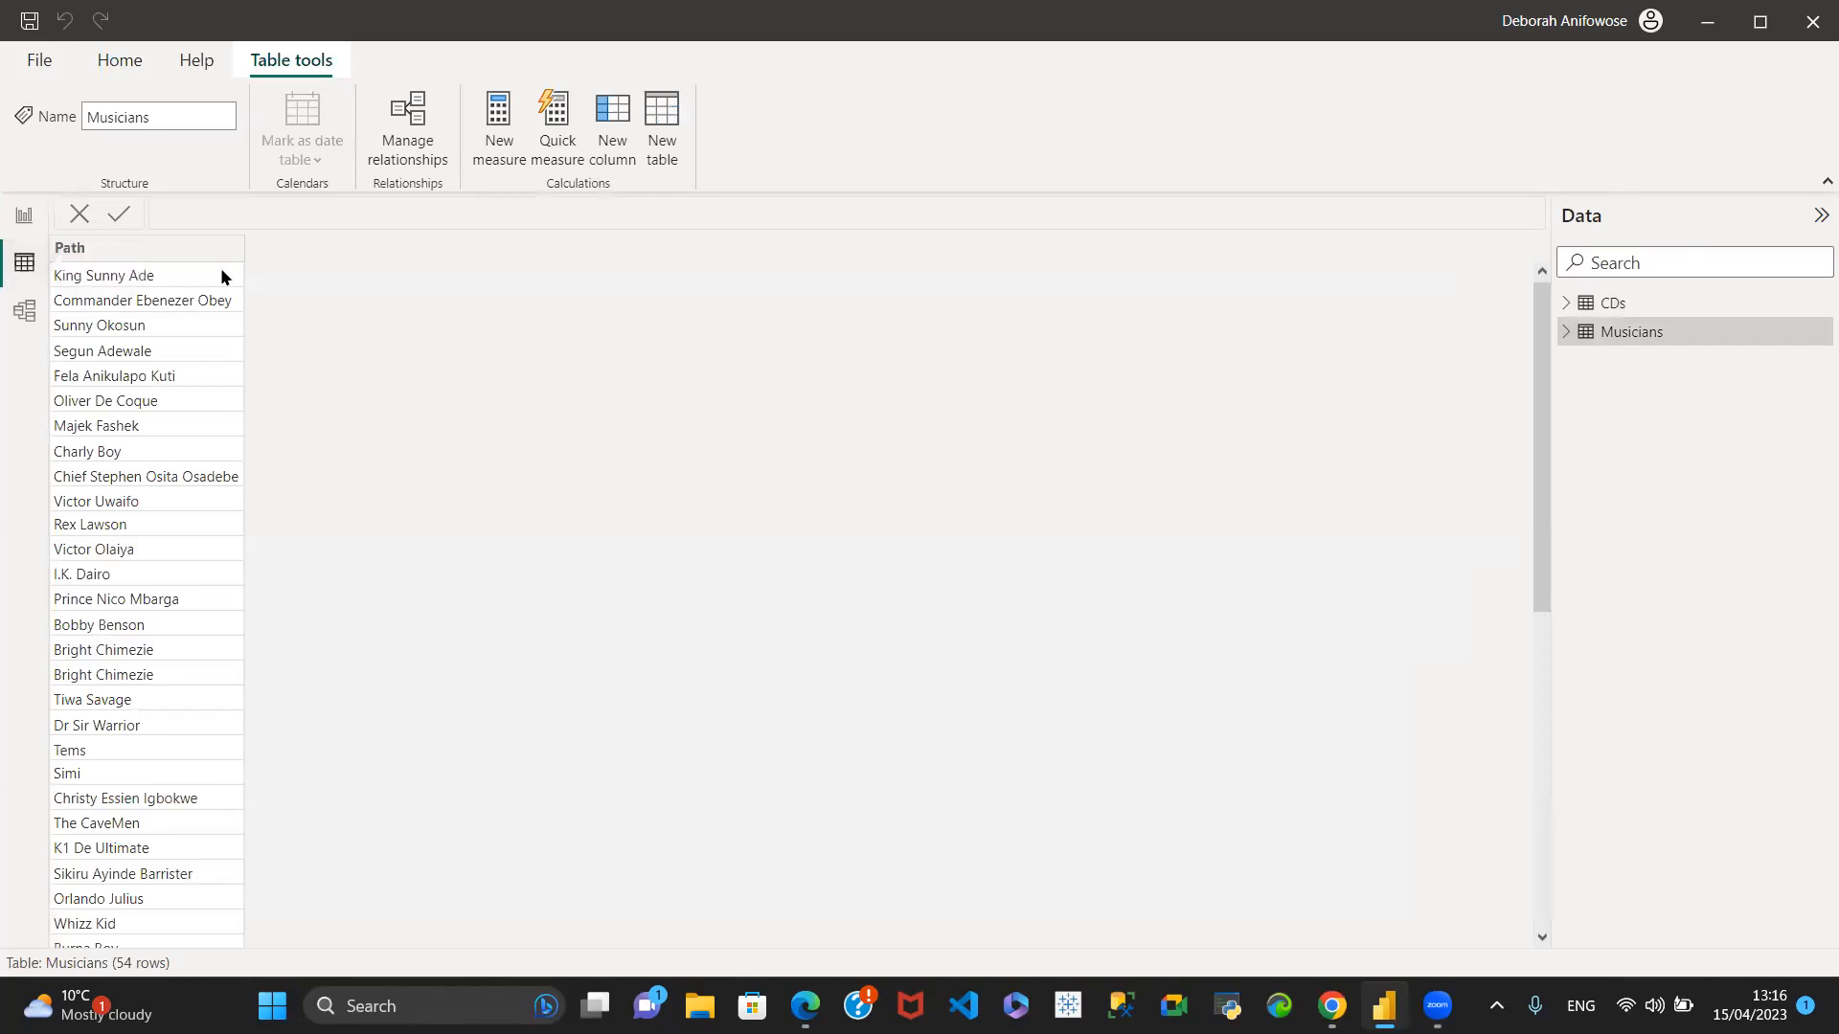
{"action": "left_click", "coordinate": [1618, 302]}
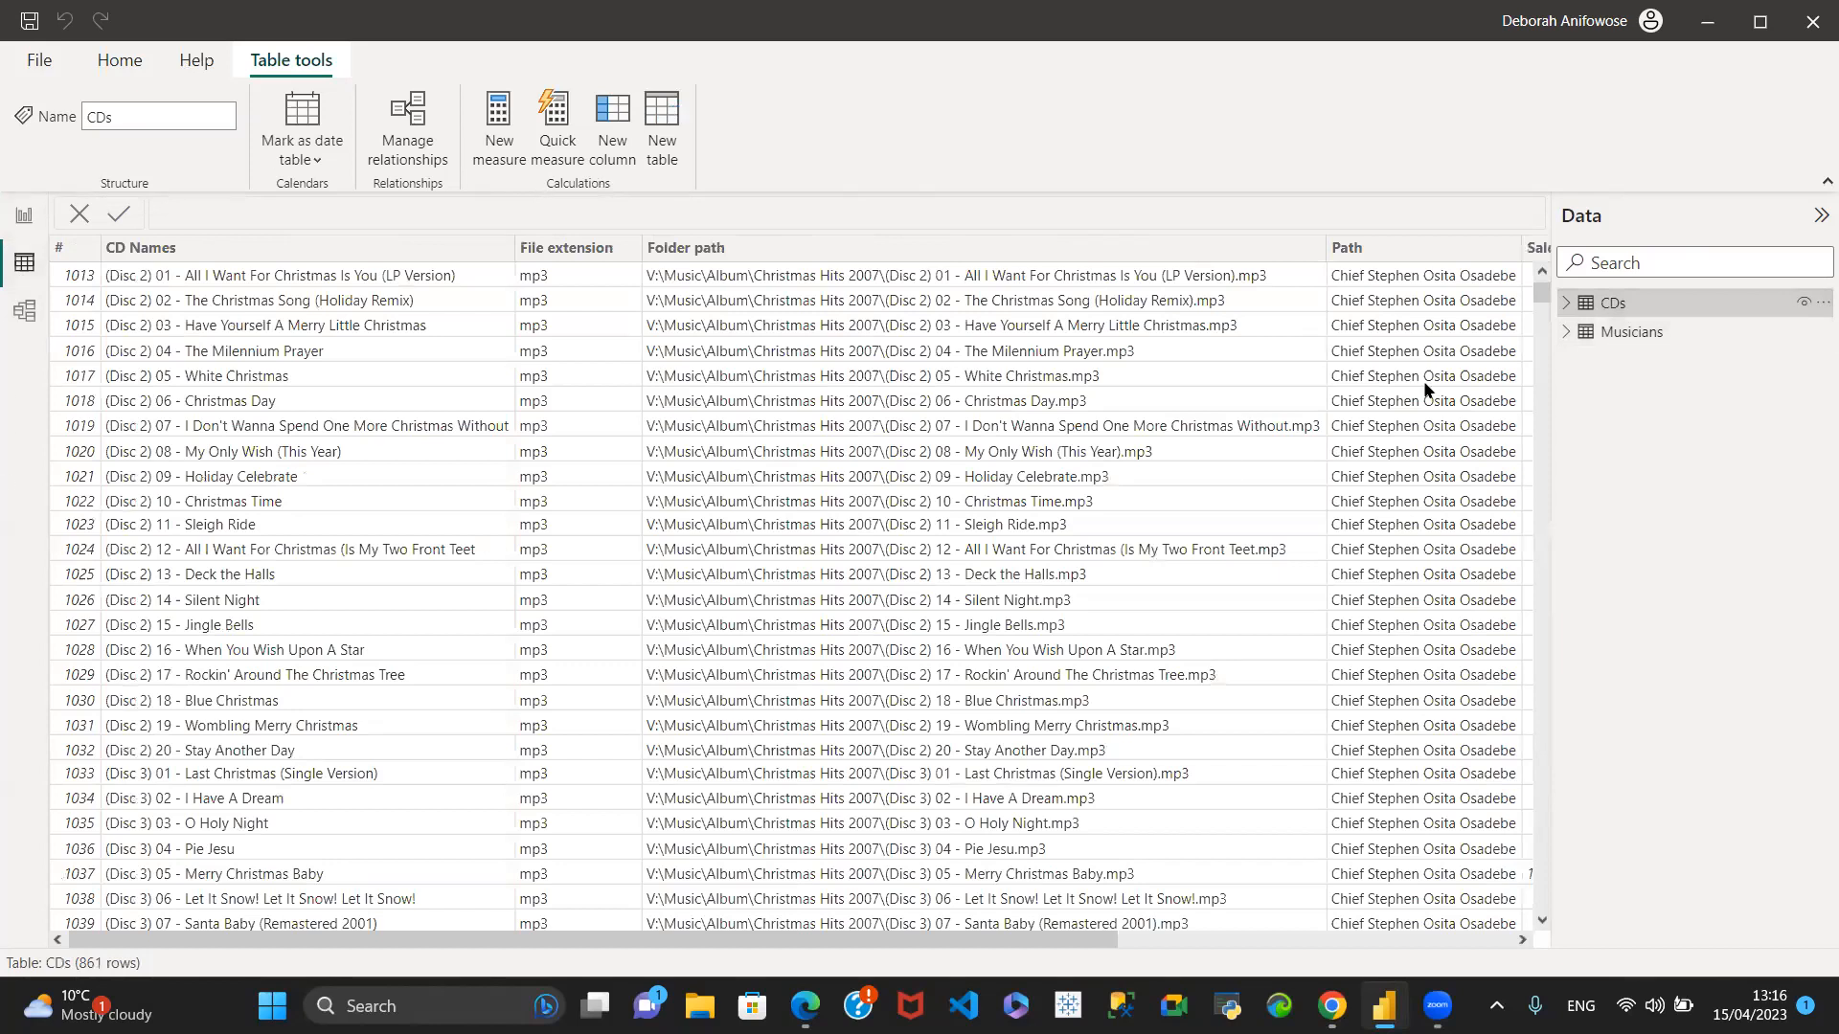
{"action": "left_click", "coordinate": [1672, 332]}
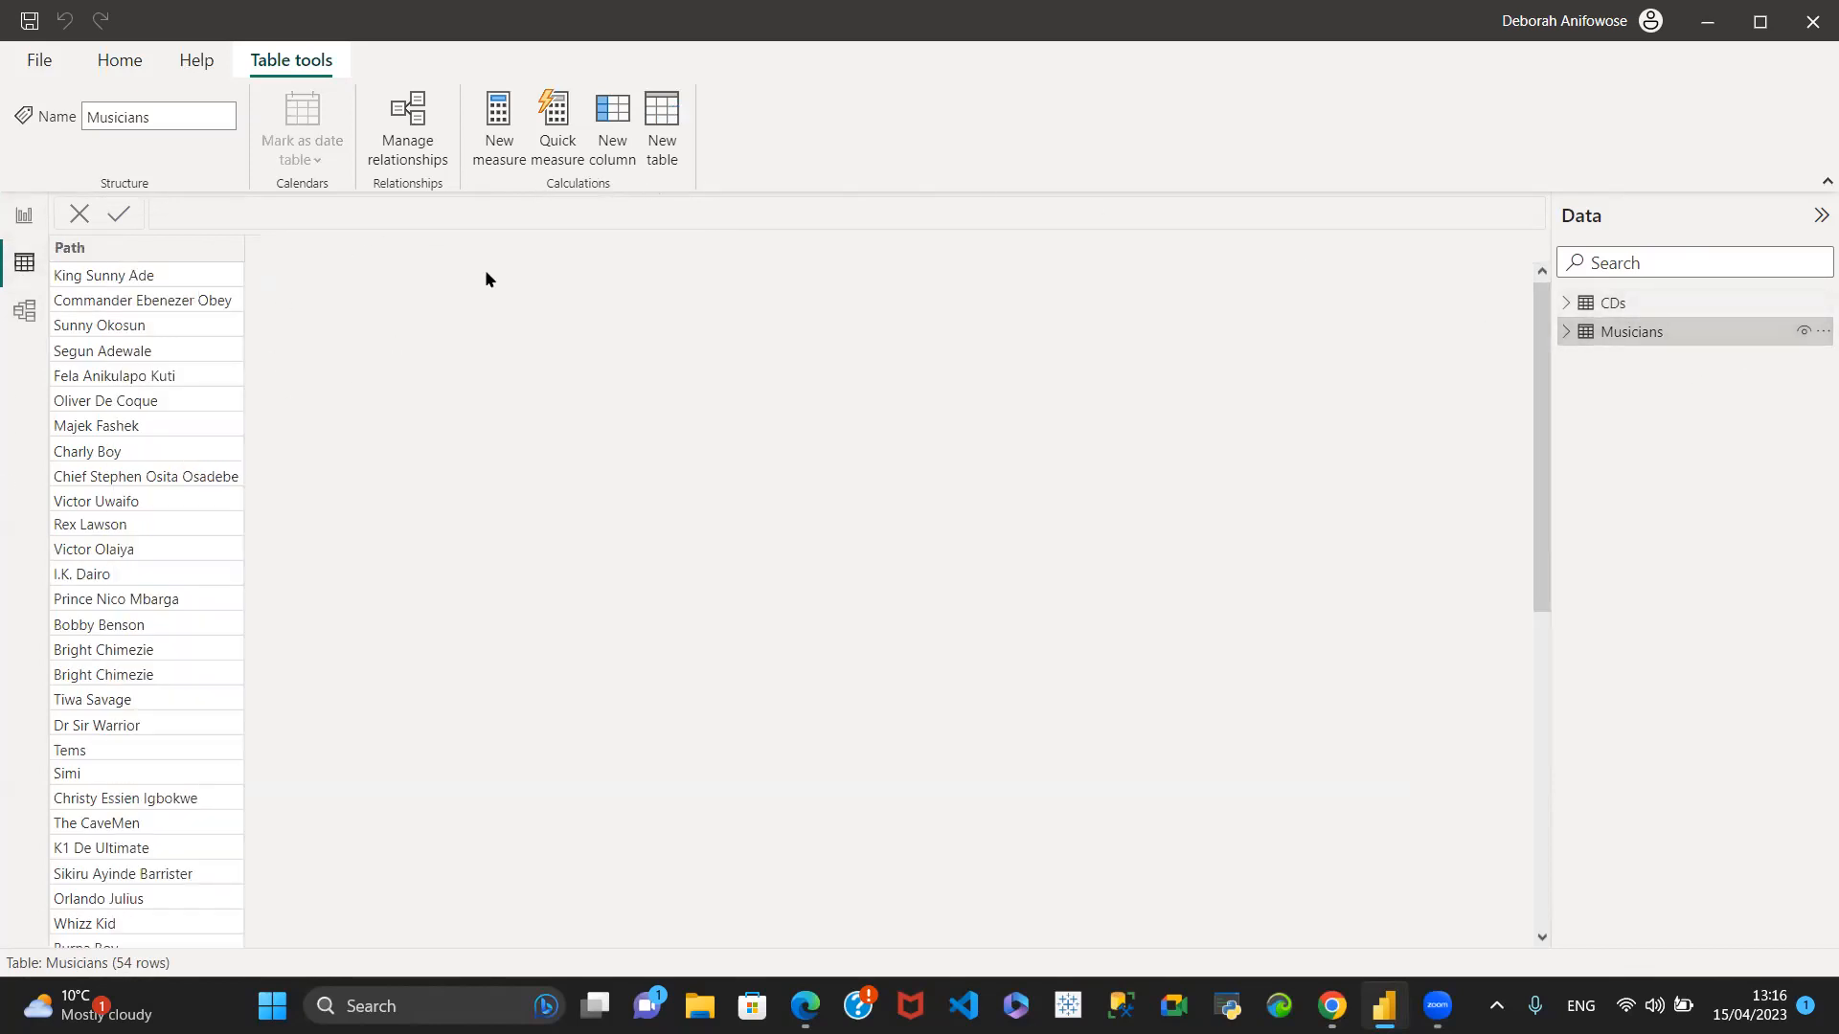
{"action": "left_click", "coordinate": [24, 311]}
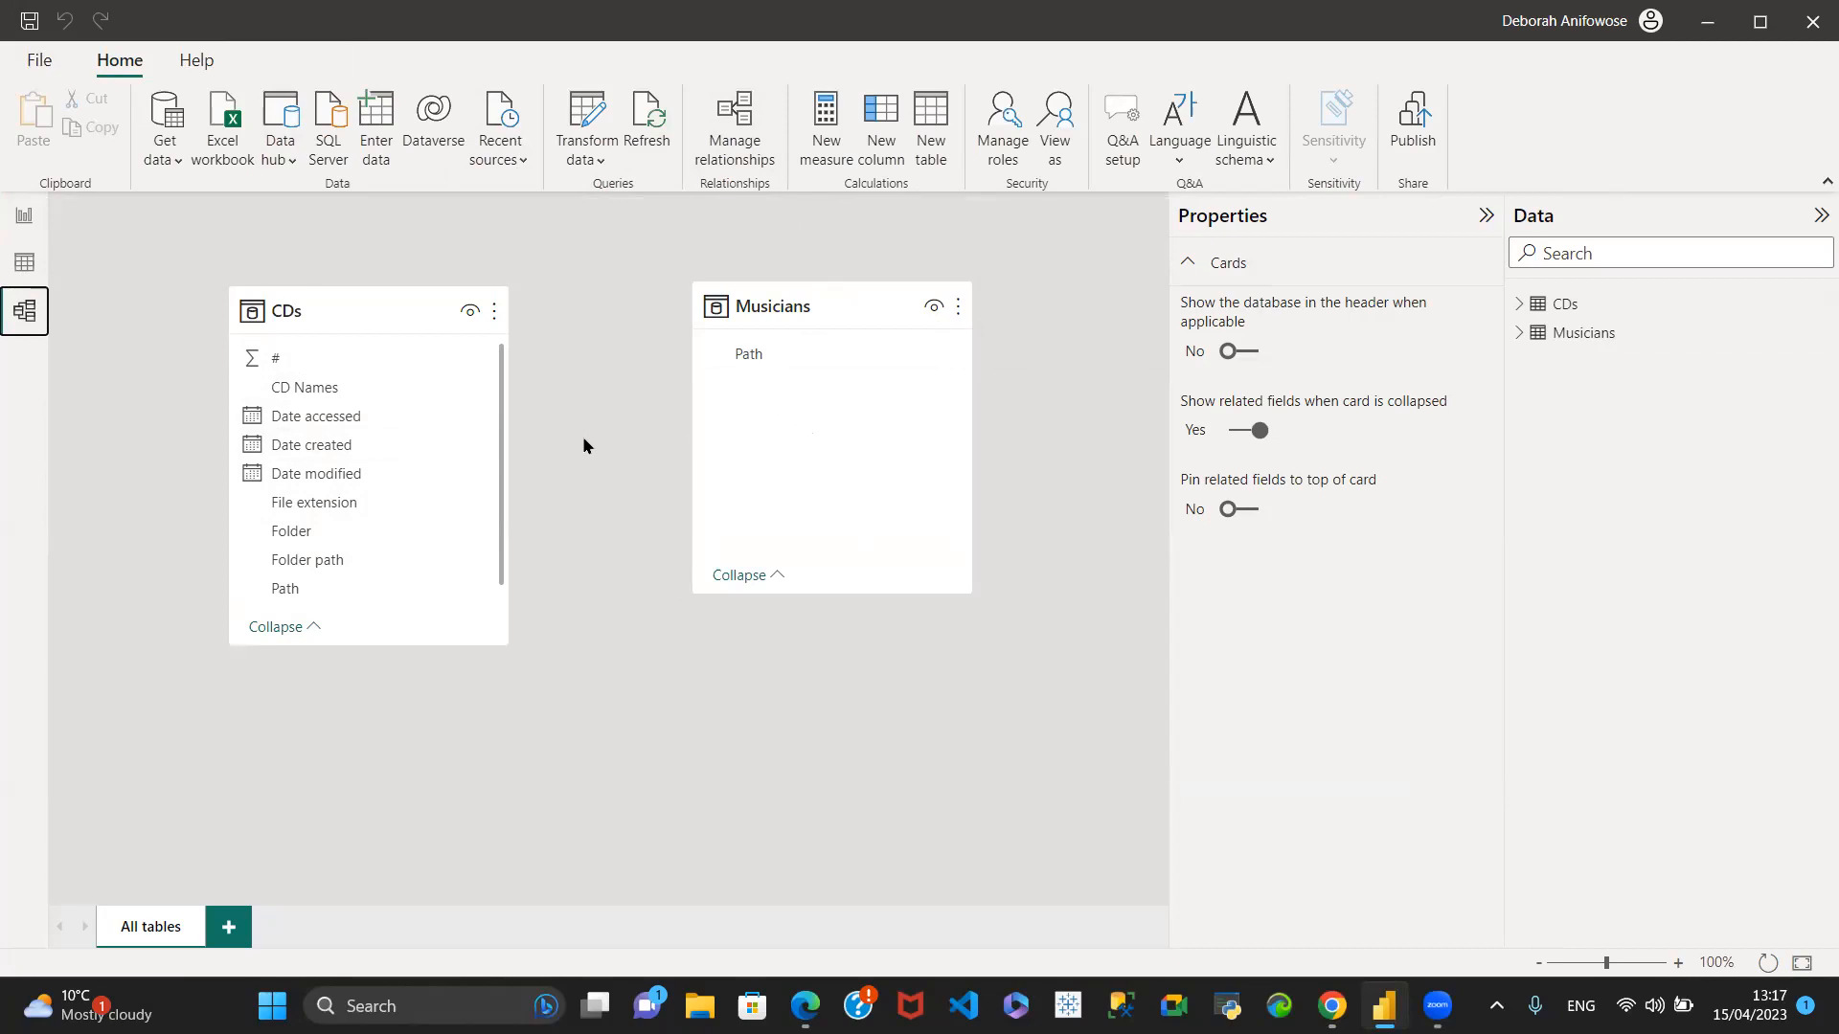
- Review the current file's Data Load options, including the relationship detection settings, and accept the options
{"action": "left_click", "coordinate": [38, 60]}
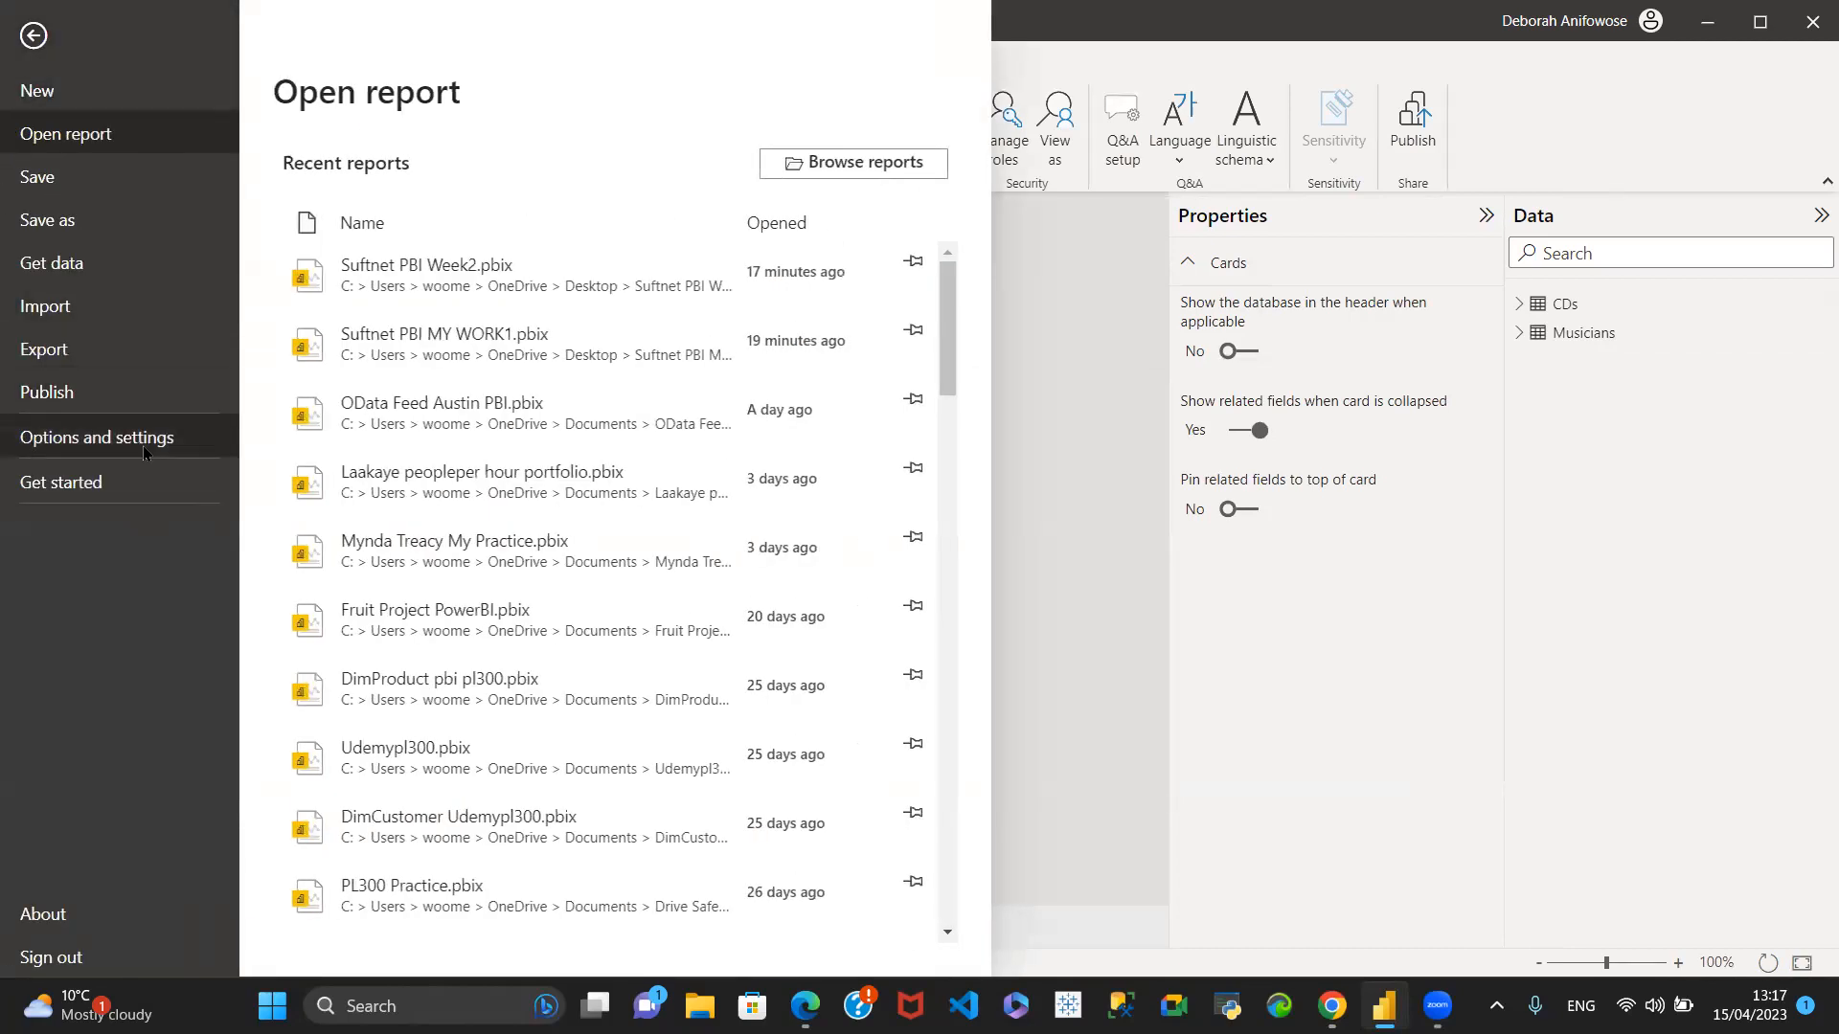
{"action": "left_click", "coordinate": [130, 448]}
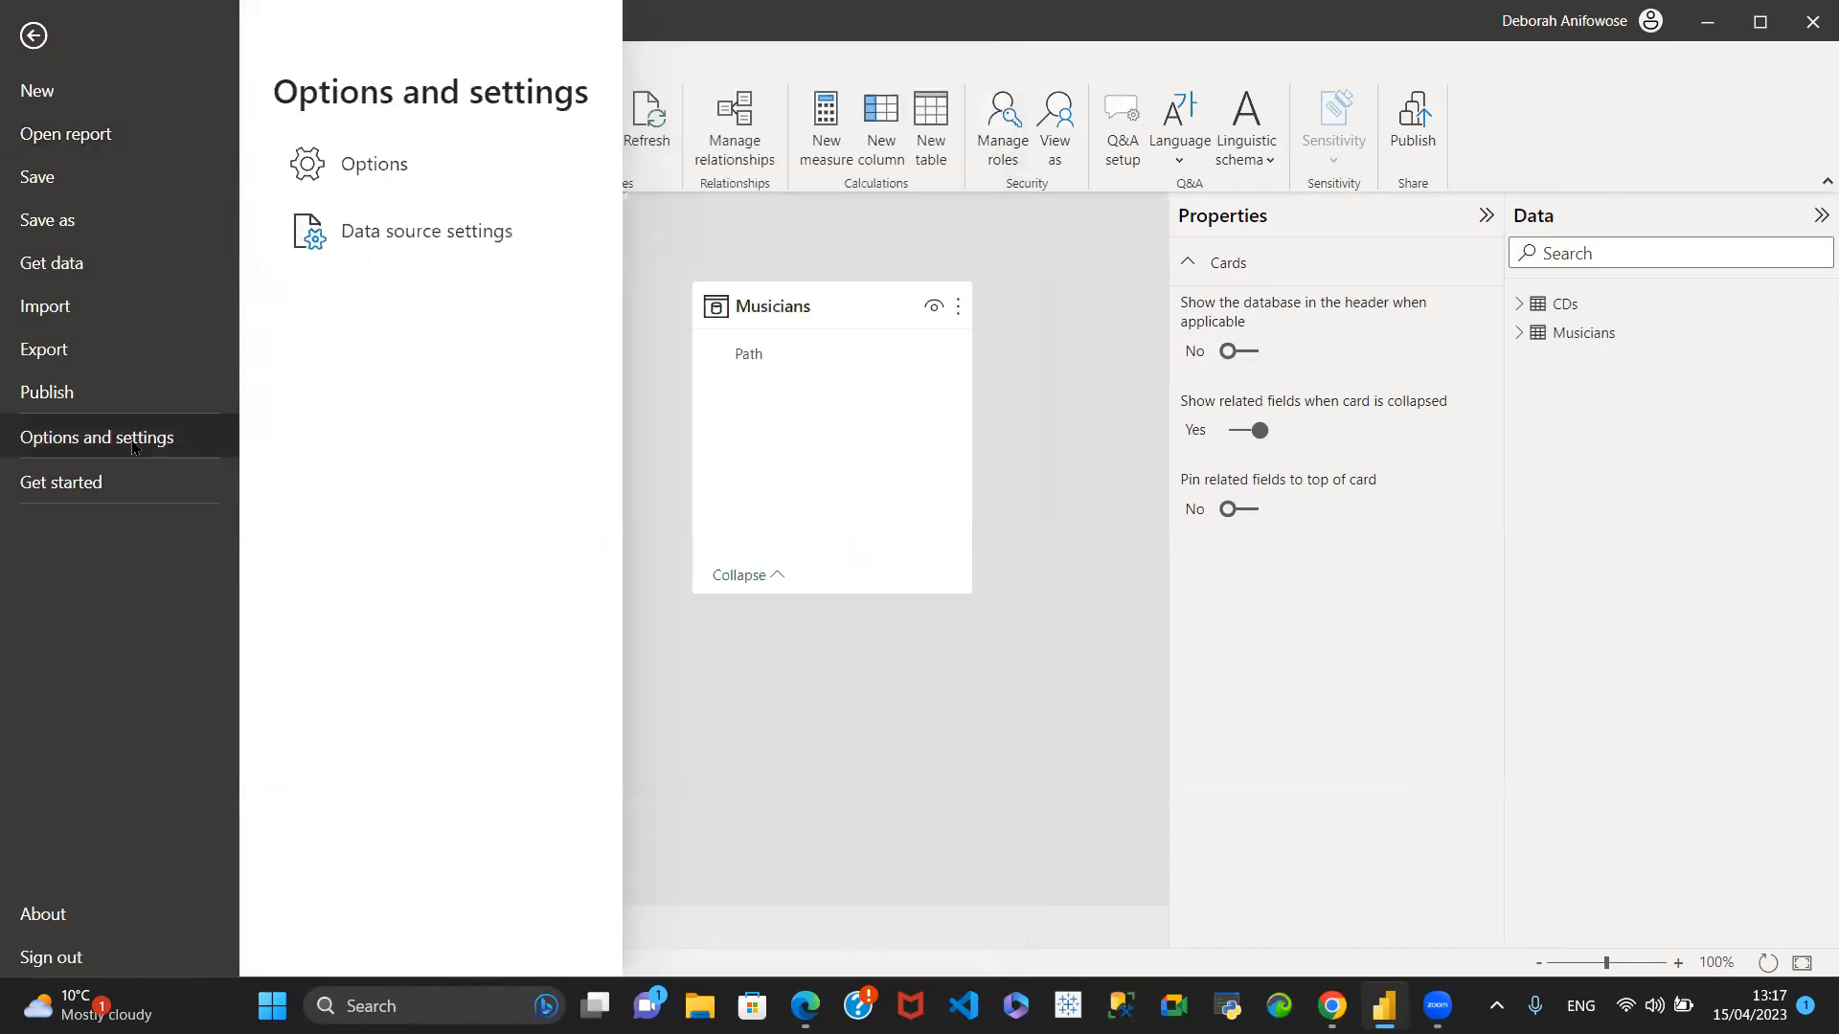
{"action": "left_click", "coordinate": [517, 164]}
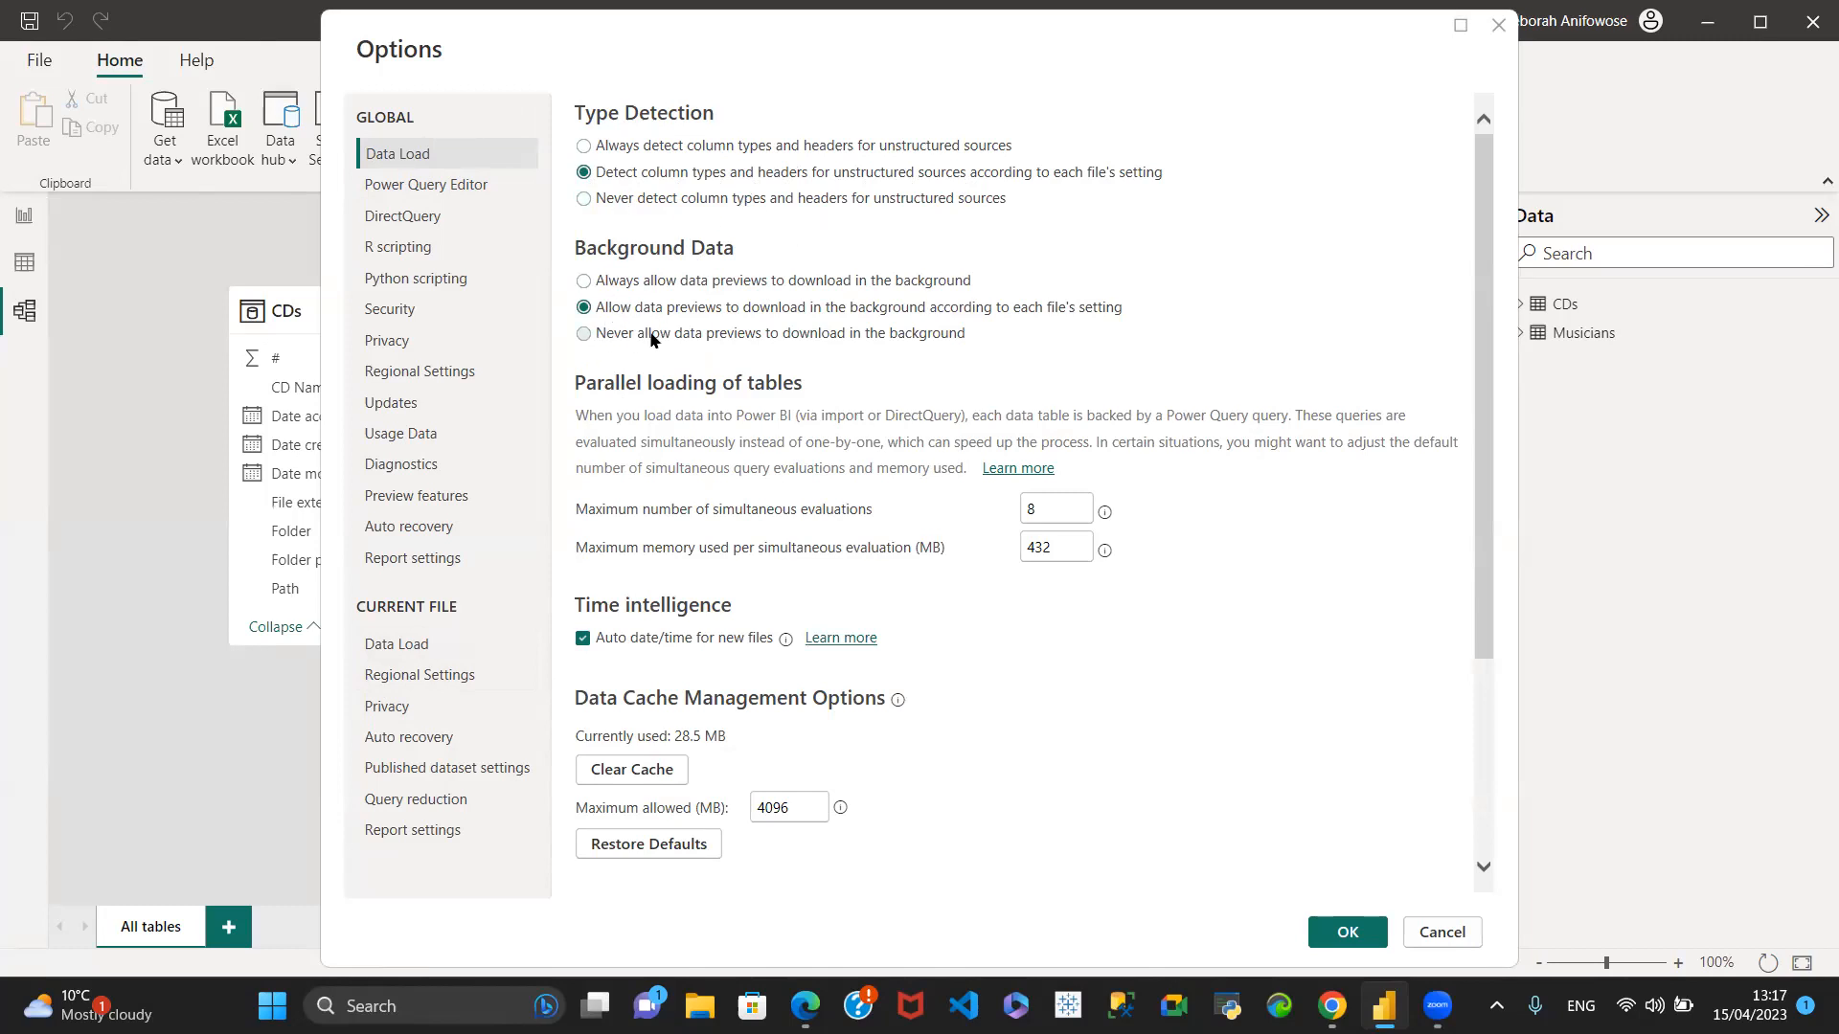
{"action": "left_click", "coordinate": [372, 645]}
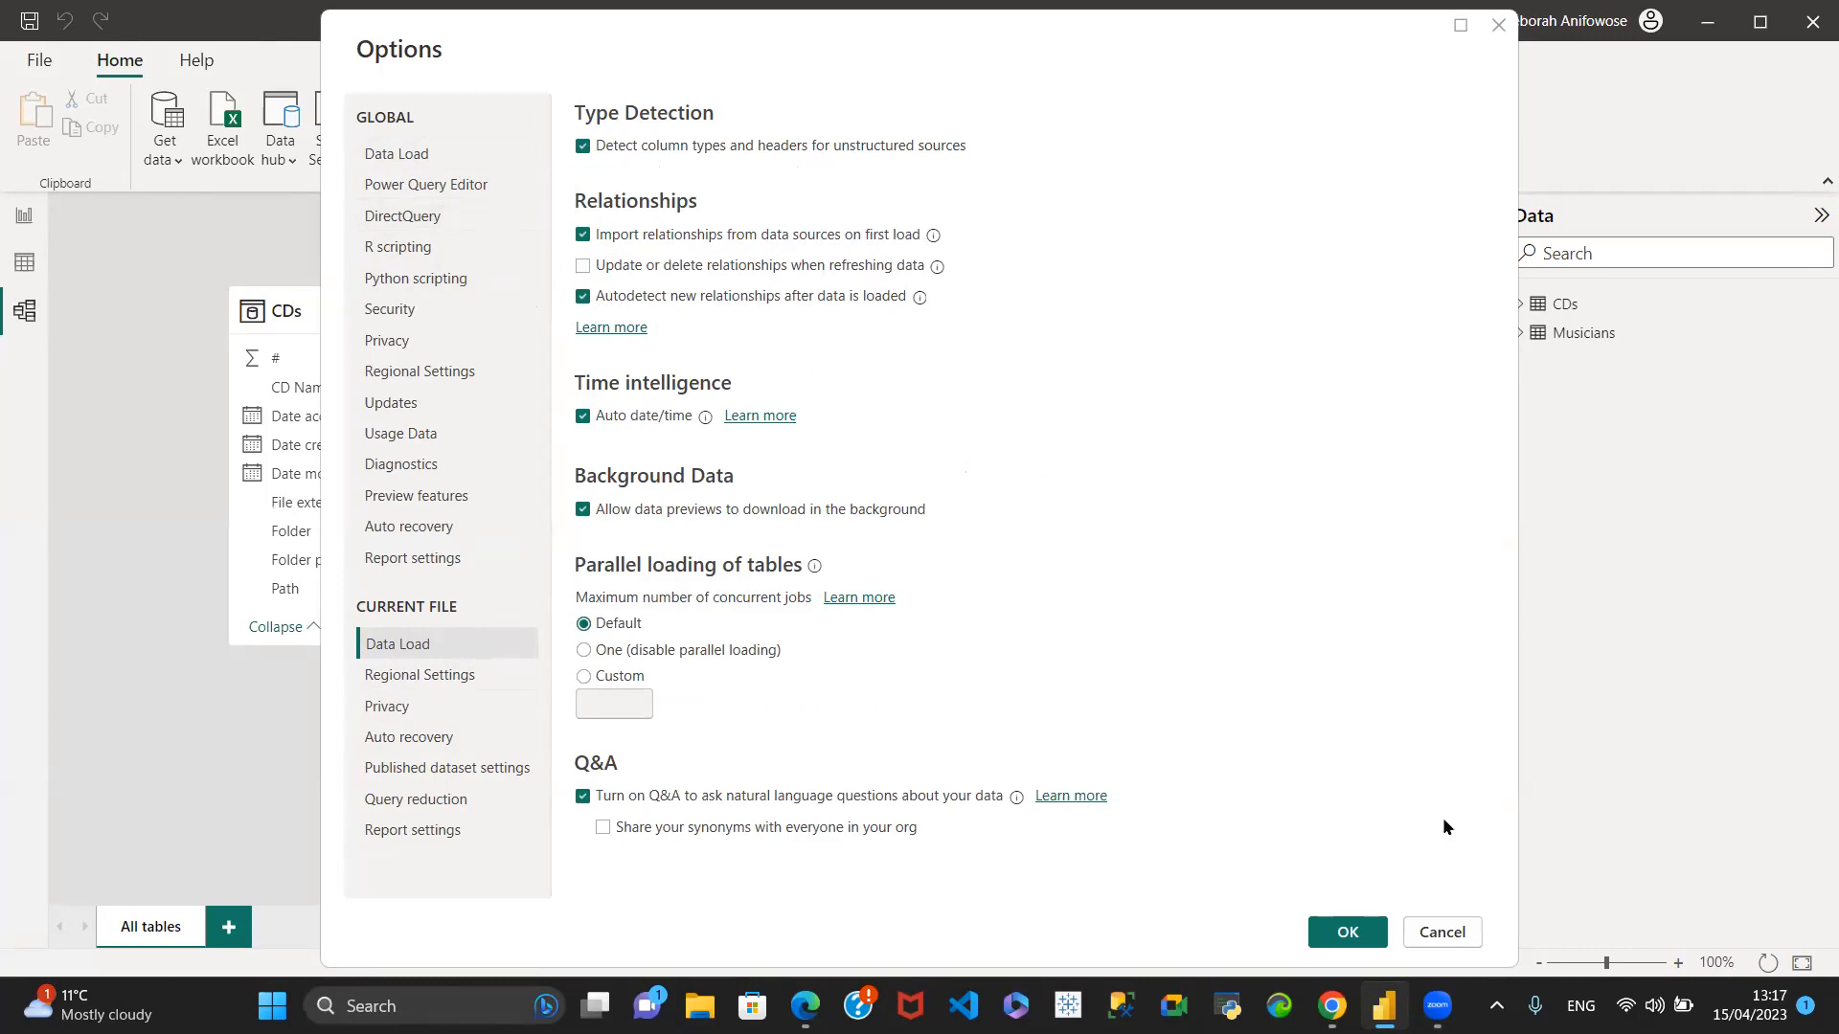
{"action": "left_click", "coordinate": [1358, 932]}
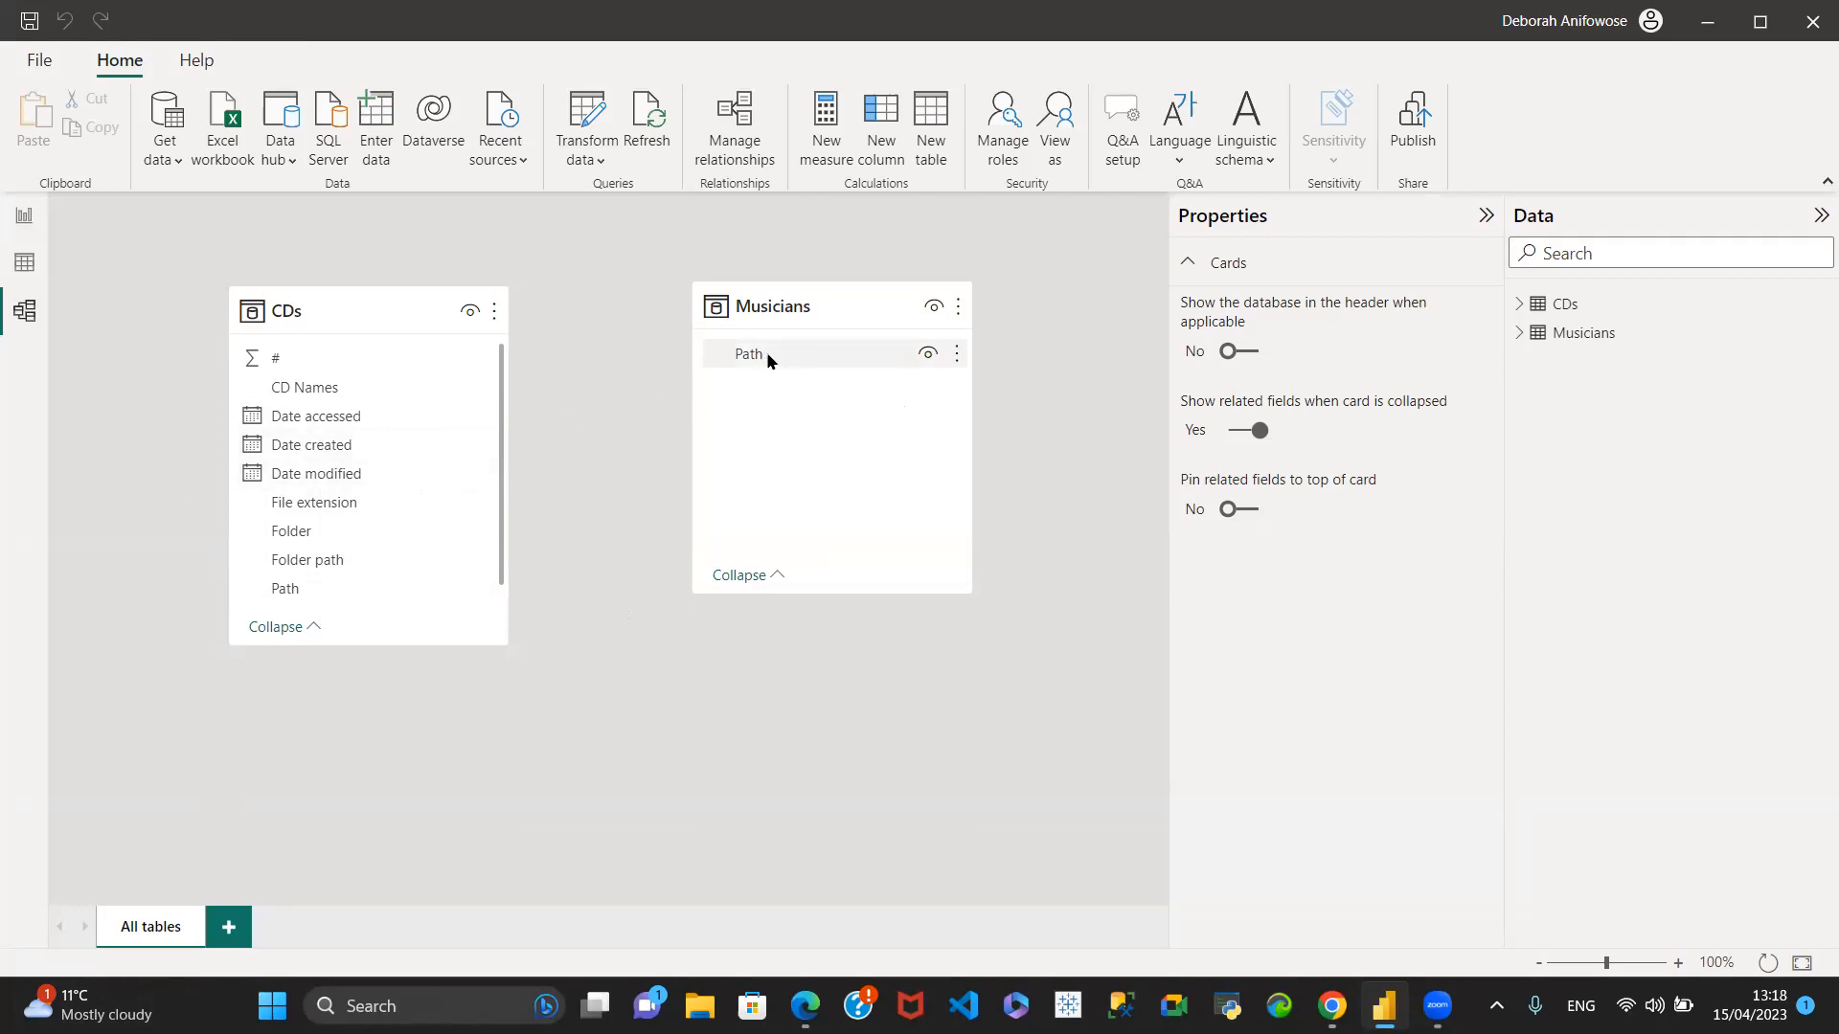
- Compare the loaded Path values in the Musicians table with the Path column of the CDs table
{"action": "left_click", "coordinate": [24, 263]}
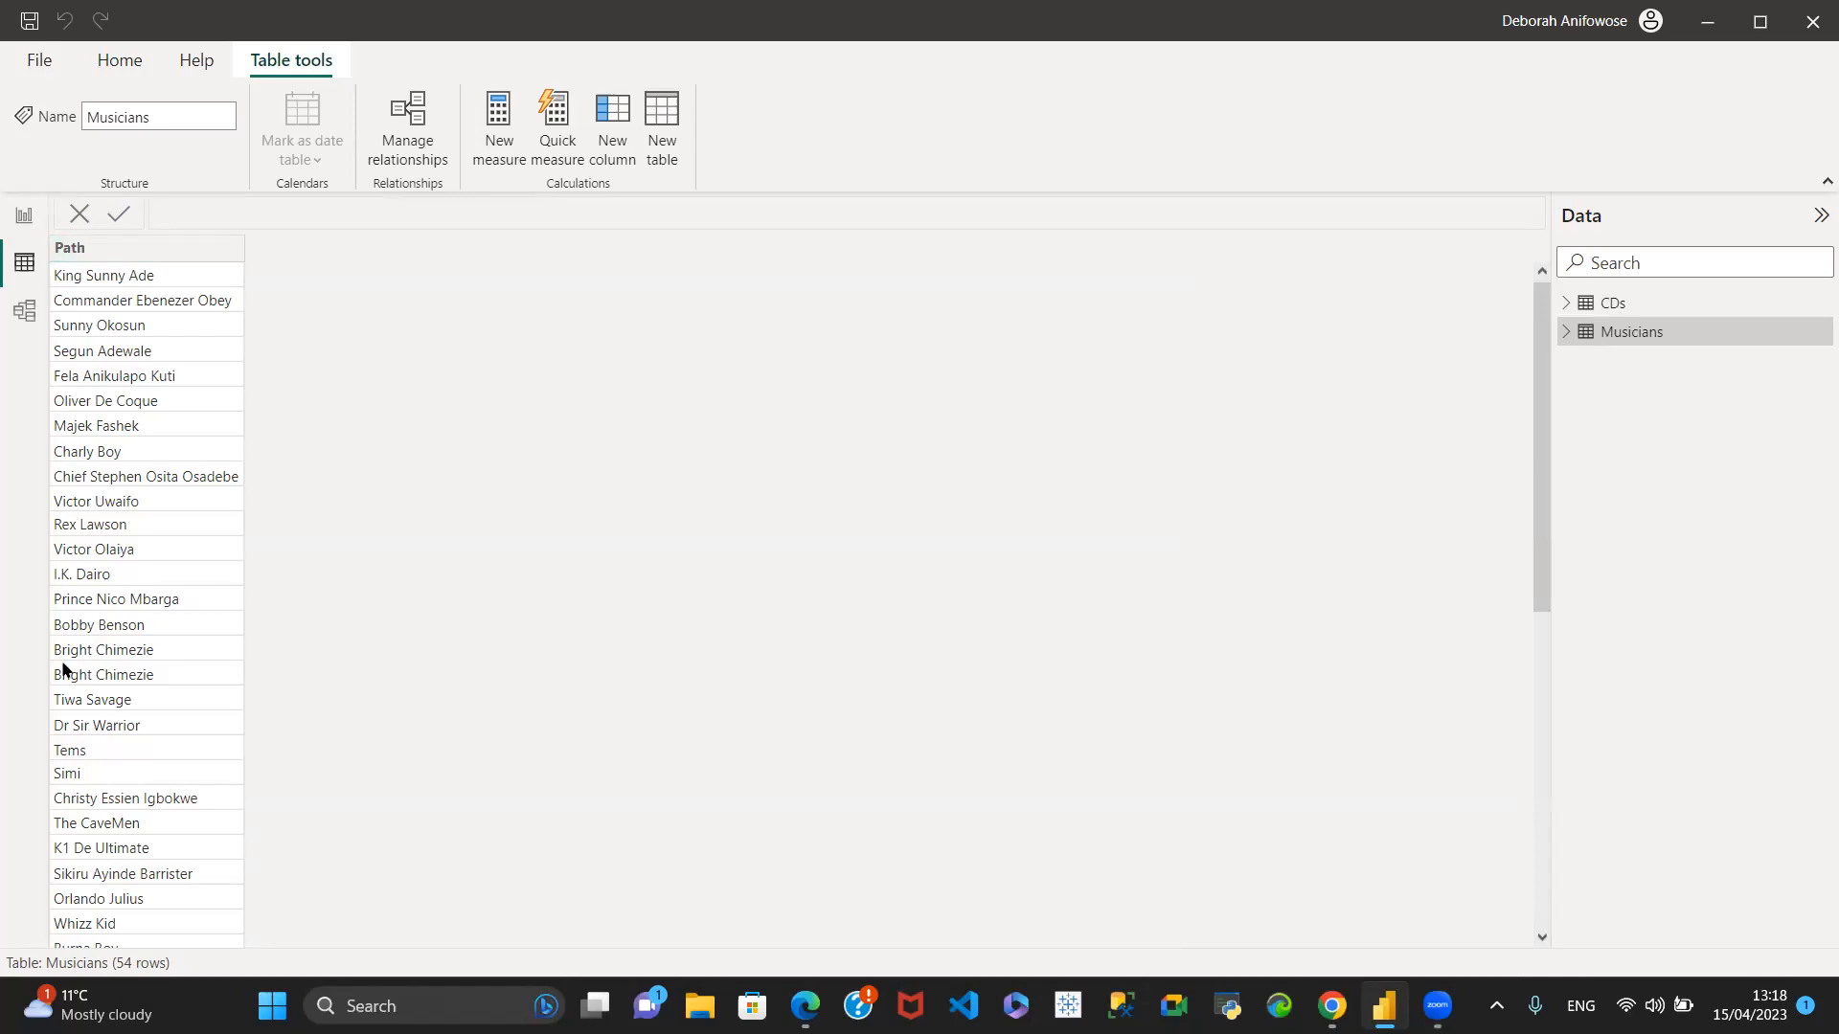
{"action": "left_click", "coordinate": [1628, 307]}
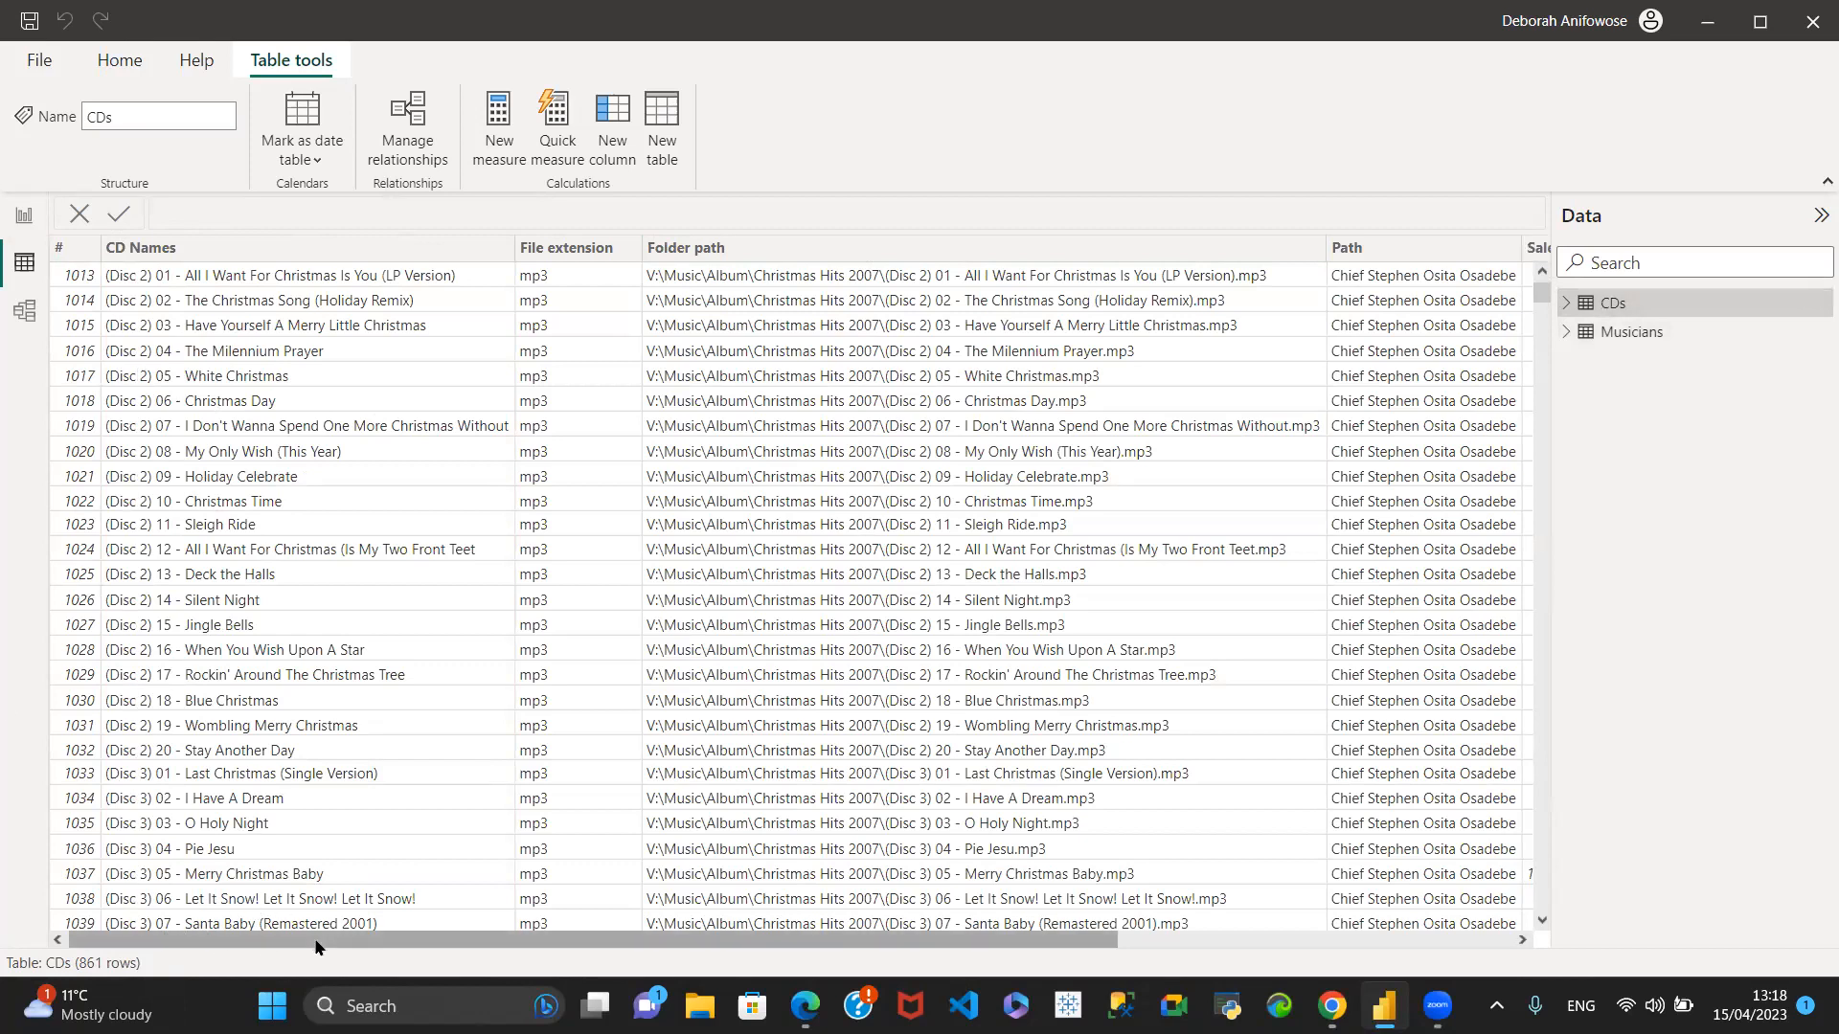
{"action": "left_click_drag", "start_coordinate": [586, 944], "coordinate": [883, 943]}
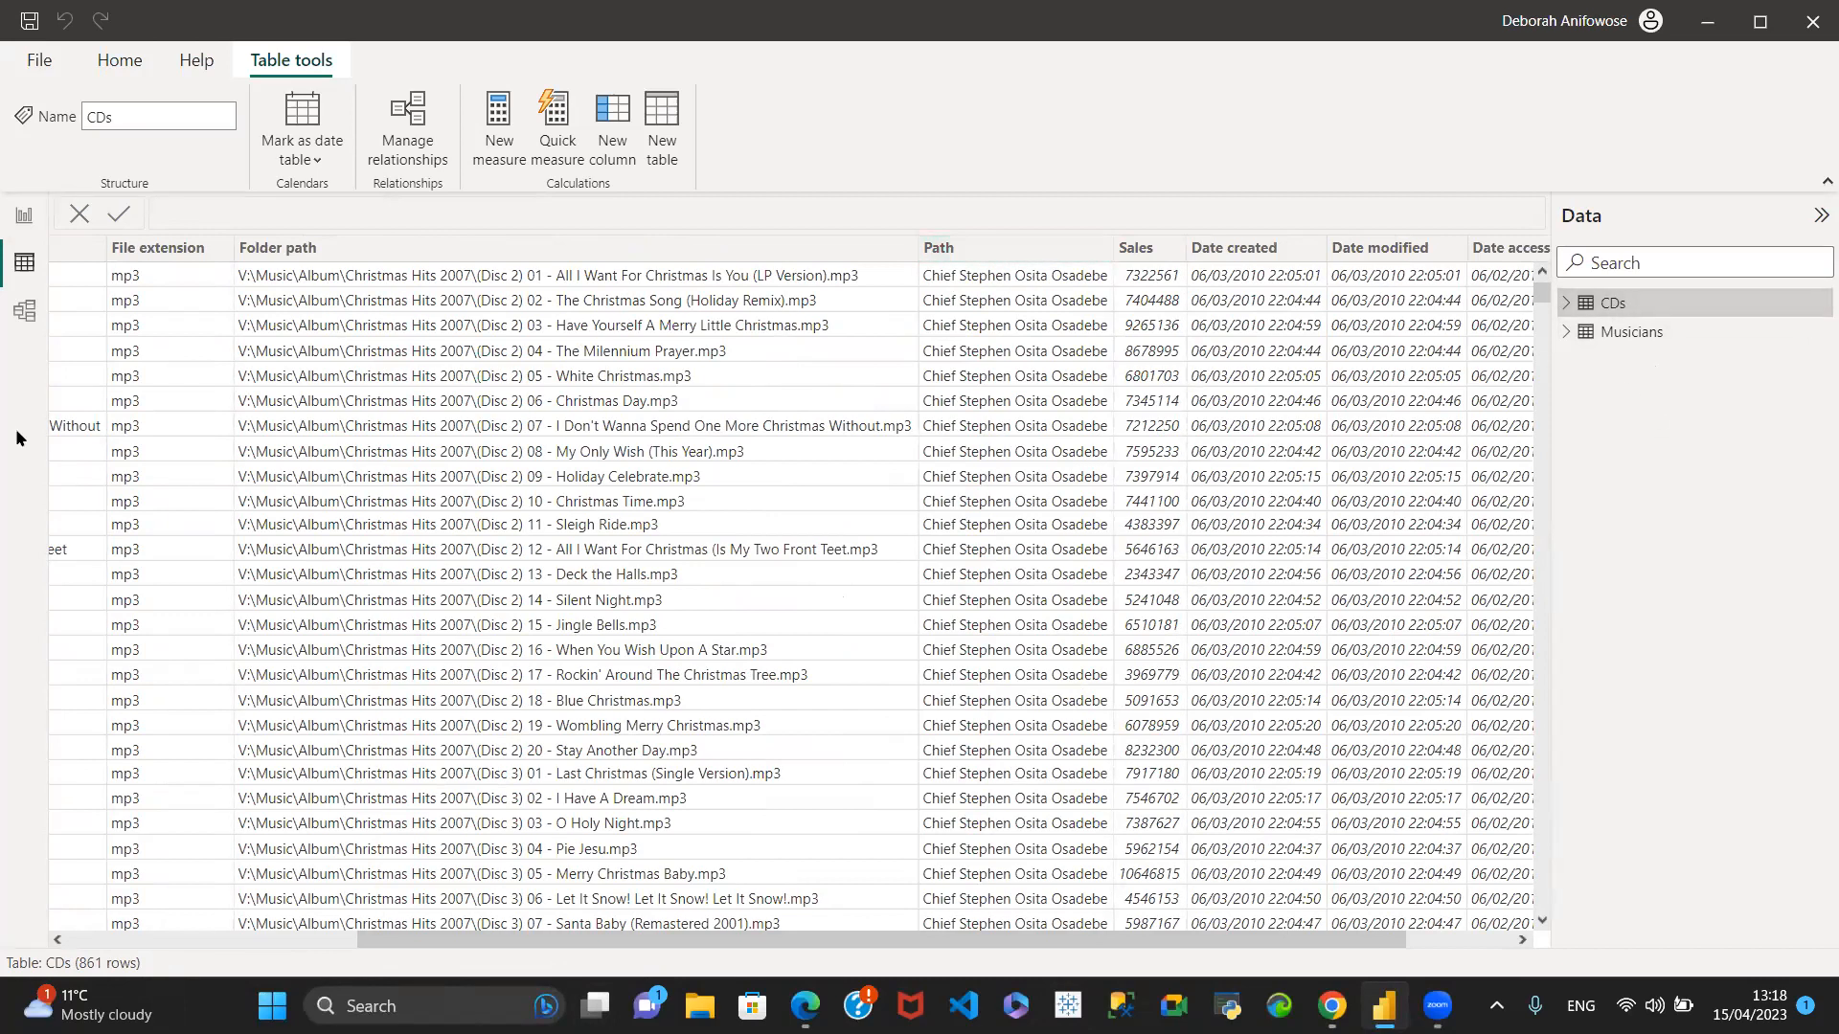
- Create an active many-to-many relationship between Musicians Path and CDs Path in the data model, with cross filter direction Both
{"action": "left_click", "coordinate": [25, 311]}
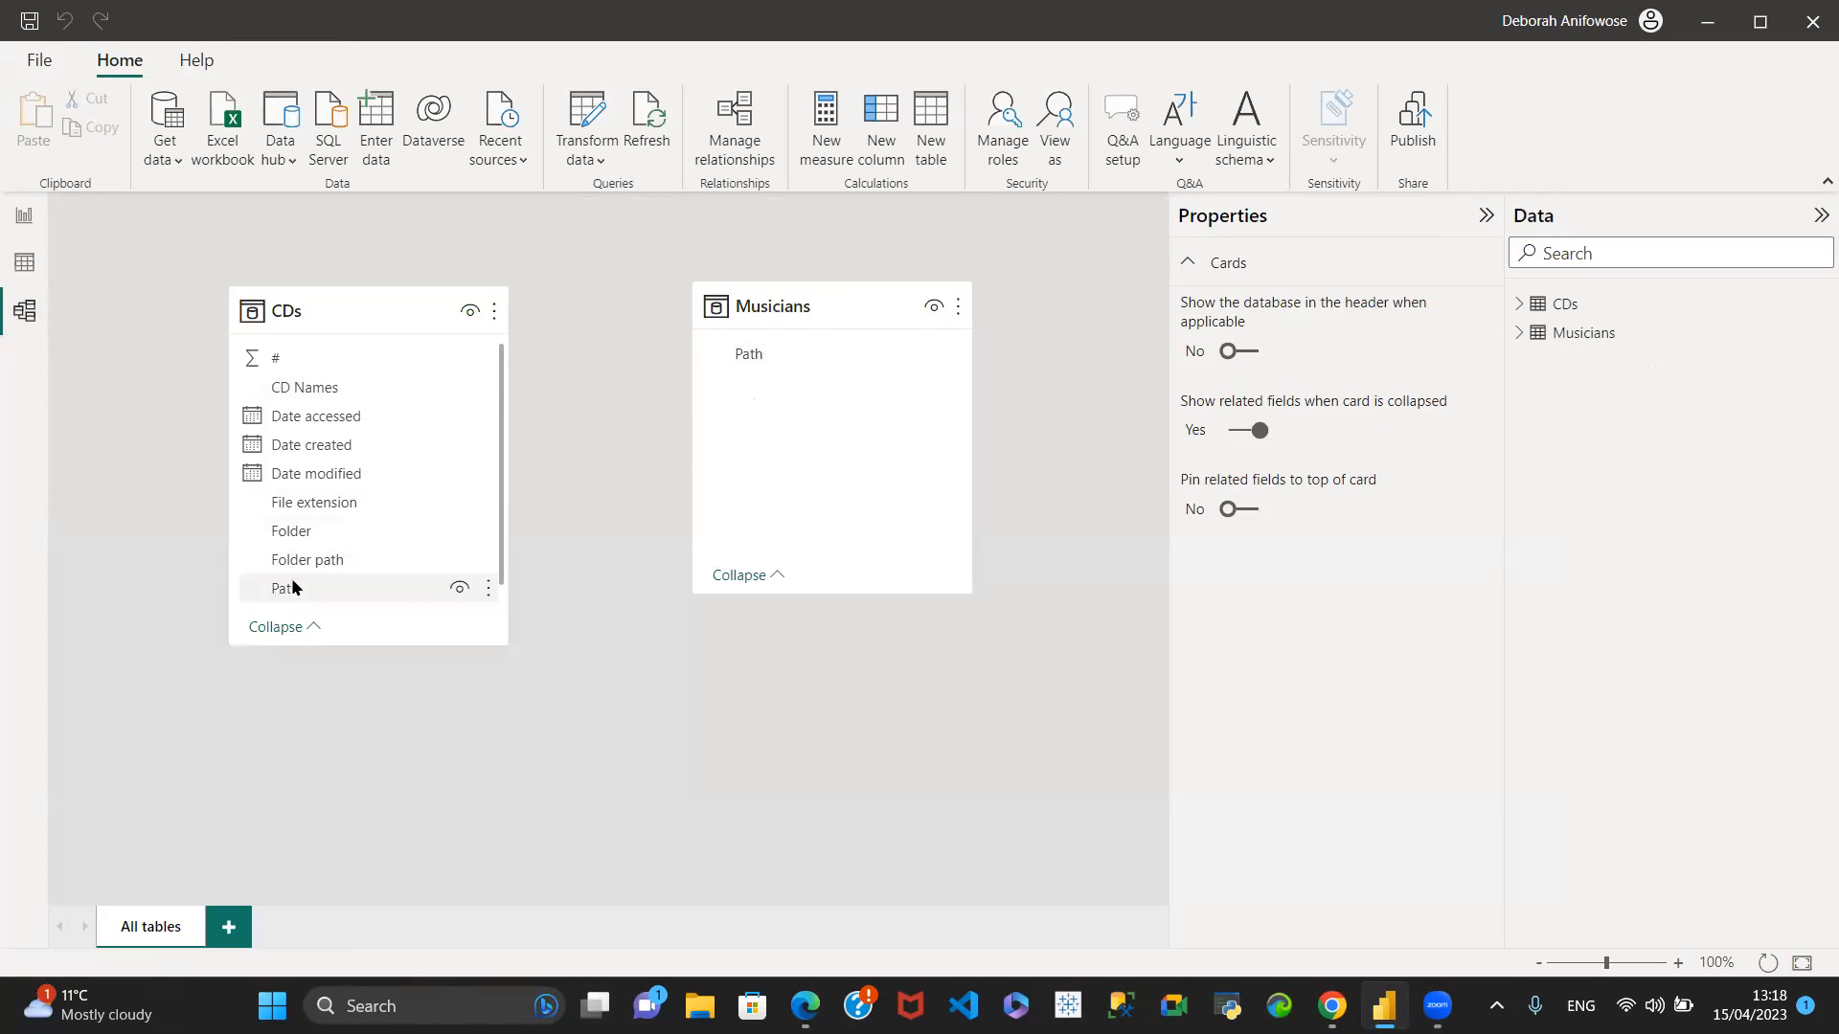
{"action": "left_click", "coordinate": [810, 355]}
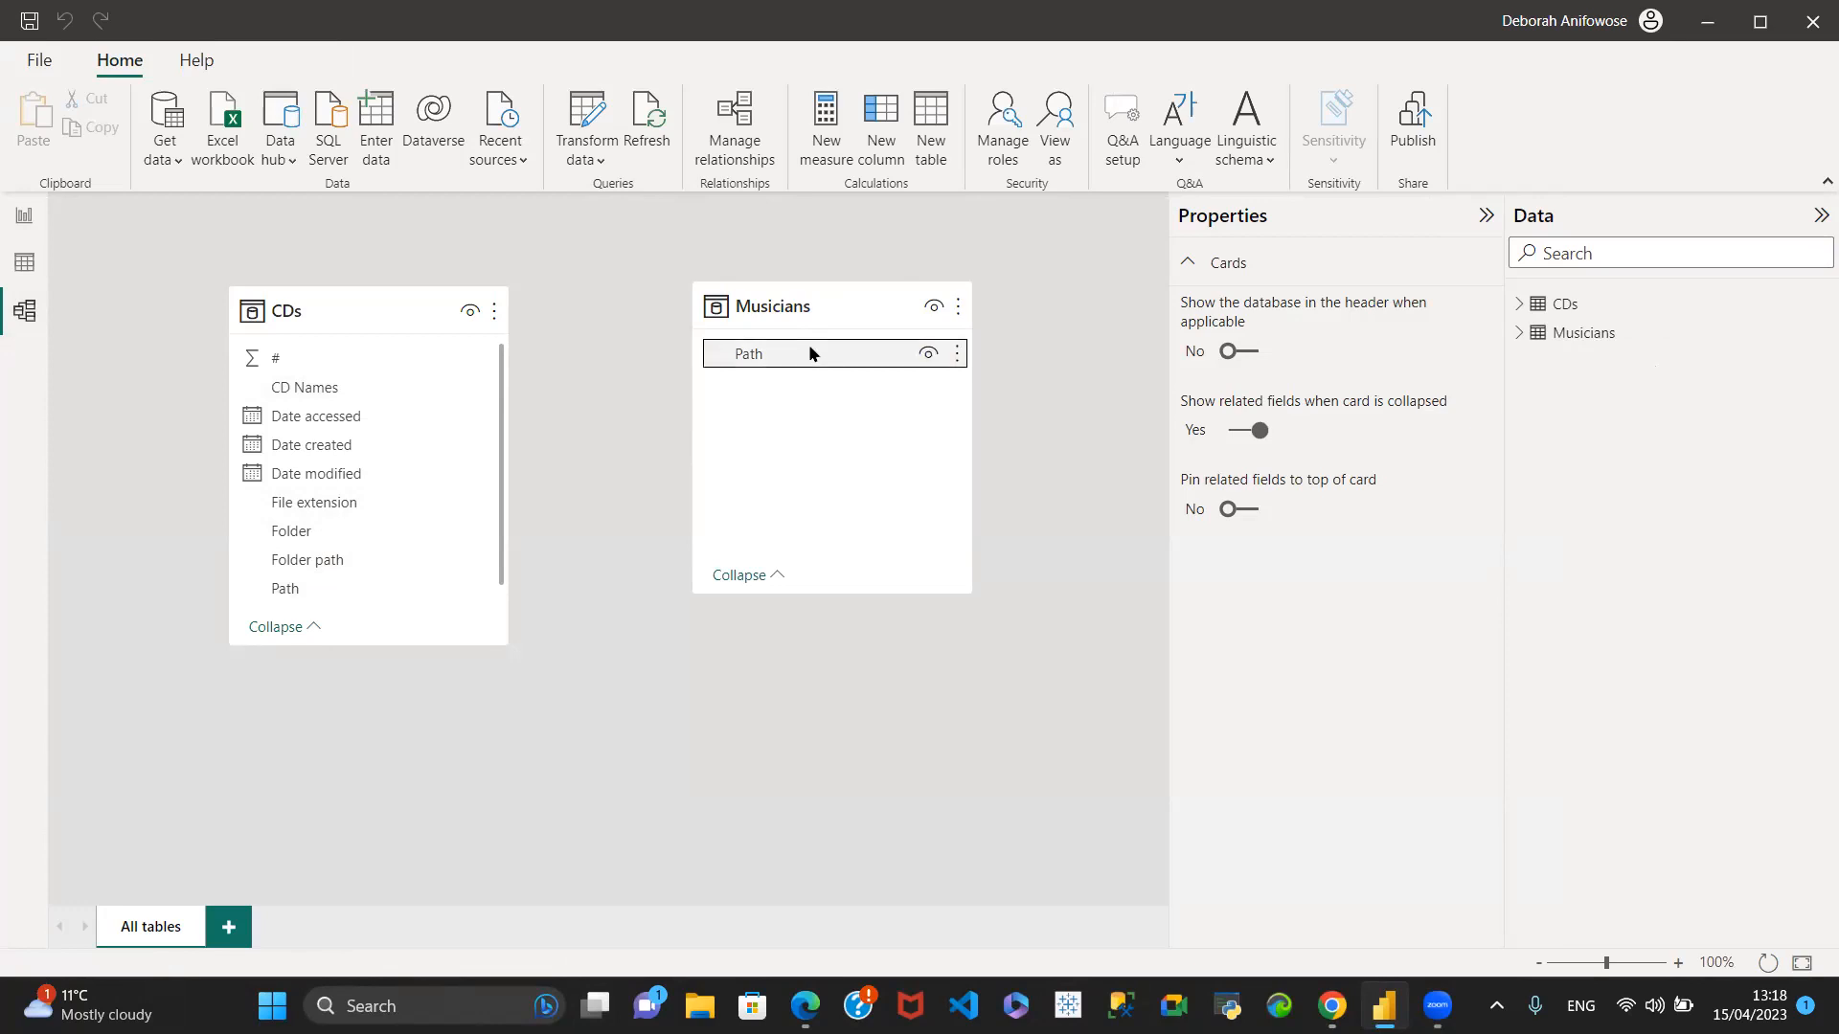
{"action": "left_click_drag", "start_coordinate": [810, 353], "coordinate": [345, 555]}
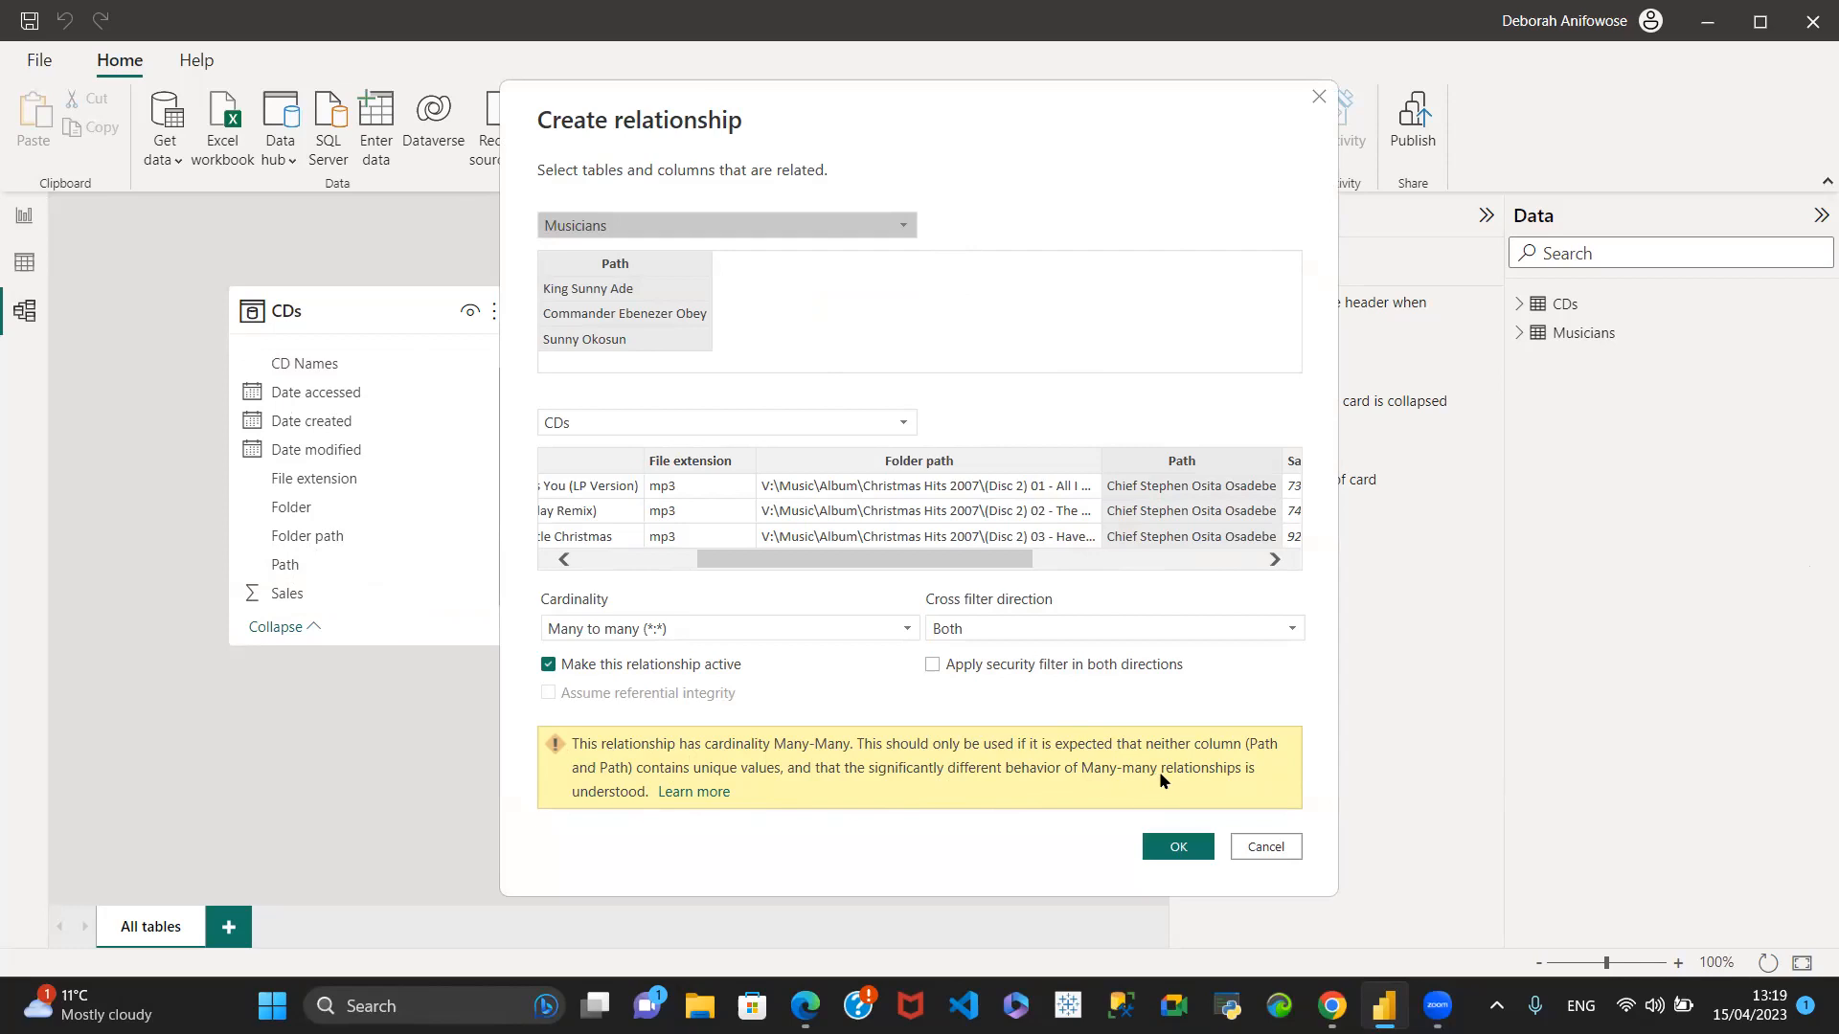
{"action": "left_click", "coordinate": [1166, 844]}
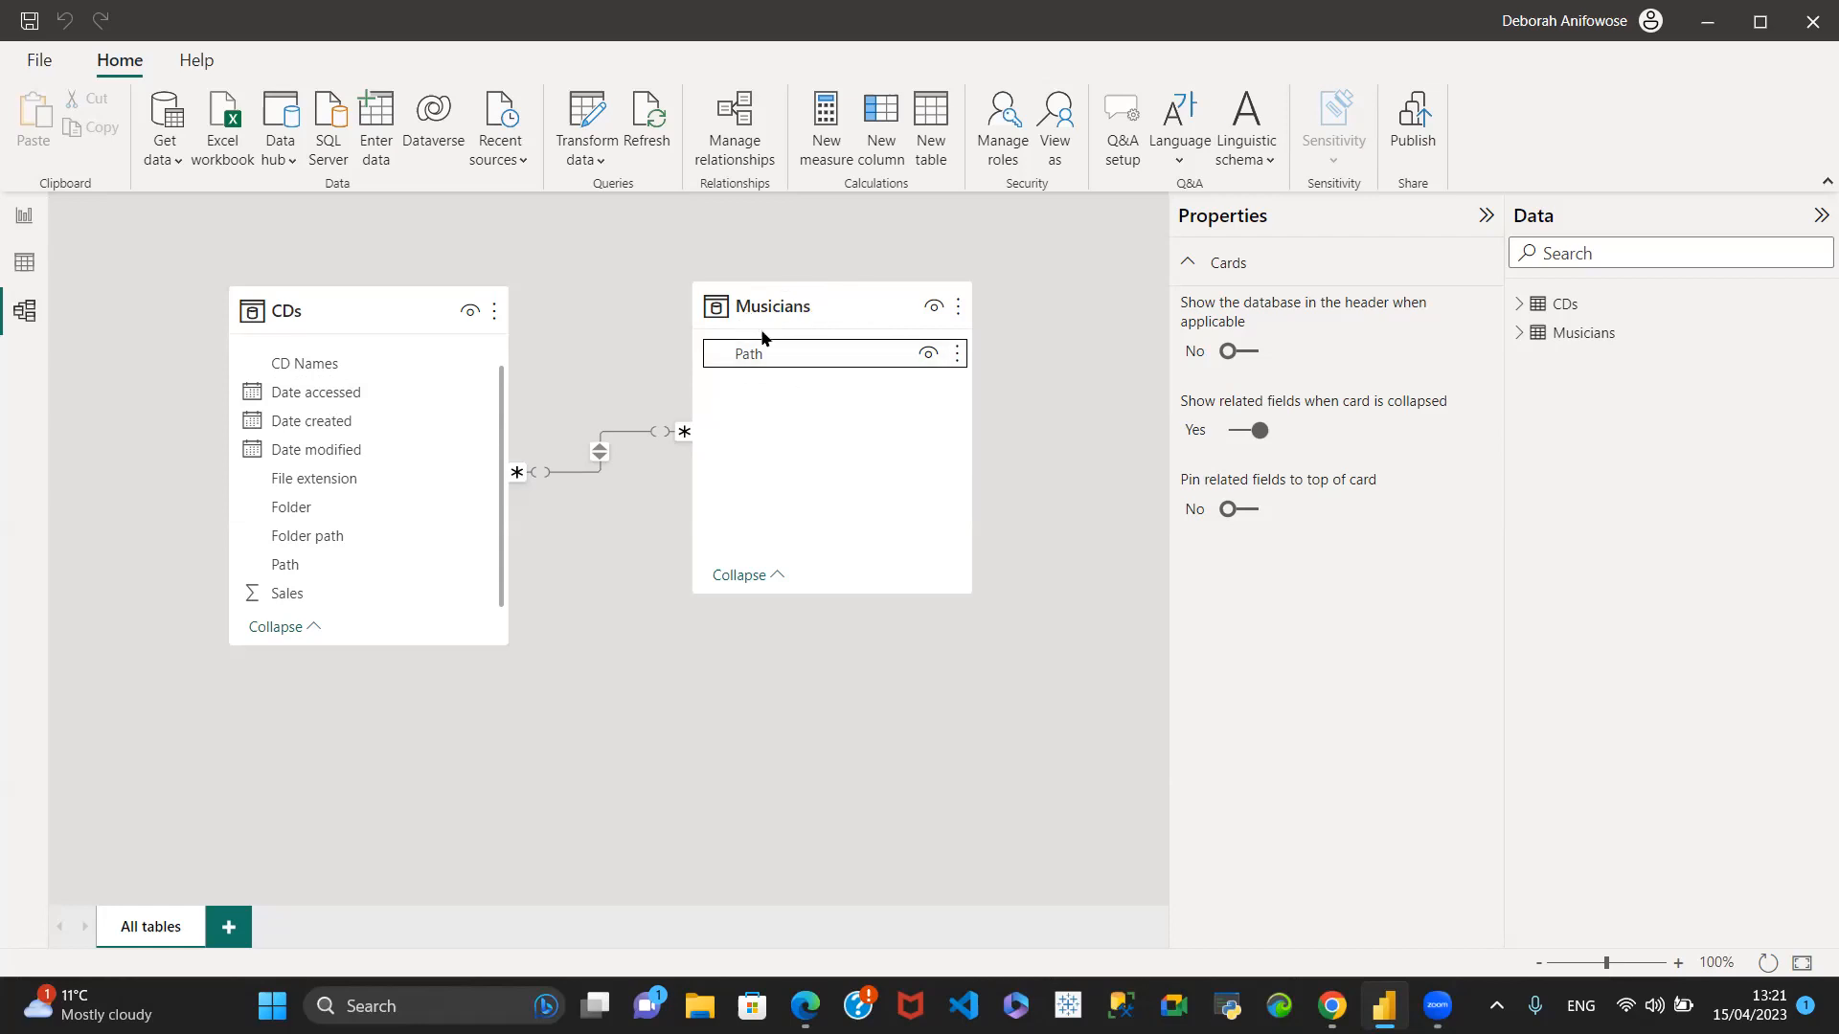
- Examine all rows of the Musicians table for repeated Path names
{"action": "left_click", "coordinate": [23, 262]}
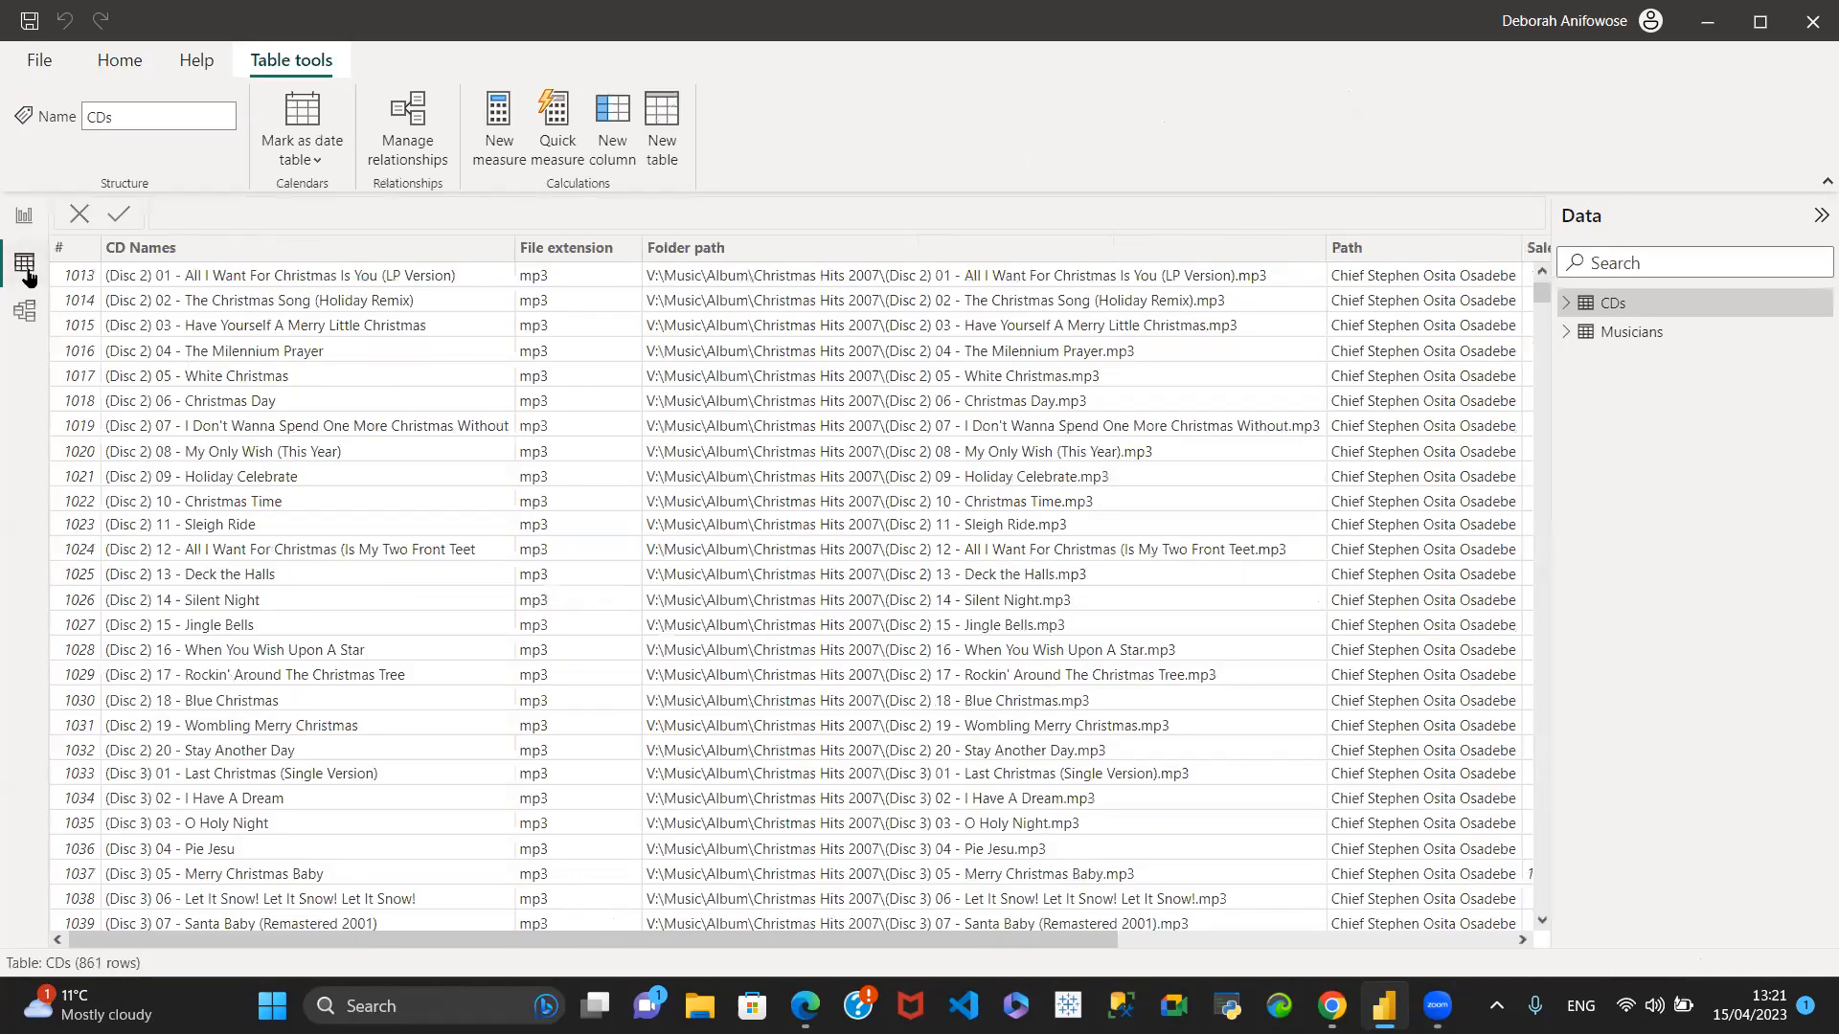
{"action": "left_click", "coordinate": [1626, 333]}
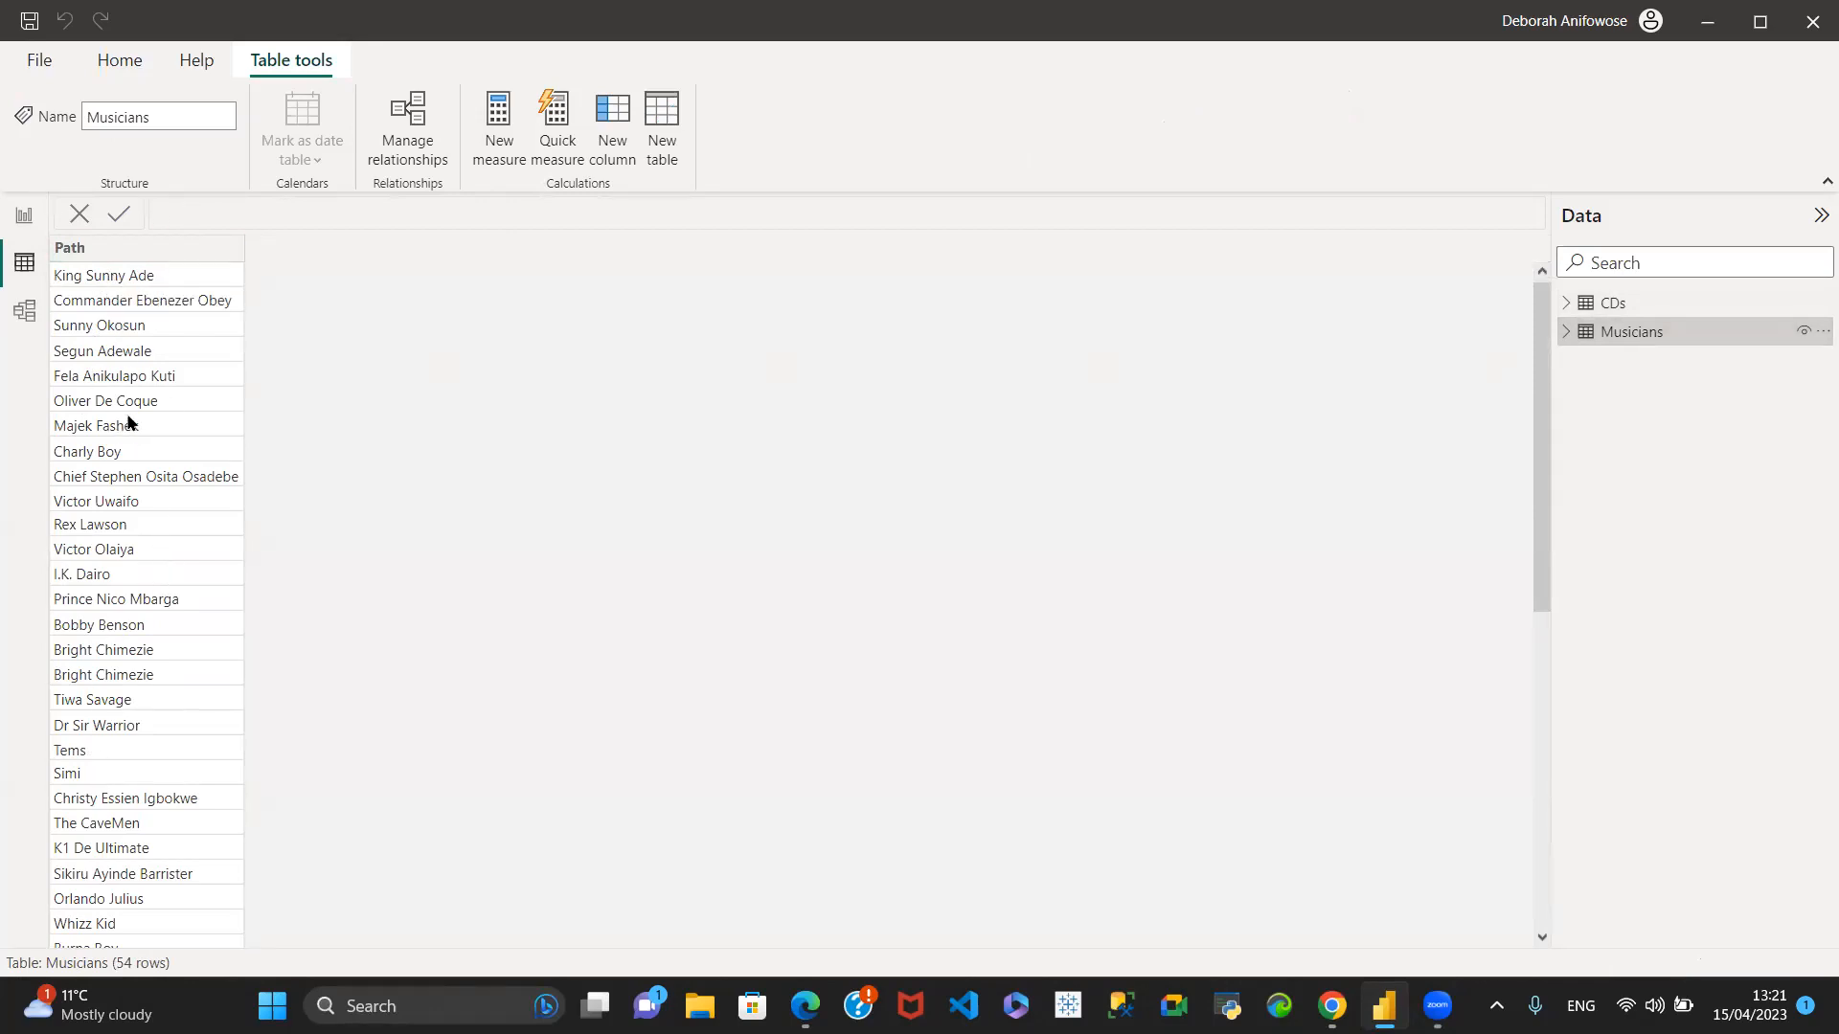
{"action": "scroll", "coordinate": [157, 555], "scroll_direction": "down", "scroll_amount": 7}
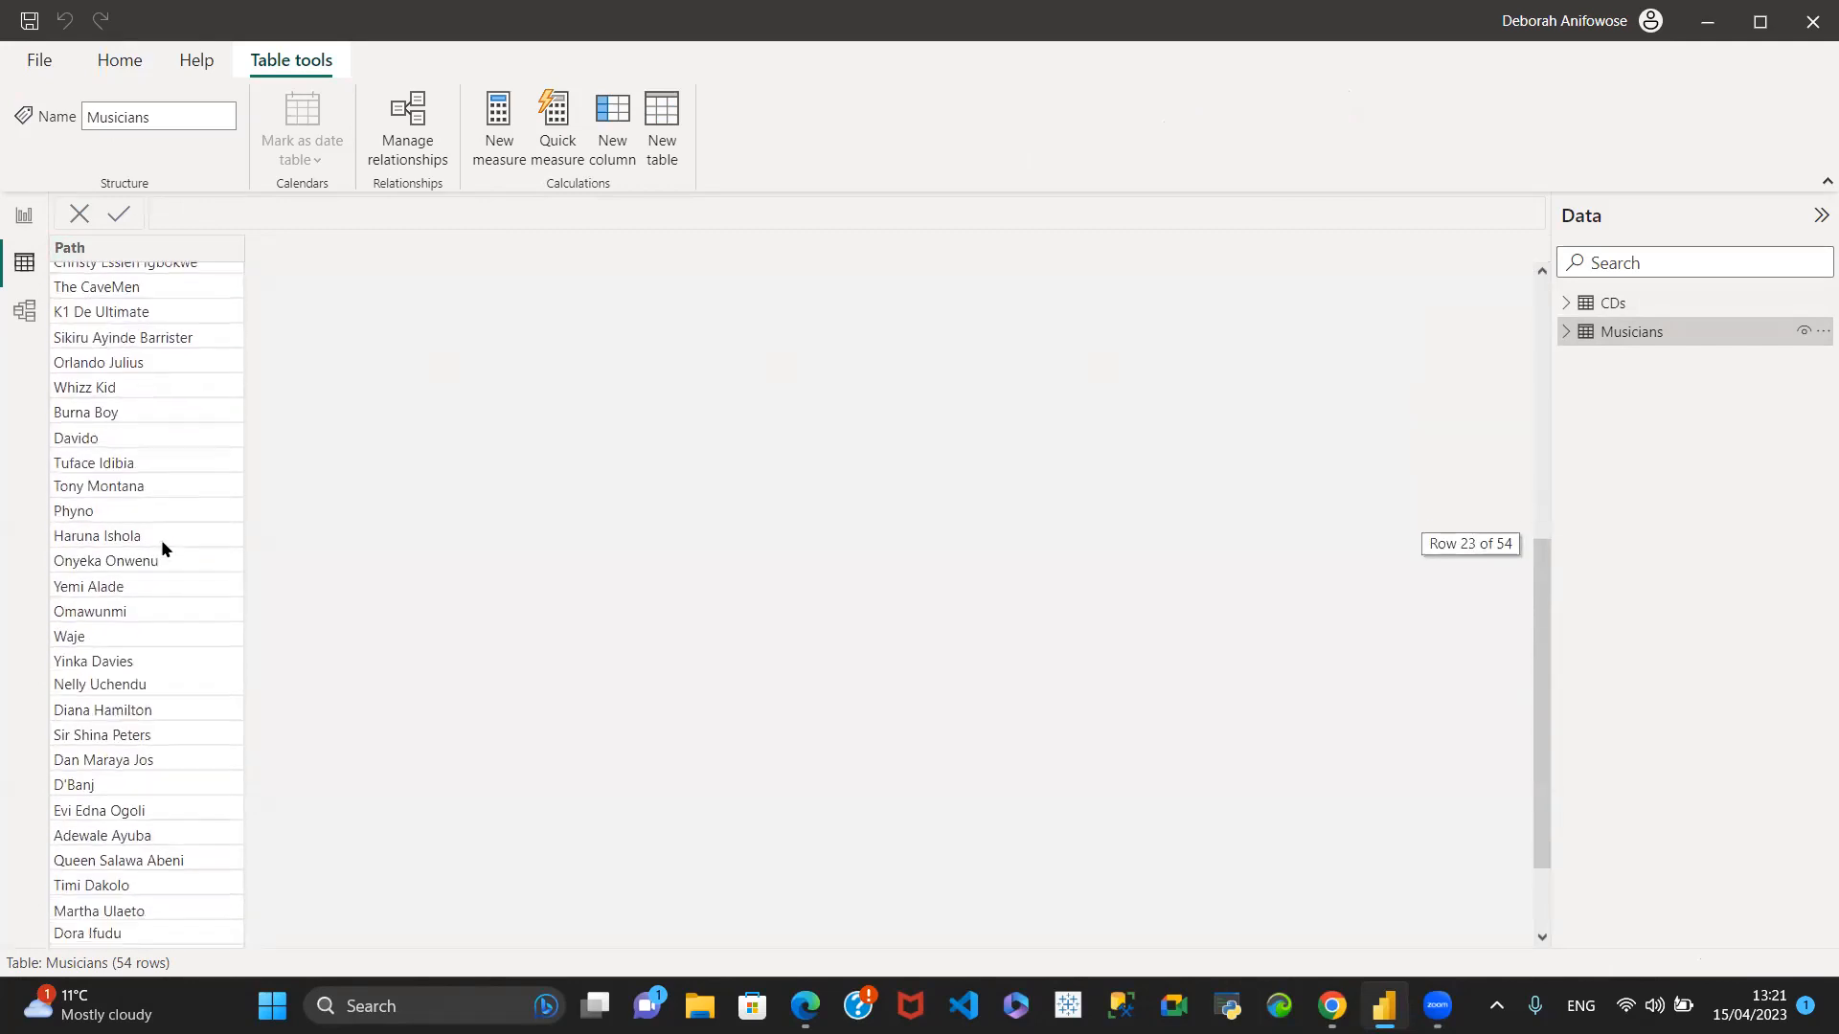
{"action": "scroll", "coordinate": [161, 538], "scroll_direction": "down", "scroll_amount": 2}
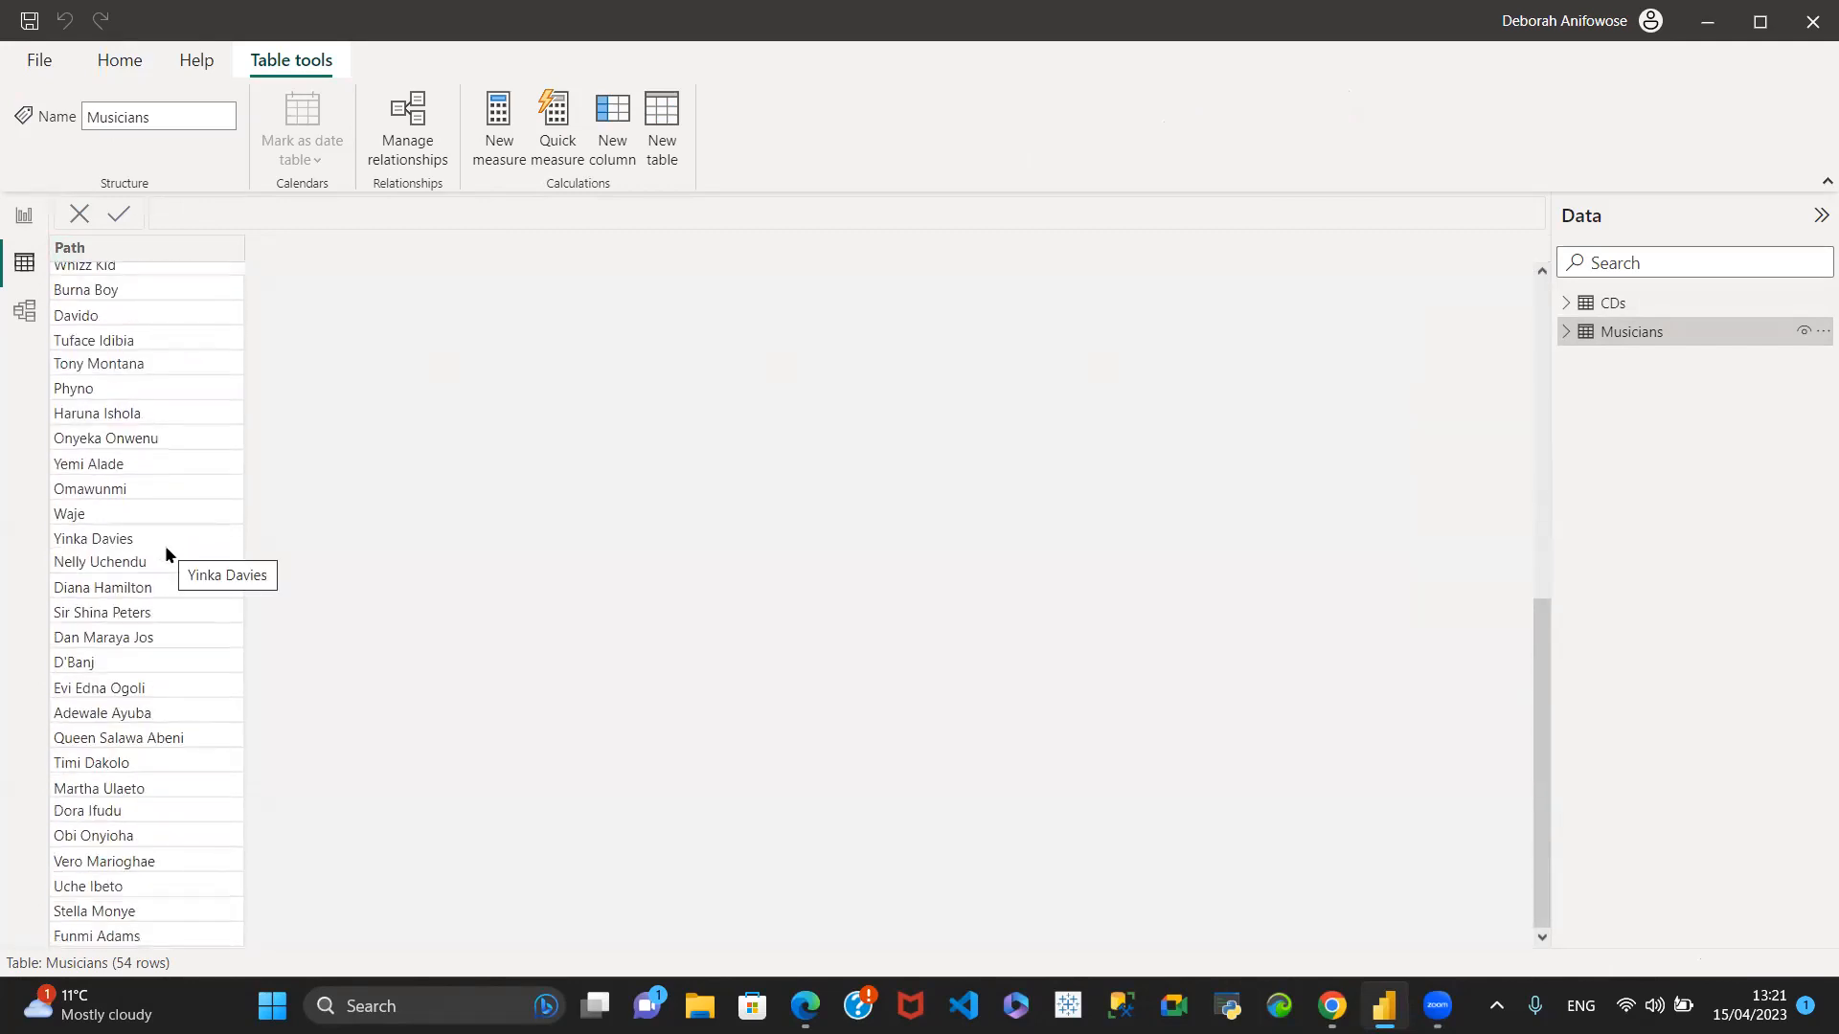
{"action": "scroll", "coordinate": [154, 456], "scroll_direction": "up", "scroll_amount": 9}
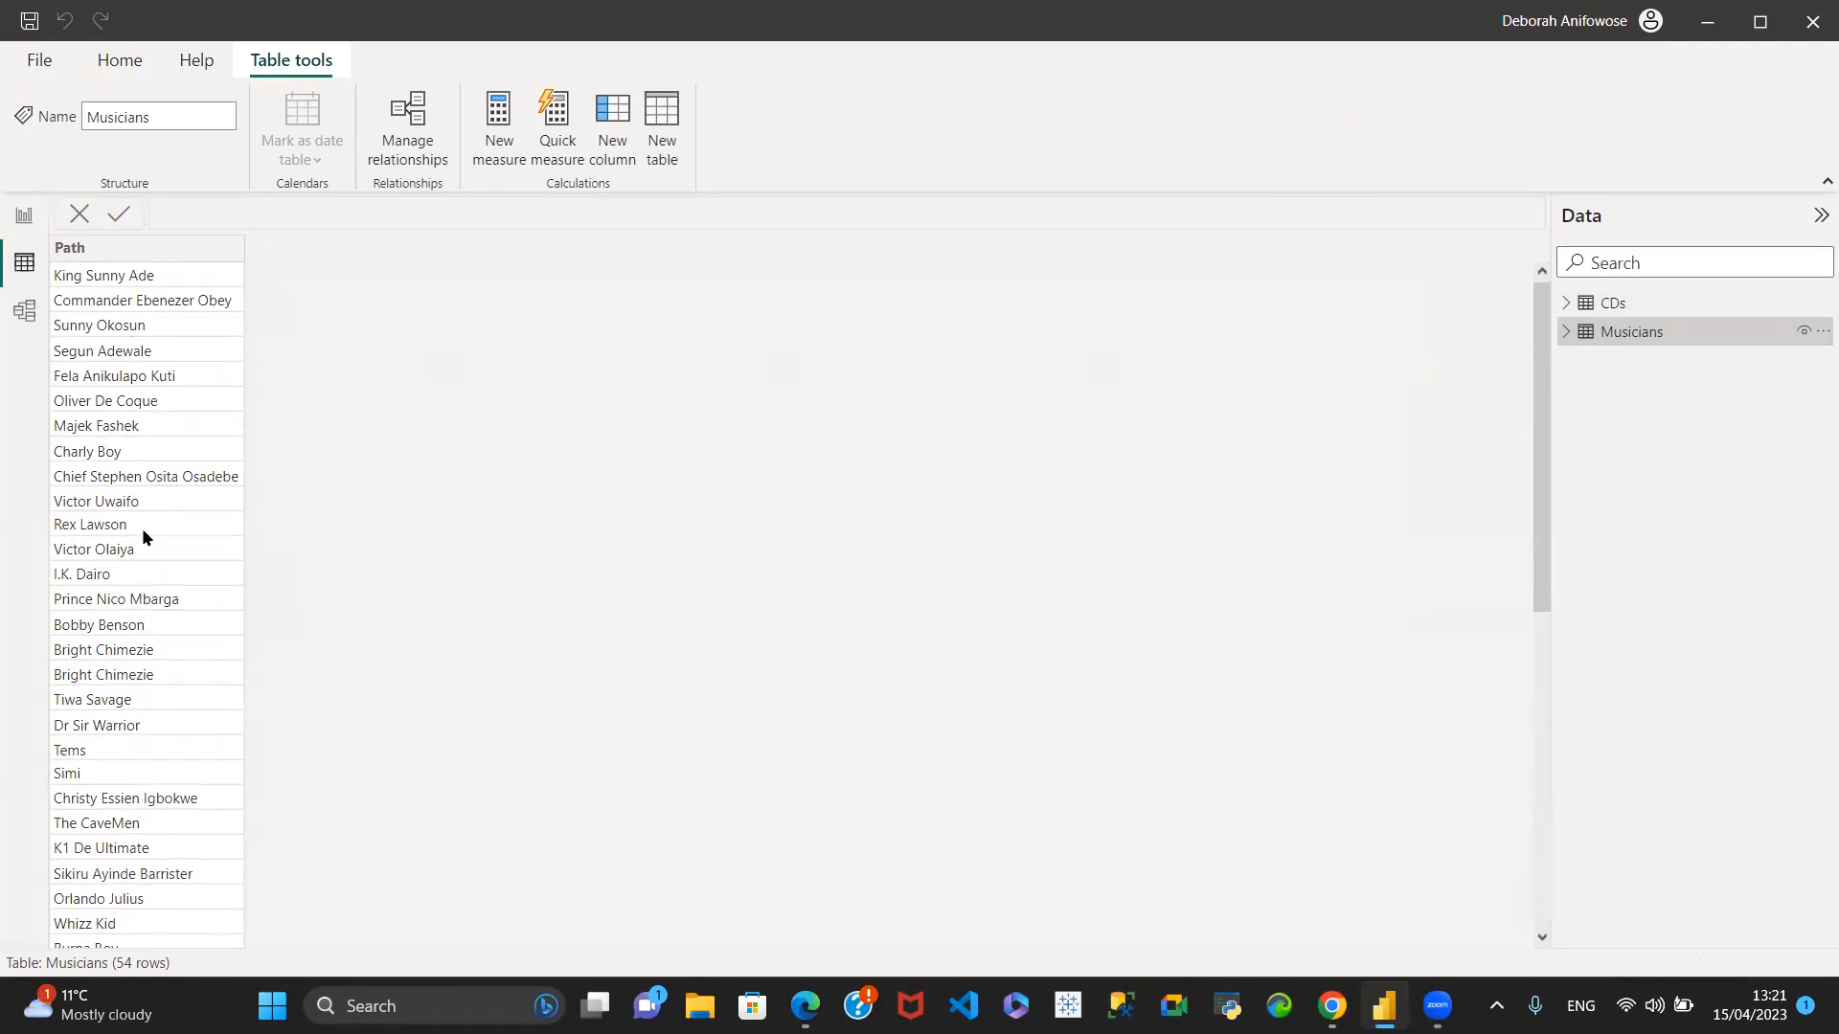
- Return to the data model and collapse the Properties and Data panes
{"action": "left_click", "coordinate": [25, 313]}
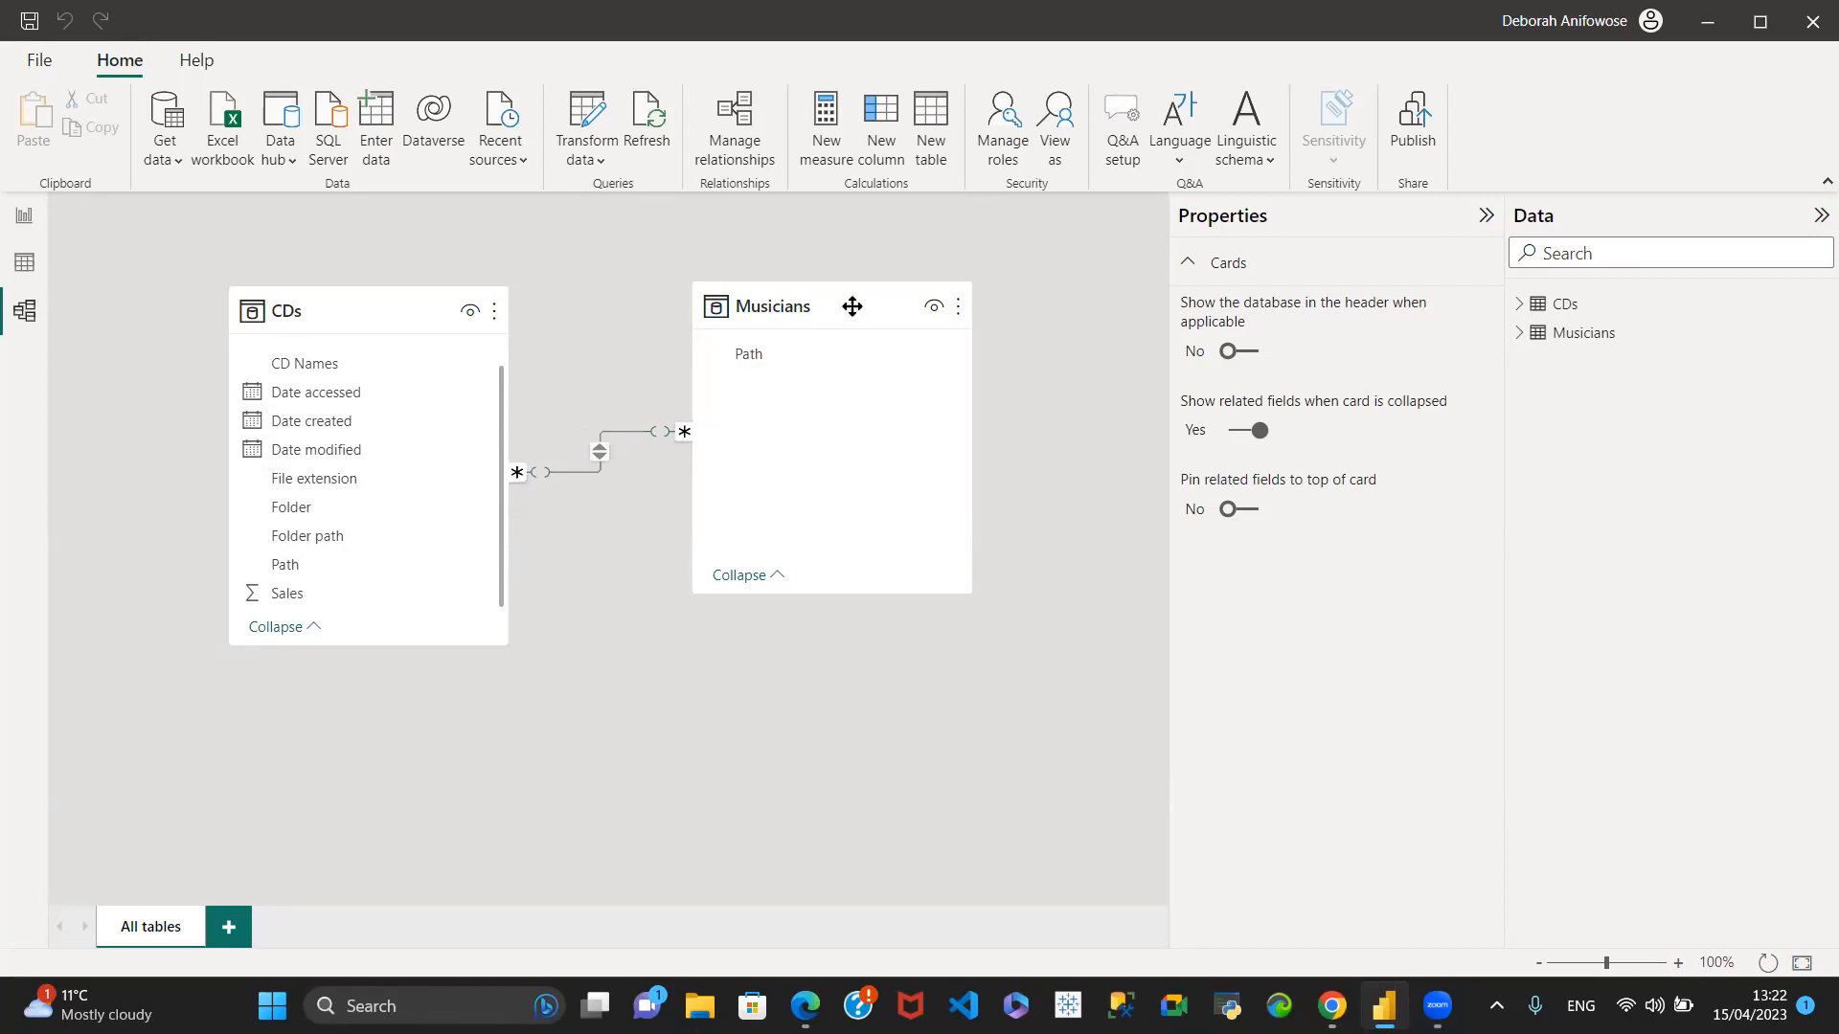
{"action": "left_click", "coordinate": [1485, 215]}
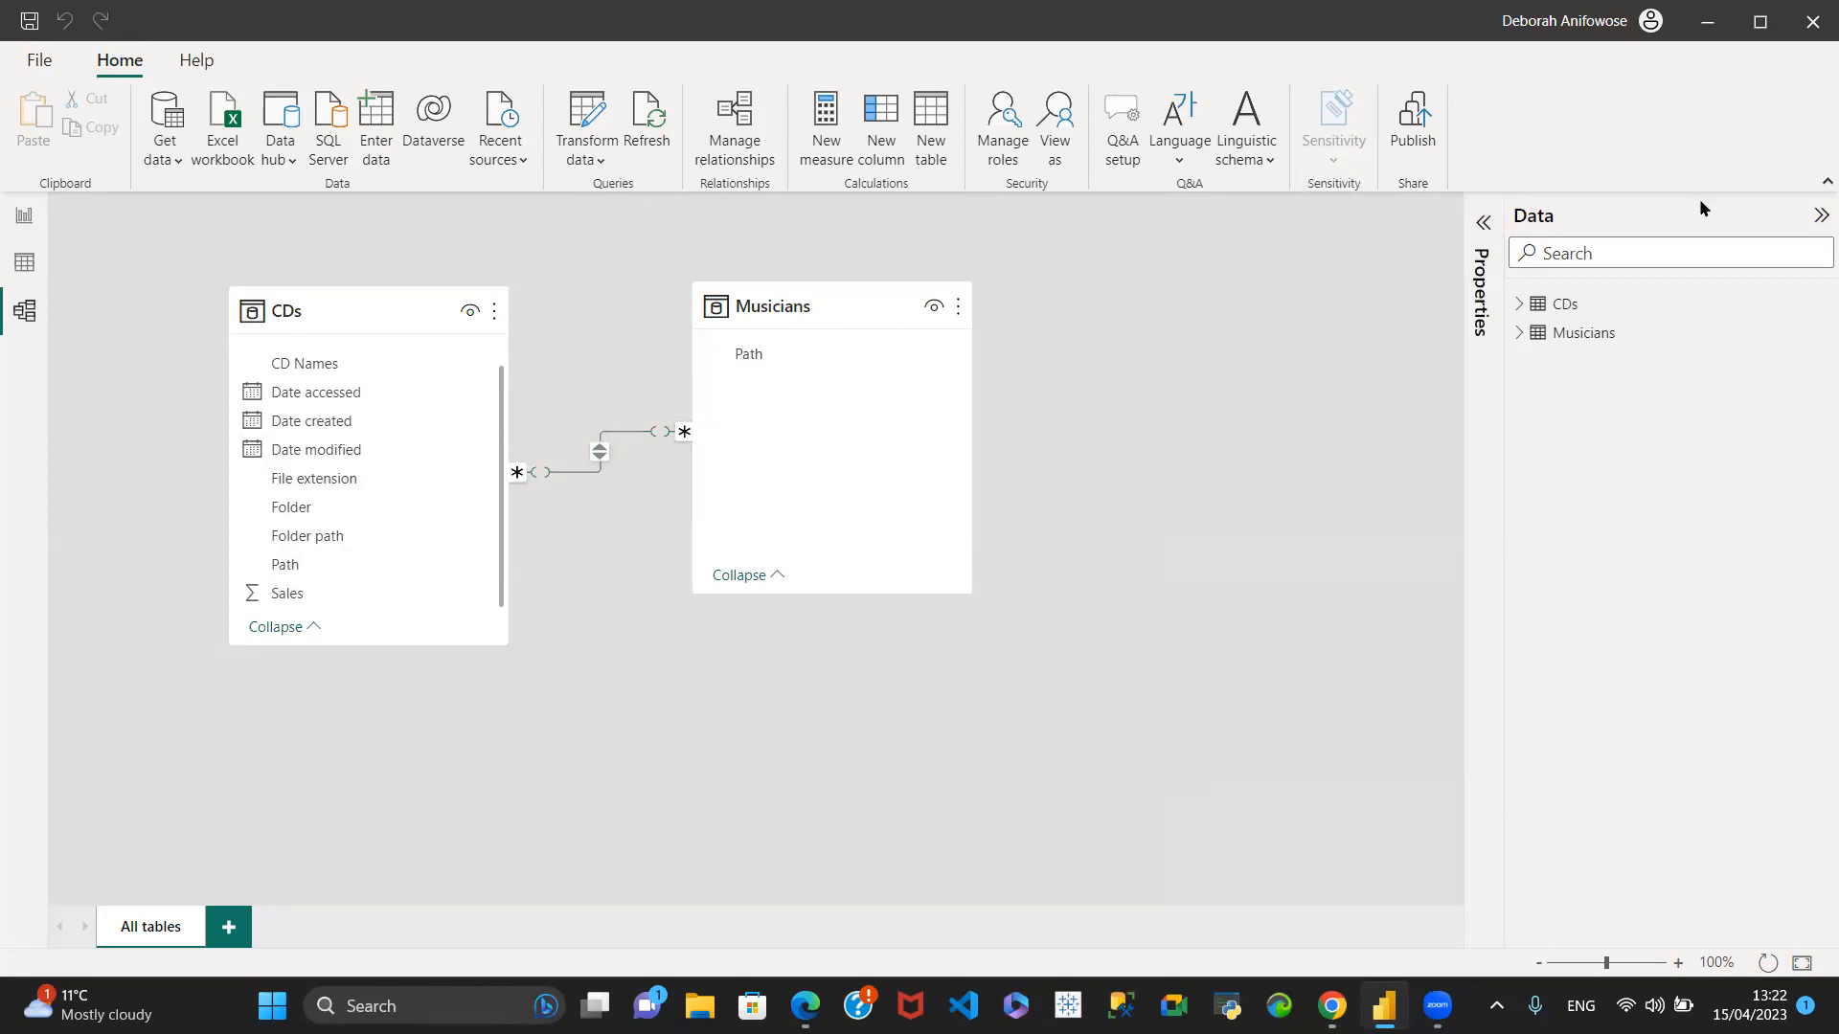
{"action": "left_click", "coordinate": [1821, 216]}
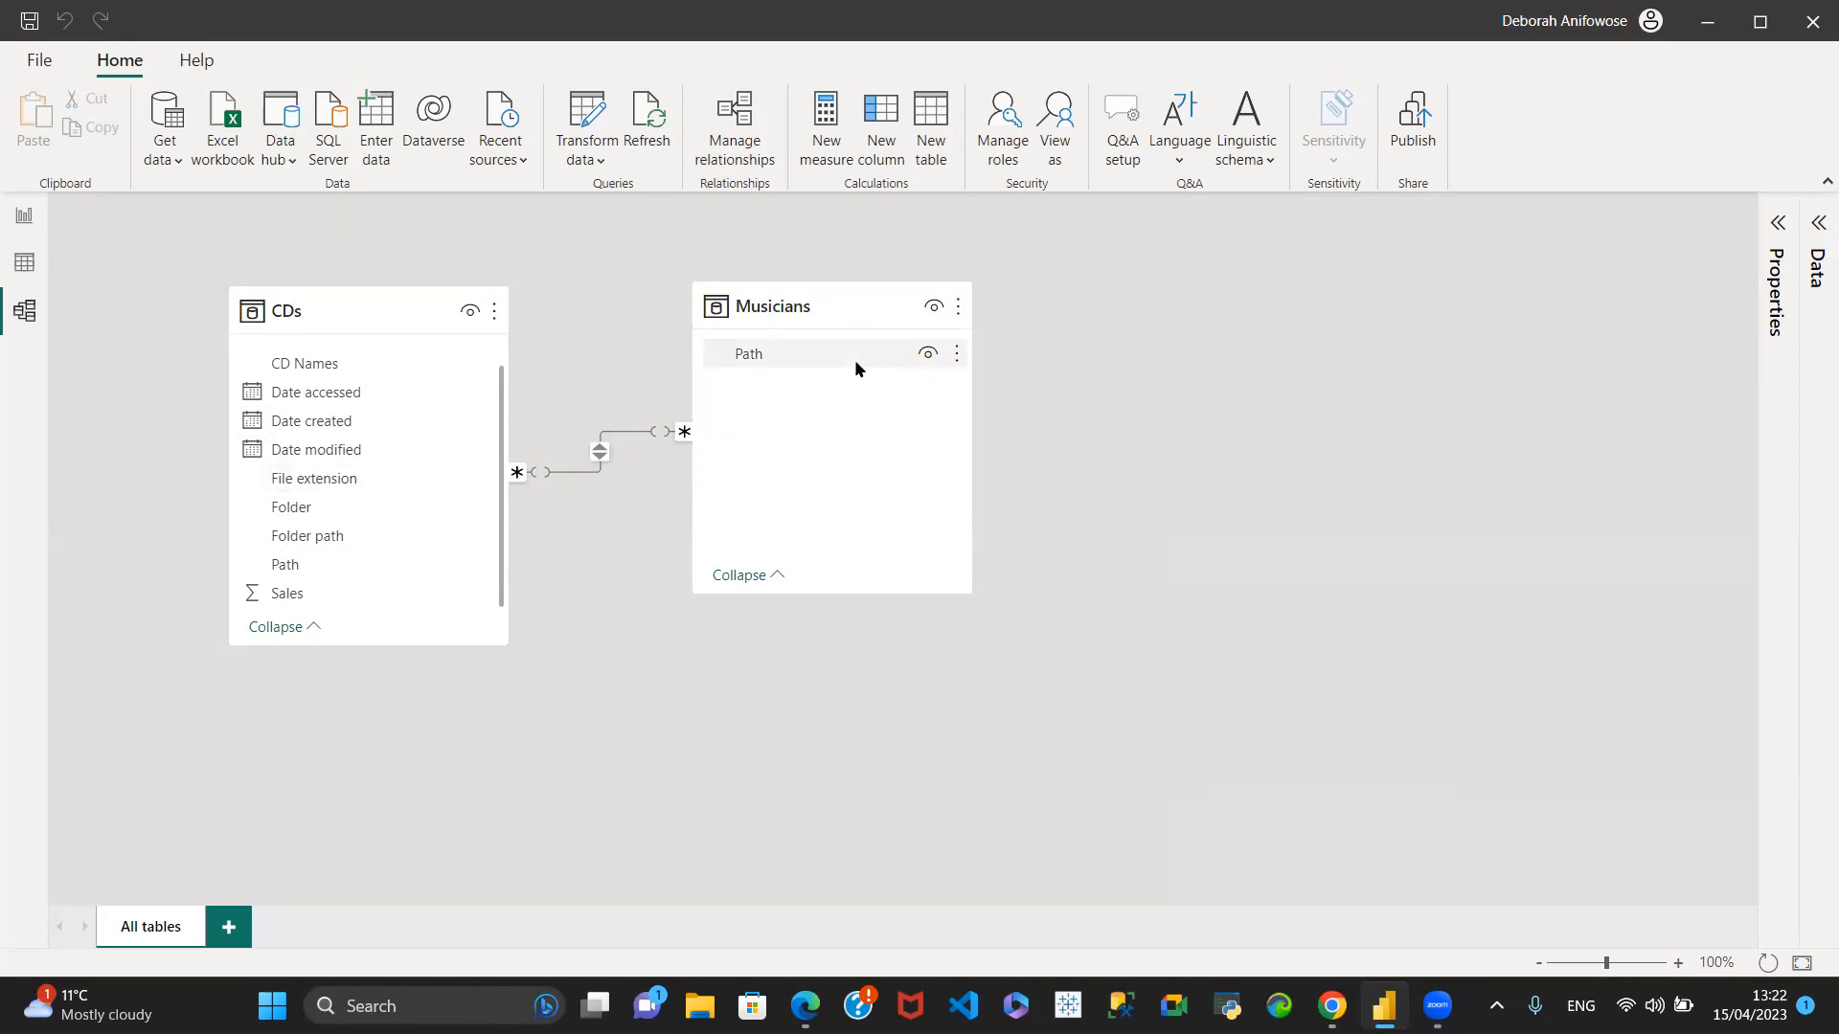
- Open the Power Query Editor from the report and review the Path values in the Musicians query
{"action": "left_click", "coordinate": [24, 216]}
{"action": "left_click", "coordinate": [651, 162]}
{"action": "left_click", "coordinate": [695, 201]}
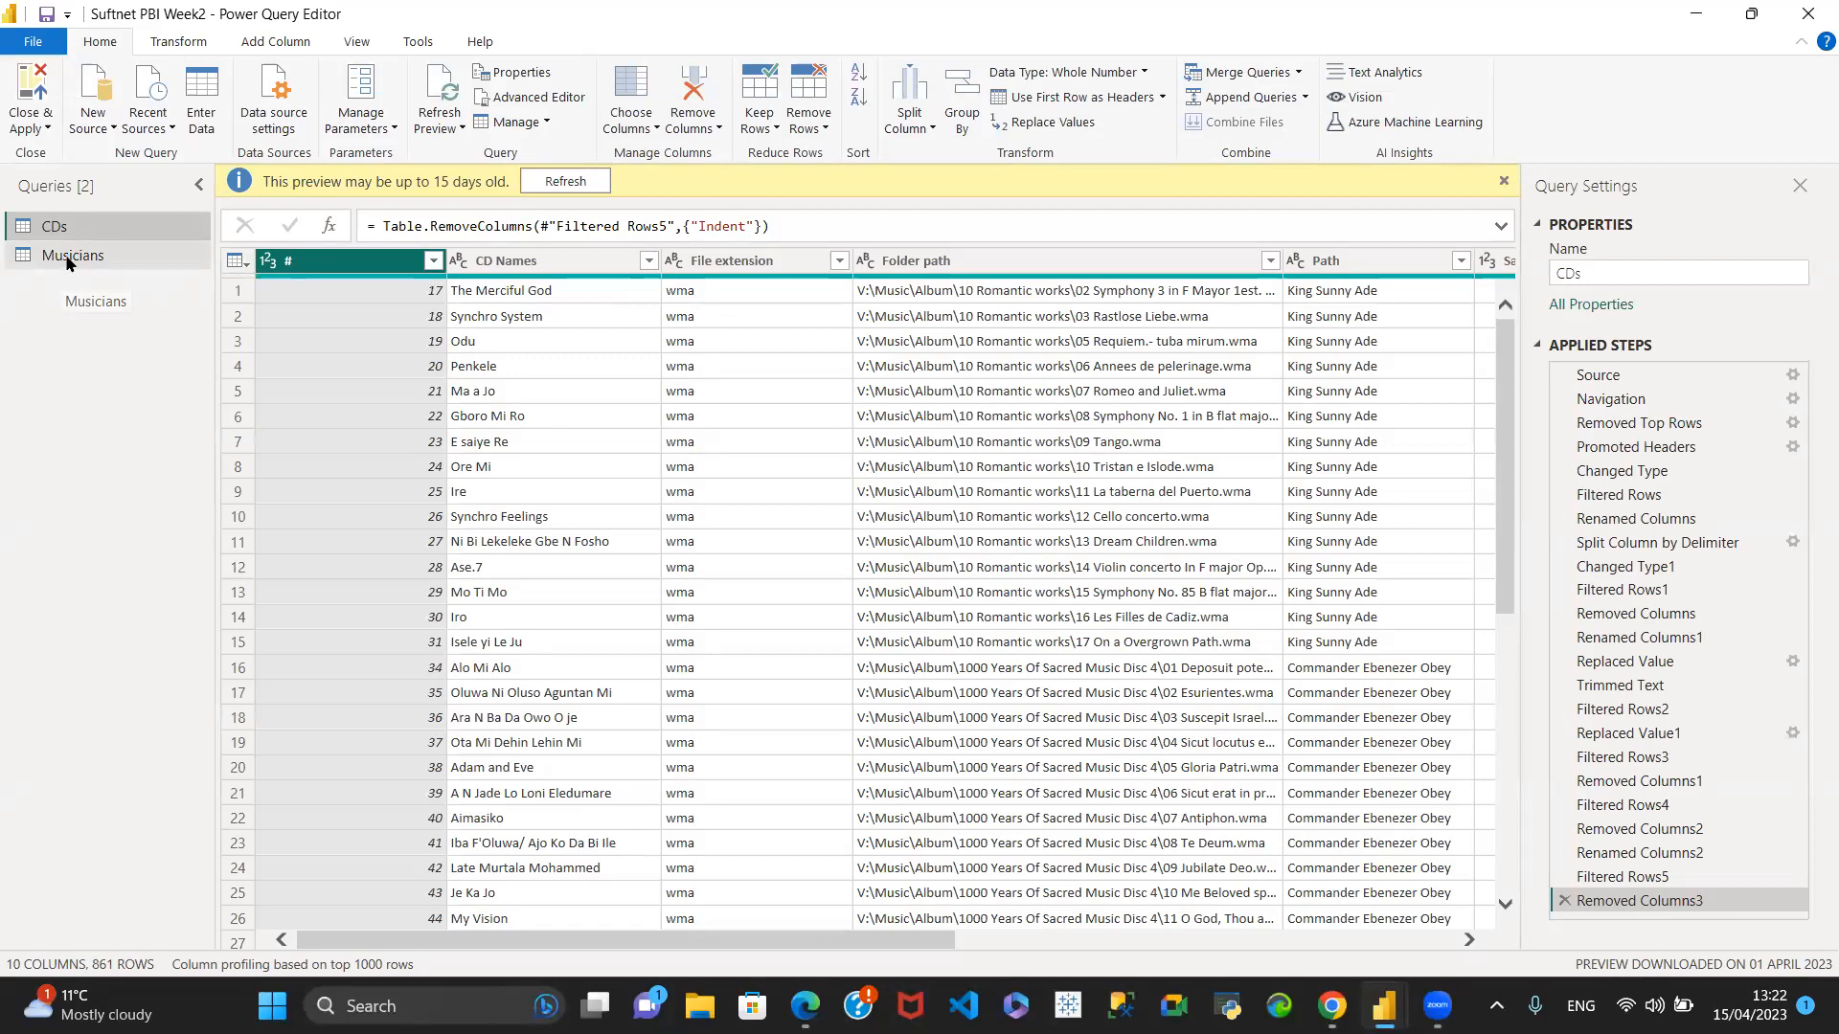
{"action": "left_click", "coordinate": [69, 261]}
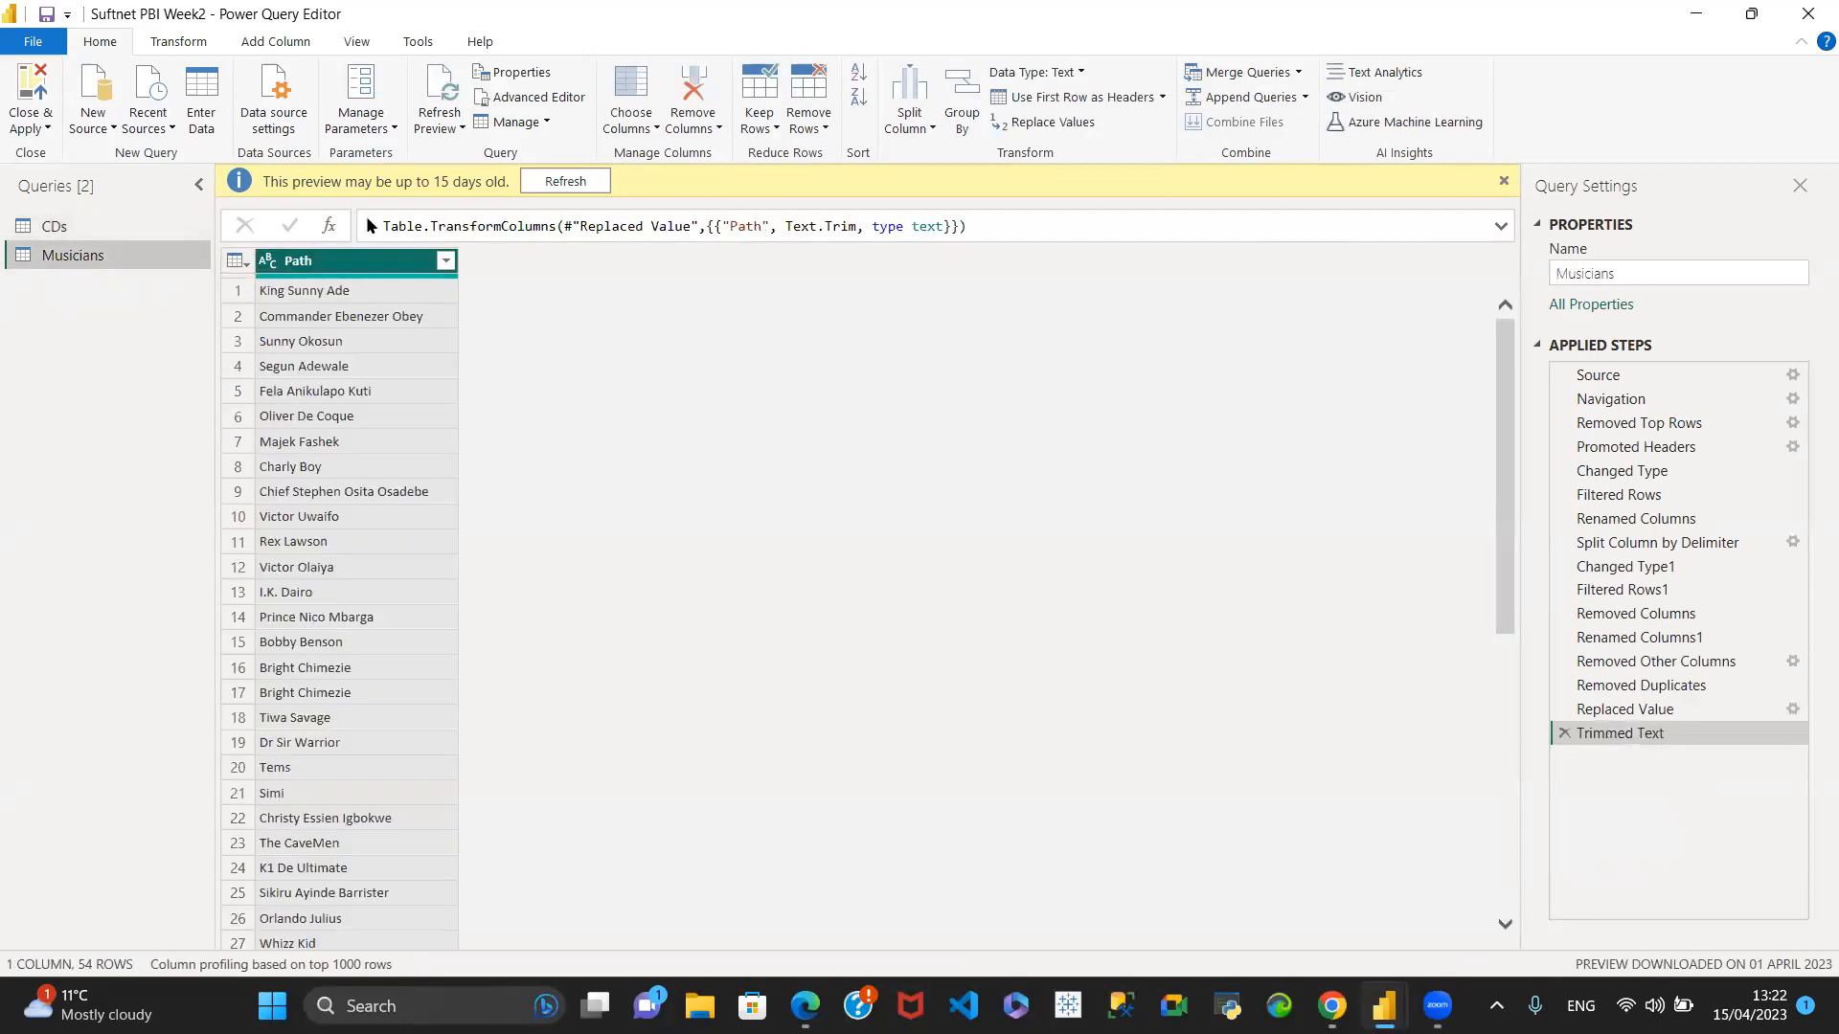
{"action": "scroll", "coordinate": [402, 345], "scroll_direction": "down", "scroll_amount": 4}
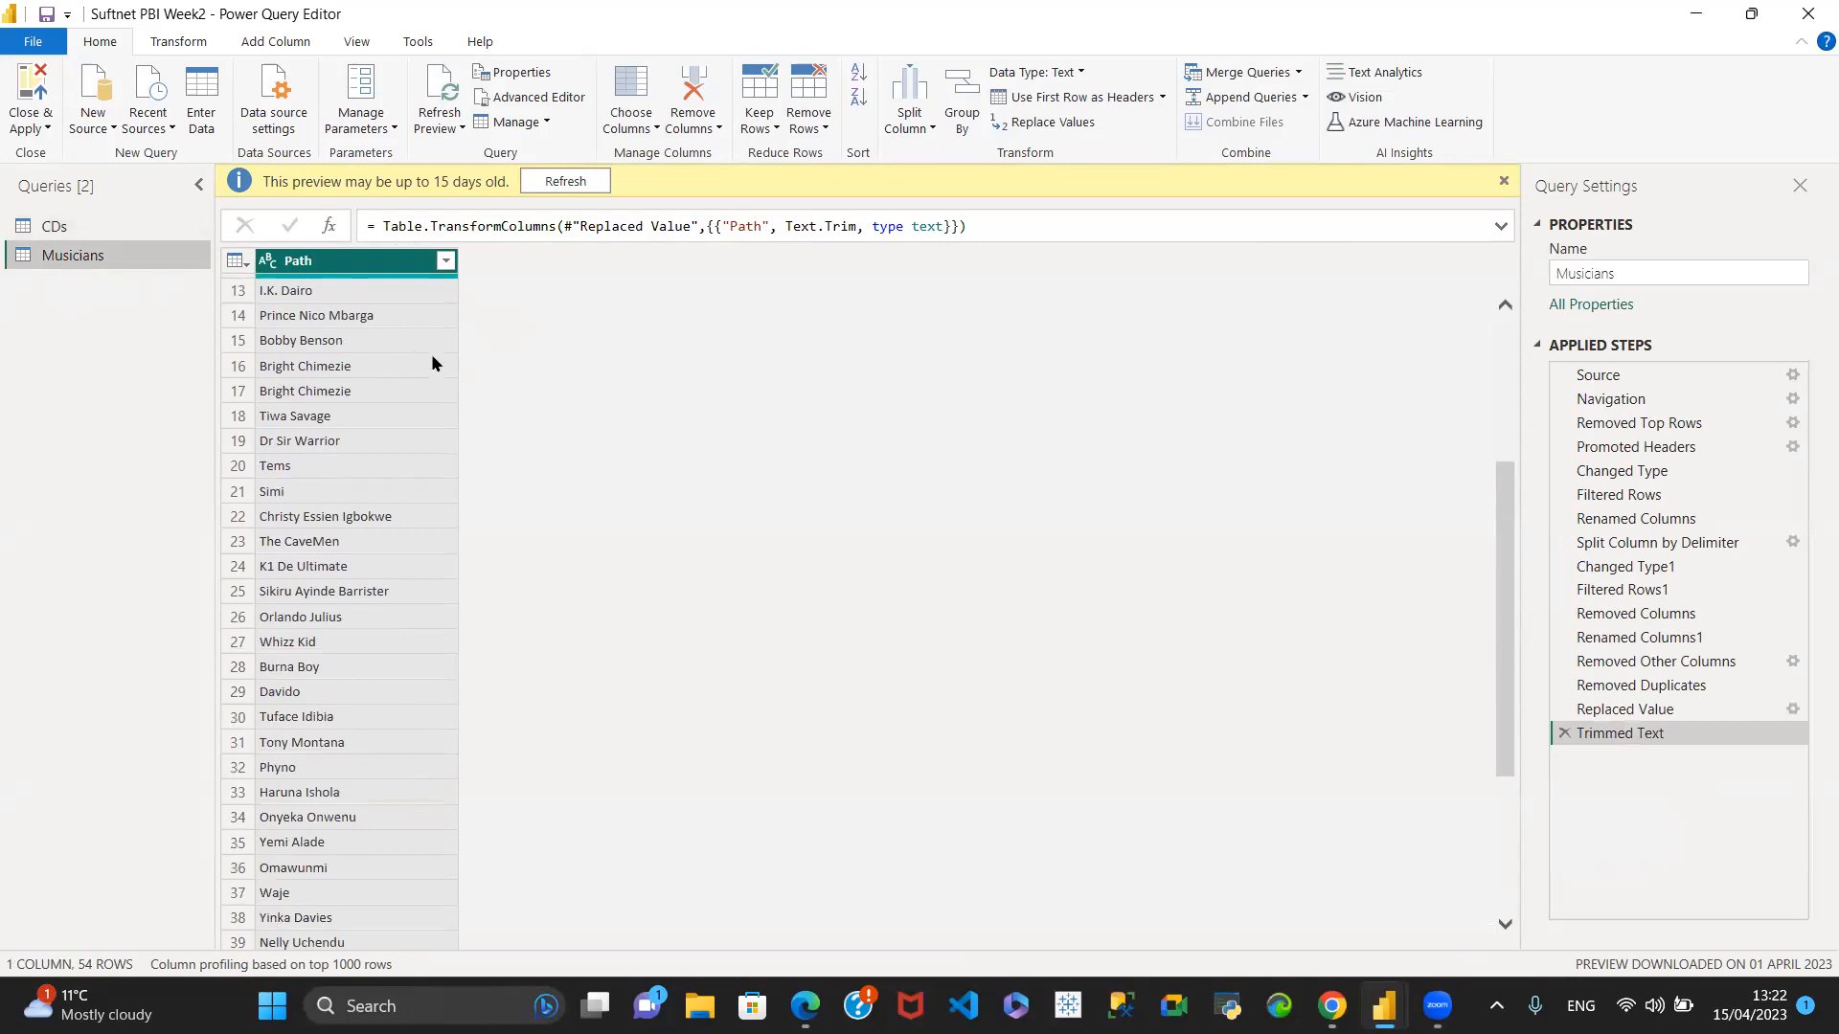
{"action": "scroll", "coordinate": [402, 362], "scroll_direction": "up", "scroll_amount": 4}
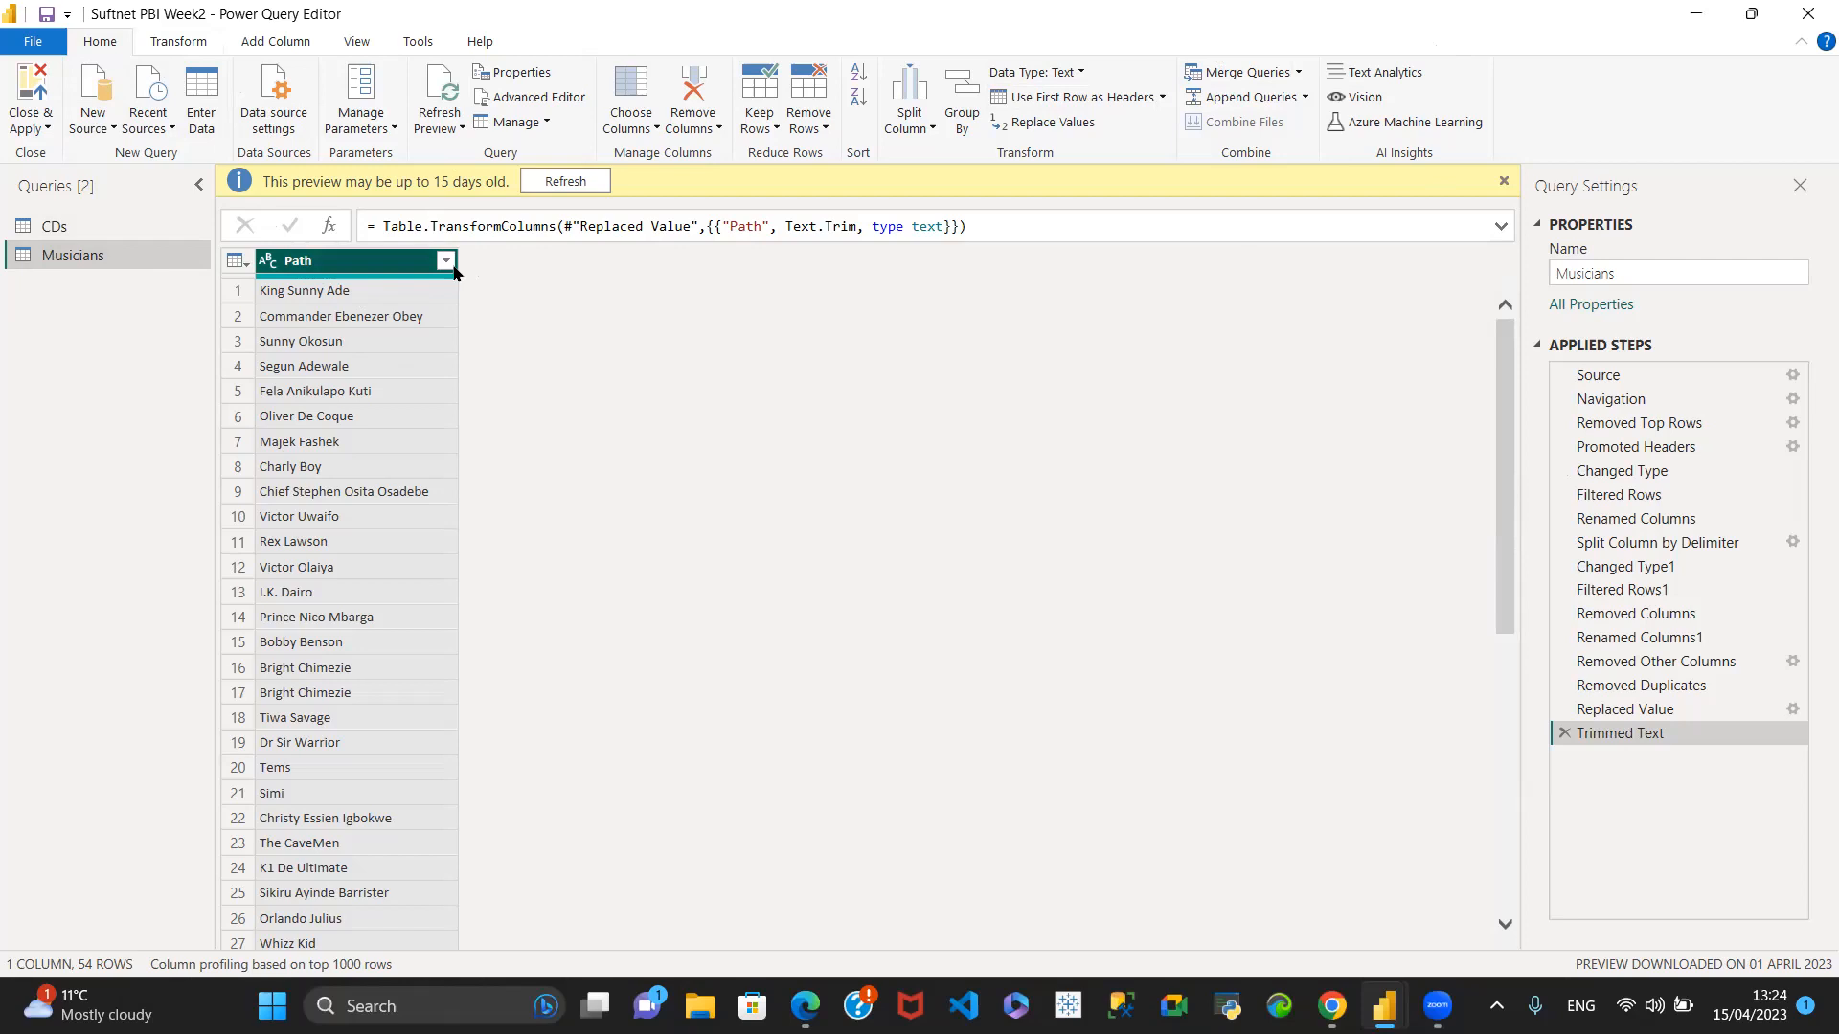
- Add an index column starting from 0 to the Musicians query, and delete its Added Index step
{"action": "left_click", "coordinate": [283, 45]}
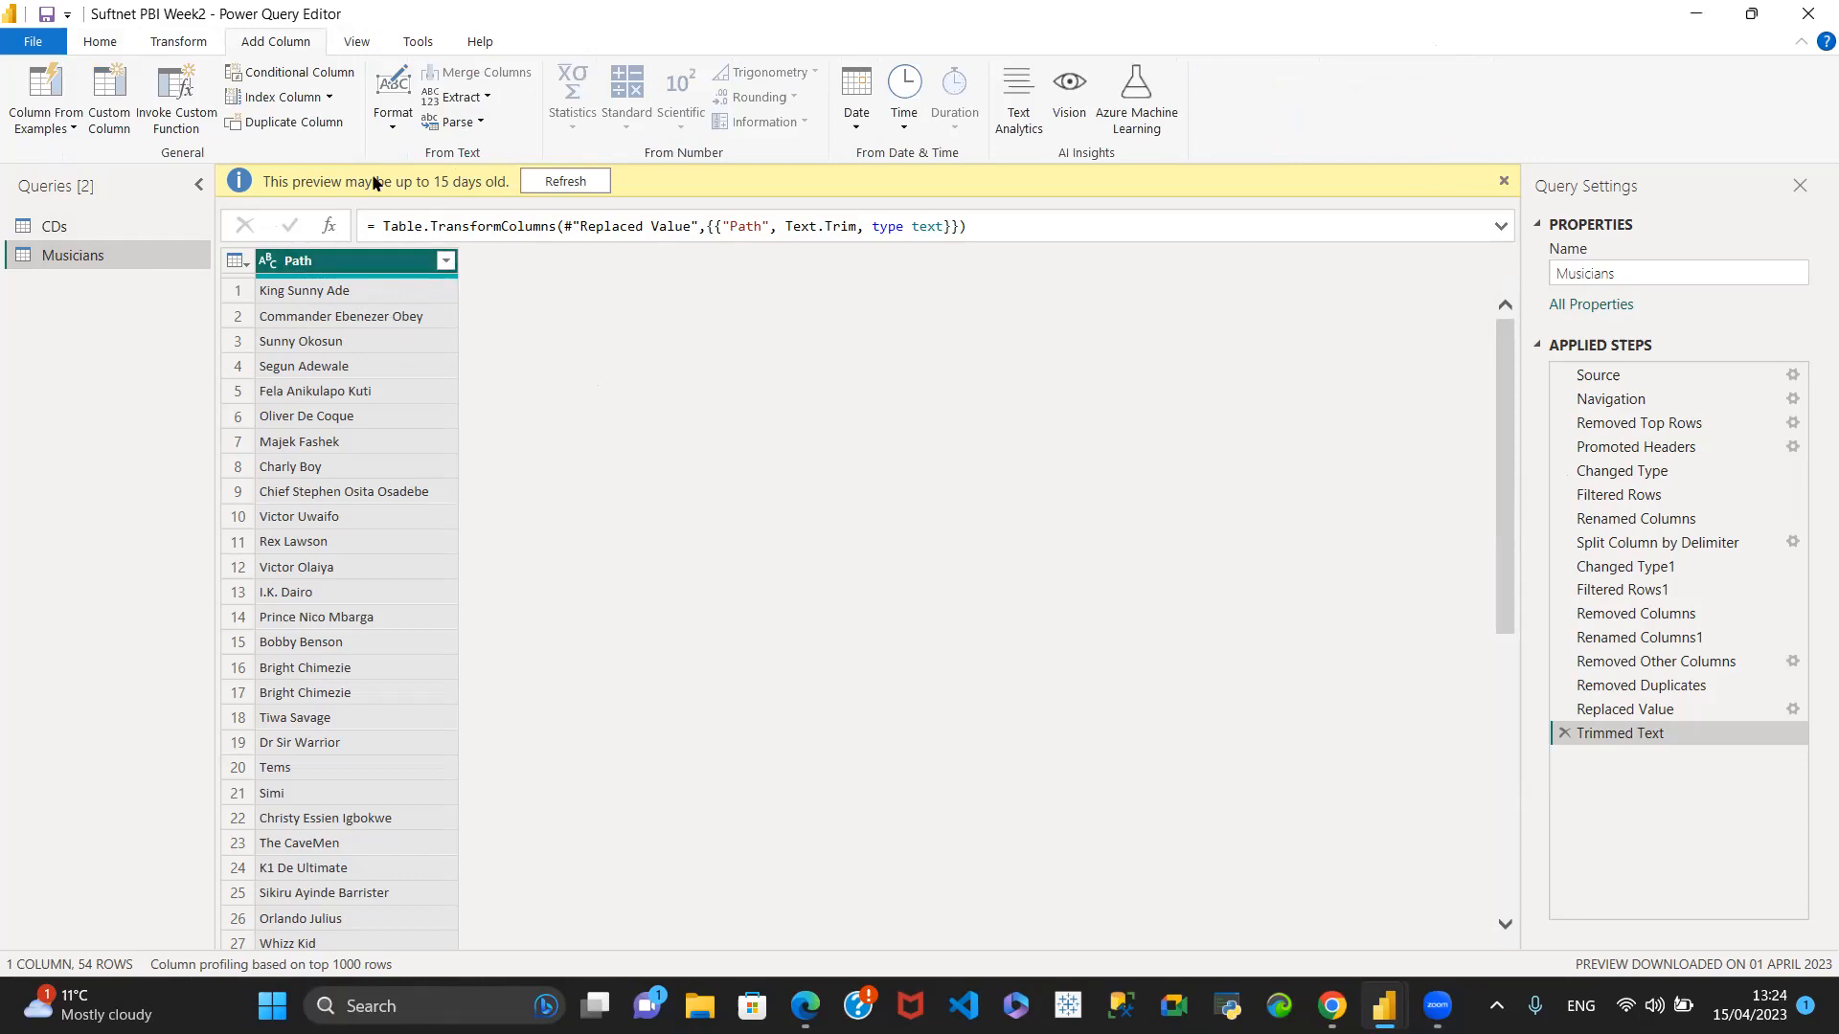
{"action": "left_click", "coordinate": [328, 97]}
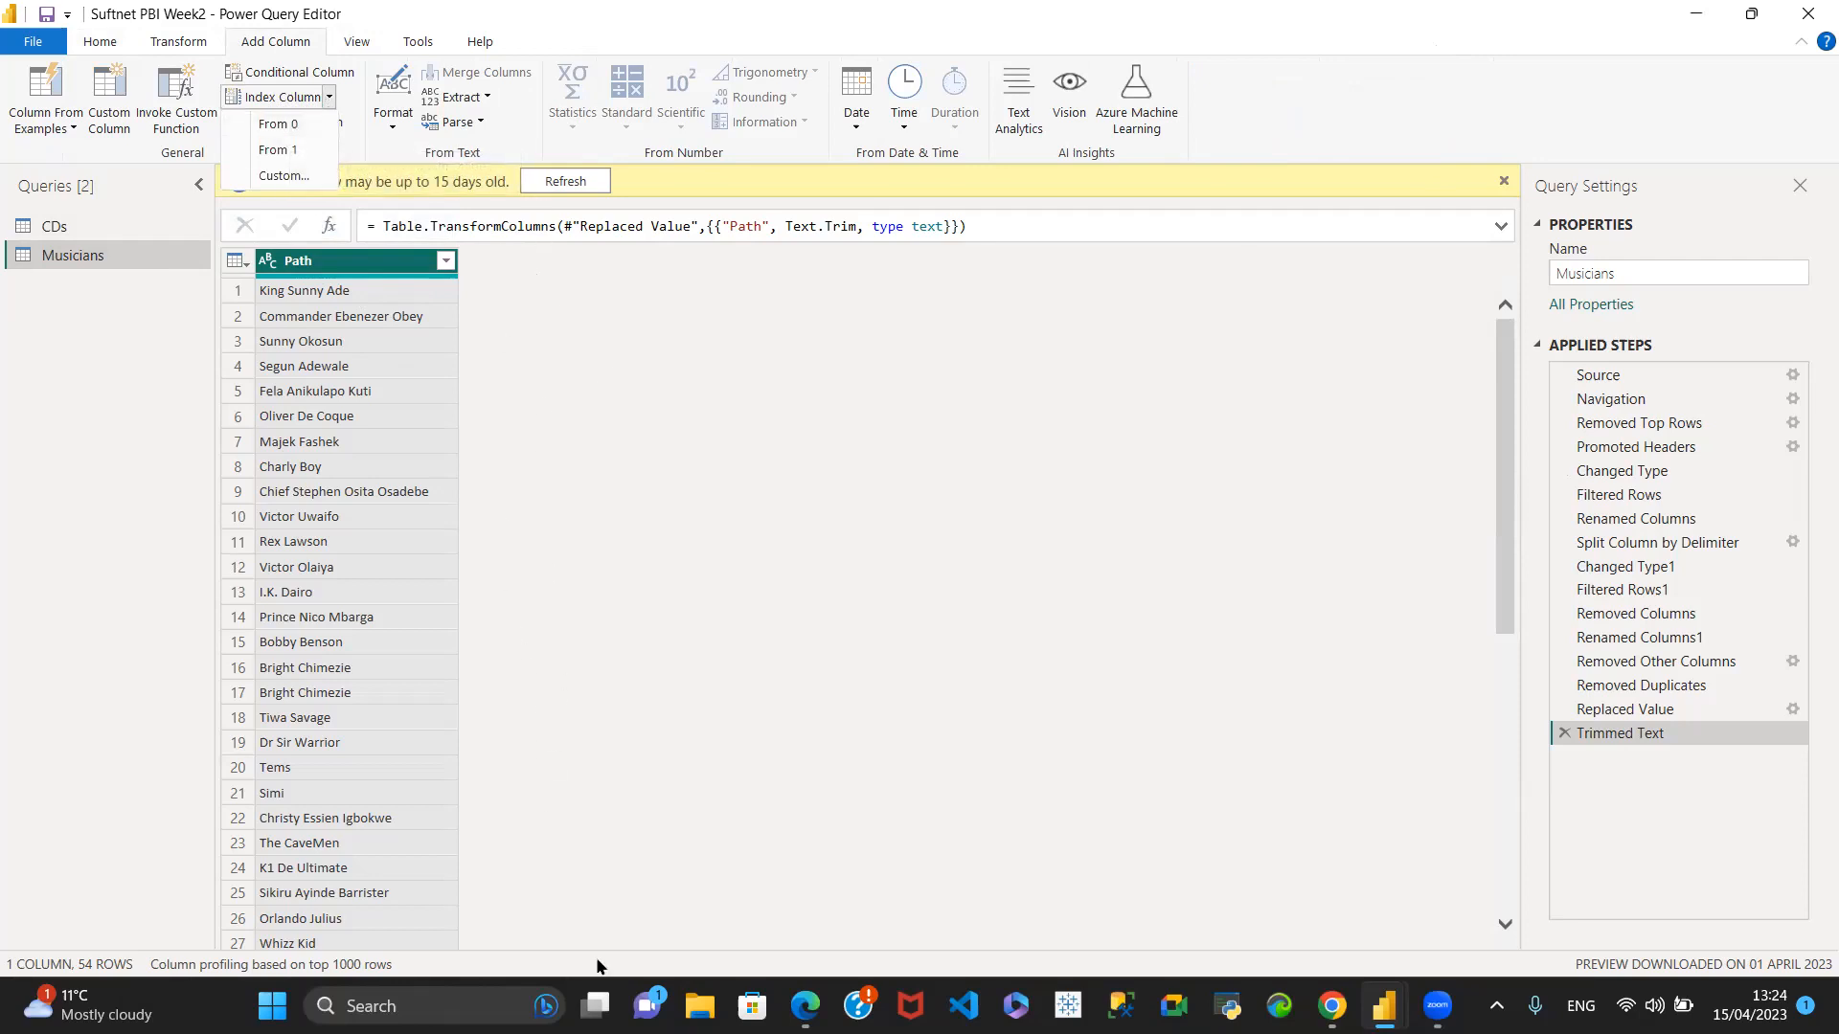
{"action": "left_click", "coordinate": [276, 124]}
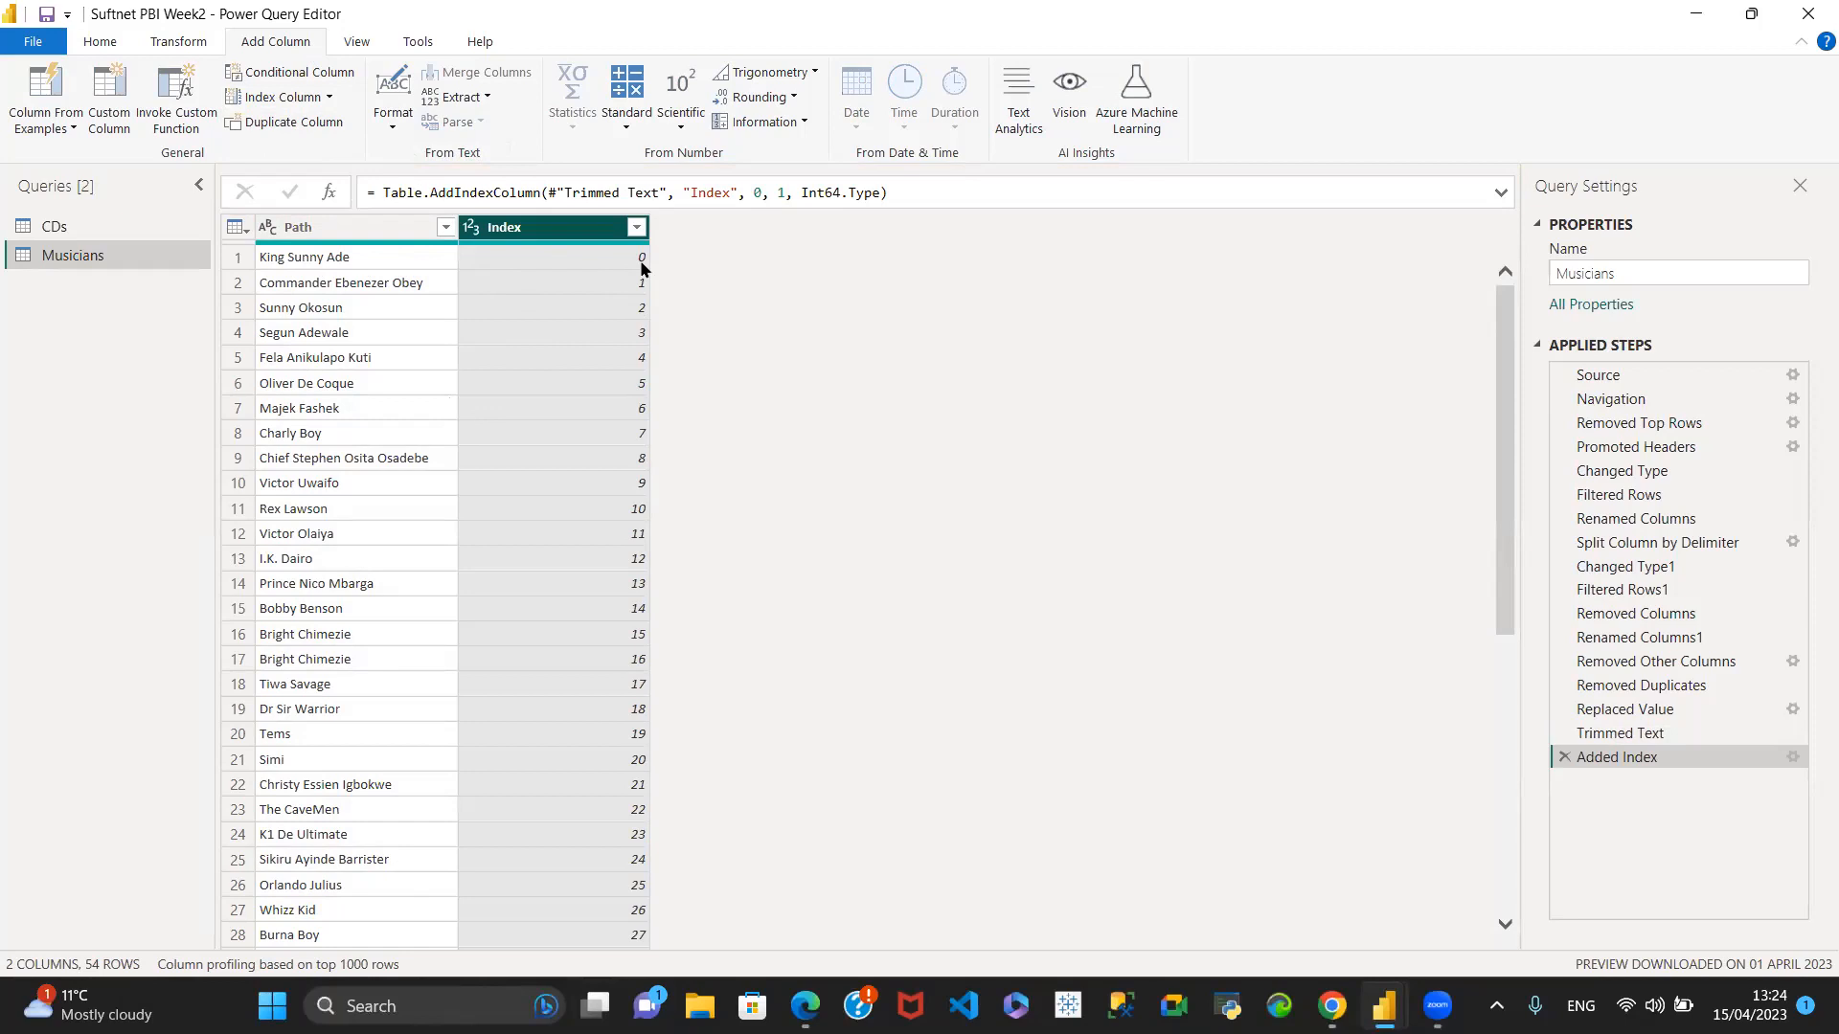
{"action": "left_click", "coordinate": [329, 99]}
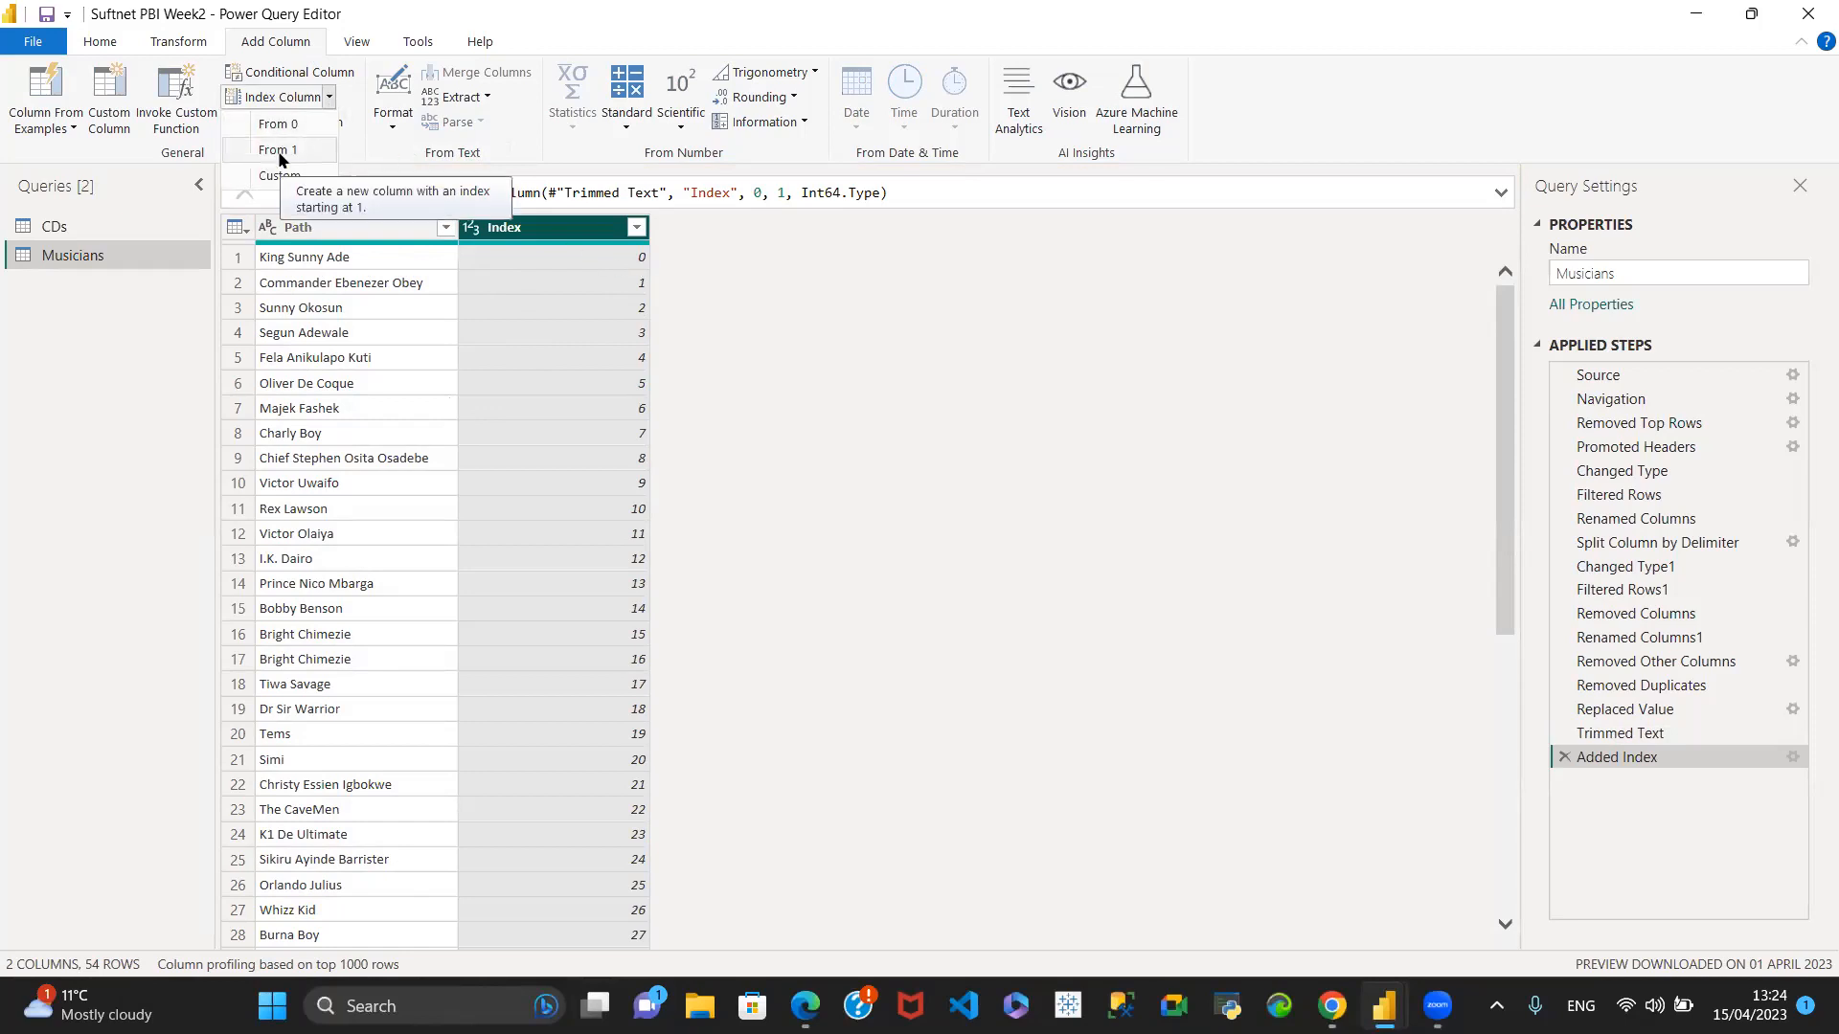
{"action": "left_click", "coordinate": [1541, 798]}
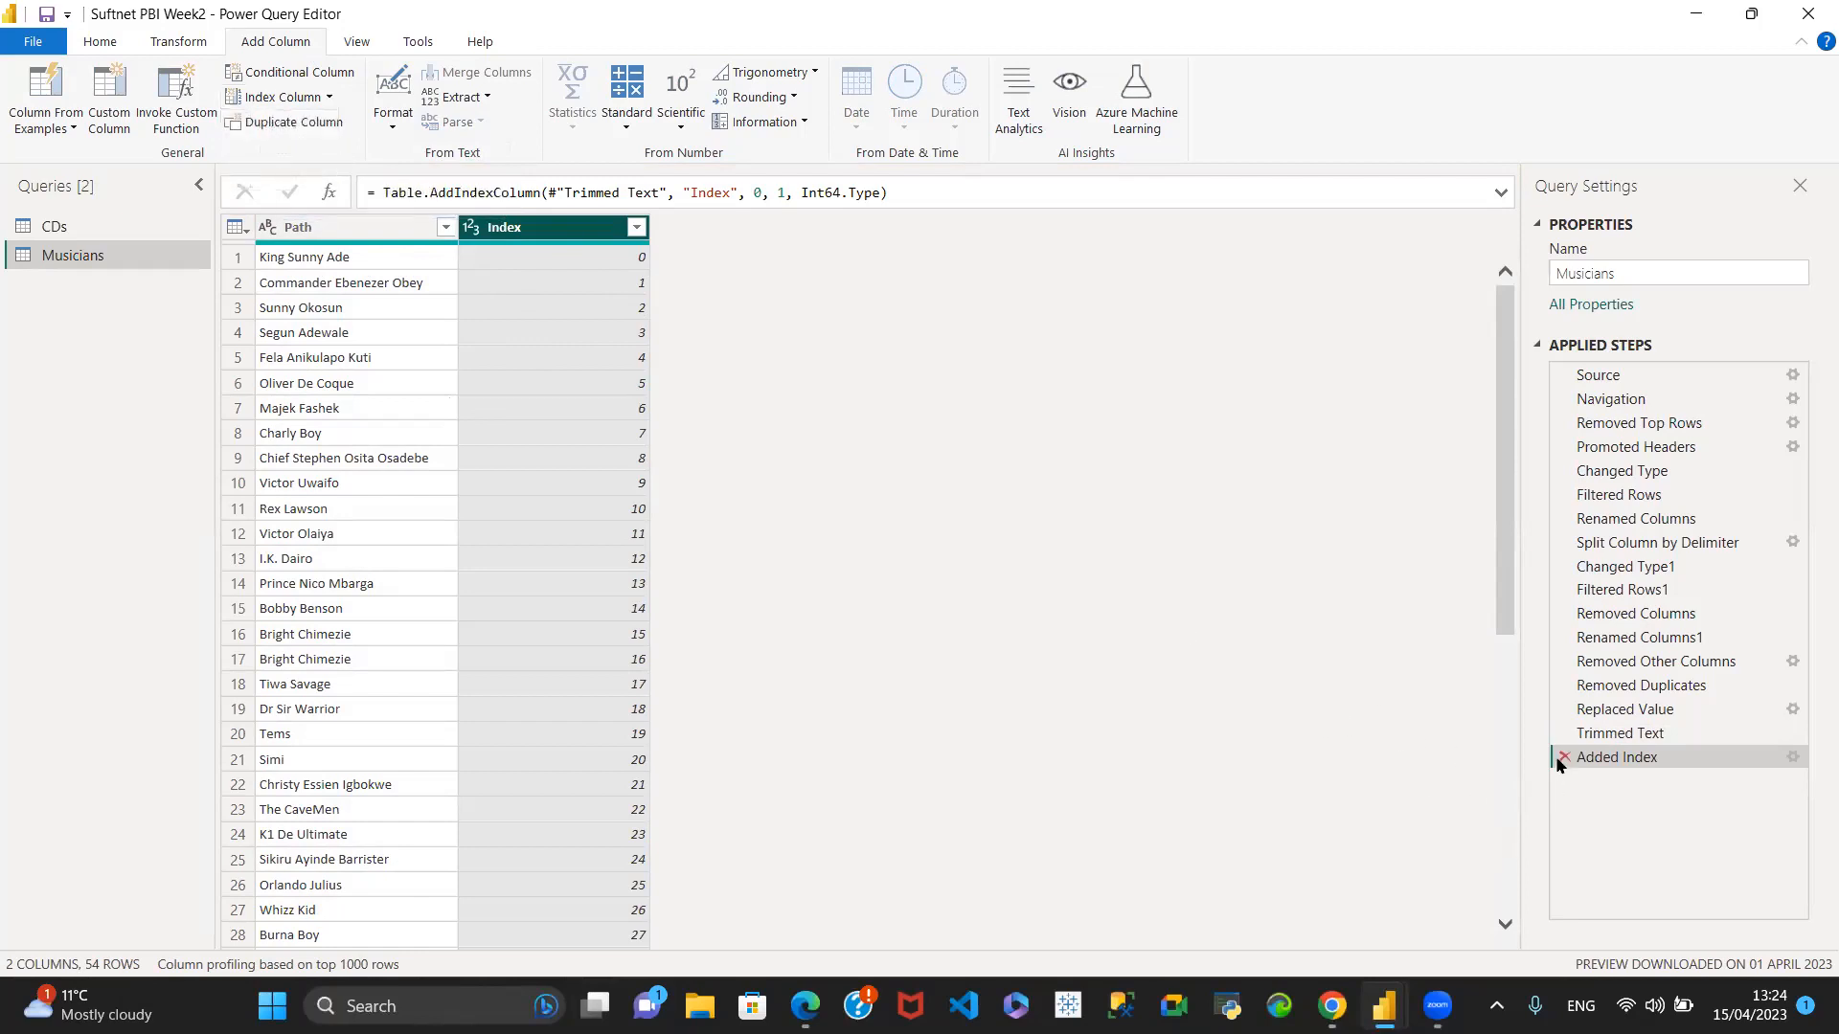
{"action": "left_click", "coordinate": [1559, 758]}
- Add an index column starting from 1 to the Musicians query, and delete its Added Index step
{"action": "left_click", "coordinate": [316, 99]}
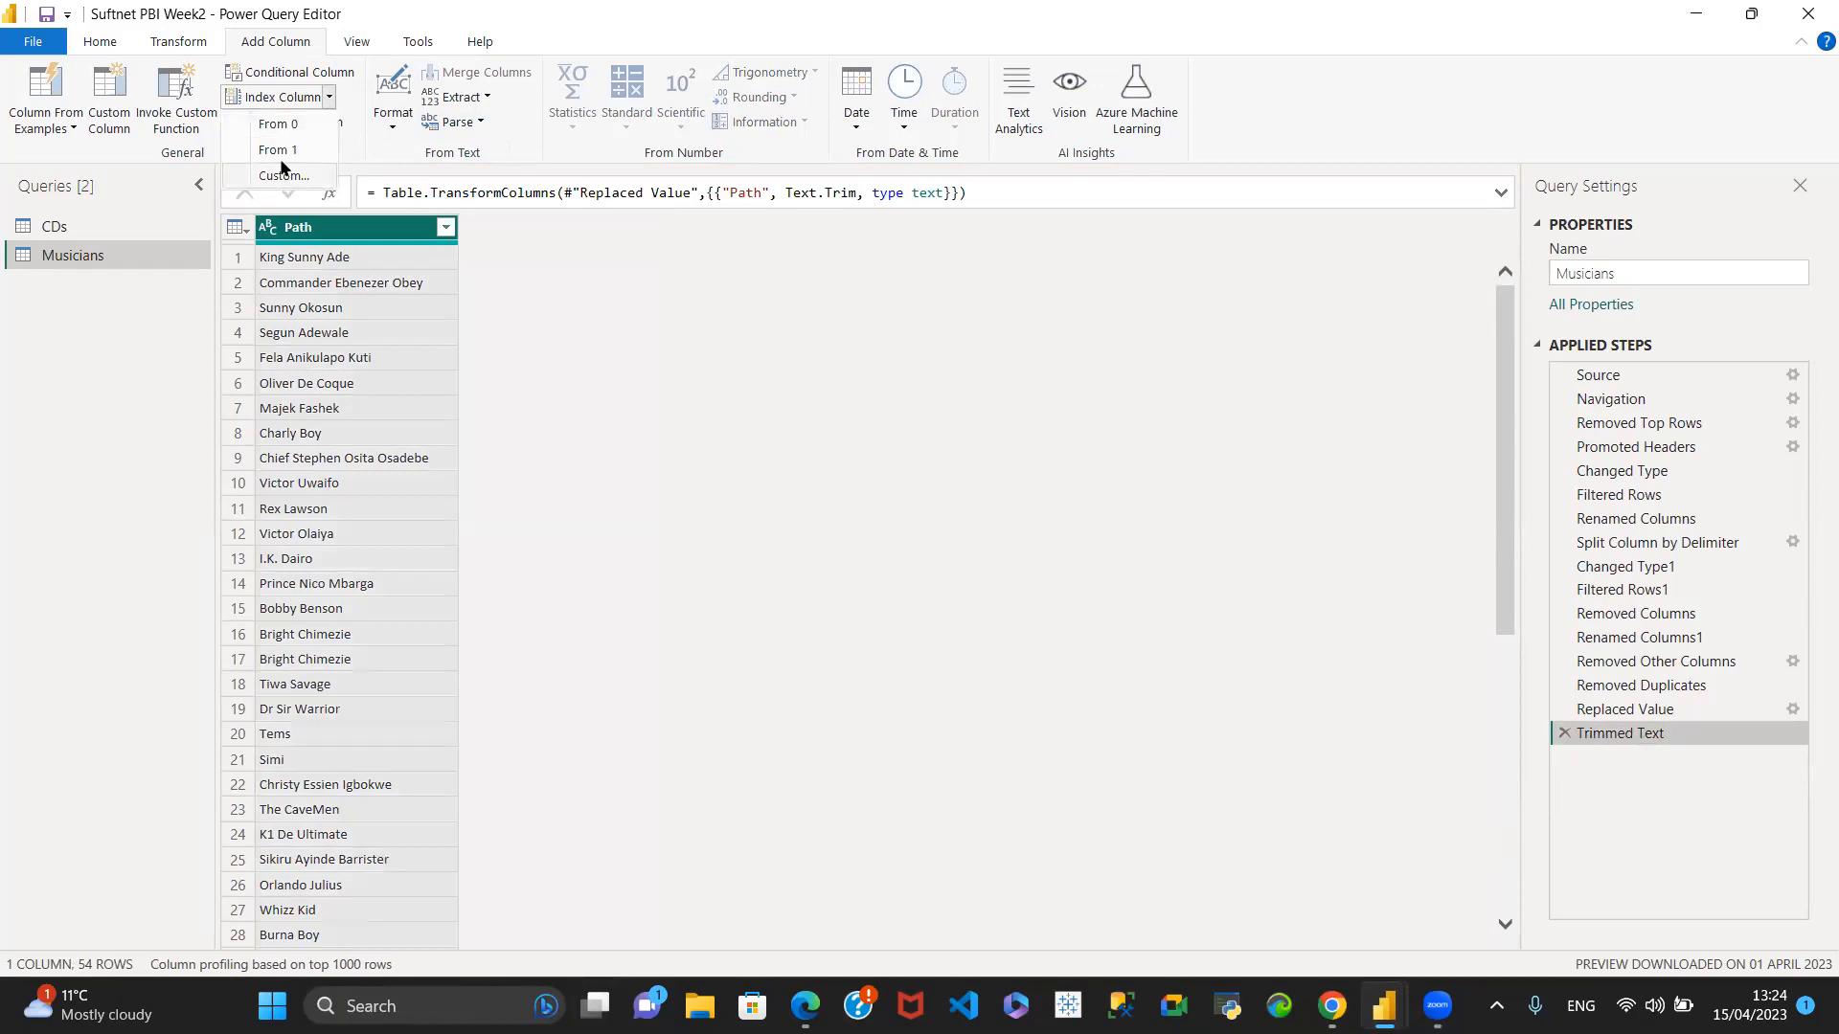
{"action": "left_click", "coordinate": [276, 150]}
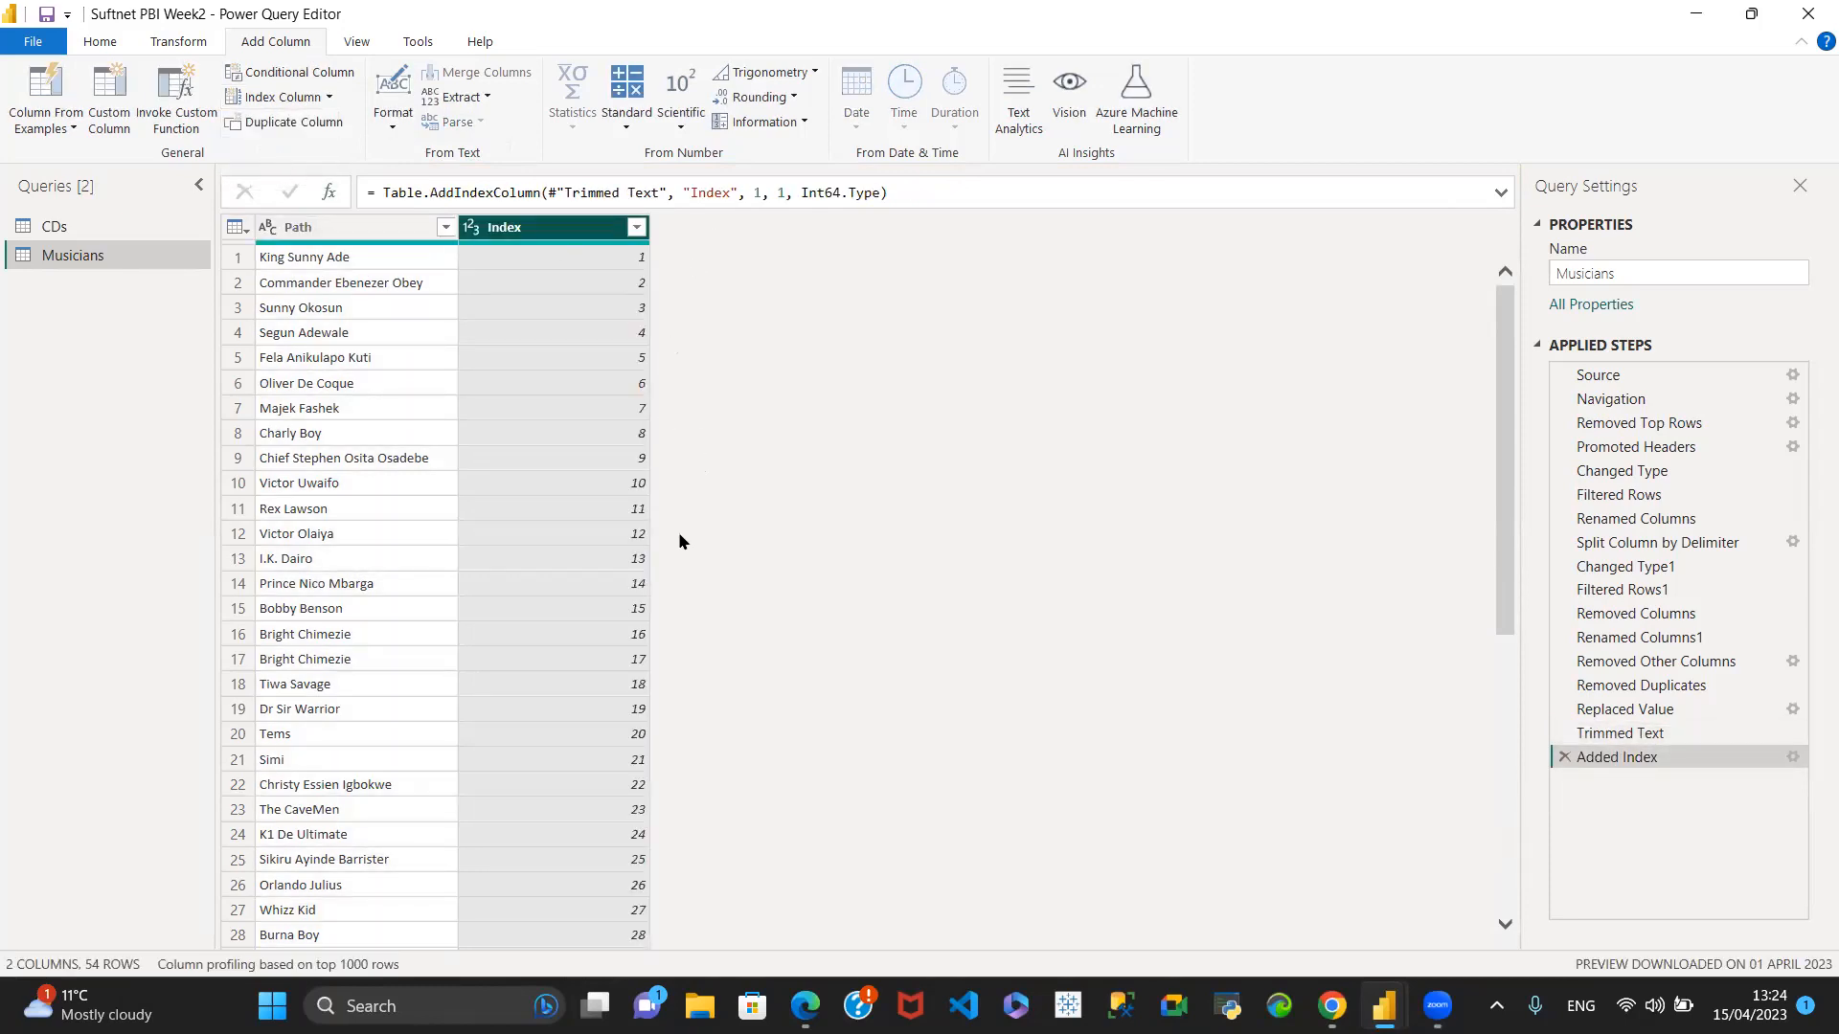
{"action": "left_click", "coordinate": [1563, 758]}
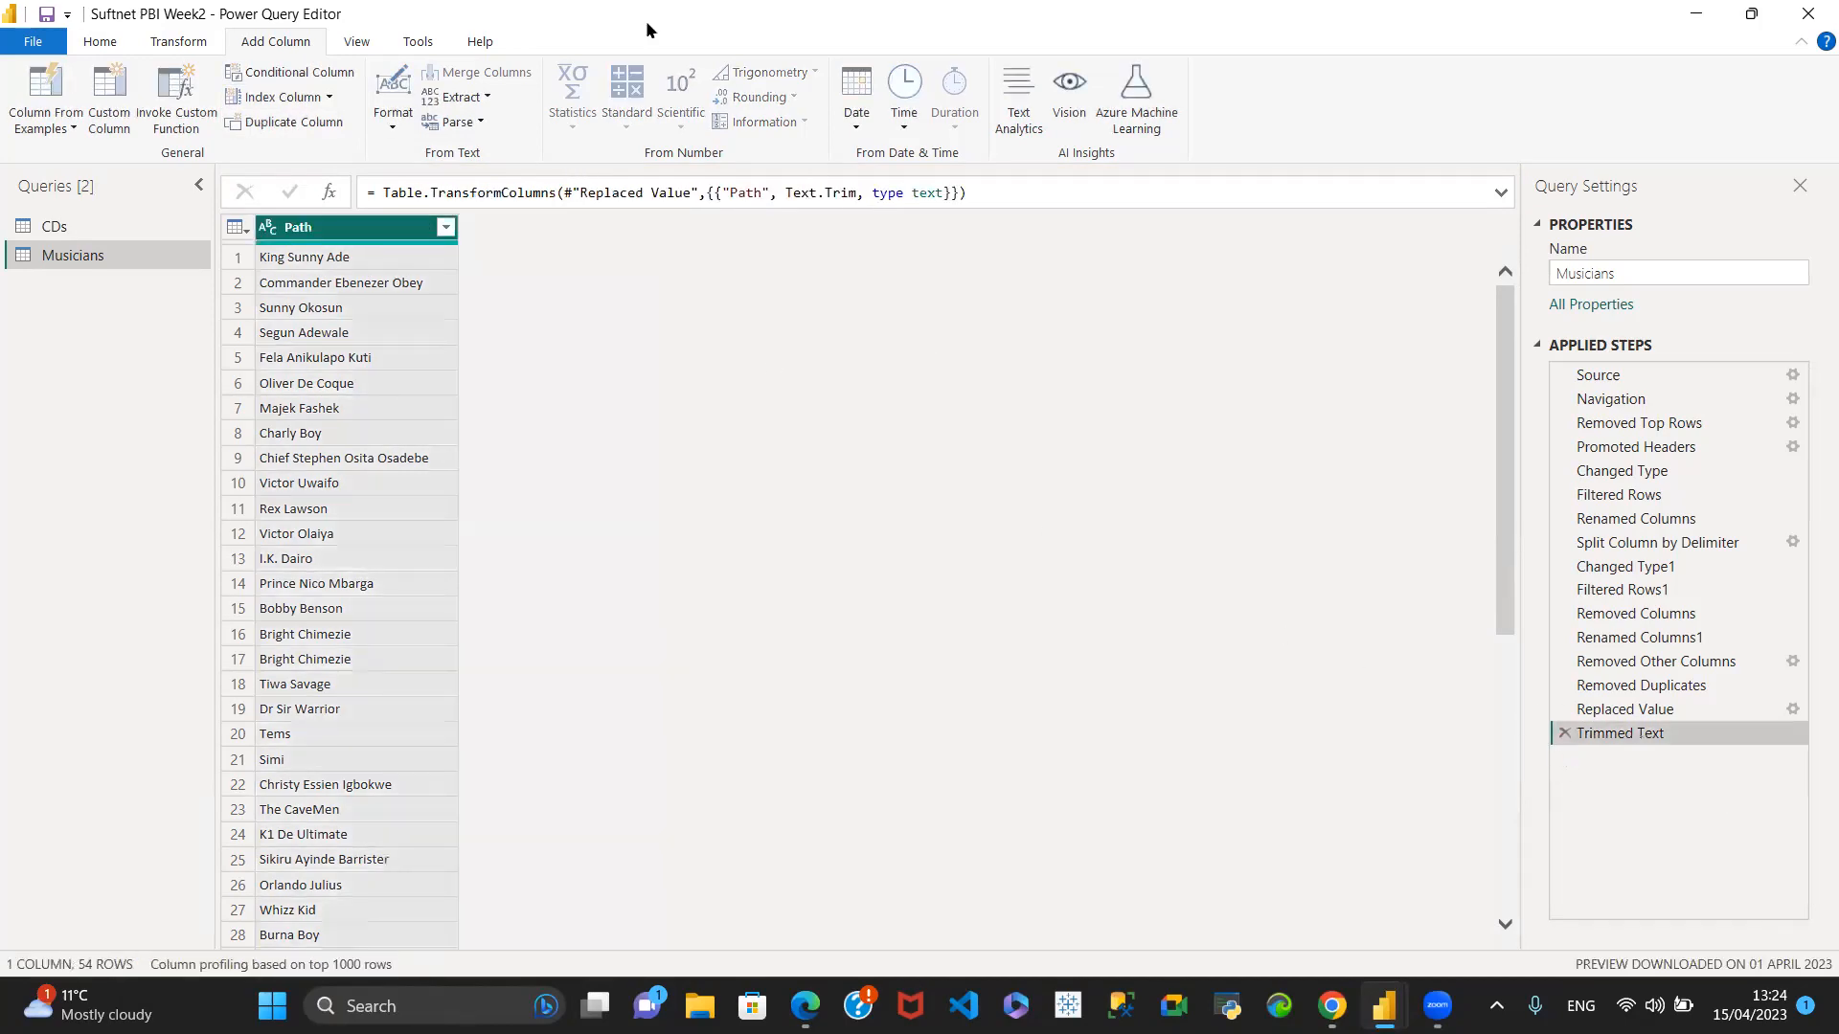
- Add a custom index column with starting index 2 and increment 3 to the Musicians query, and delete its Added Index step
{"action": "left_click", "coordinate": [329, 96]}
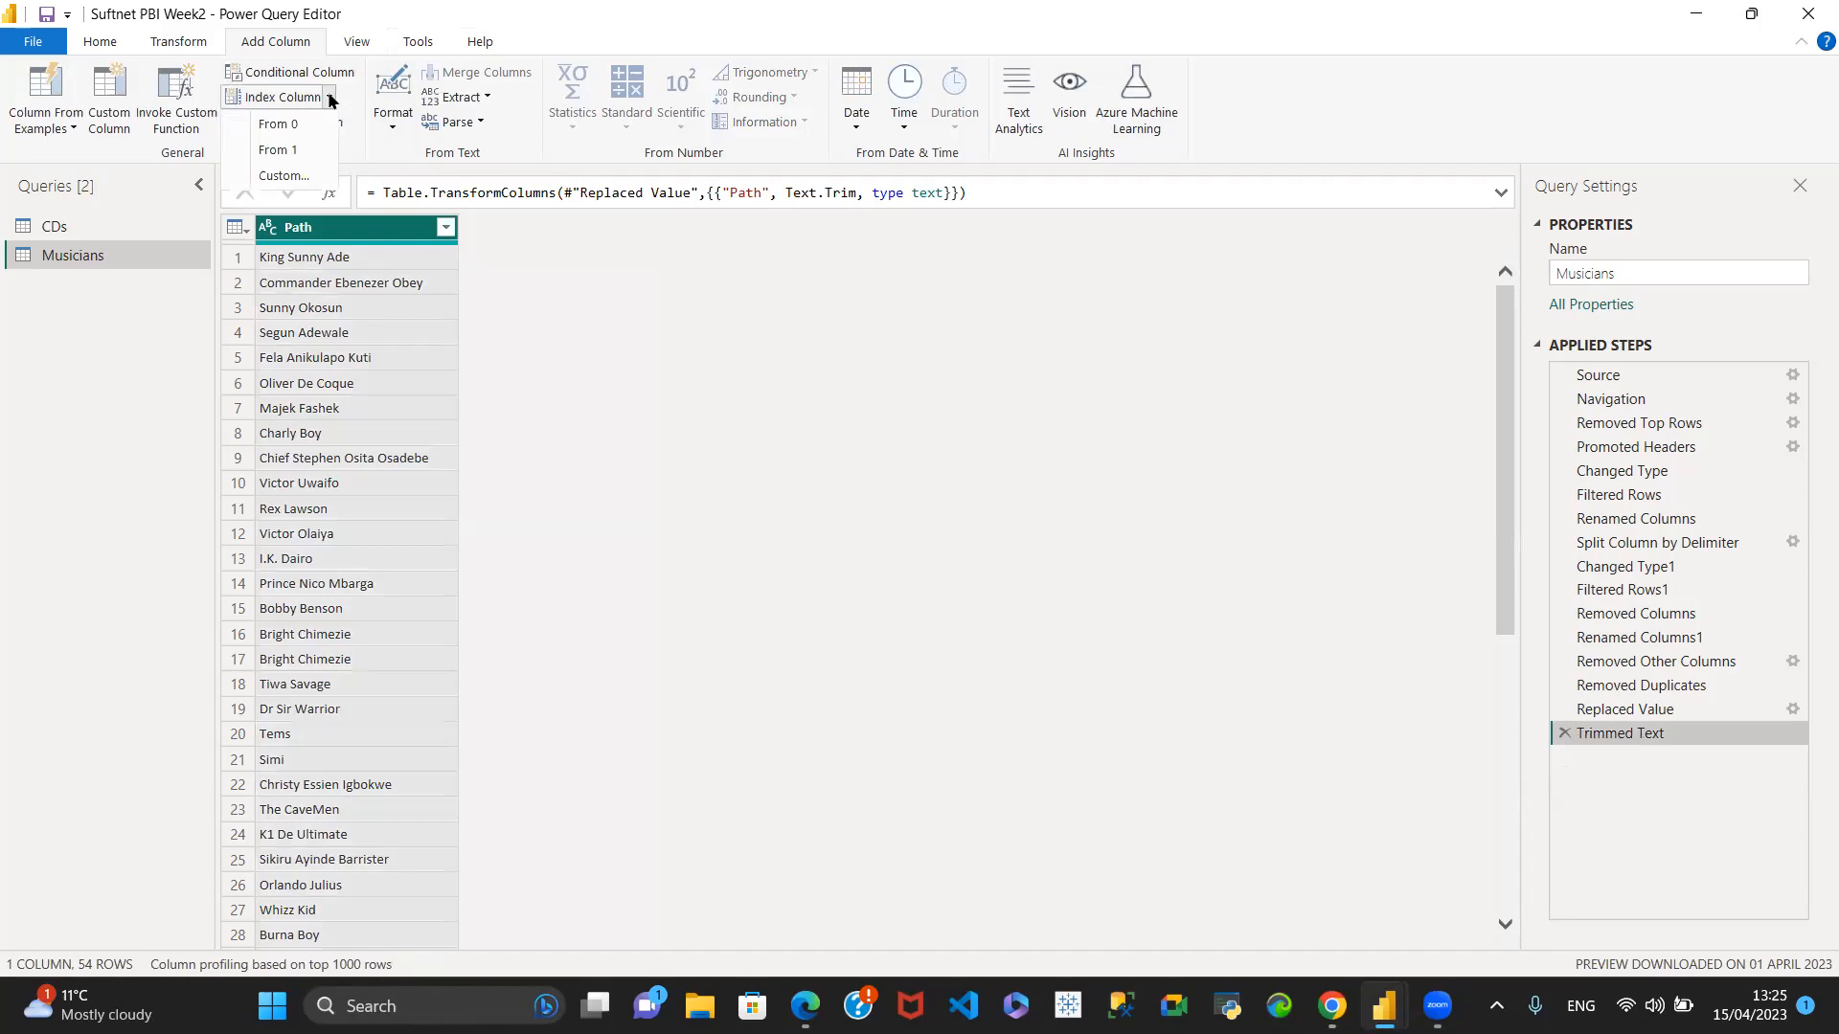
{"action": "left_click", "coordinate": [298, 182]}
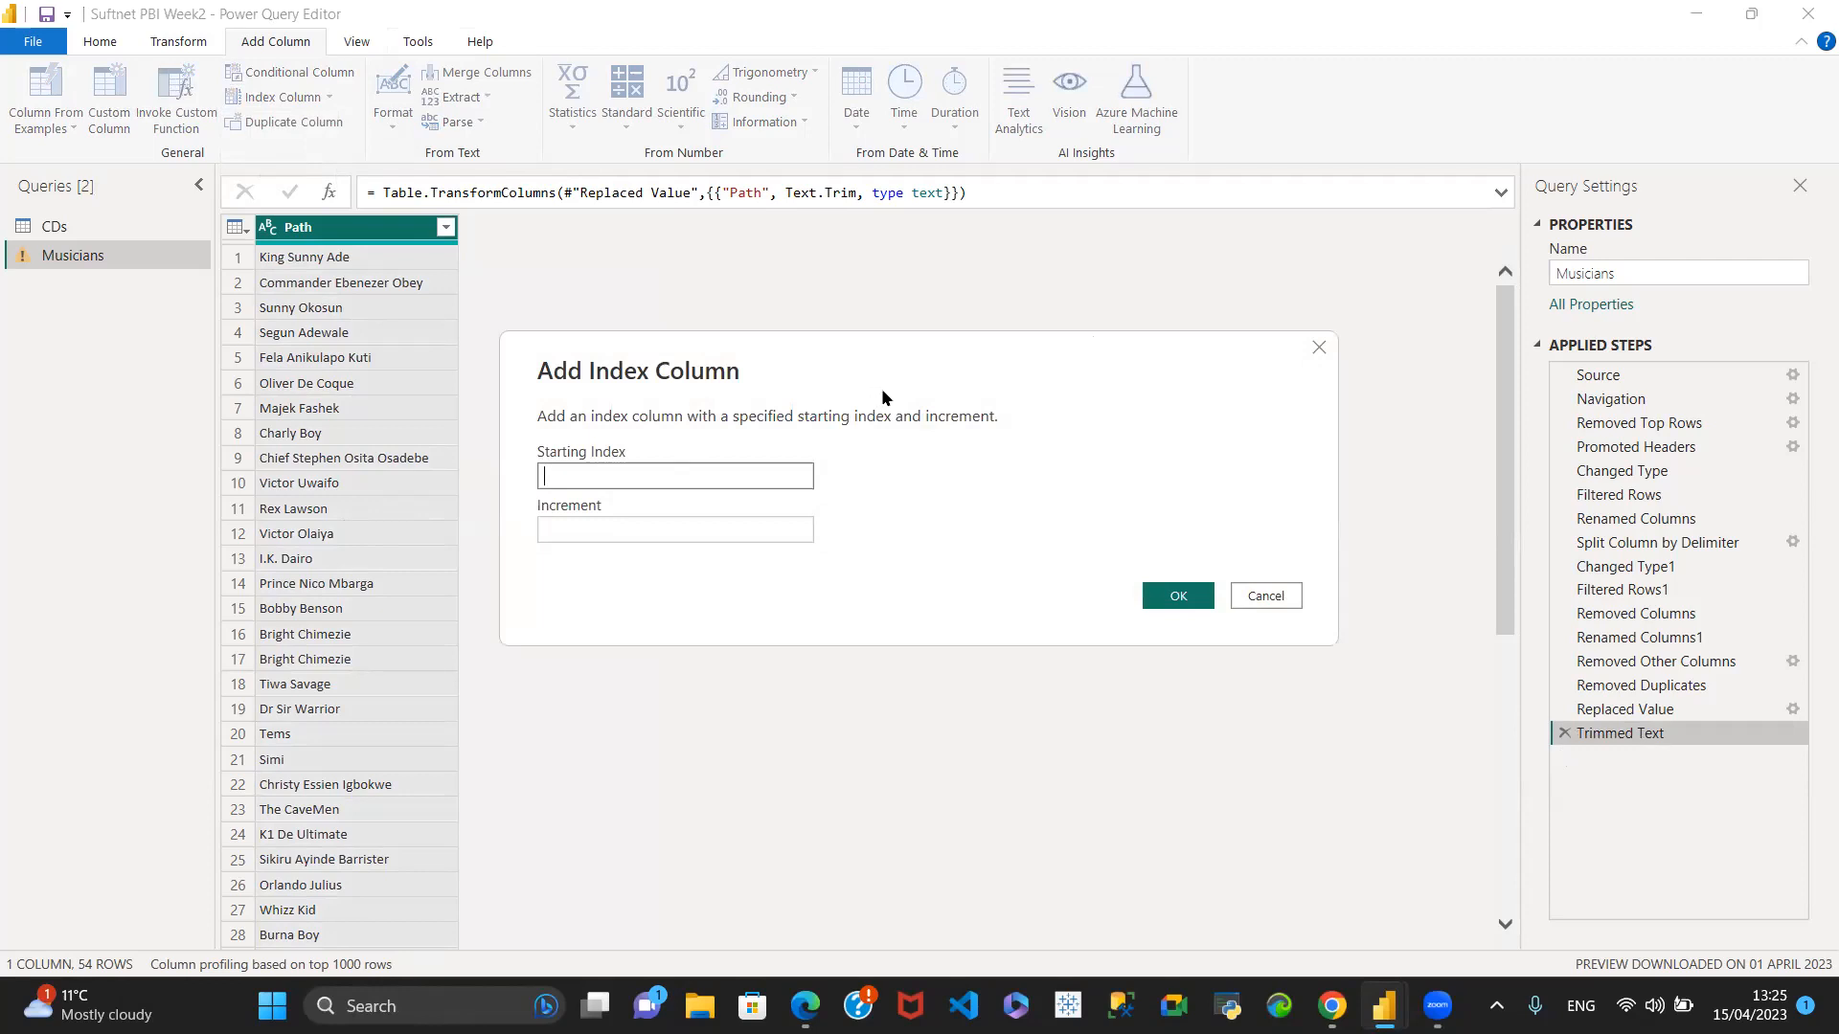
{"action": "type", "text": "2"}
{"action": "left_click", "coordinate": [586, 531]}
{"action": "left_click", "coordinate": [585, 530]}
{"action": "type", "text": "3"}
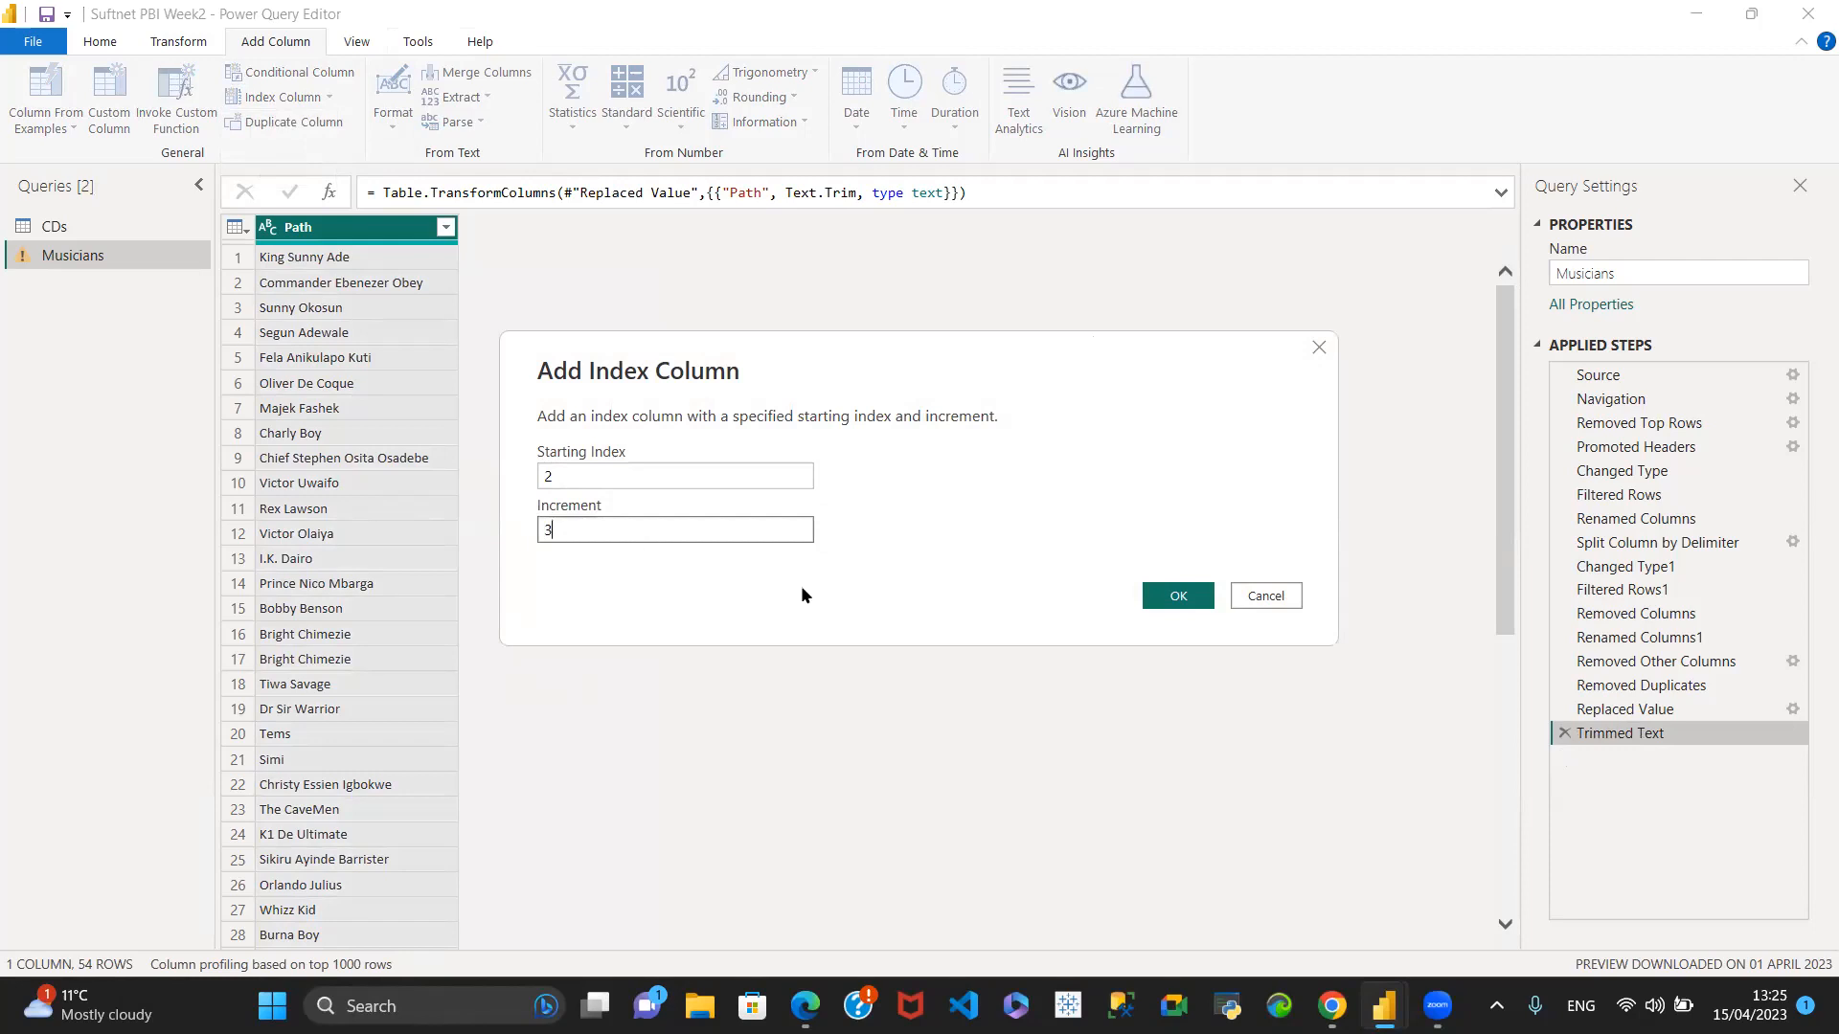
{"action": "left_click", "coordinate": [1178, 596]}
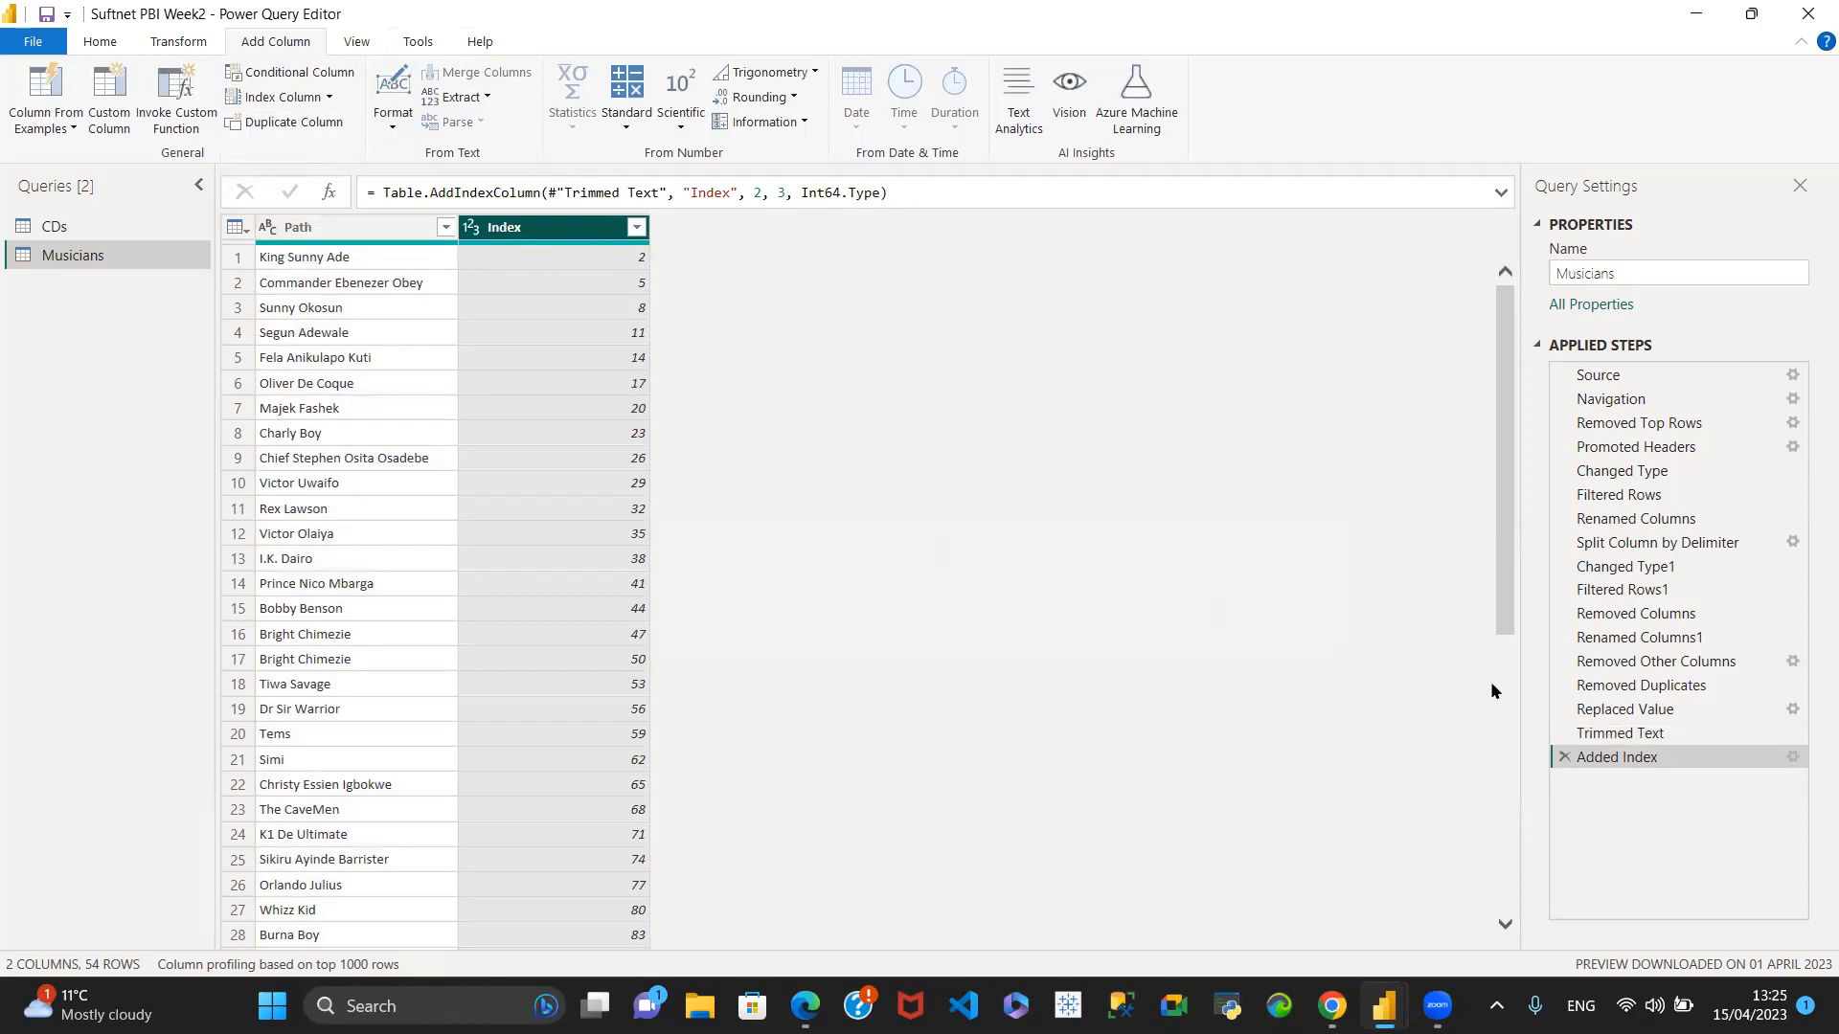
{"action": "left_click", "coordinate": [1564, 756]}
- Add an index column starting from 1 to the Musicians query
{"action": "left_click", "coordinate": [329, 97]}
{"action": "left_click", "coordinate": [287, 151]}
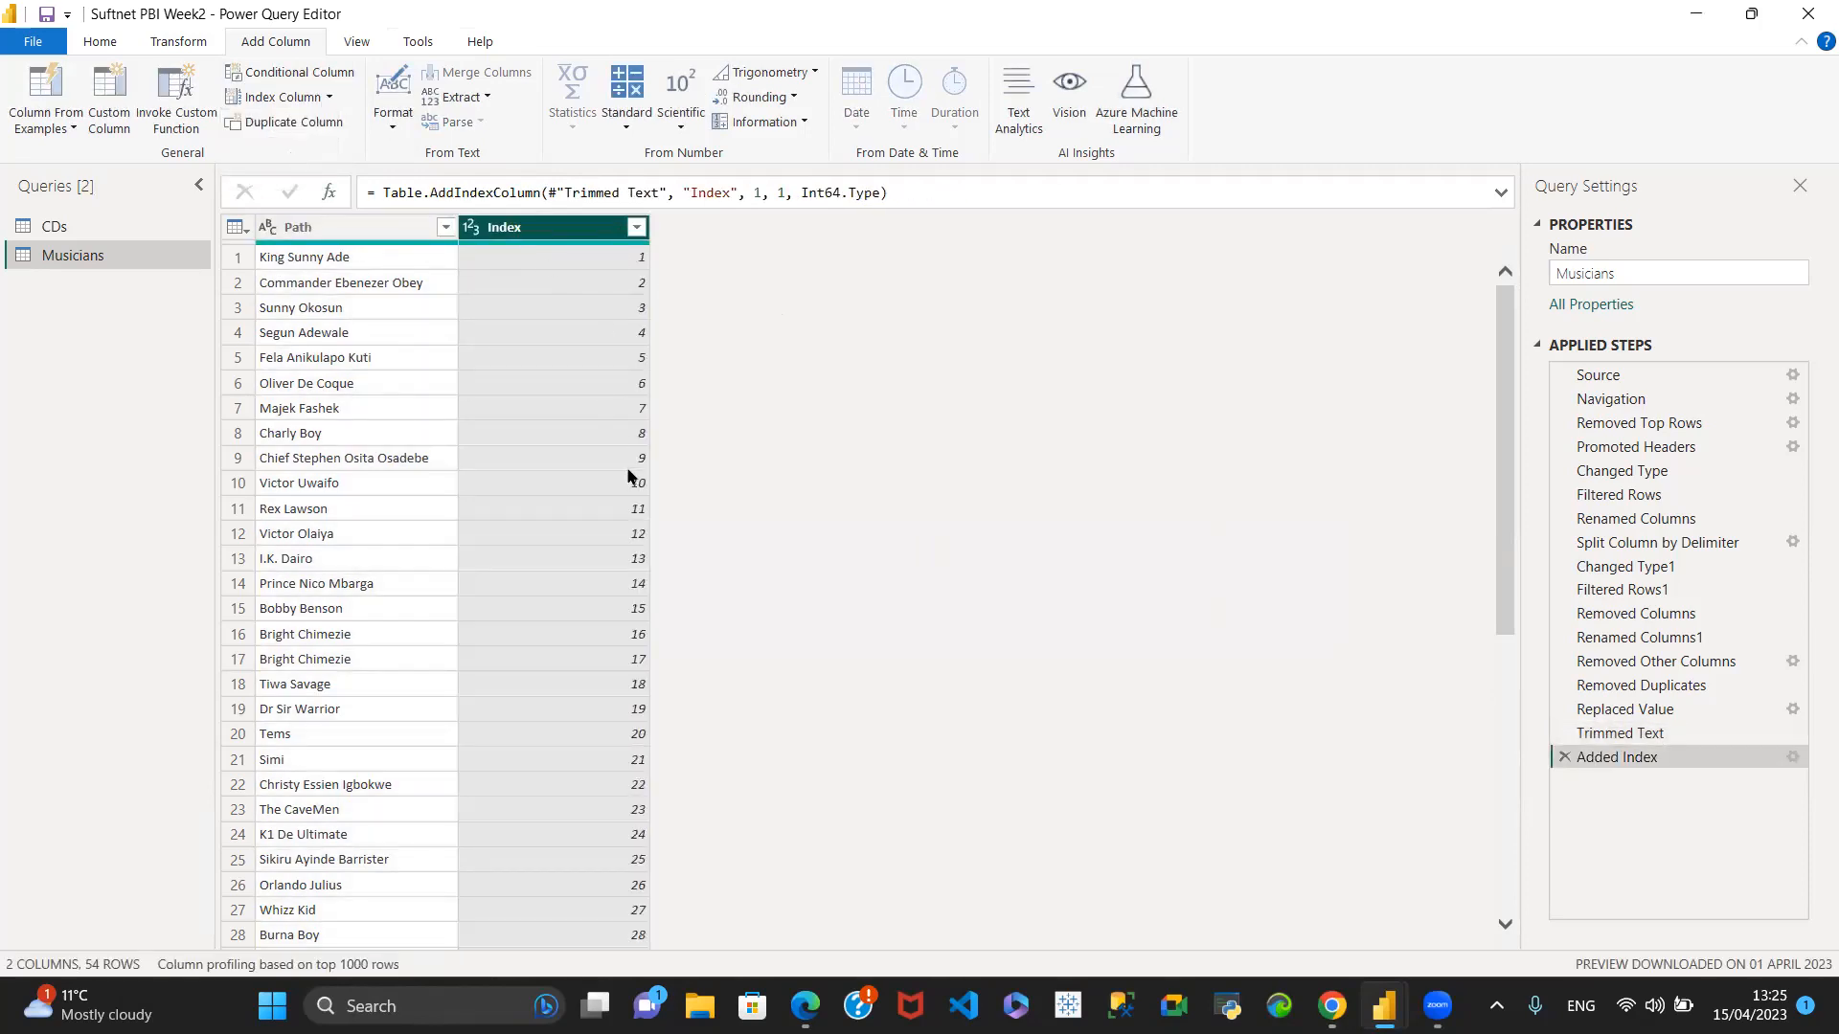
- Rename the Index column as ID, and delete the resulting Renamed Columns2 step
{"action": "double_click", "coordinate": [540, 227]}
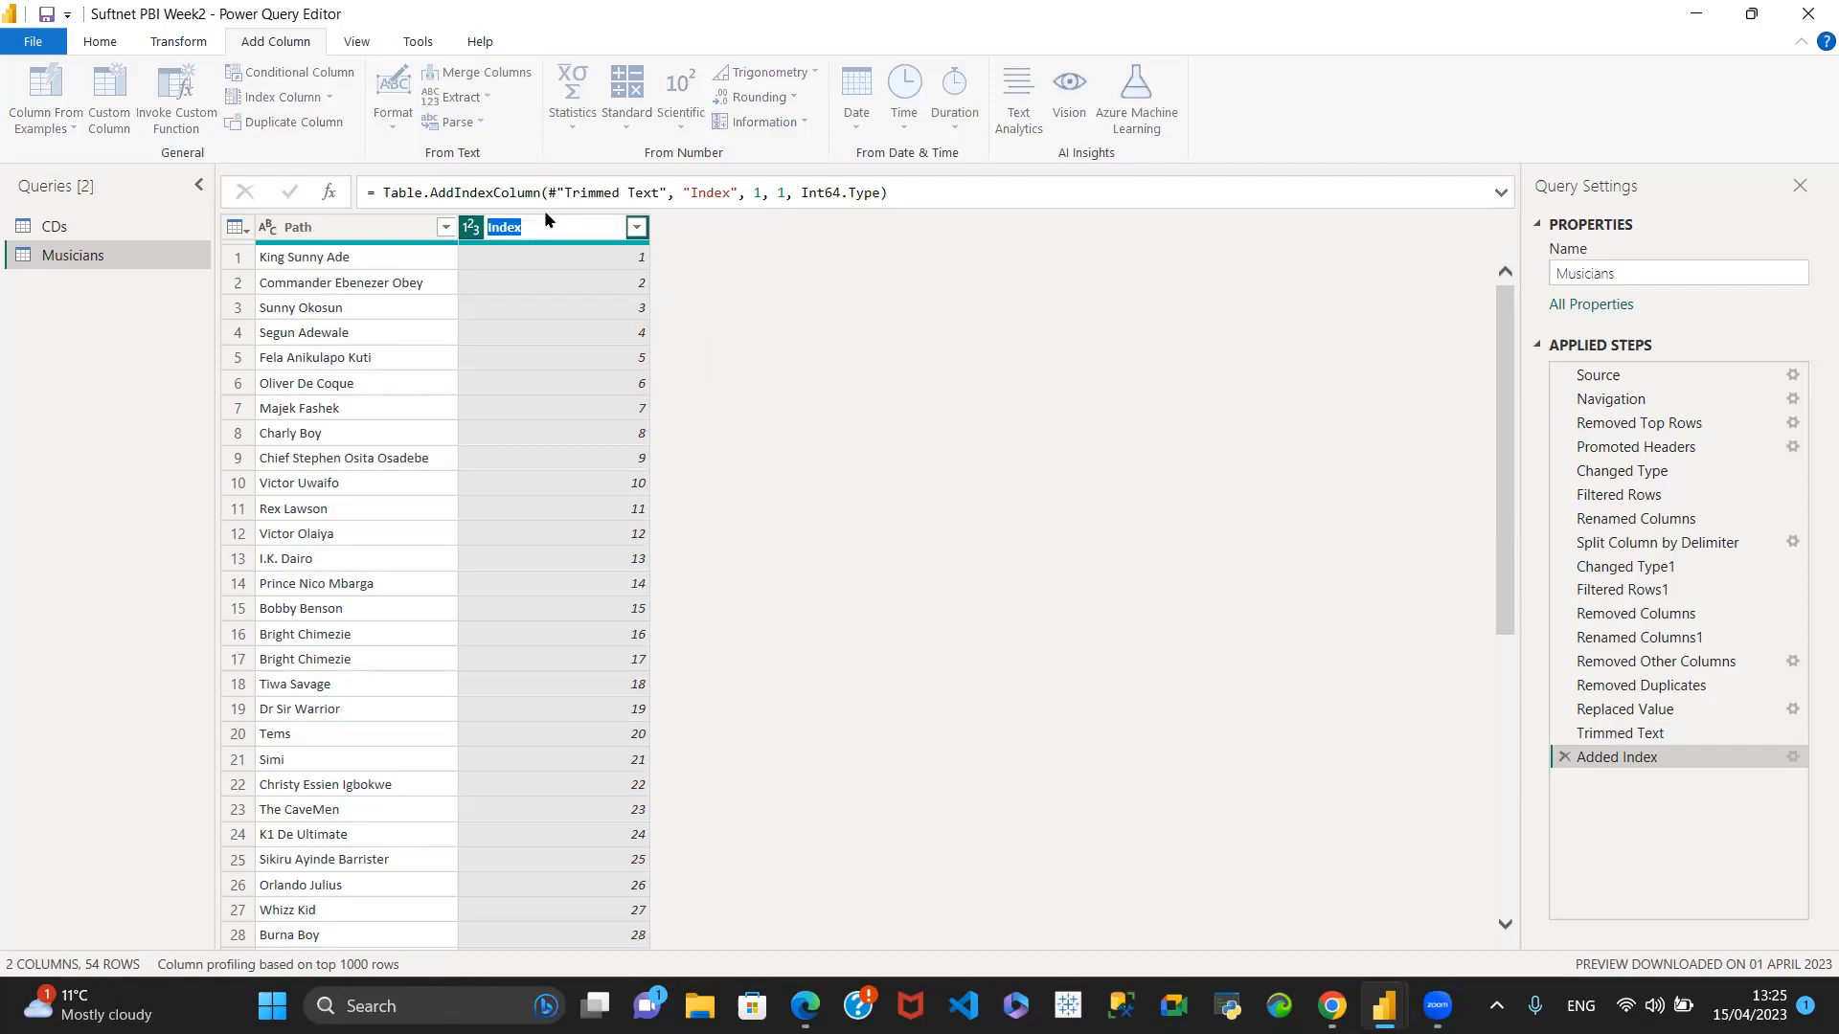
{"action": "type", "text": "ID"}
{"action": "key", "text": "Return"}
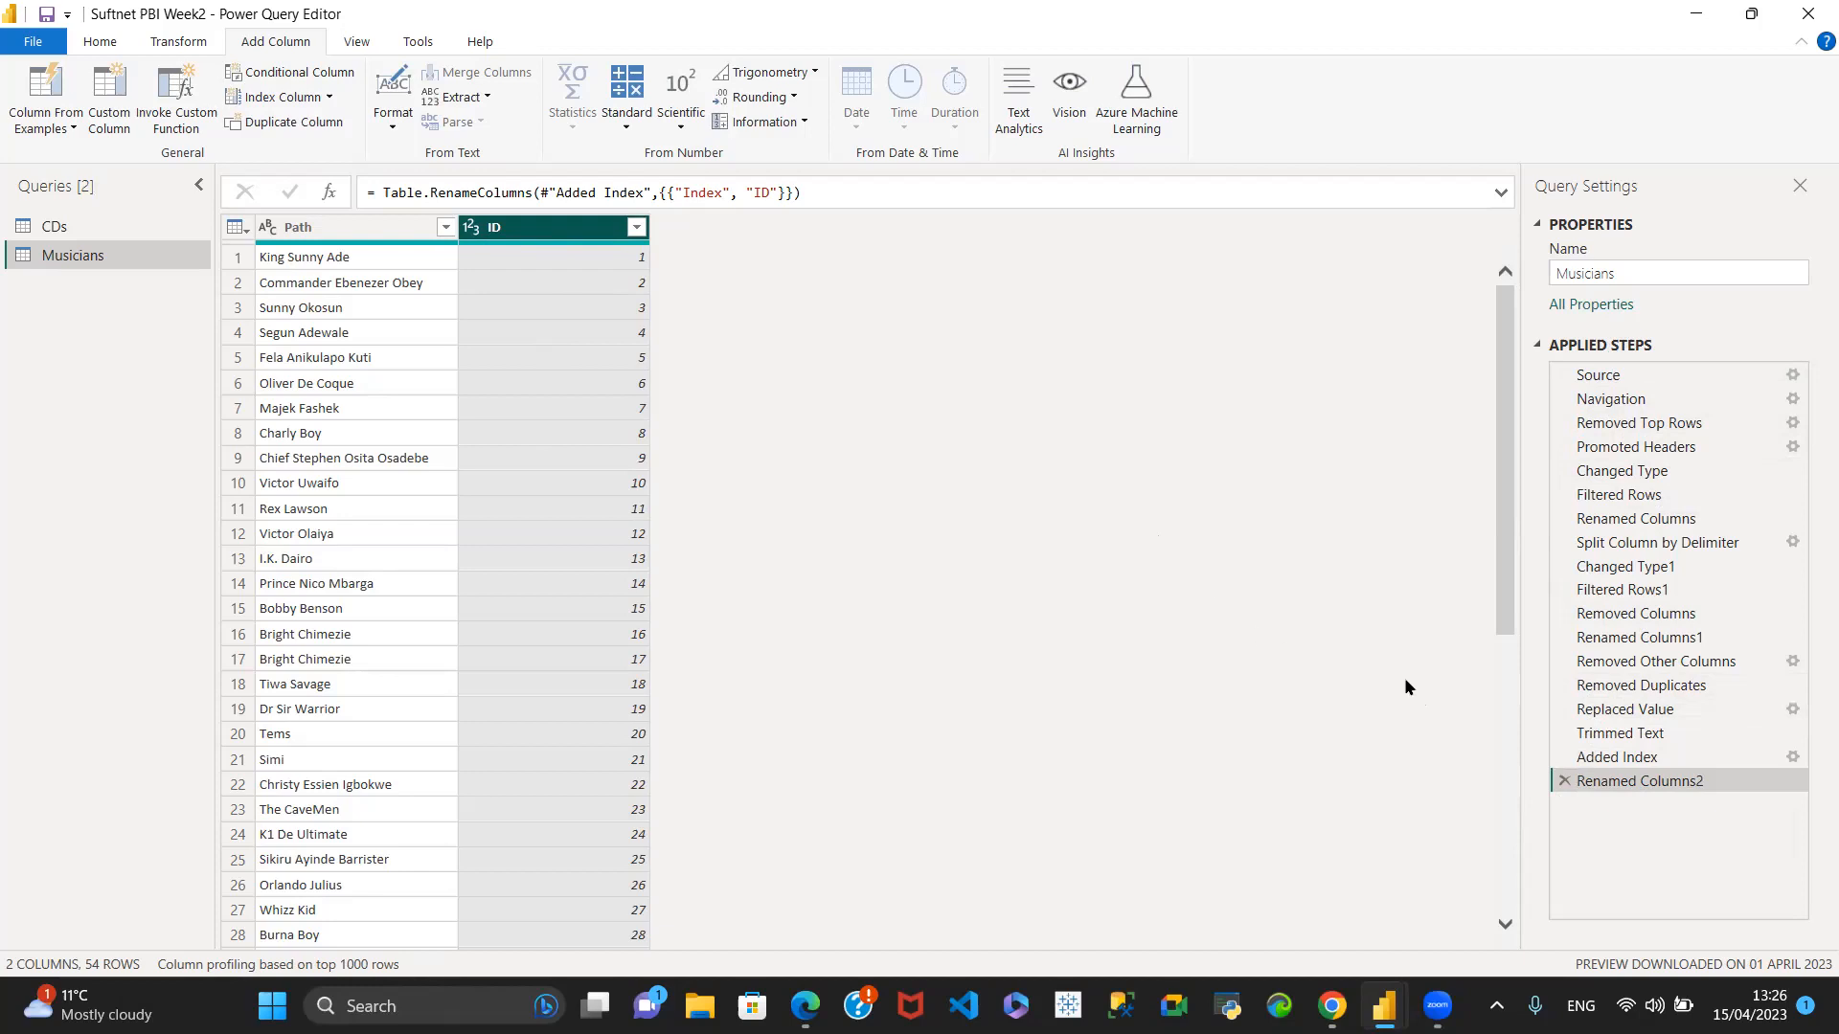
{"action": "left_click", "coordinate": [1558, 781]}
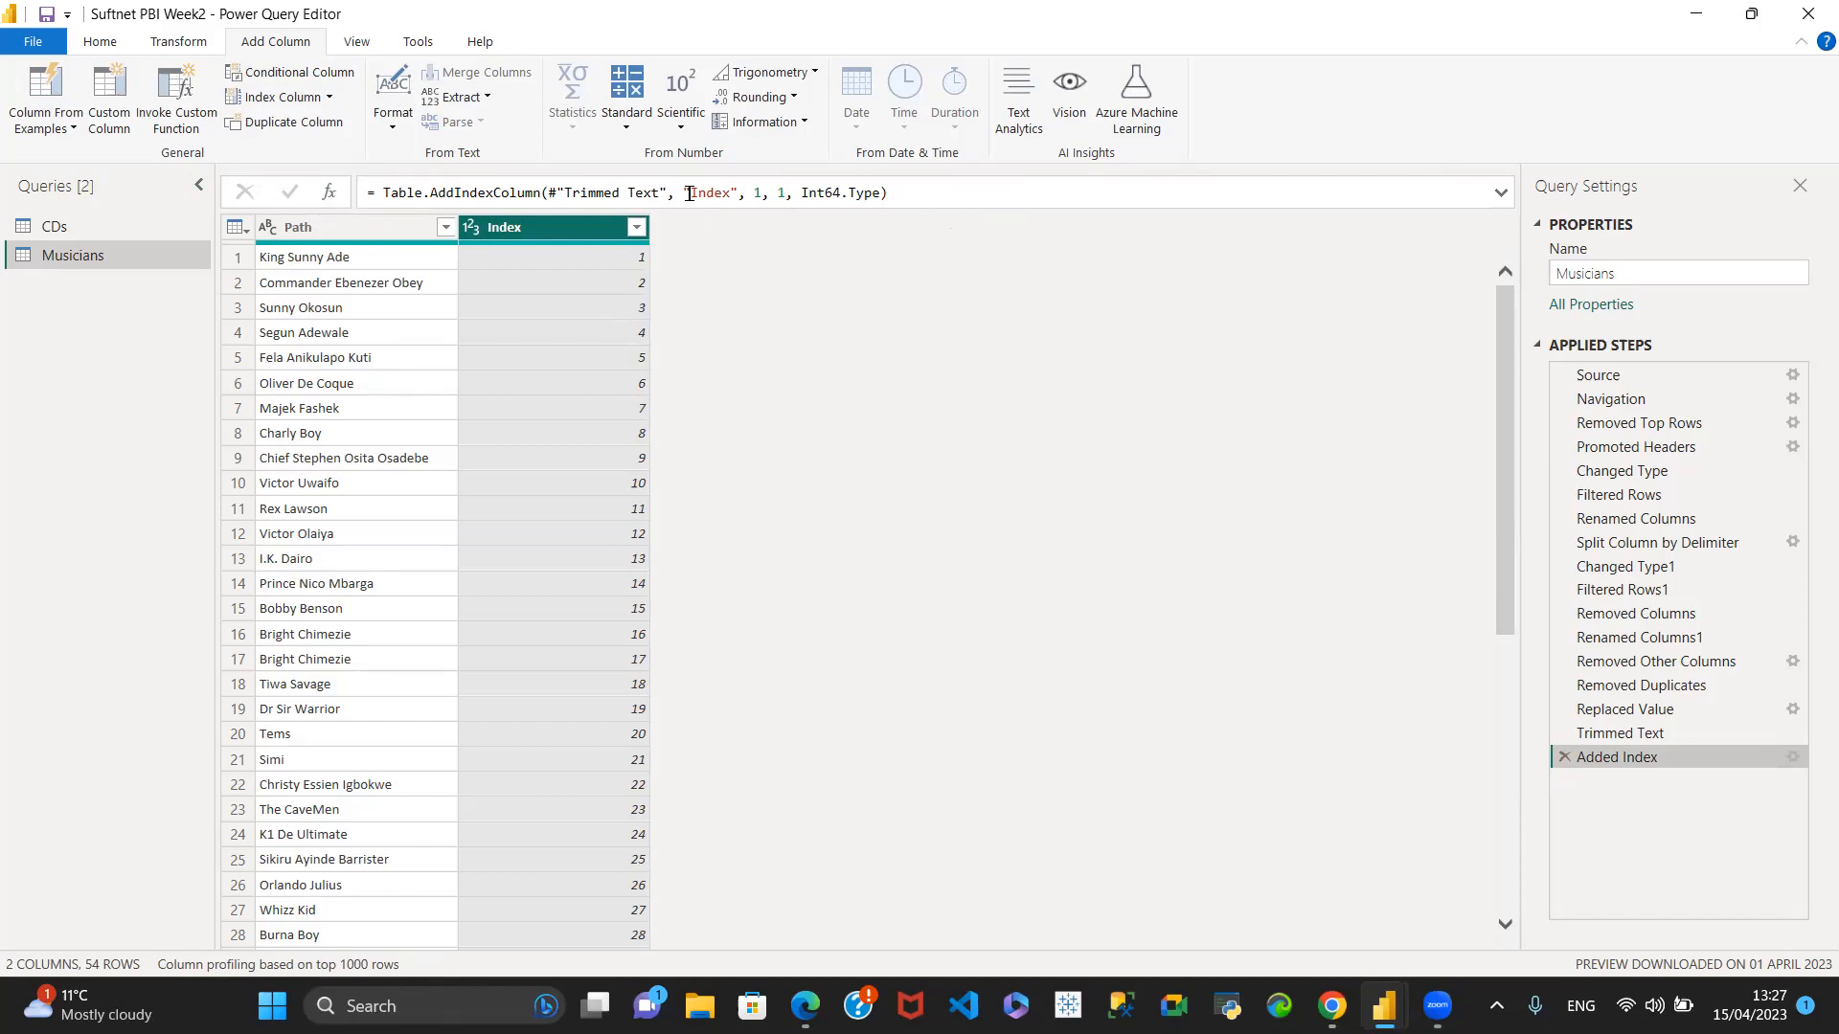
- Change the column name in the Added Index step's formula to "ID"
{"action": "left_click", "coordinate": [691, 194]}
{"action": "left_click_drag", "start_coordinate": [711, 194], "coordinate": [732, 195]}
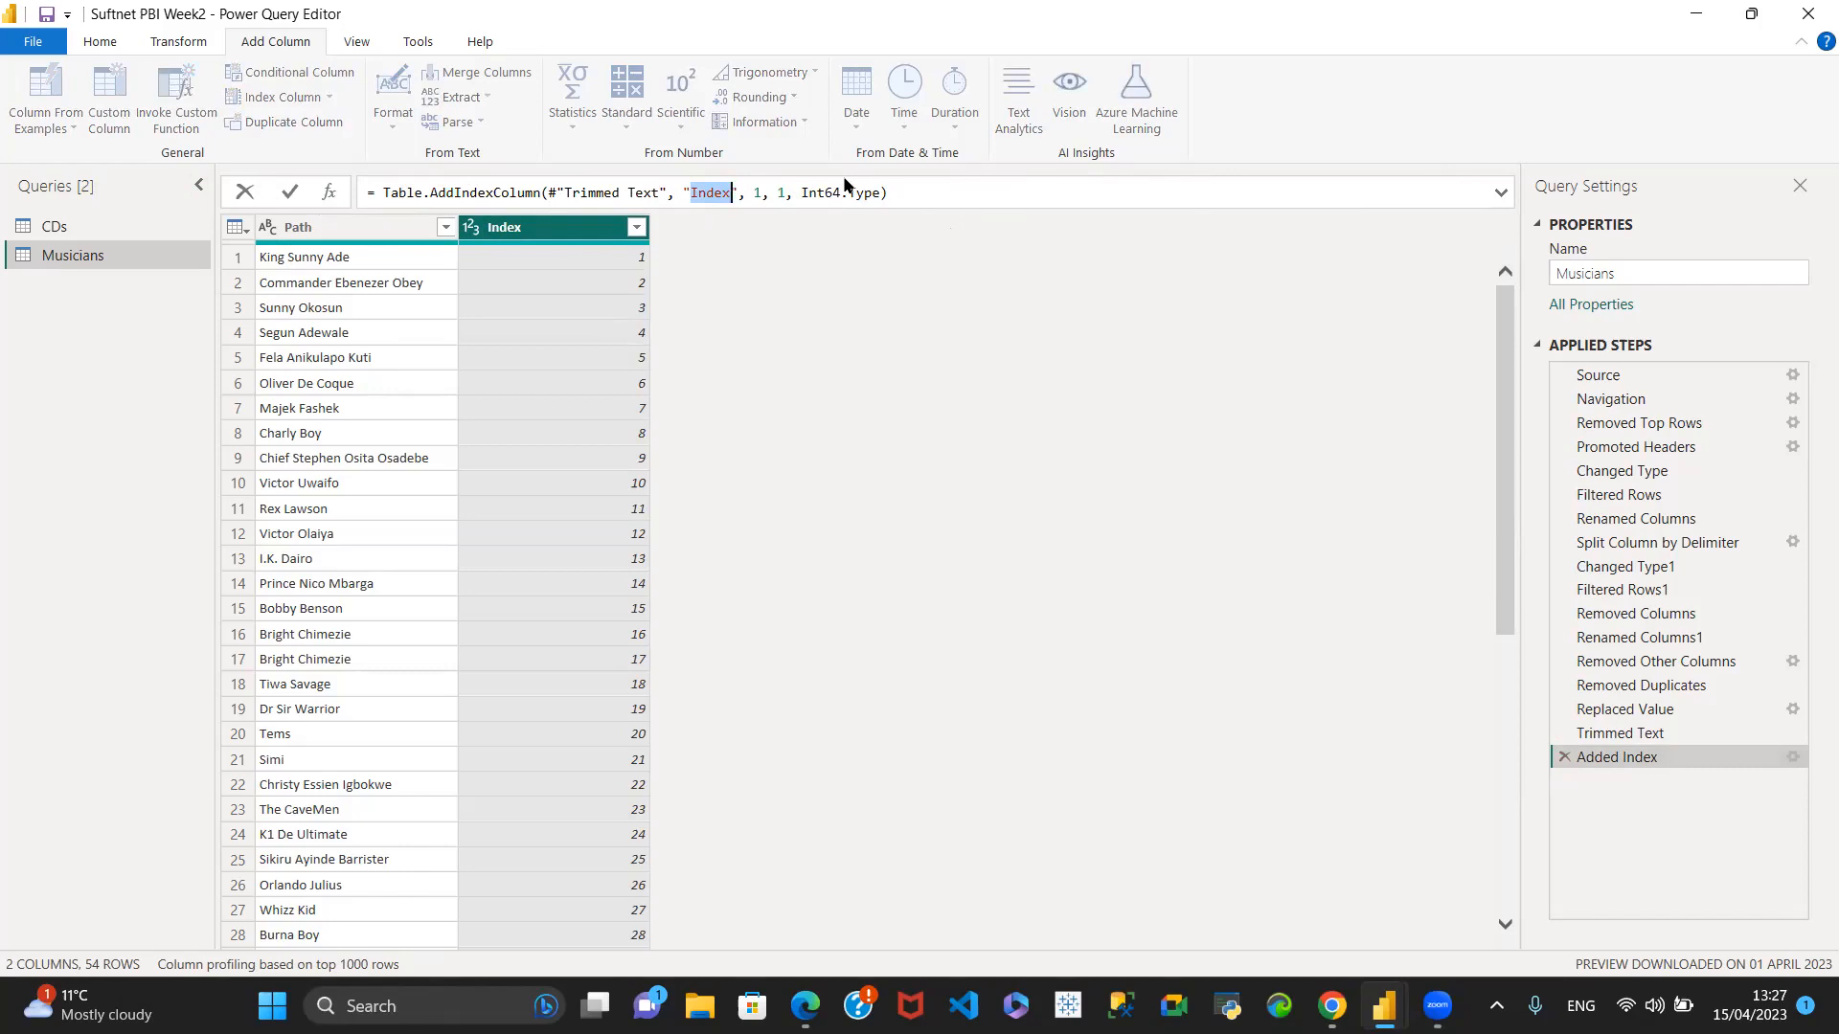
{"action": "type", "text": "ID"}
{"action": "key", "text": "Return"}
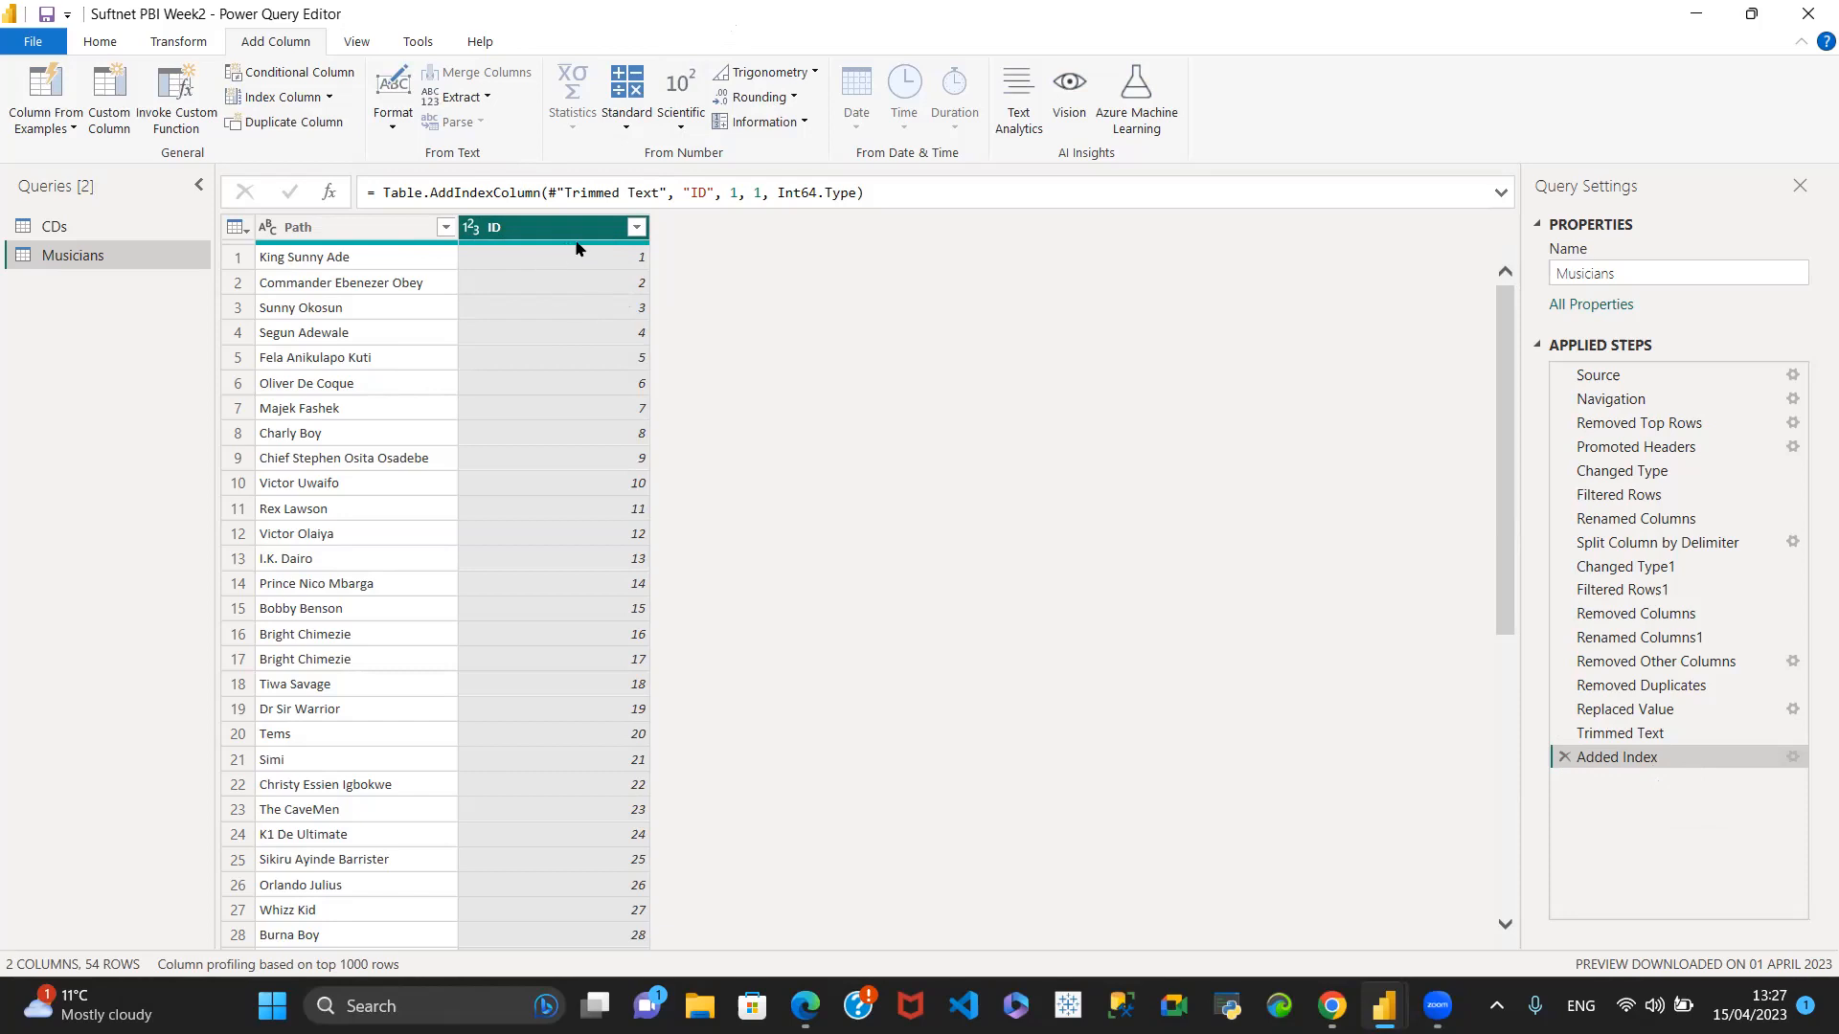
- Change the data type of the ID column in the Musicians query to Text
{"action": "mouse_move", "coordinate": [576, 249]}
{"action": "left_click", "coordinate": [473, 230]}
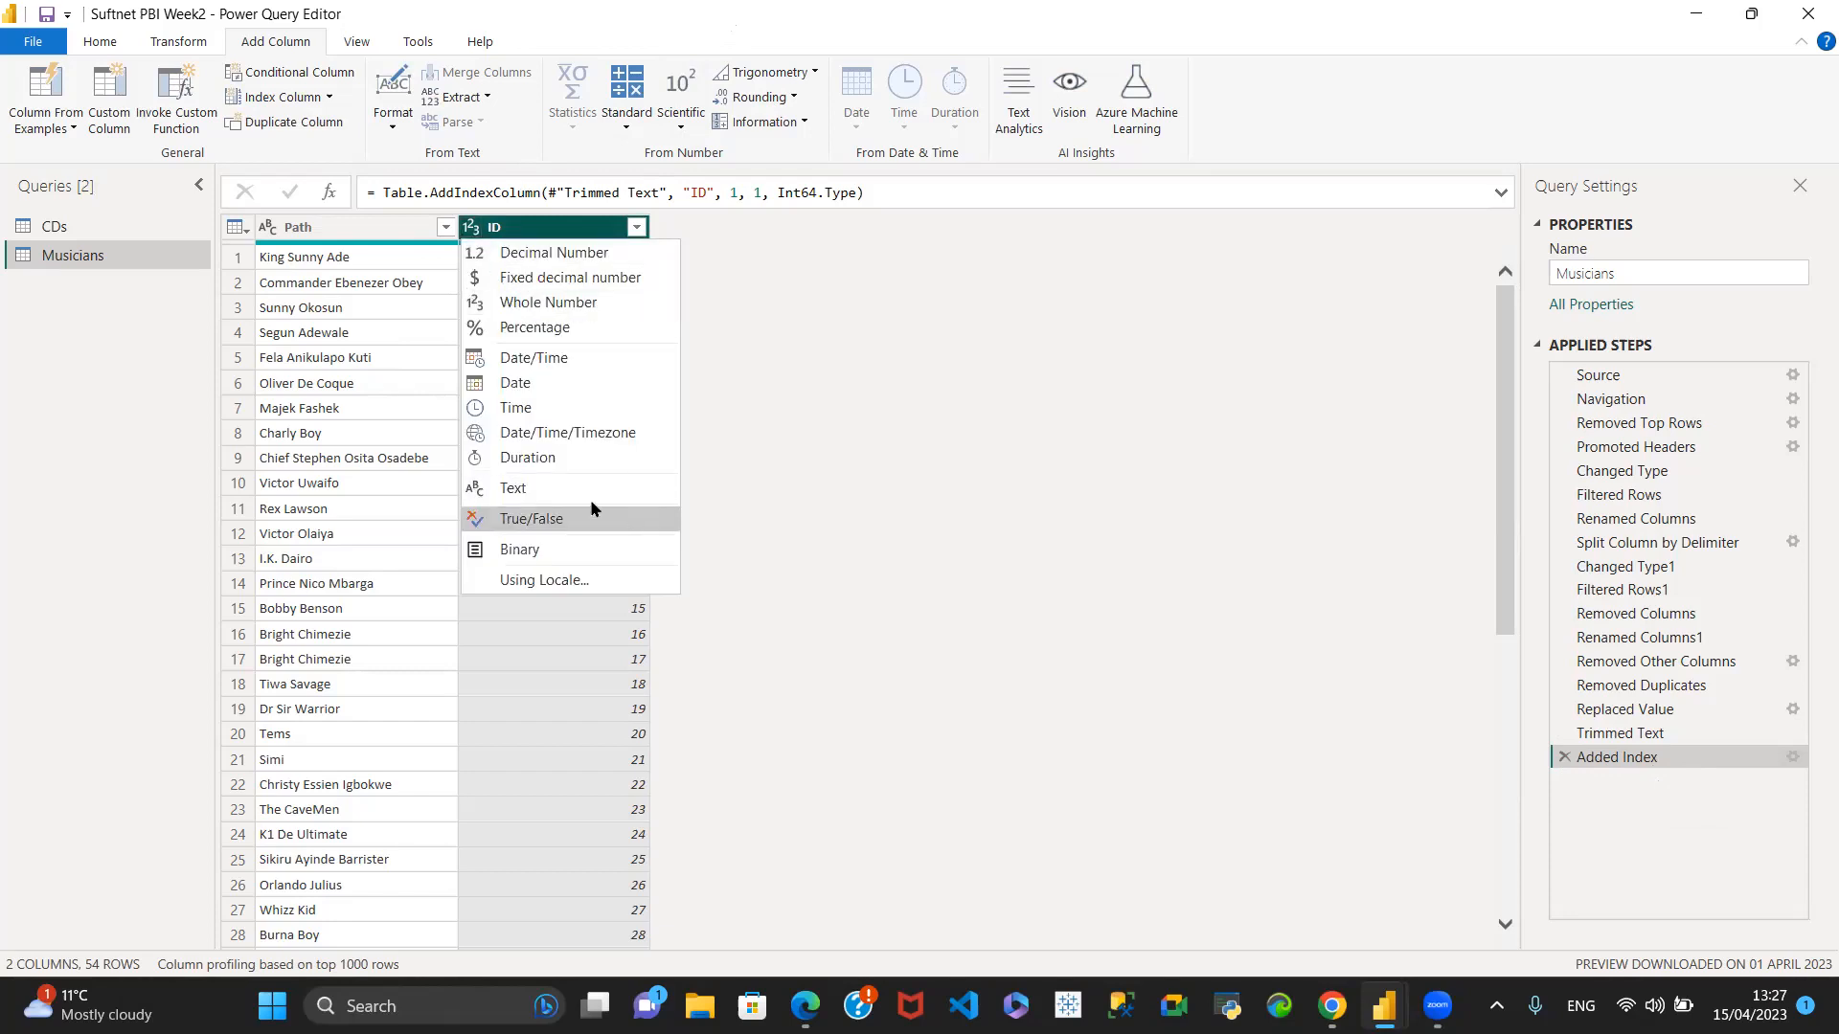
{"action": "left_click", "coordinate": [526, 493]}
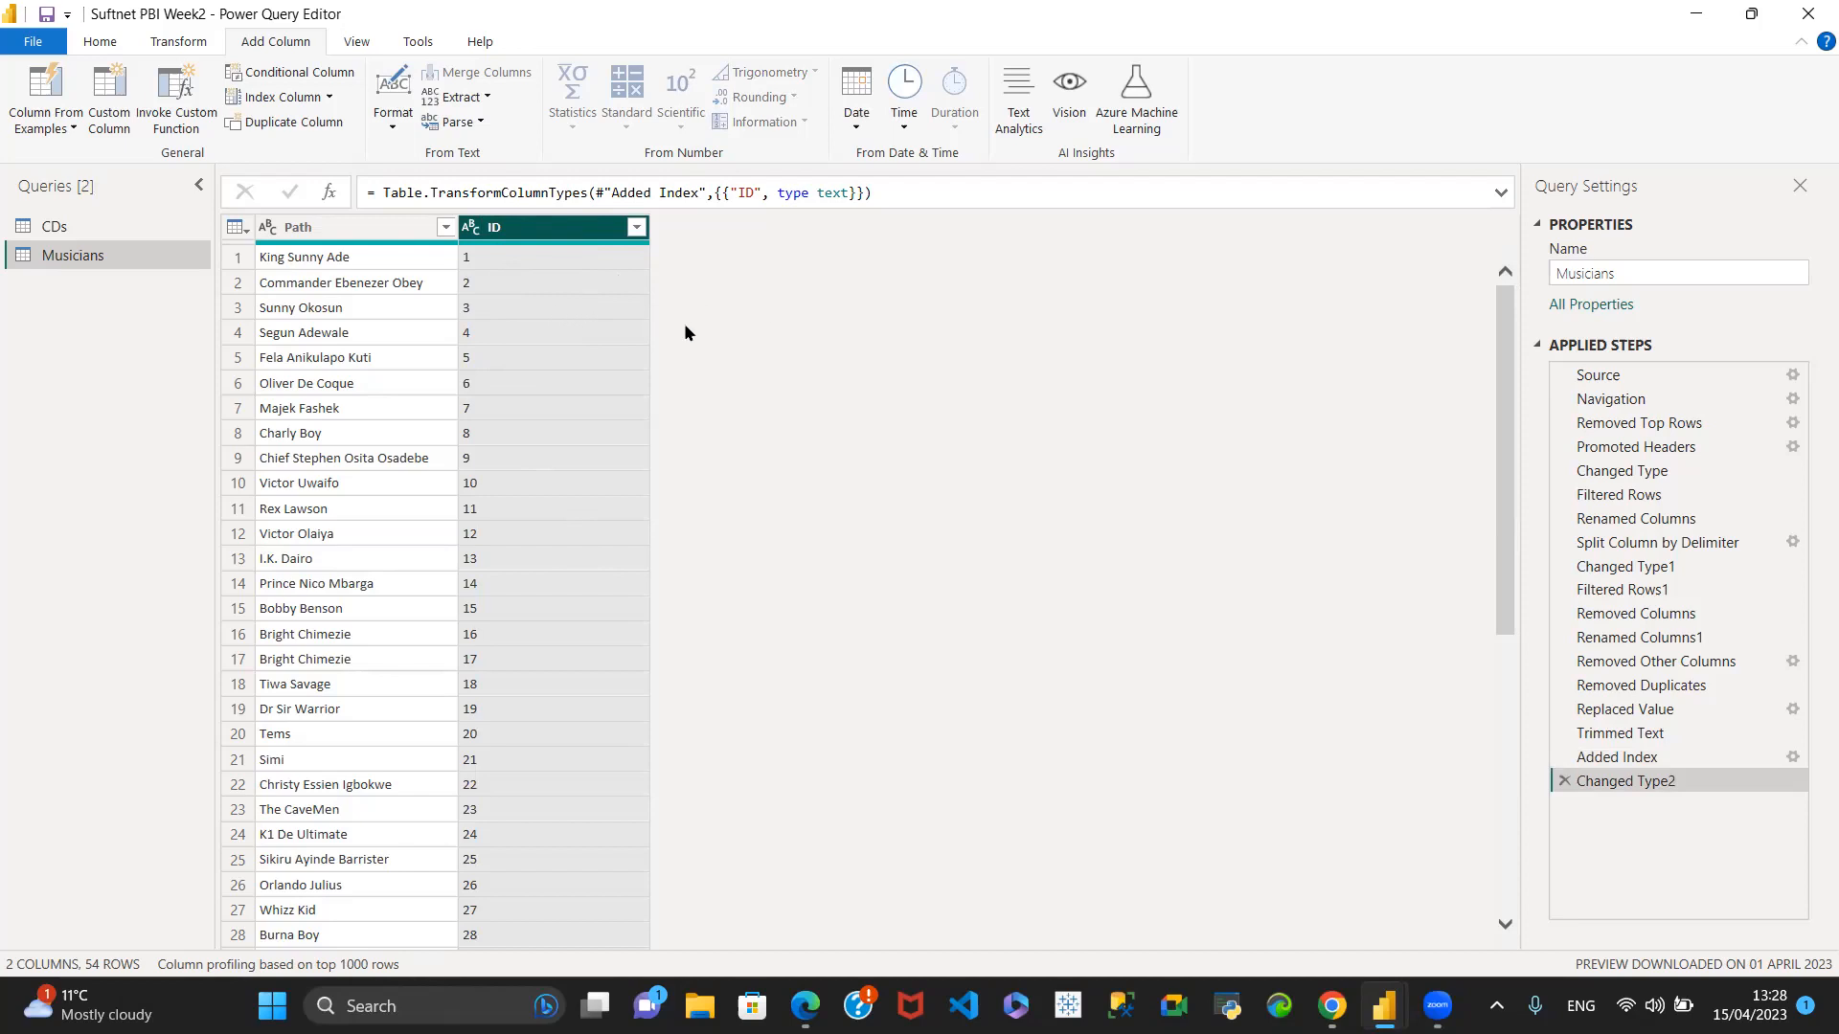
- Compare the columns of the CDs query with the Path and ID columns of the Musicians query
{"action": "left_click", "coordinate": [97, 224]}
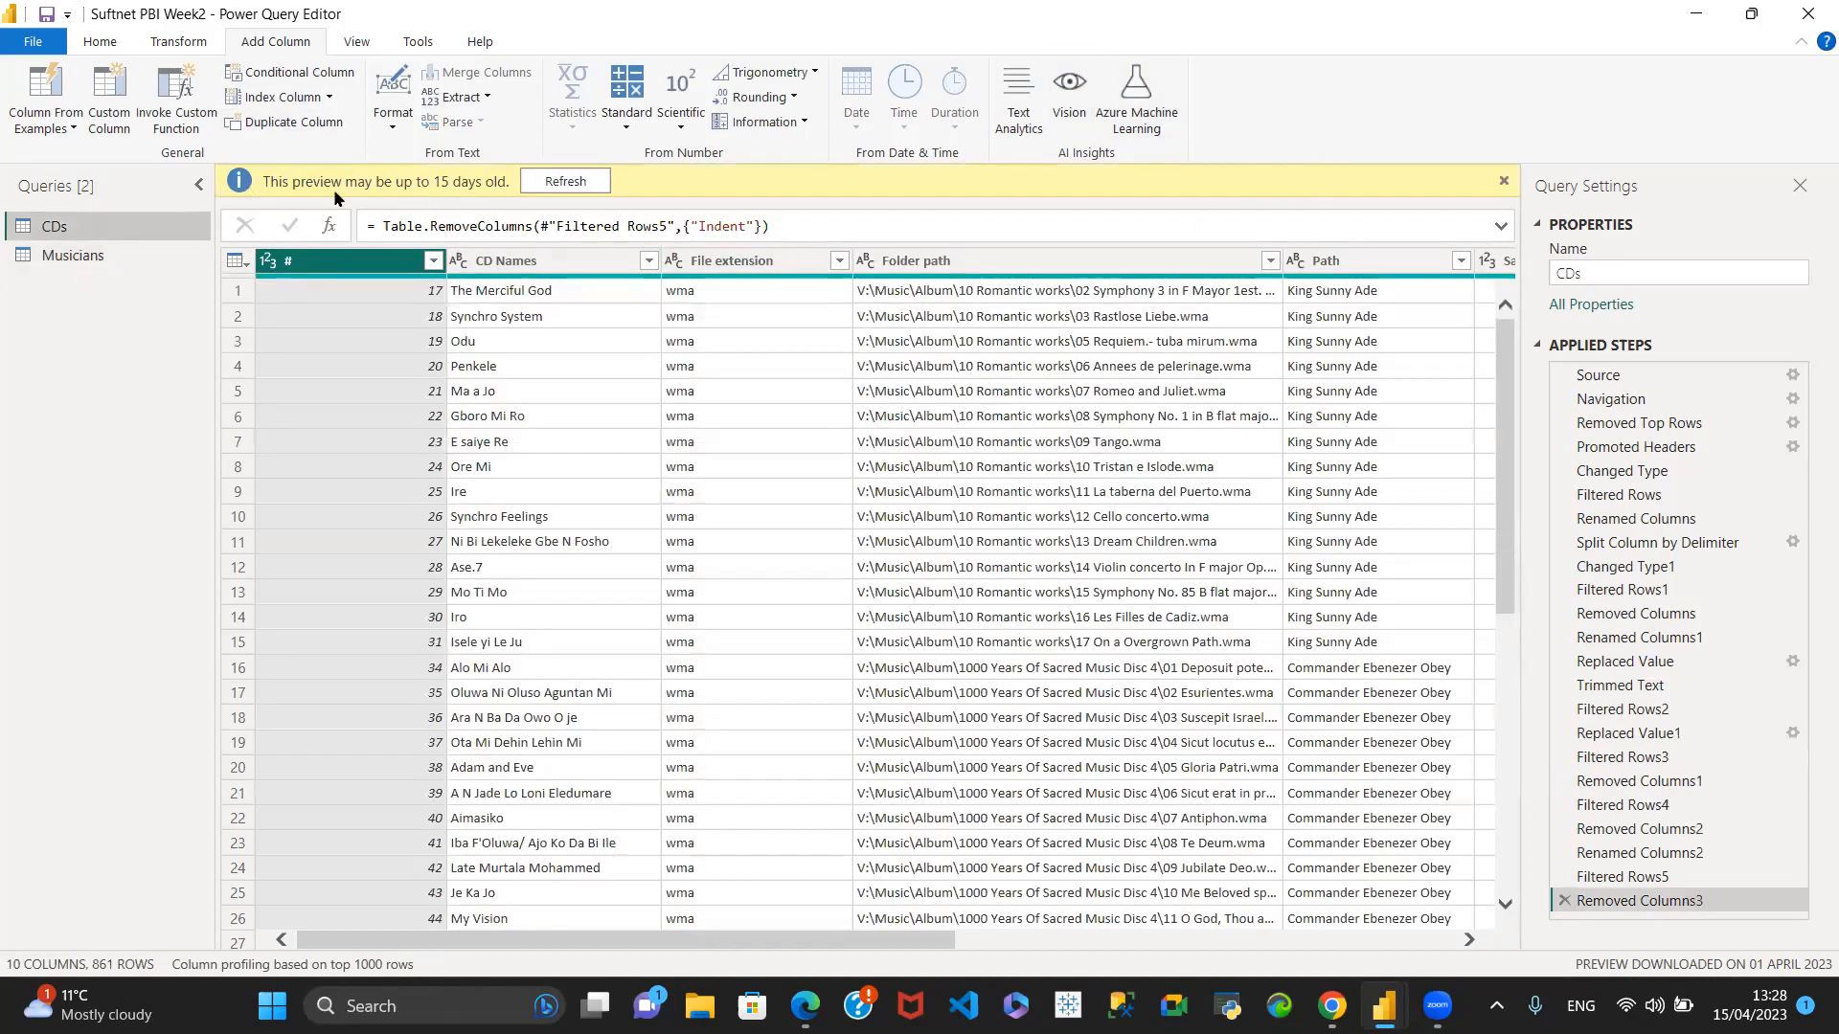
{"action": "left_click", "coordinate": [65, 257]}
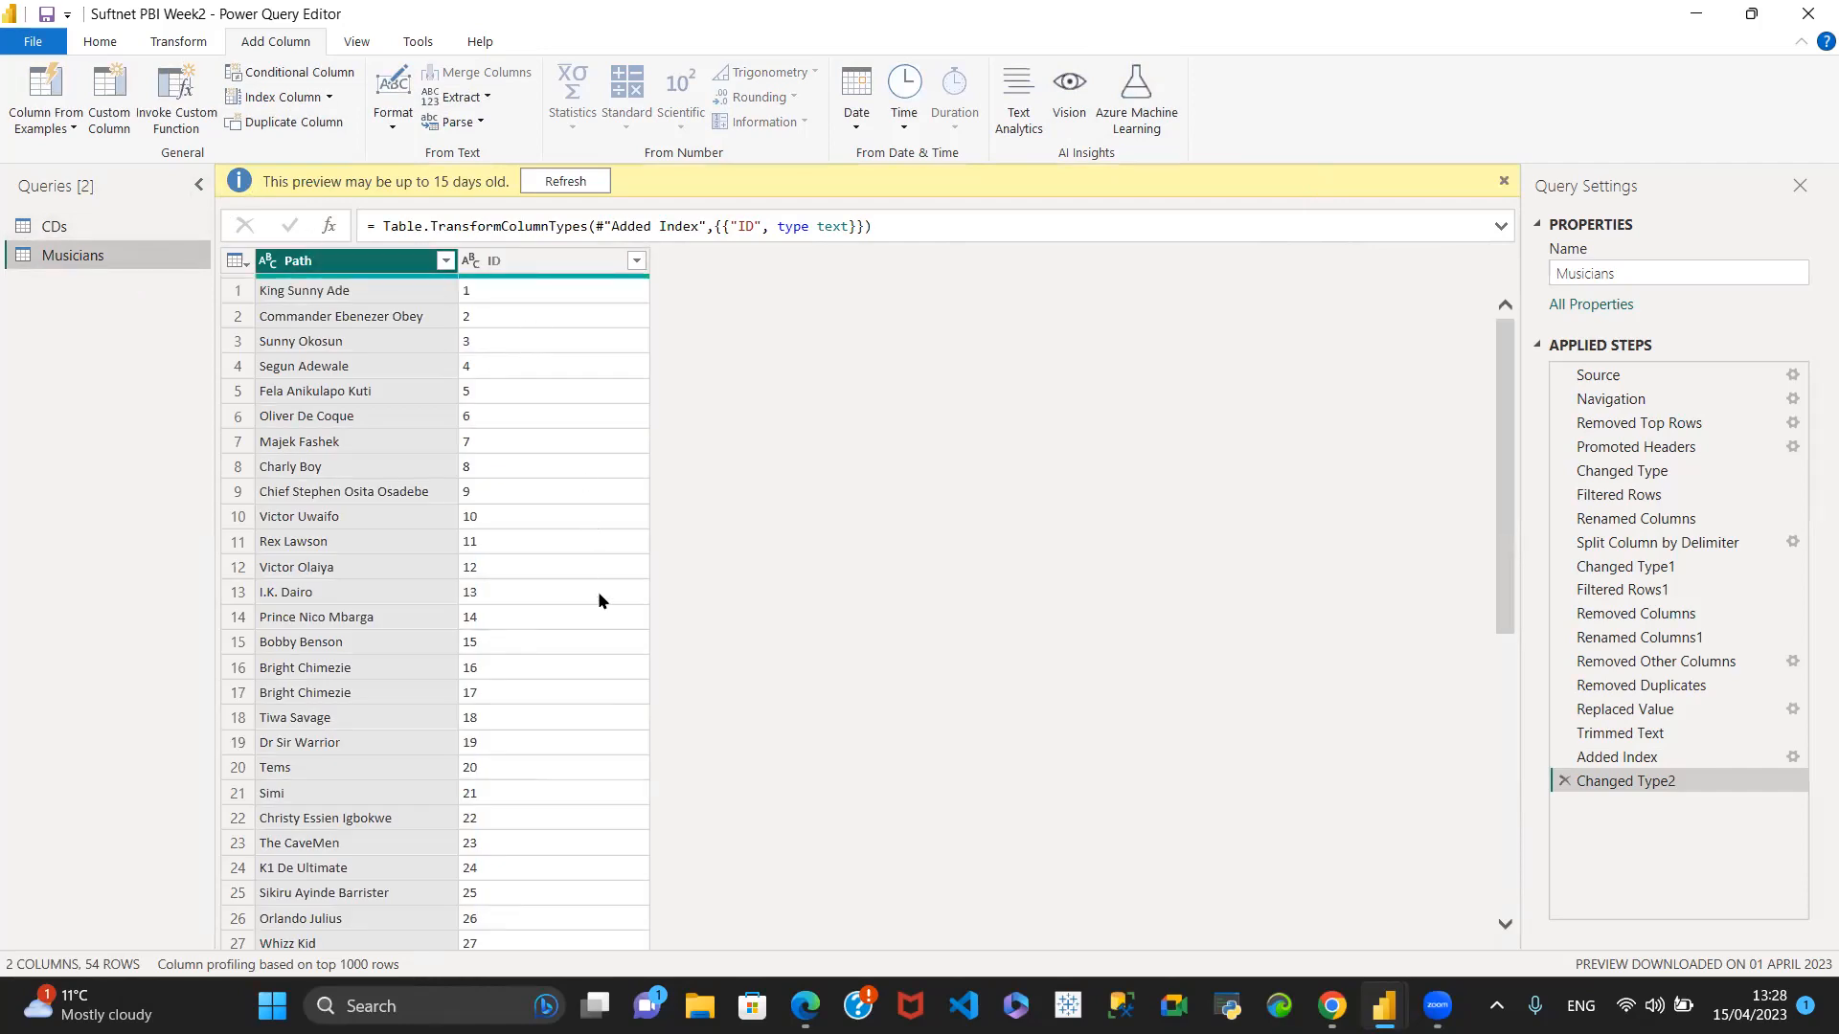
{"action": "left_click", "coordinate": [96, 228]}
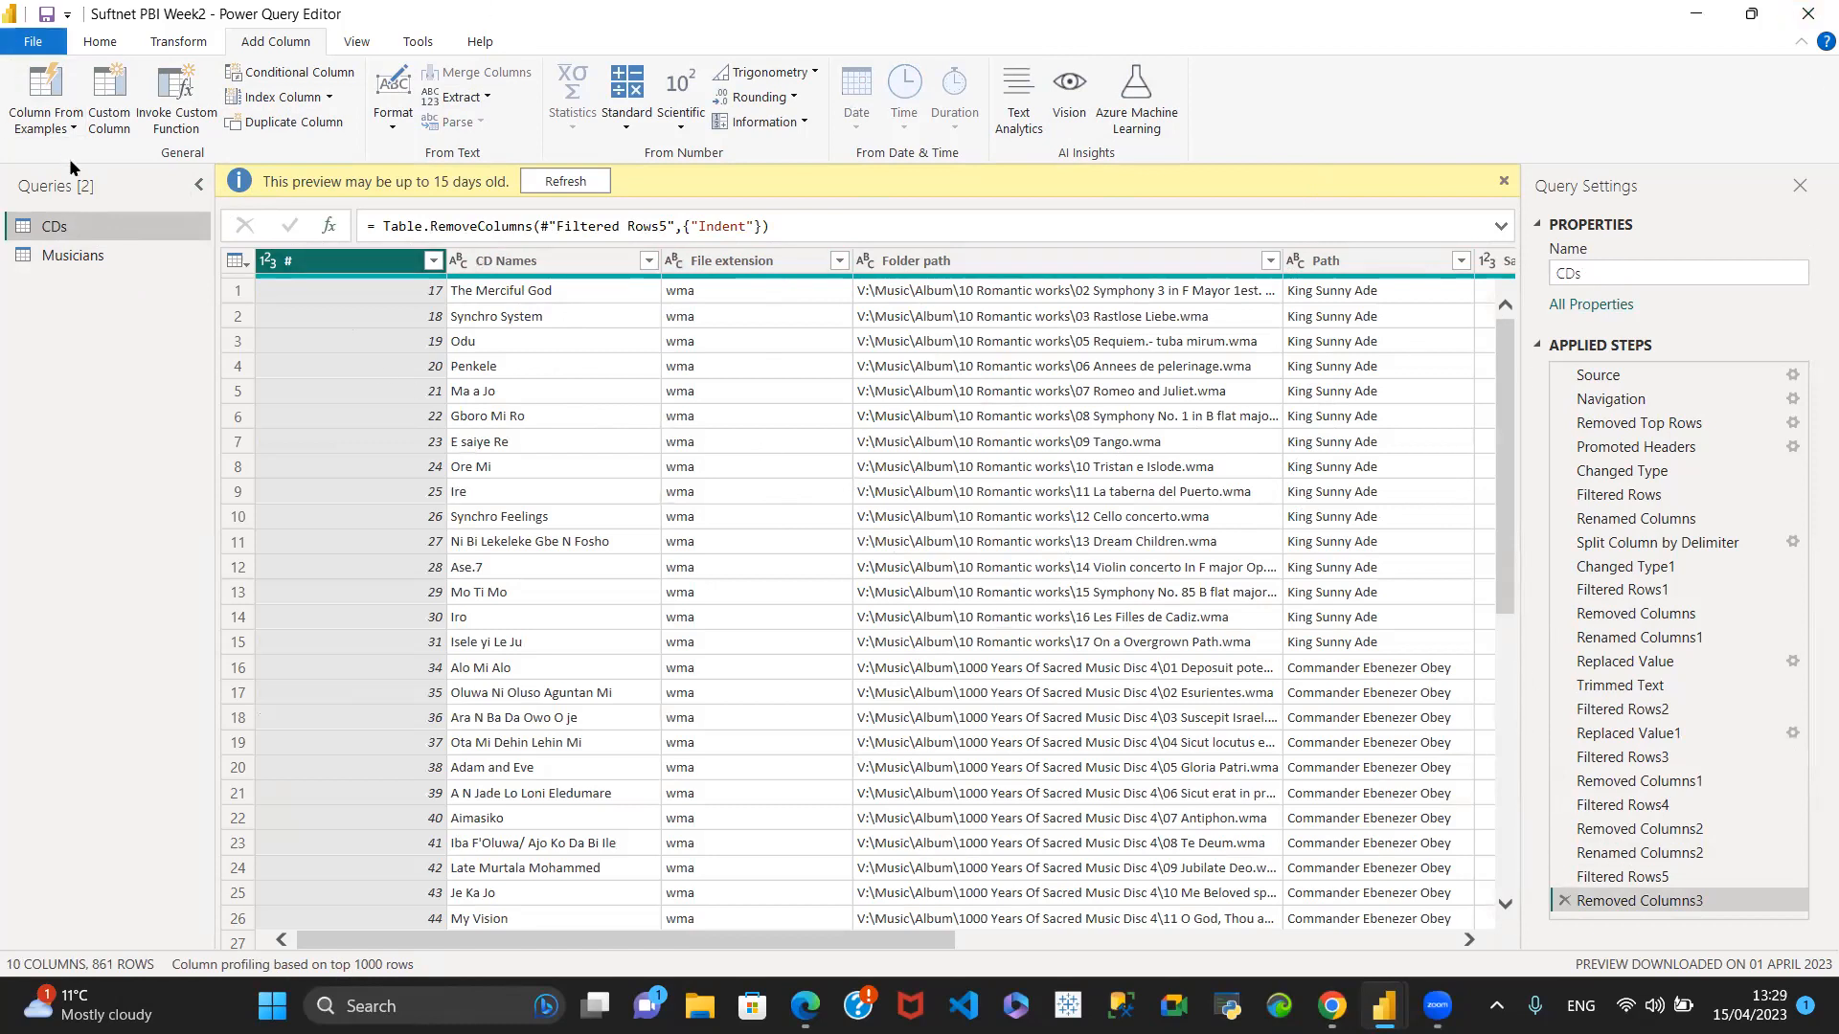
{"action": "left_click", "coordinate": [57, 261]}
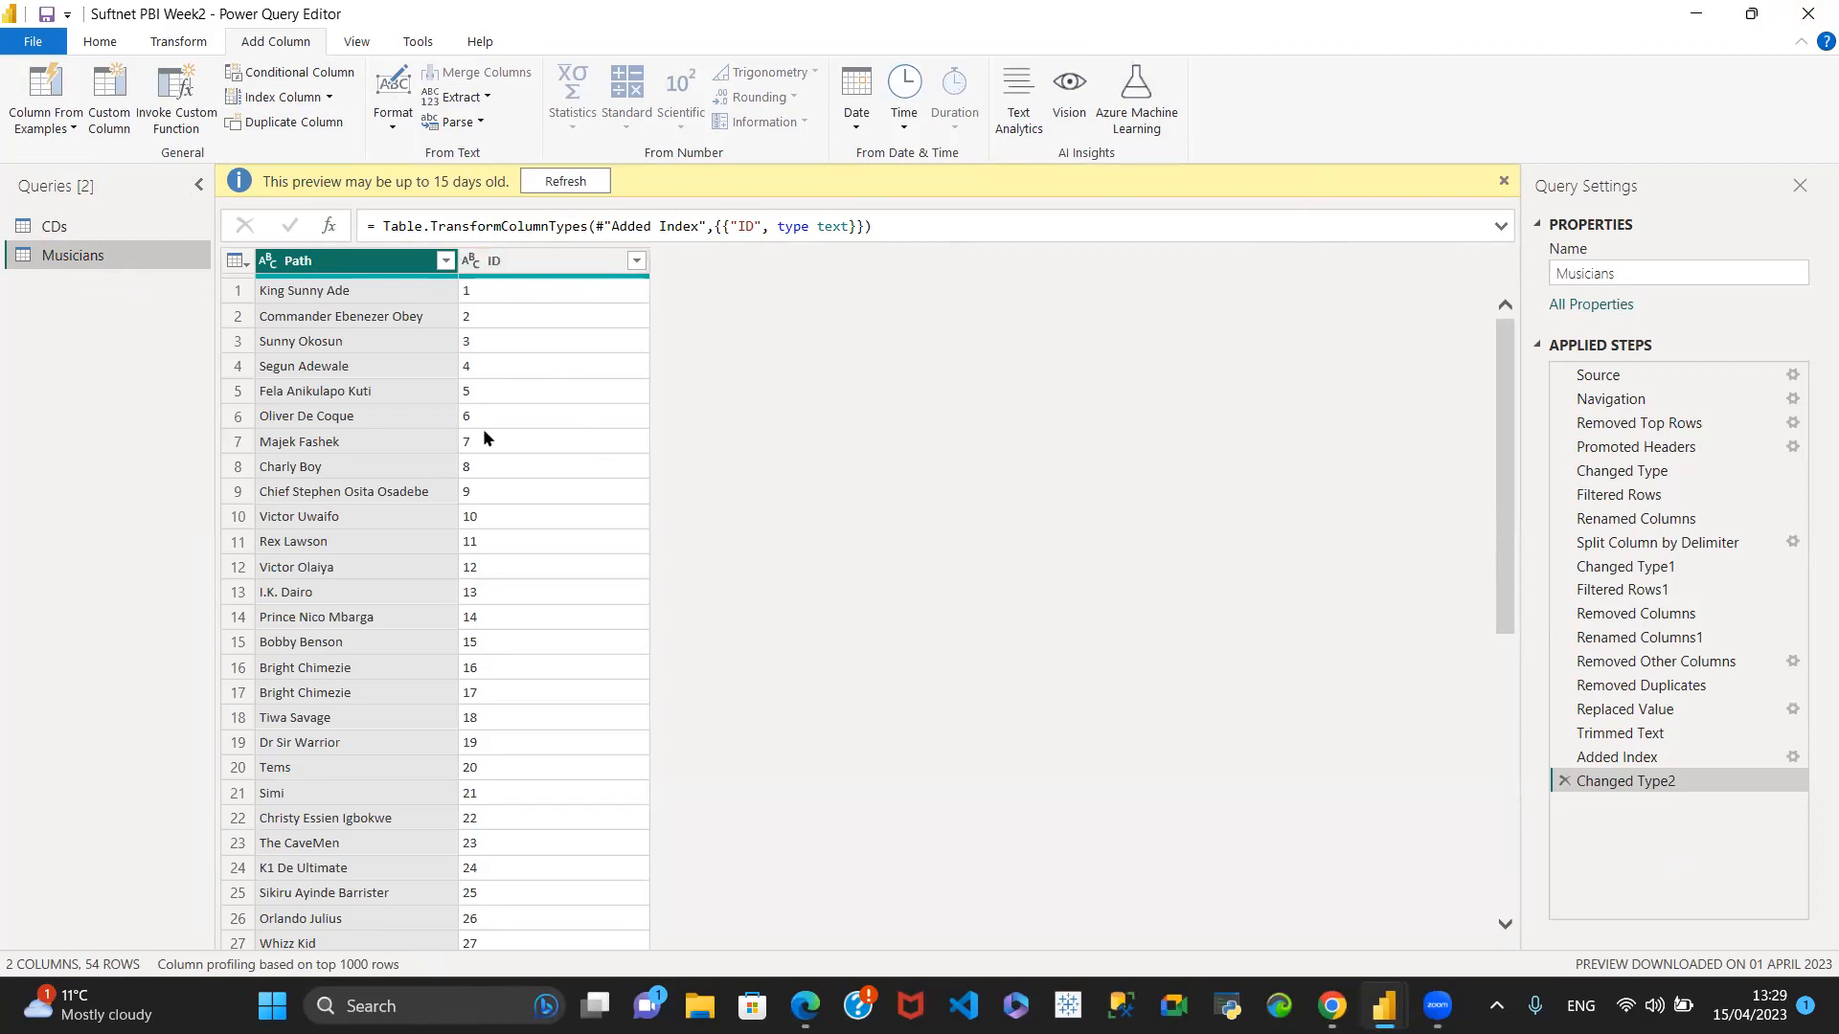
{"action": "left_click", "coordinate": [54, 226]}
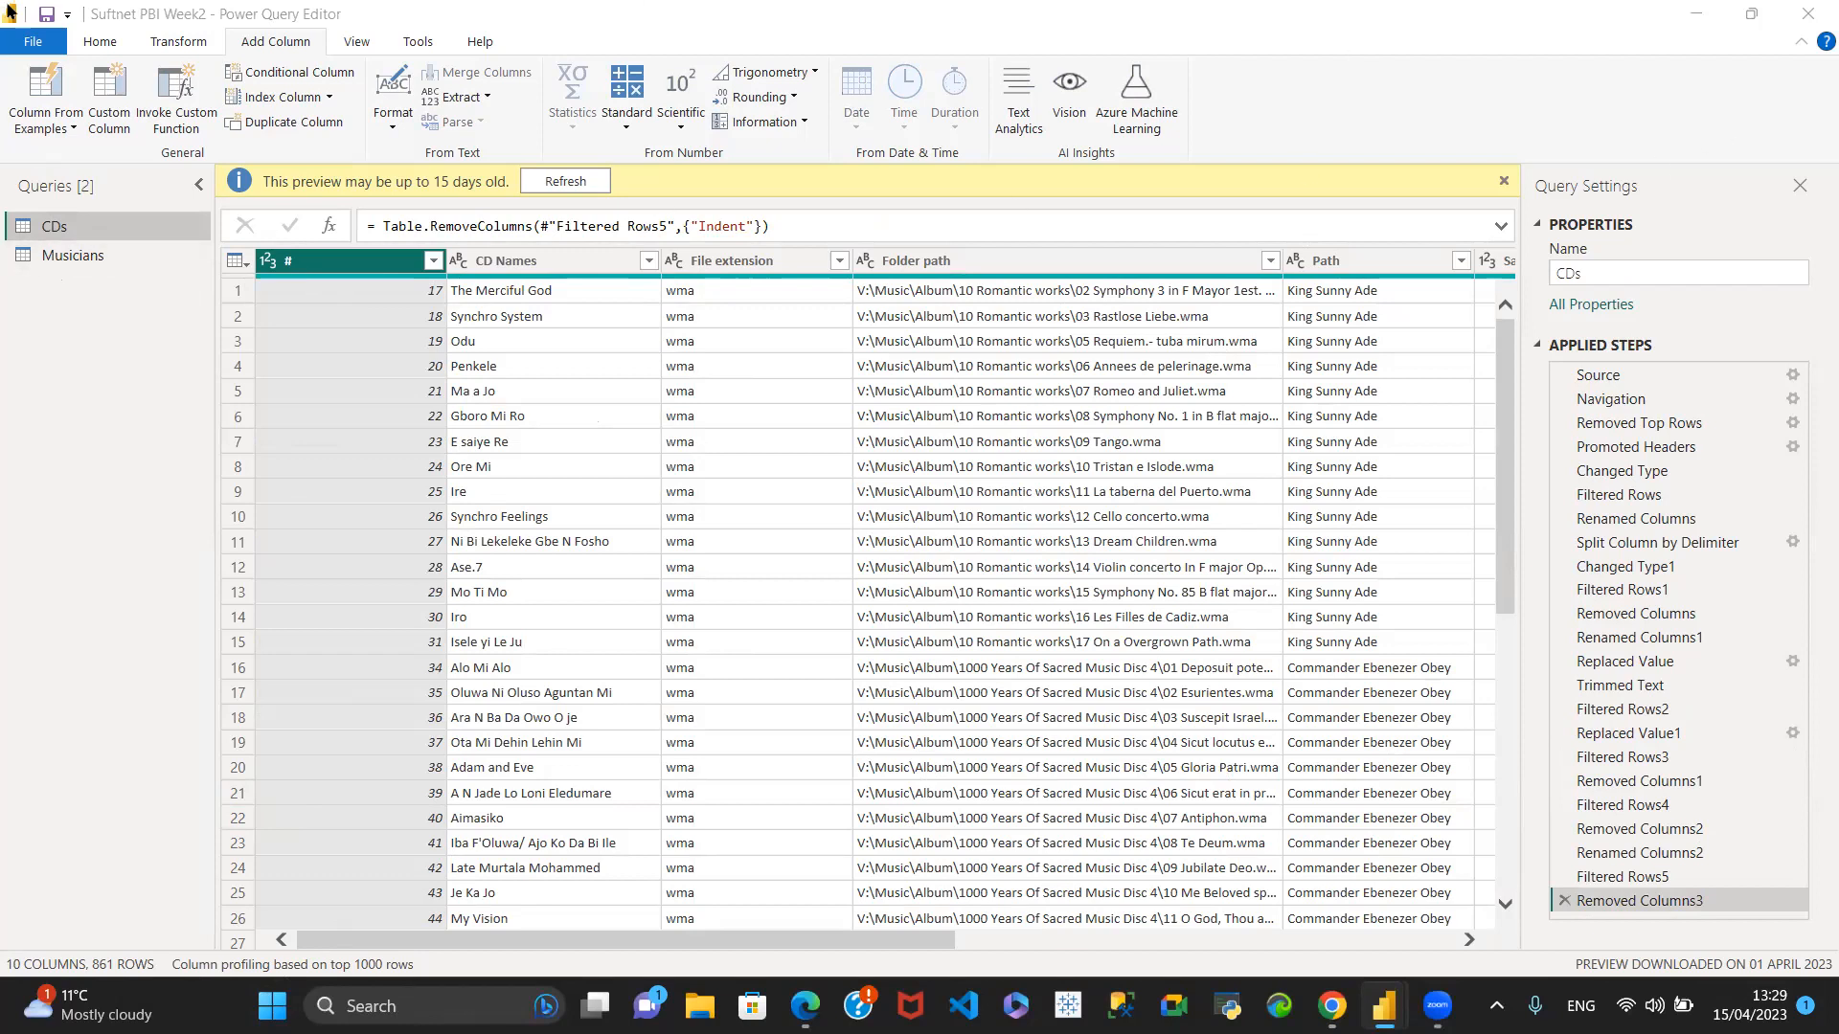
{"action": "left_click", "coordinate": [100, 43]}
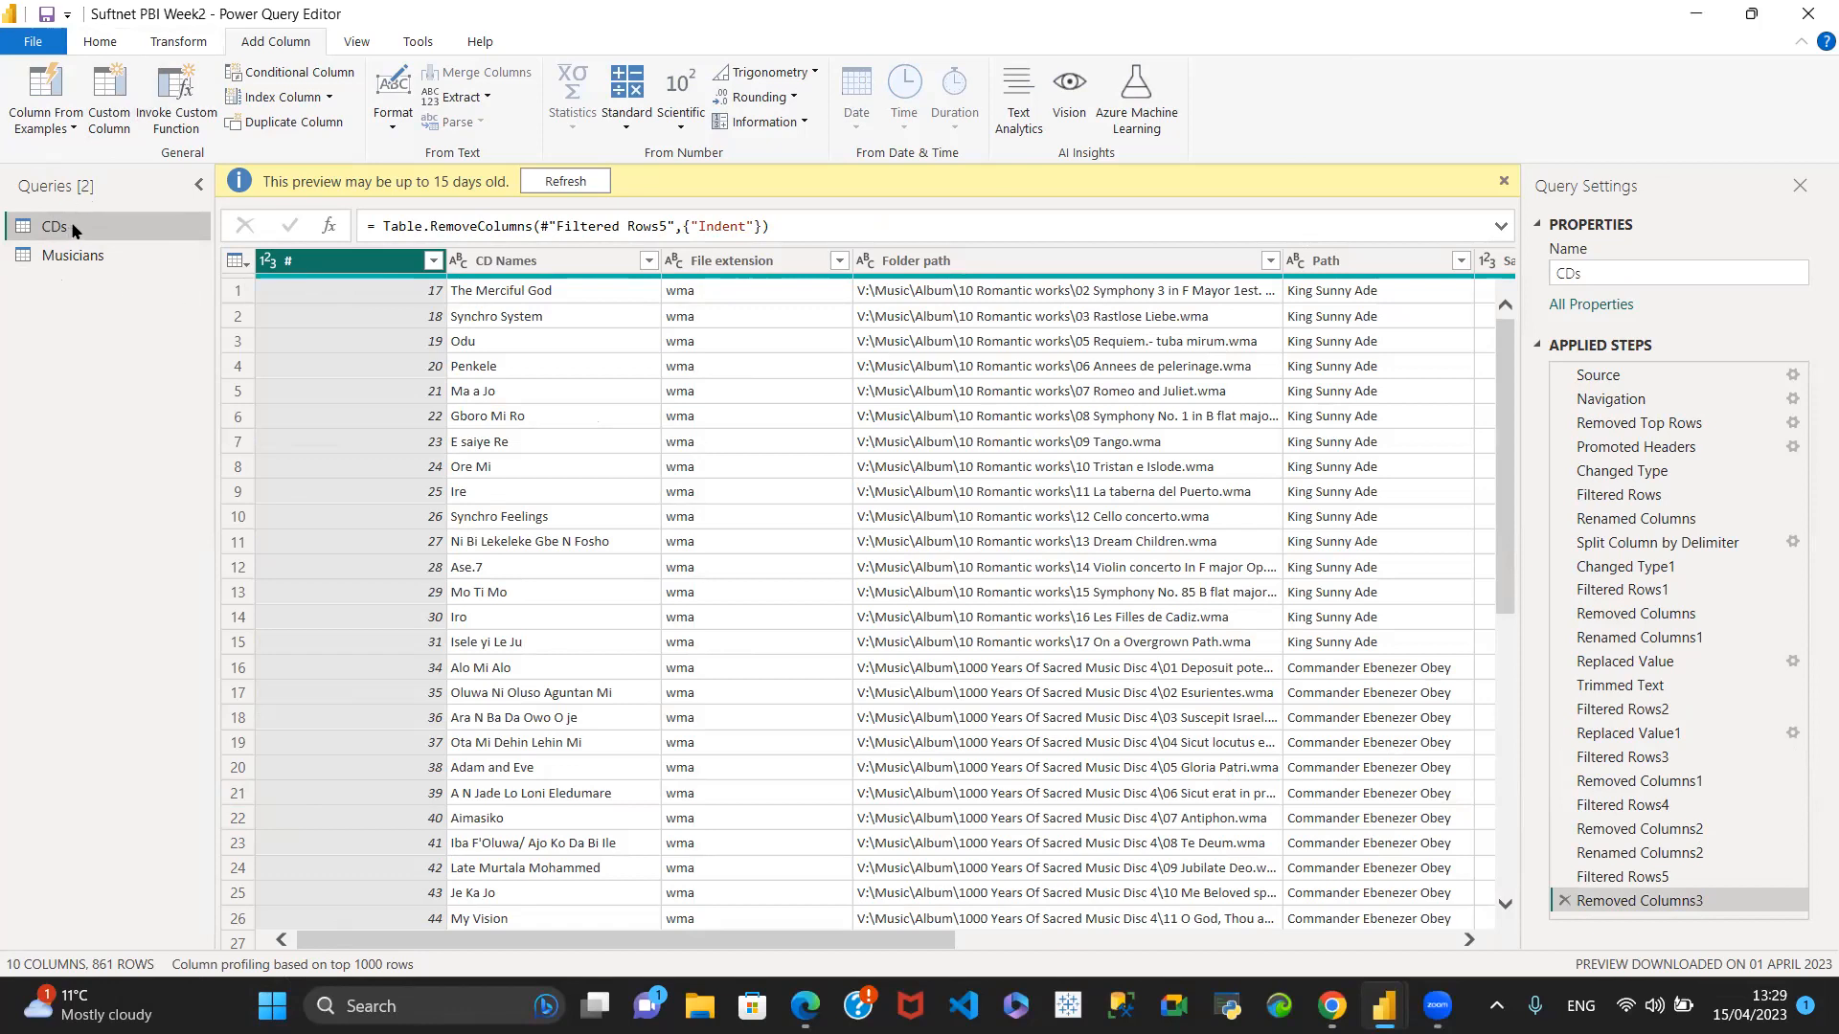
{"action": "left_click", "coordinate": [97, 43]}
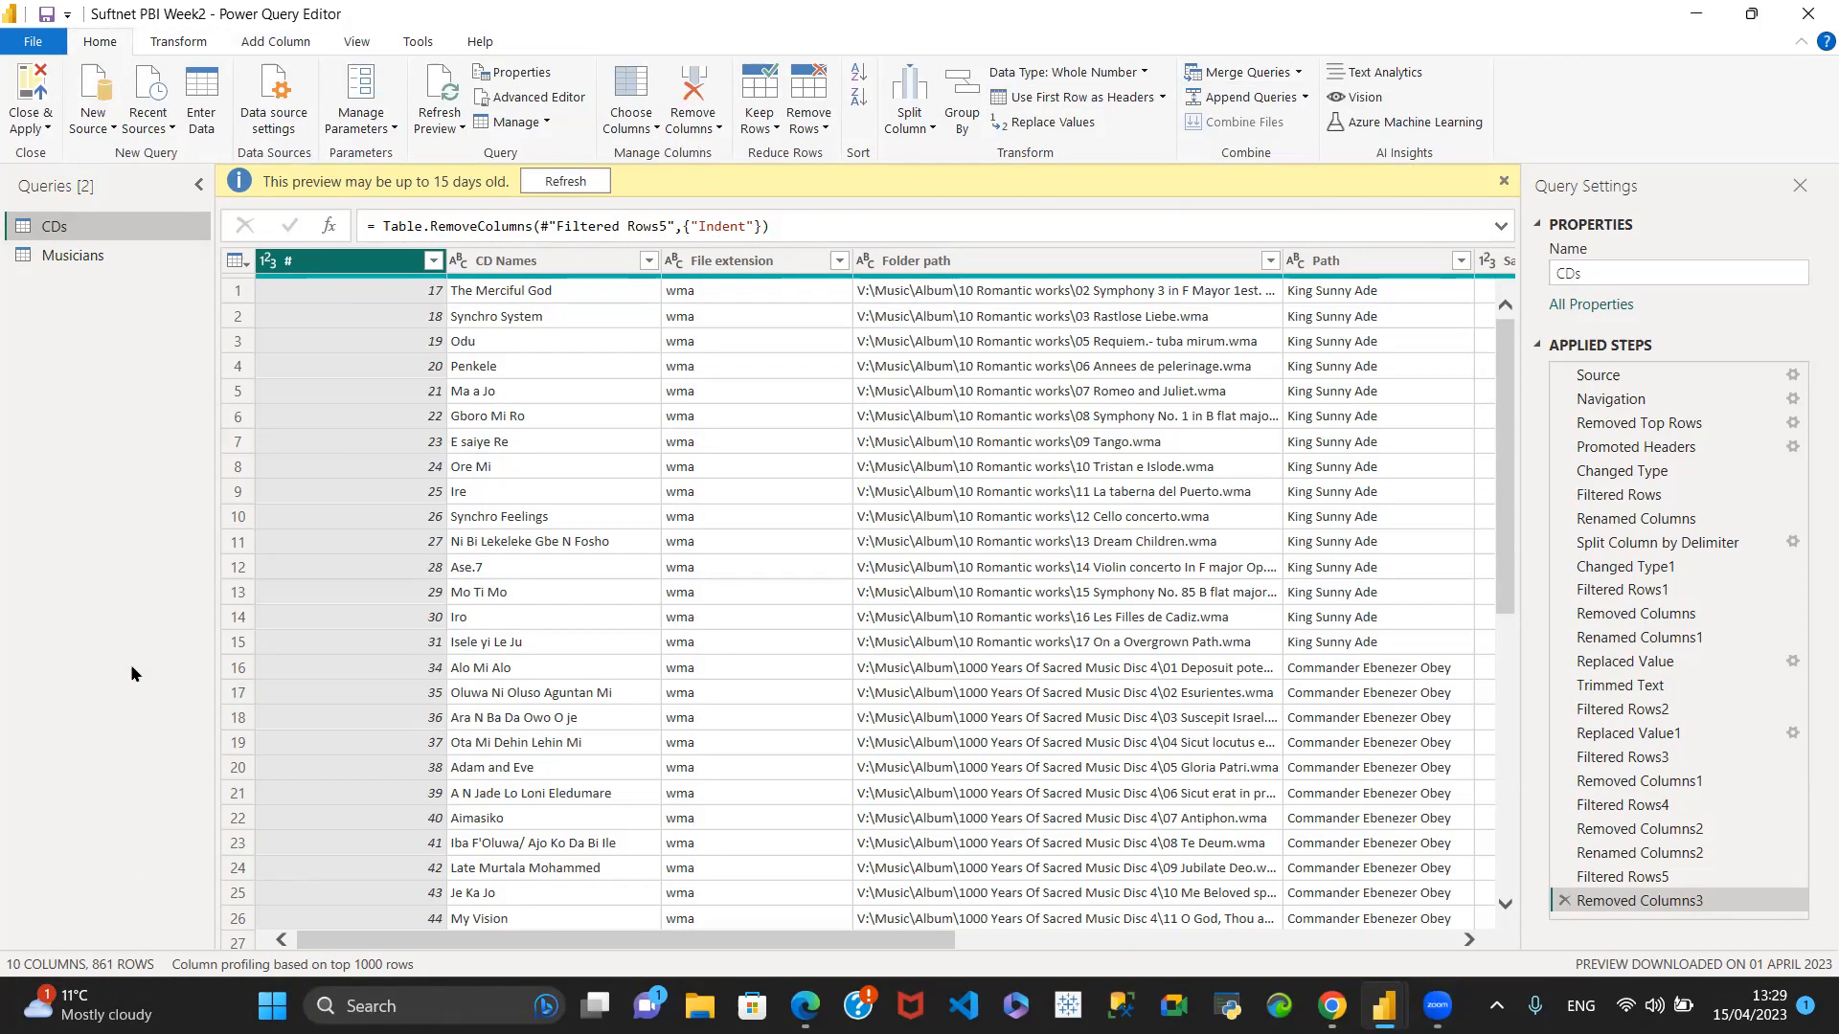
- Trim the Path column in the Musicians query and remove its duplicate values
{"action": "left_click", "coordinate": [104, 255]}
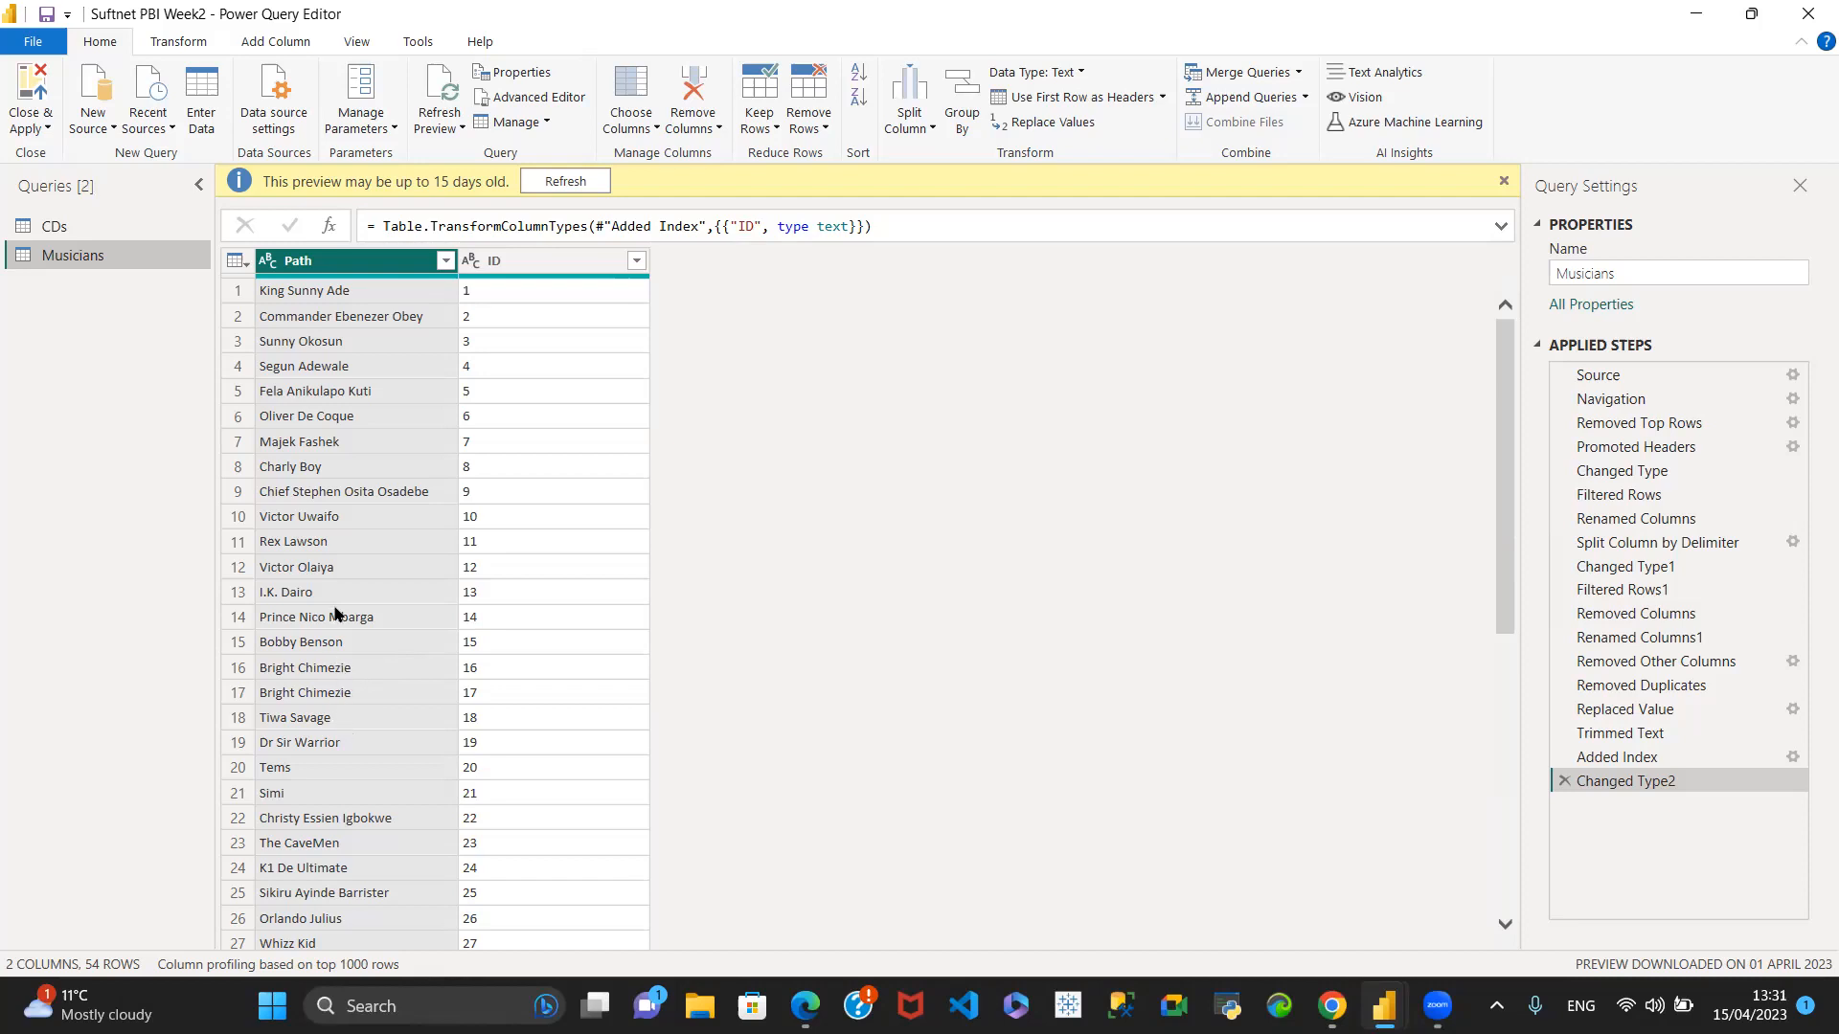
{"action": "right_click", "coordinate": [329, 266]}
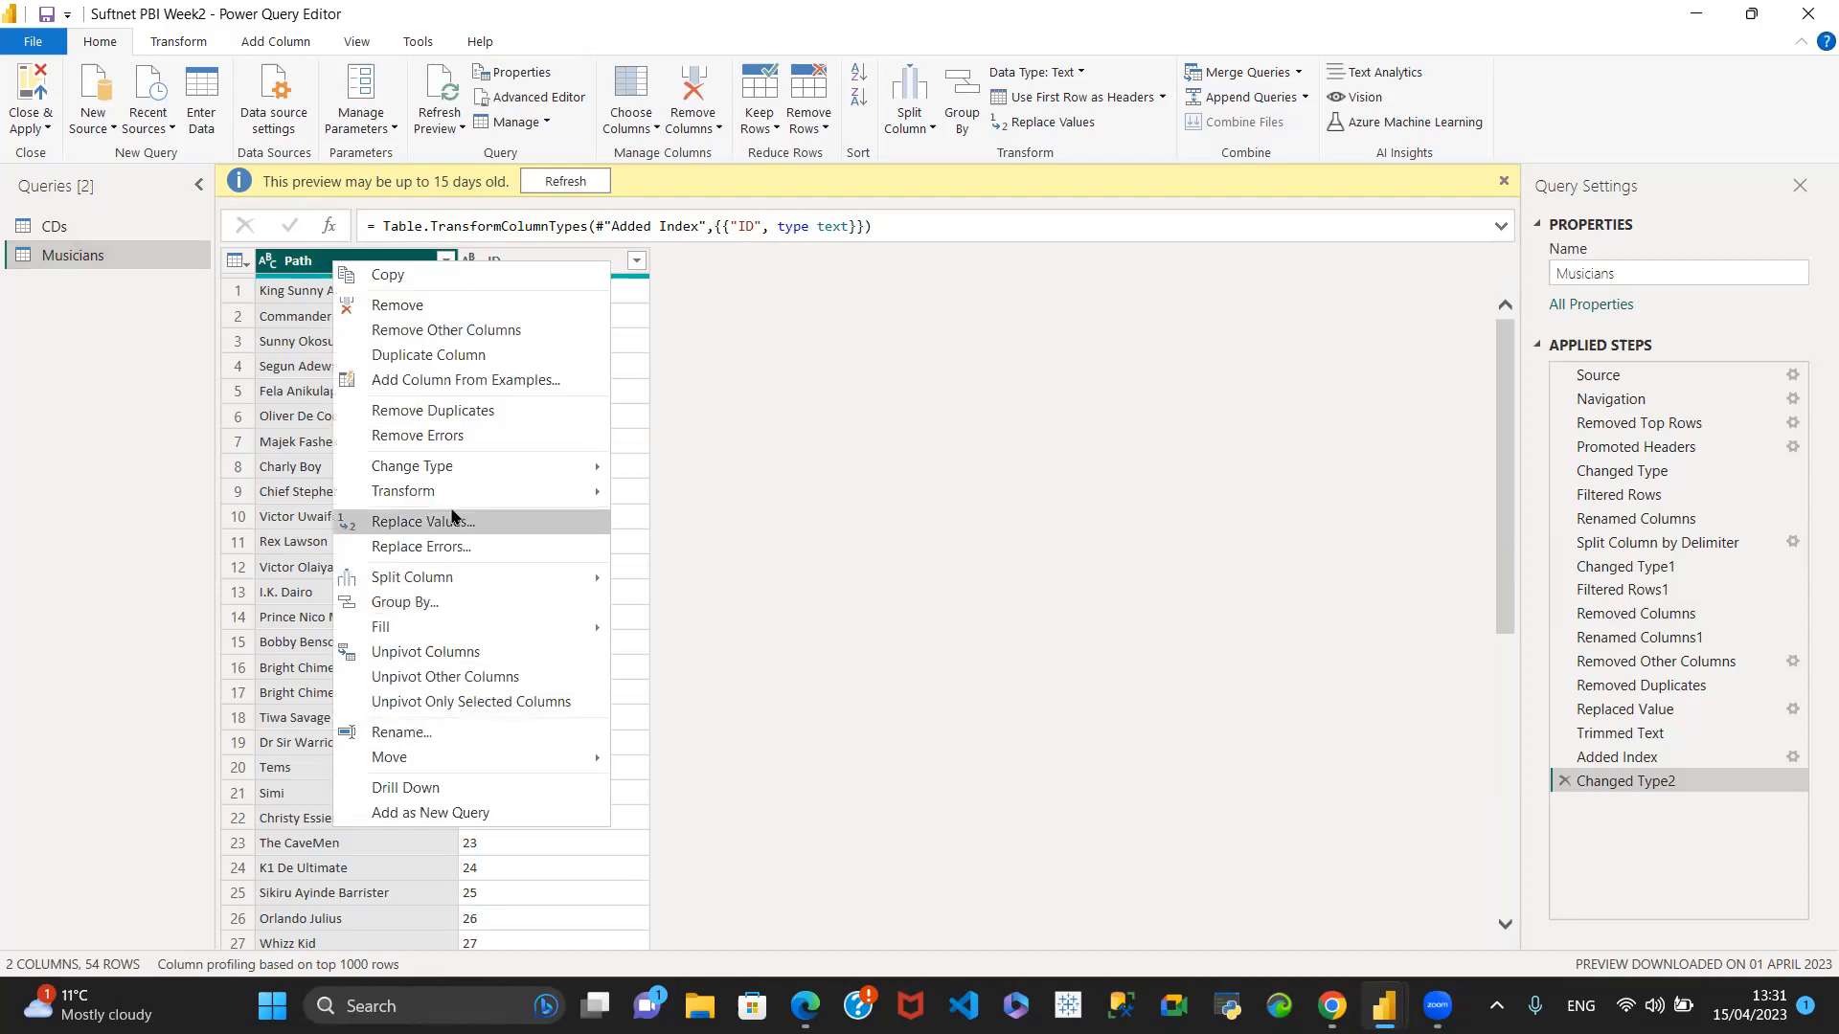
{"action": "mouse_move", "coordinate": [505, 500]}
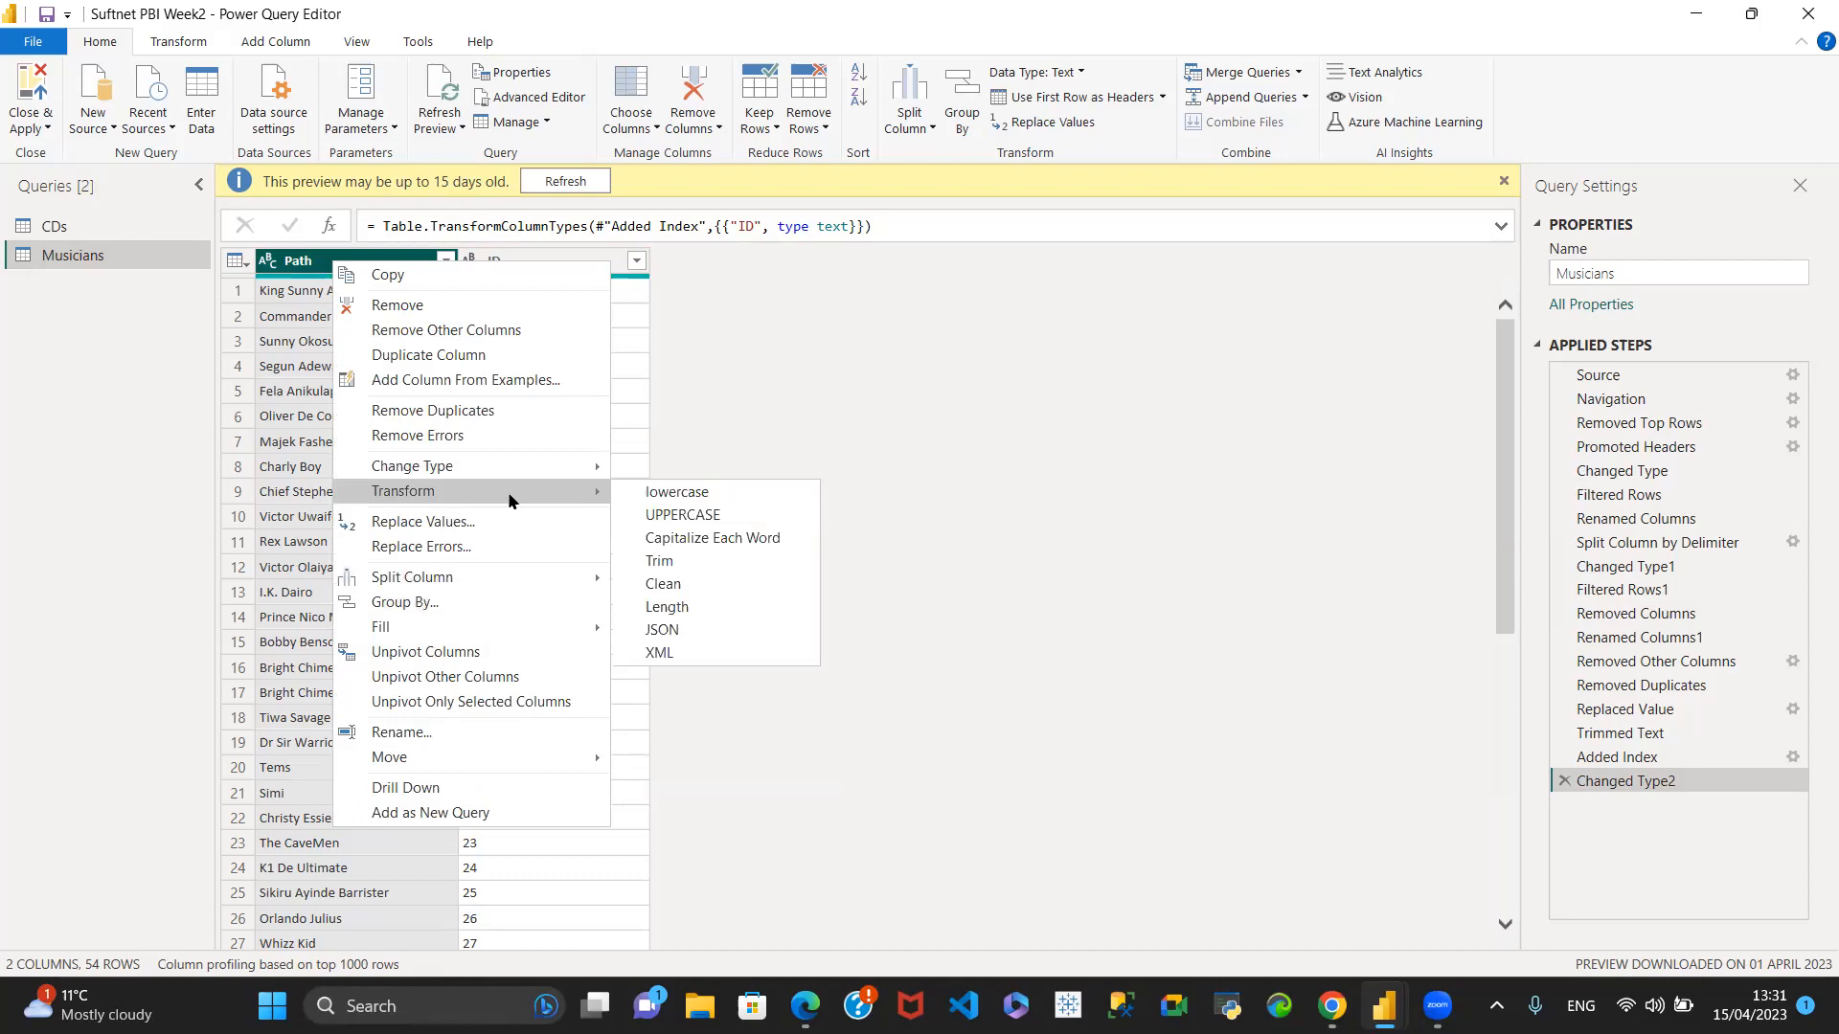
{"action": "left_click", "coordinate": [665, 566]}
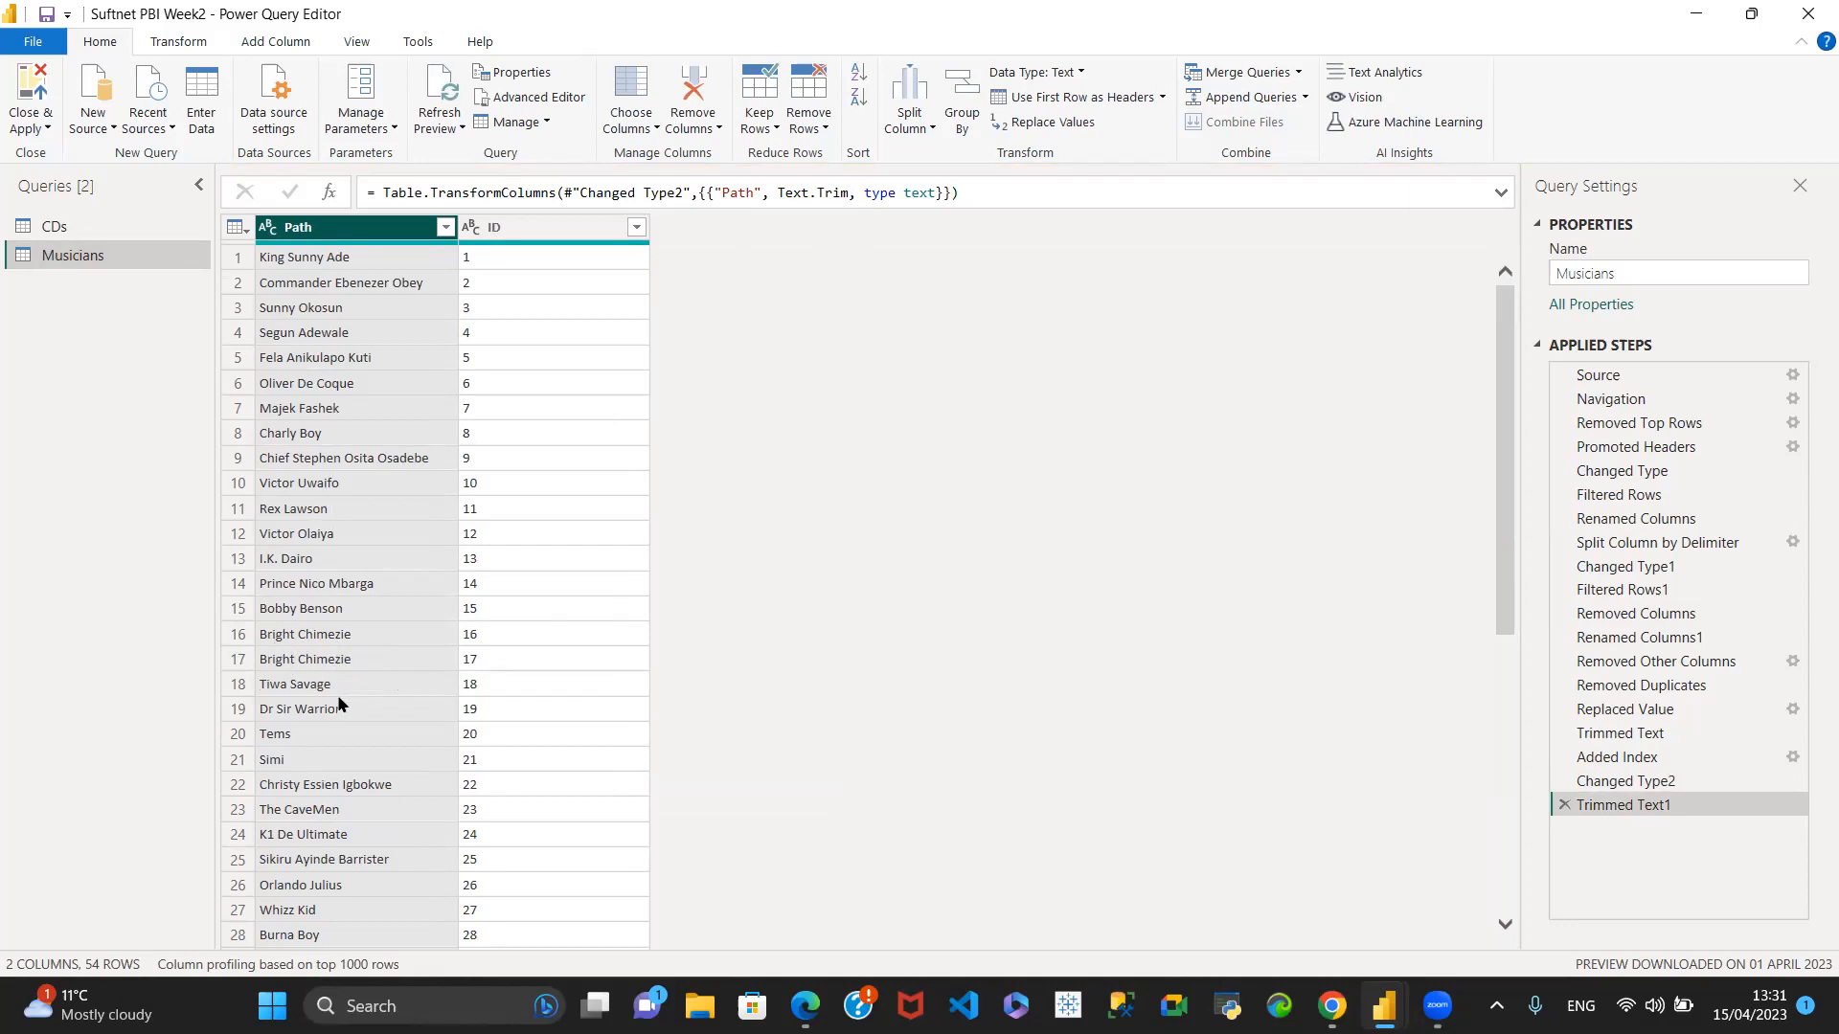
{"action": "right_click", "coordinate": [332, 236]}
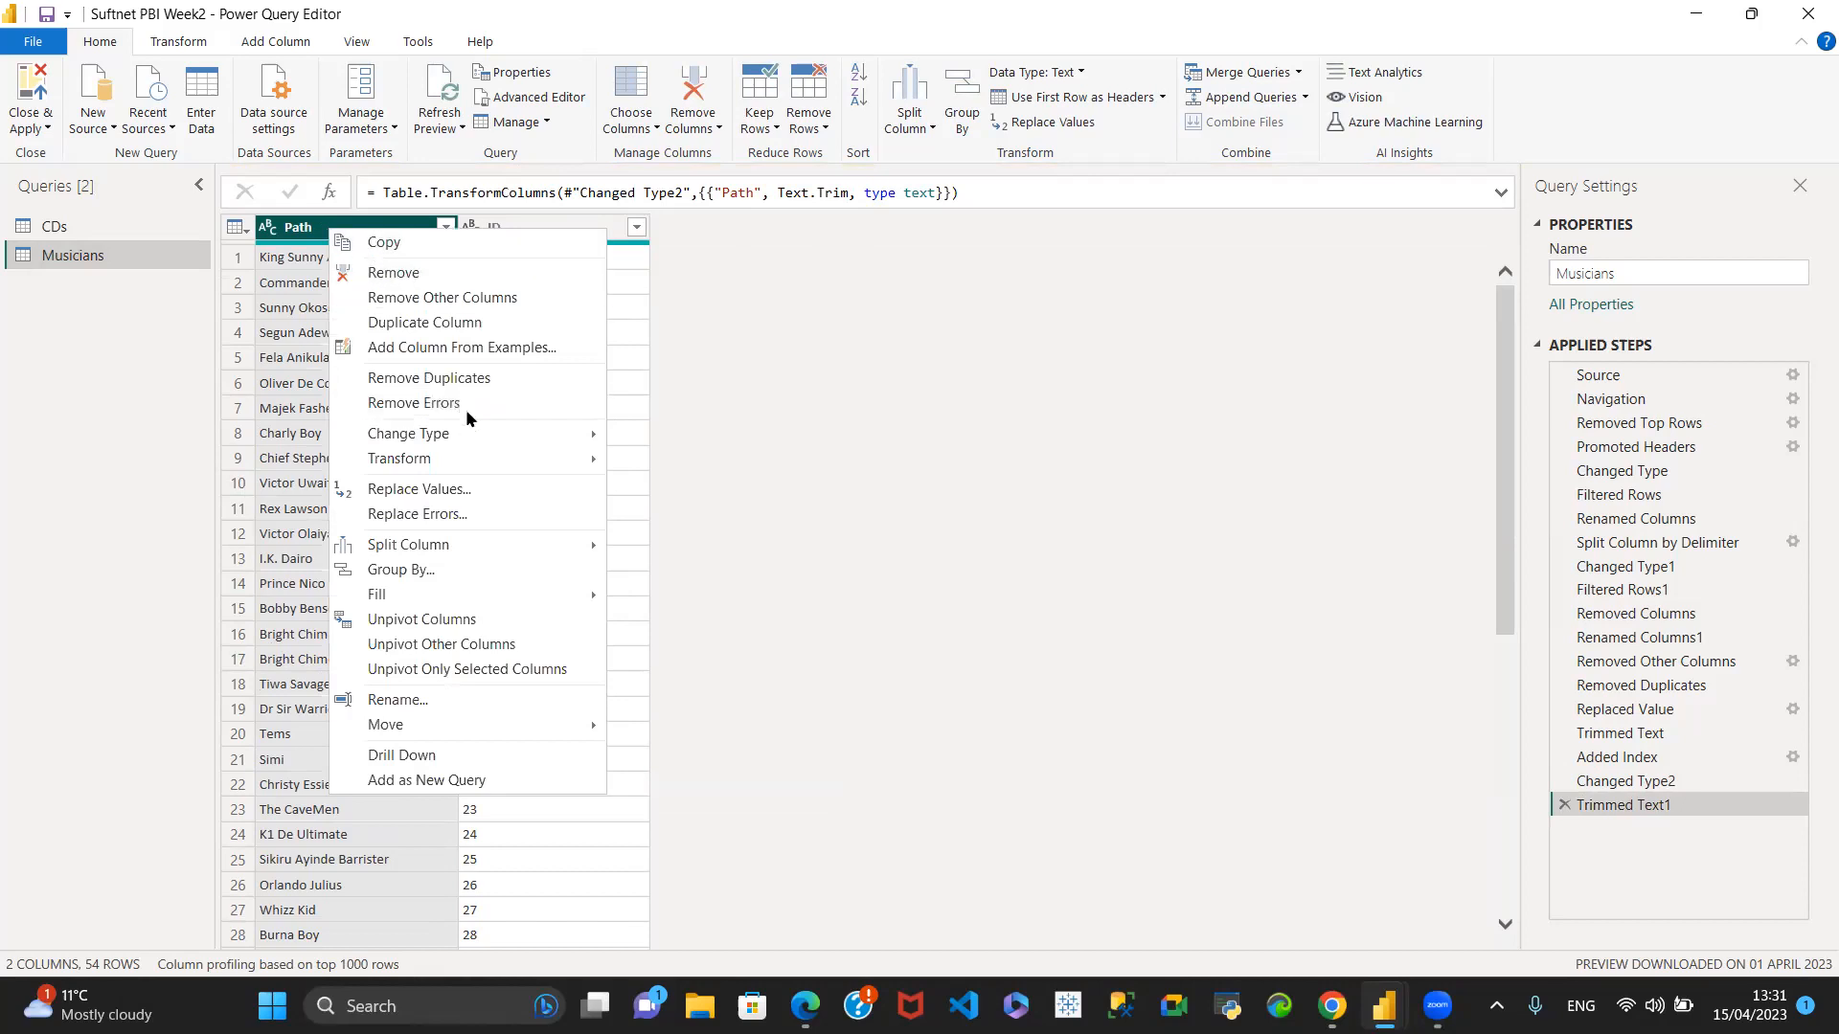
{"action": "left_click", "coordinate": [484, 379]}
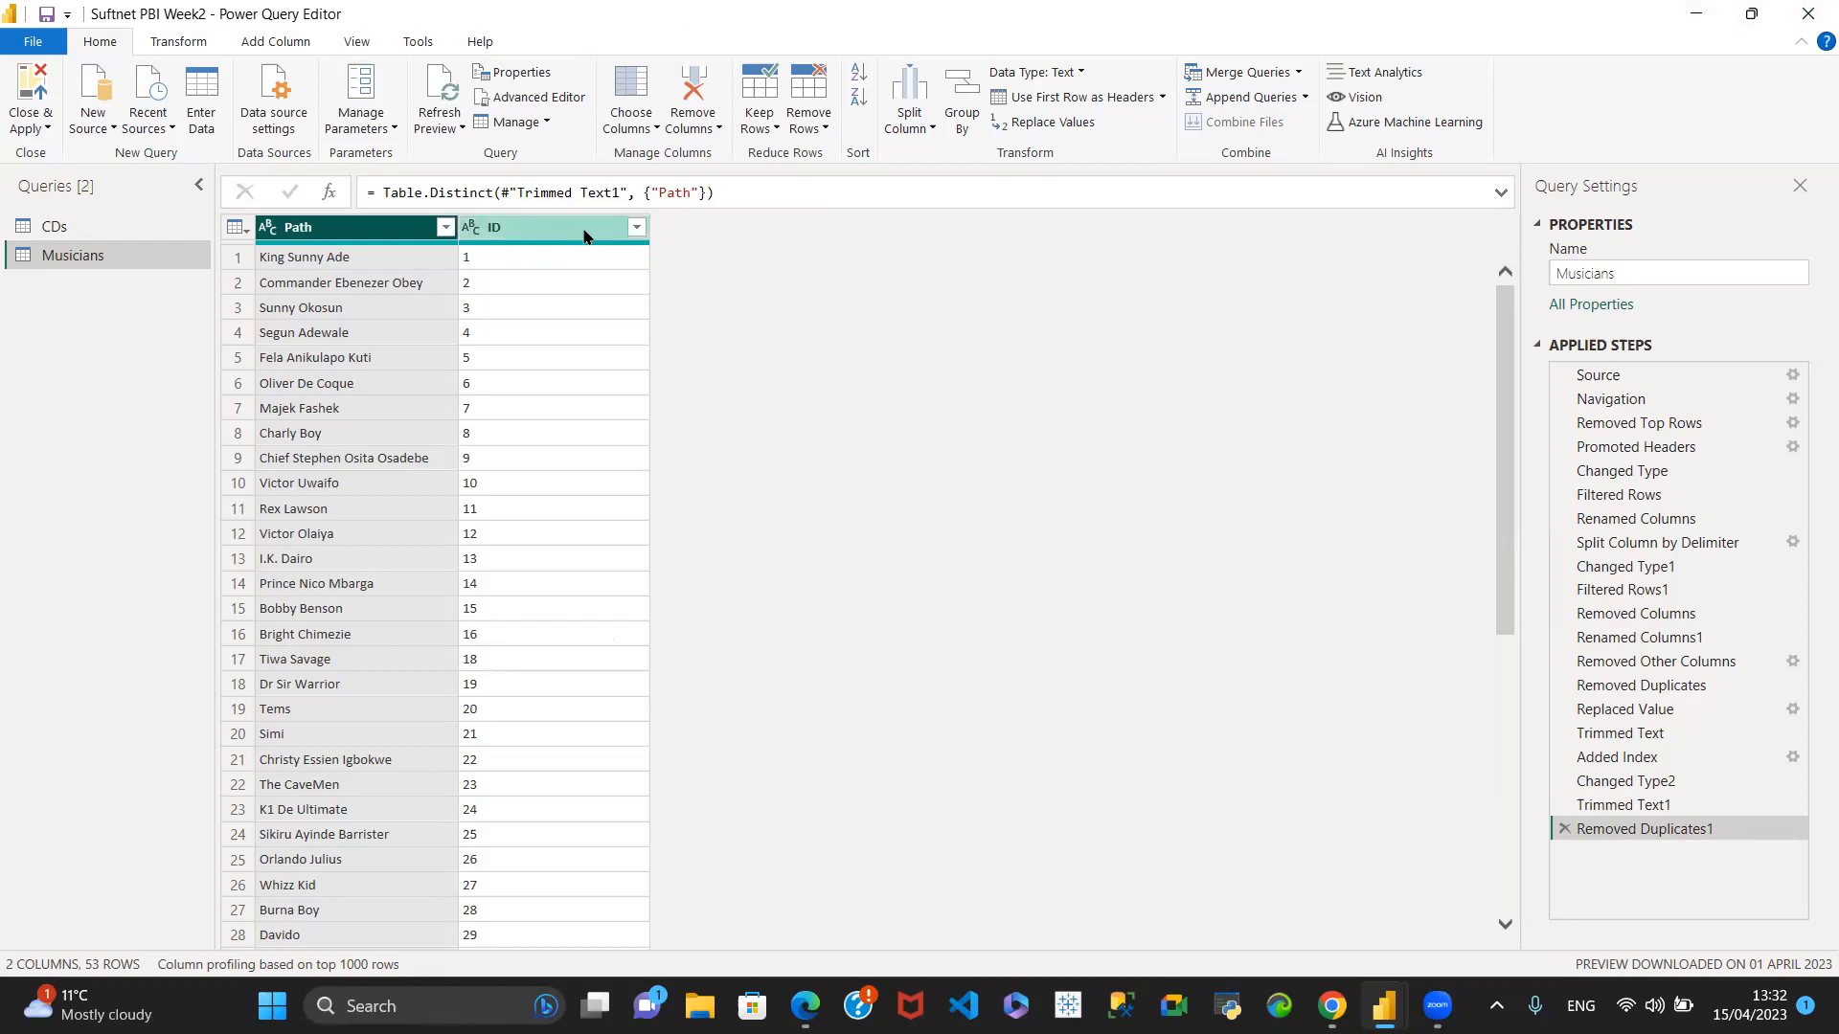
- Review the deduplicated Musicians list down to its last row and compare it with the CDs query
{"action": "left_click_drag", "start_coordinate": [44, 255], "coordinate": [360, 385]}
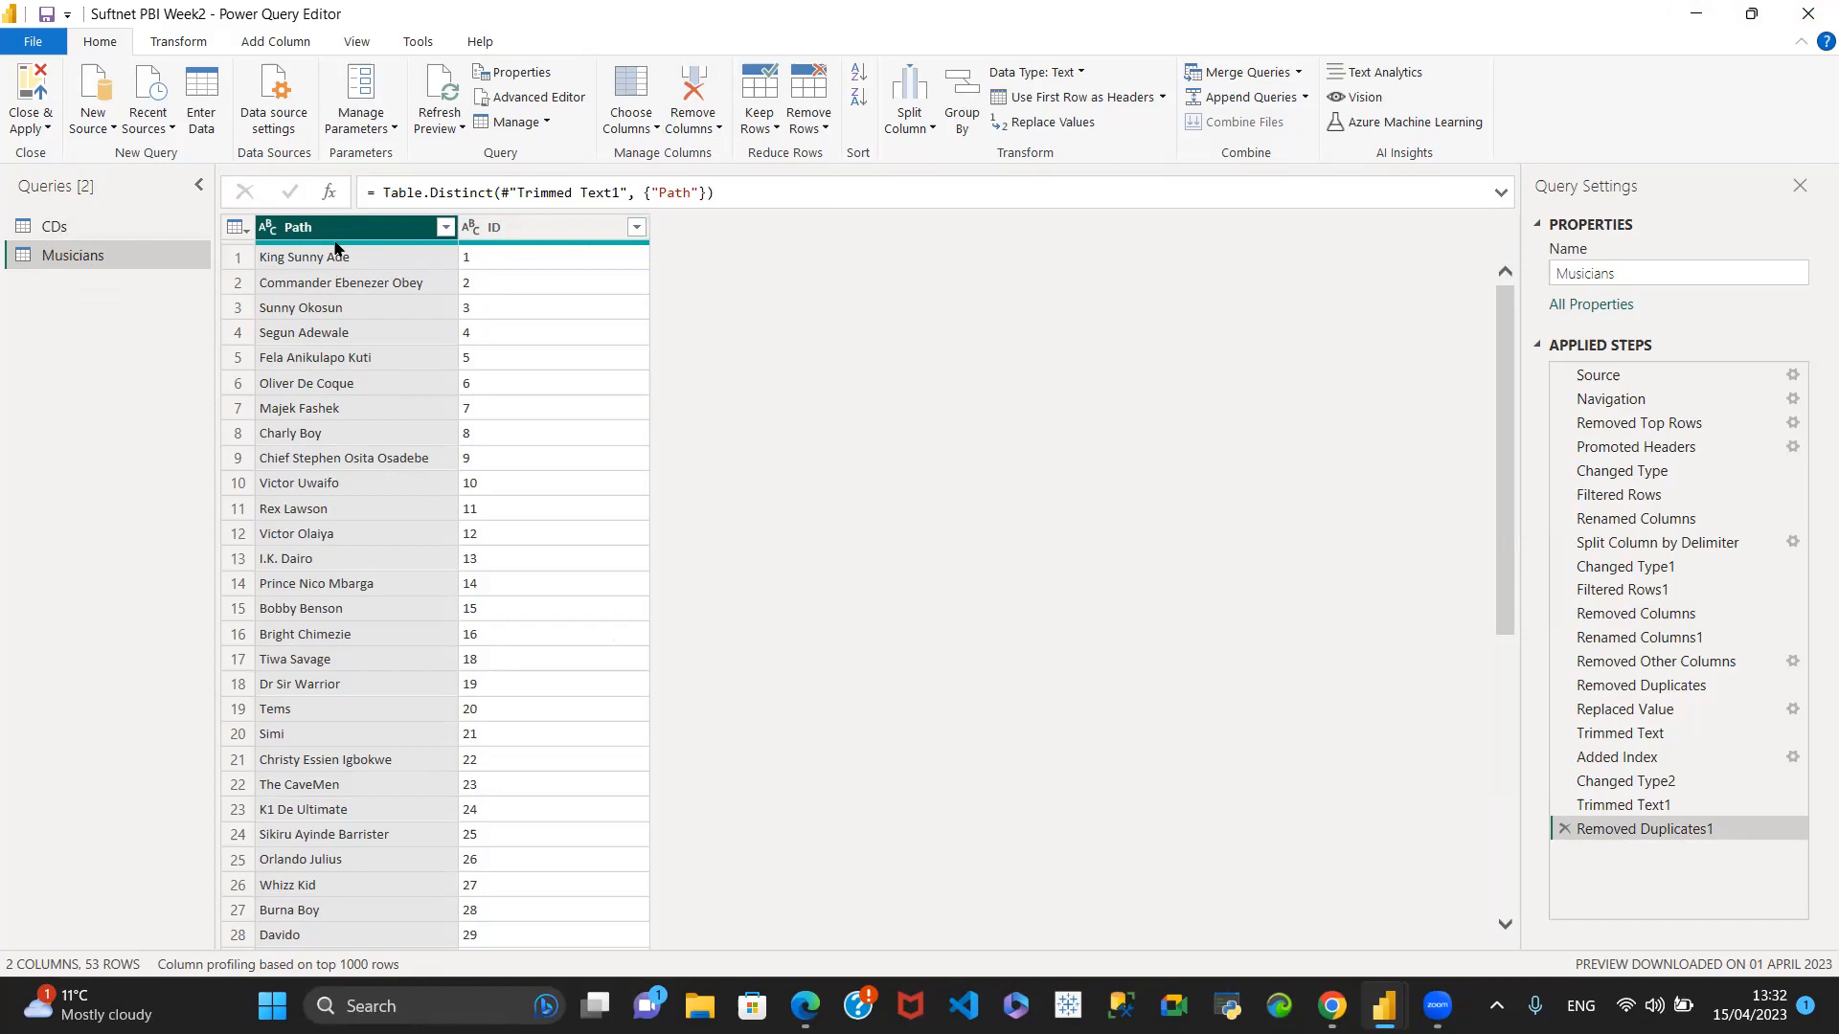
{"action": "mouse_move", "coordinate": [337, 252]}
{"action": "left_click", "coordinate": [80, 221]}
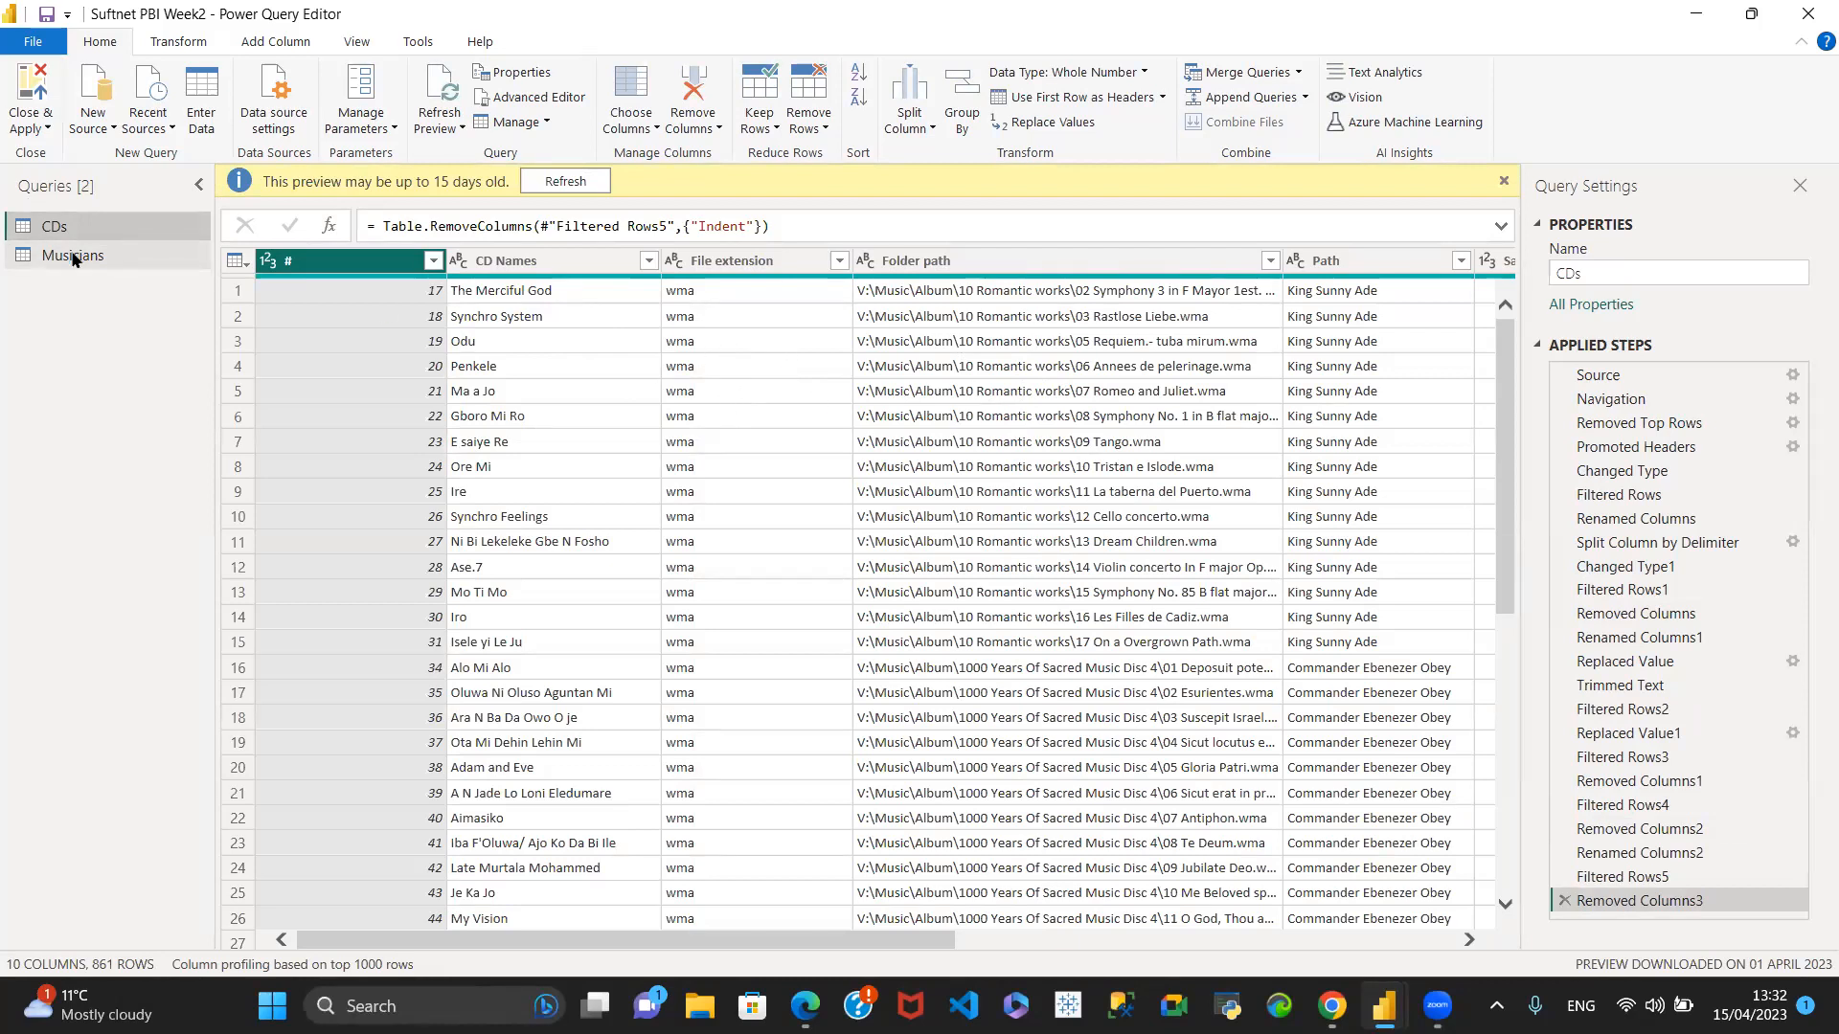
{"action": "left_click", "coordinate": [136, 255]}
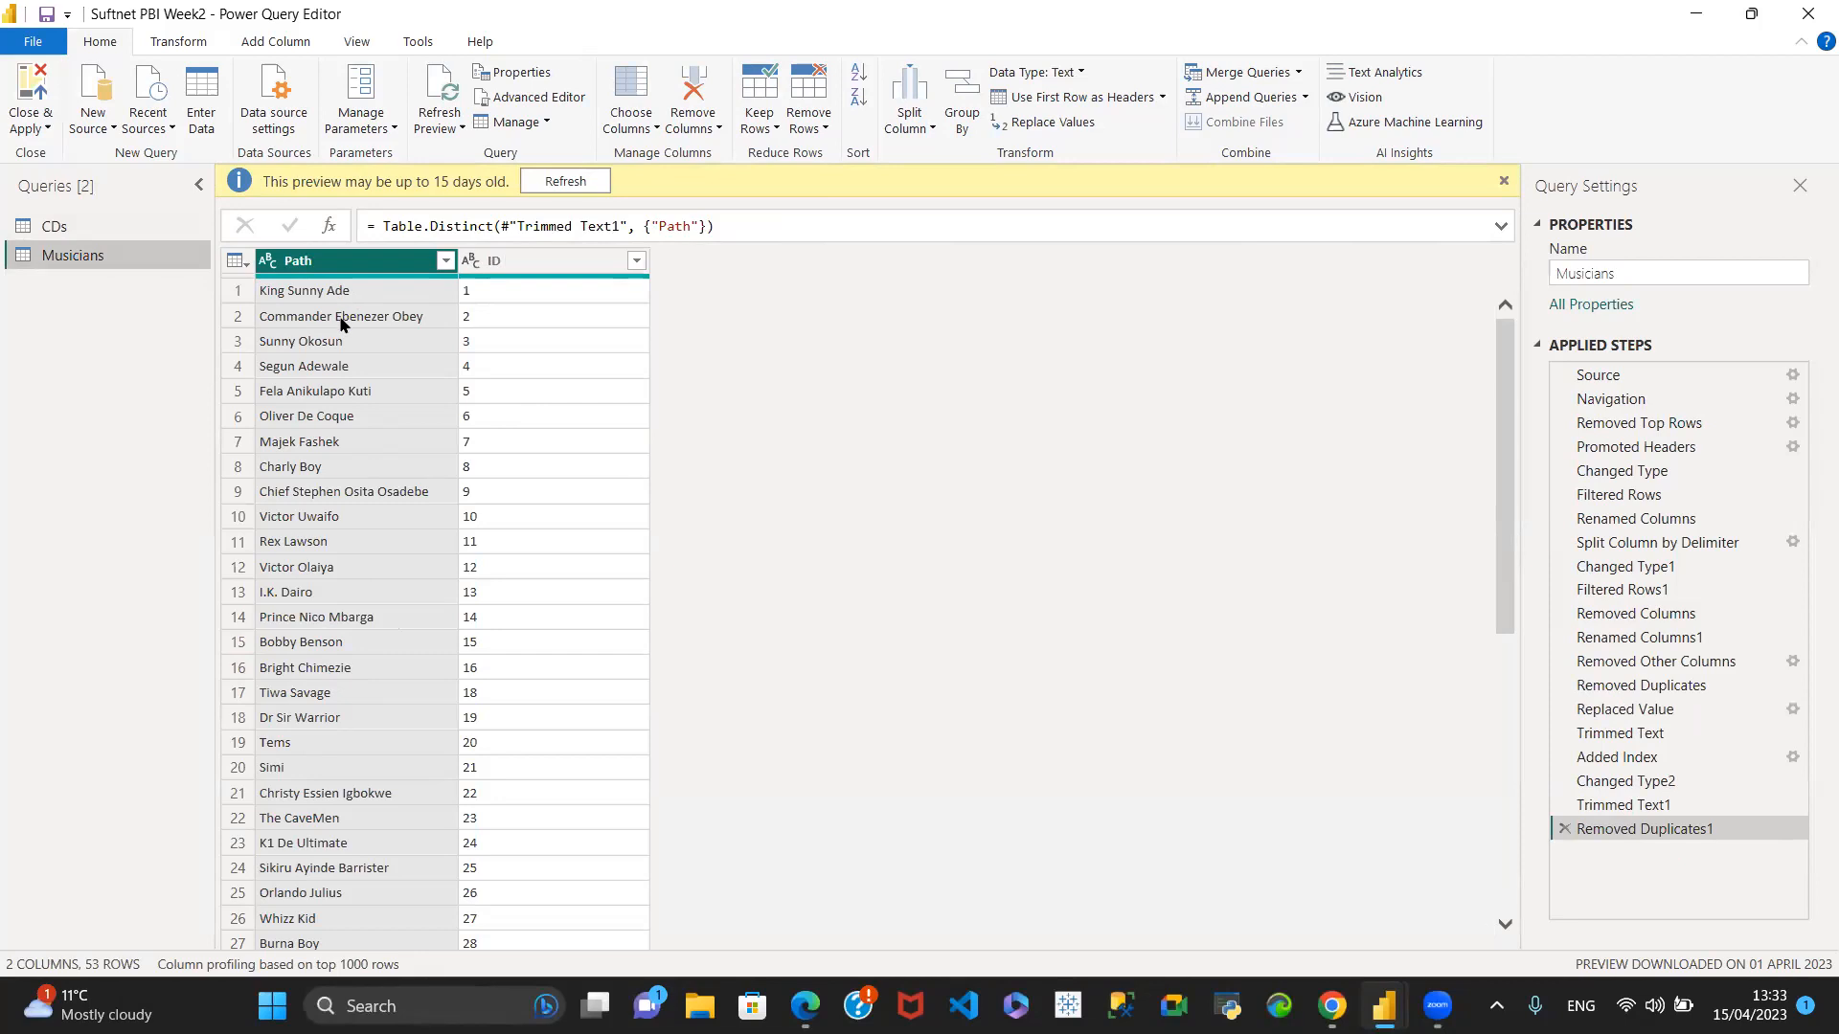
{"action": "scroll", "coordinate": [345, 446], "scroll_direction": "down", "scroll_amount": 9}
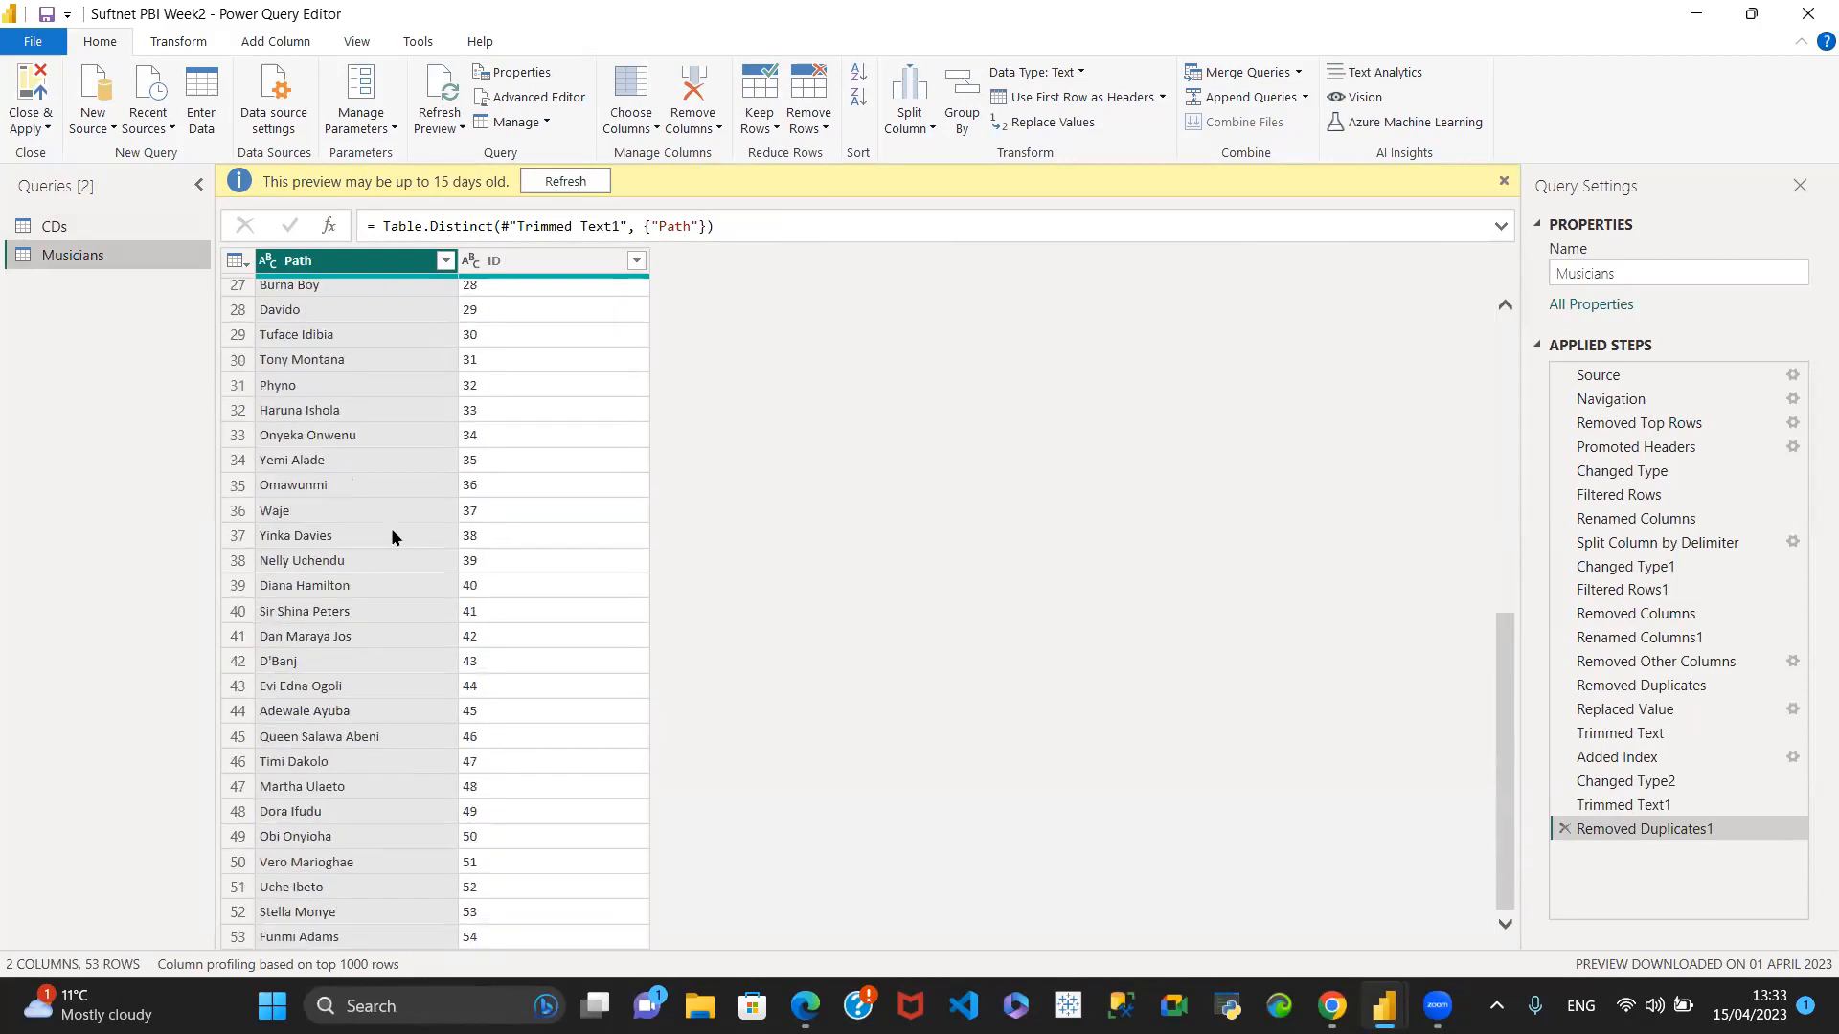
{"action": "scroll", "coordinate": [403, 522], "scroll_direction": "up", "scroll_amount": 9}
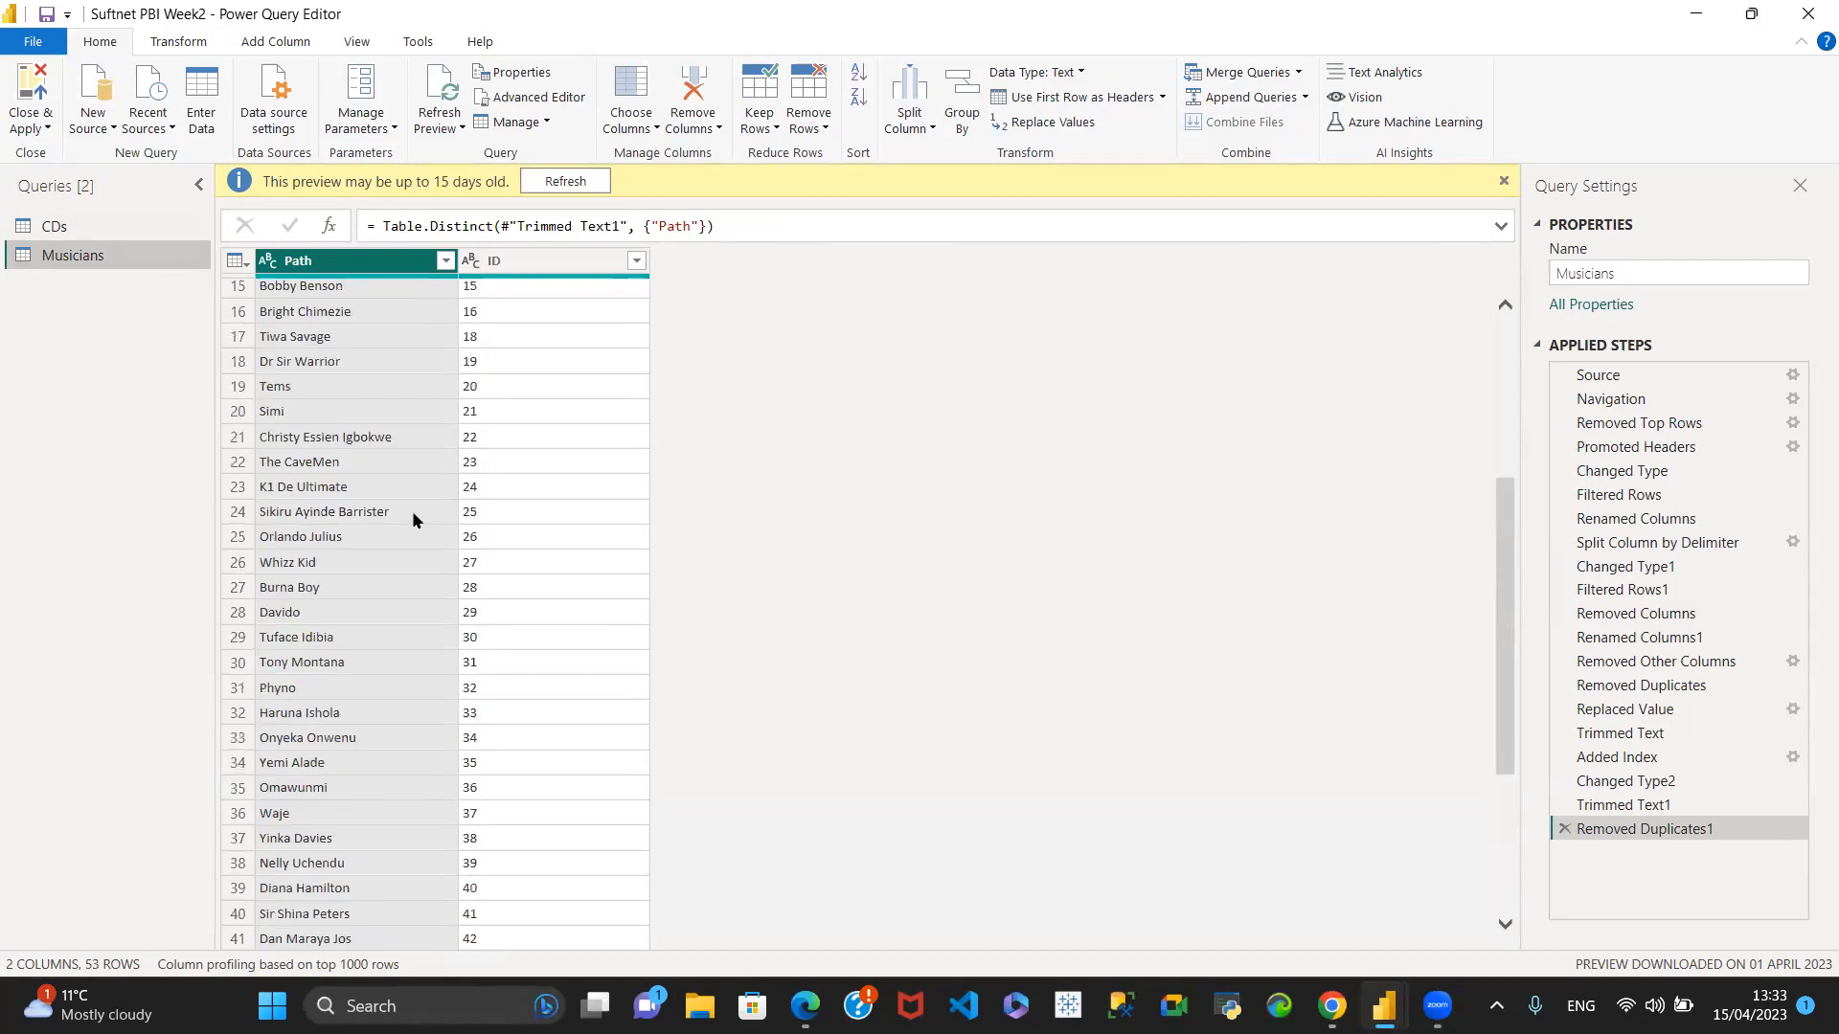
{"action": "left_click", "coordinate": [111, 226]}
{"action": "left_click", "coordinate": [126, 255]}
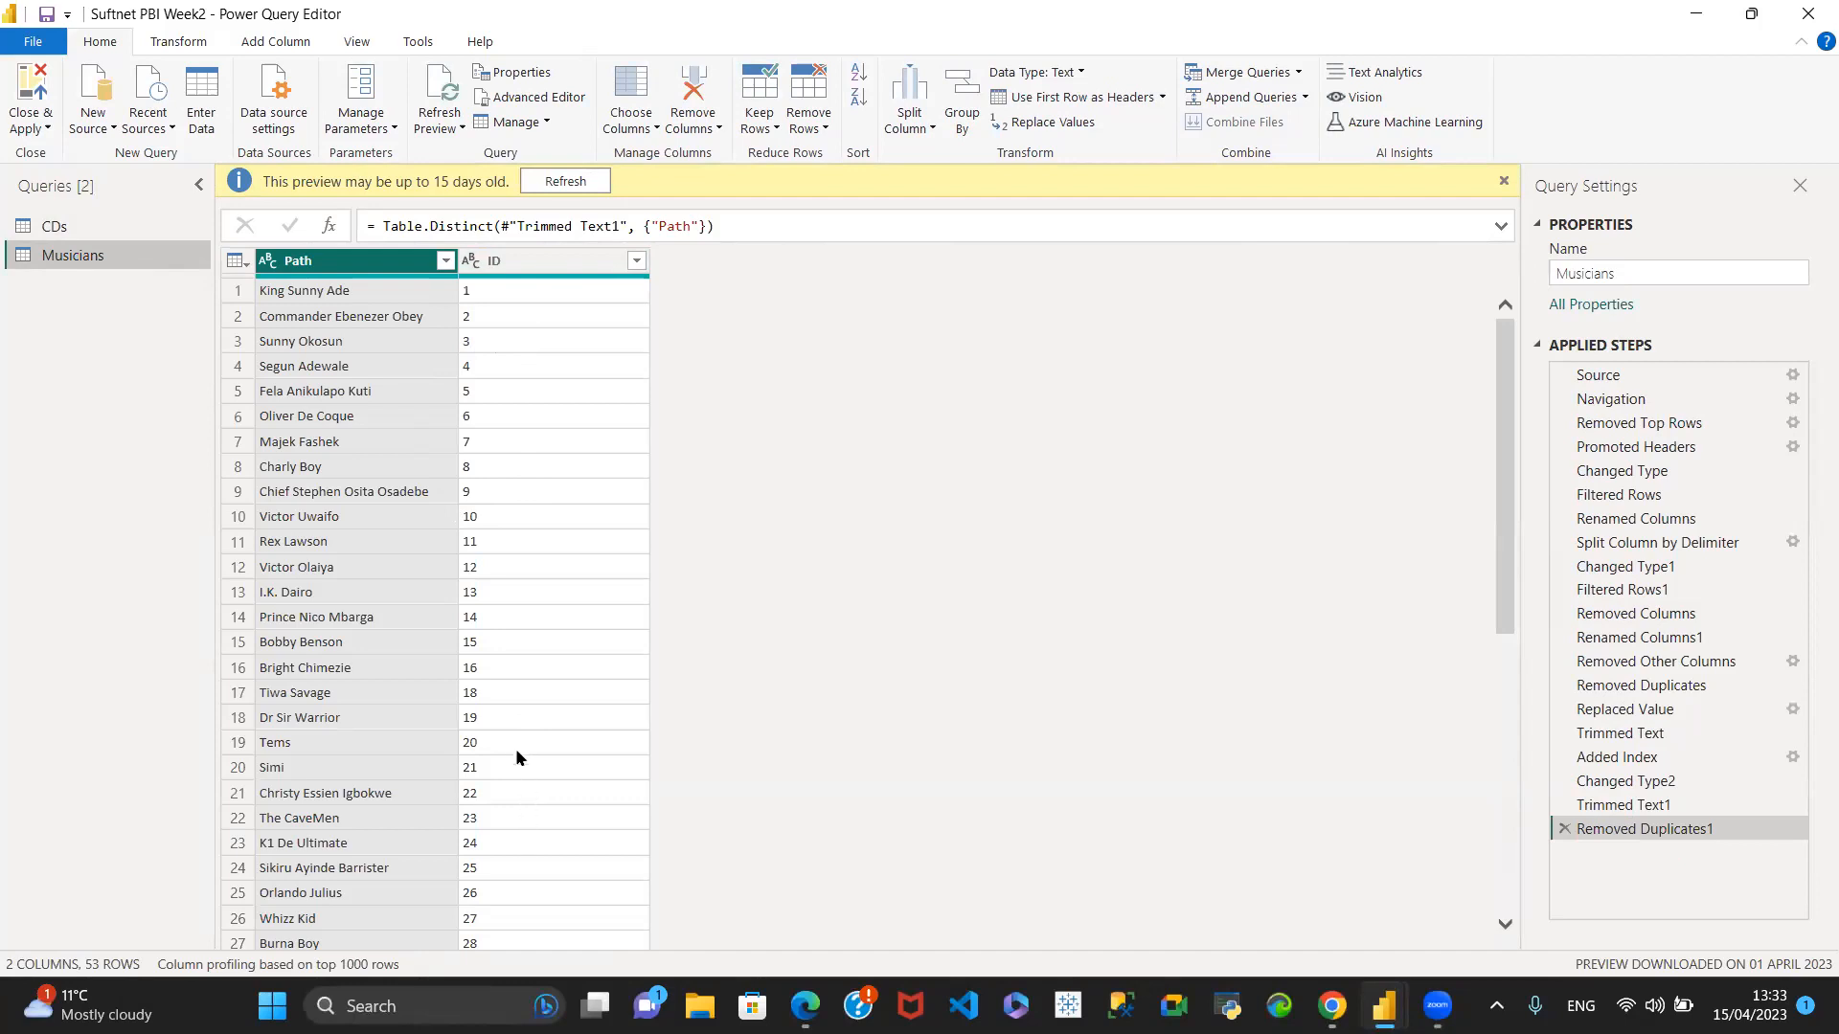
- Merge the Musicians query into the CDs query, using the Path column of both tables as the matching columns
{"action": "left_click", "coordinate": [112, 226]}
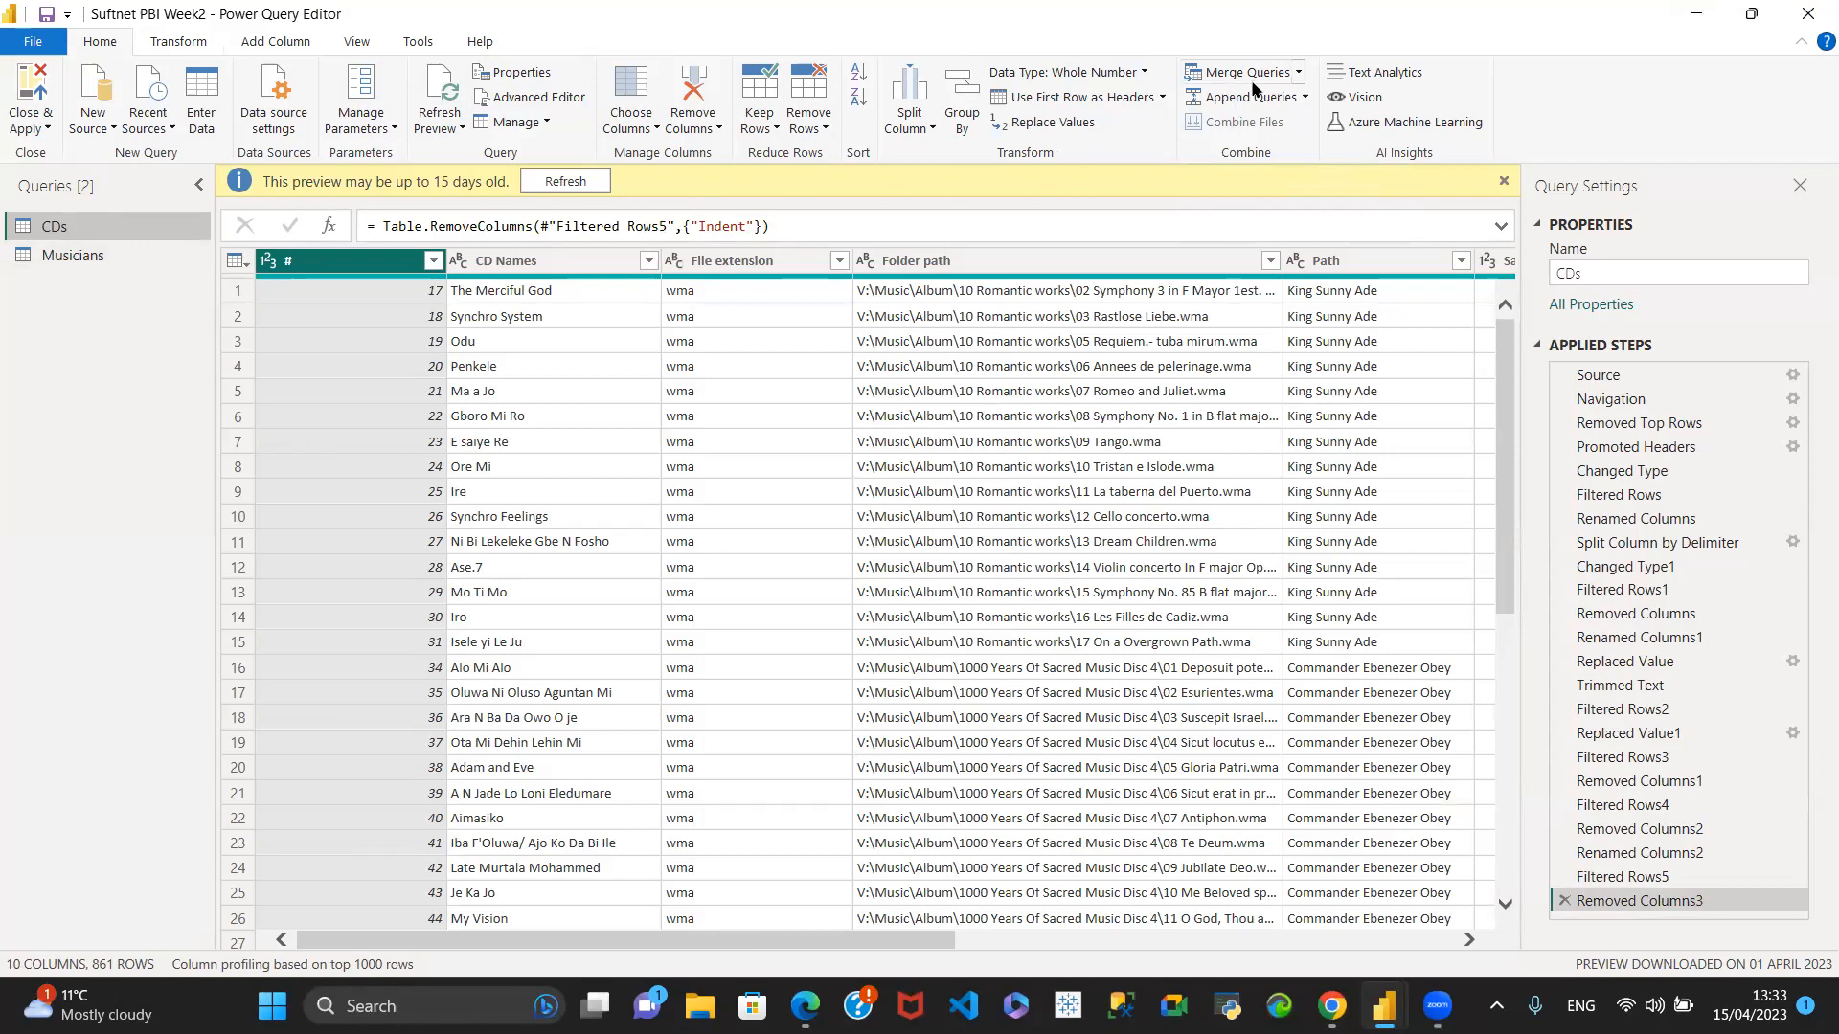
{"action": "left_click", "coordinate": [1297, 76]}
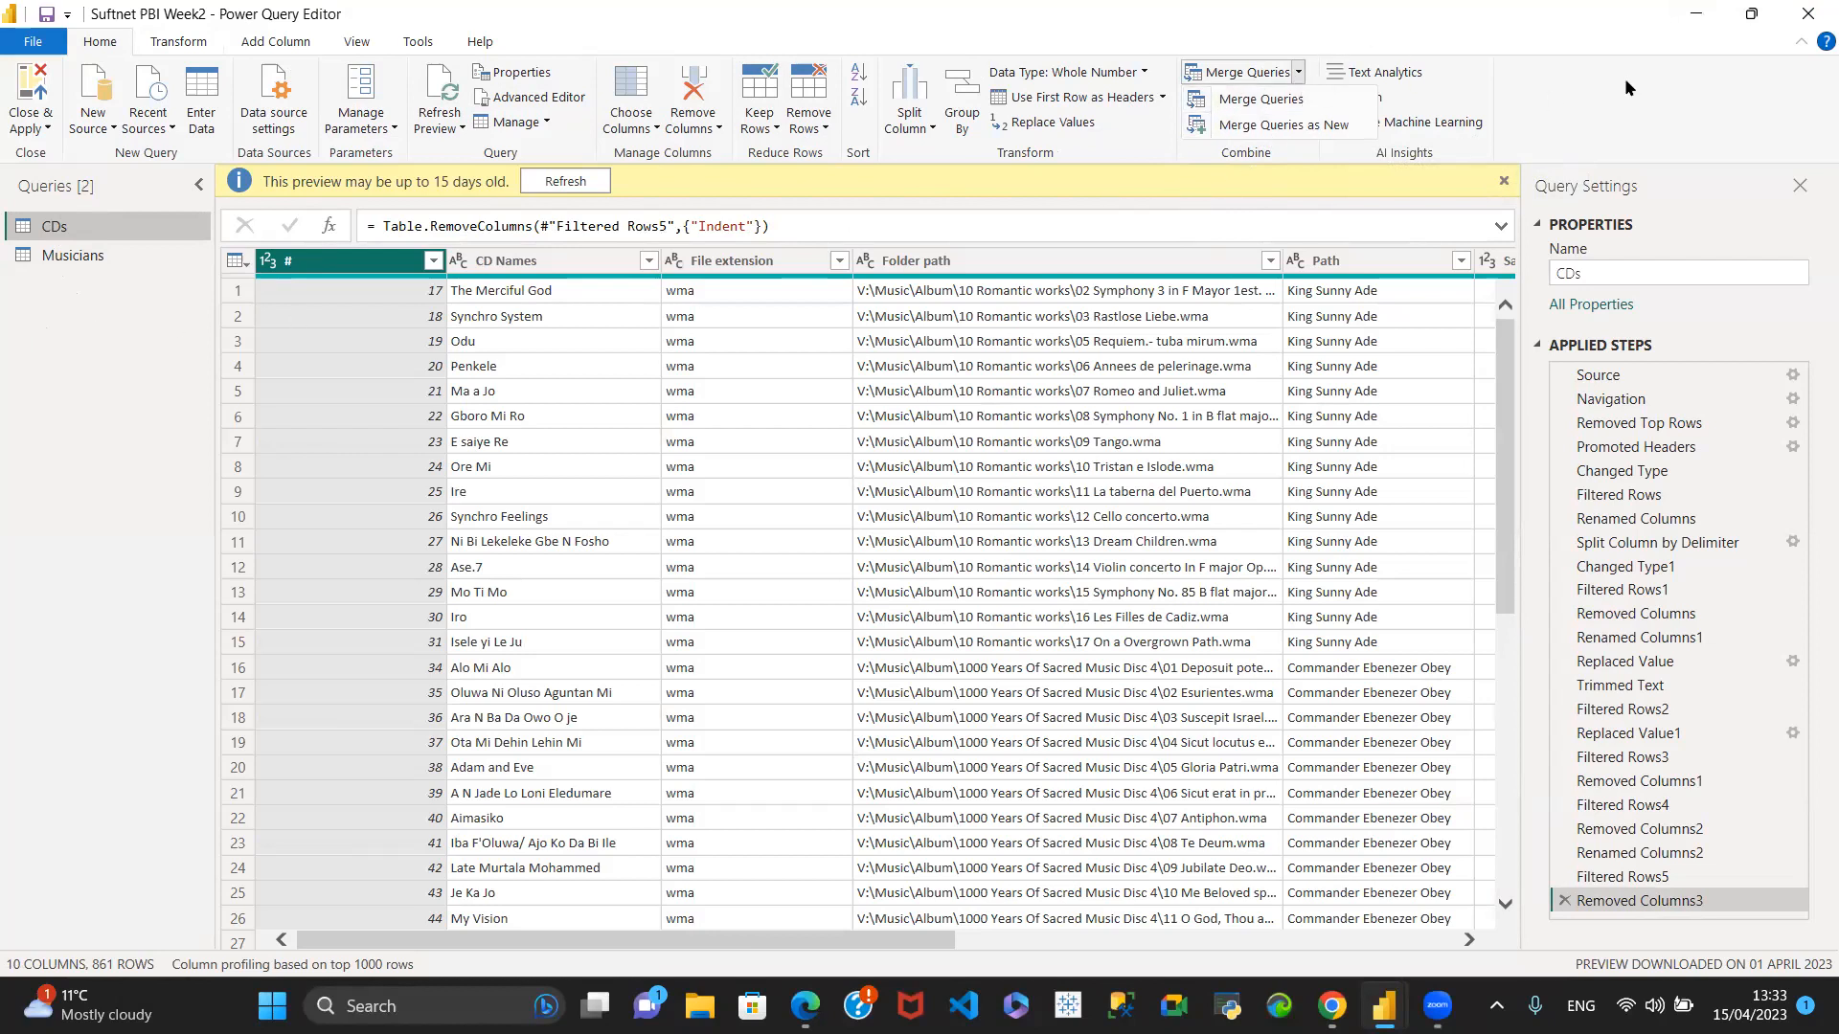
{"action": "left_click", "coordinate": [1262, 100]}
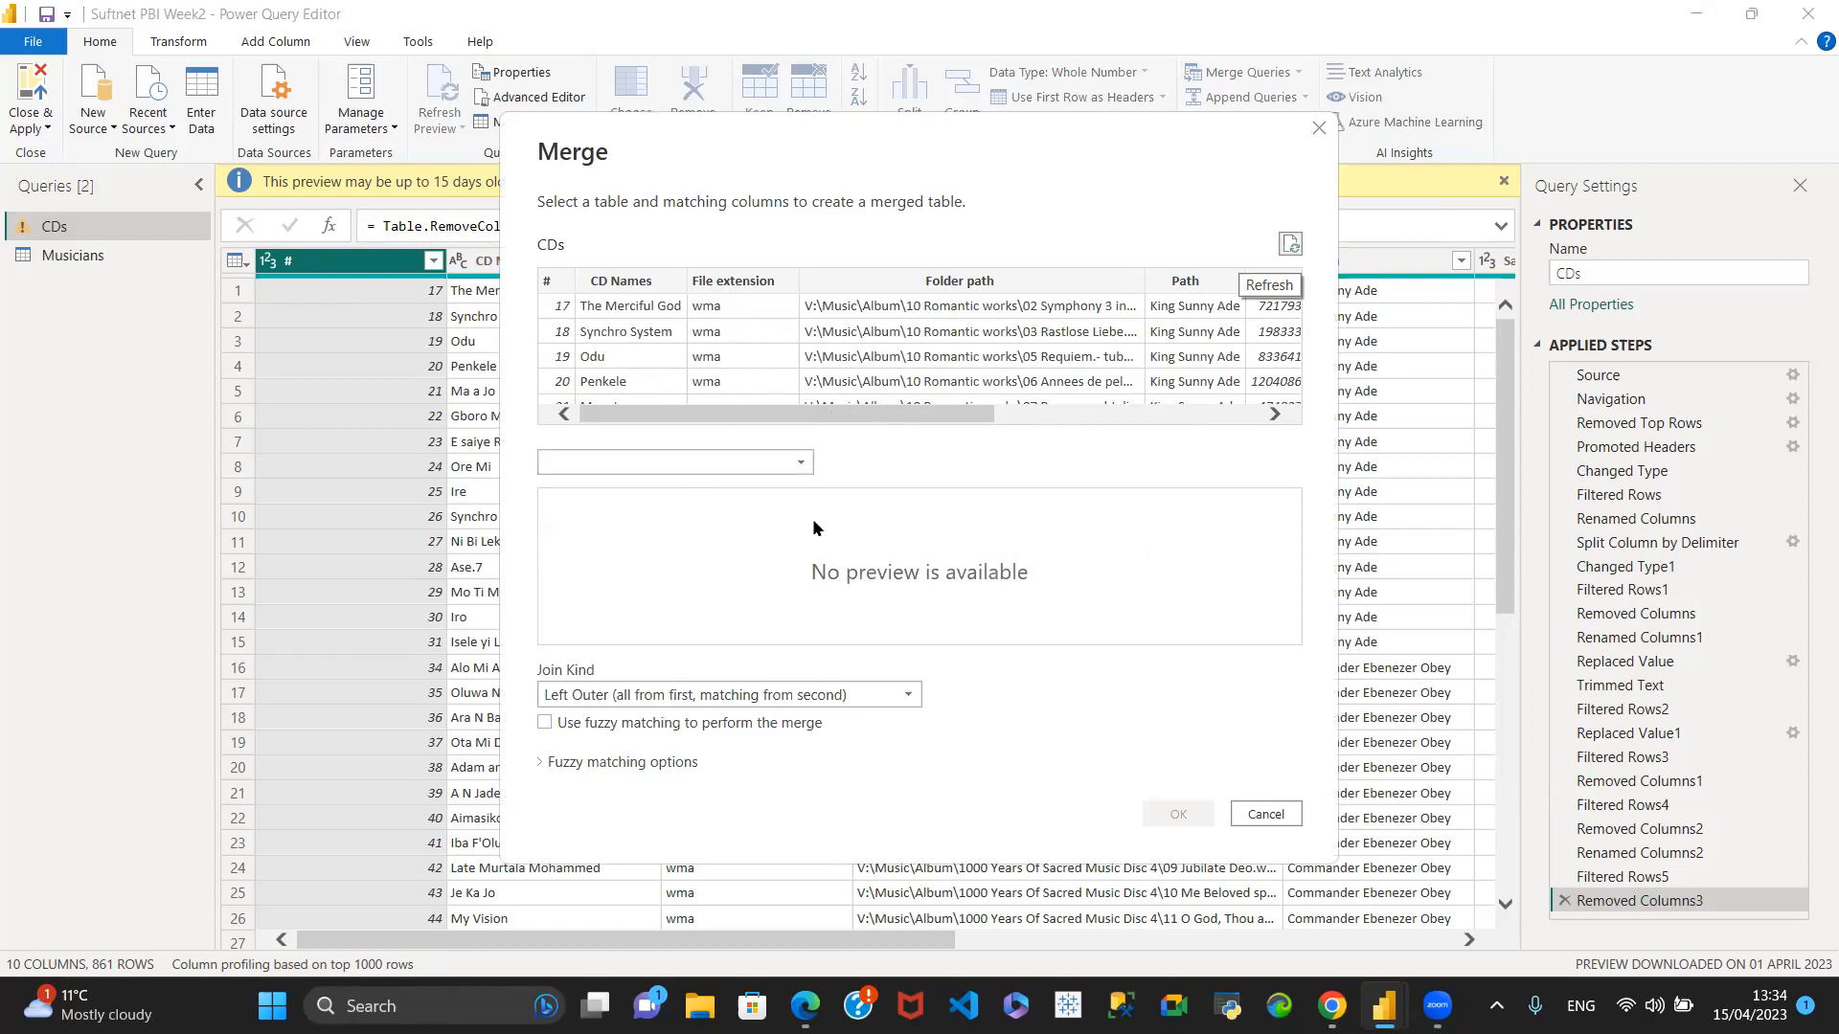
{"action": "left_click", "coordinate": [797, 461]}
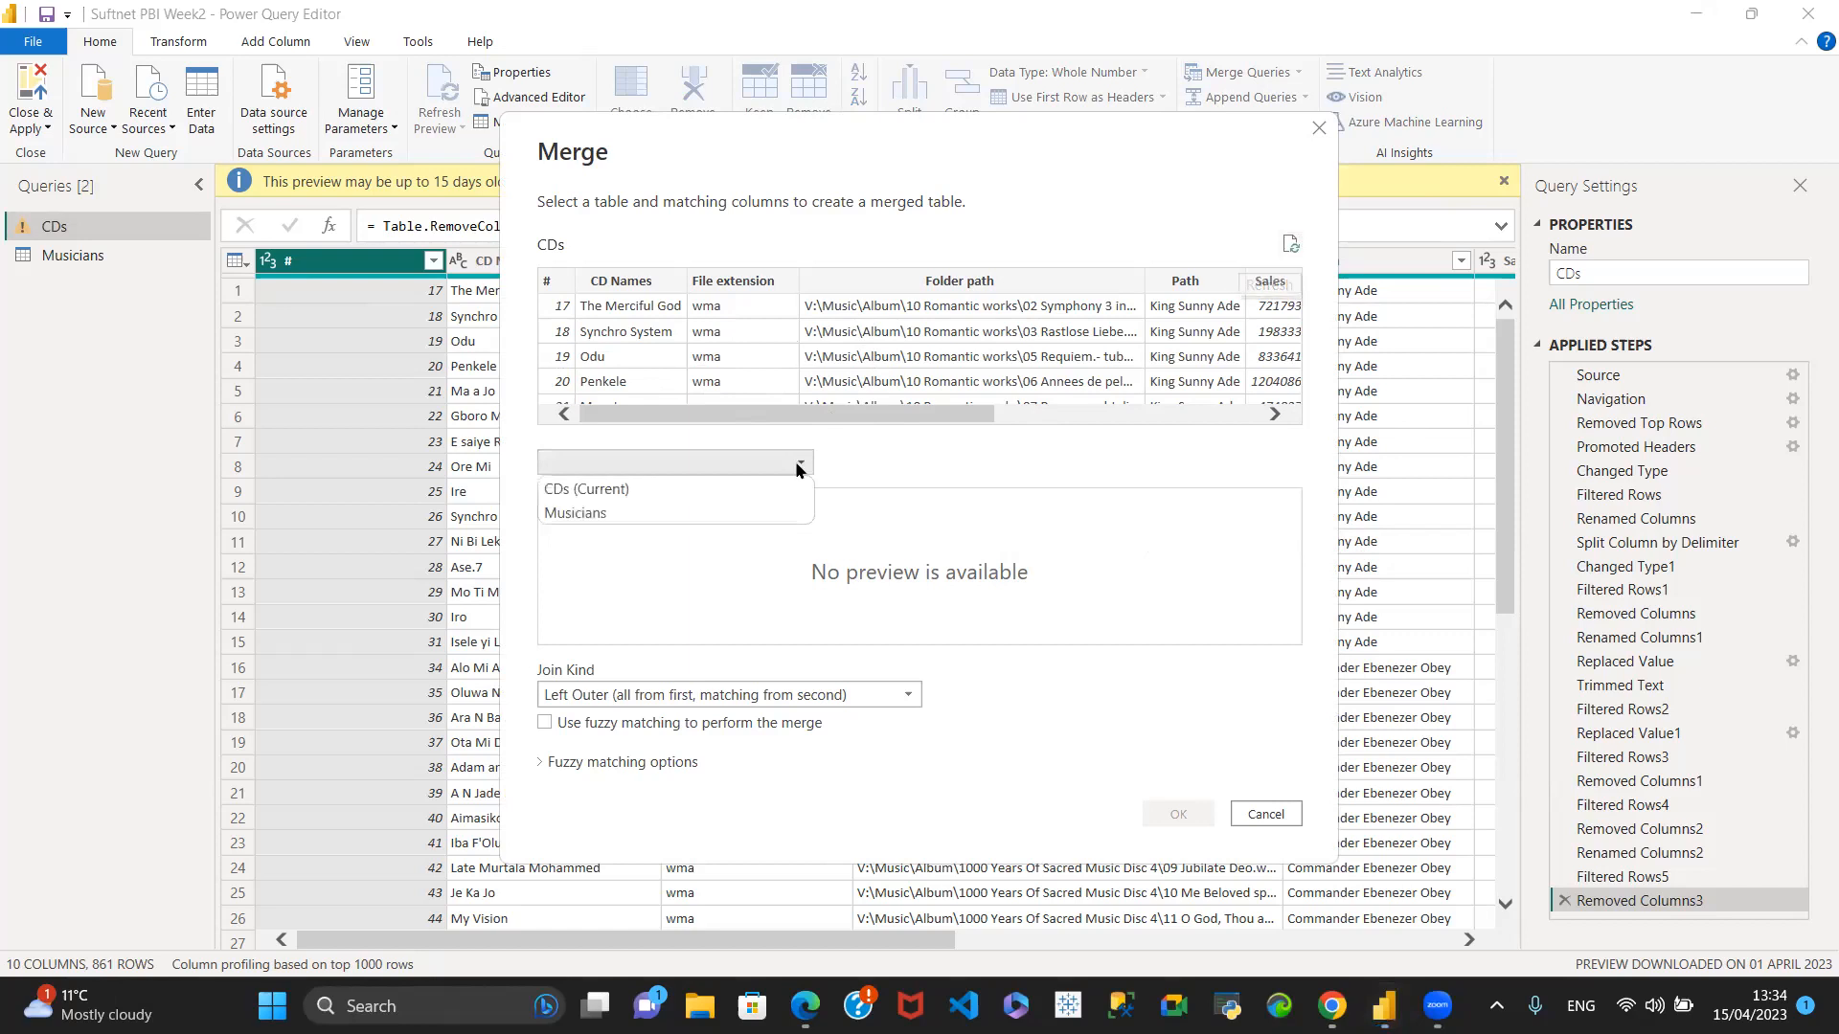
{"action": "left_click", "coordinate": [603, 514]}
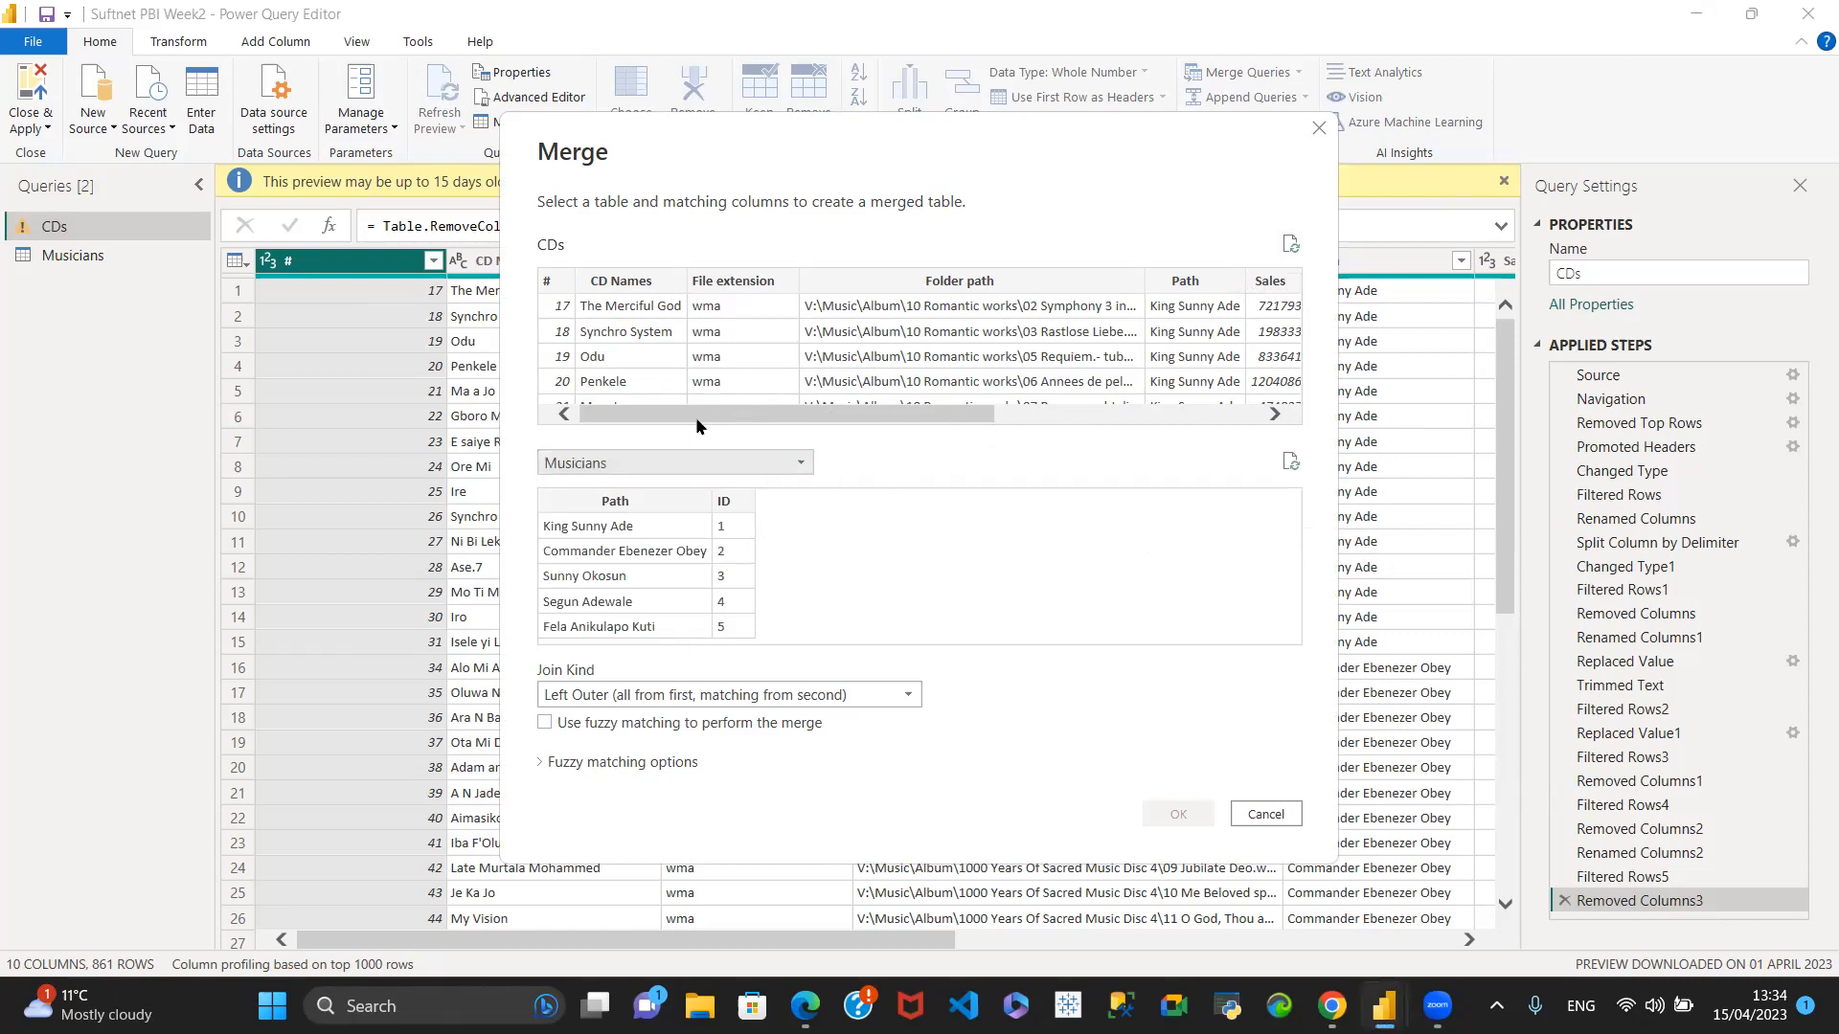
{"action": "mouse_move", "coordinate": [697, 419]}
{"action": "left_mouse_down"}
{"action": "mouse_move", "coordinate": [660, 420]}
{"action": "mouse_move", "coordinate": [632, 546]}
{"action": "left_mouse_up"}
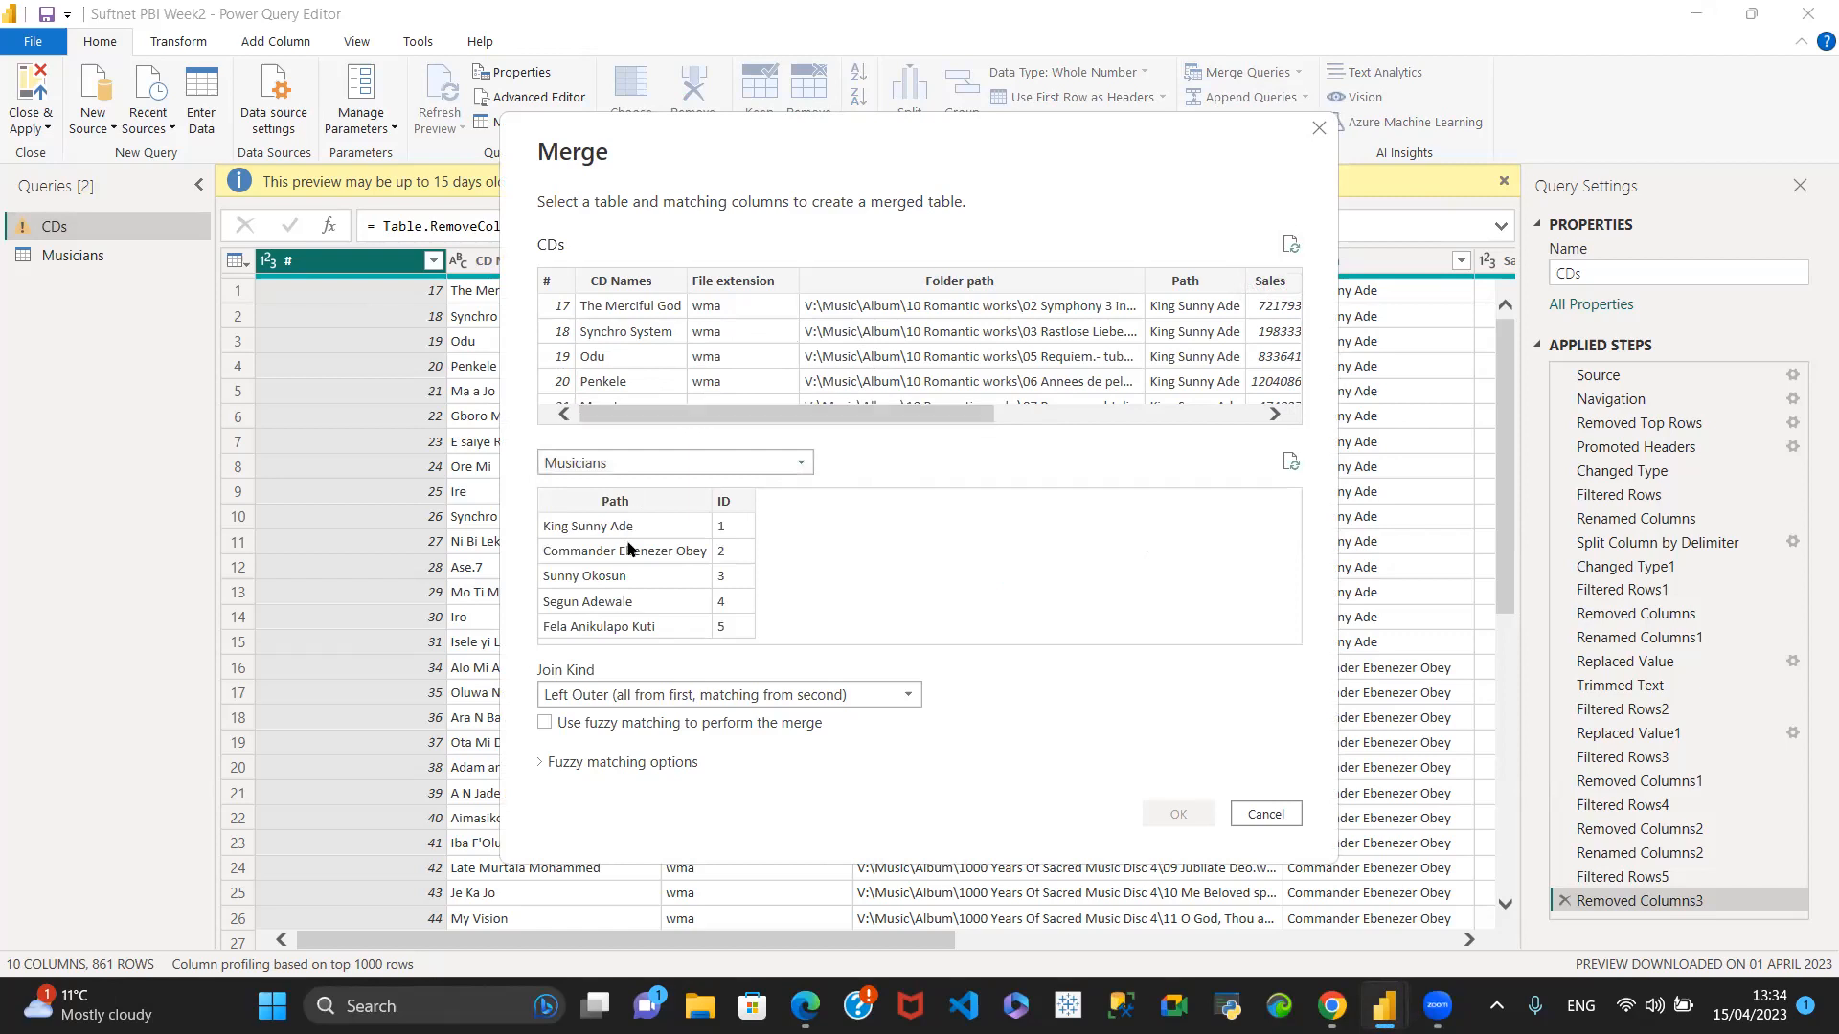
{"action": "left_click", "coordinate": [1186, 283]}
{"action": "left_click", "coordinate": [616, 504]}
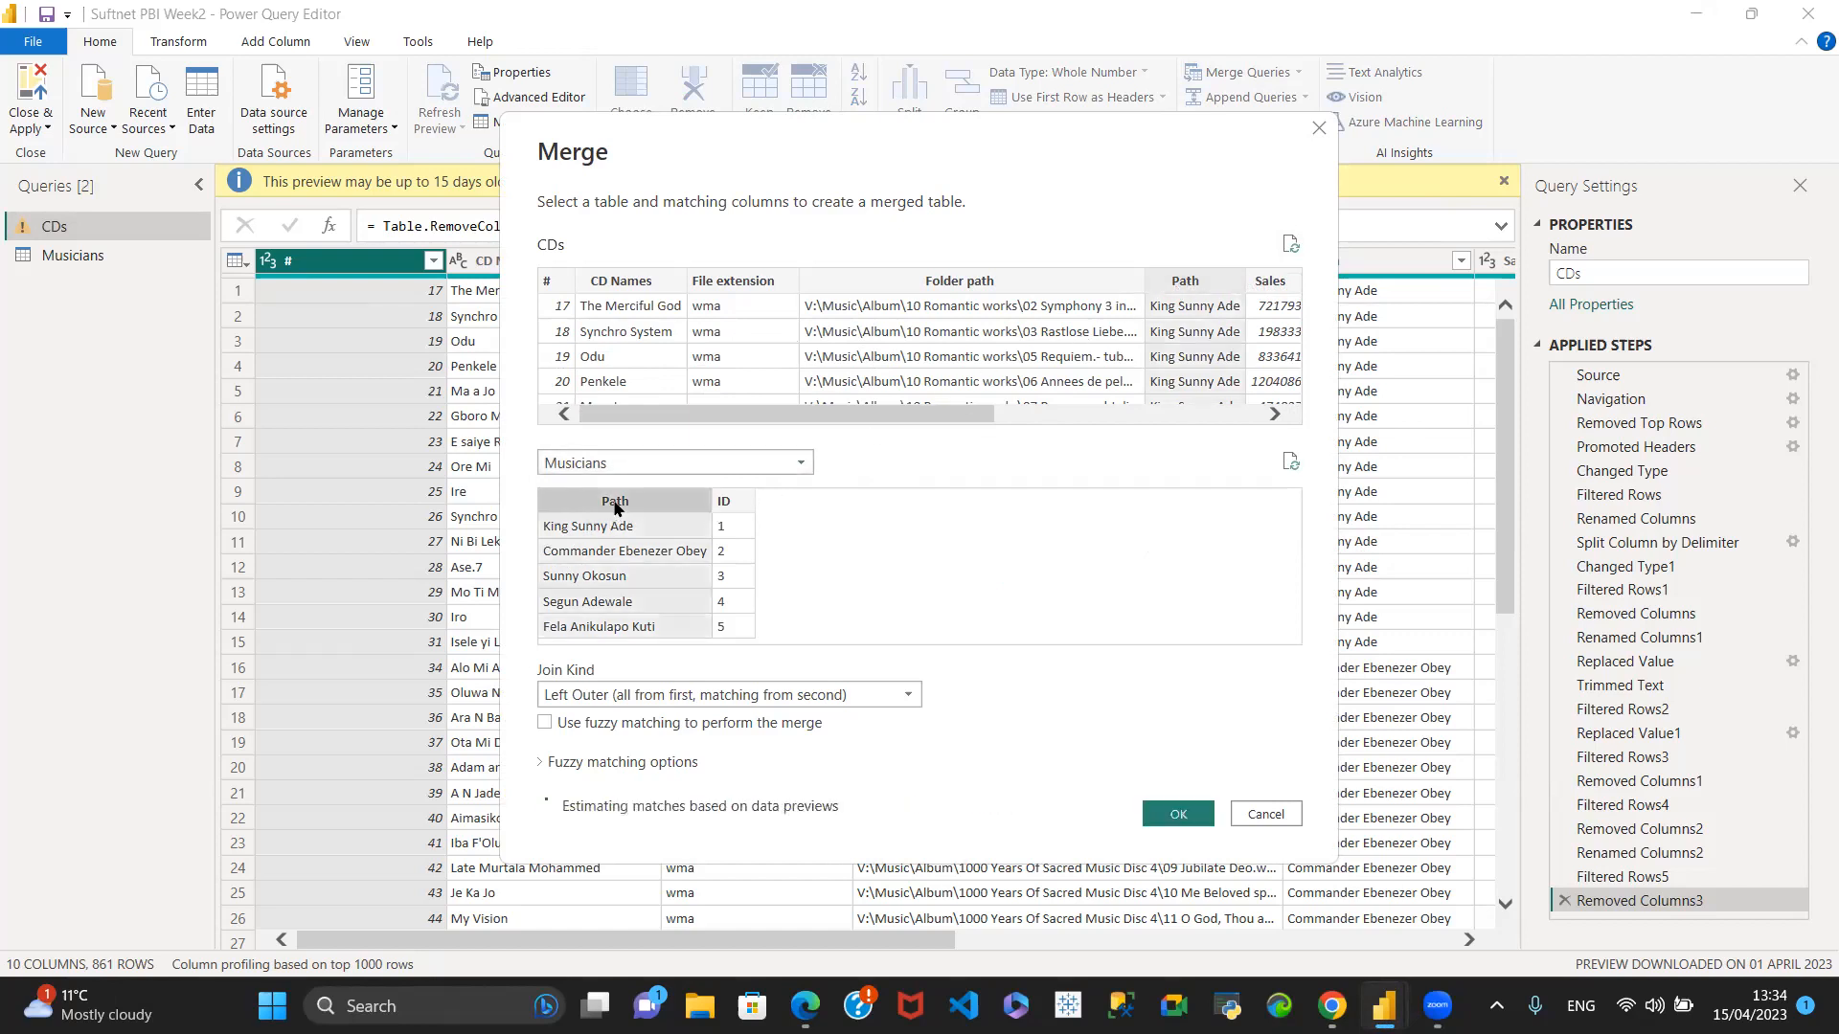
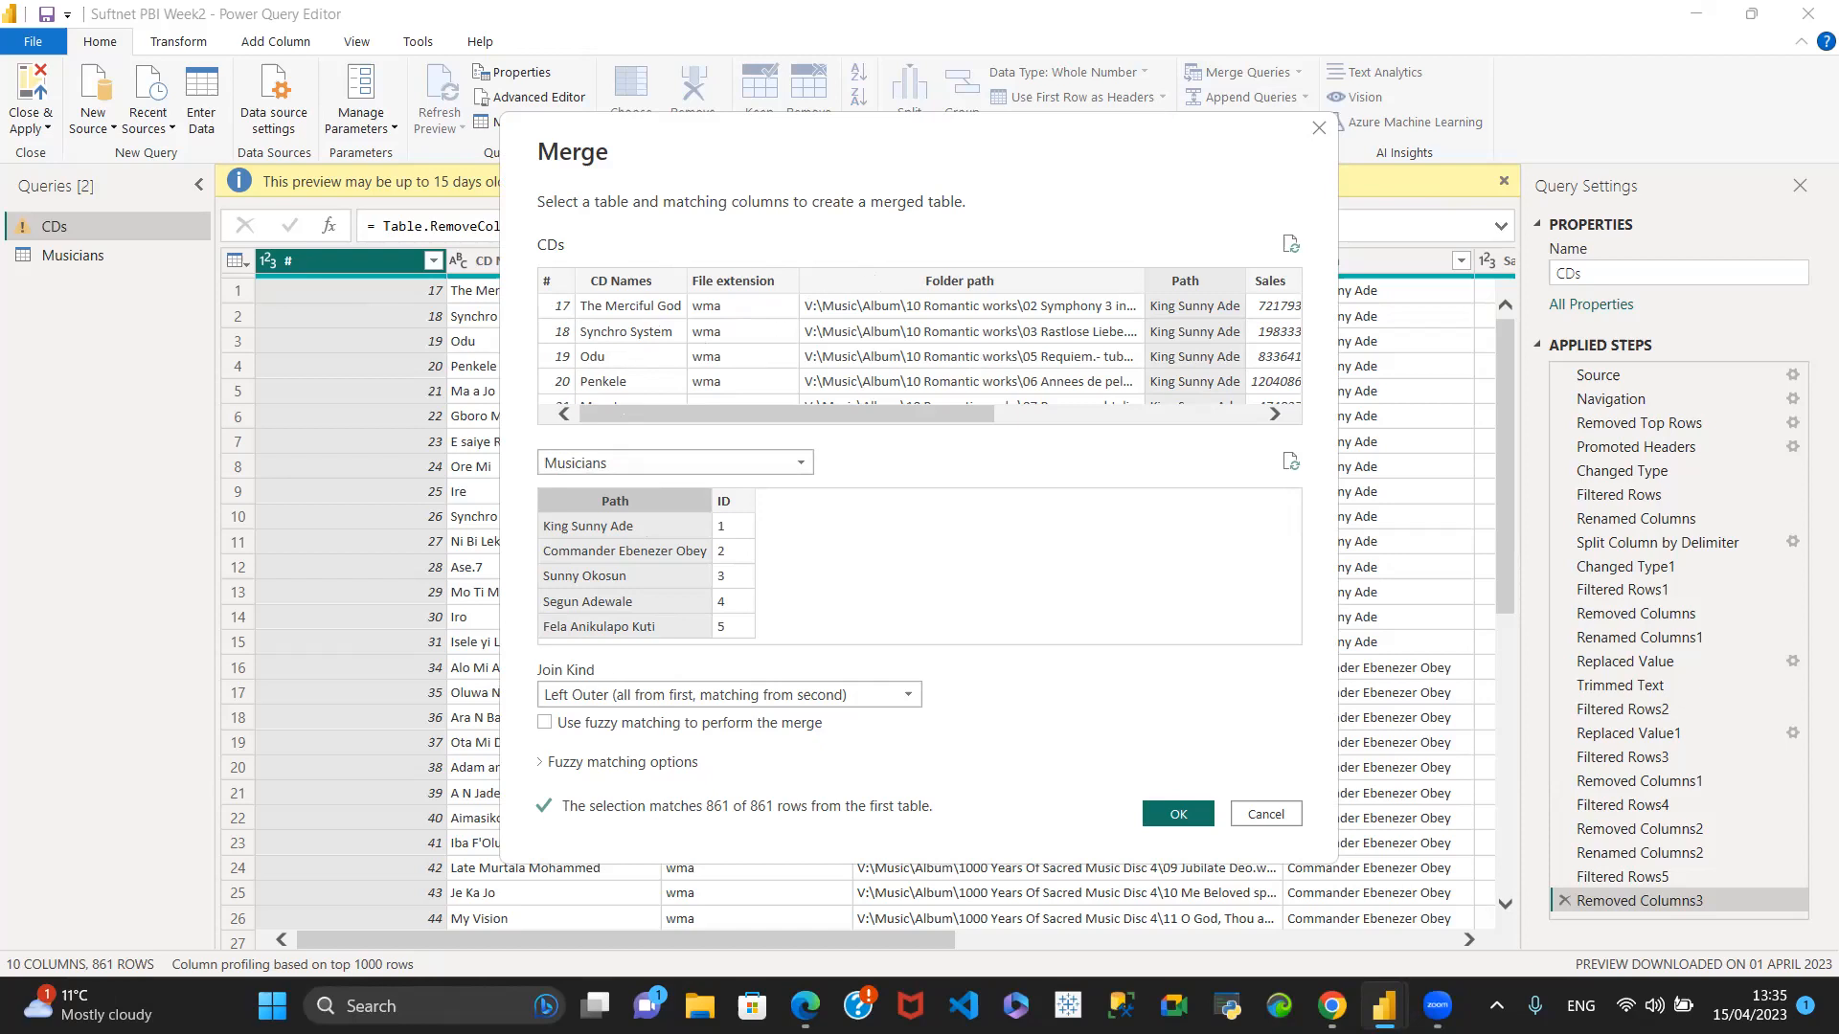
- Review the available join kinds and complete the merge of CDs with Musicians as a Left Outer join
{"action": "left_click", "coordinate": [907, 693]}
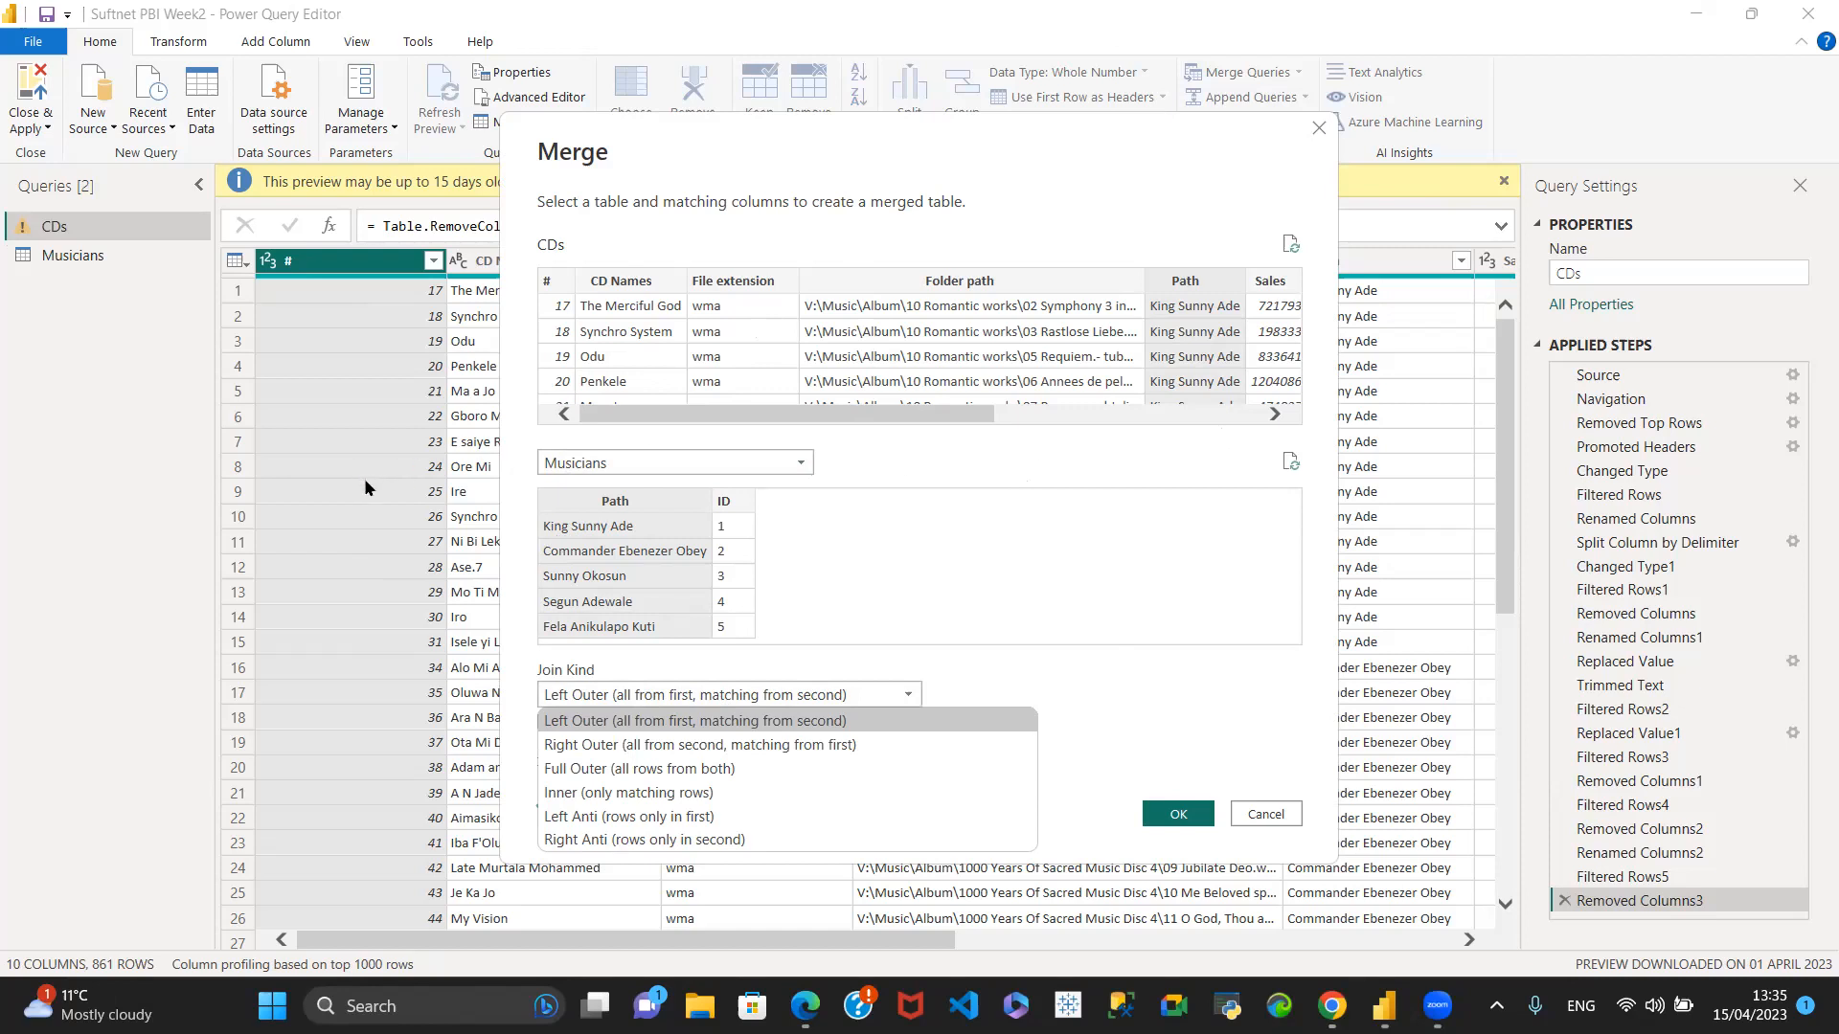
{"action": "left_click", "coordinate": [910, 695]}
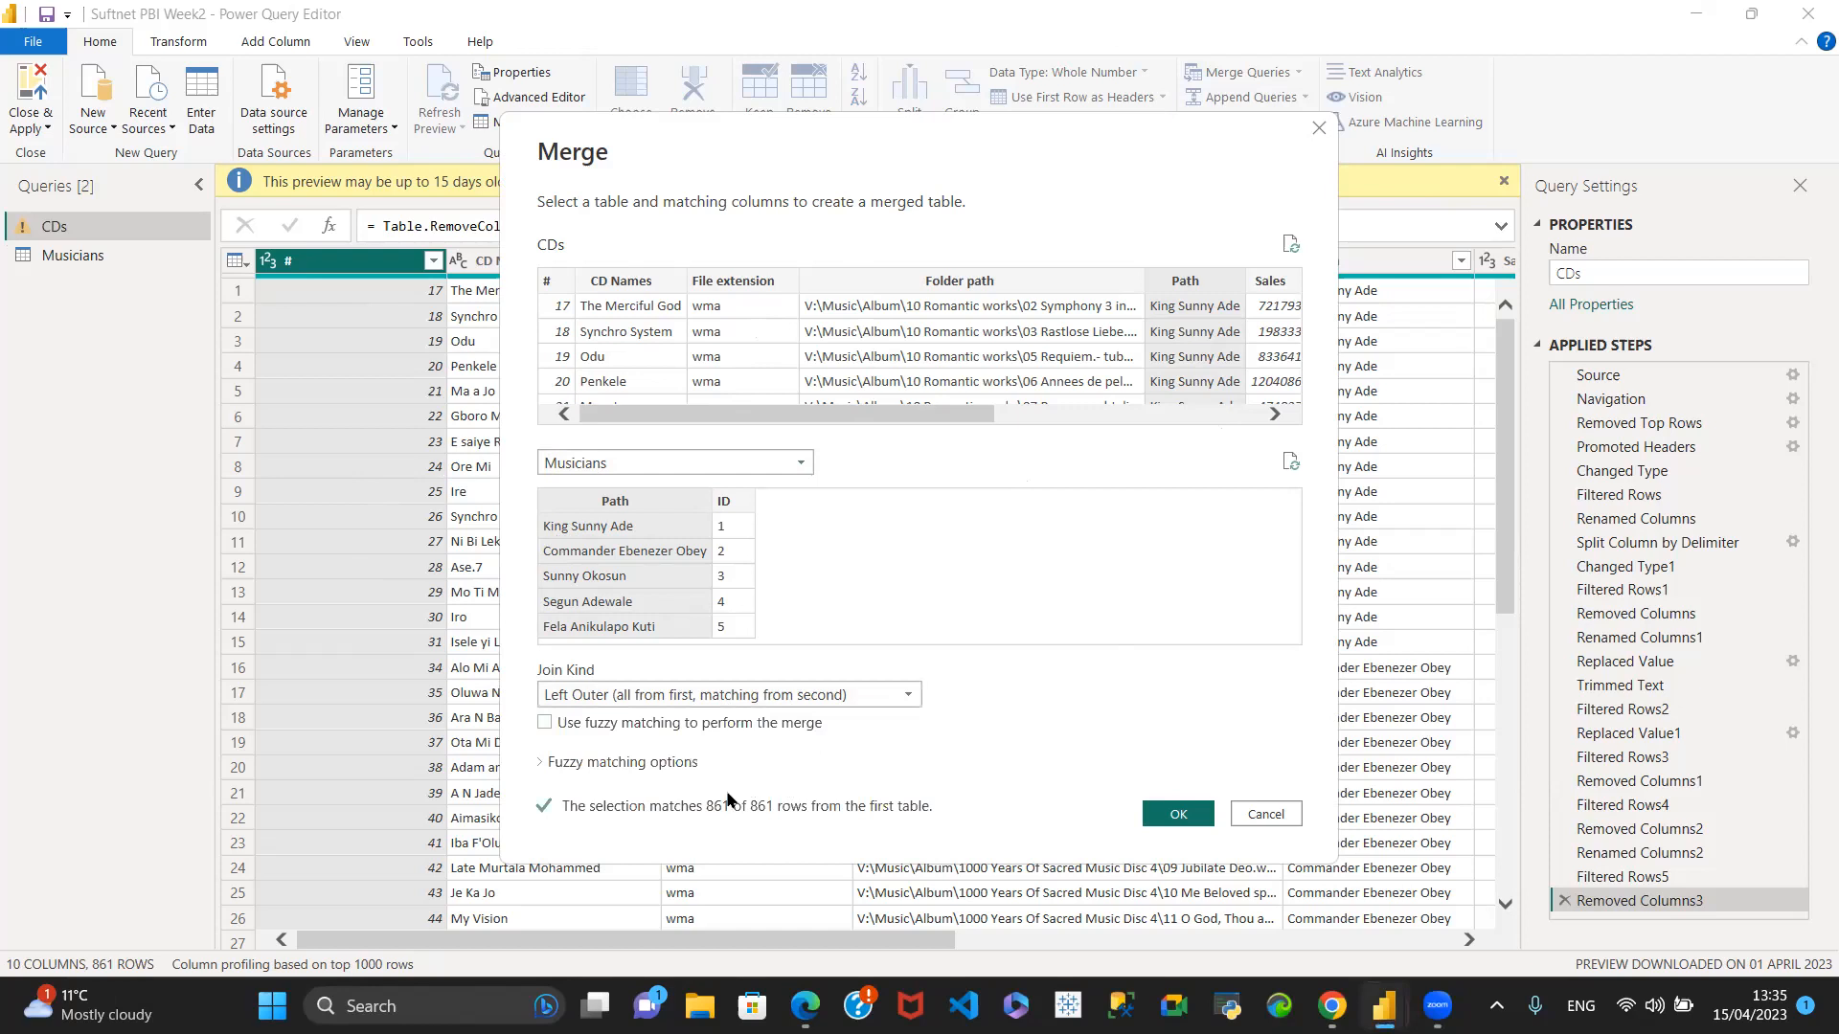
{"action": "left_click", "coordinate": [900, 691]}
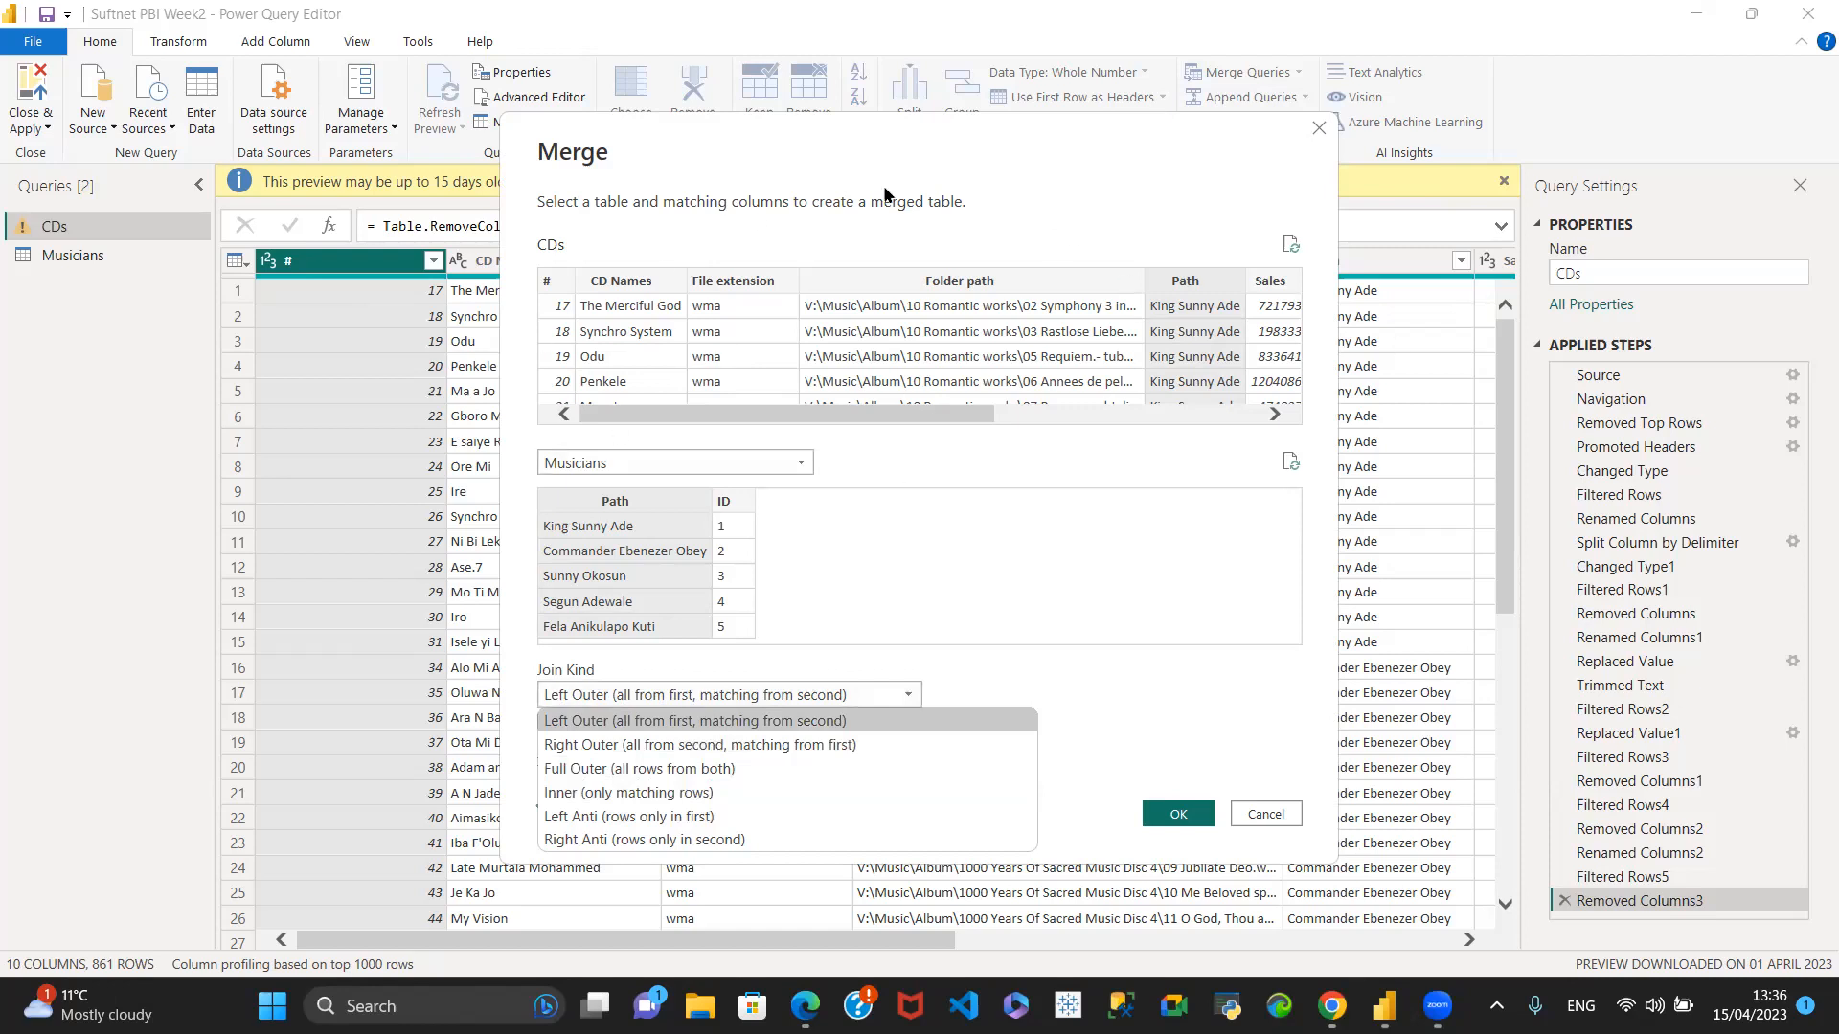
{"action": "left_click", "coordinate": [1010, 559]}
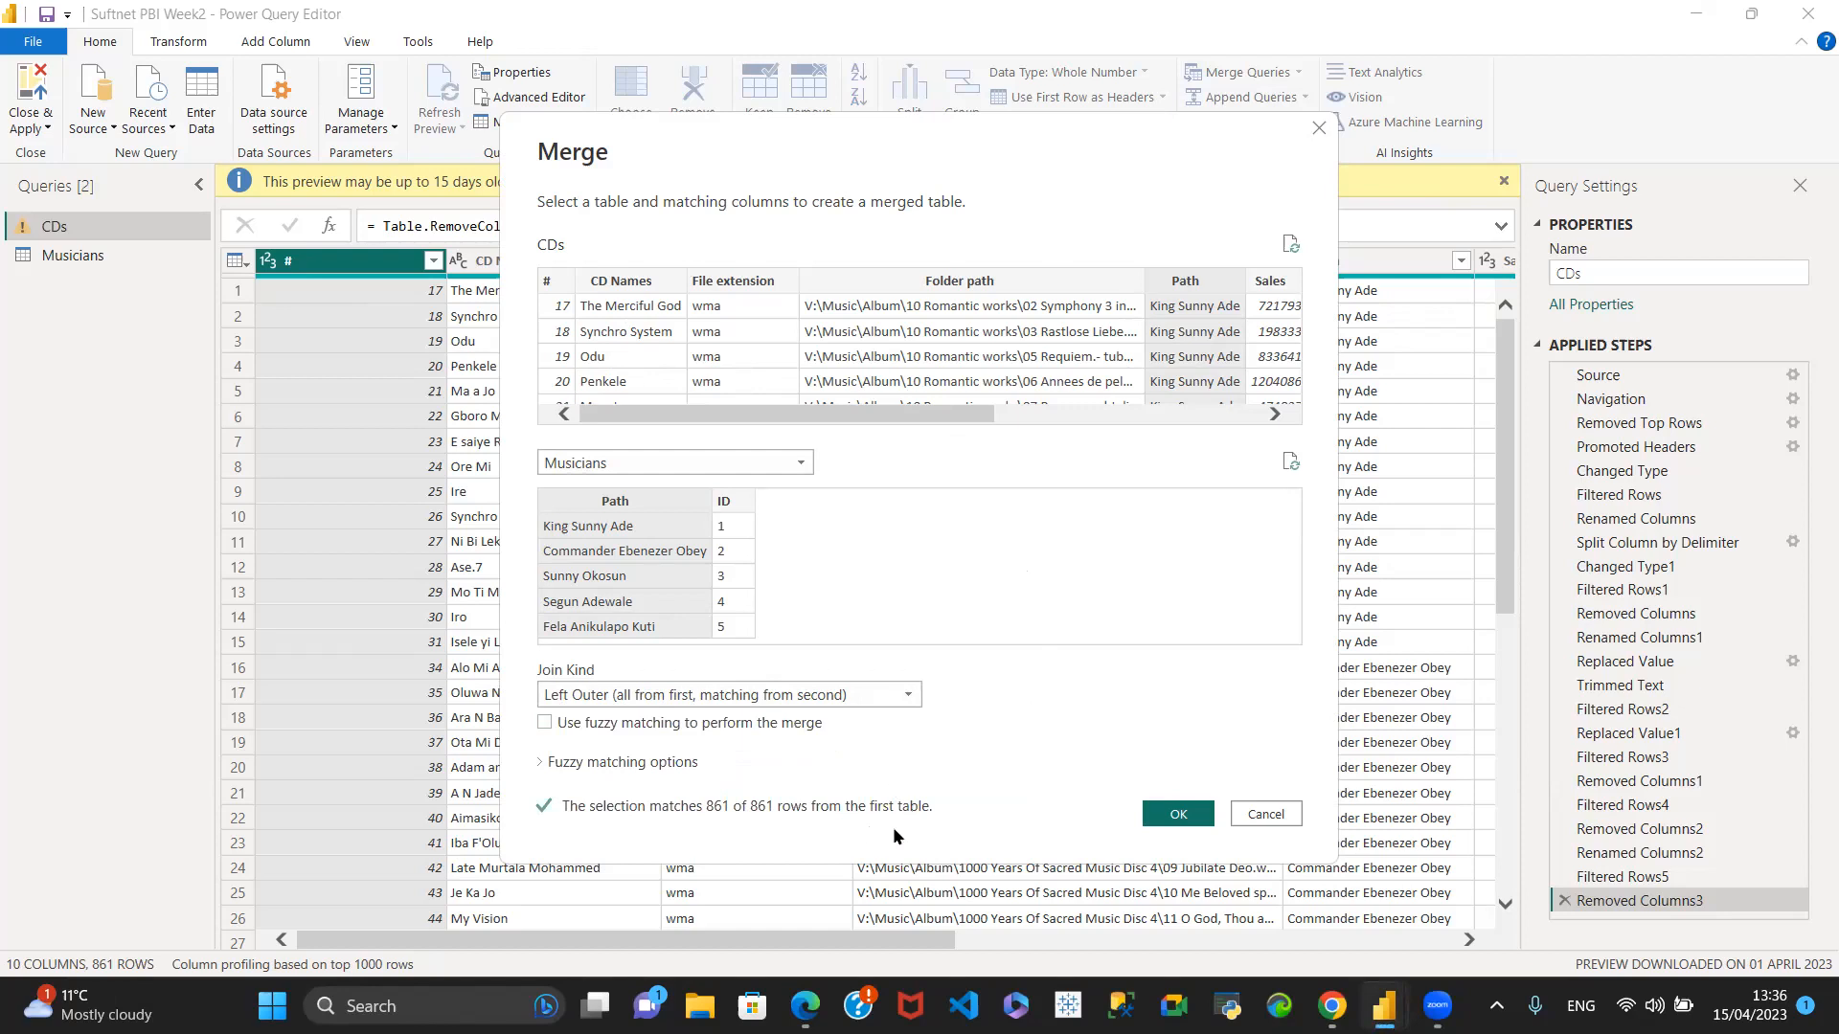
{"action": "left_click", "coordinate": [1173, 813]}
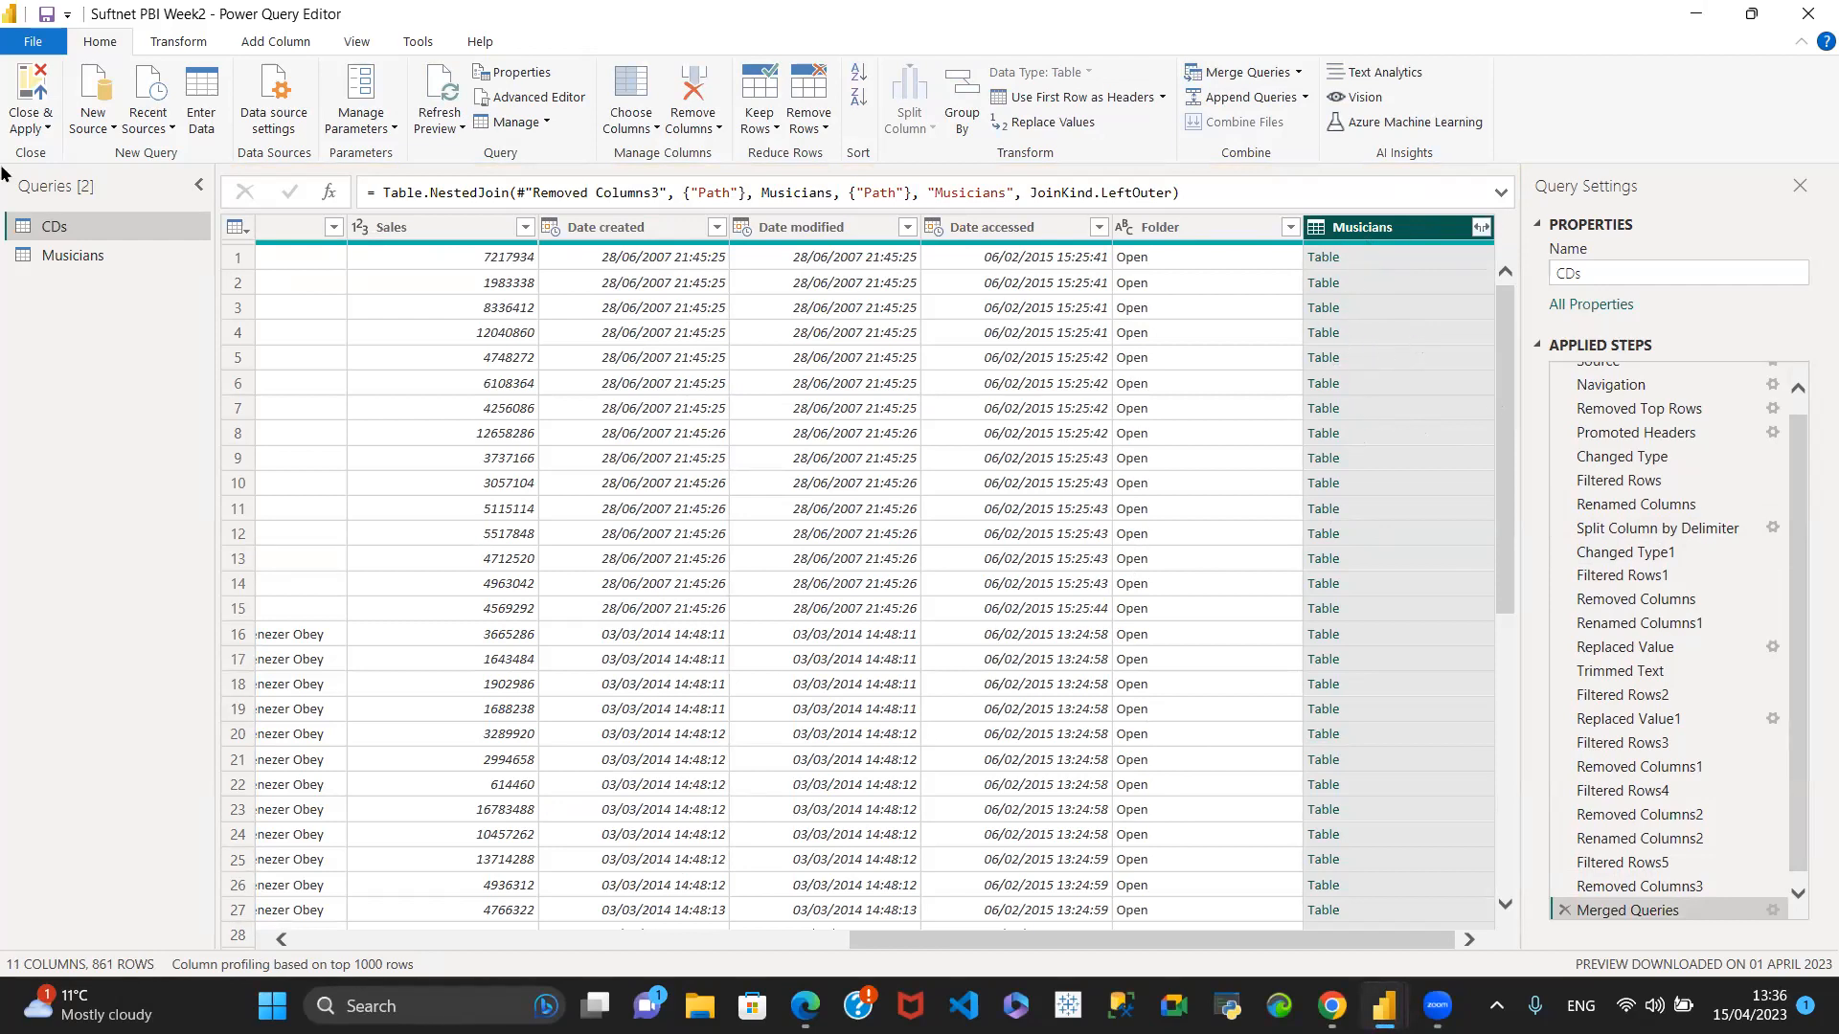
- Expand the merged Musicians column in the CDs query to bring in only the ID column
{"action": "left_click", "coordinate": [1482, 228]}
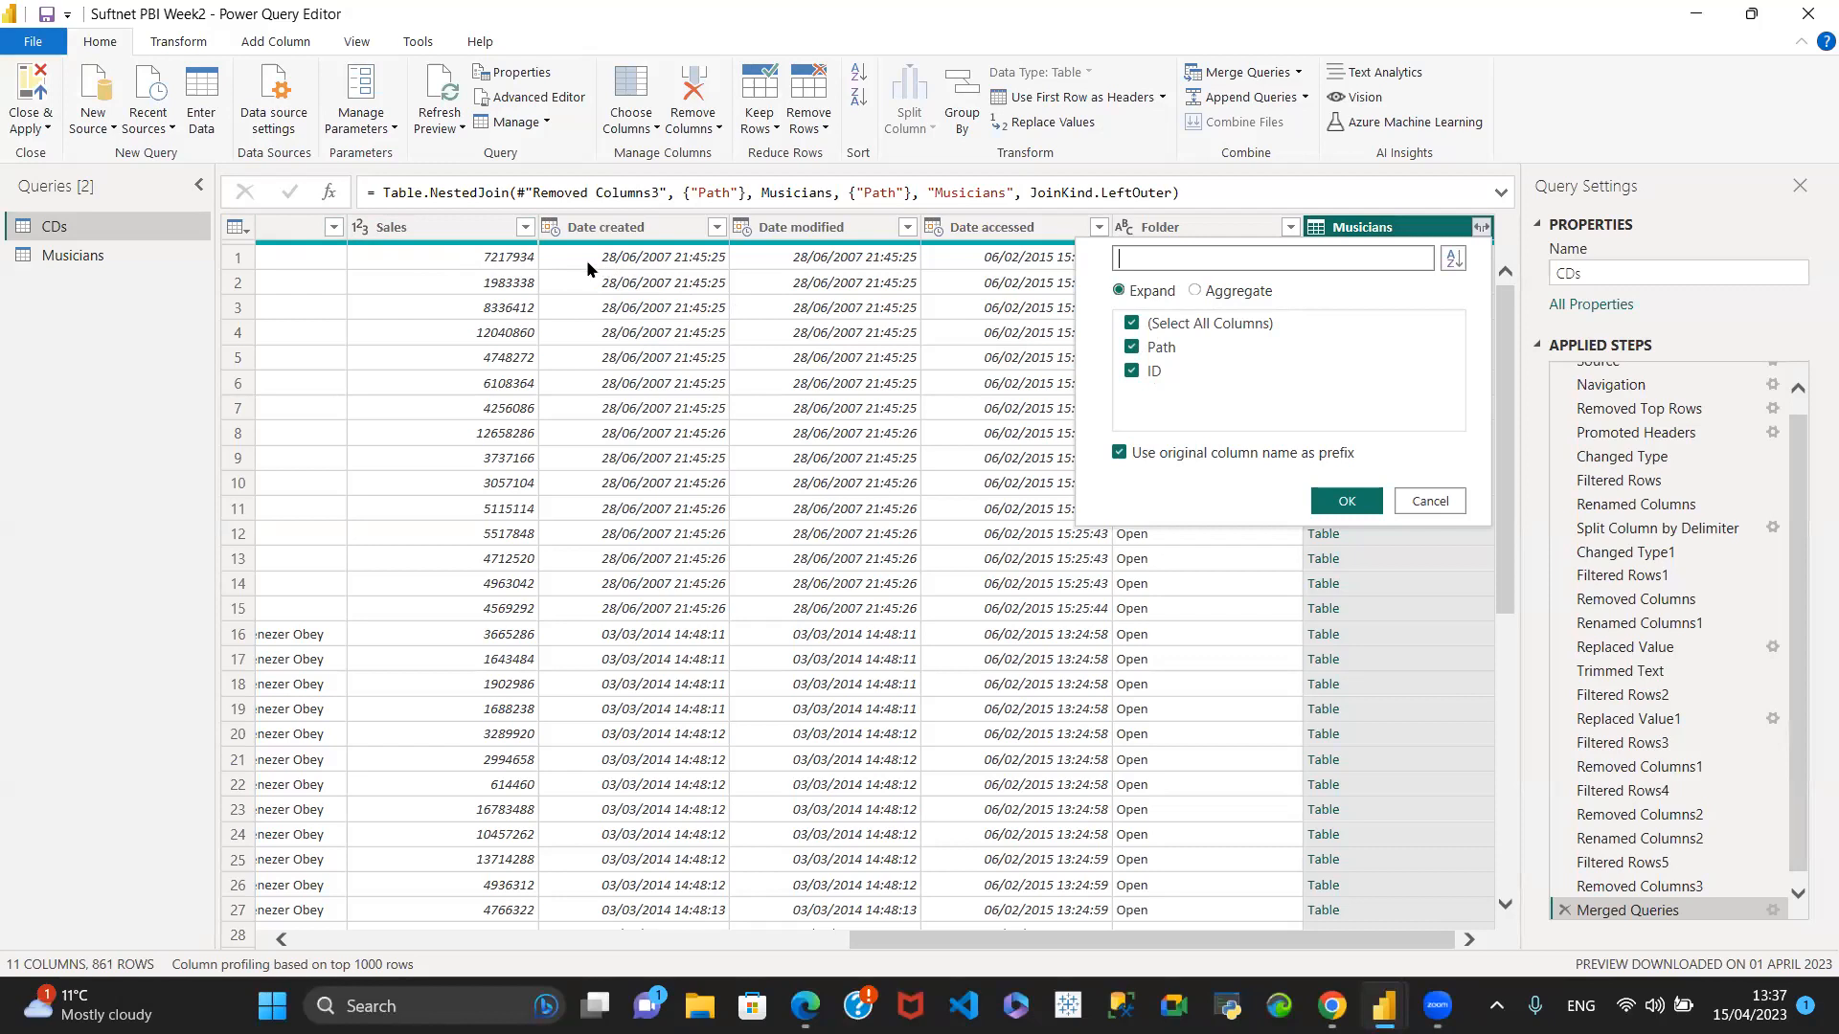
{"action": "left_click", "coordinate": [1132, 324]}
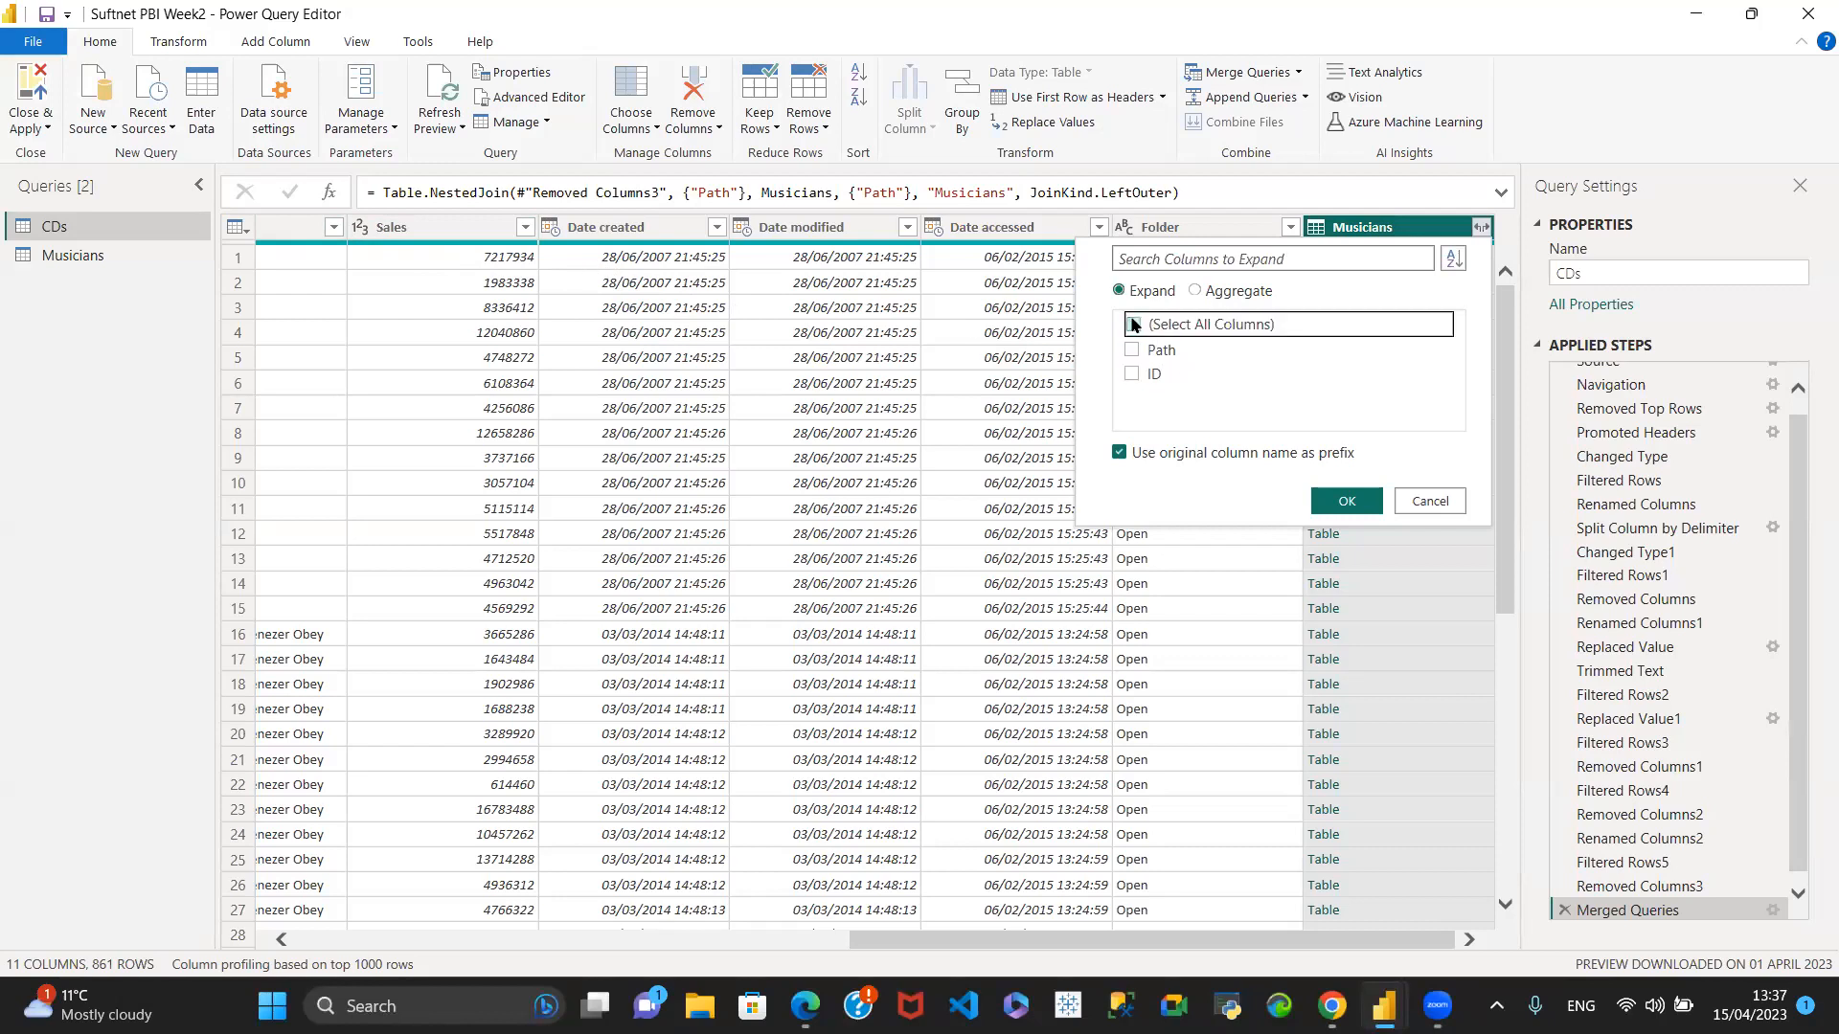
{"action": "left_click", "coordinate": [1133, 373]}
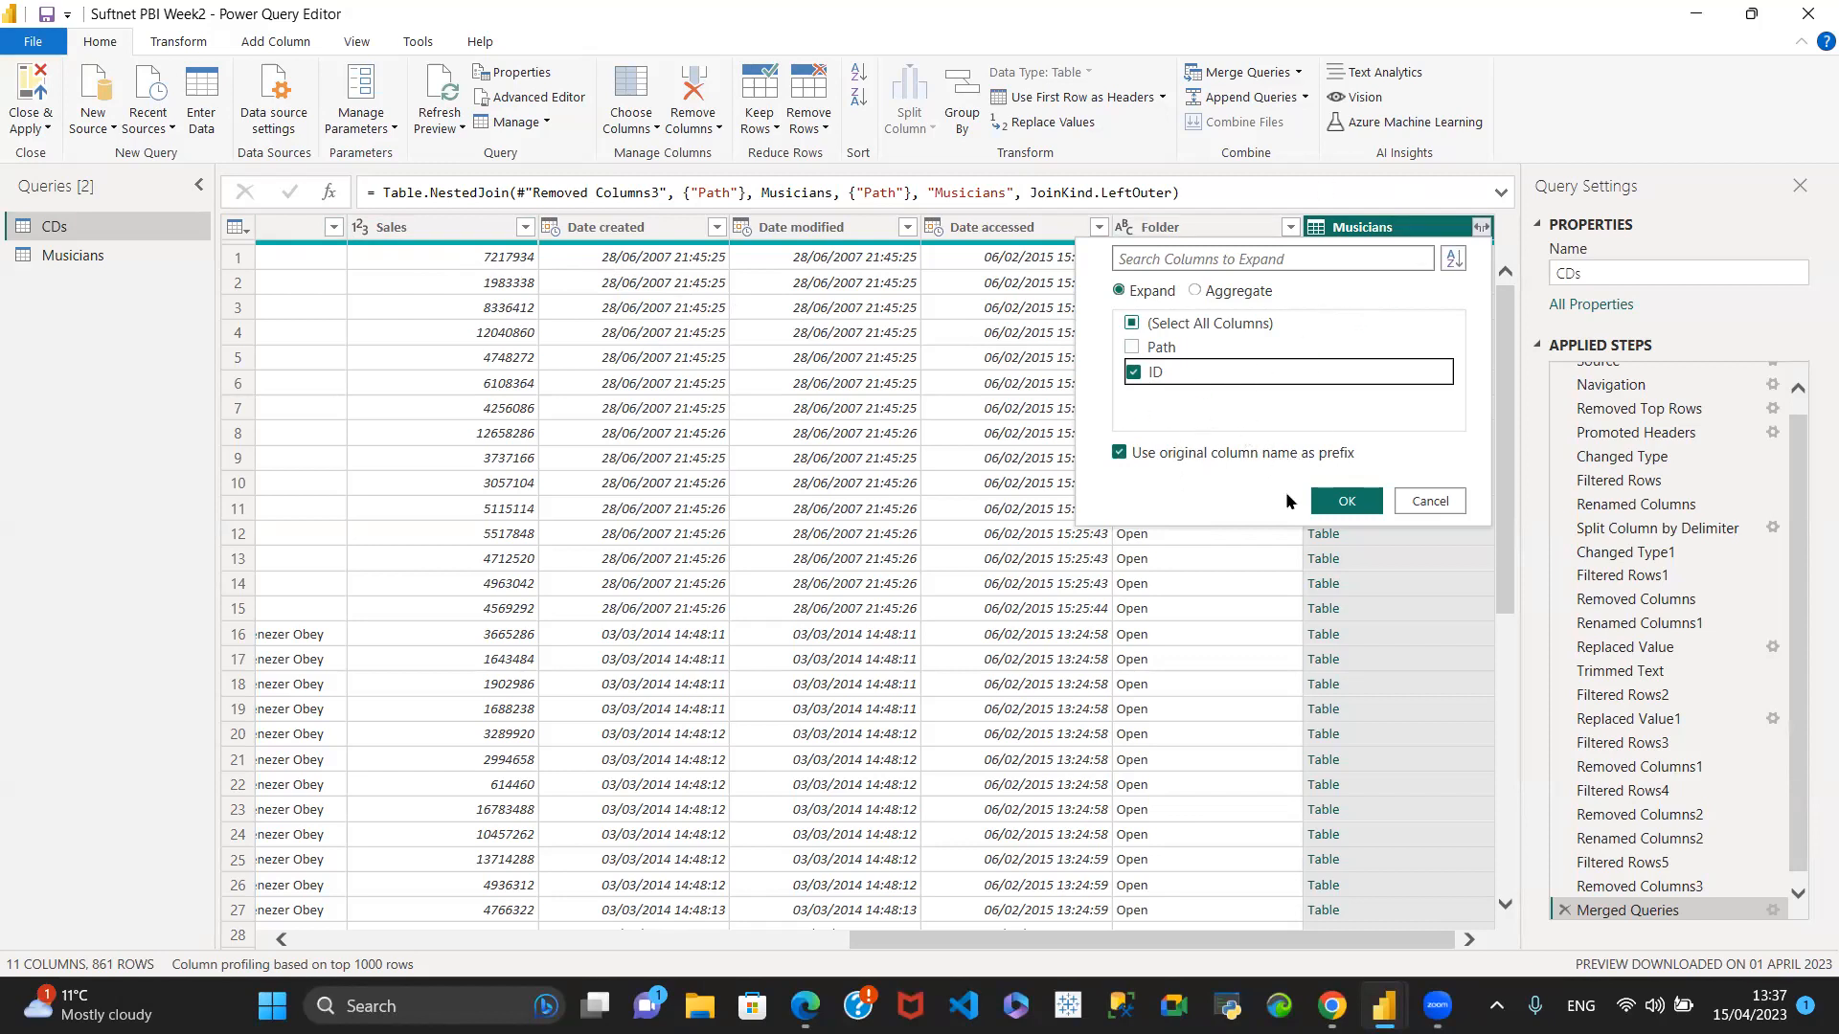
{"action": "left_click", "coordinate": [1361, 507]}
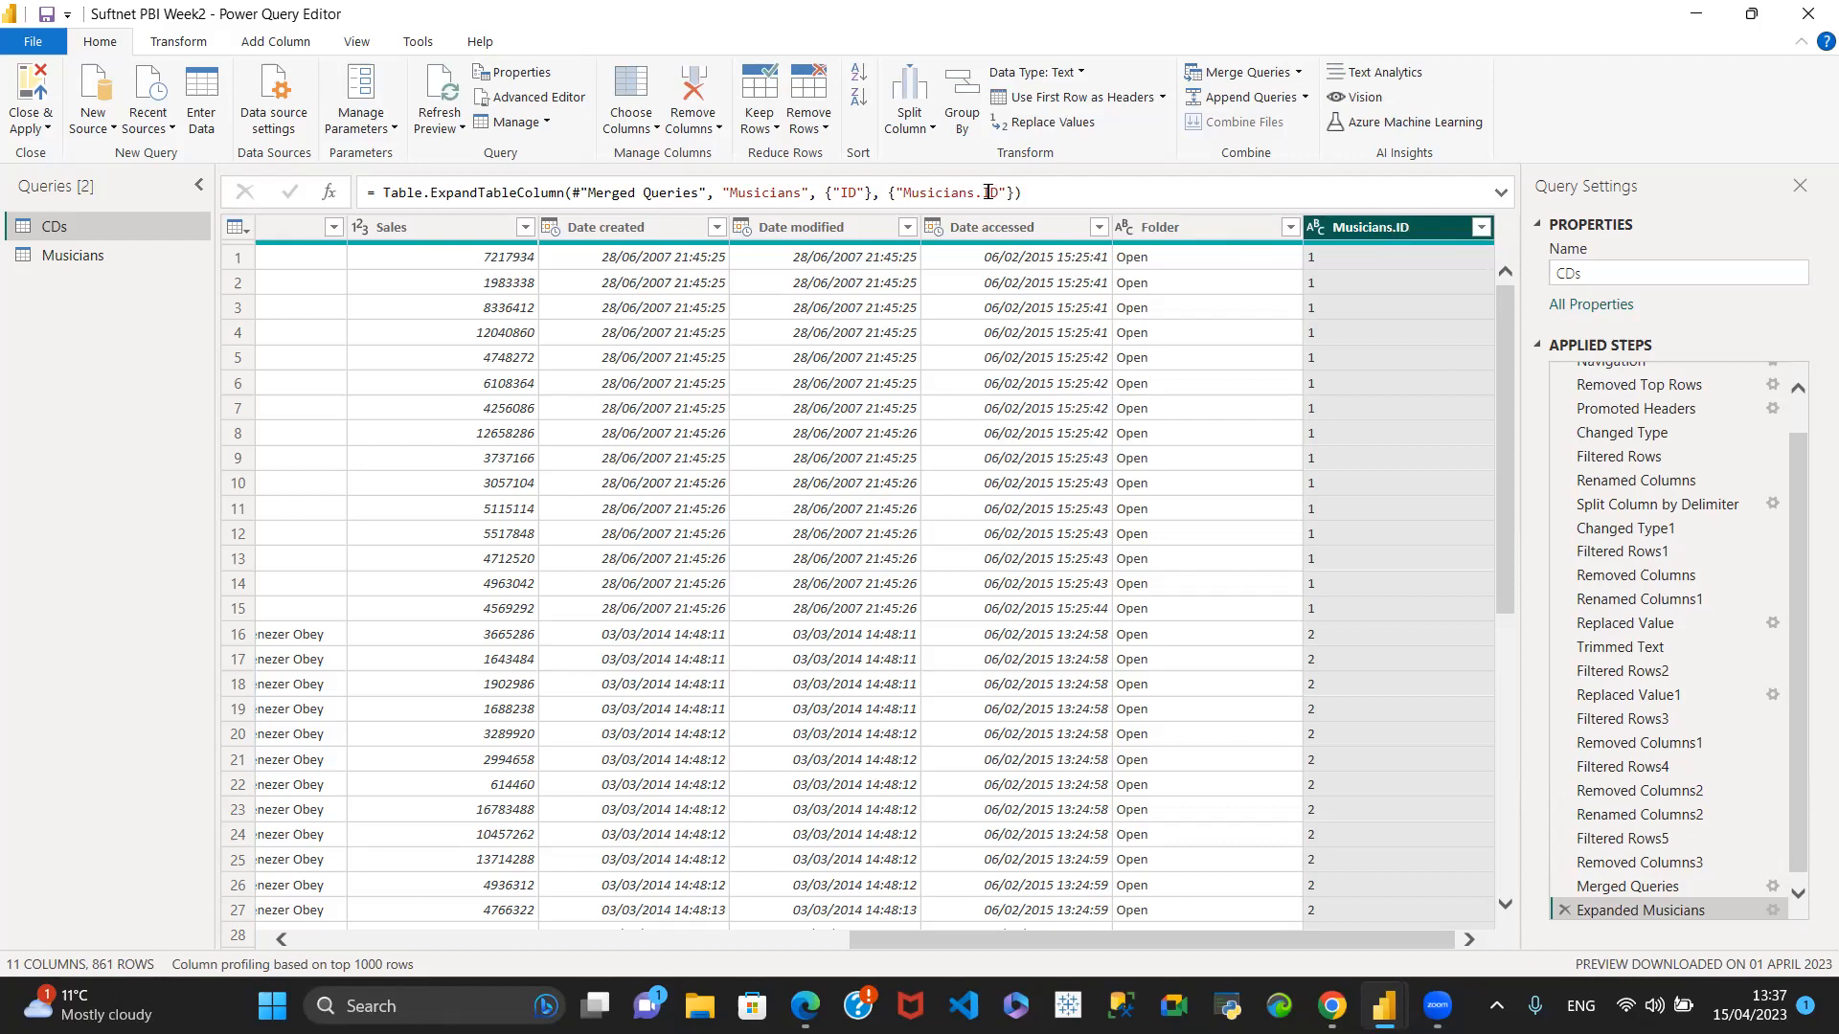
- Edit the expand step's formula so the new Musicians.ID column is named just ID
{"action": "left_click_drag", "start_coordinate": [981, 195], "coordinate": [906, 198]}
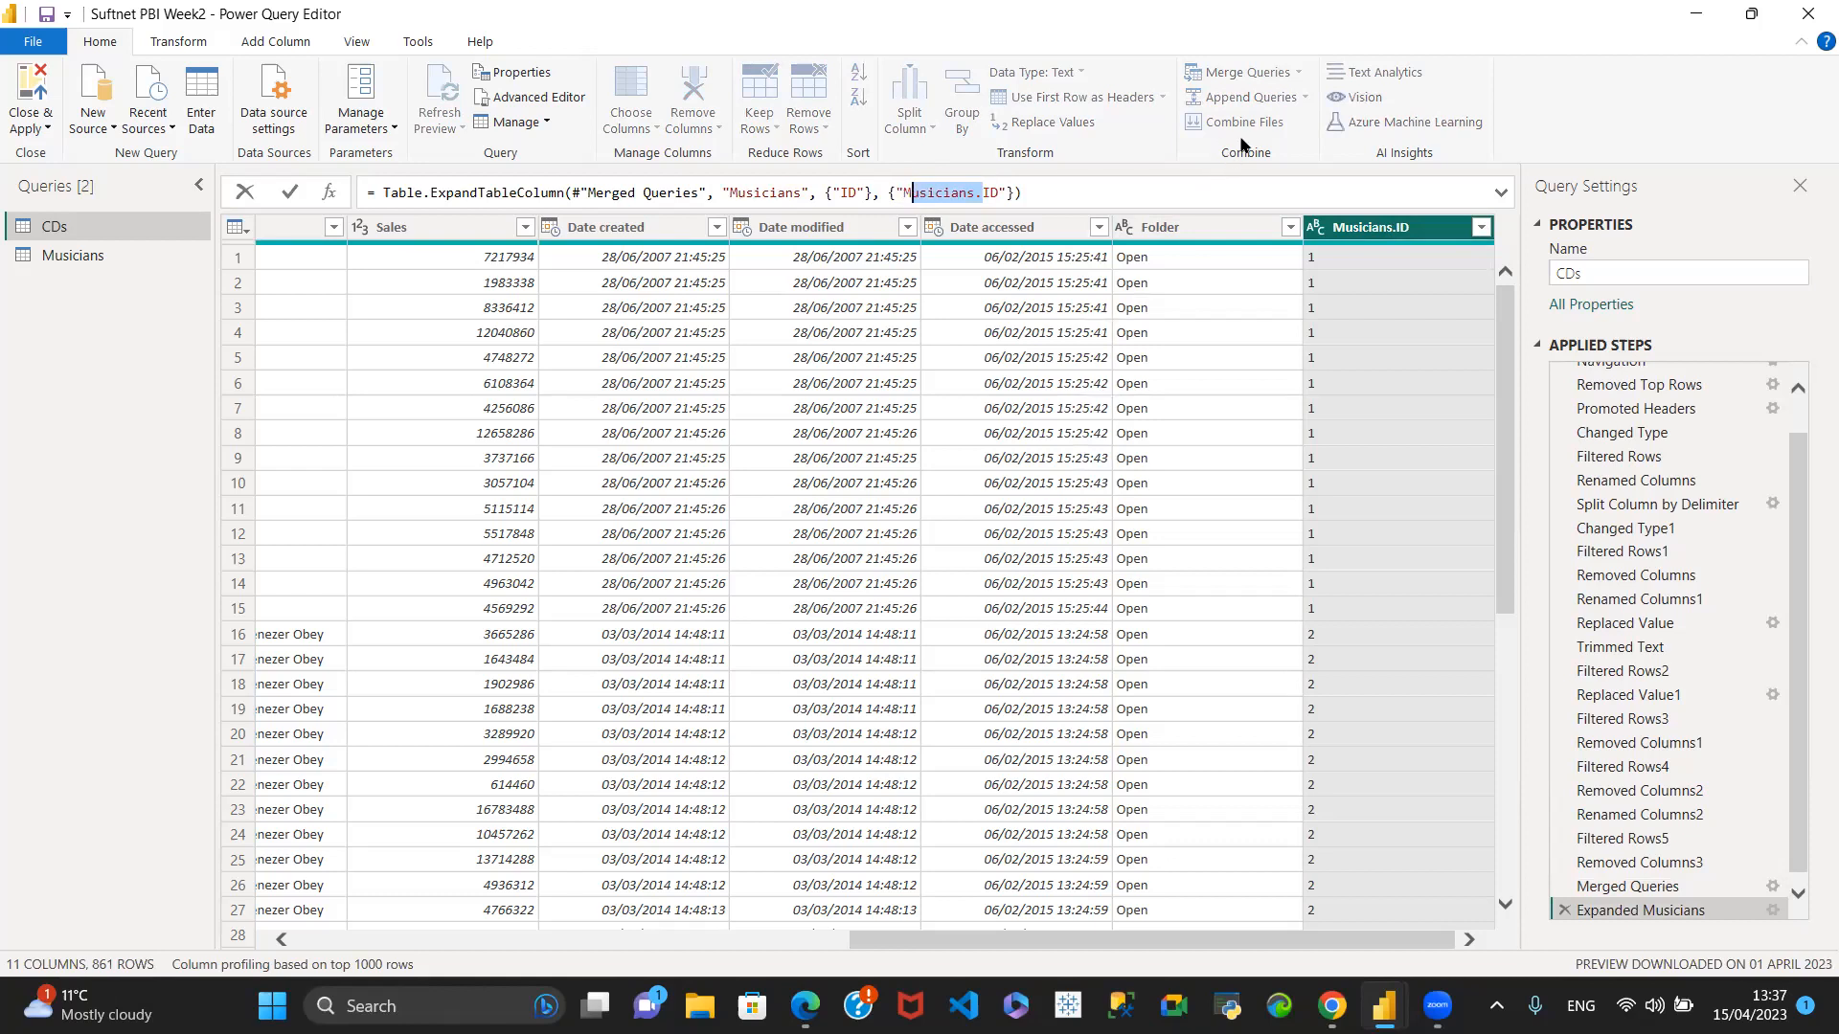
{"action": "key", "text": "BackSpace"}
{"action": "key", "text": "BackSpace"}
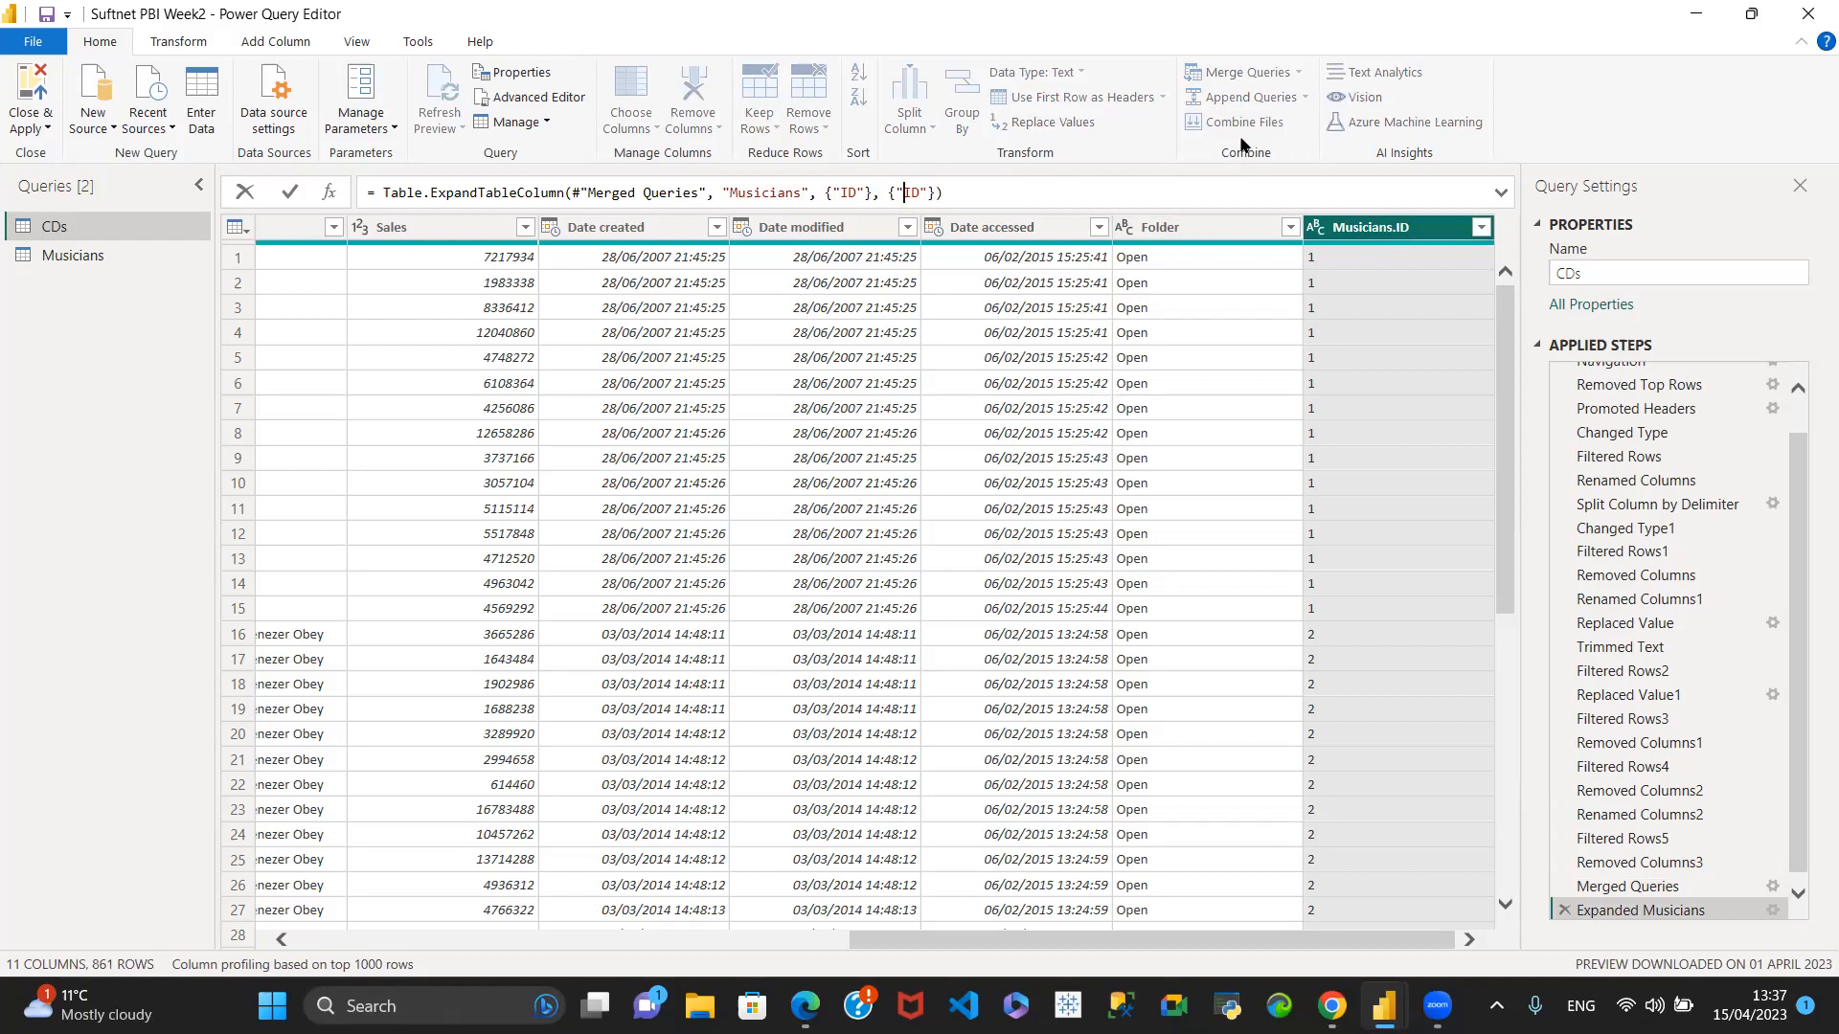
{"action": "key", "text": "Return"}
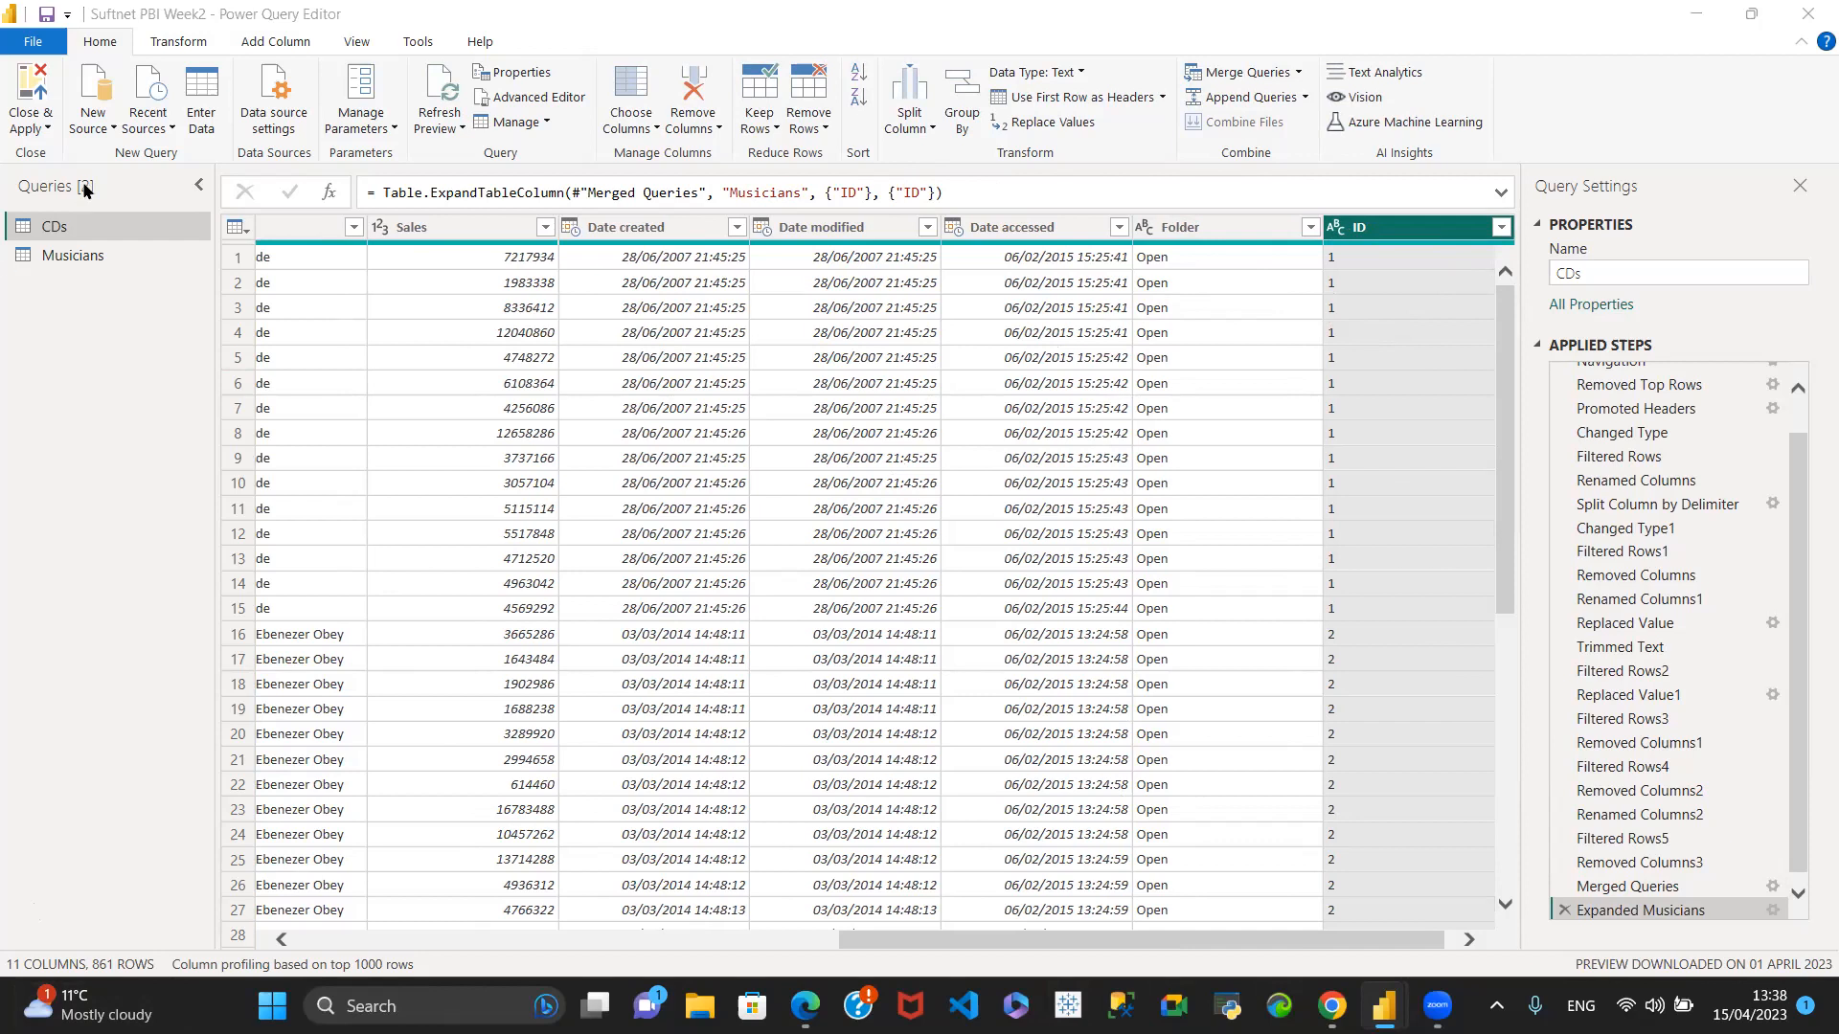
- Check the Musicians query, and split the Folder path column of CDs at each backslash into 5 columns
{"action": "left_click", "coordinate": [69, 255]}
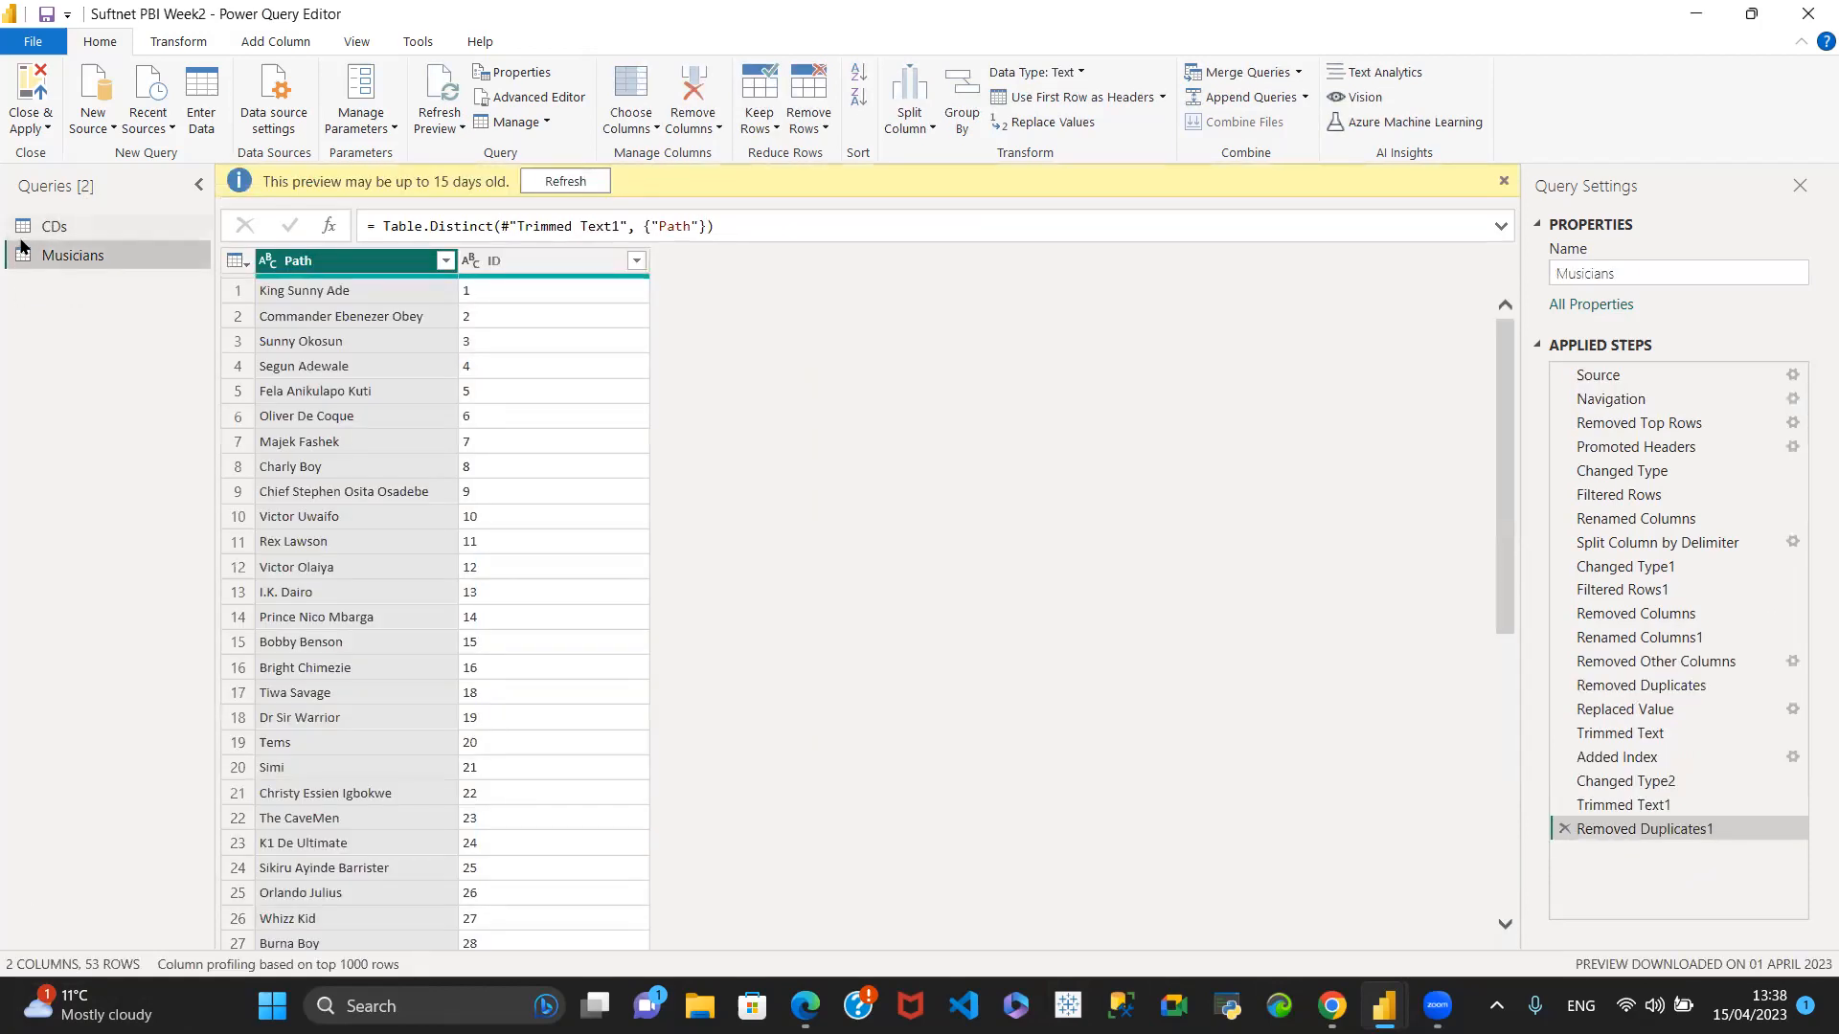
{"action": "left_click", "coordinate": [94, 235]}
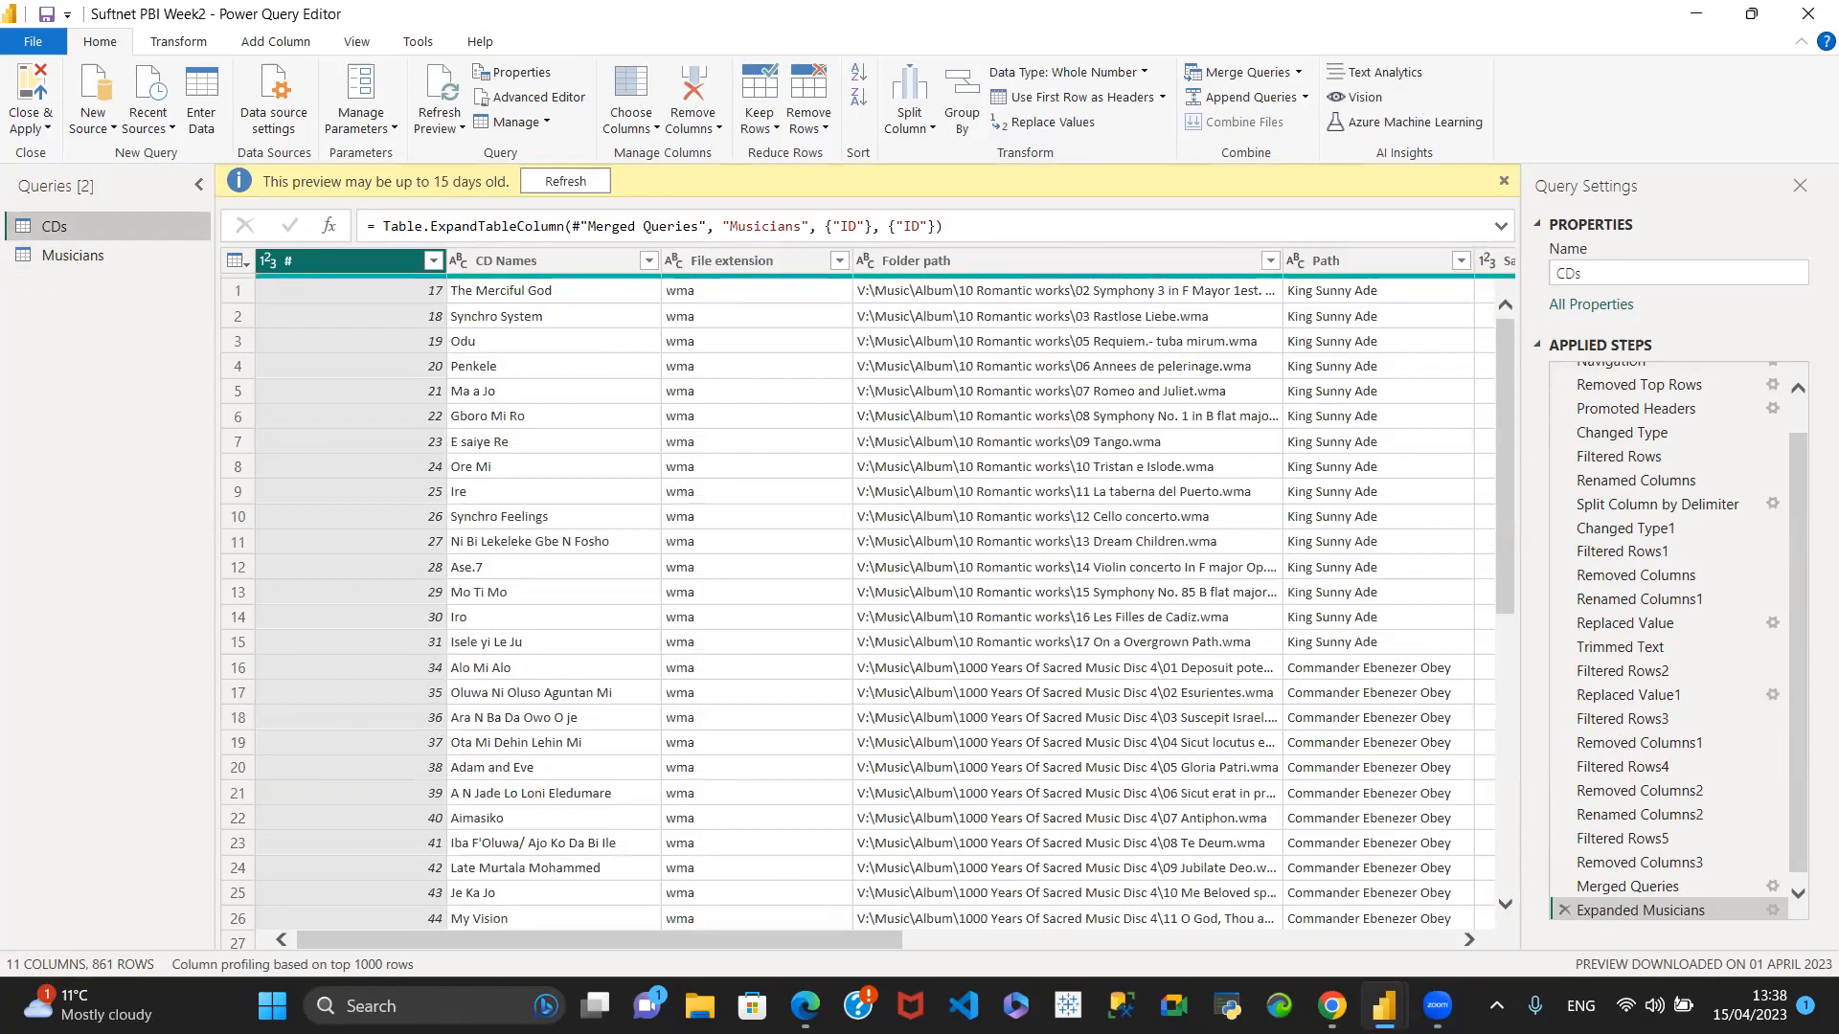
{"action": "left_click_drag", "start_coordinate": [382, 938], "coordinate": [504, 939]}
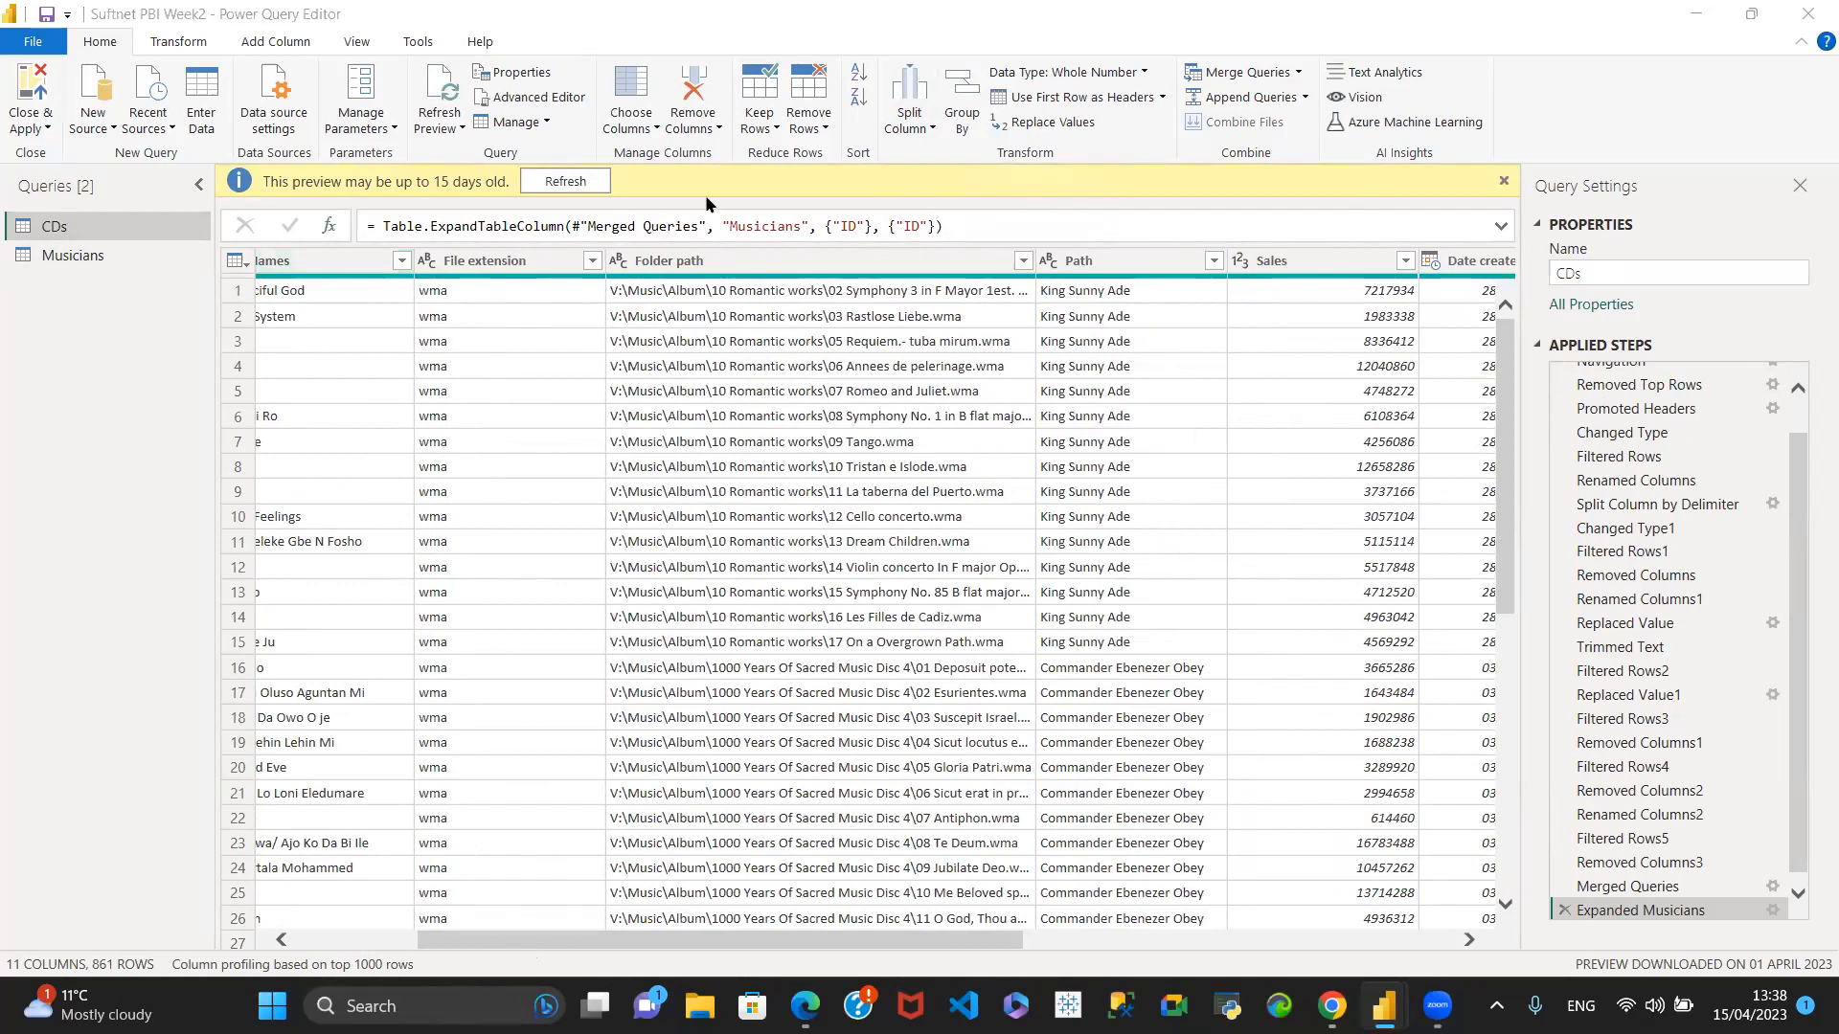
{"action": "left_click", "coordinate": [851, 266]}
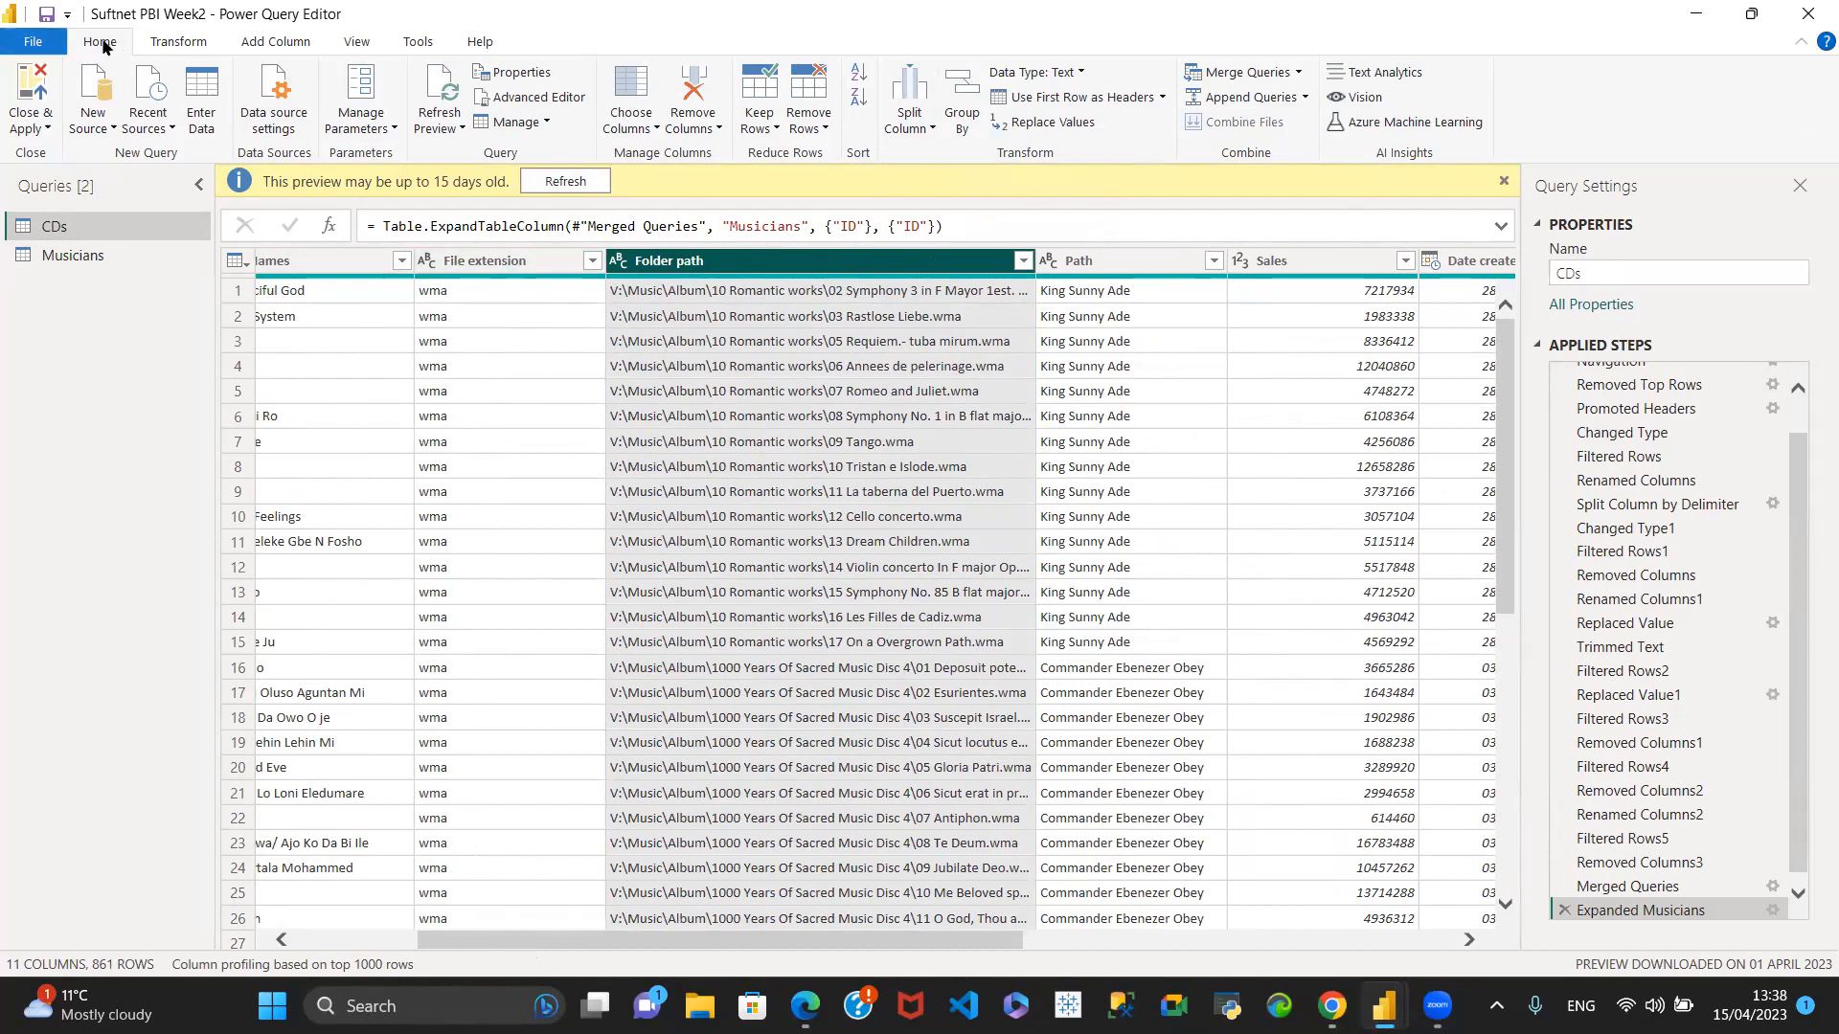
{"action": "left_click", "coordinate": [925, 128]}
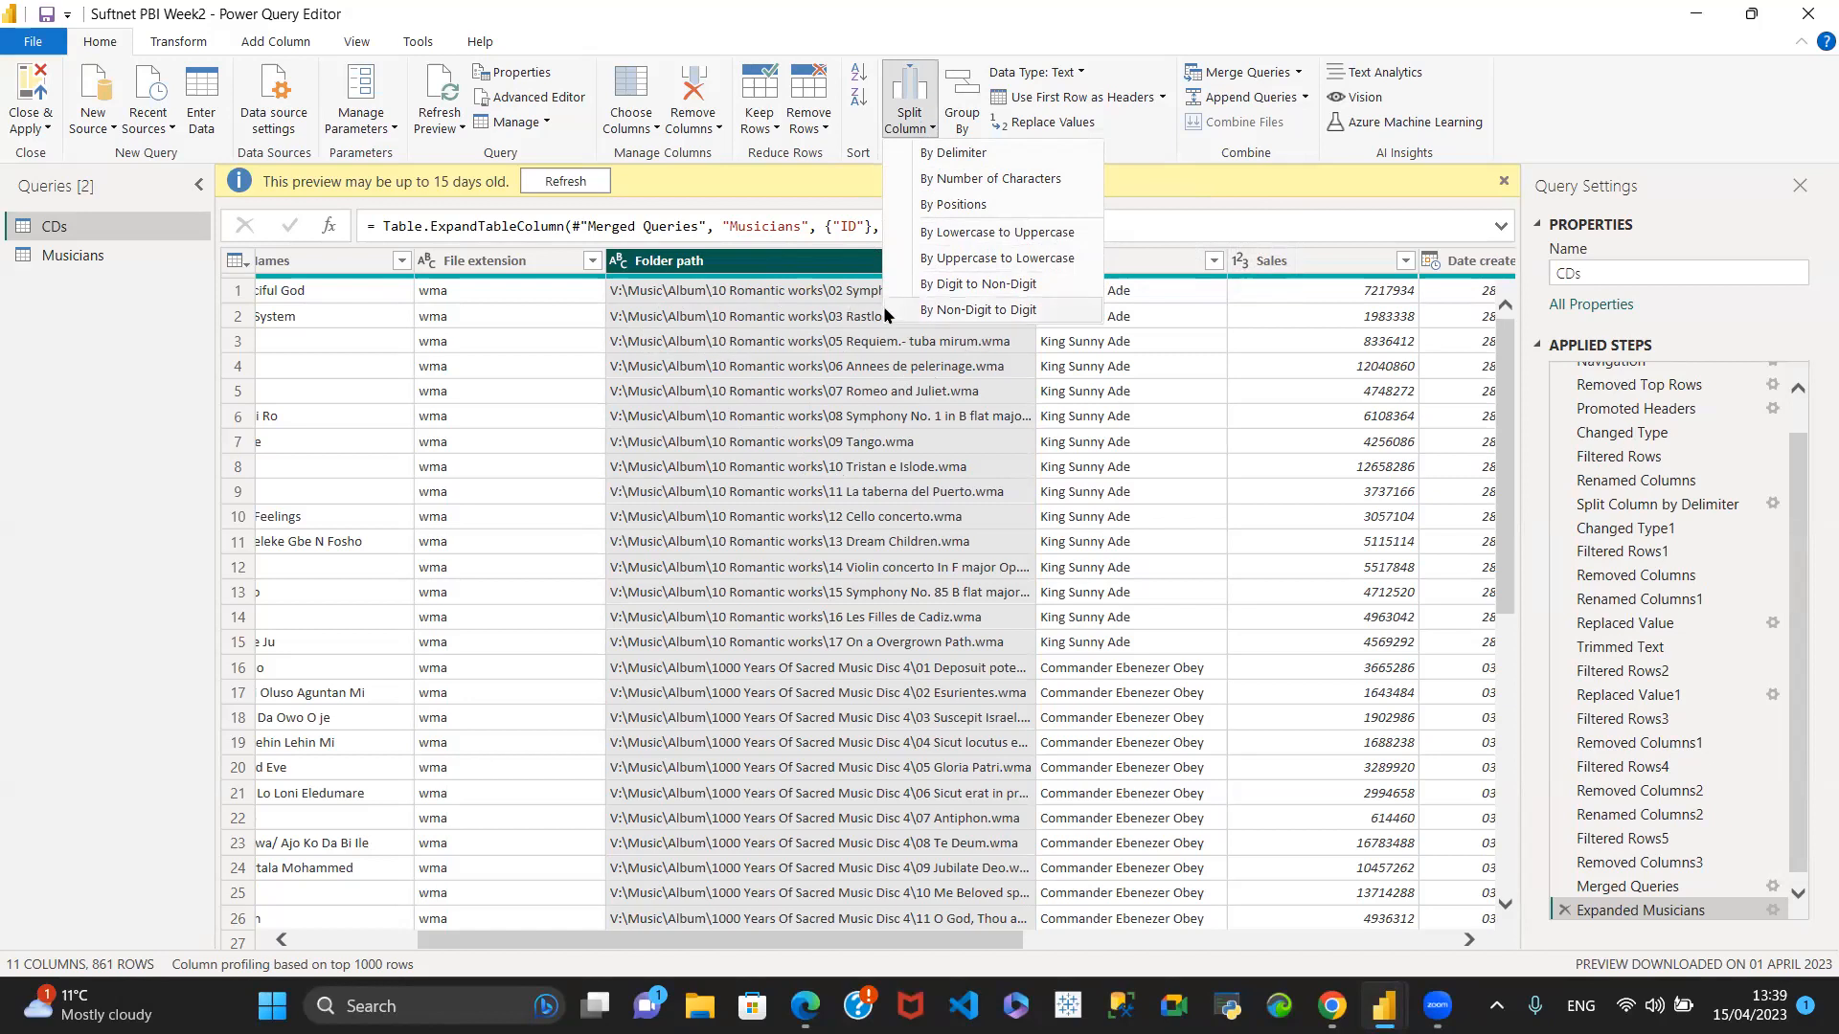
{"action": "left_click", "coordinate": [971, 153]}
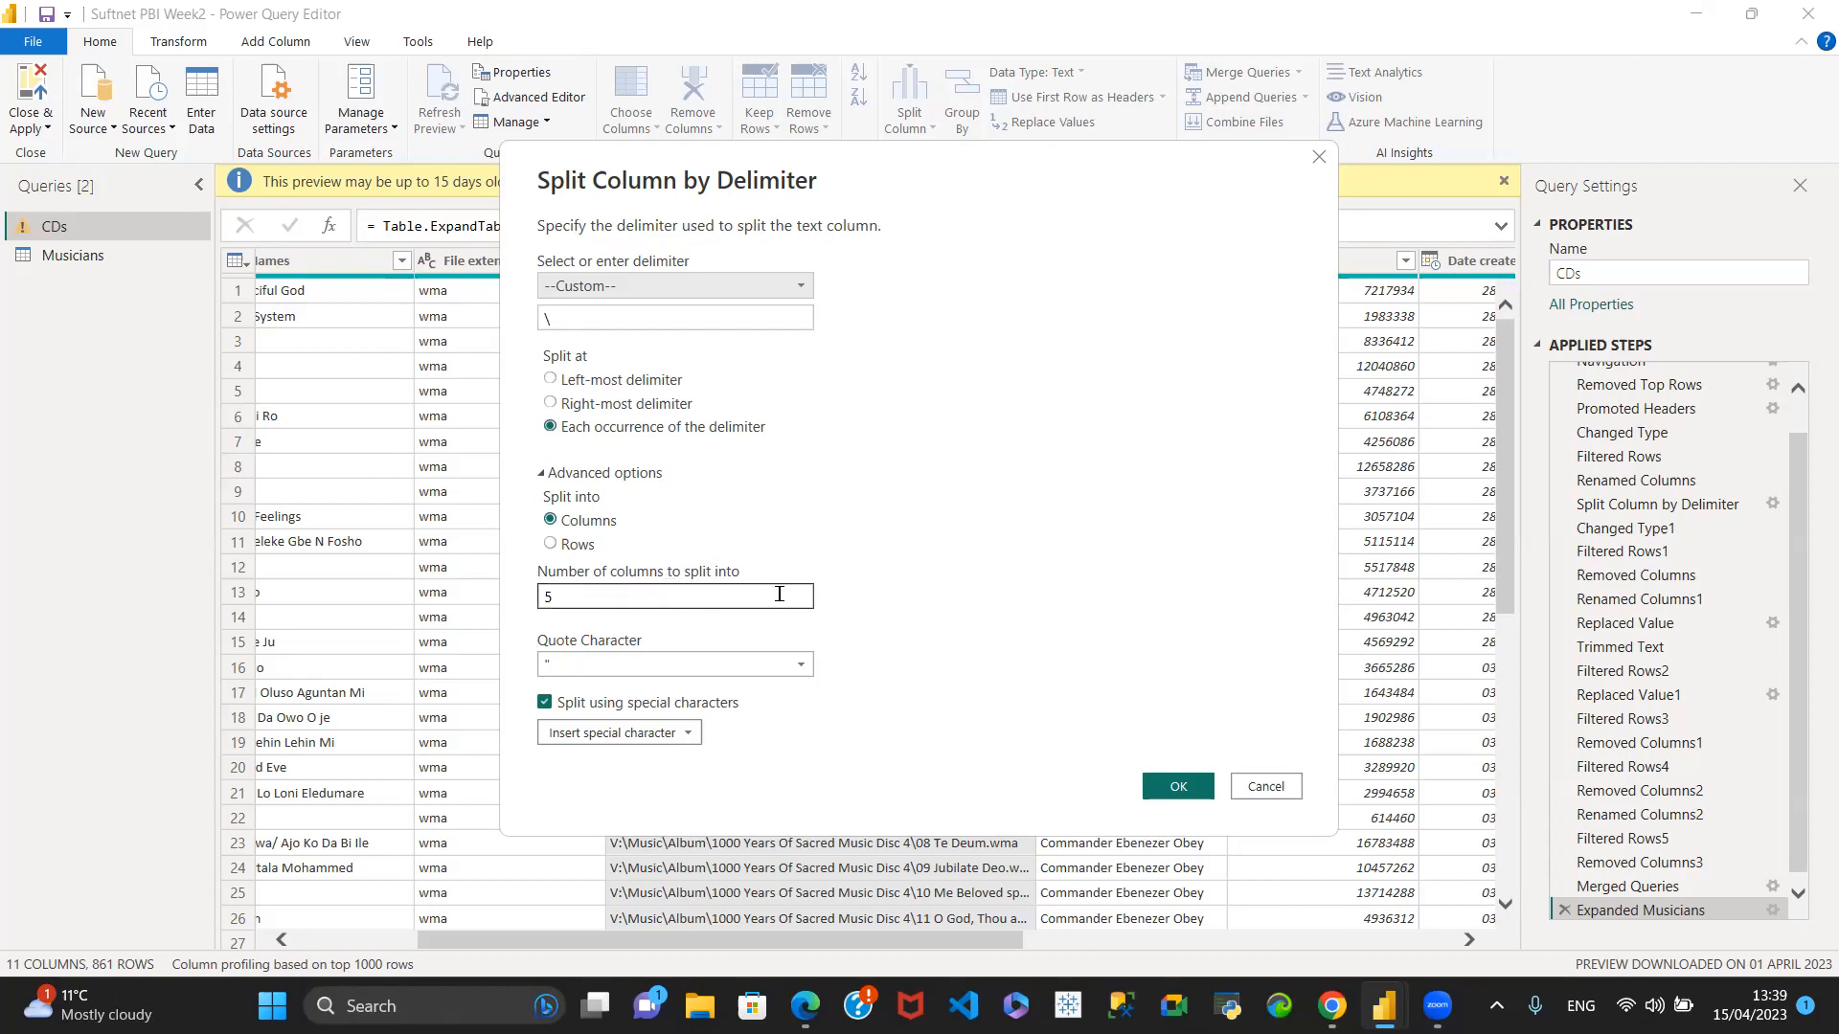
{"action": "left_click", "coordinate": [1178, 785]}
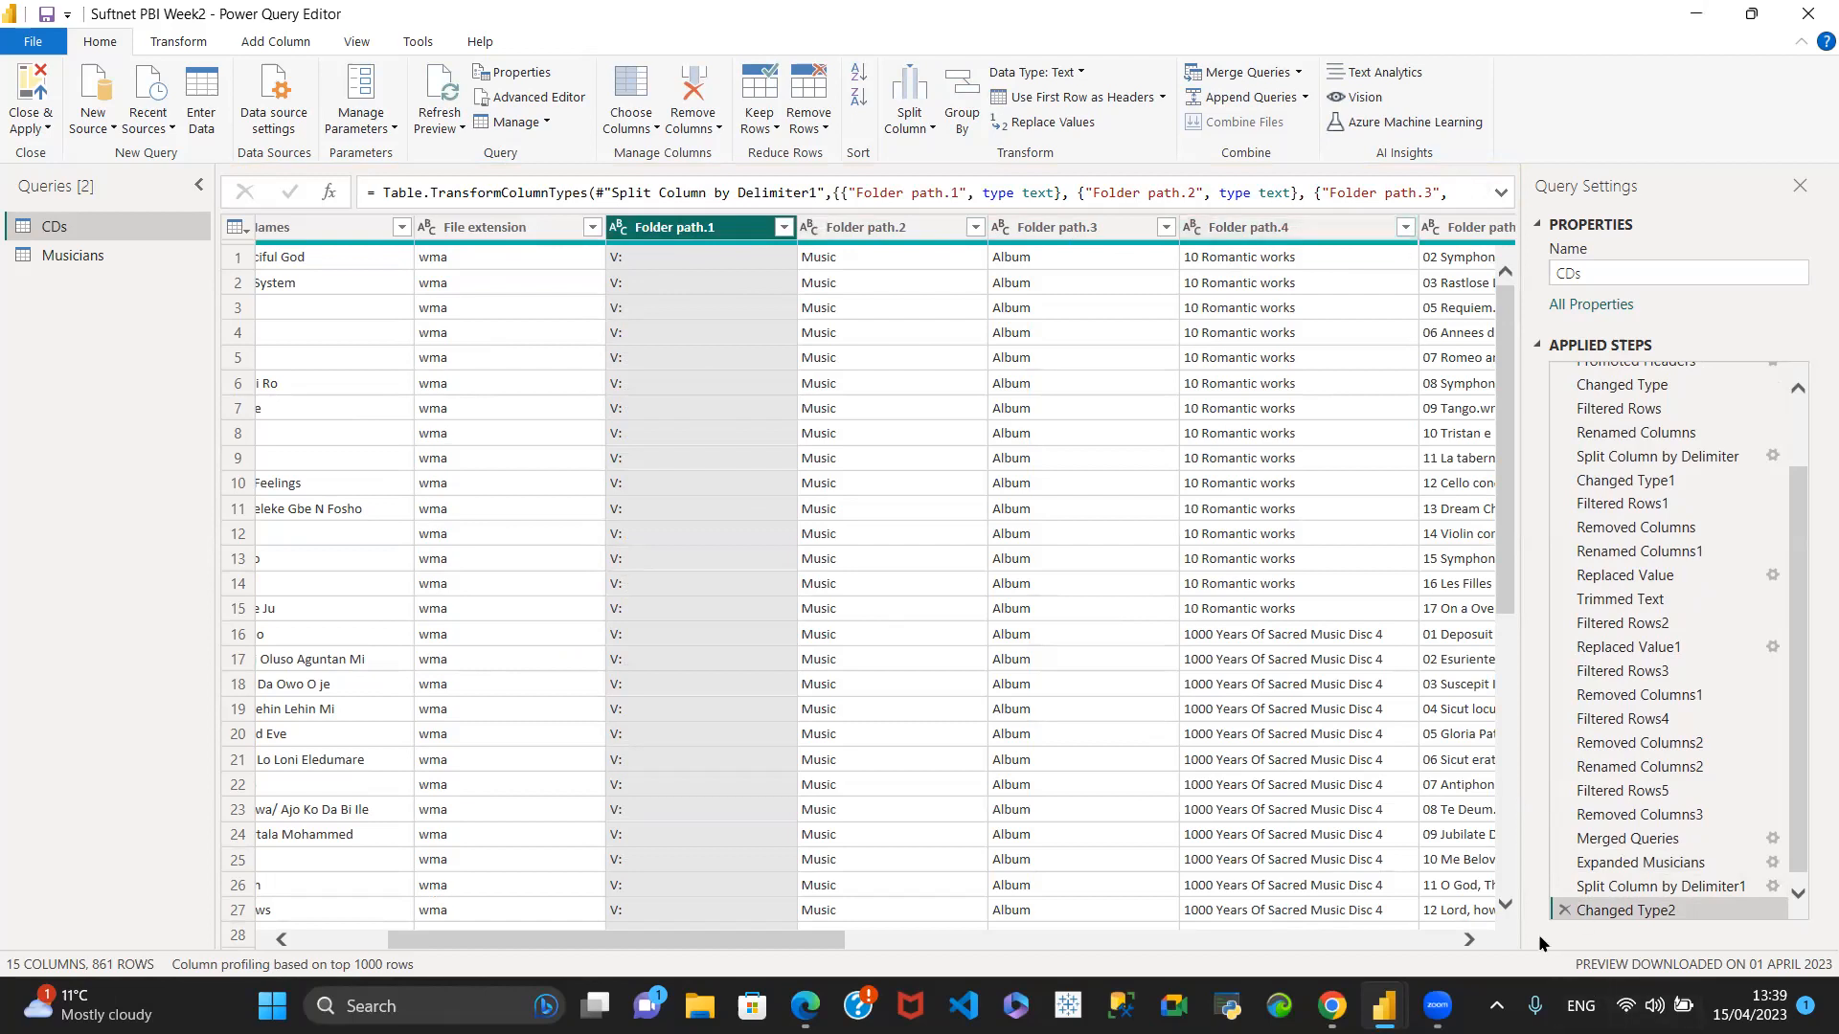
- Delete the type change and delimiter split from the applied steps of the CDs query
{"action": "scroll", "coordinate": [1741, 842], "scroll_direction": "down", "scroll_amount": 1}
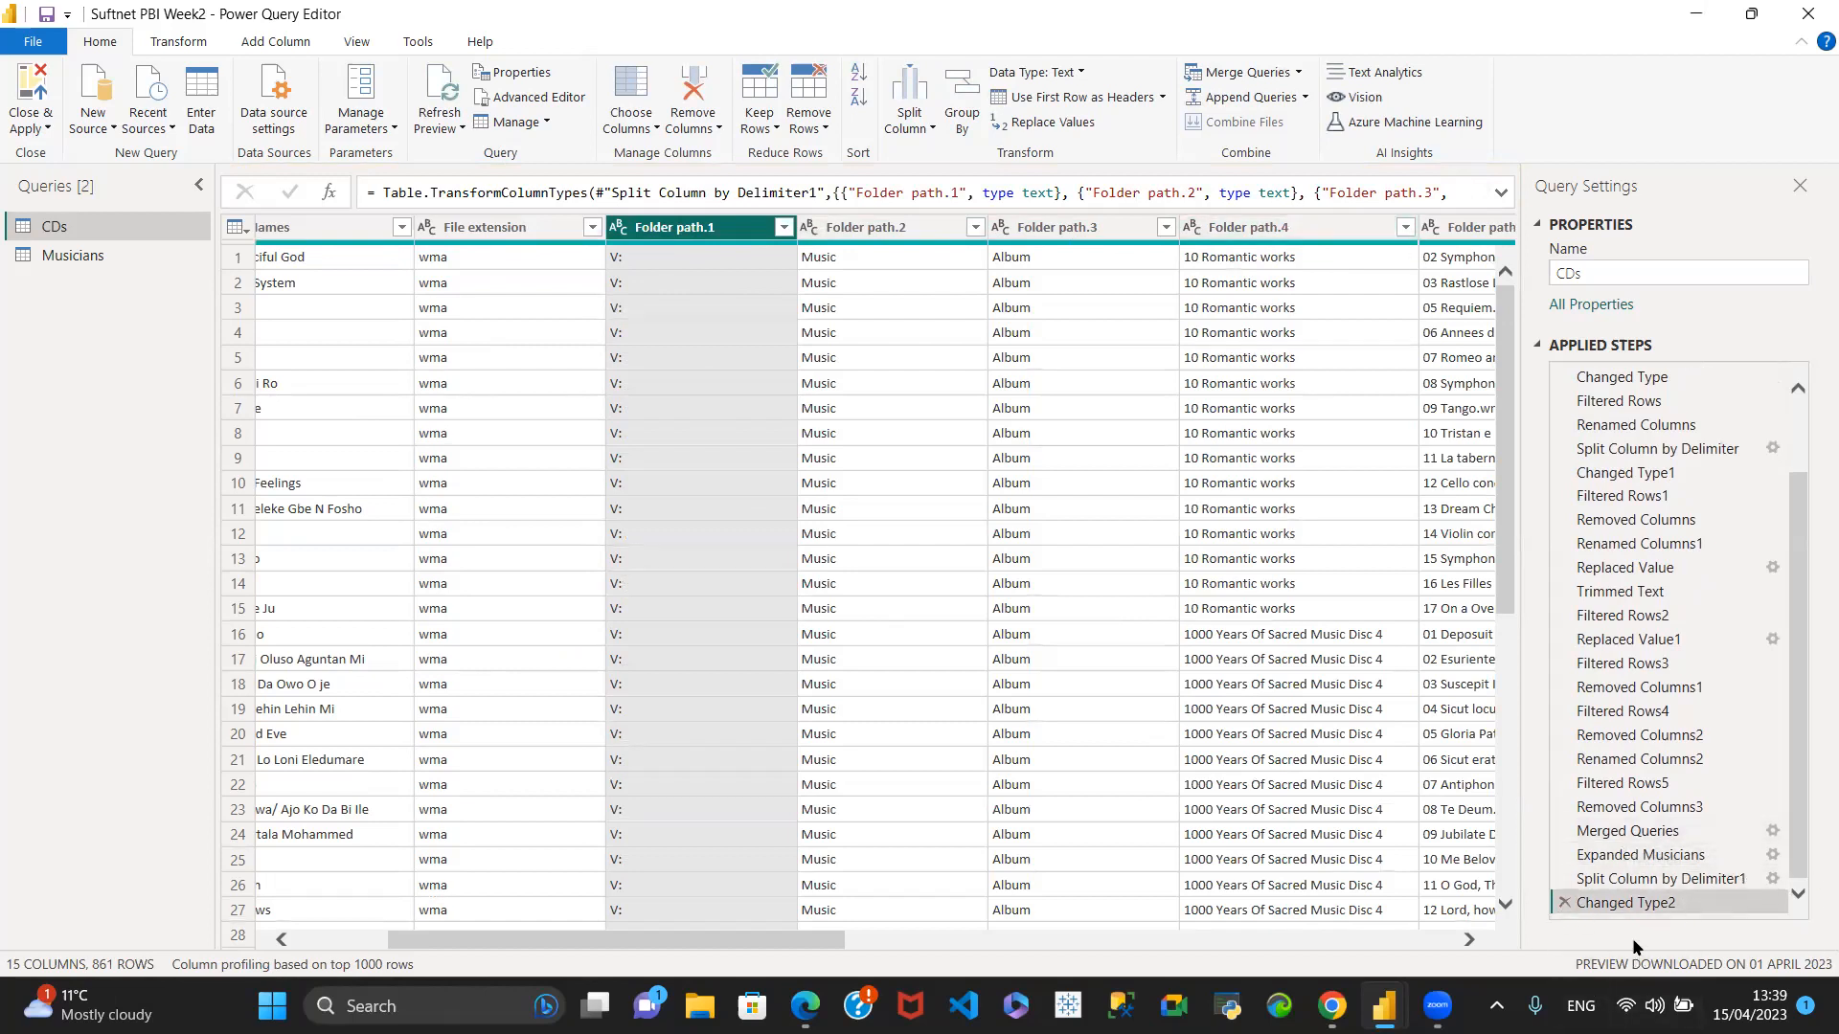
{"action": "left_click", "coordinate": [1565, 904]}
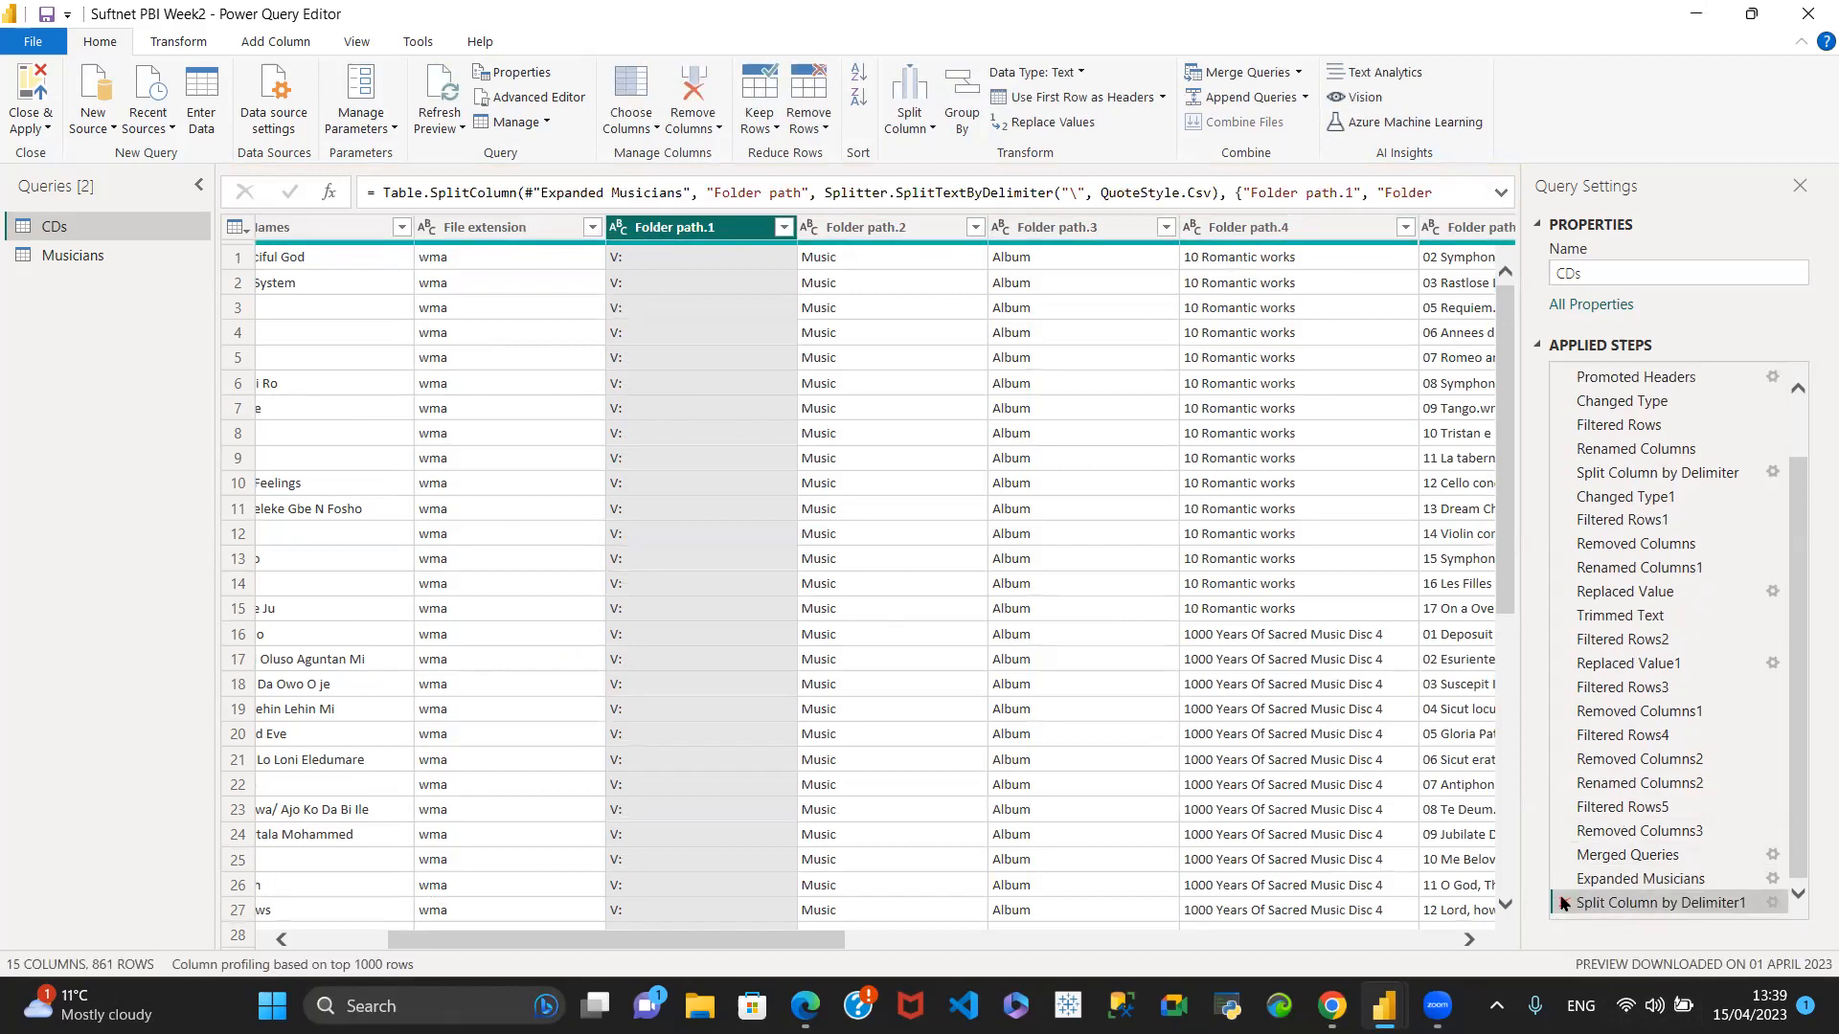
{"action": "left_click", "coordinate": [1564, 903]}
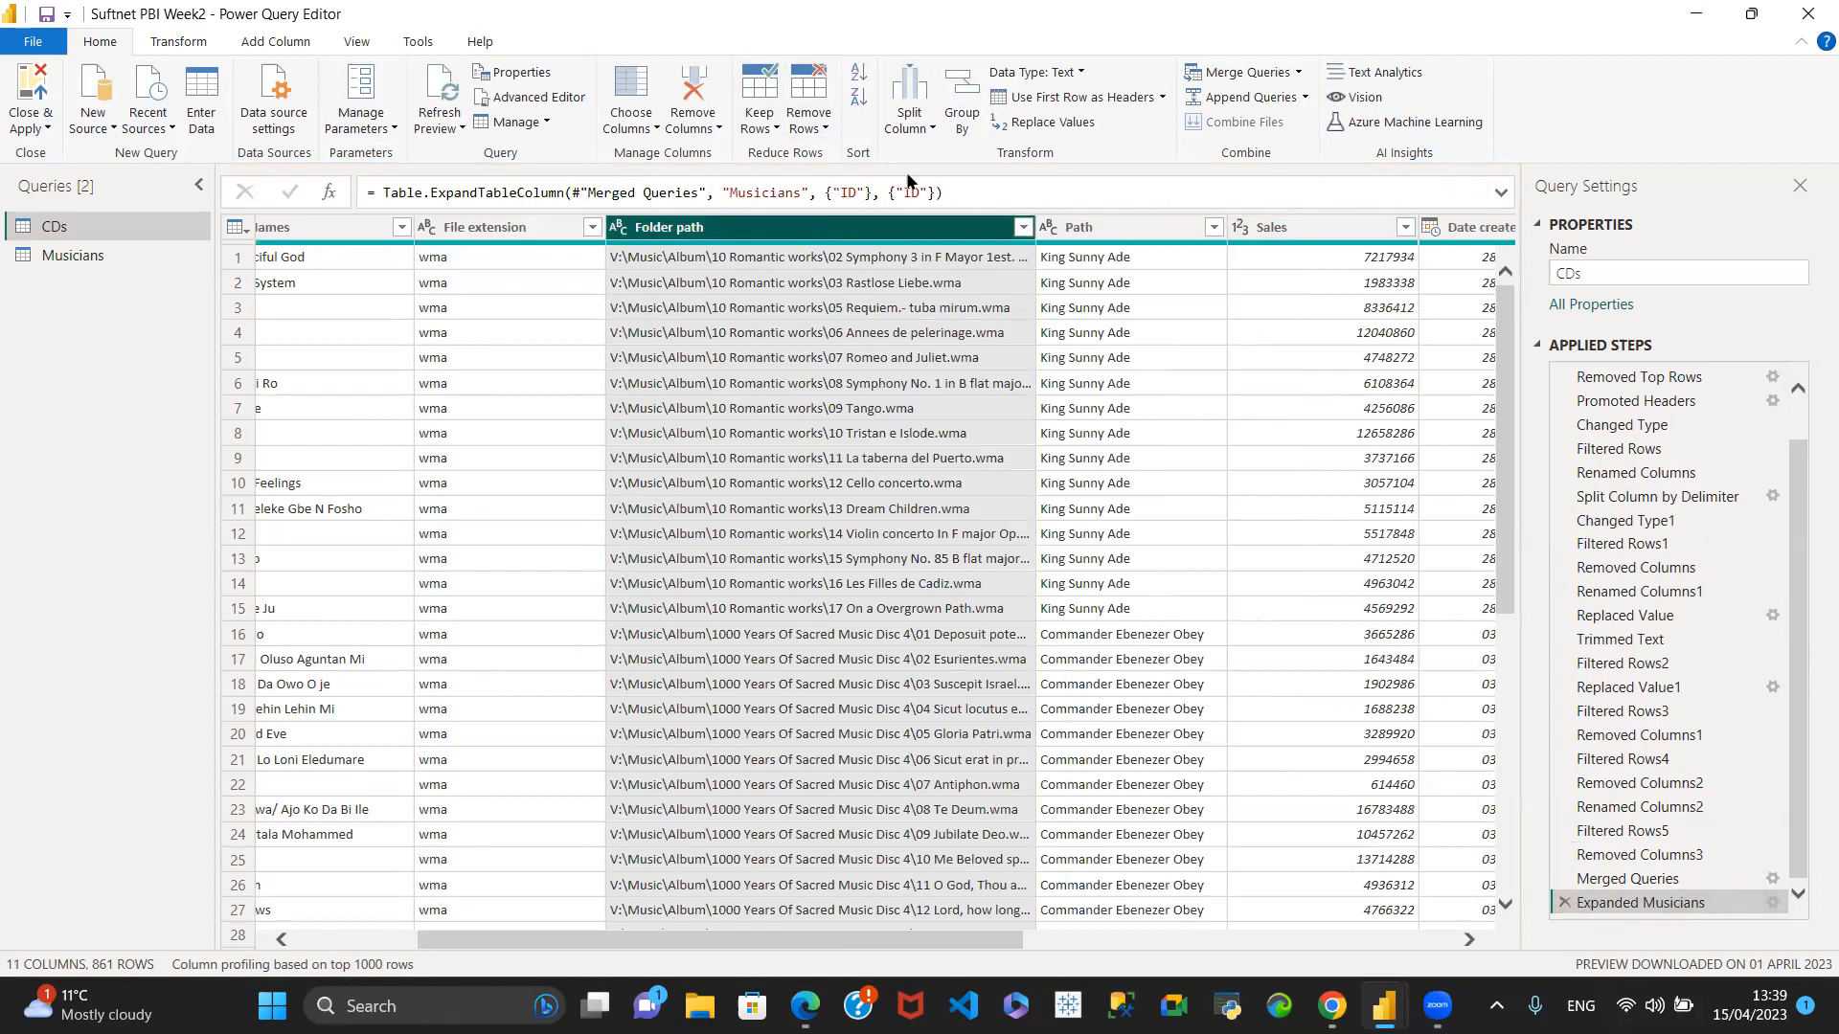
- Try splitting the Folder path column at each backslash into rows, and delete the resulting applied steps
{"action": "left_click", "coordinate": [918, 127]}
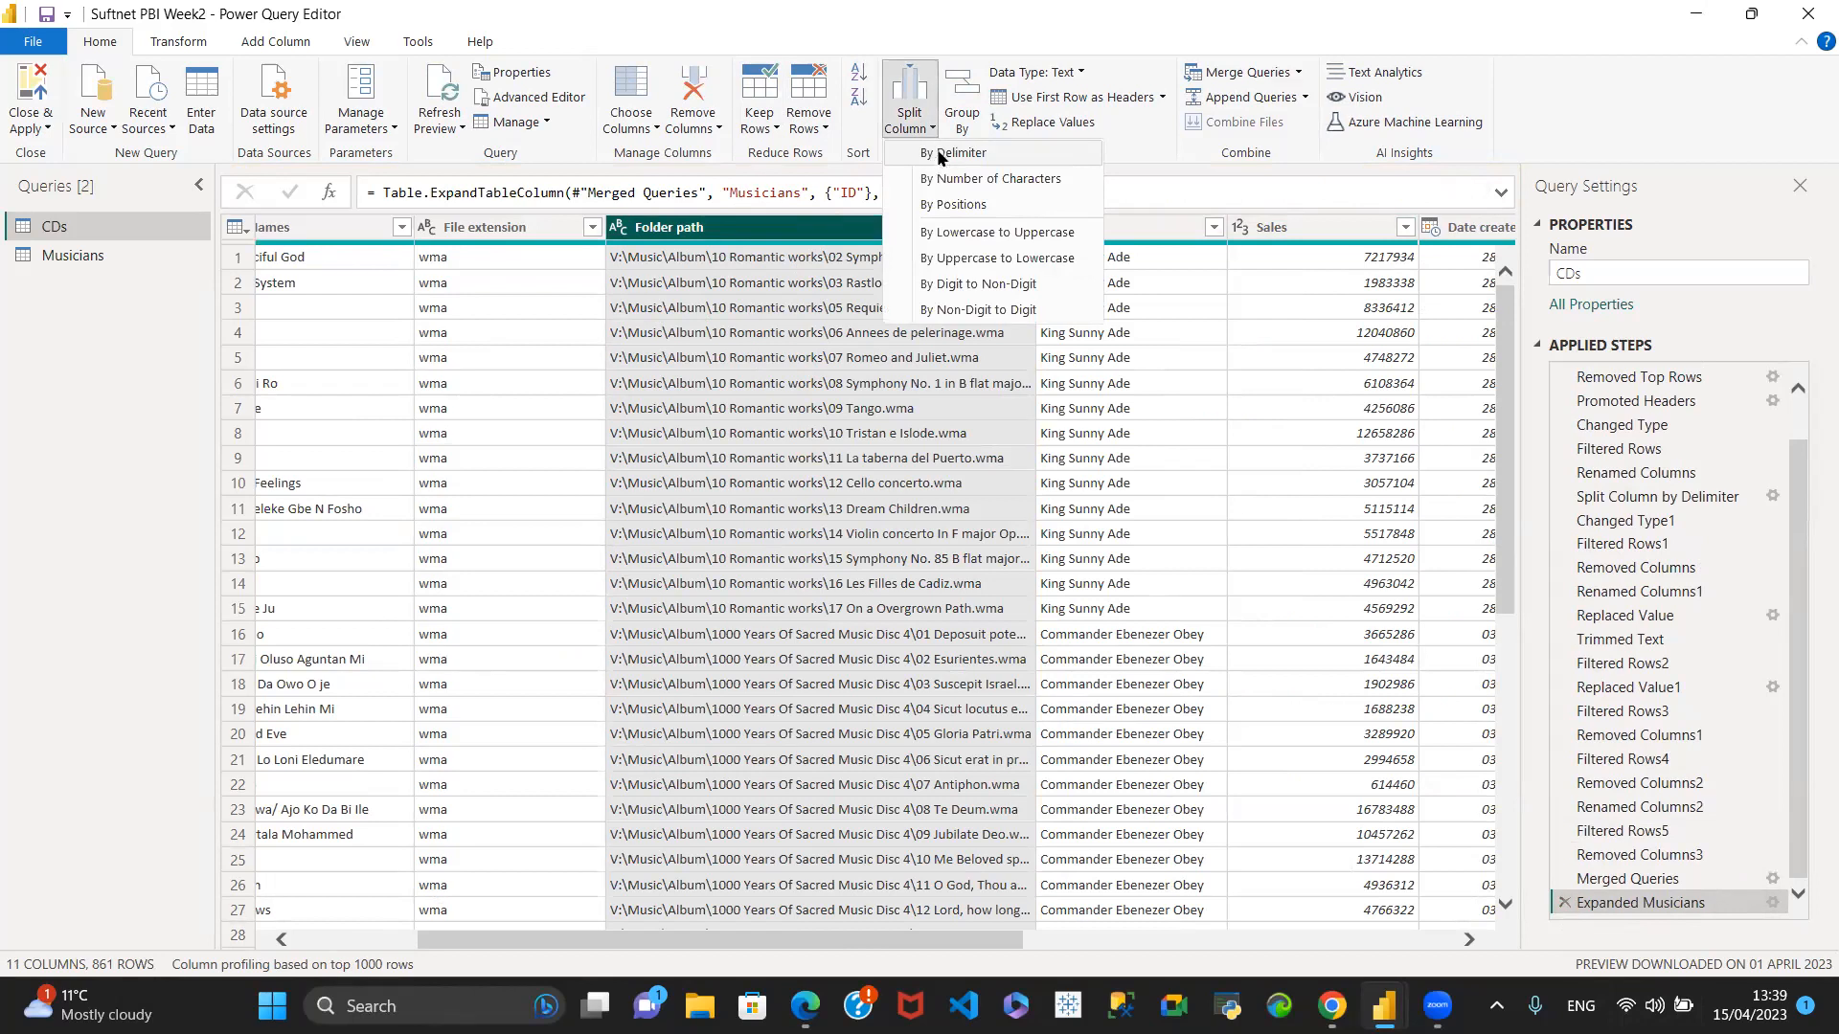
{"action": "left_click", "coordinate": [943, 155]}
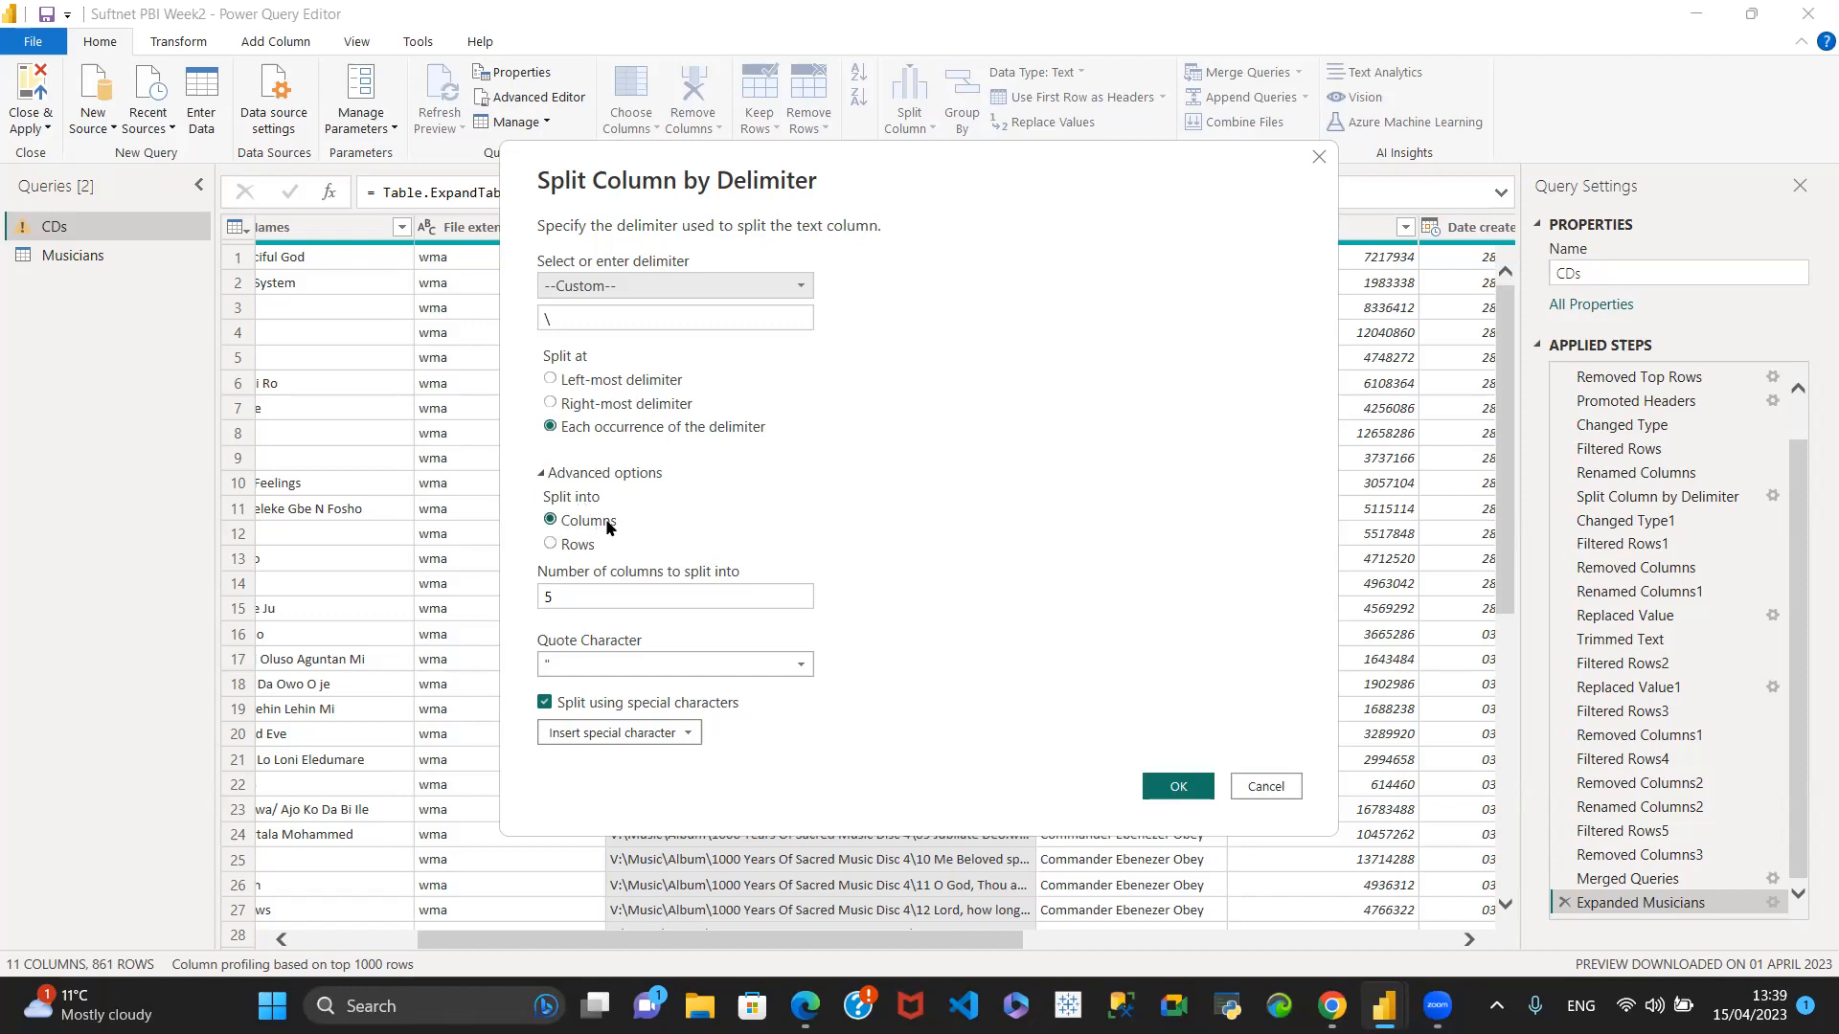
{"action": "left_click", "coordinate": [552, 544]}
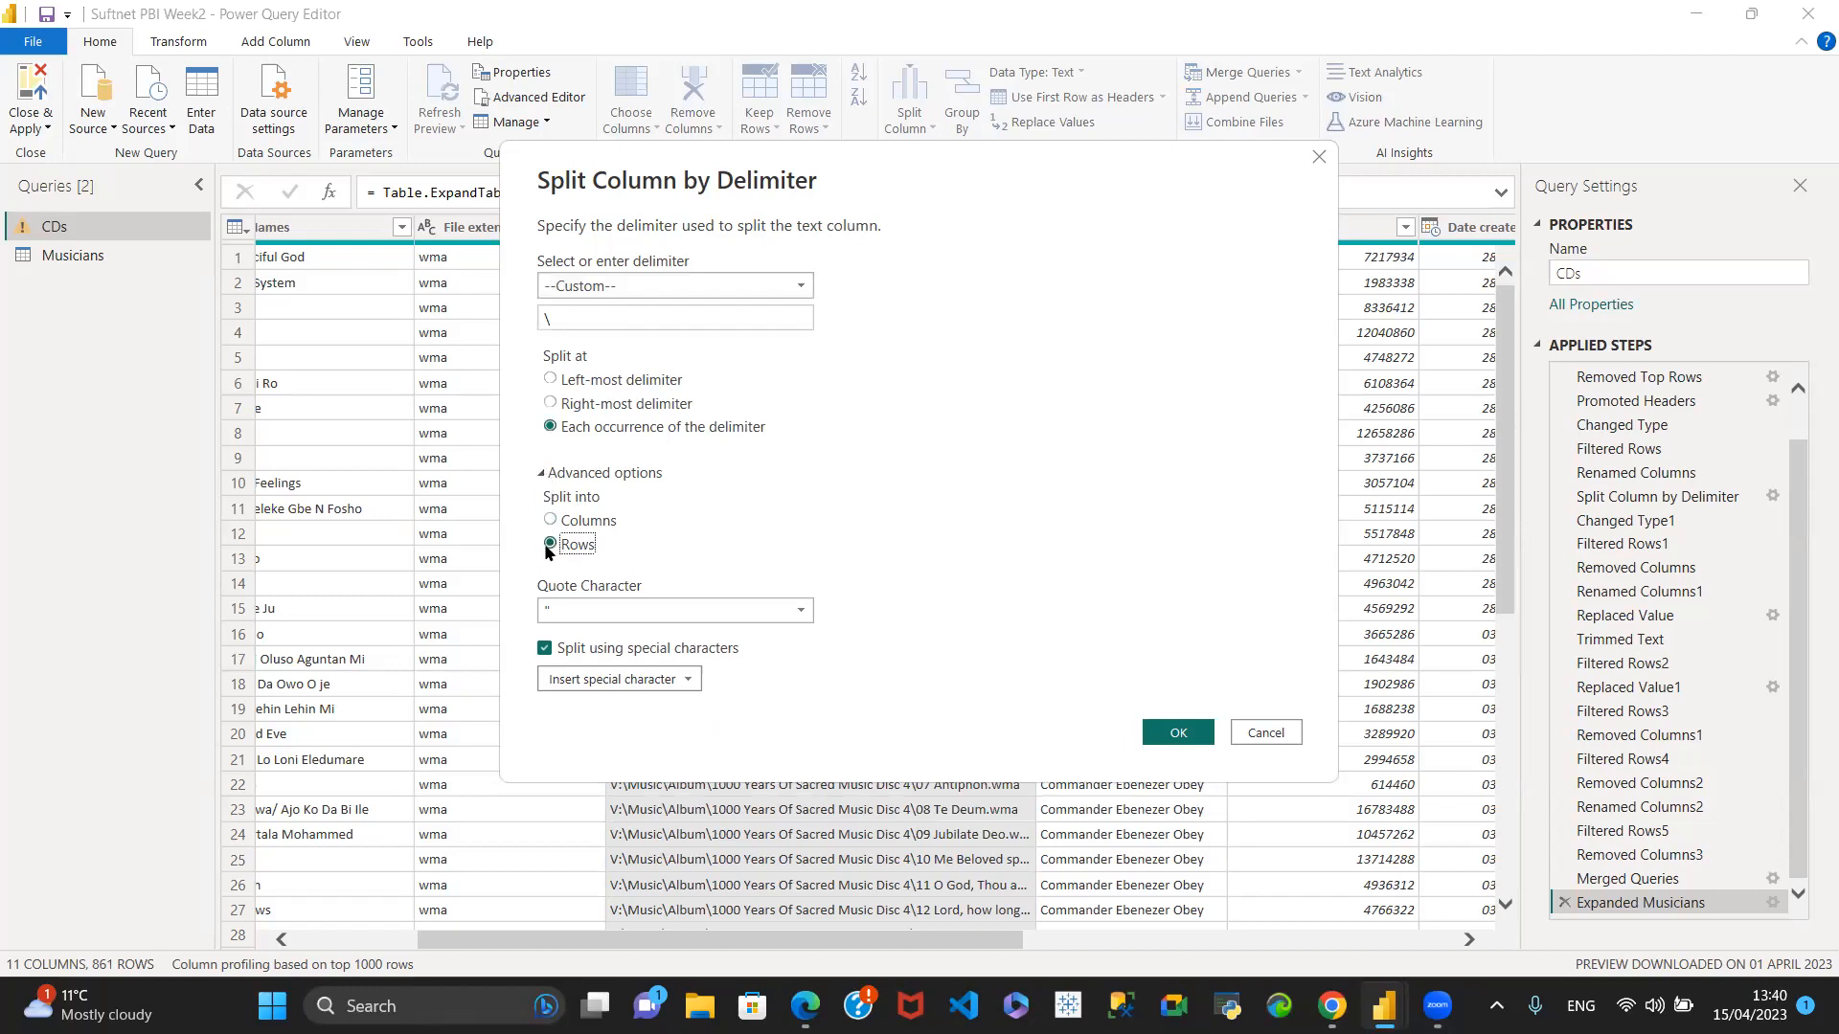
{"action": "left_click", "coordinate": [1207, 733]}
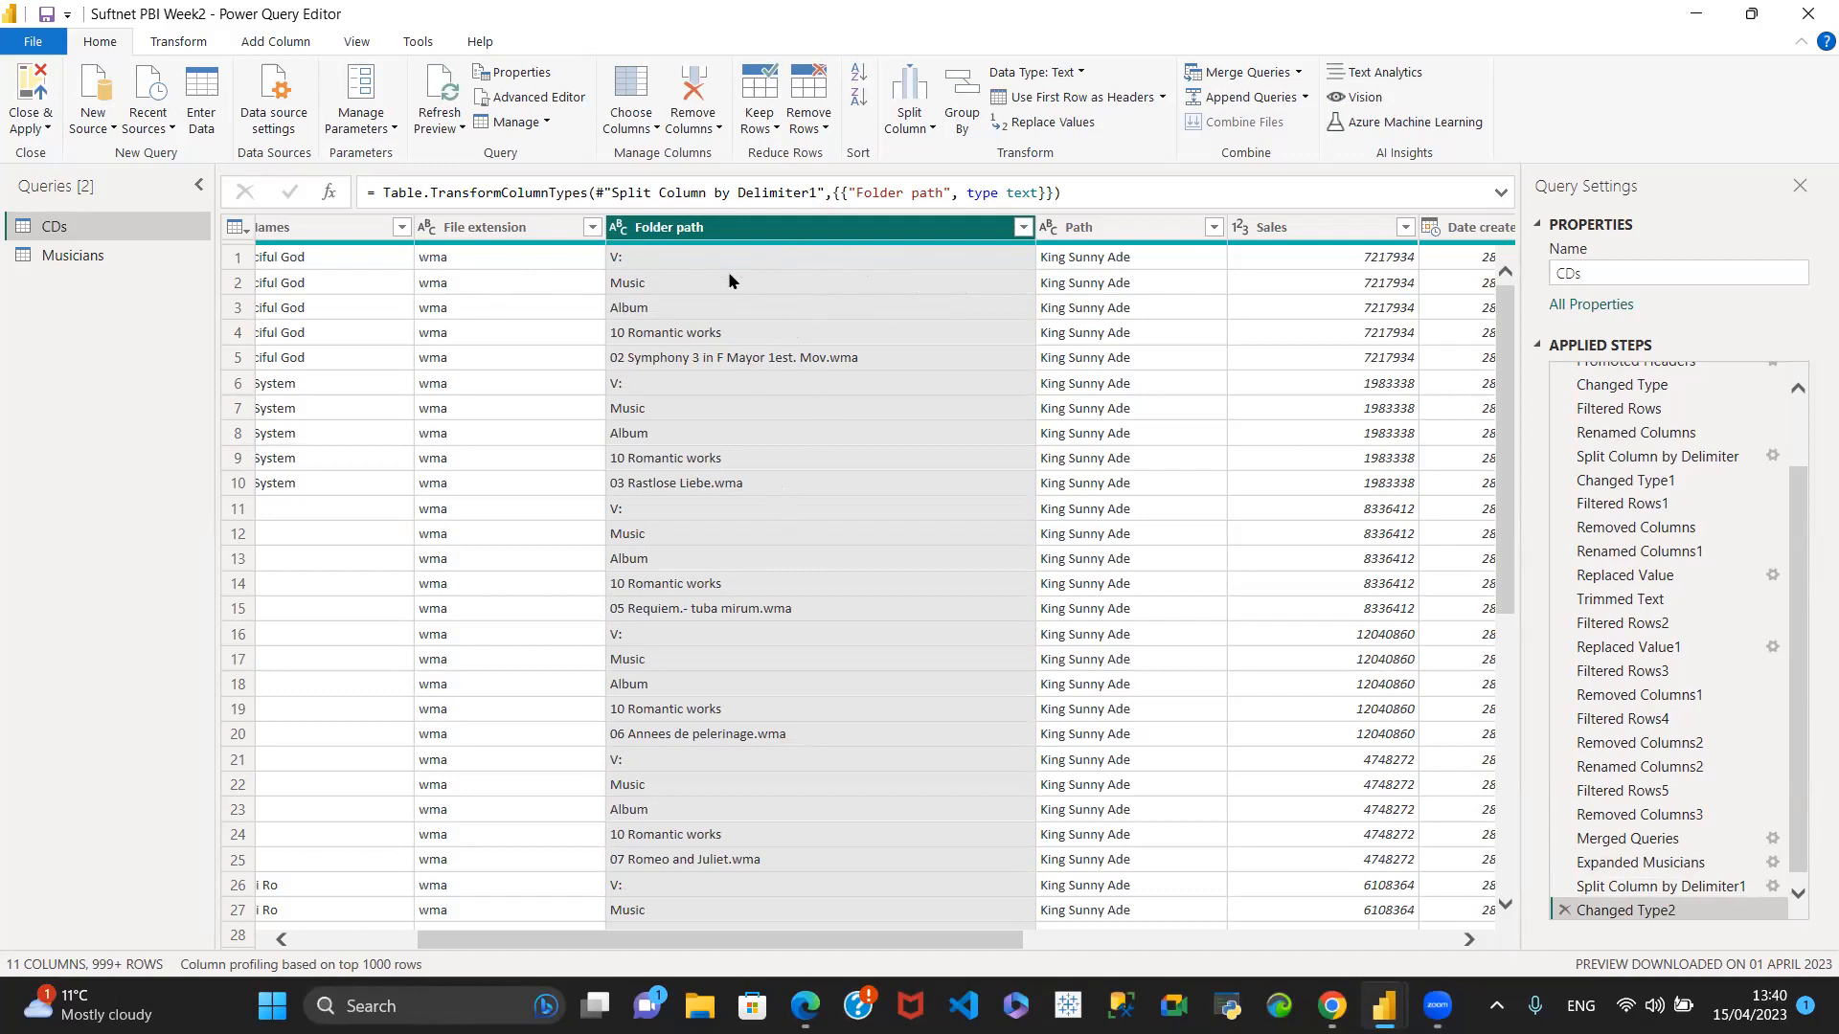
{"action": "left_click", "coordinate": [1558, 912]}
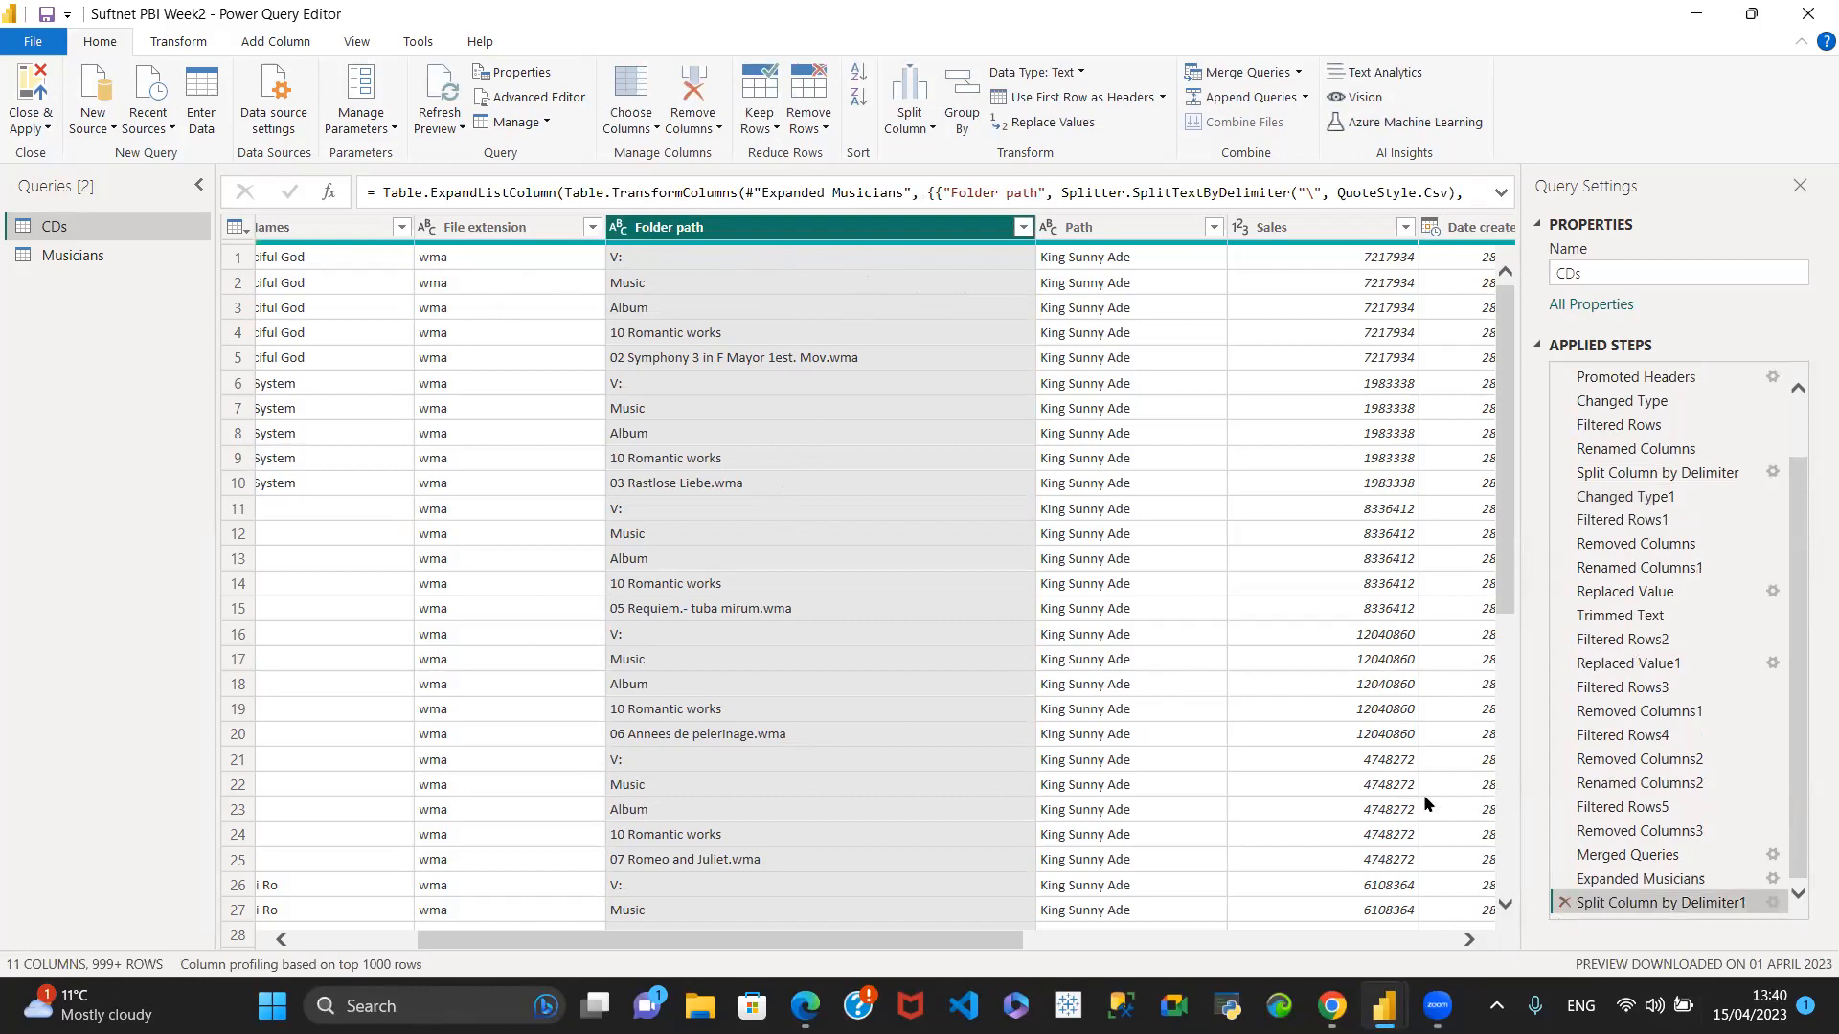
{"action": "left_click", "coordinate": [1564, 903]}
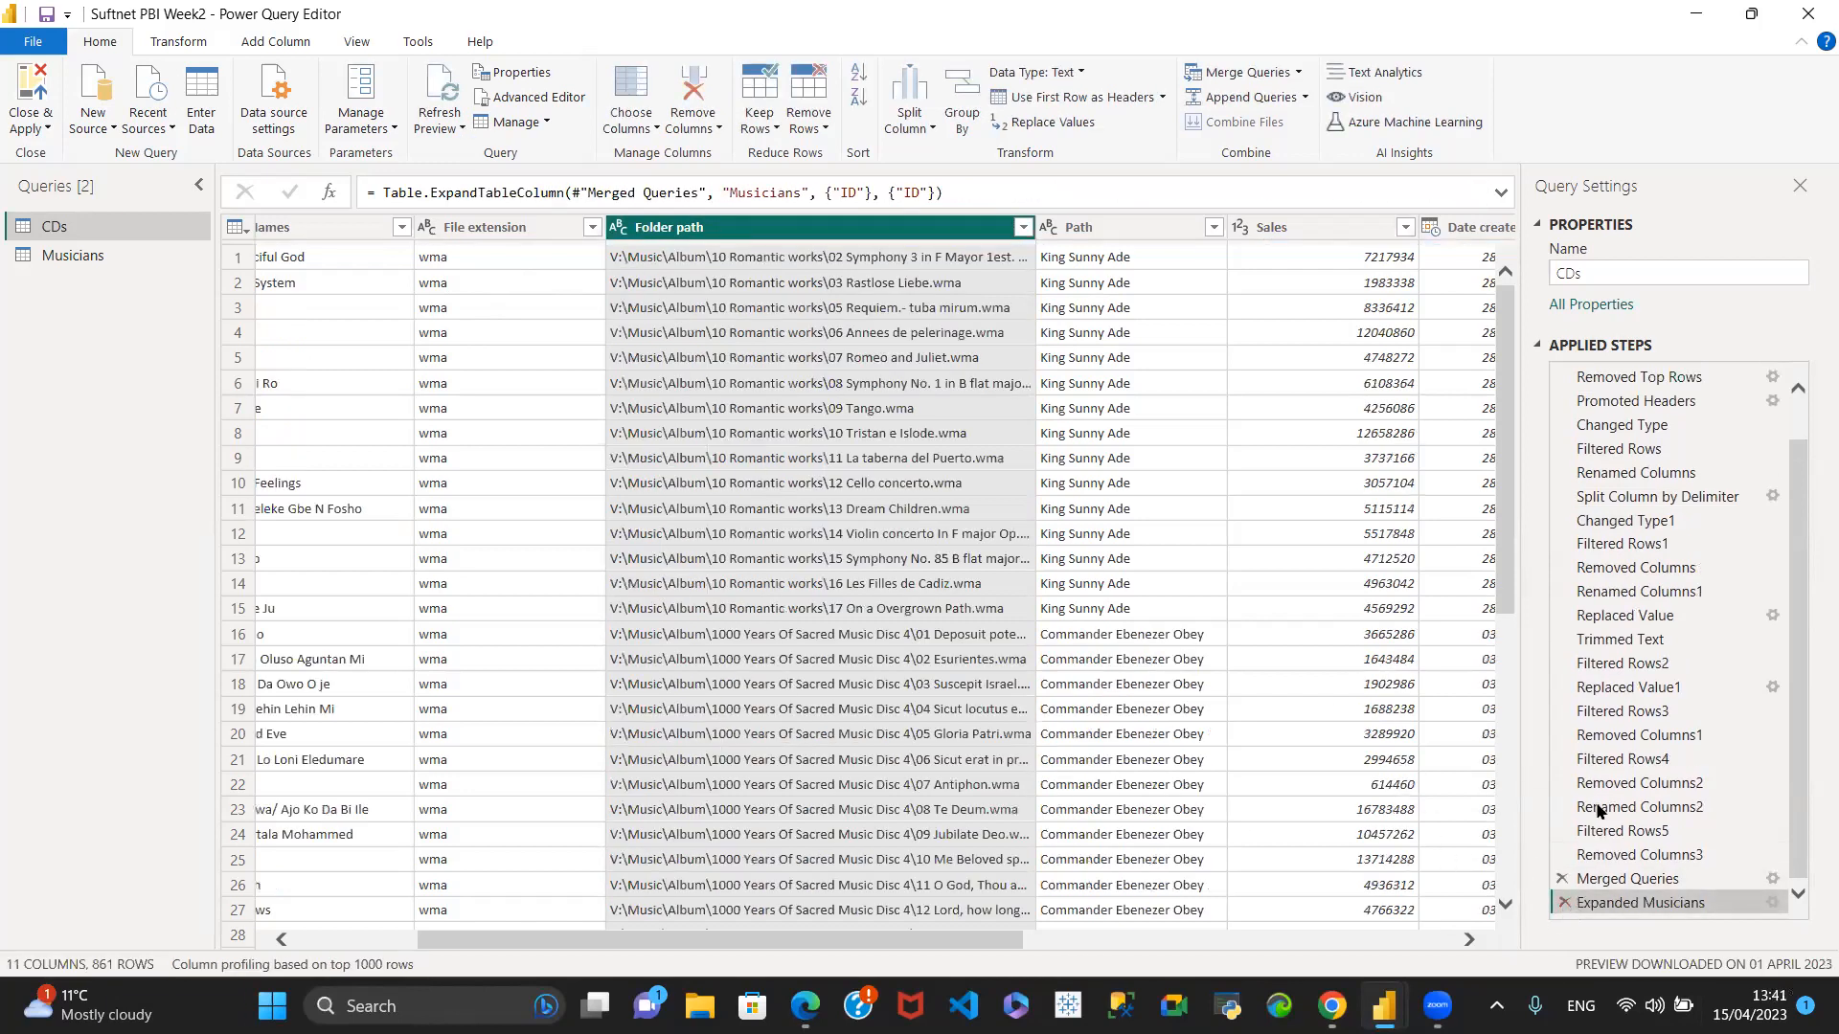
- Apply the row filter on the Folder column of the CDs query with all values kept
{"action": "left_click_drag", "start_coordinate": [699, 941], "coordinate": [1159, 948]}
{"action": "left_click_drag", "start_coordinate": [1050, 974], "coordinate": [959, 977]}
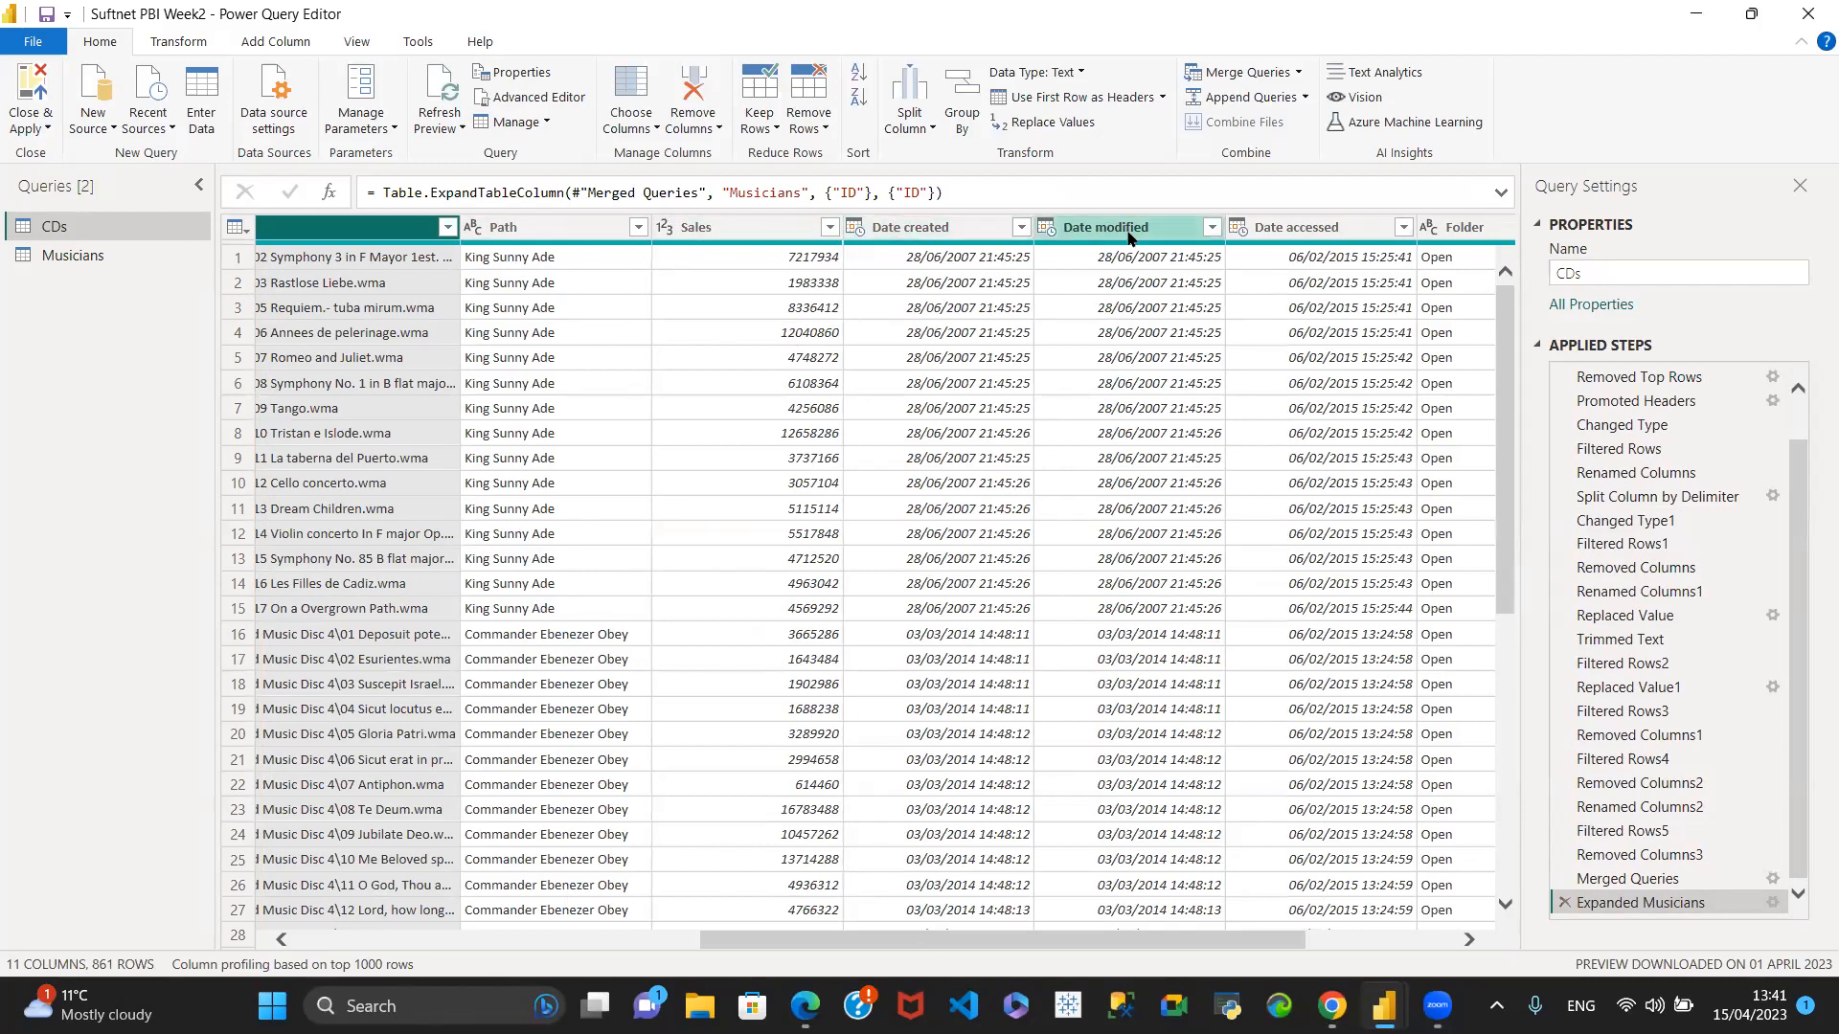
{"action": "left_click_drag", "start_coordinate": [709, 944], "coordinate": [1103, 952]}
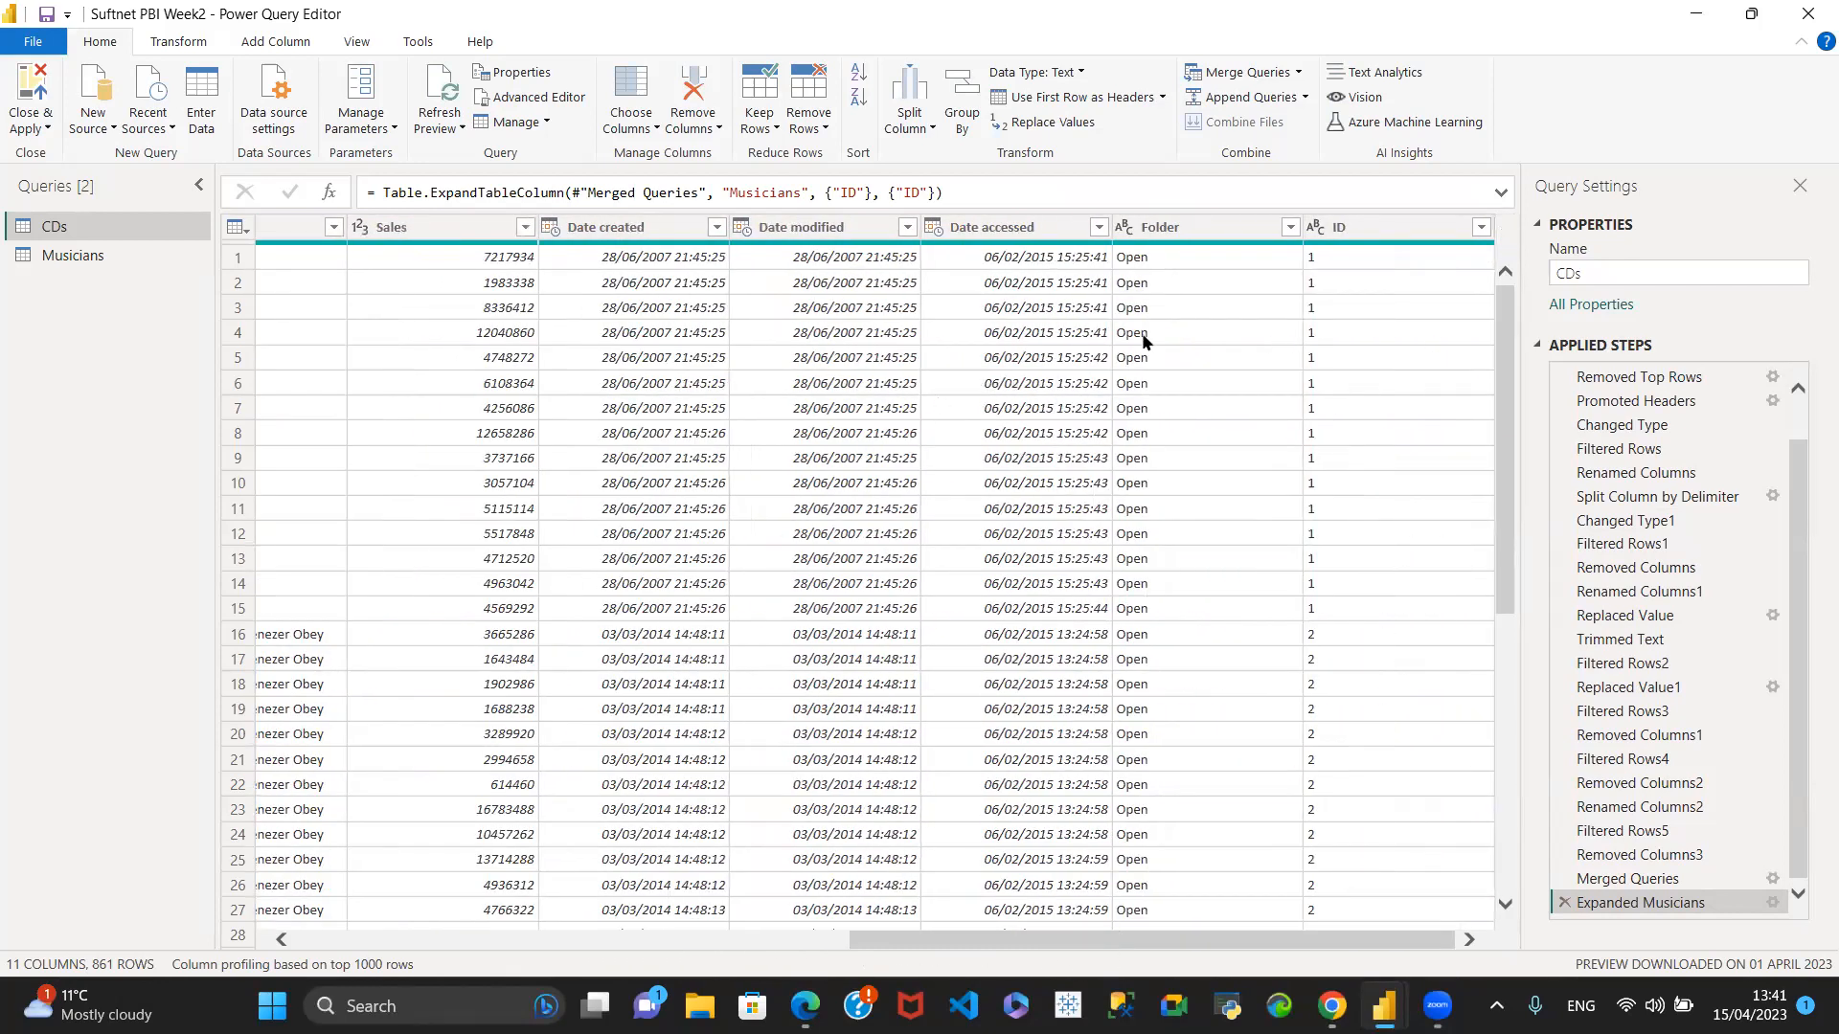
{"action": "left_click", "coordinate": [1290, 227]}
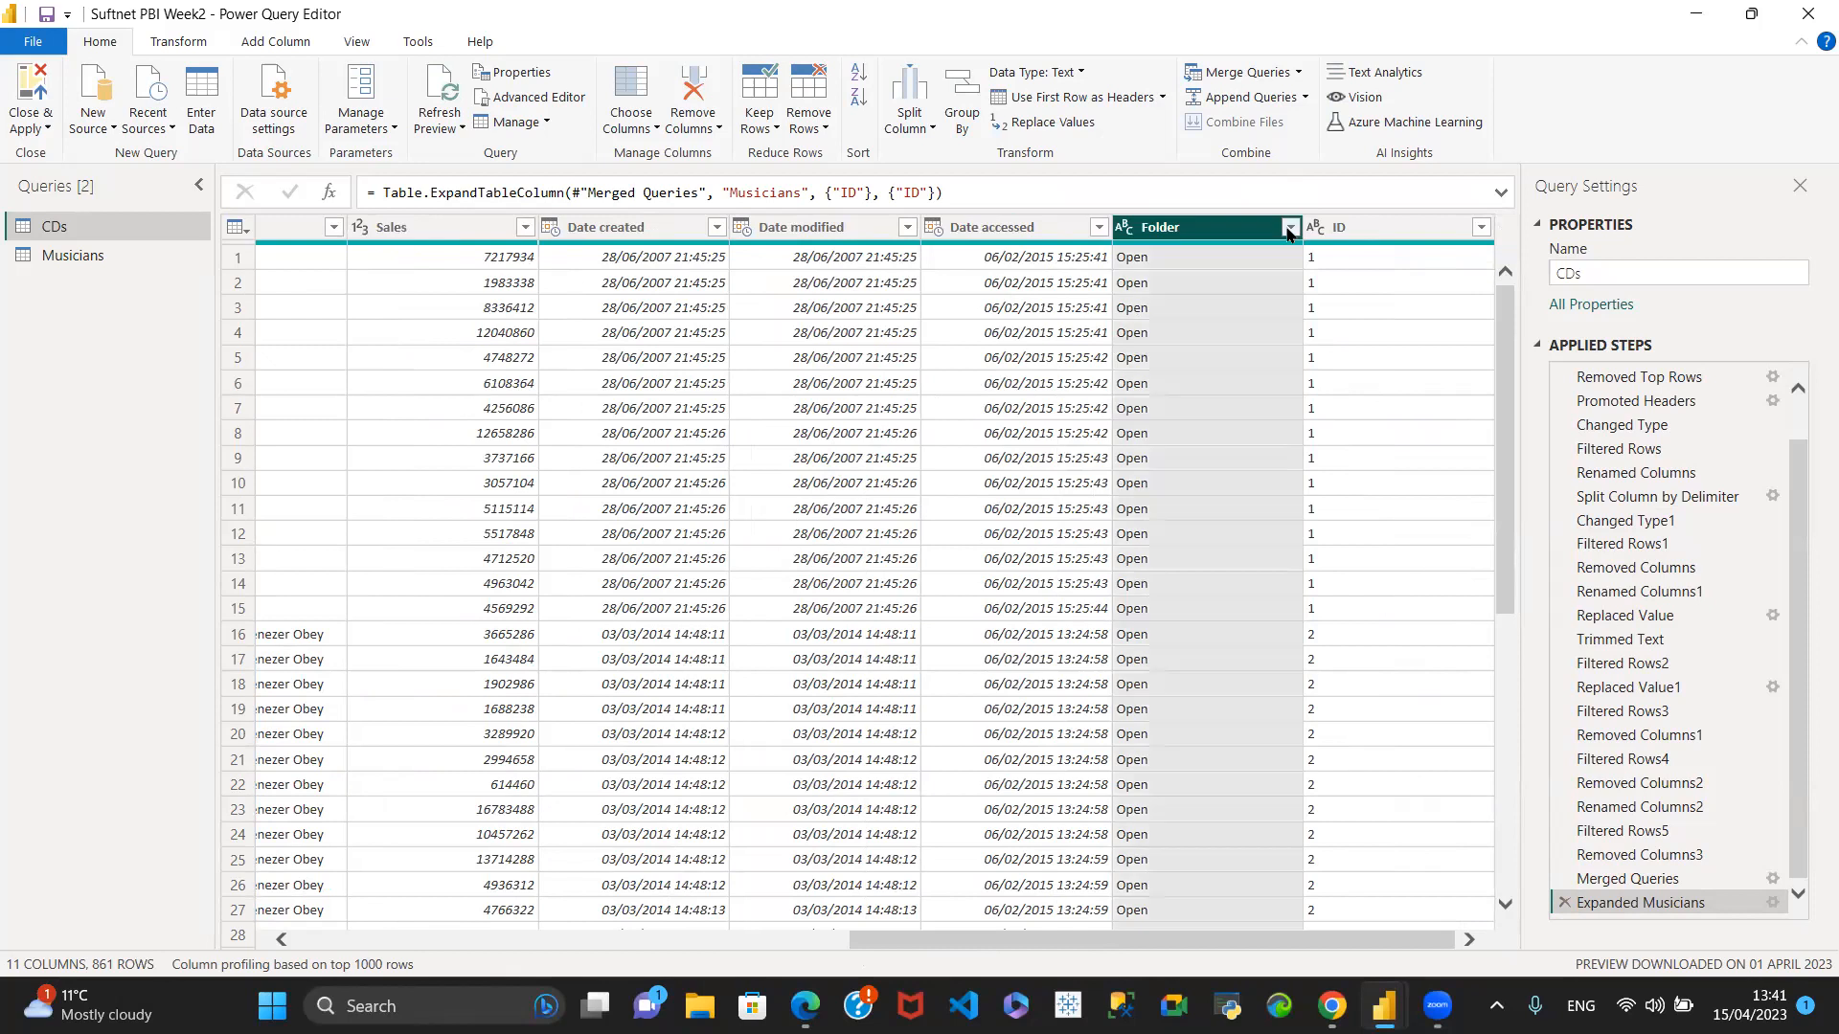
{"action": "left_click", "coordinate": [1180, 605]}
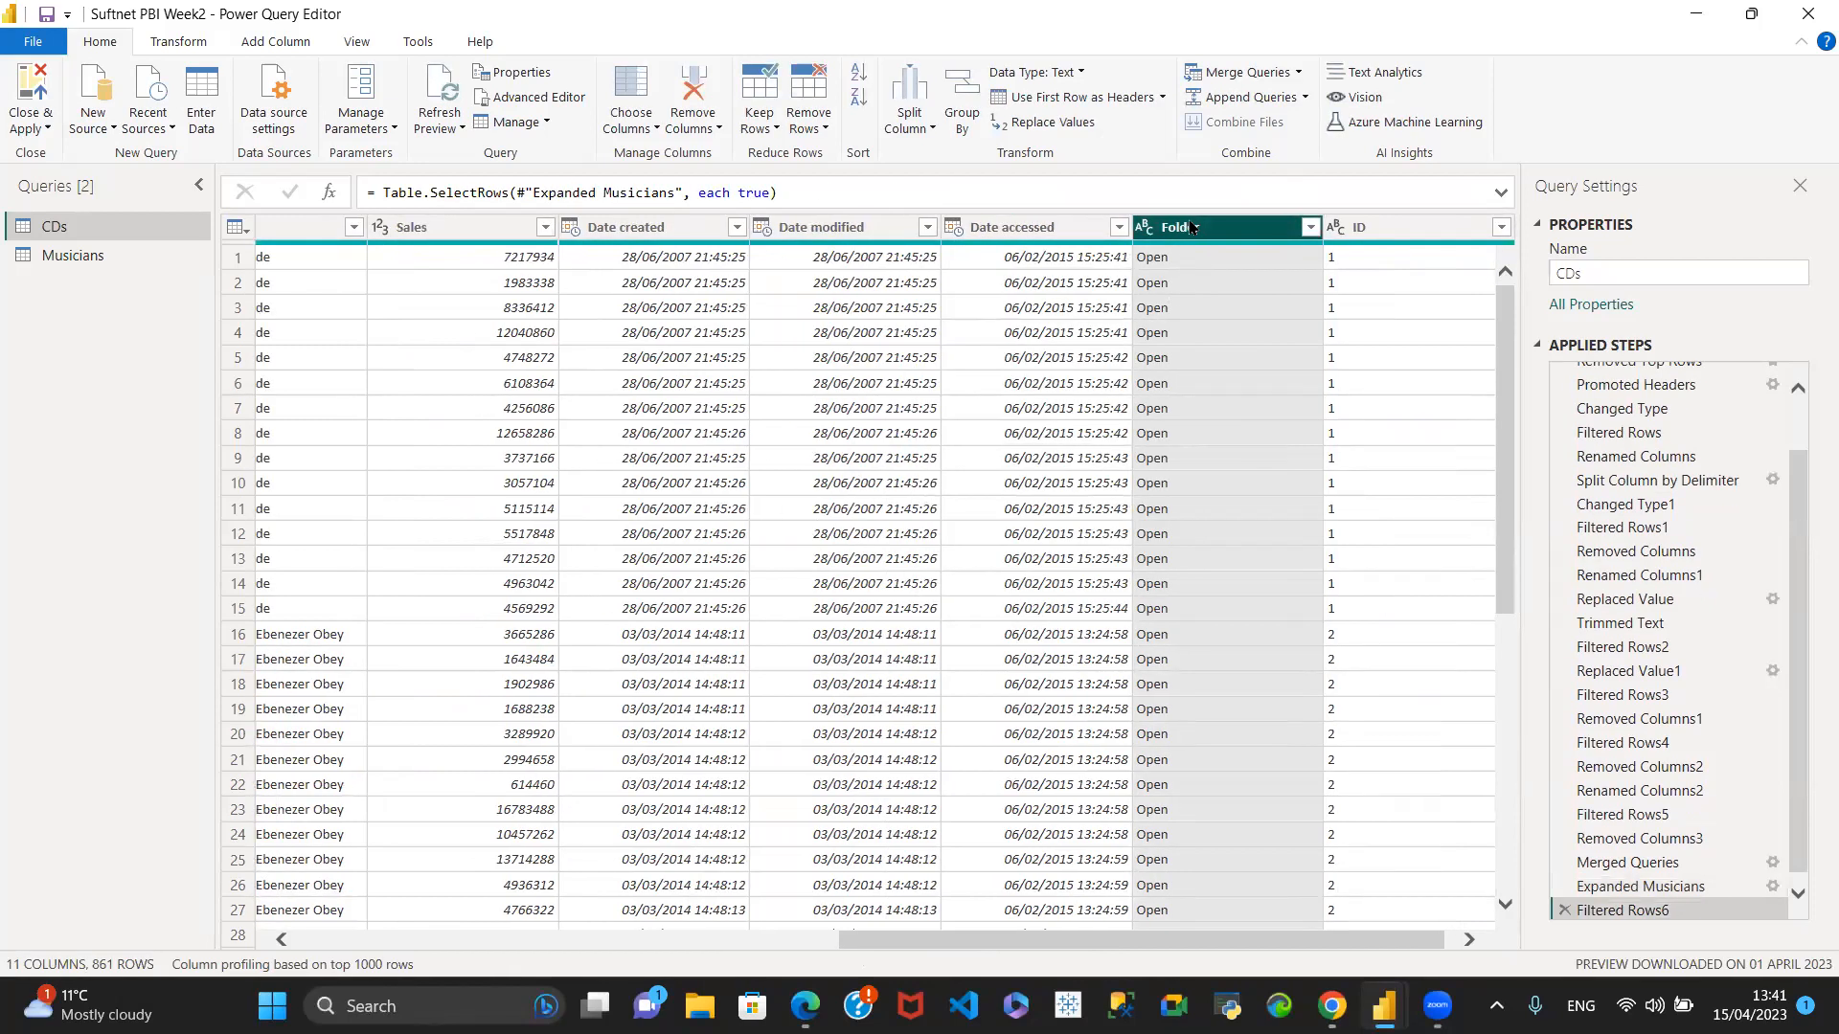
- Remove the Date modified, Date accessed and Folder columns from the CDs query
{"action": "left_click_drag", "start_coordinate": [1063, 934], "coordinate": [795, 941]}
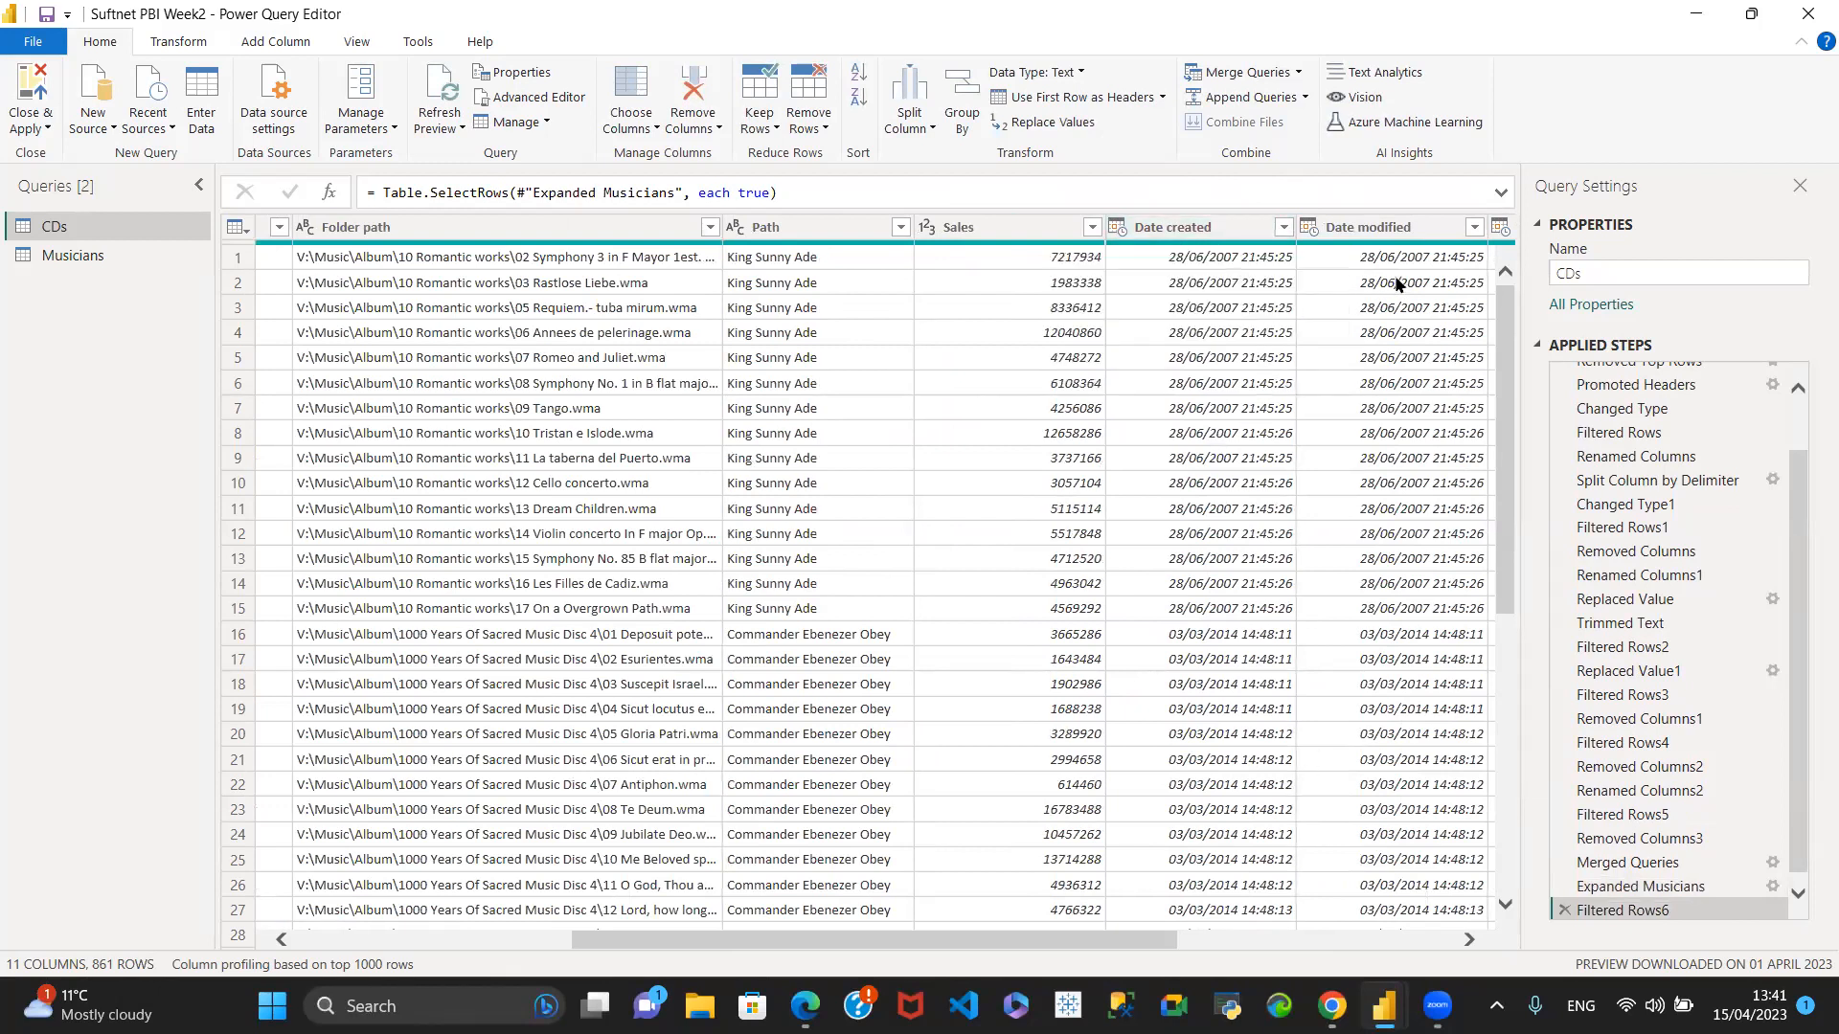
{"action": "left_click_drag", "start_coordinate": [728, 939], "coordinate": [910, 938]}
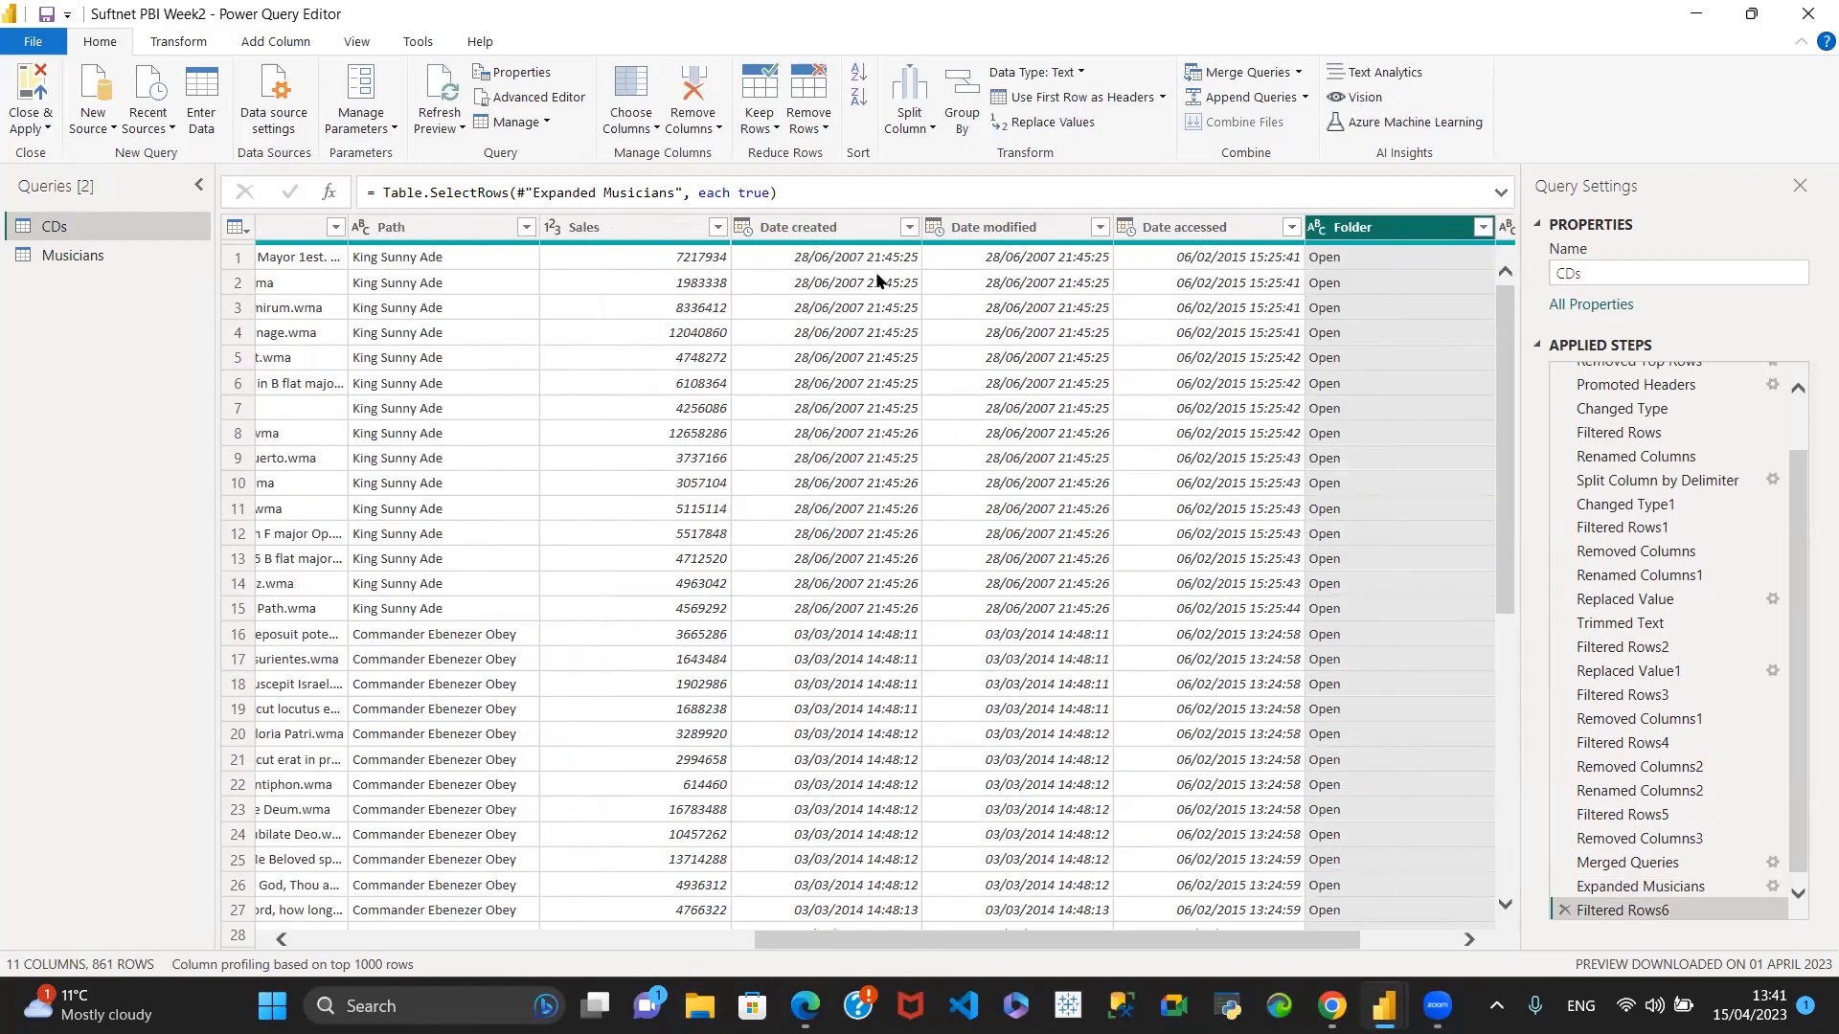
{"action": "left_click", "coordinate": [1021, 233]}
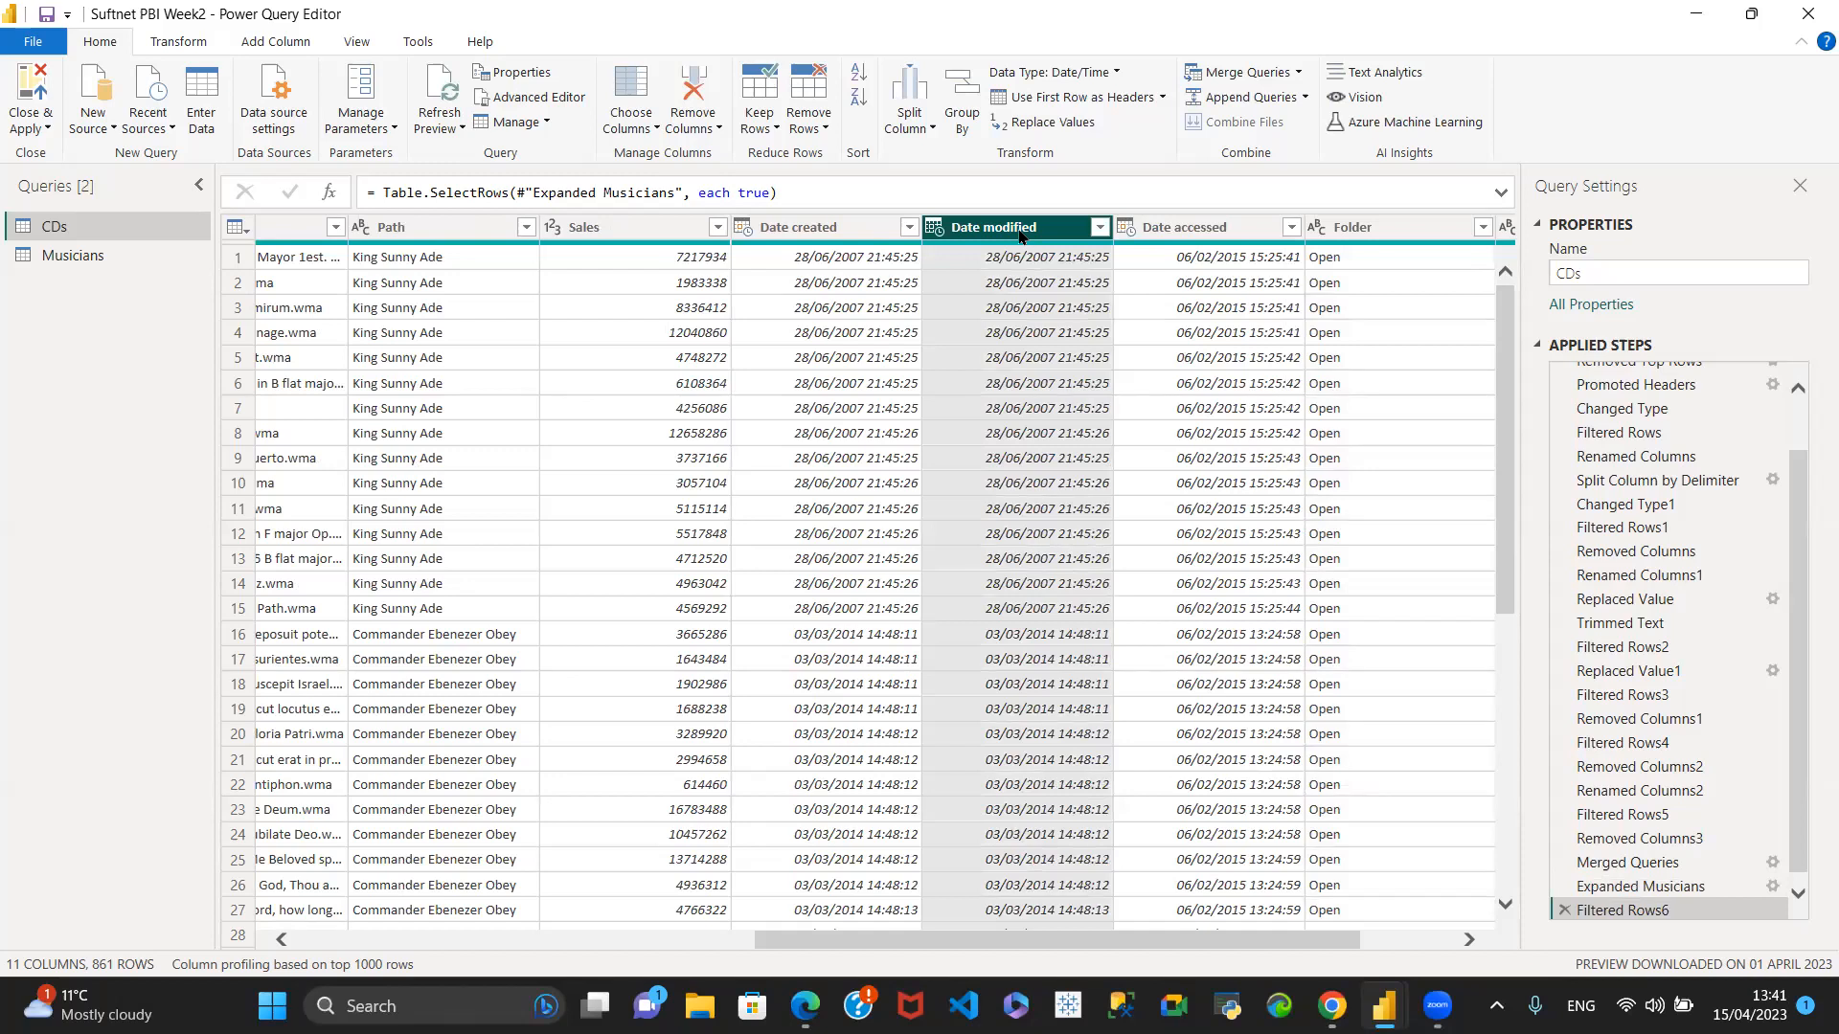
{"action": "left_click", "coordinate": [1428, 231], "text": "shift"}
{"action": "right_click", "coordinate": [1201, 234]}
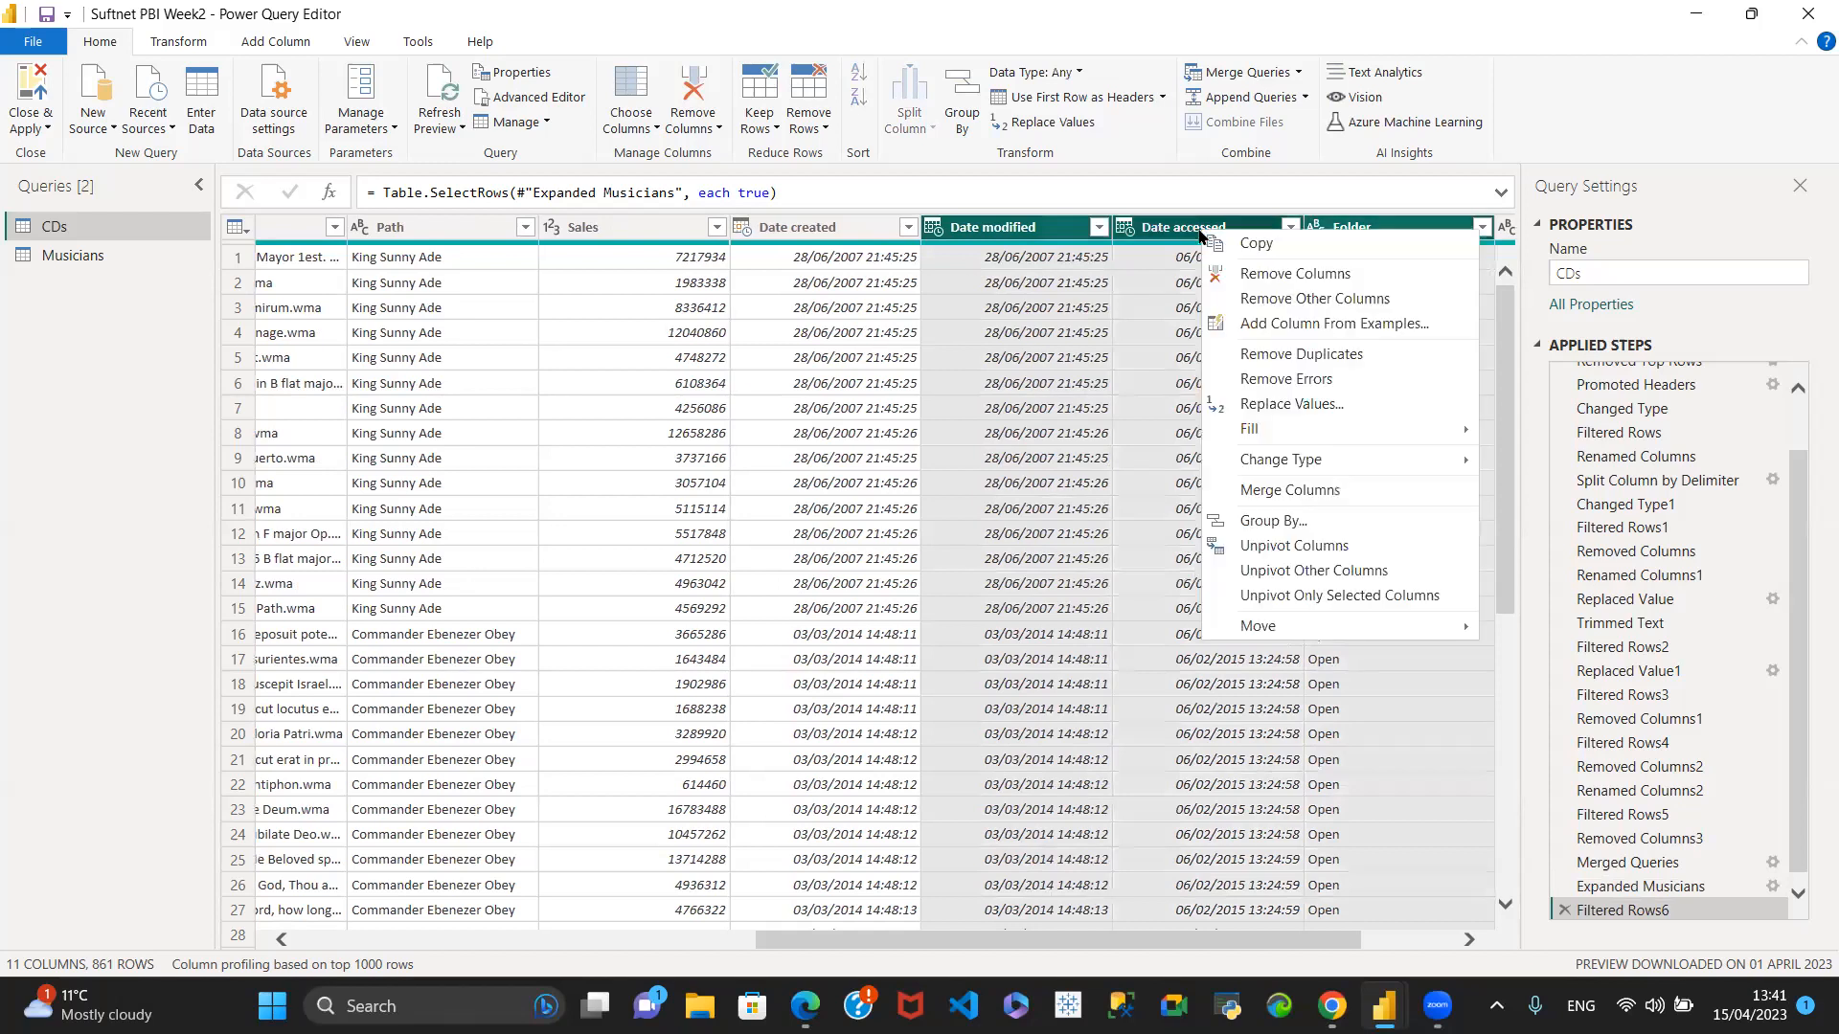
{"action": "left_click", "coordinate": [1274, 276]}
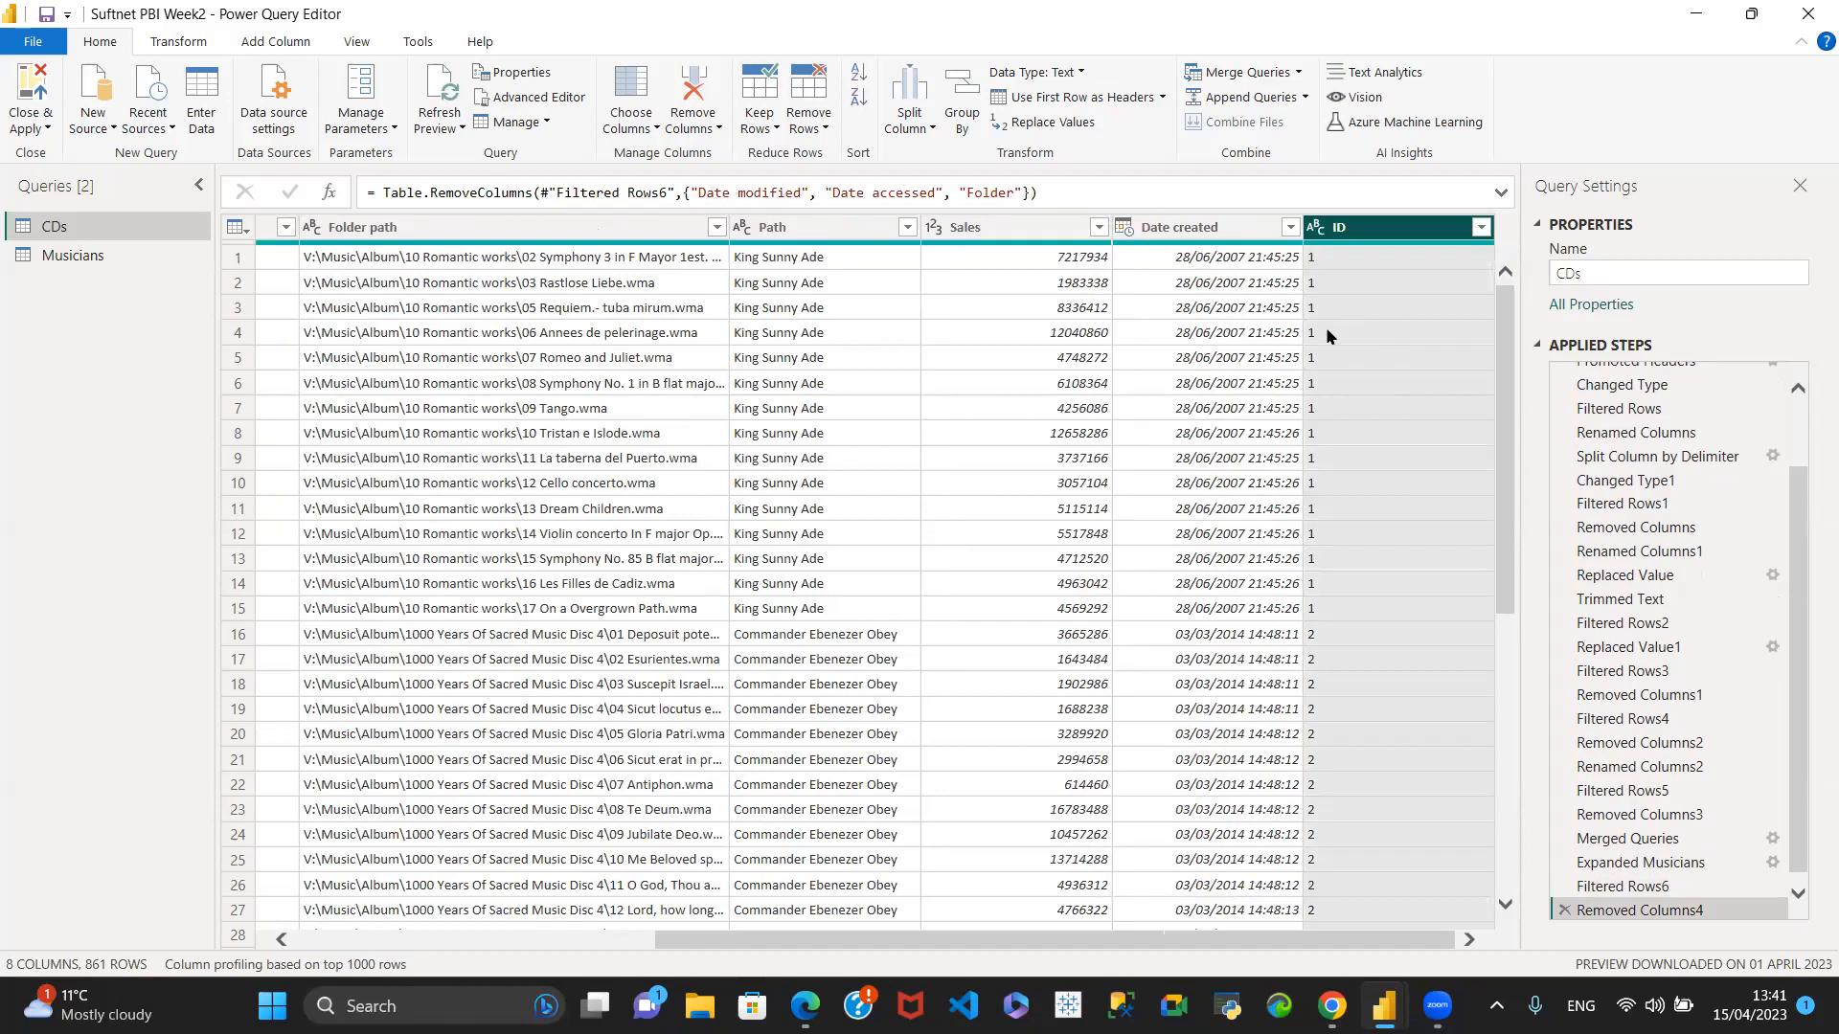
- Check the values of the # column in the CDs query and remove that column
{"action": "left_click_drag", "start_coordinate": [1192, 941], "coordinate": [386, 927]}
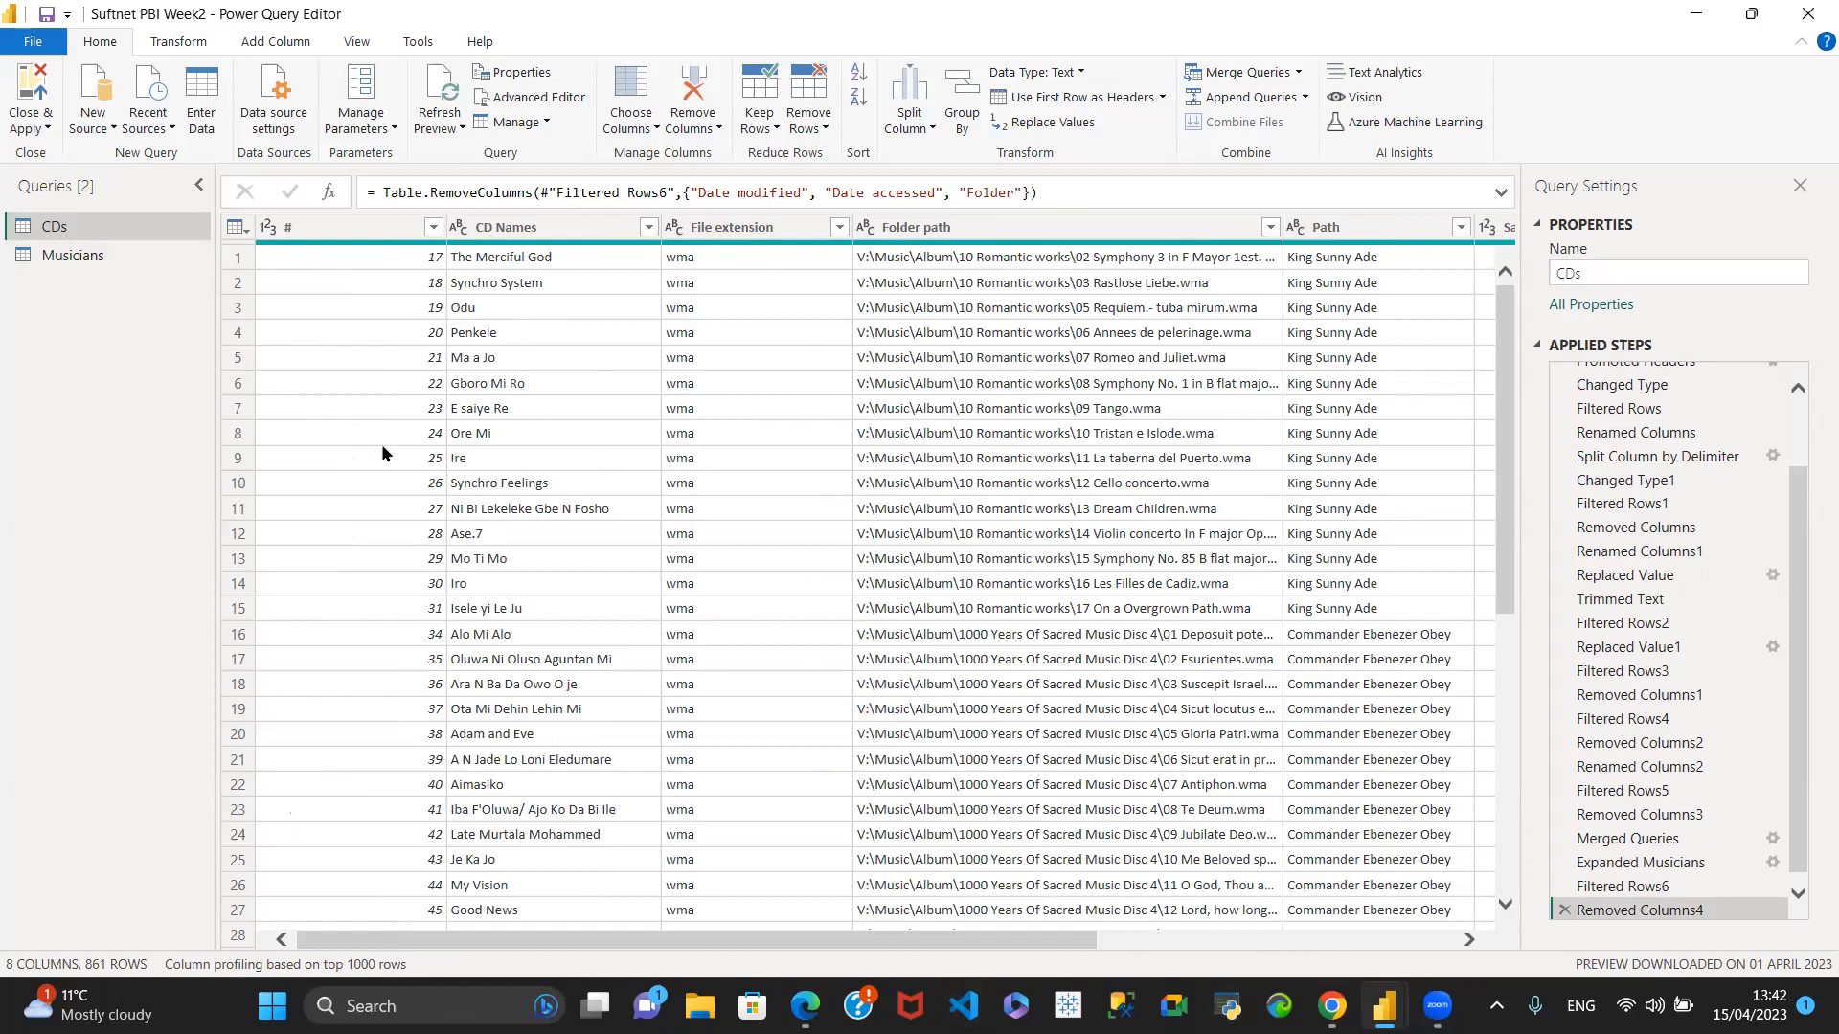
{"action": "left_click", "coordinate": [345, 228]}
{"action": "scroll", "coordinate": [328, 409], "scroll_direction": "down", "scroll_amount": 5}
{"action": "scroll", "coordinate": [328, 539], "scroll_direction": "up", "scroll_amount": 5}
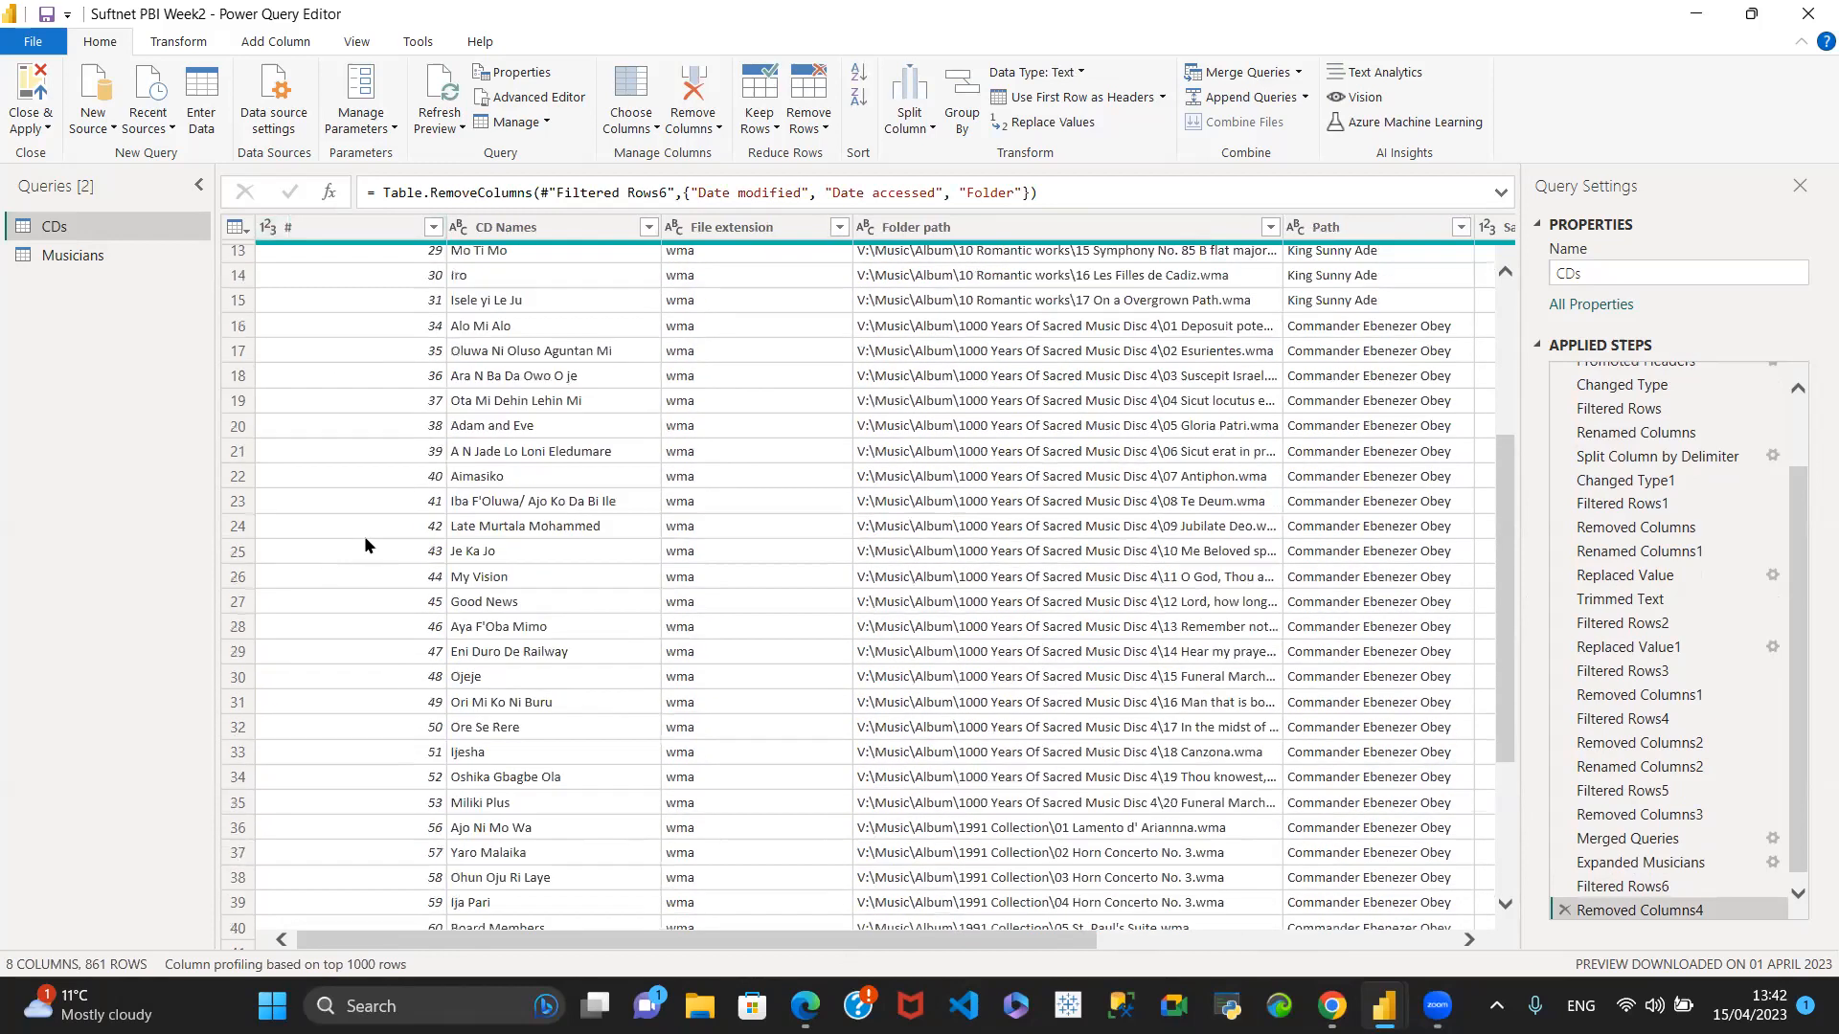
{"action": "left_click", "coordinate": [317, 225]}
{"action": "right_click", "coordinate": [318, 223]}
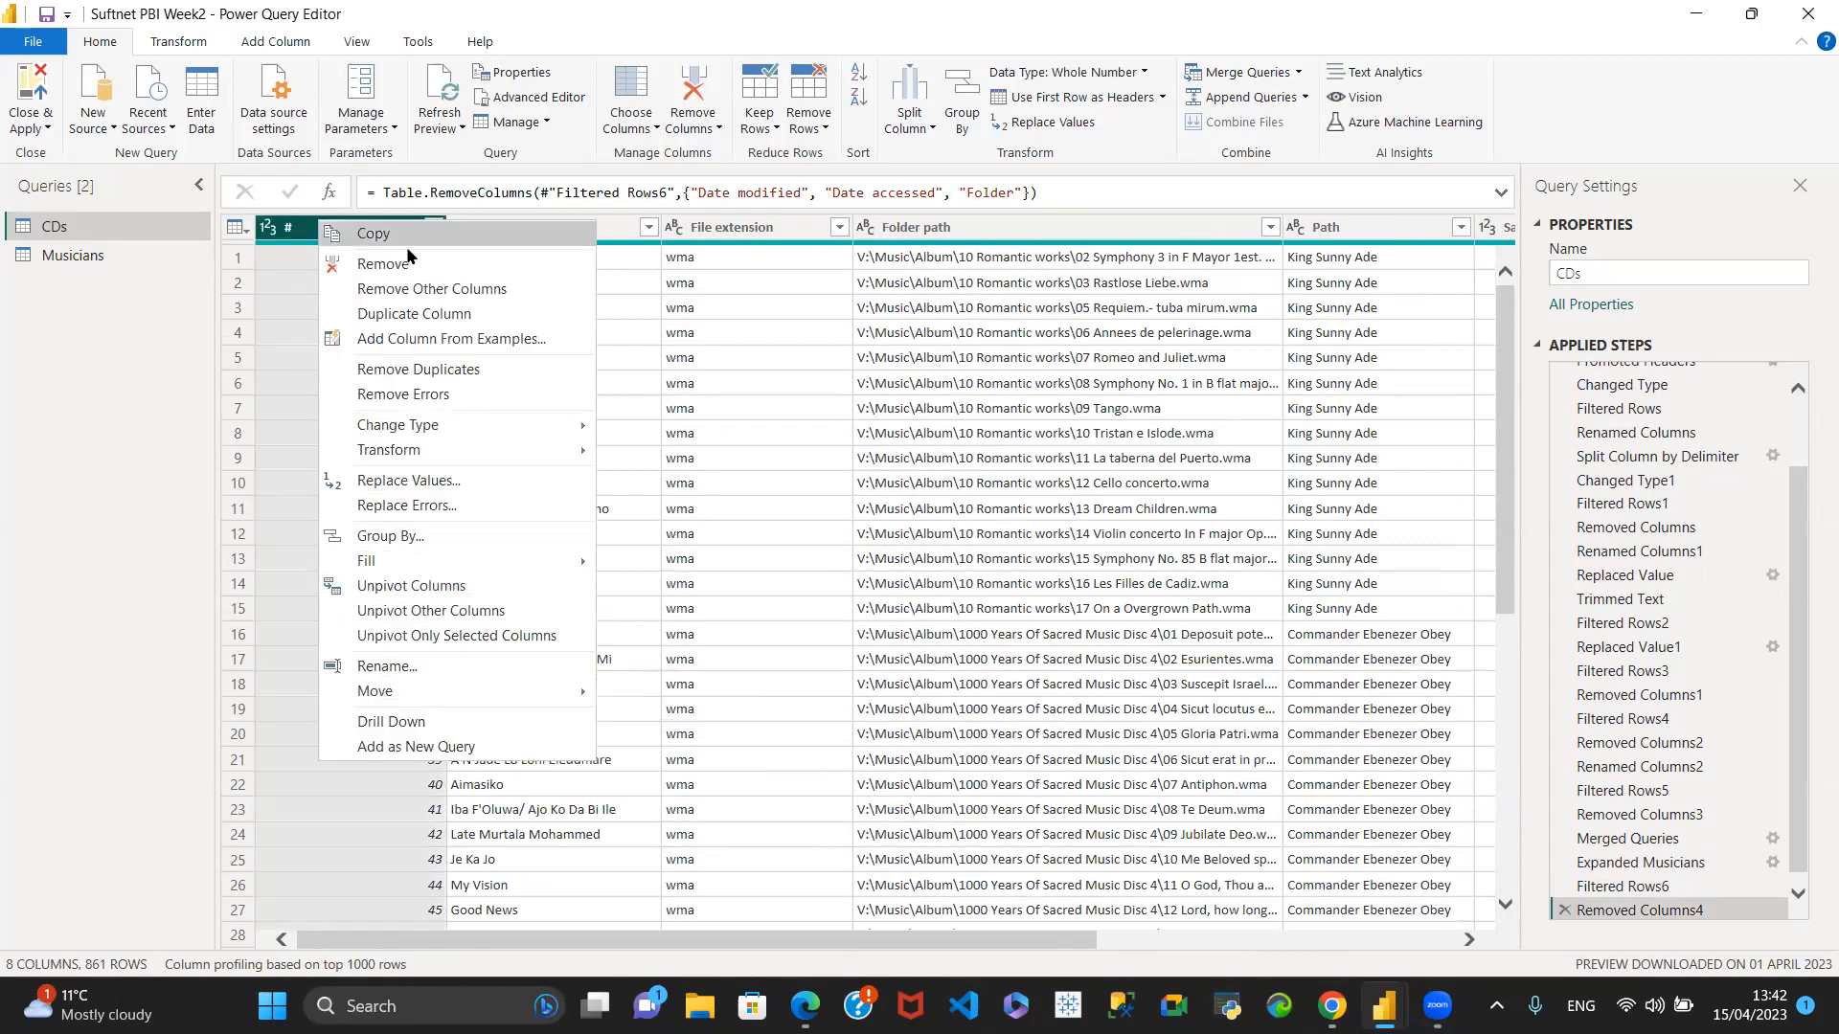
{"action": "left_click", "coordinate": [376, 266]}
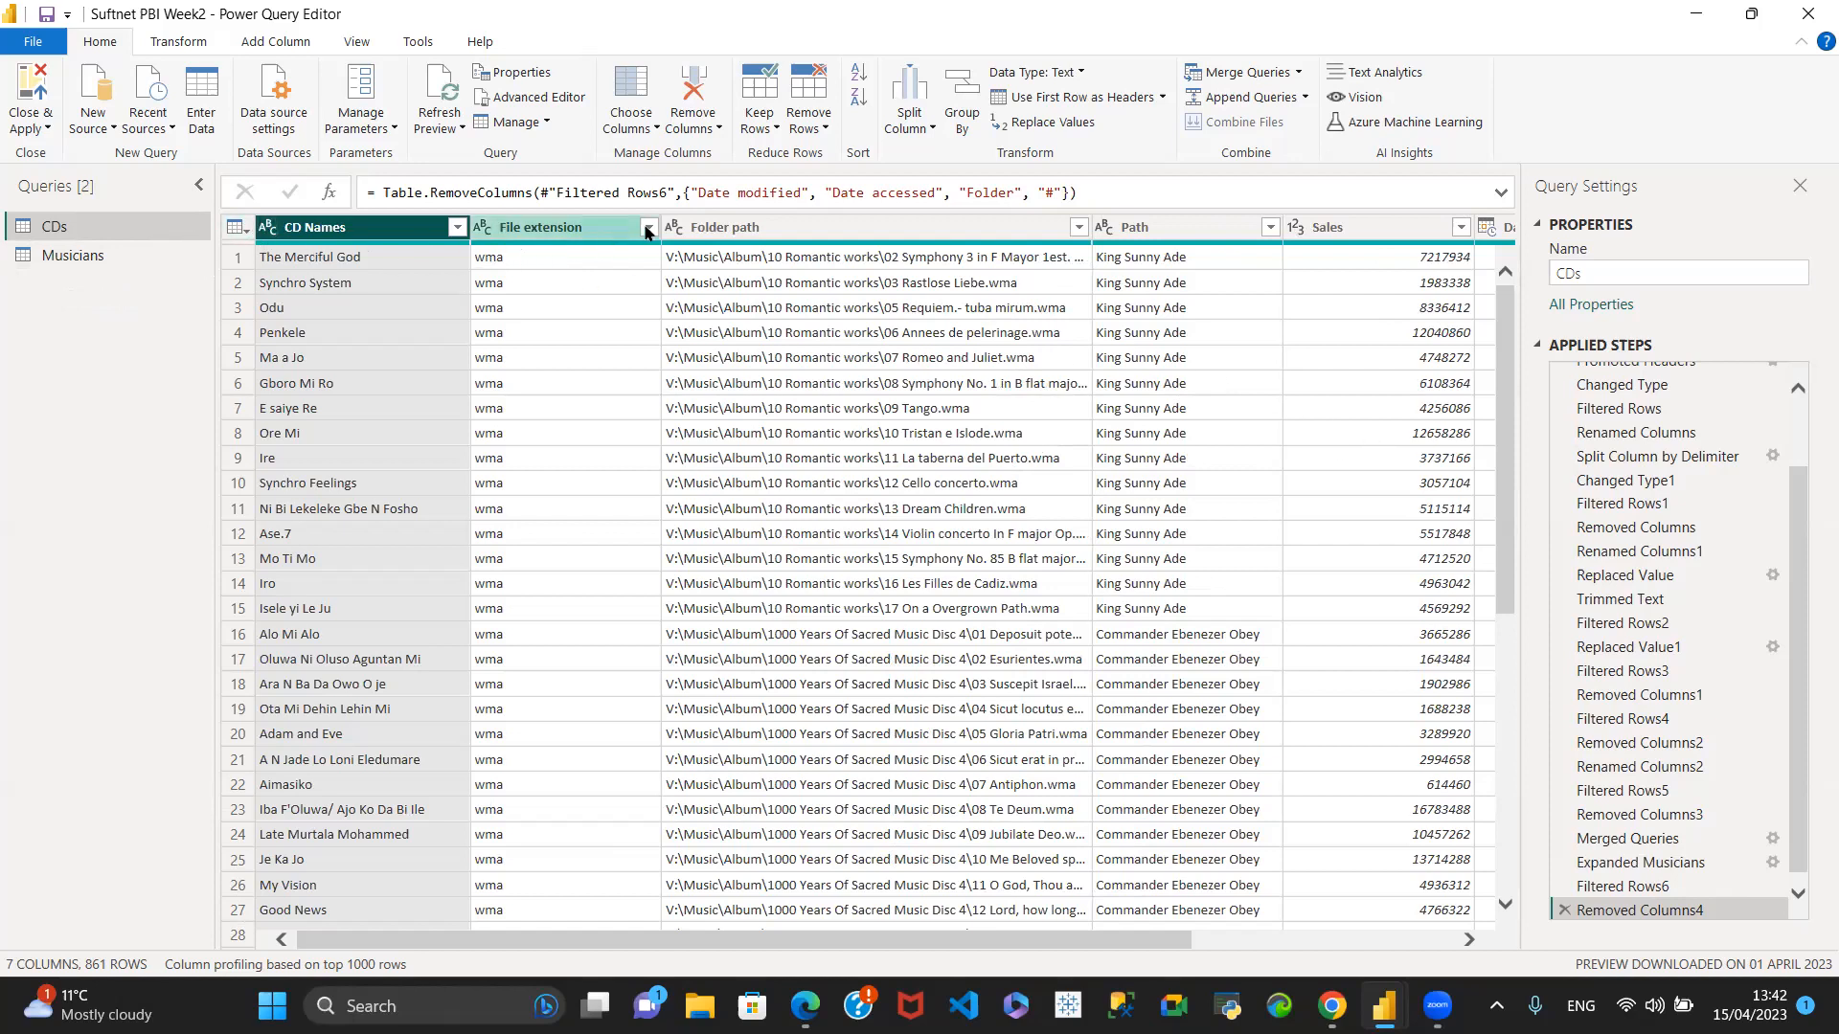
- Change the data type of the Sales column in CDs to Fixed decimal number
{"action": "left_click_drag", "start_coordinate": [478, 943], "coordinate": [749, 951]}
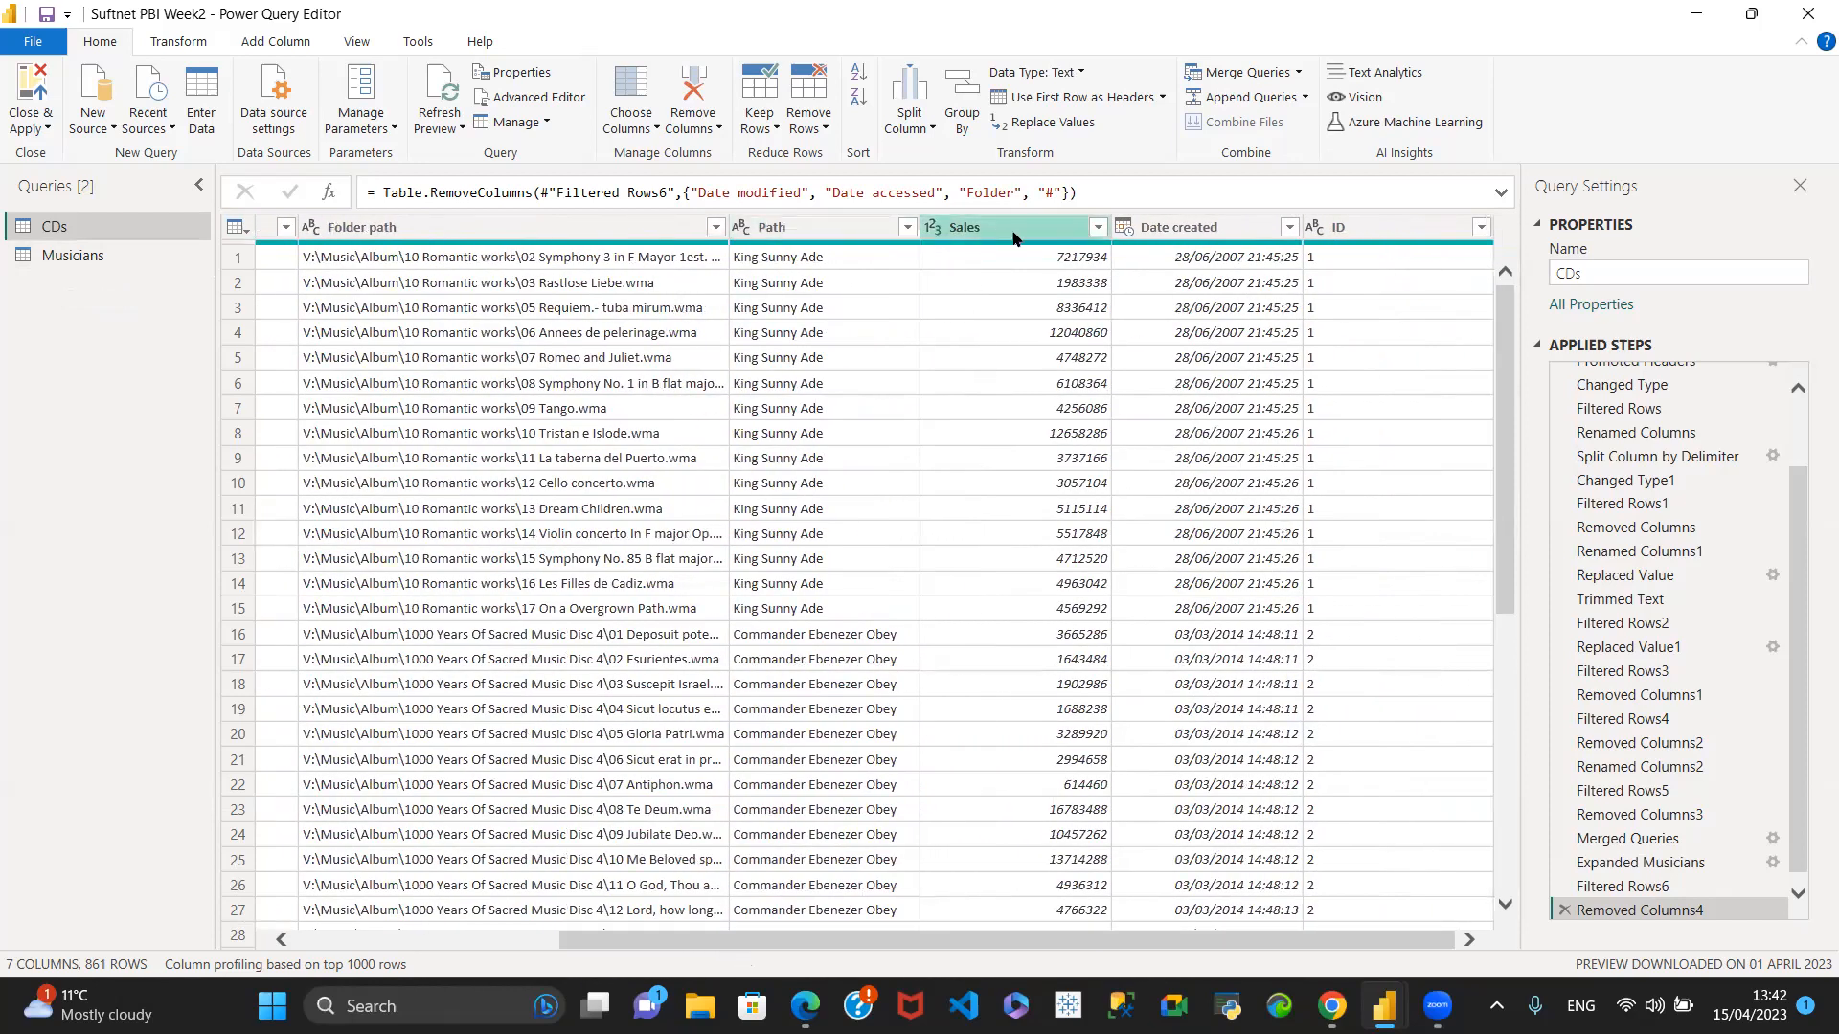
{"action": "left_click", "coordinate": [932, 233]}
{"action": "left_click", "coordinate": [932, 234]}
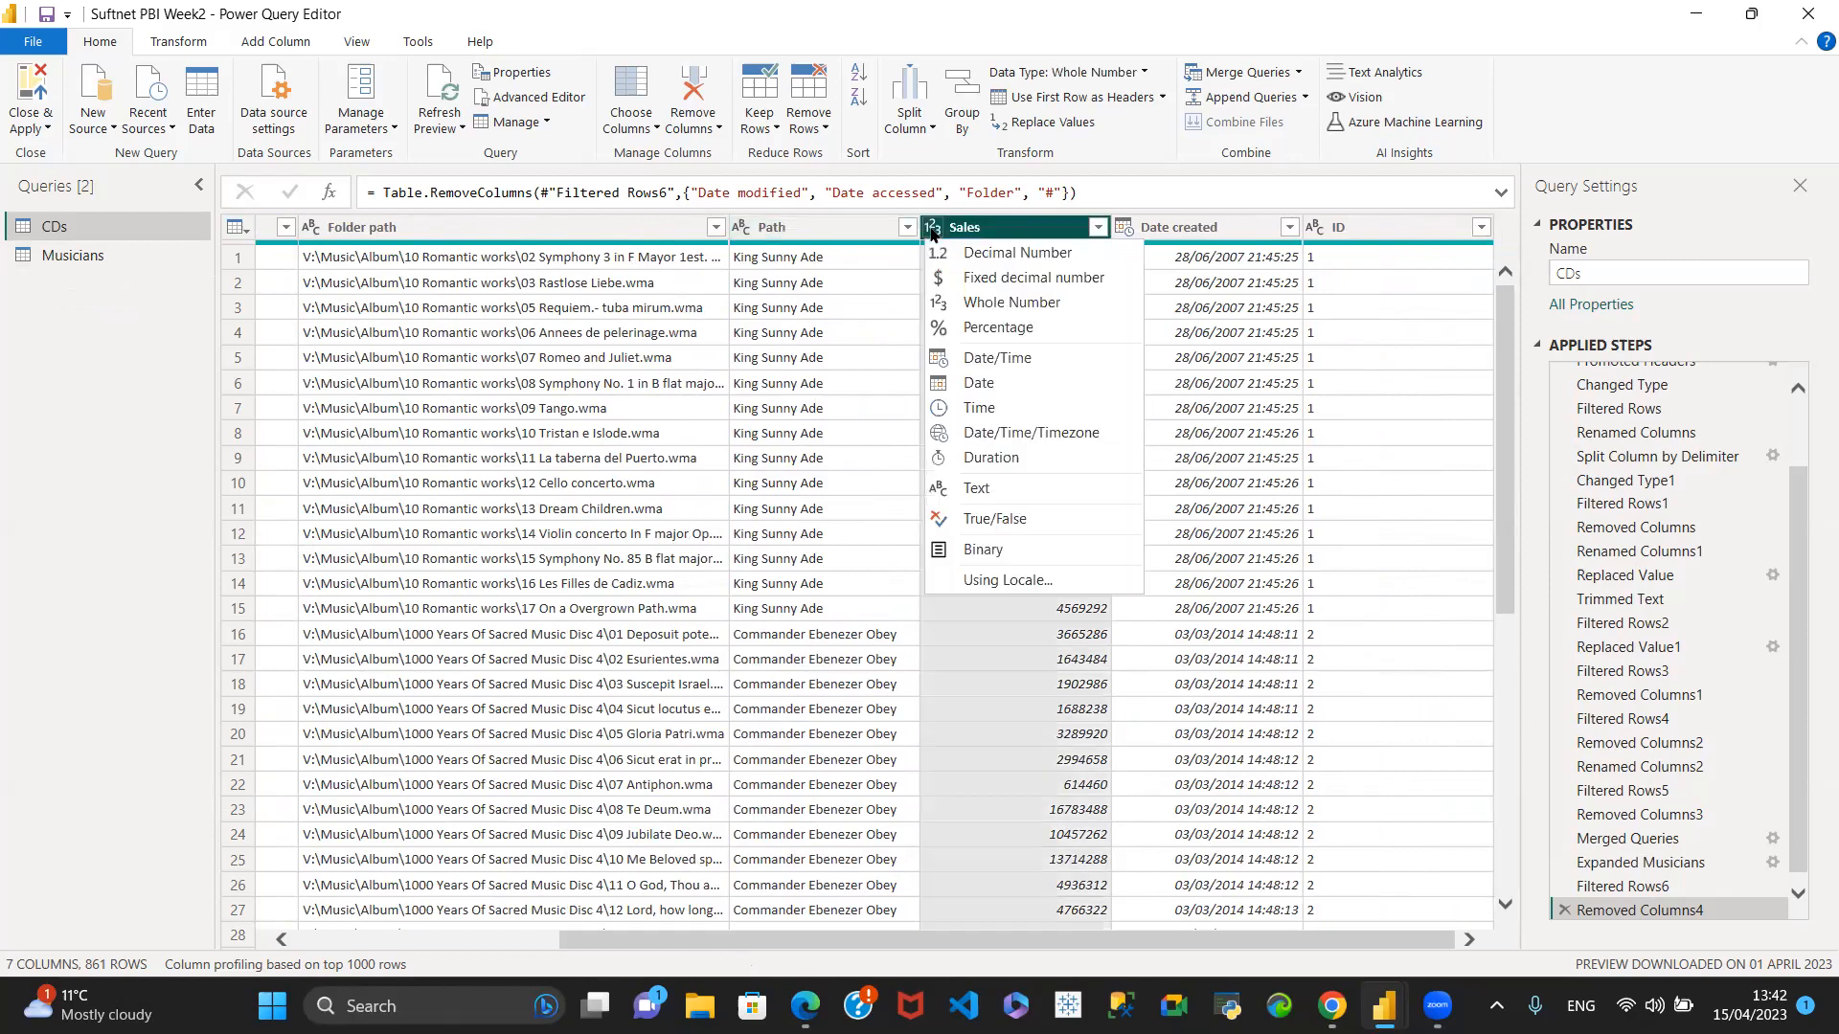
{"action": "left_click", "coordinate": [977, 280]}
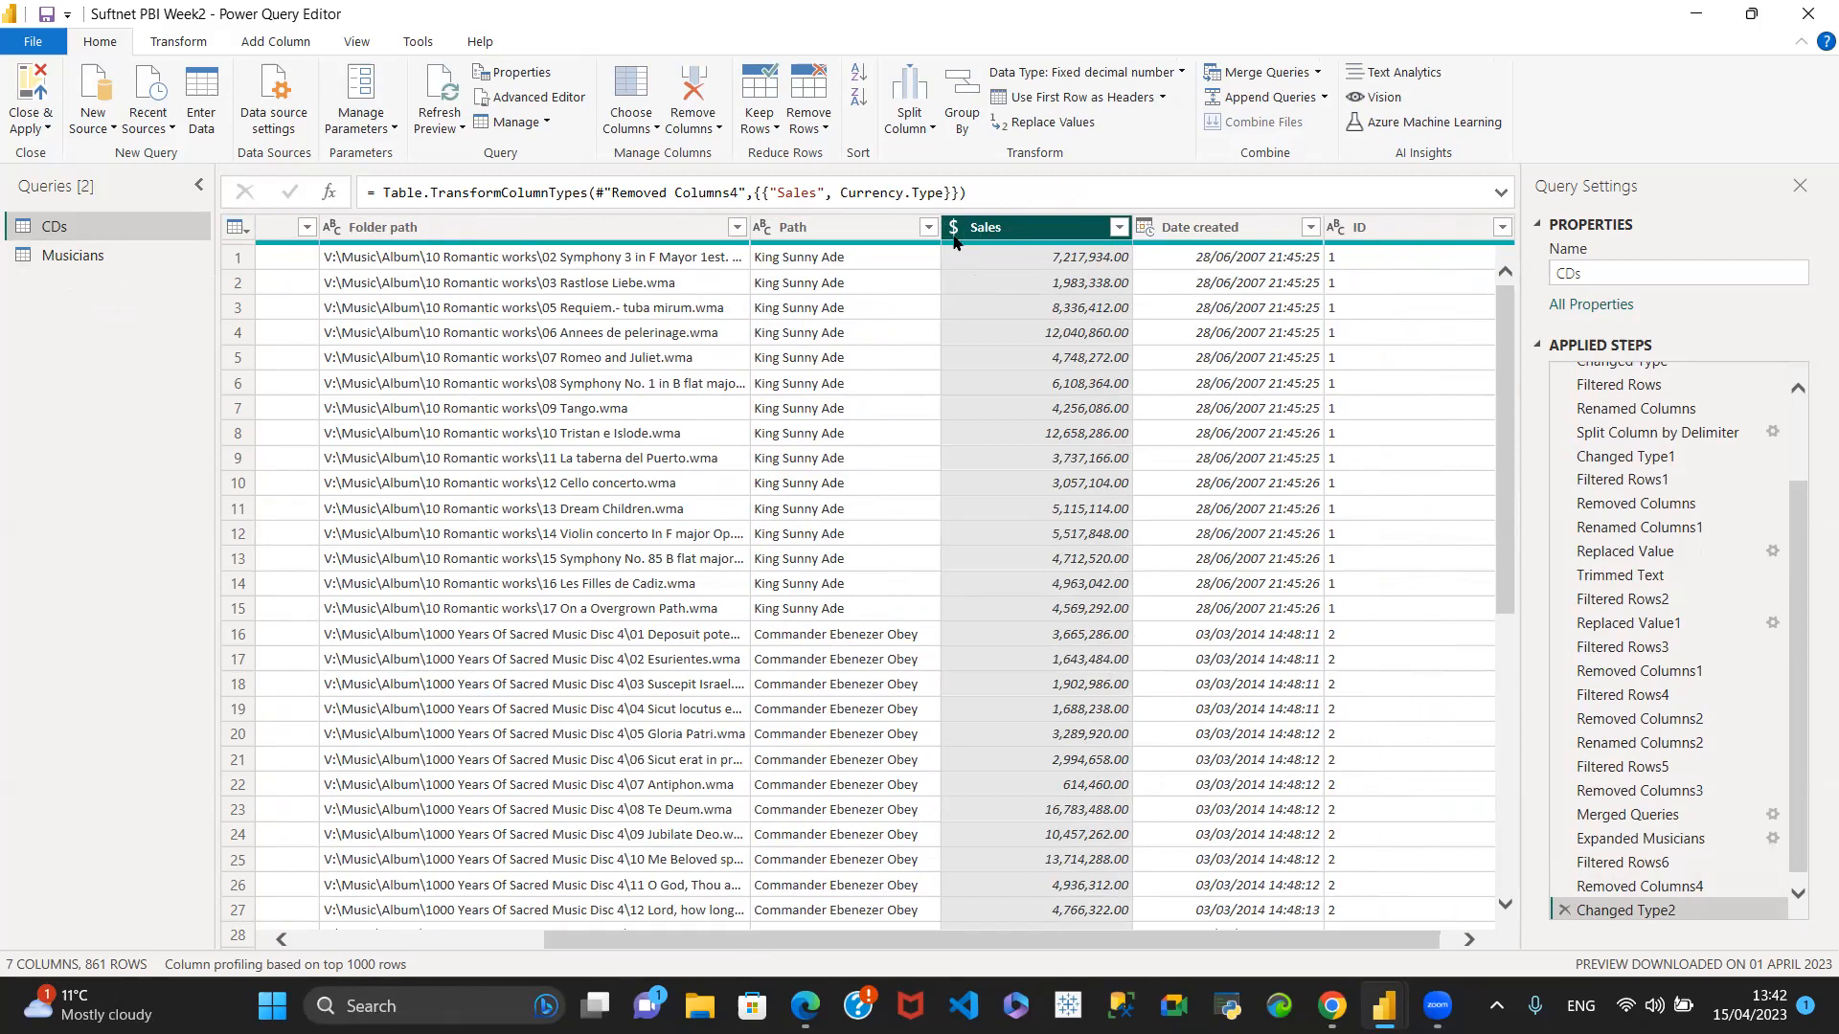
- Rename the Path column of the CDs query to Names
{"action": "left_click", "coordinate": [798, 231]}
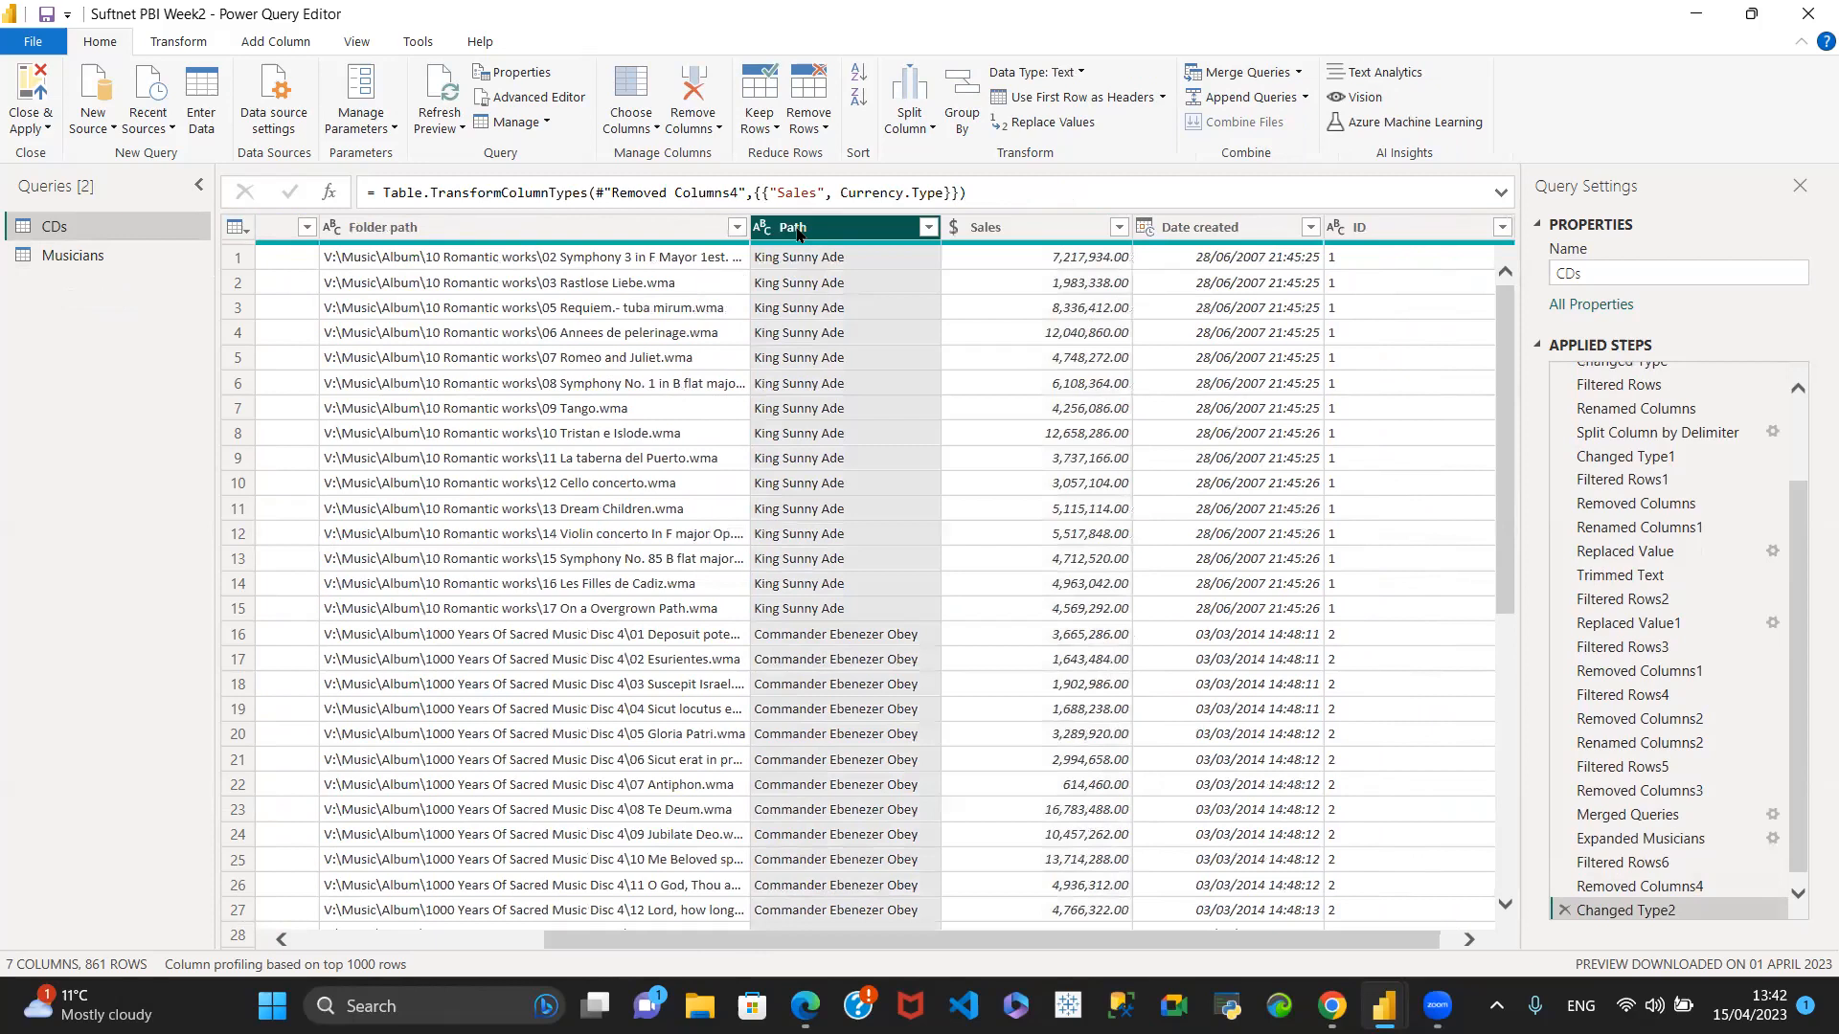
{"action": "double_click", "coordinate": [808, 230]}
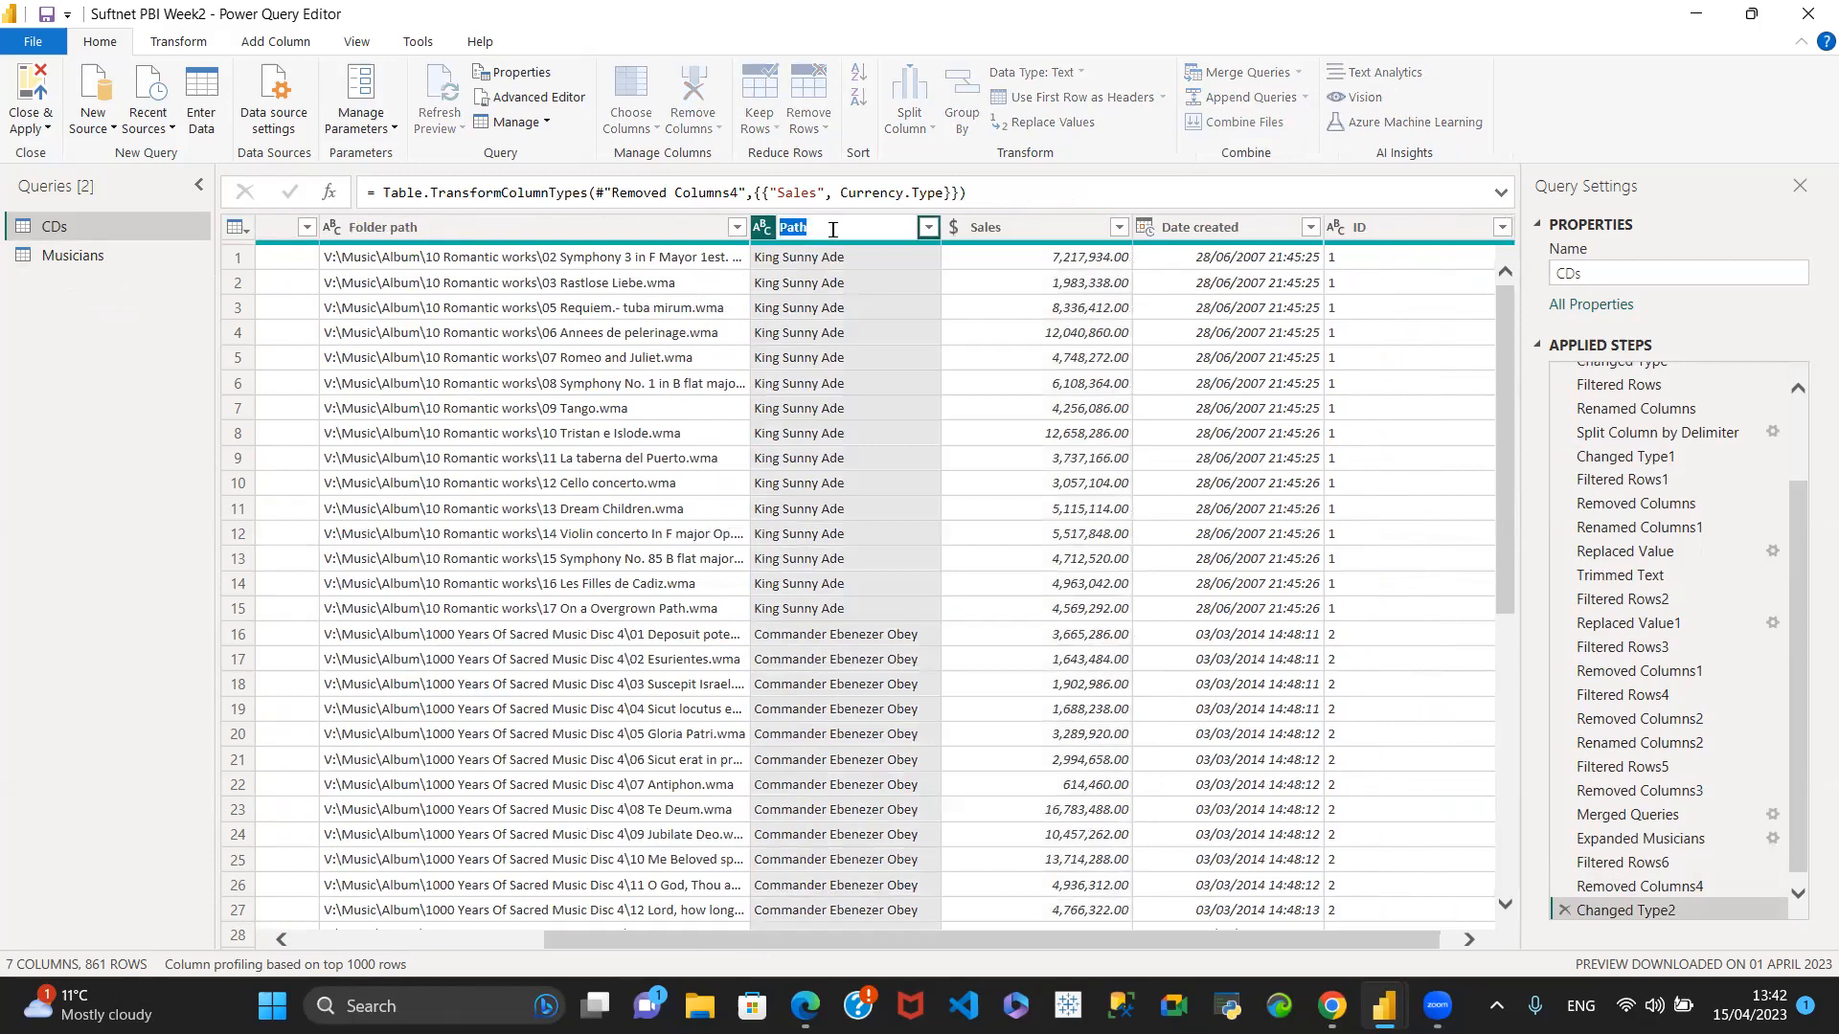
{"action": "type", "text": "Names"}
{"action": "key", "text": "Return"}
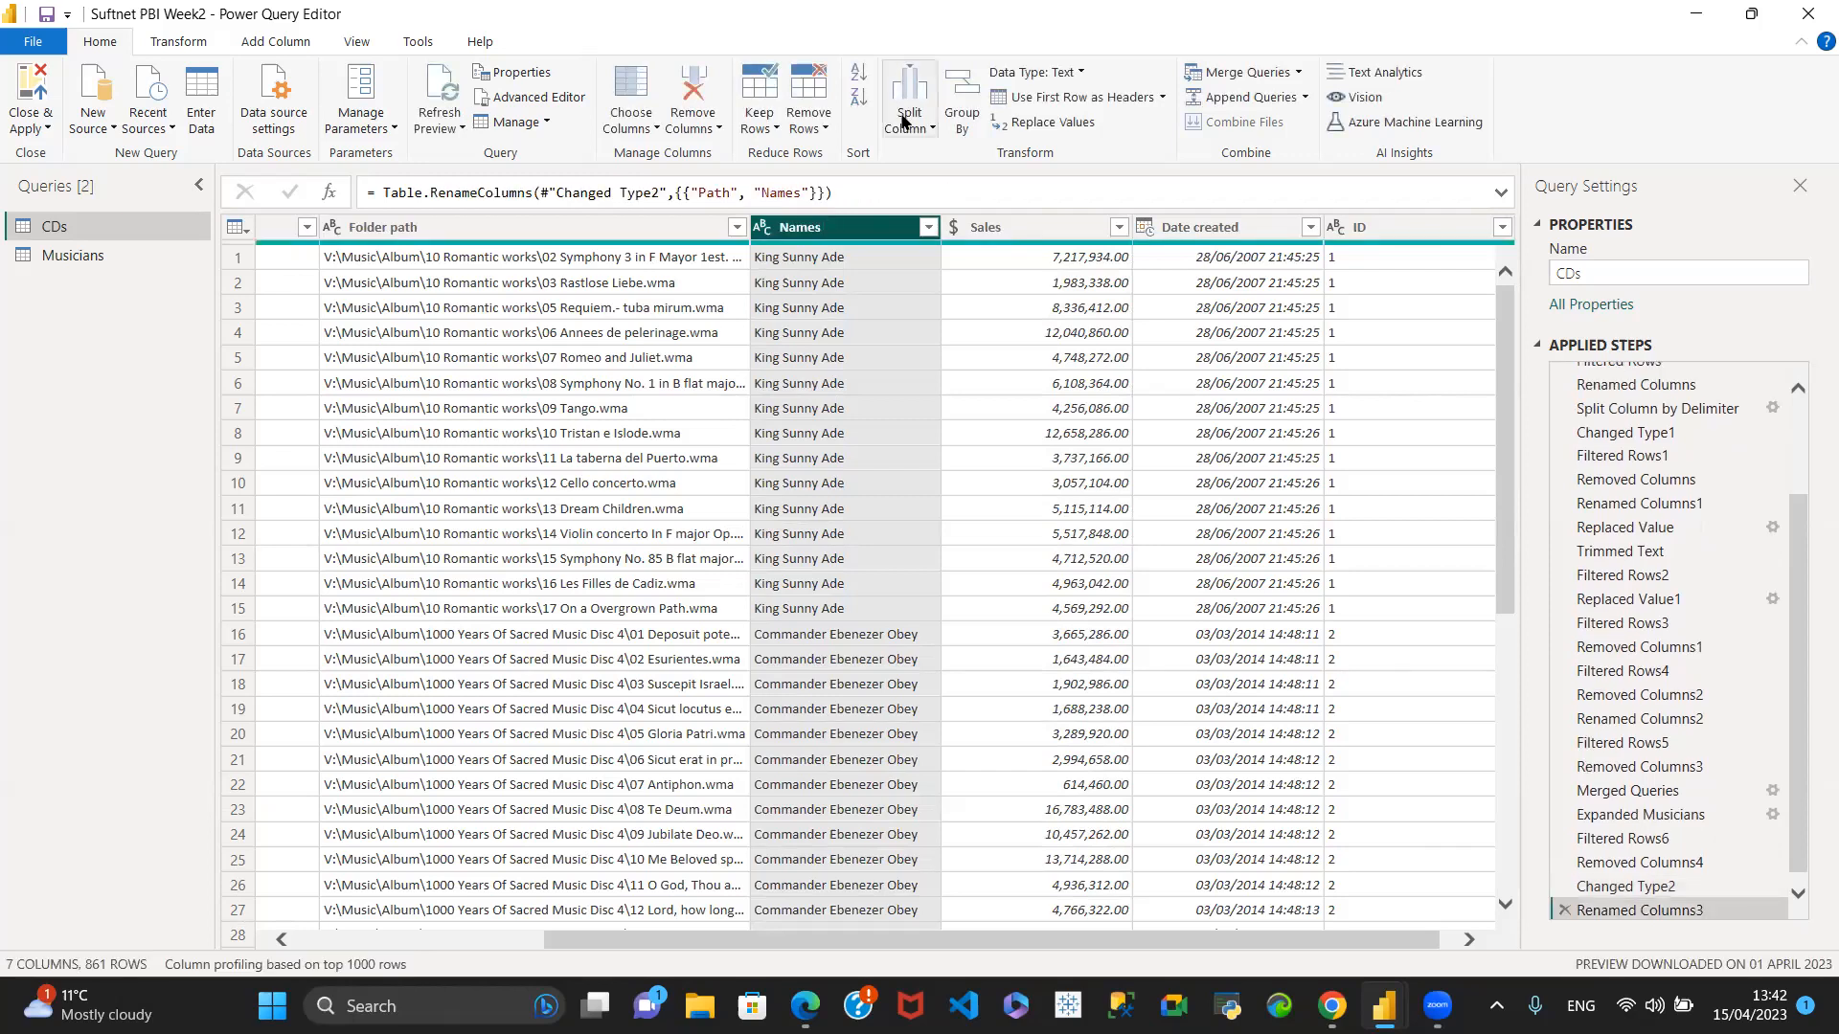
- Rename the Path column of the Musicians query to Names
{"action": "left_click", "coordinate": [72, 256]}
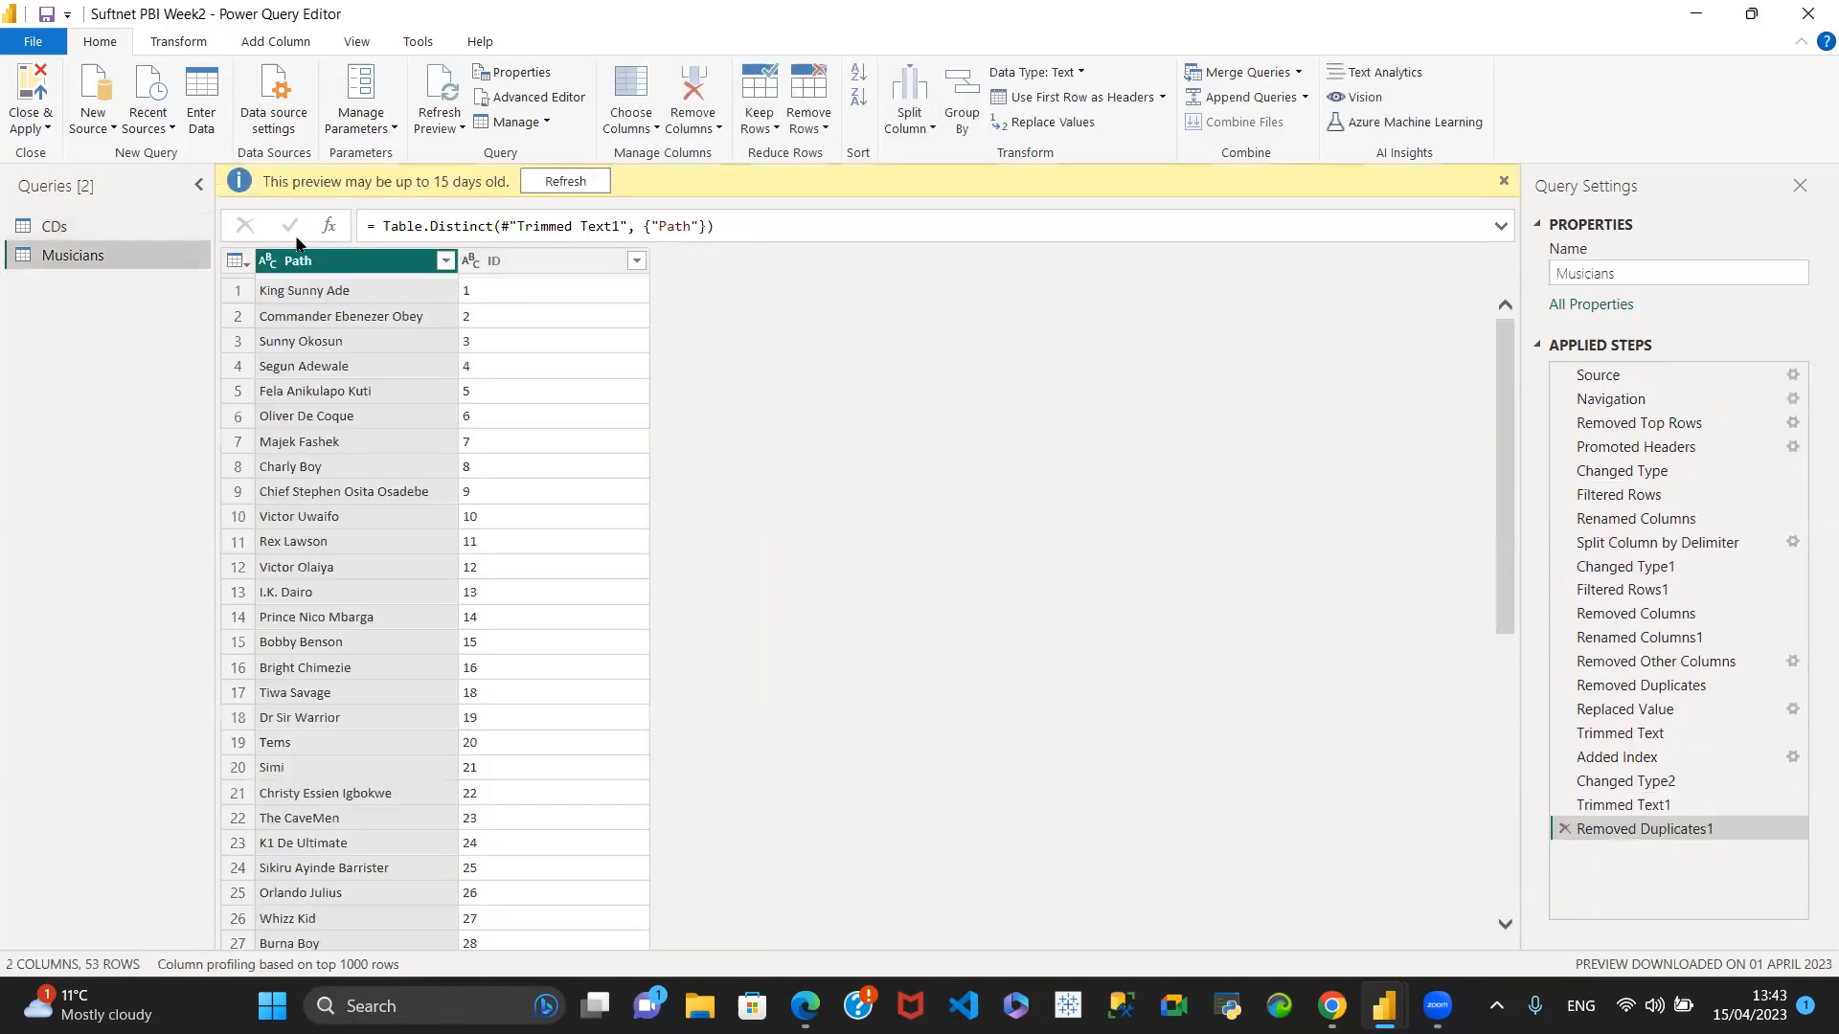
{"action": "double_click", "coordinate": [308, 265]}
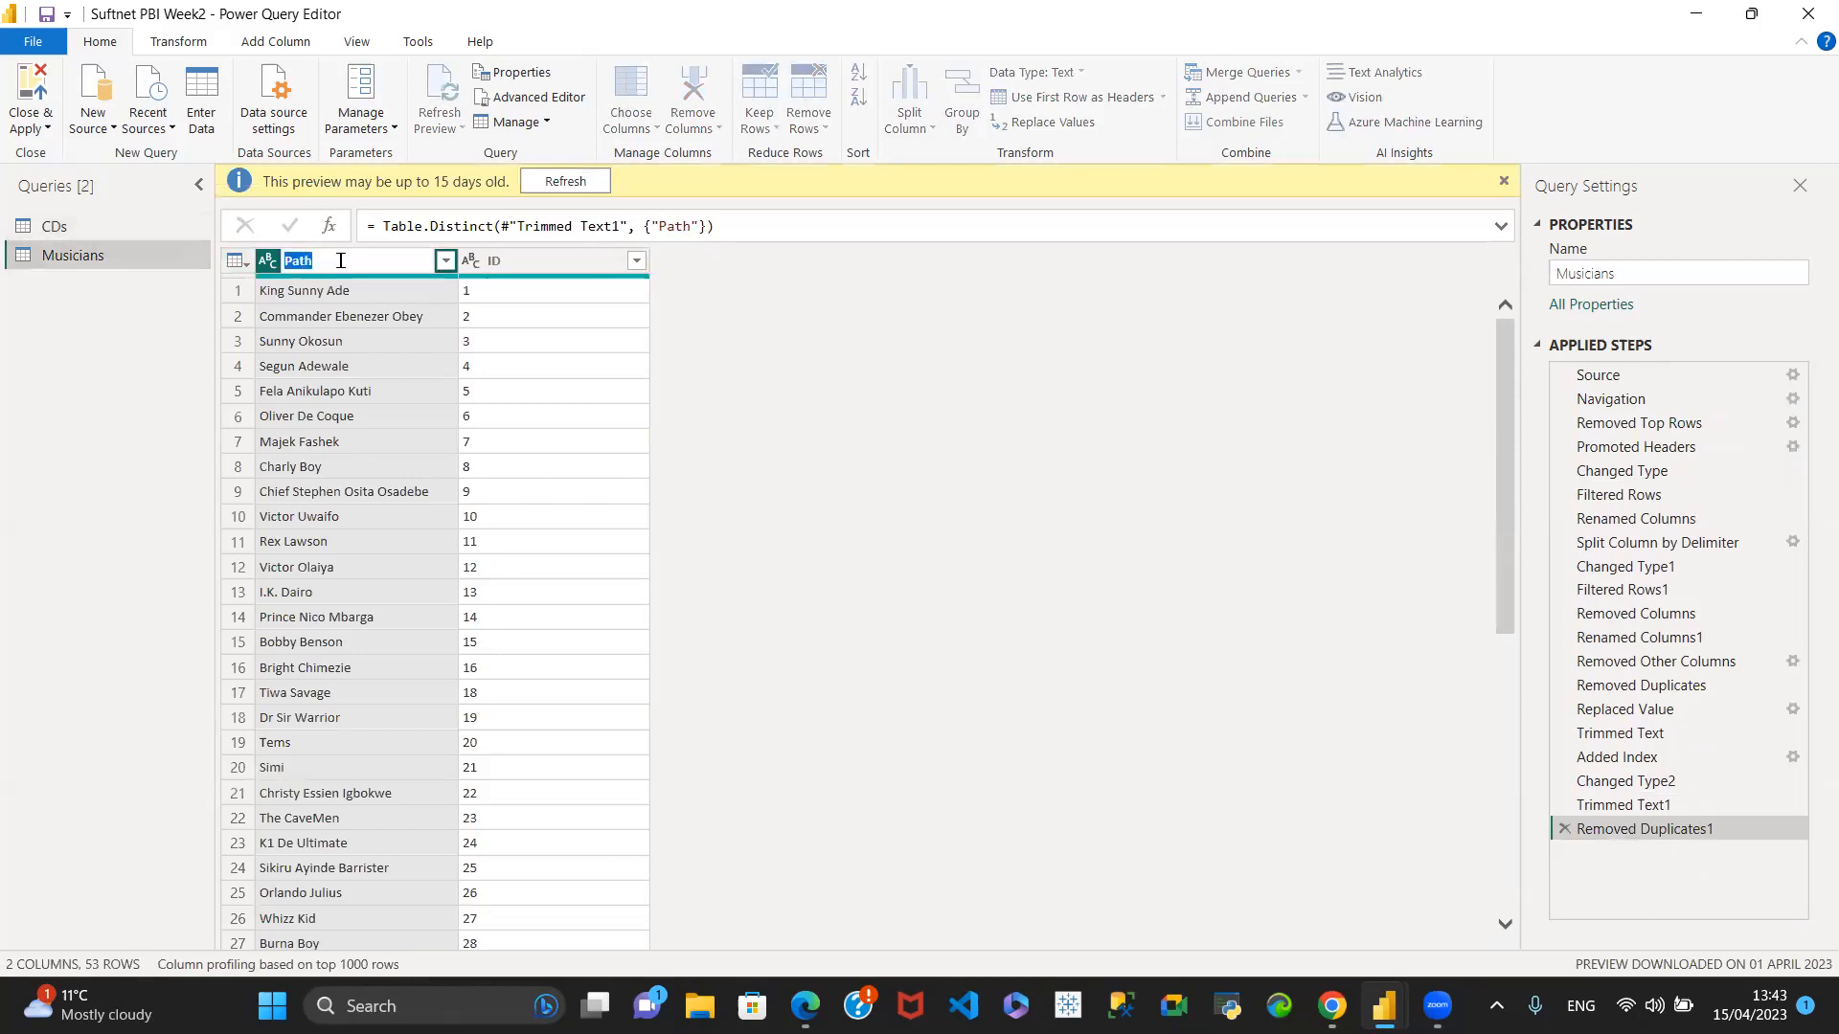
{"action": "type", "text": "Names"}
{"action": "key", "text": "Return"}
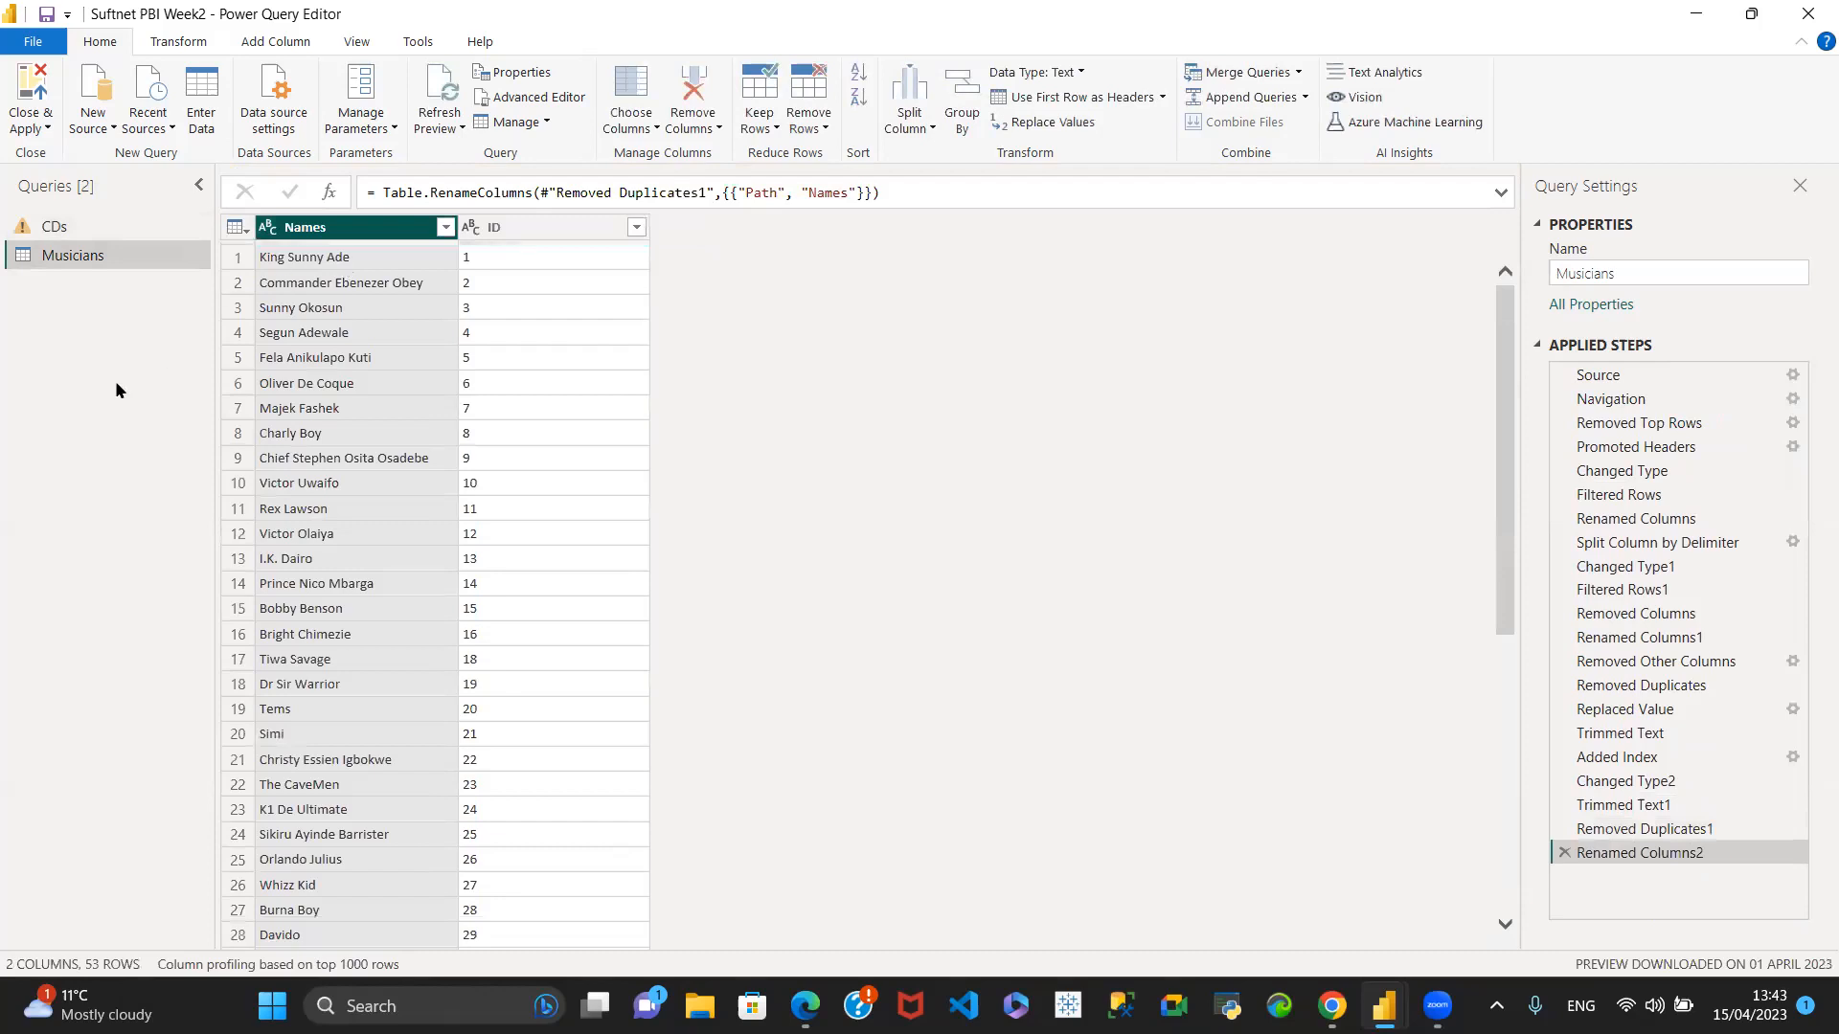
- Delete the Path column rename and the Sales type change from the applied steps of the CDs query
{"action": "left_click", "coordinate": [97, 231]}
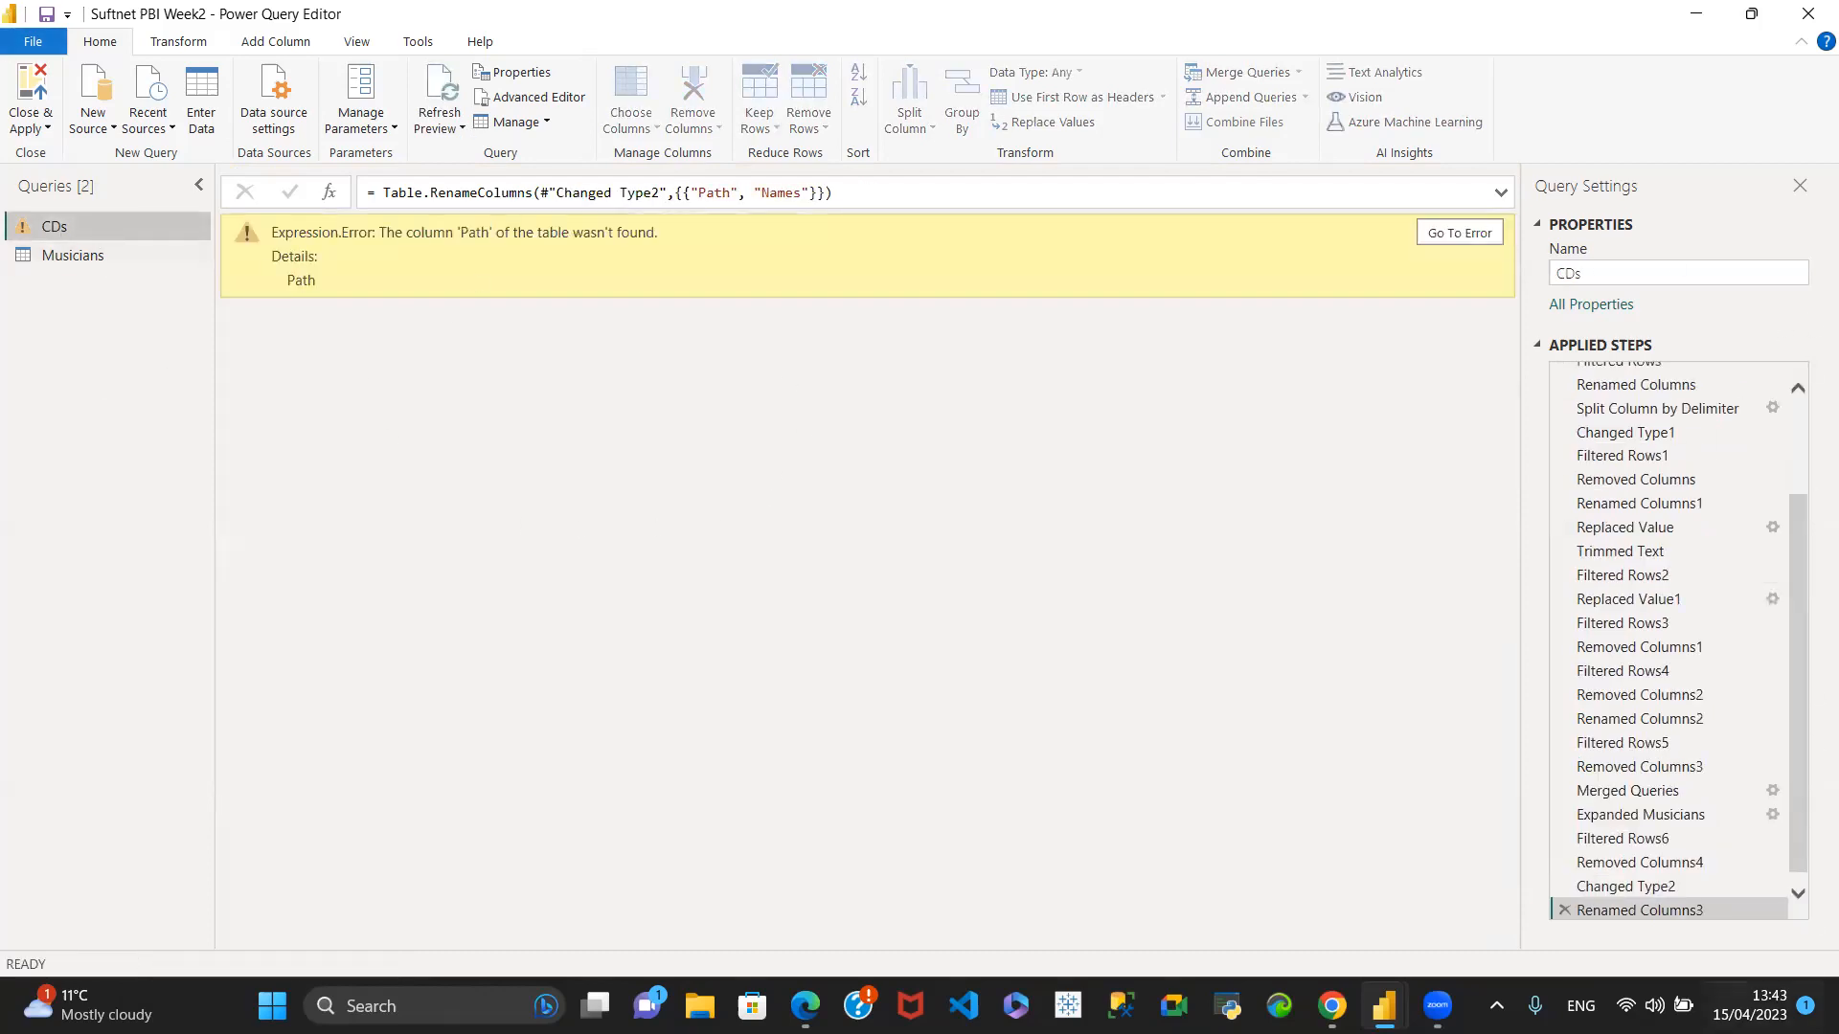
{"action": "left_click", "coordinate": [1795, 893]}
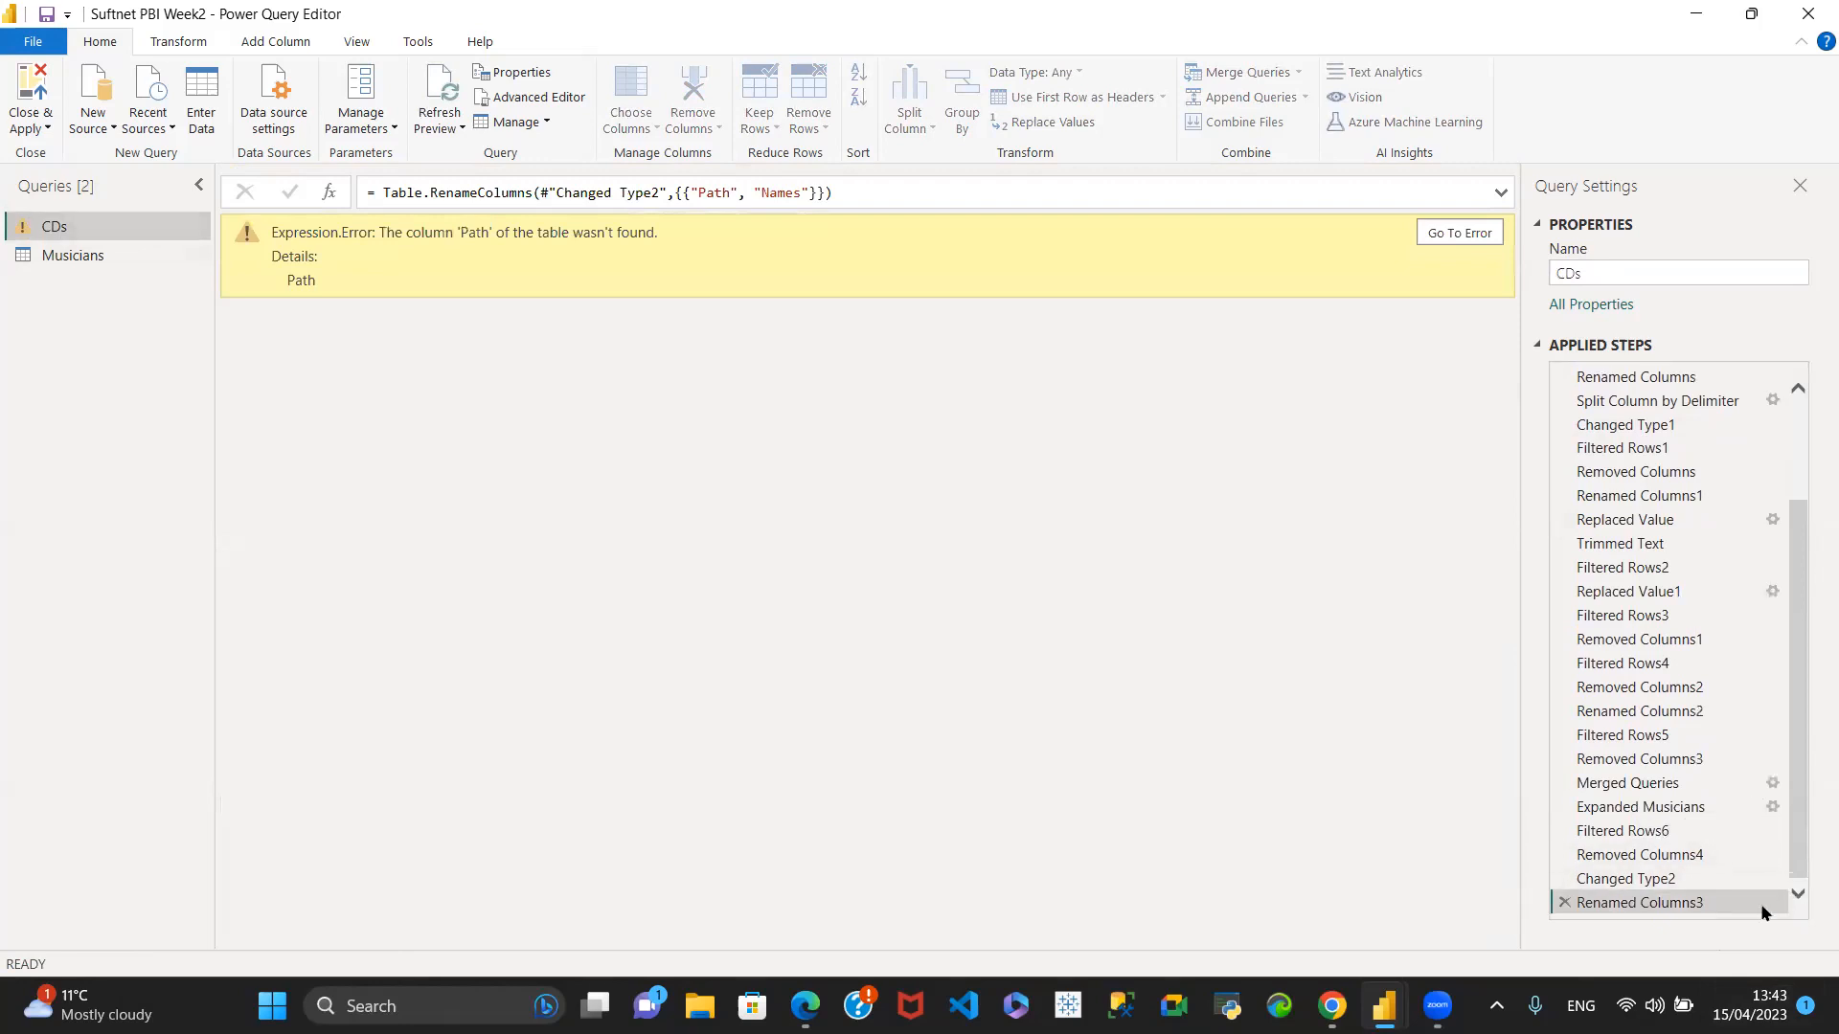
{"action": "left_click", "coordinate": [1564, 903]}
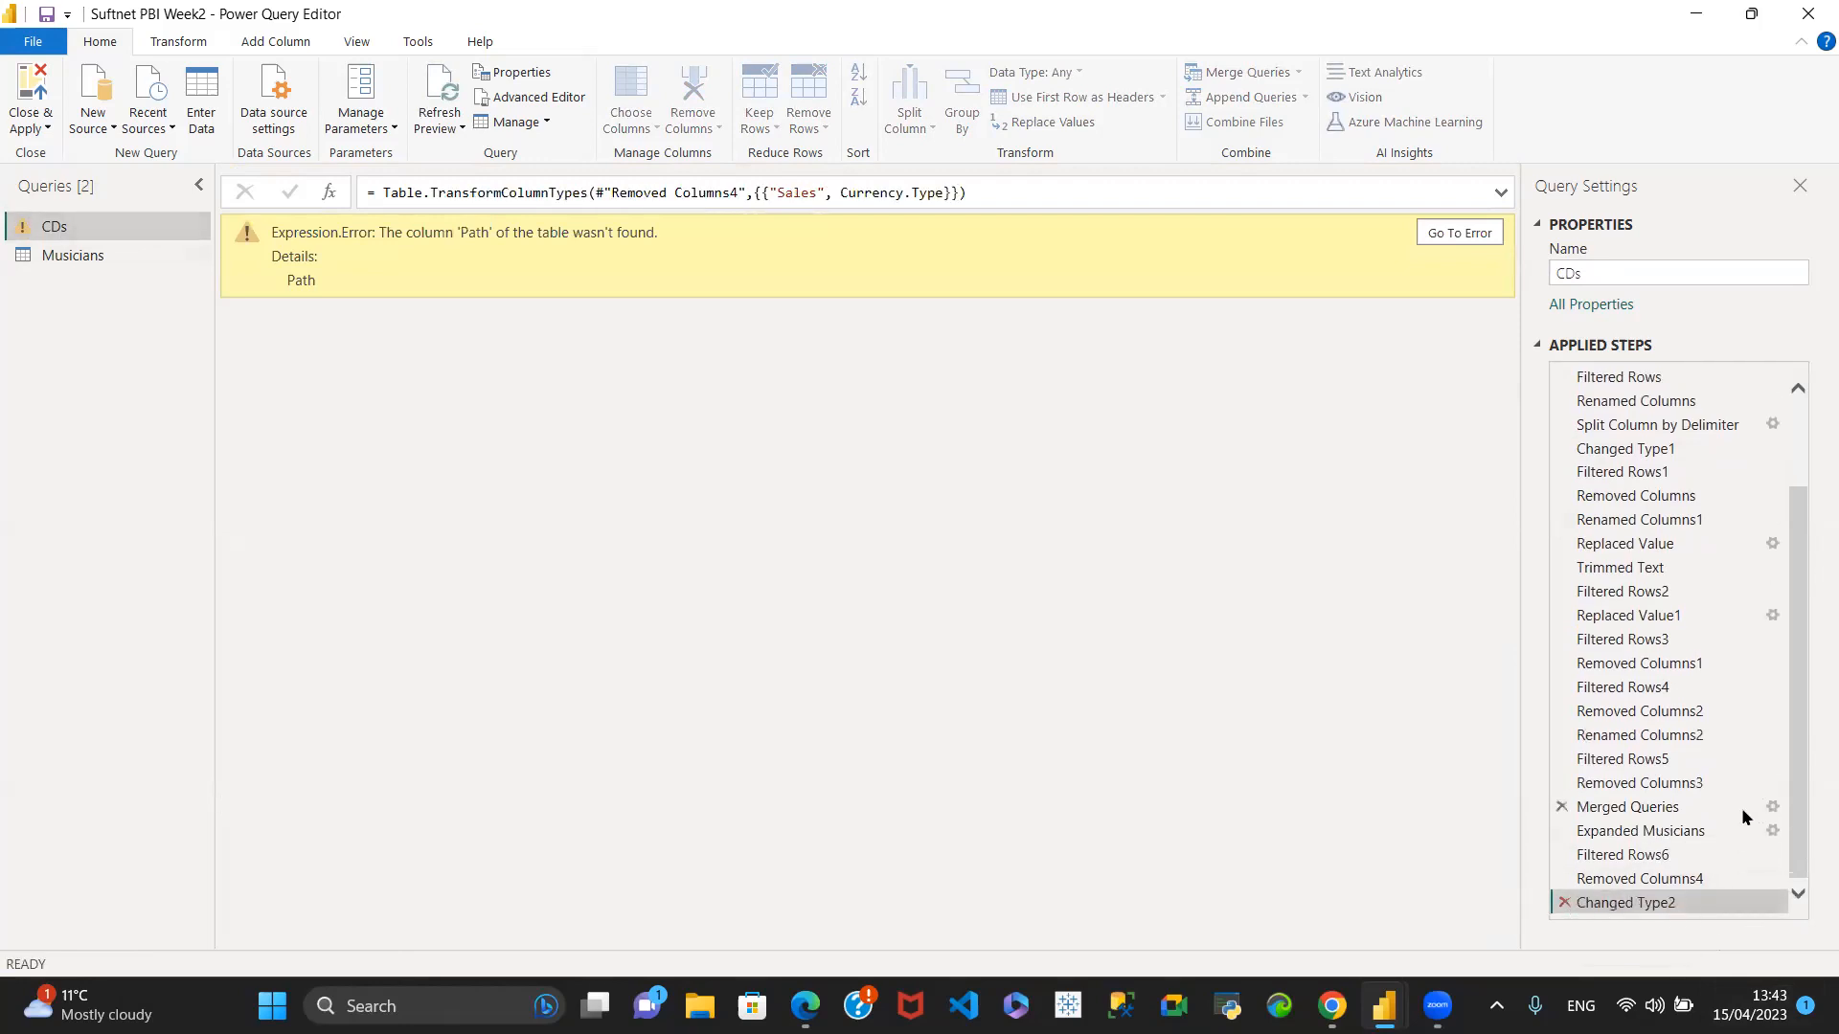
{"action": "left_click", "coordinate": [1564, 903]}
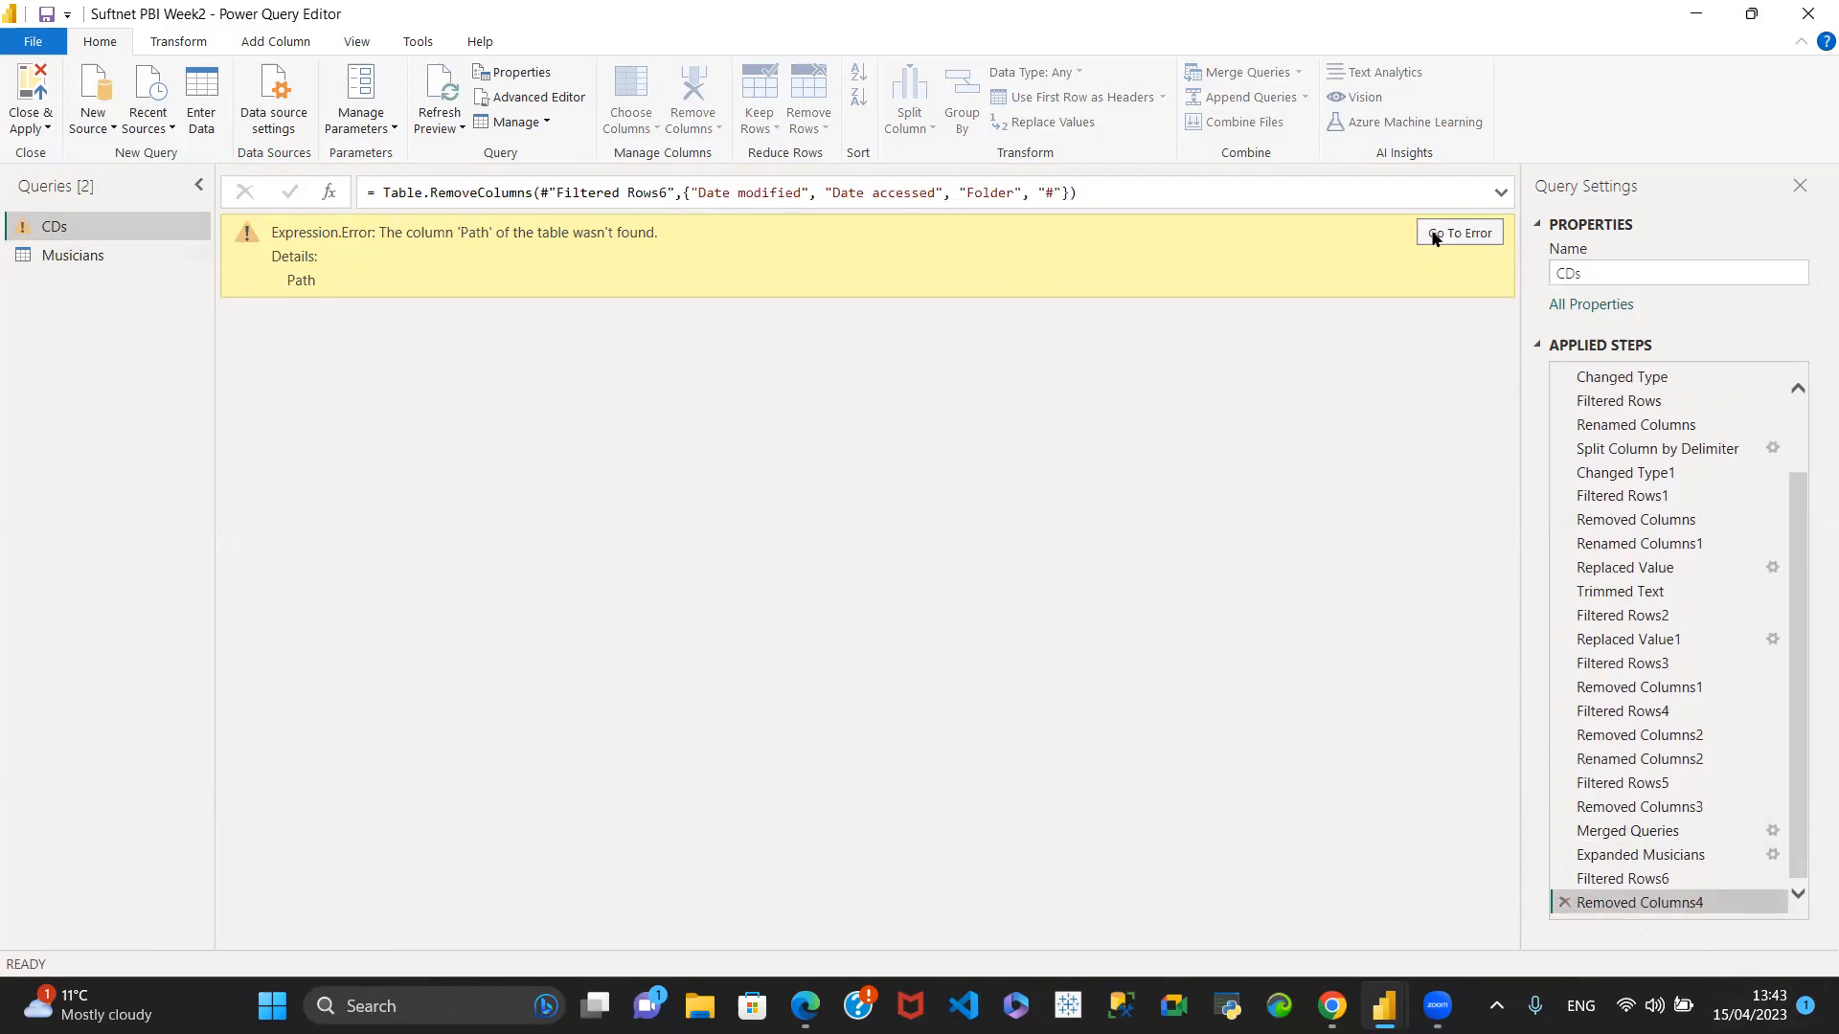
- Go to the applied step causing the CDs error and examine its merge settings for the Path and Names columns
{"action": "left_click", "coordinate": [1466, 234]}
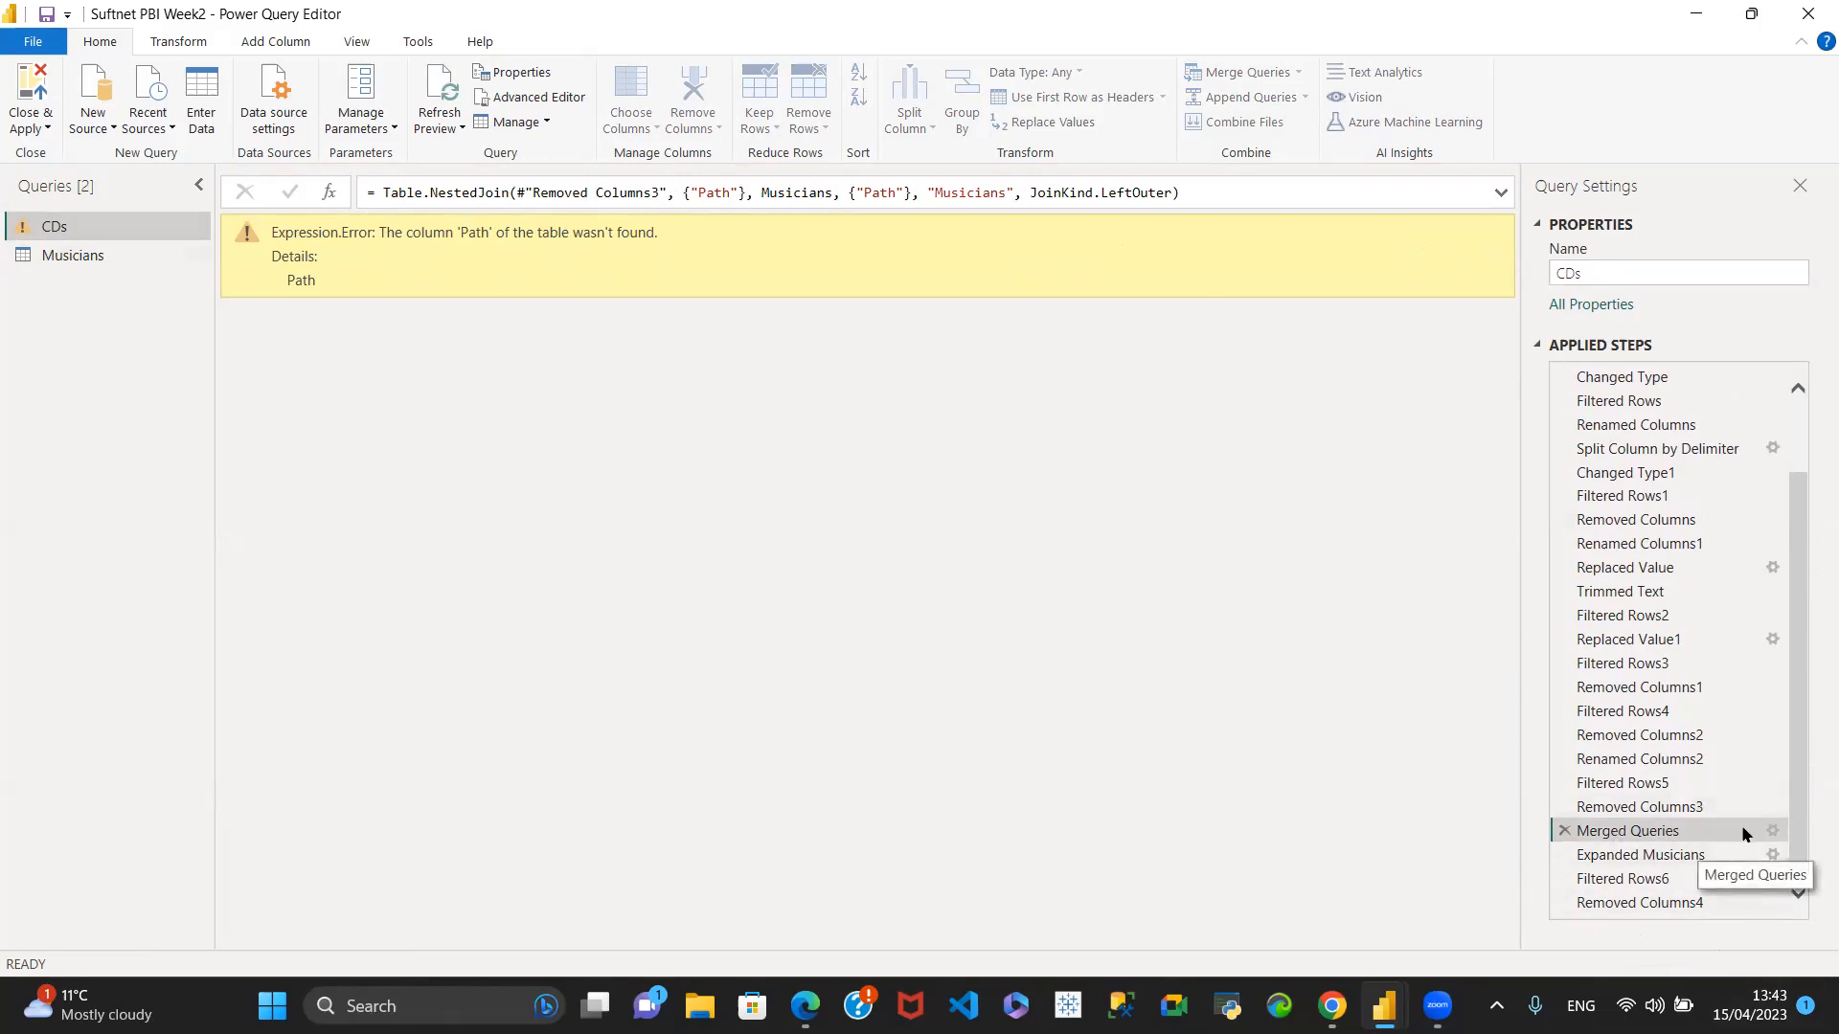
{"action": "left_click", "coordinate": [1773, 832]}
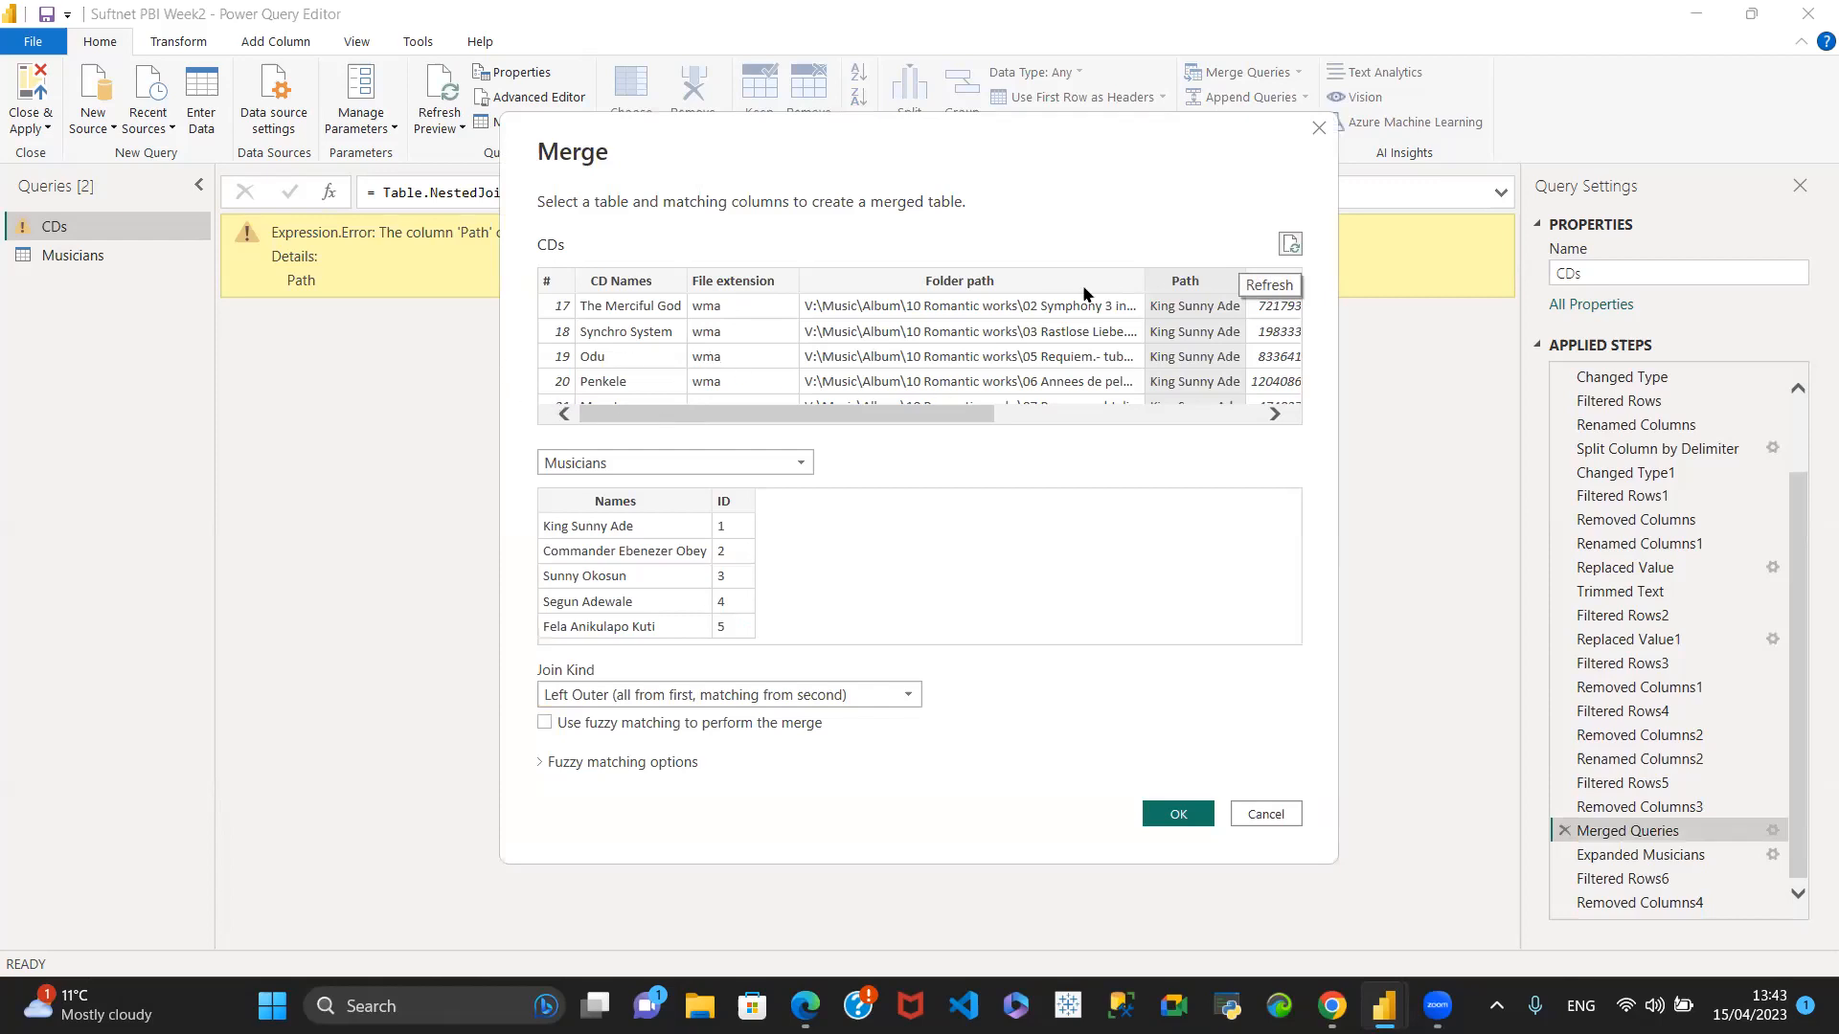
{"action": "left_click_drag", "start_coordinate": [1004, 412], "coordinate": [1063, 423]}
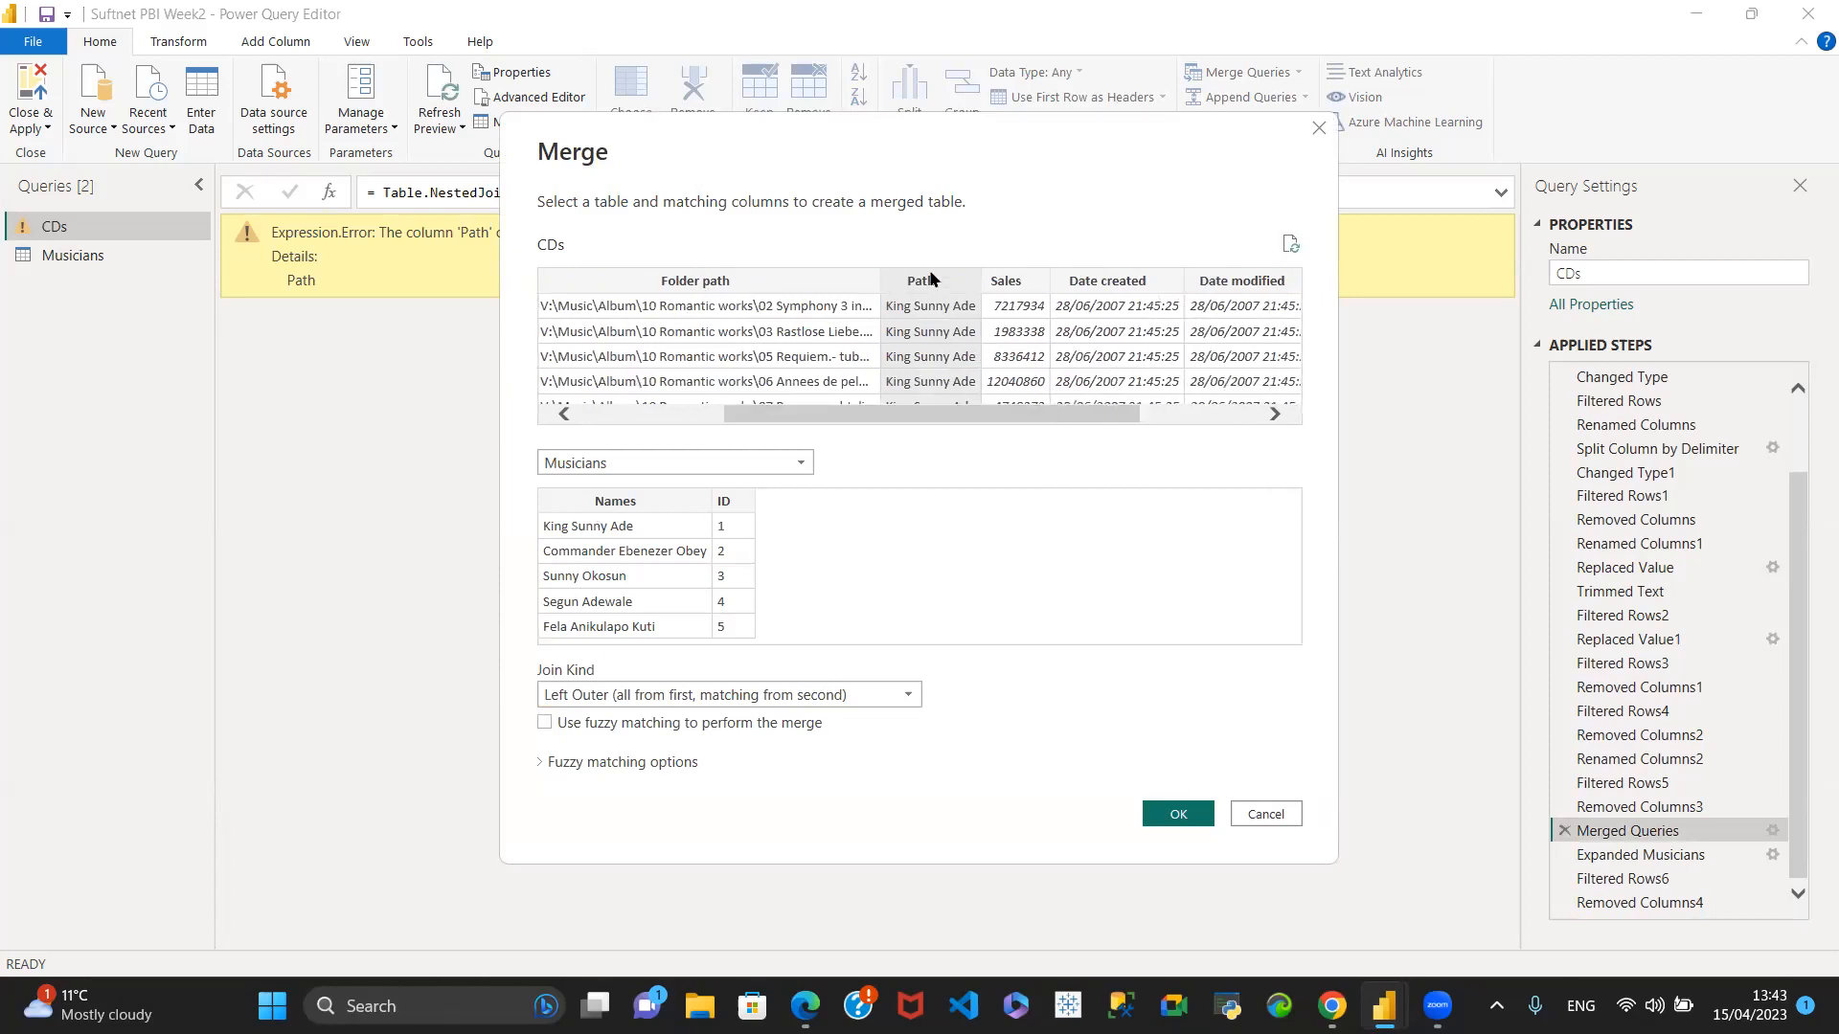
{"action": "left_click_drag", "start_coordinate": [1038, 415], "coordinate": [1203, 423]}
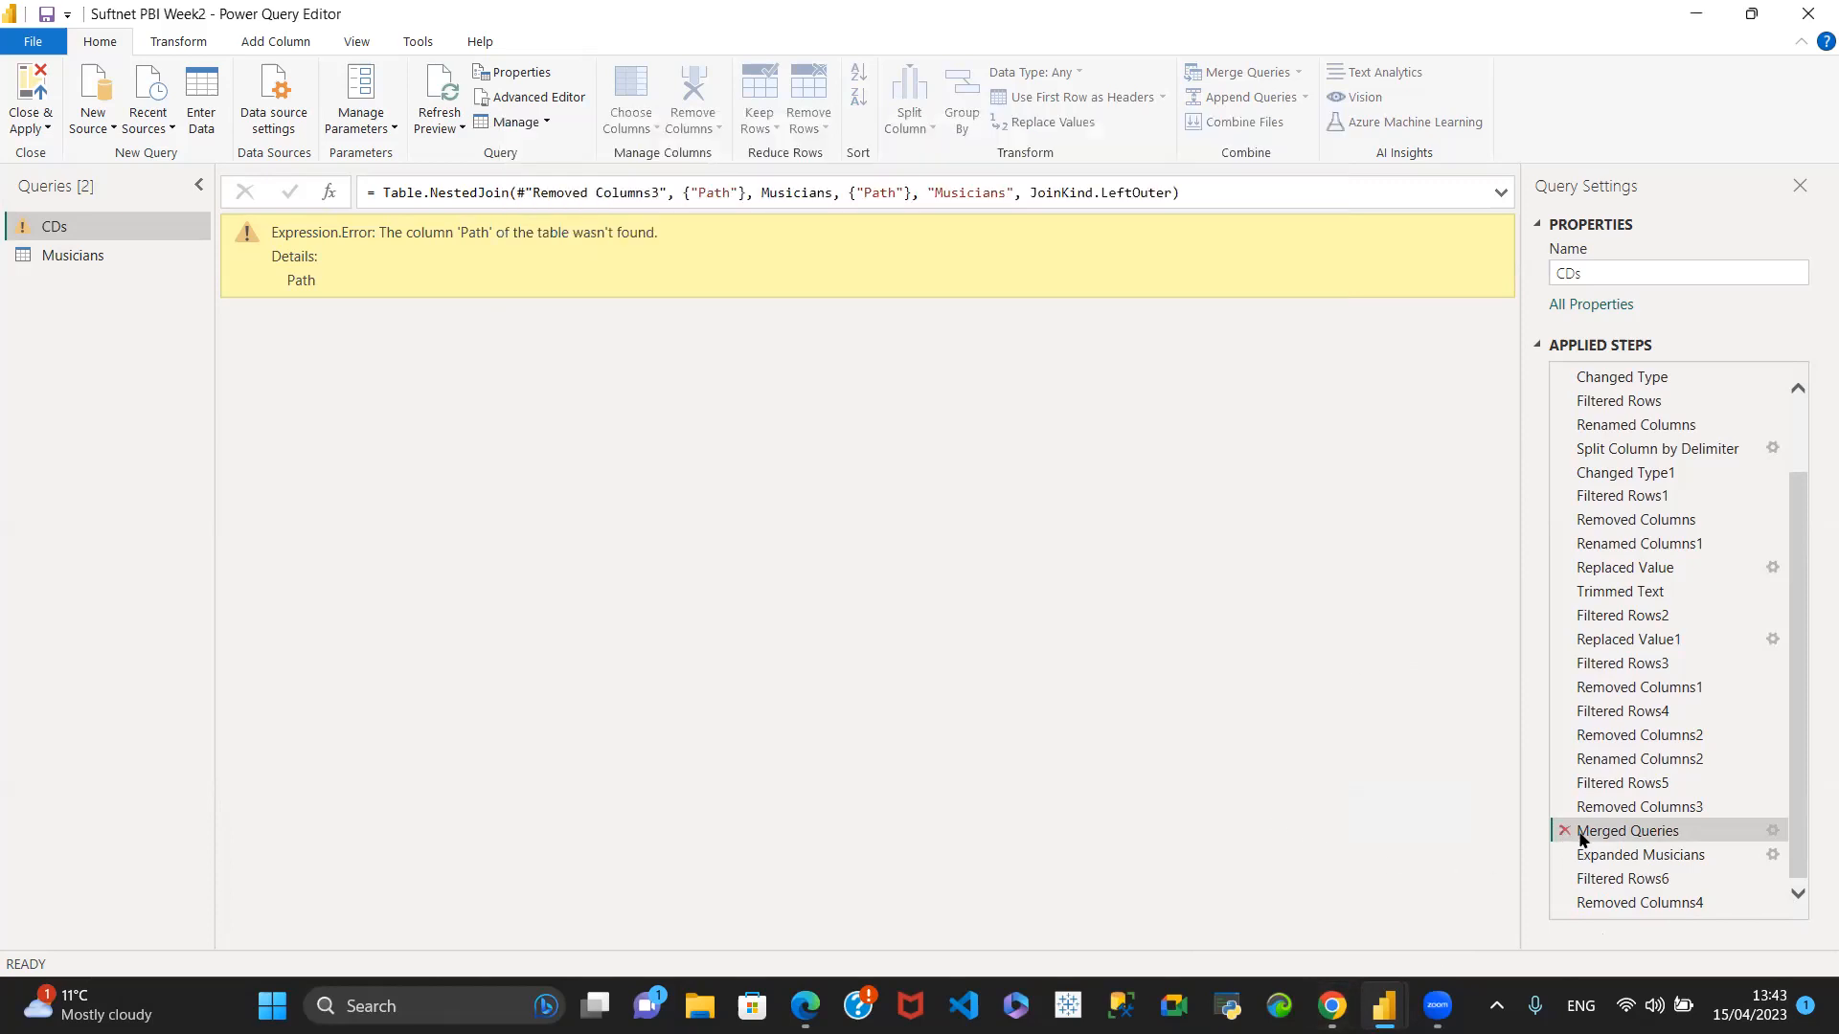
- Delete the last column removal, the last row filter, the Musicians expansion and the merge from the applied steps of CDs
{"action": "left_click", "coordinate": [1562, 903]}
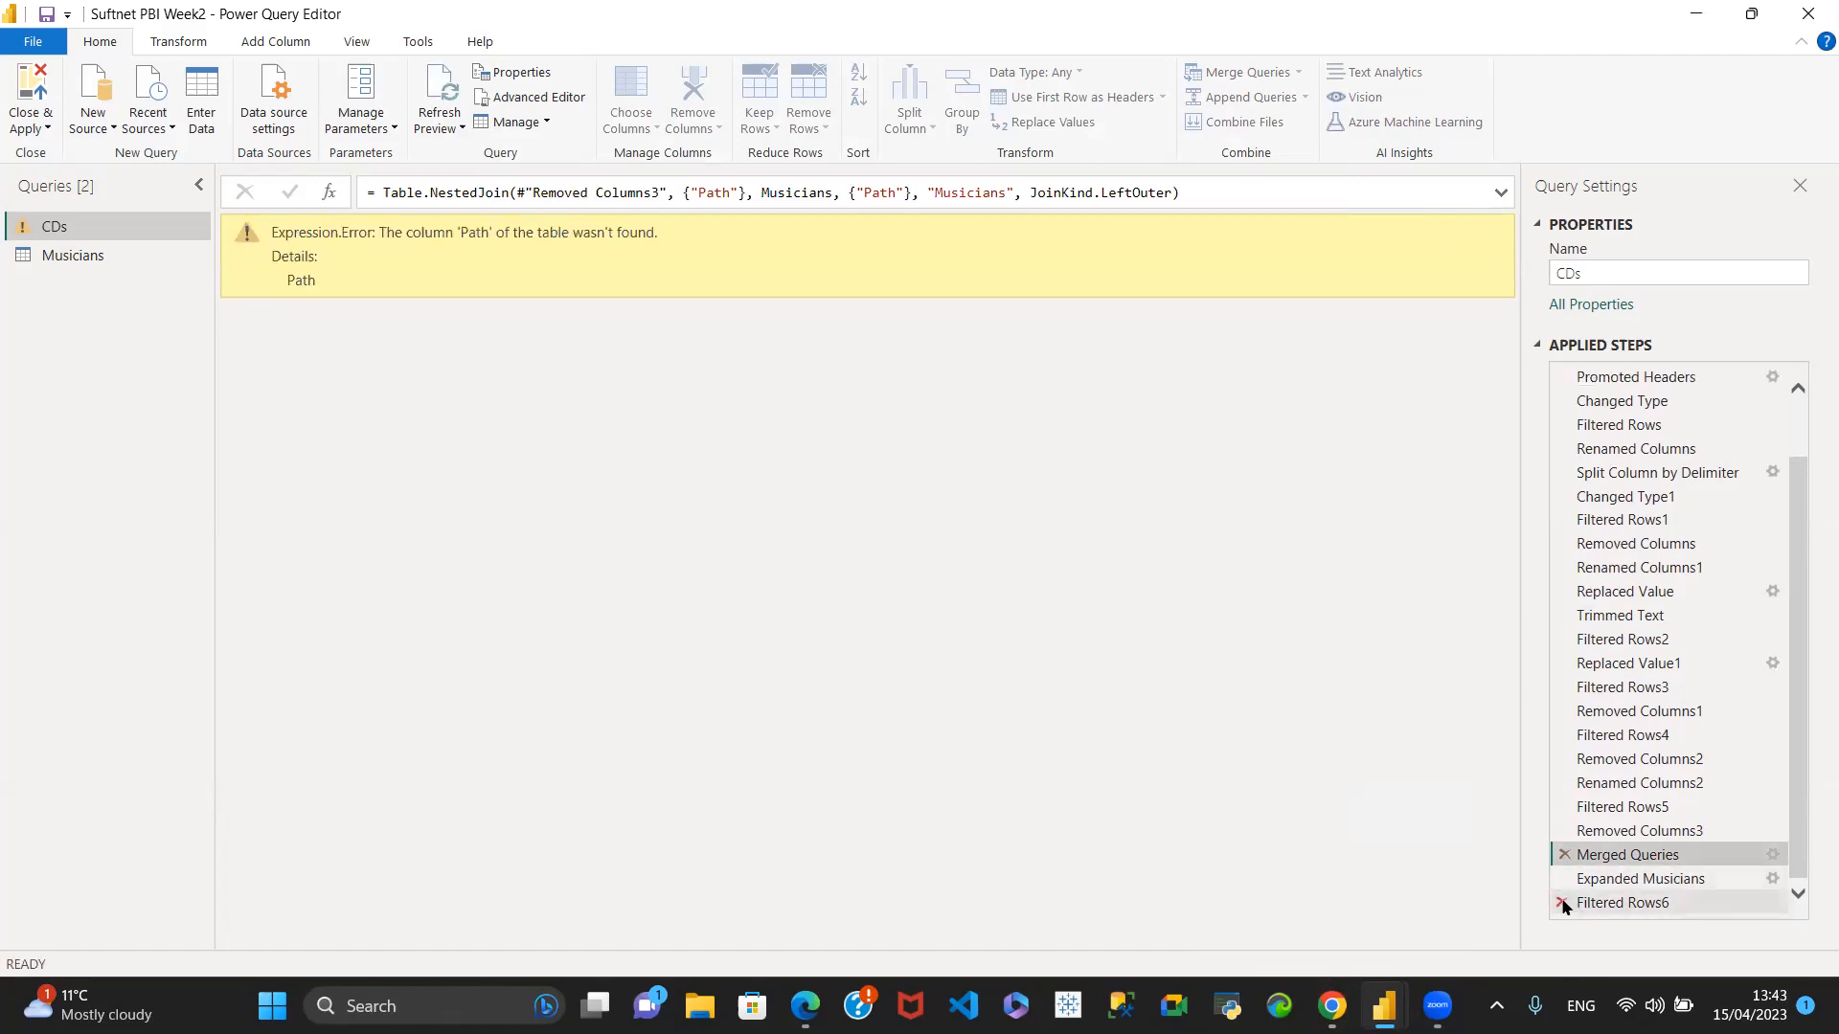
{"action": "left_click", "coordinate": [1562, 902]}
{"action": "left_click", "coordinate": [1564, 900]}
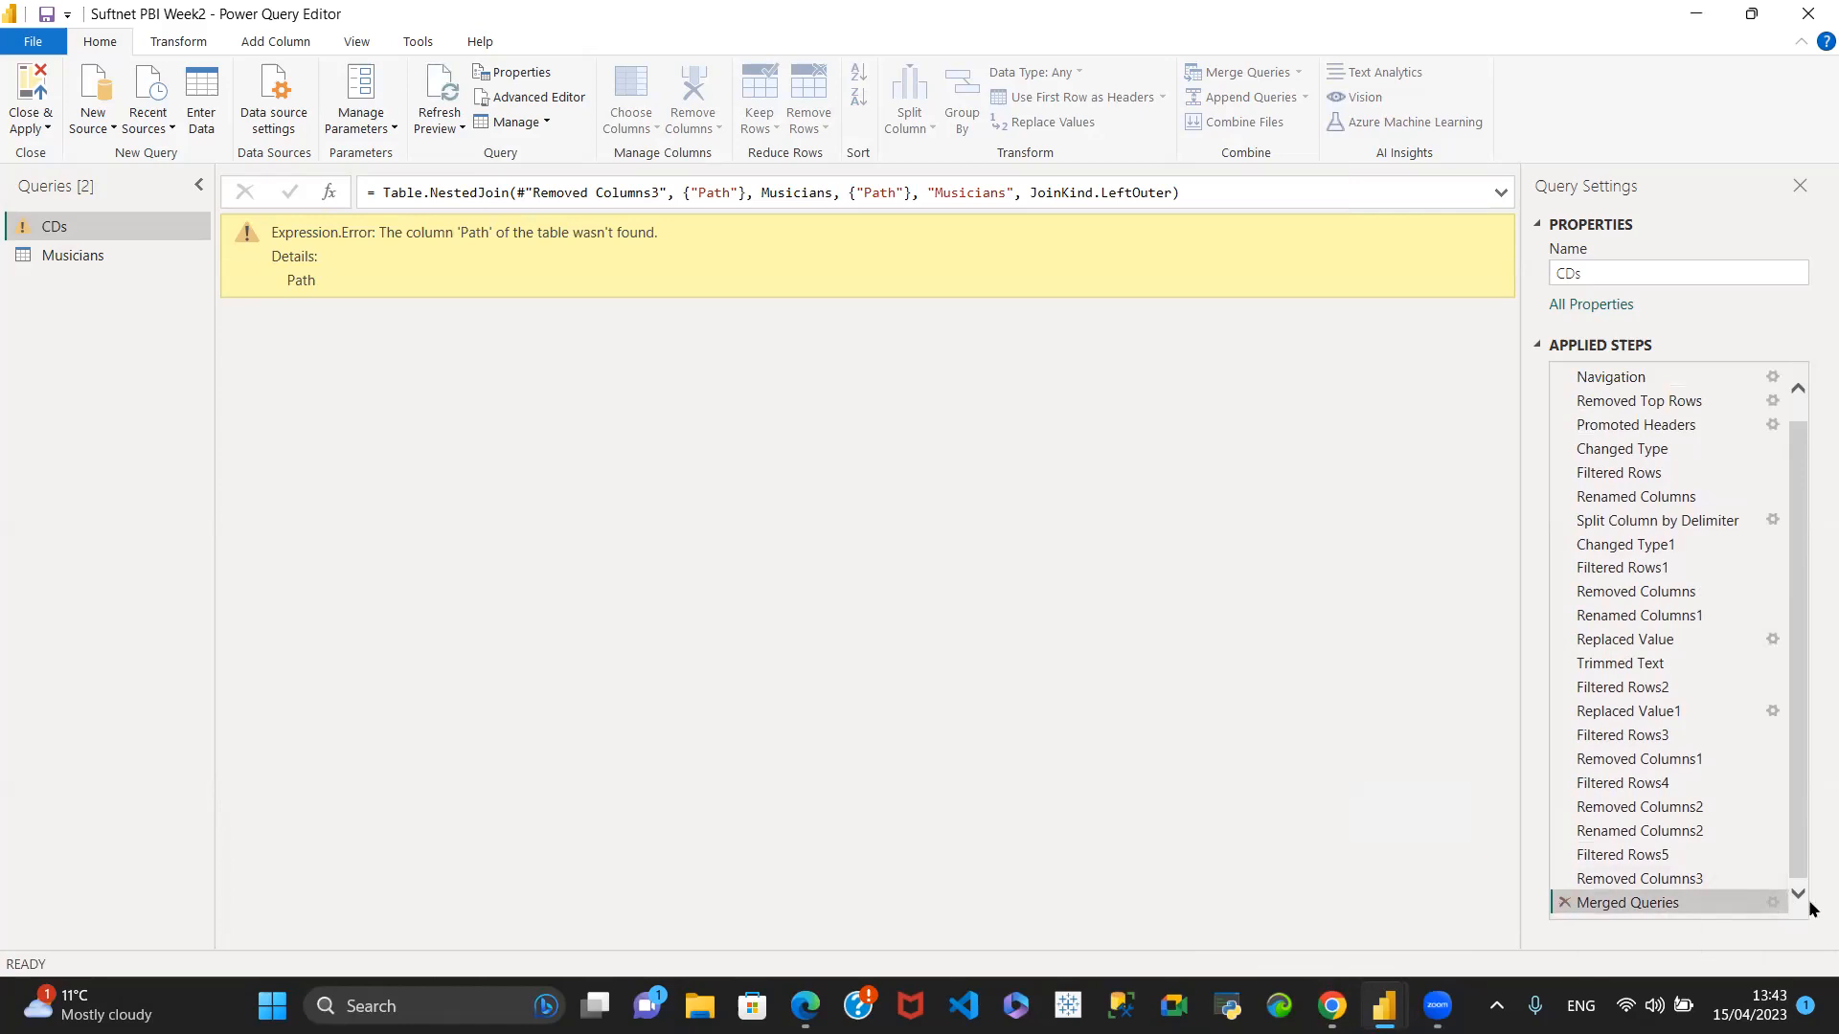
{"action": "left_click", "coordinate": [1561, 903]}
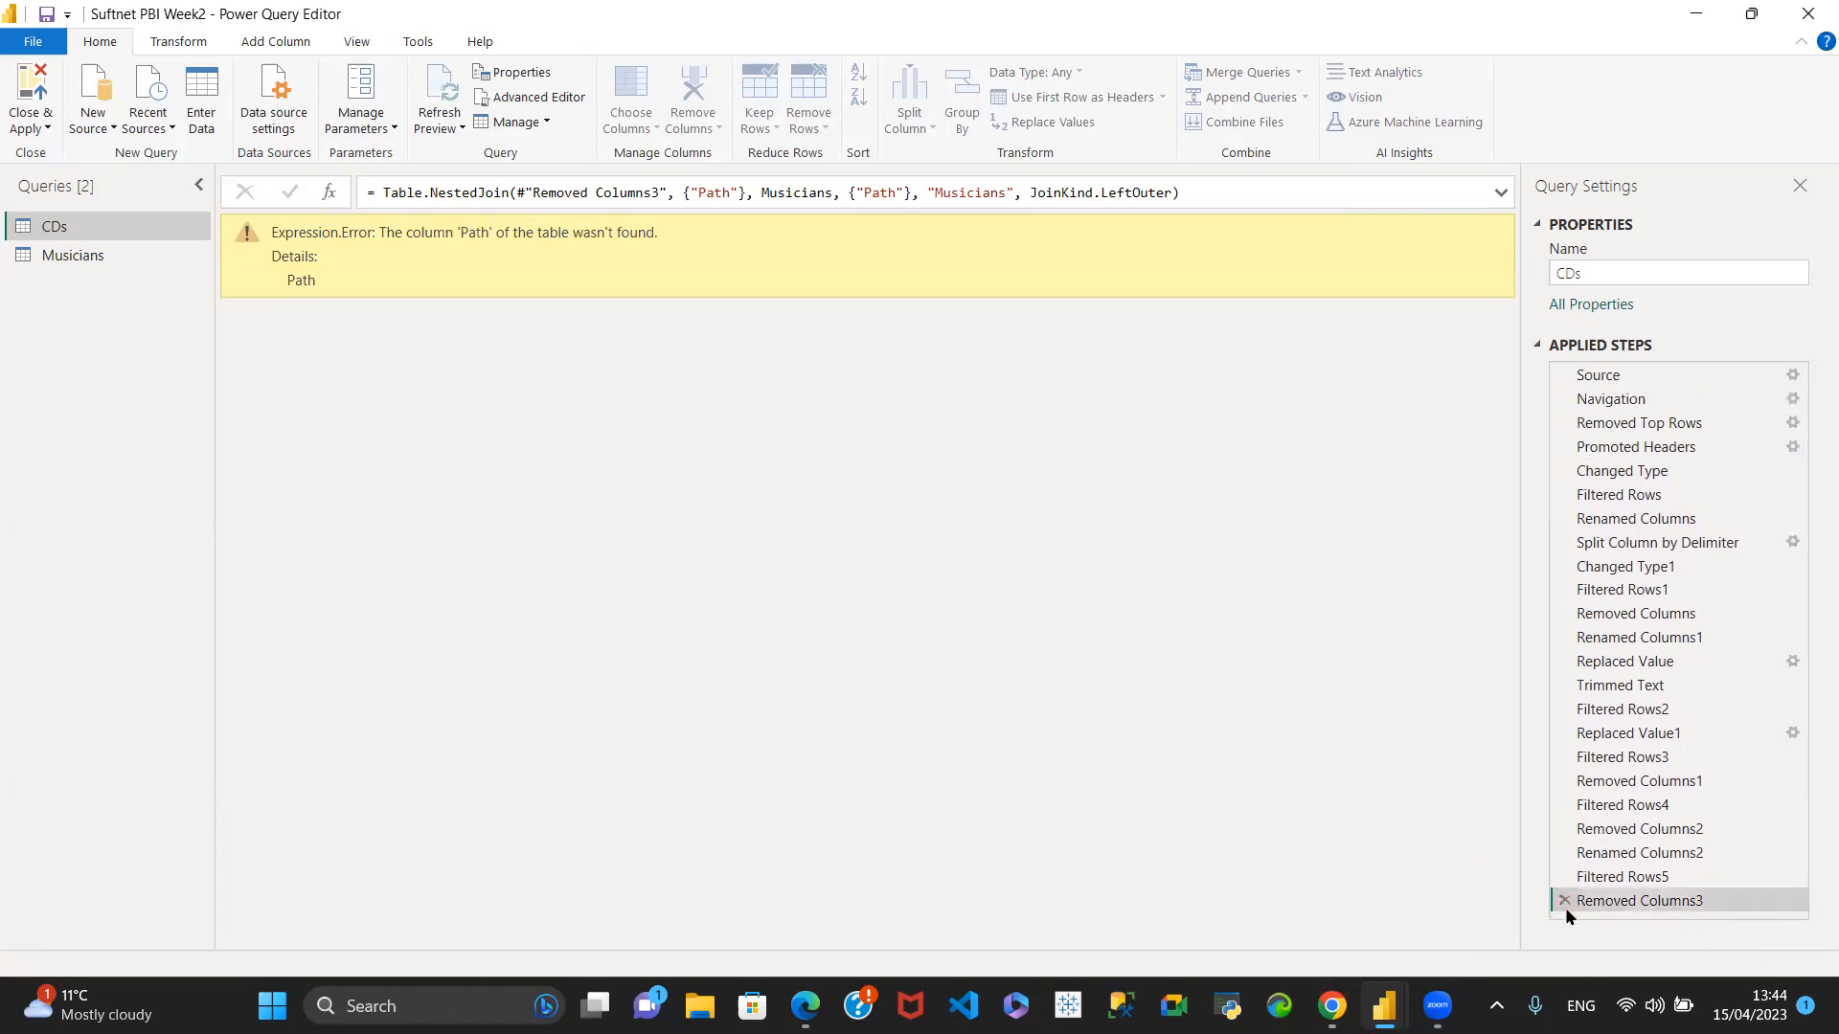
- Examine the columns of the CDs query and compare them with those of the Musicians query
{"action": "scroll", "coordinate": [1400, 686], "scroll_direction": "down", "scroll_amount": 13}
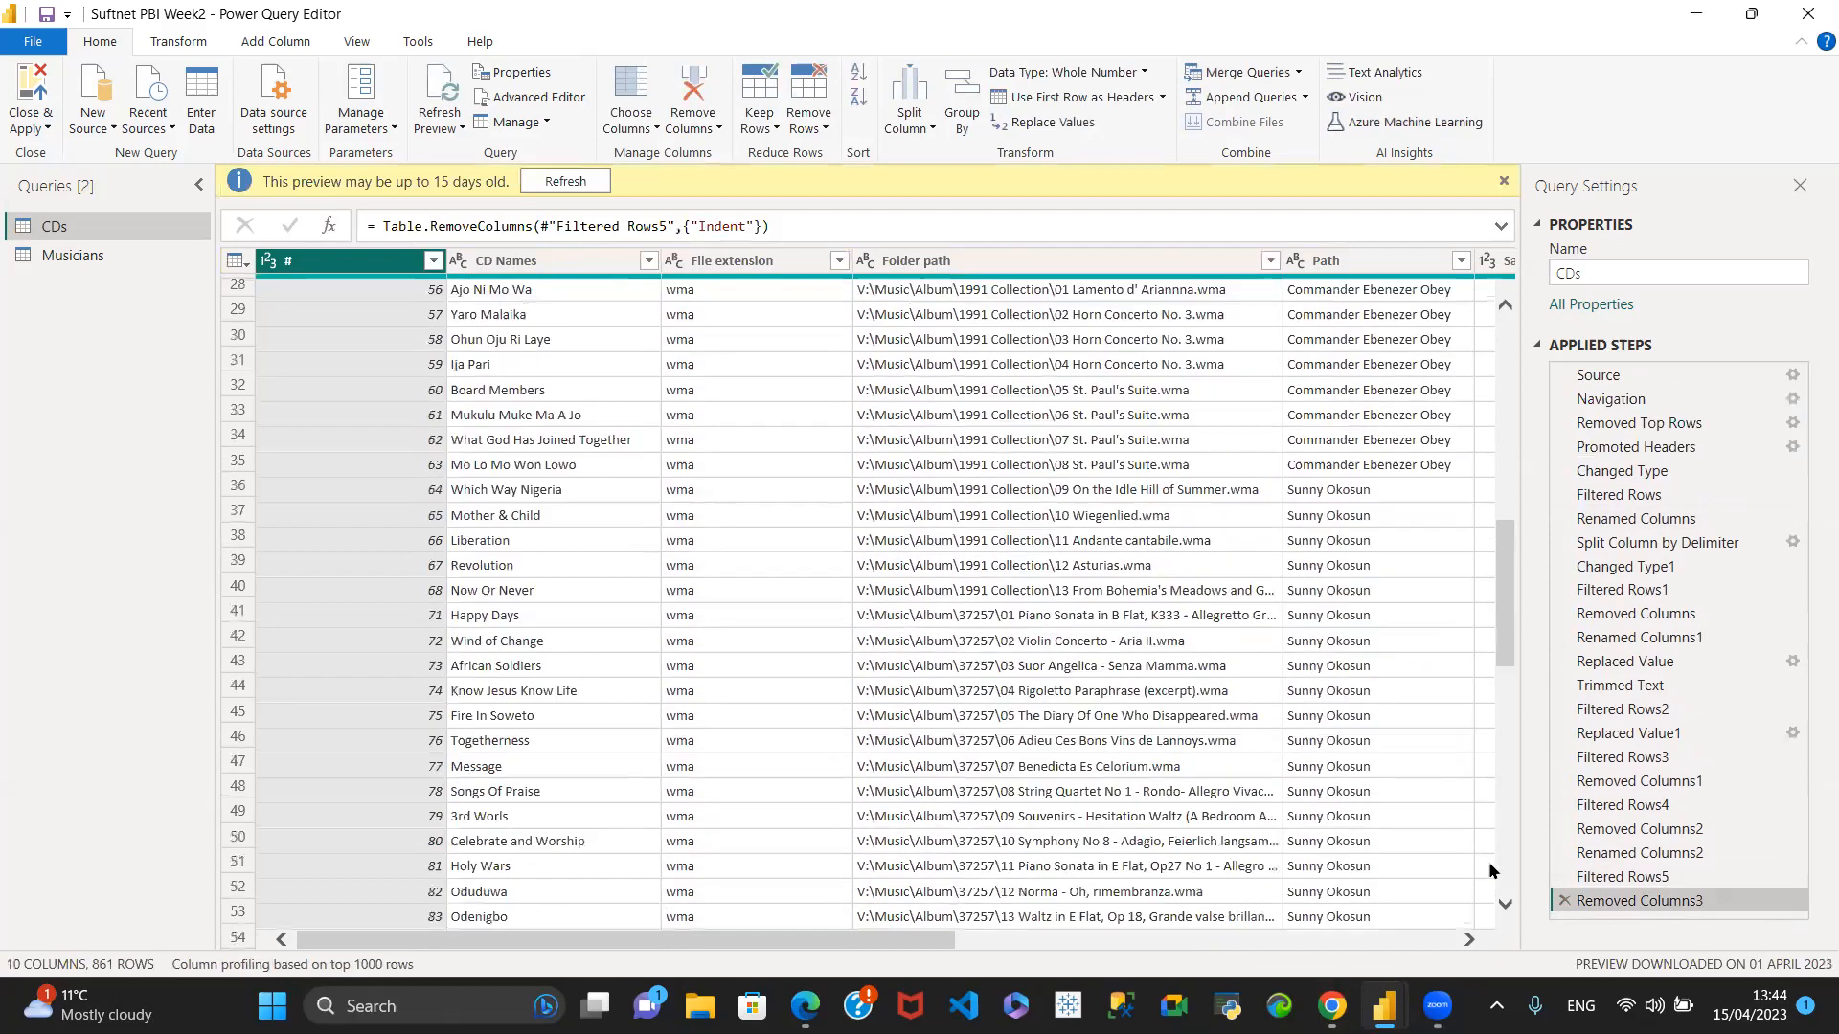
{"action": "left_click_drag", "start_coordinate": [881, 945], "coordinate": [1450, 951]}
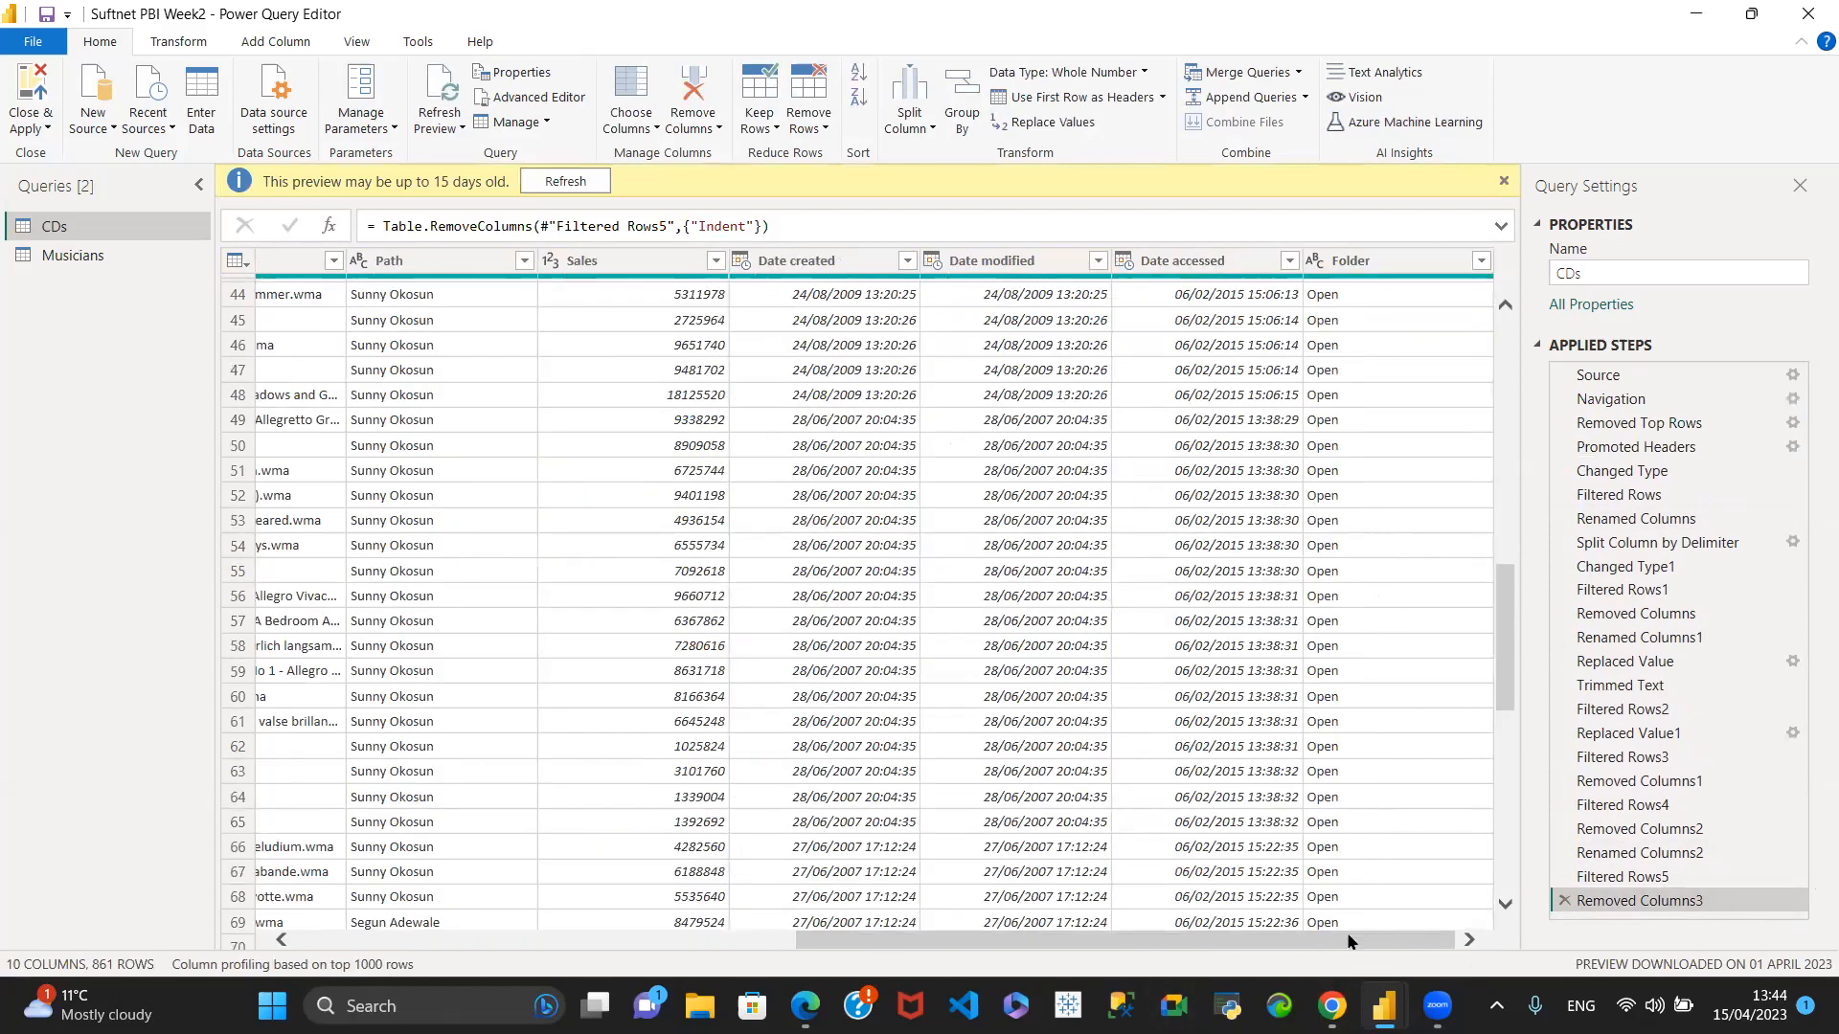
{"action": "left_click", "coordinate": [106, 256]}
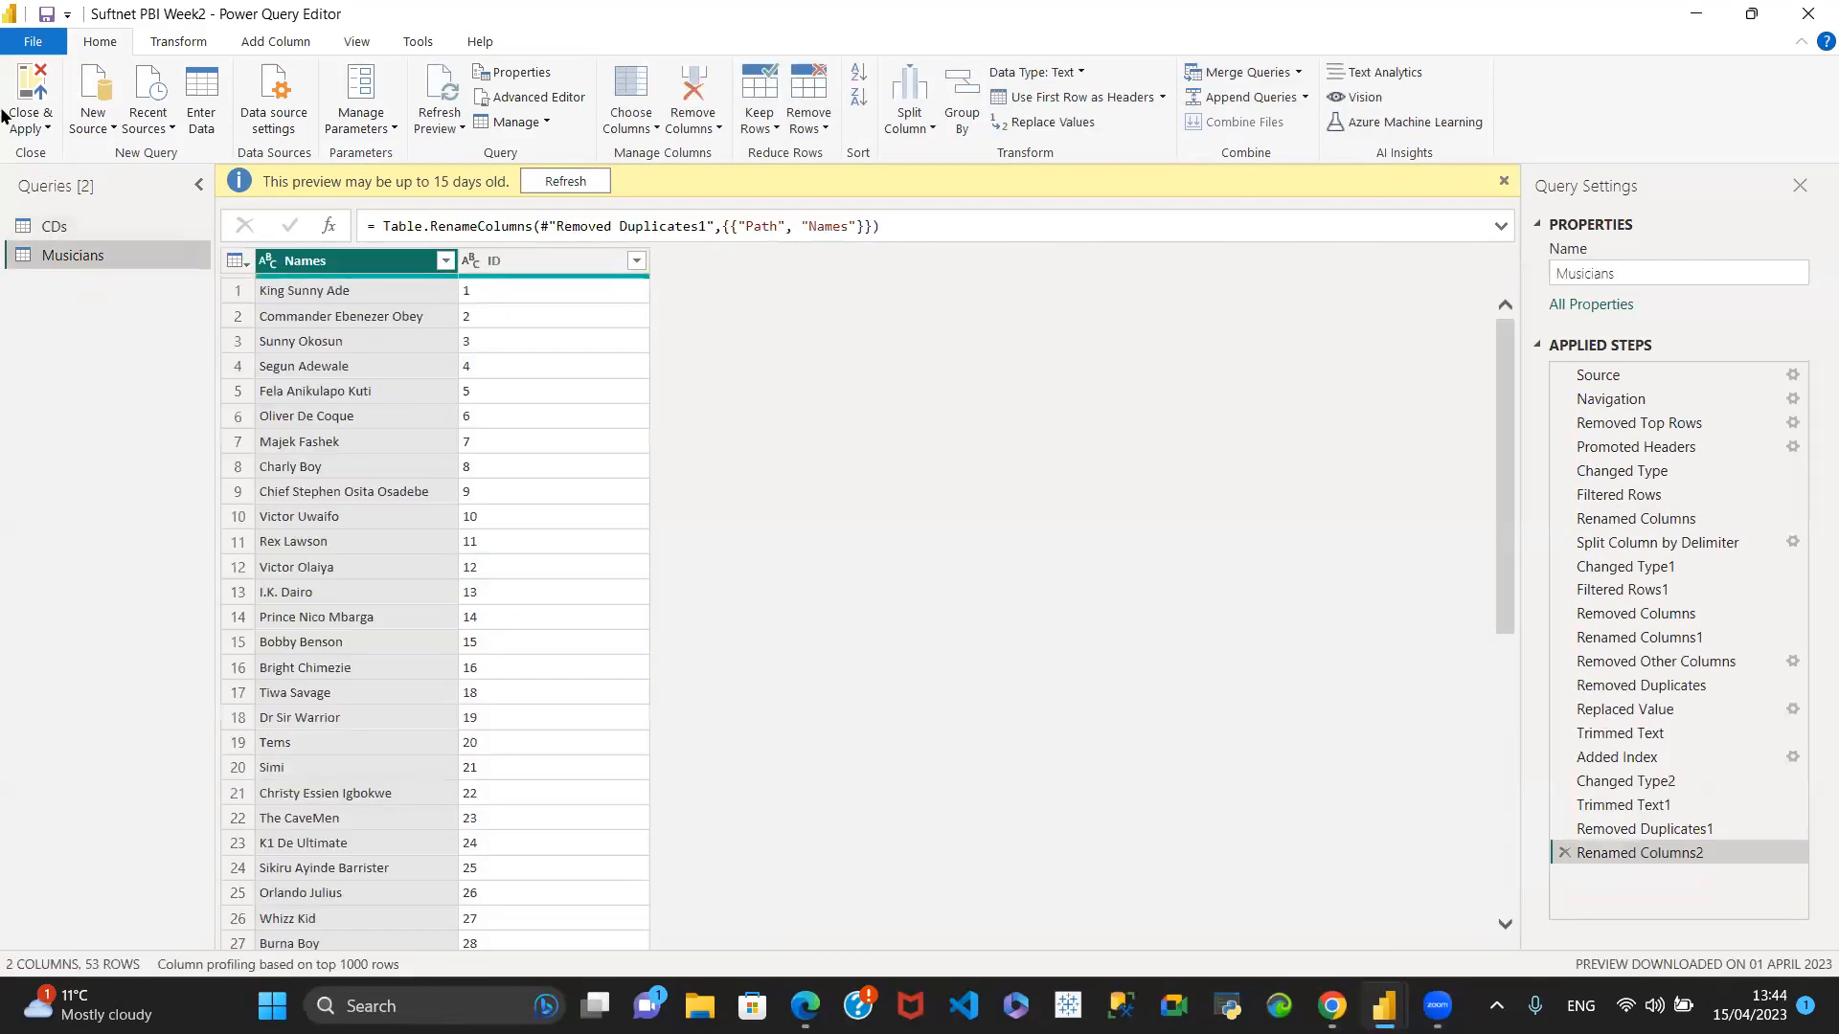
{"action": "left_click", "coordinate": [64, 226]}
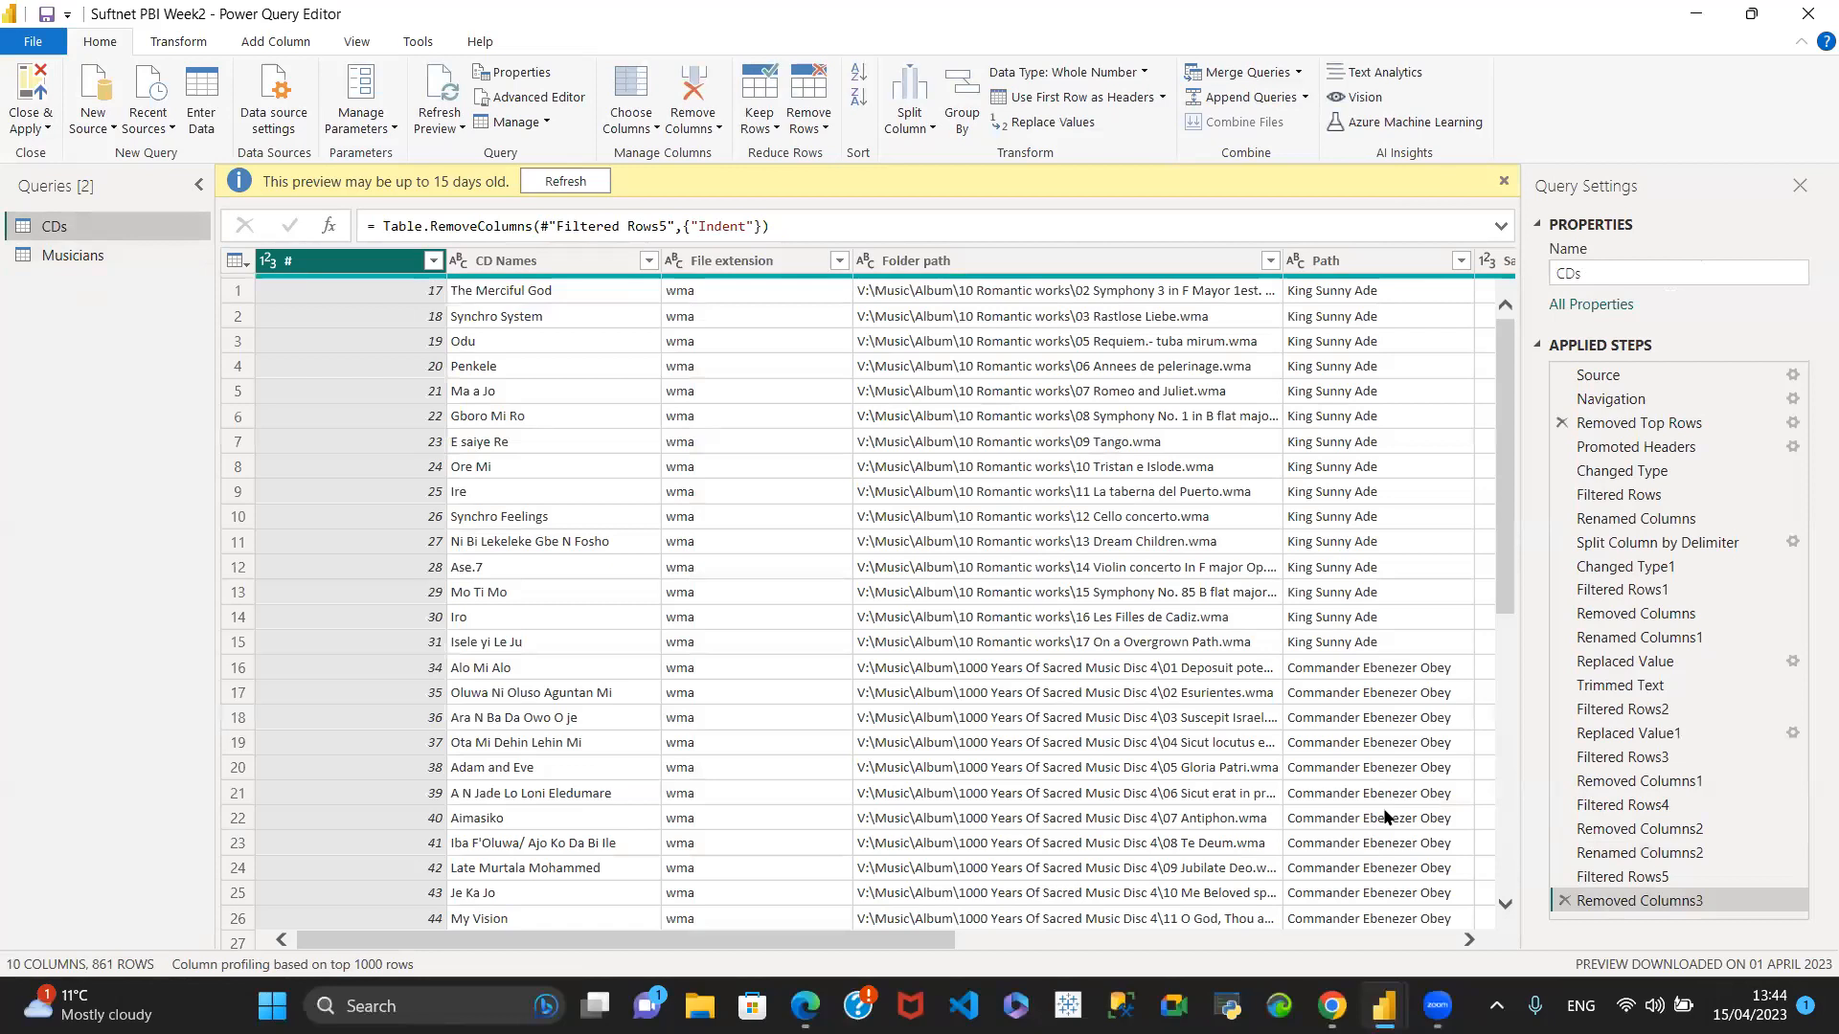
{"action": "left_click_drag", "start_coordinate": [781, 945], "coordinate": [1280, 945]}
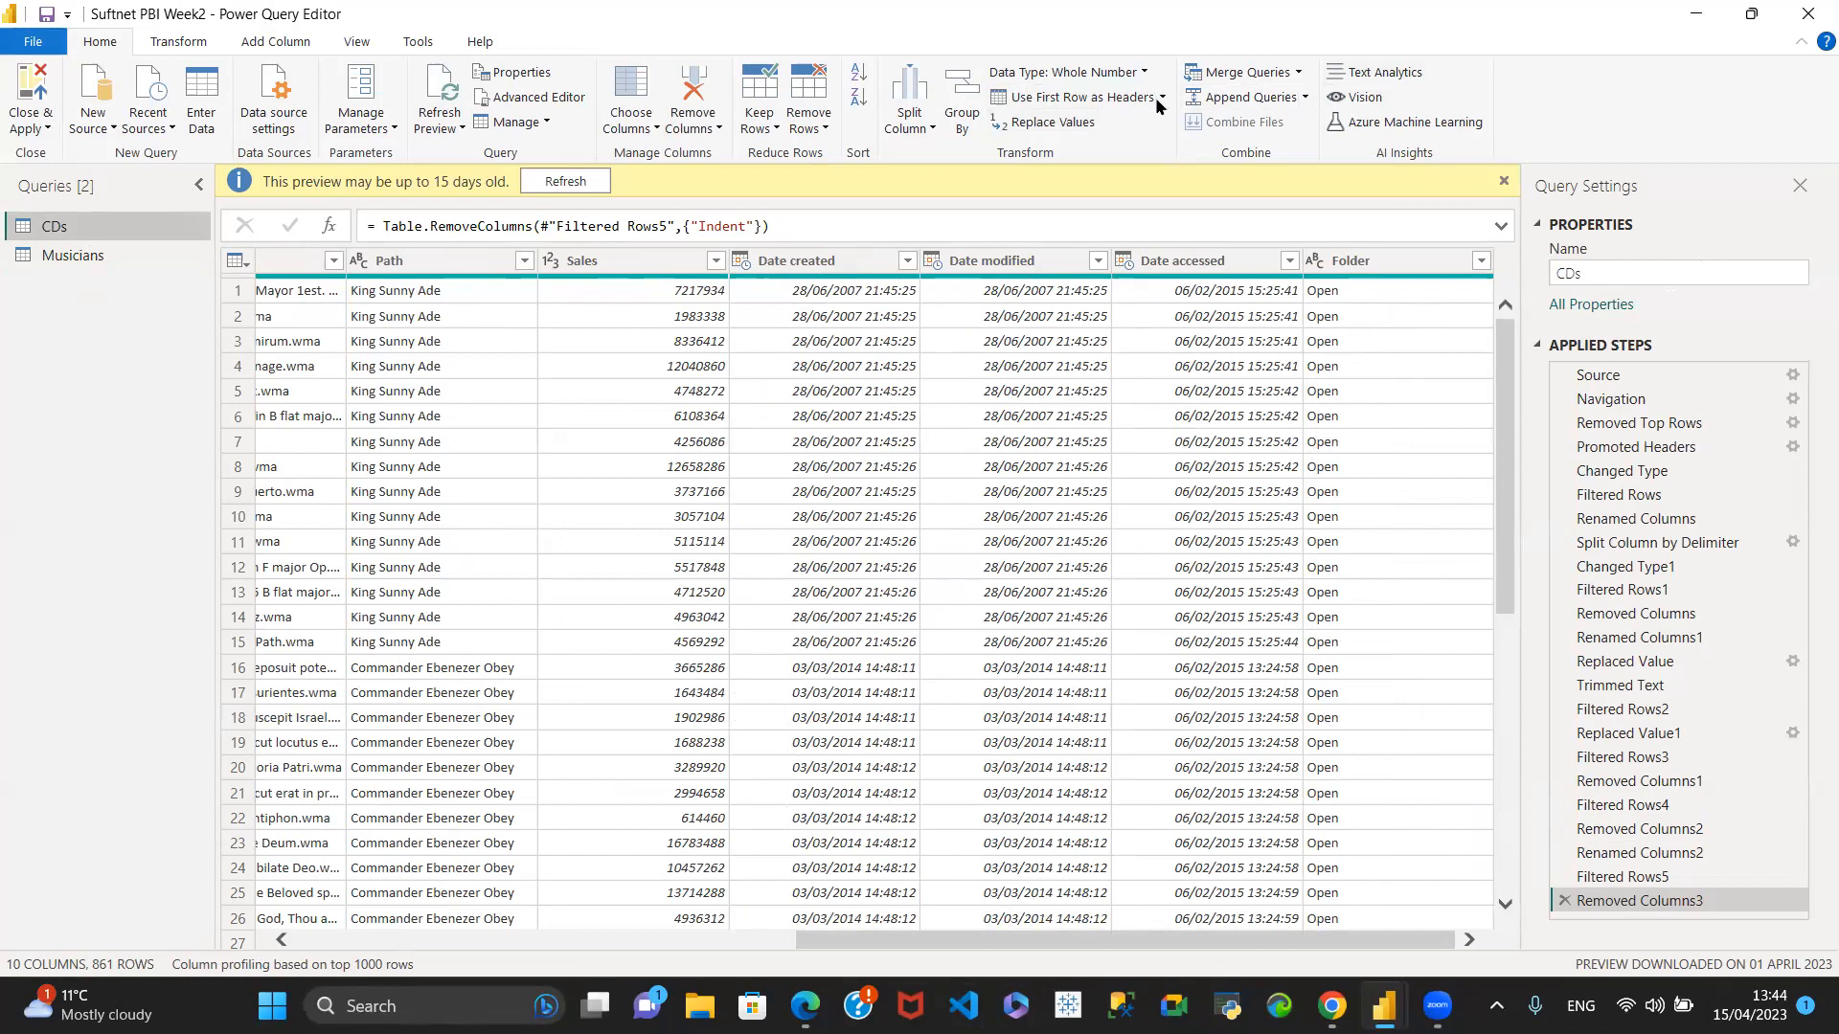
{"action": "left_click", "coordinate": [1298, 73]}
{"action": "left_click", "coordinate": [1285, 100]}
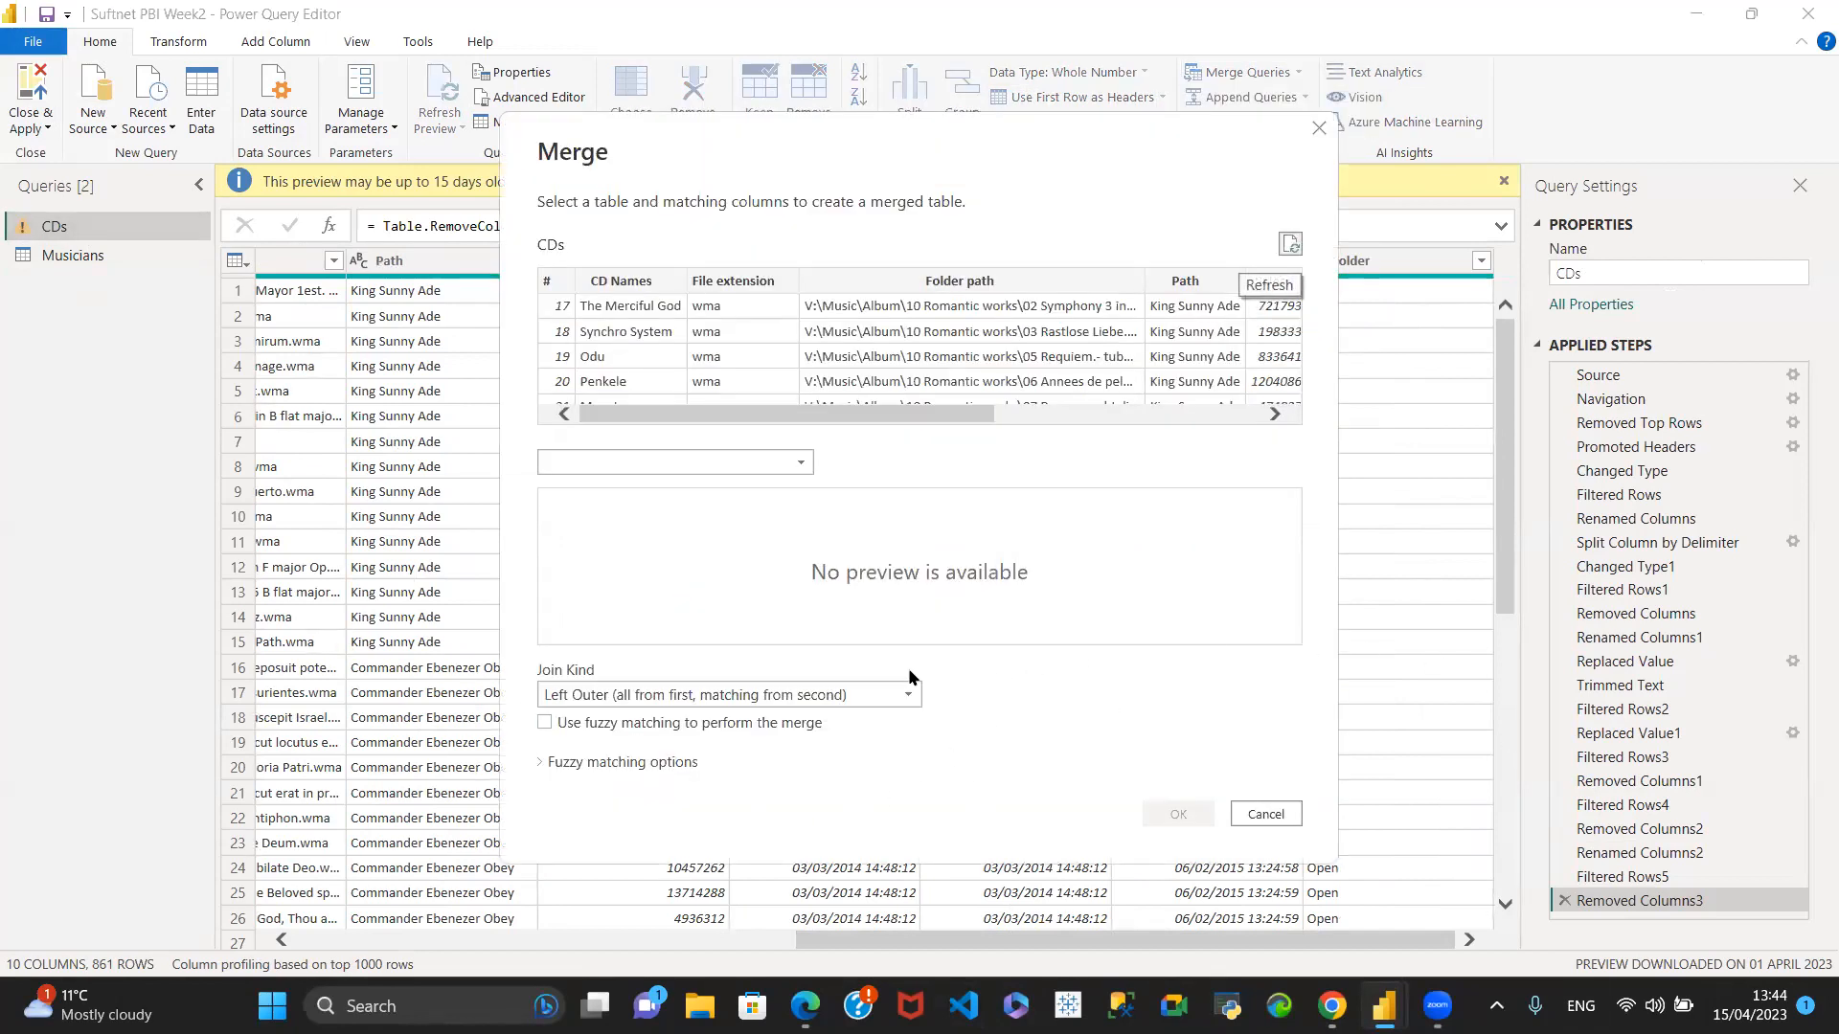
{"action": "left_click", "coordinate": [795, 462]}
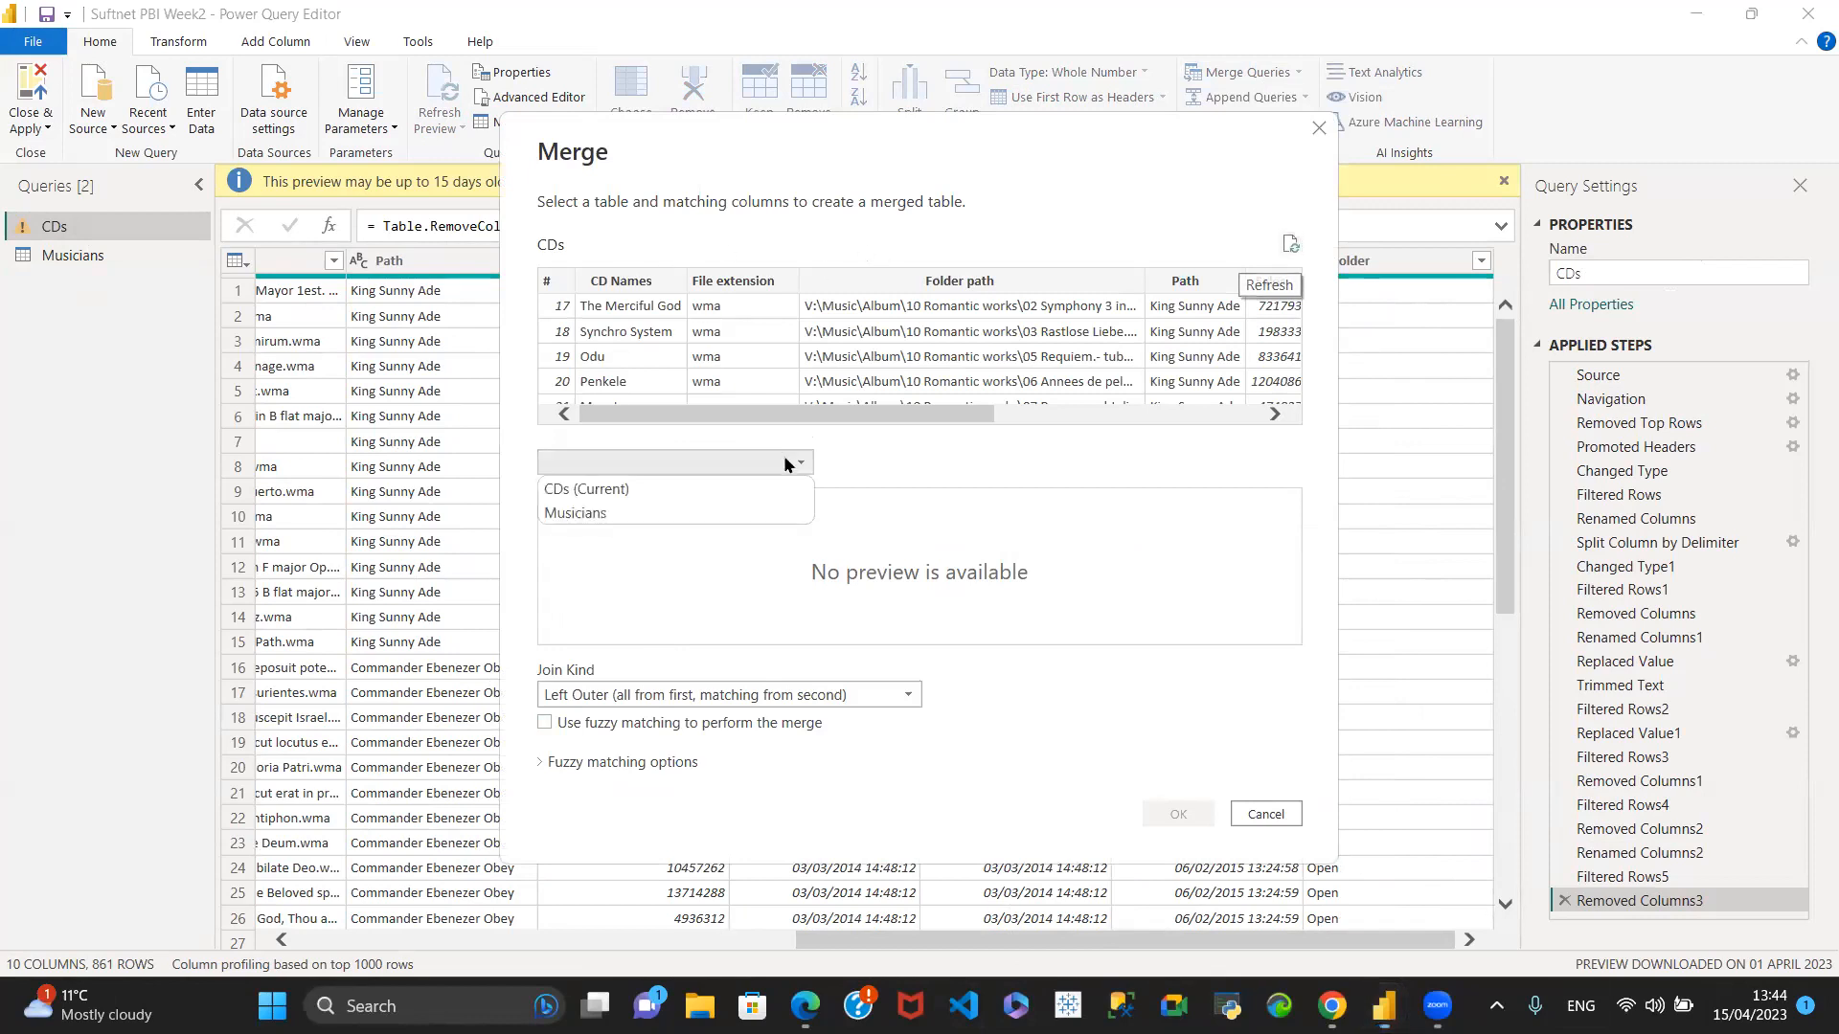
{"action": "left_click", "coordinate": [677, 523]}
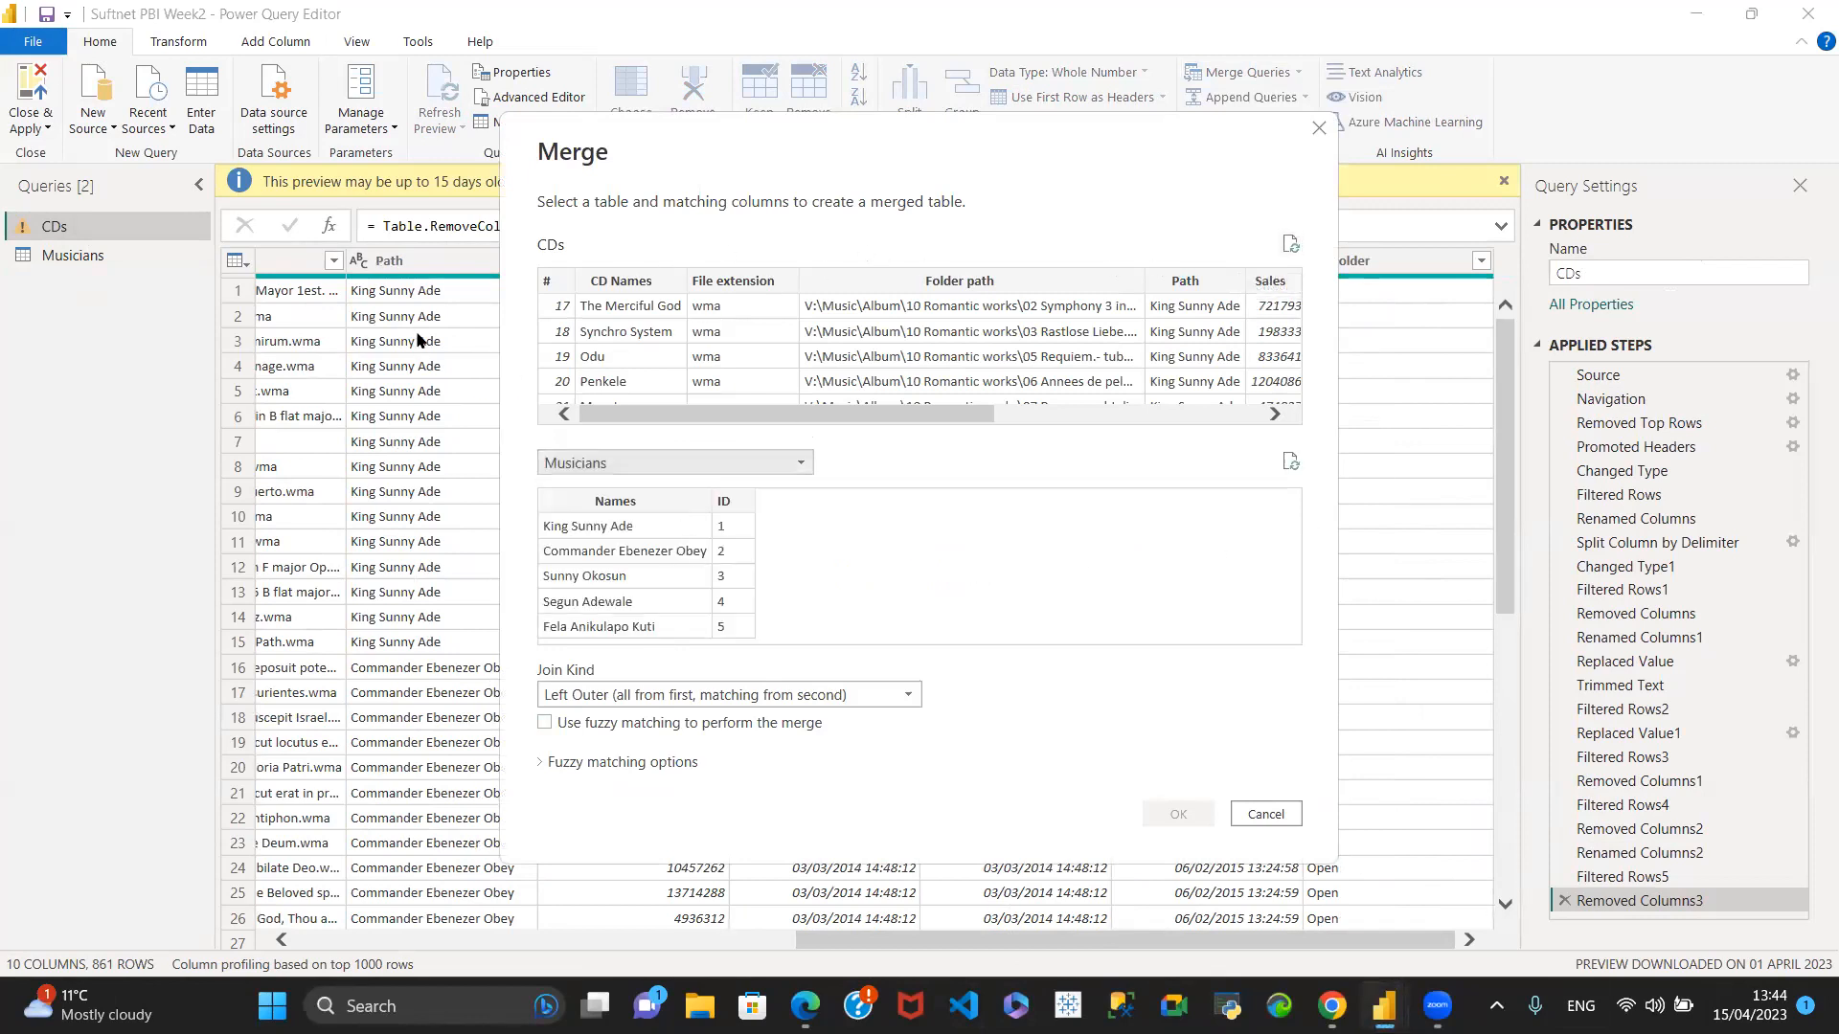
{"action": "left_click_drag", "start_coordinate": [901, 417], "coordinate": [1073, 416]}
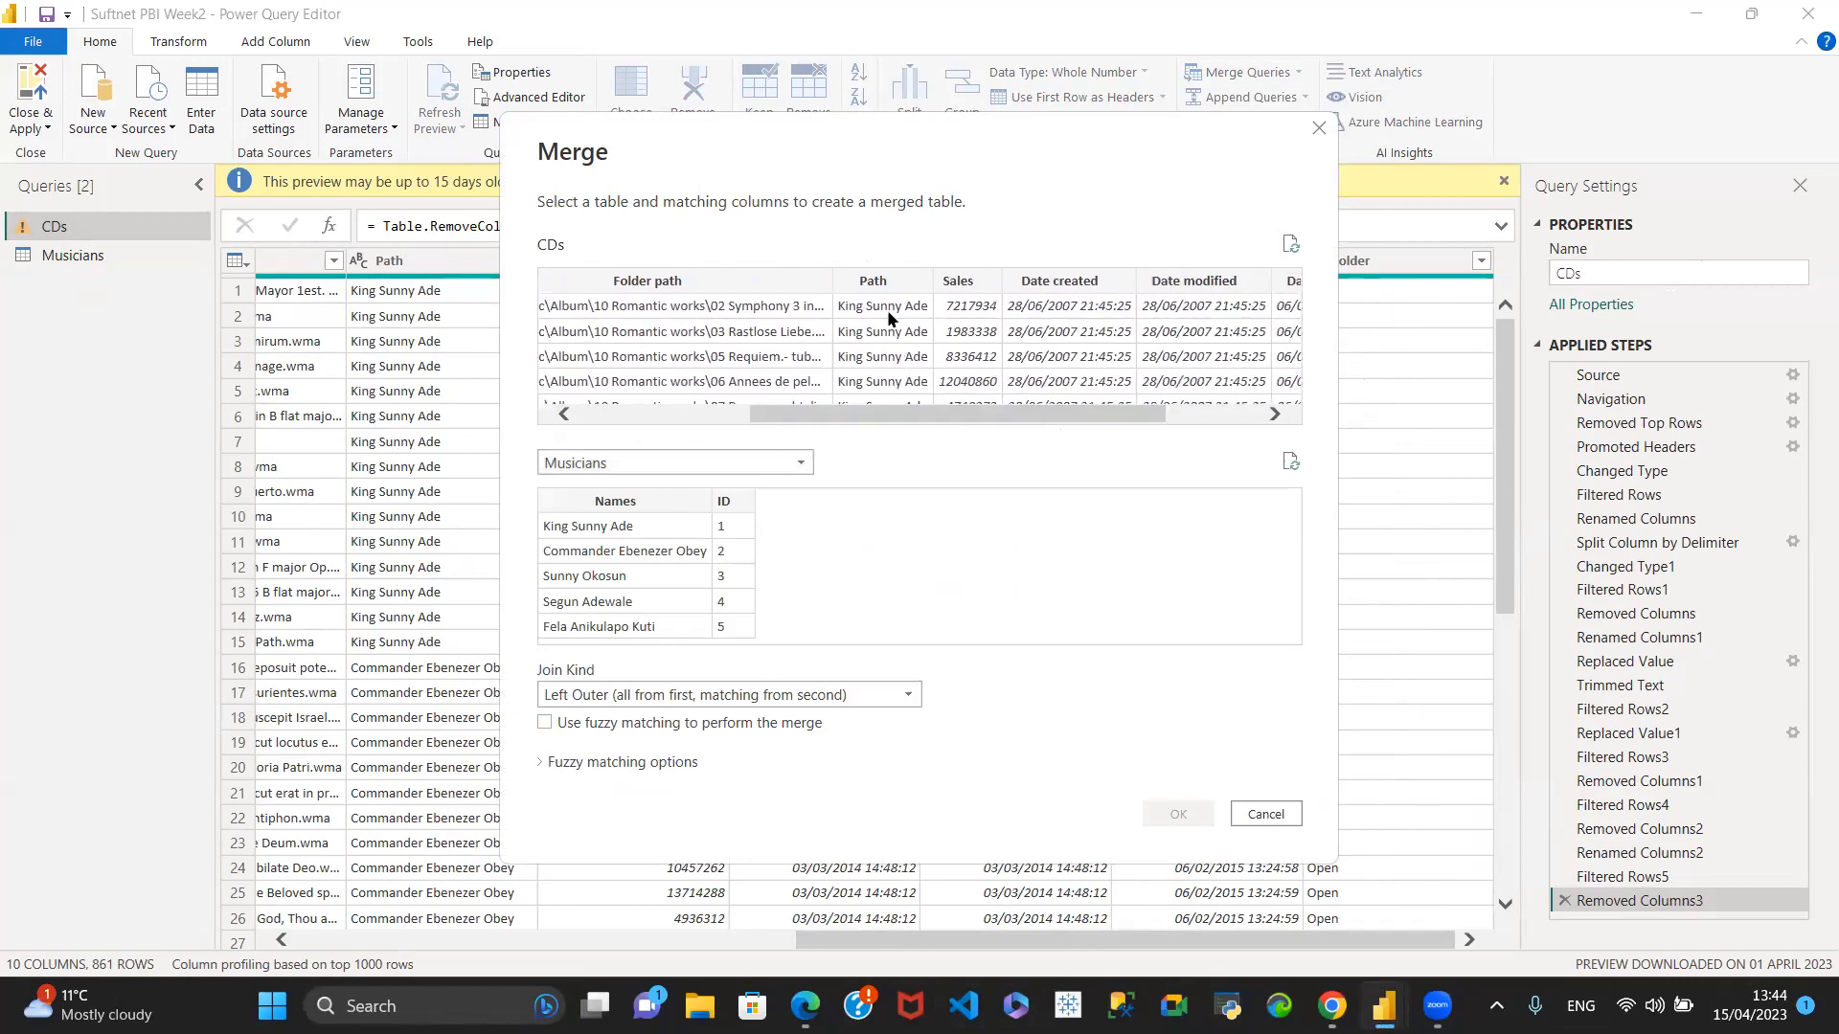
{"action": "left_click", "coordinate": [1264, 814]}
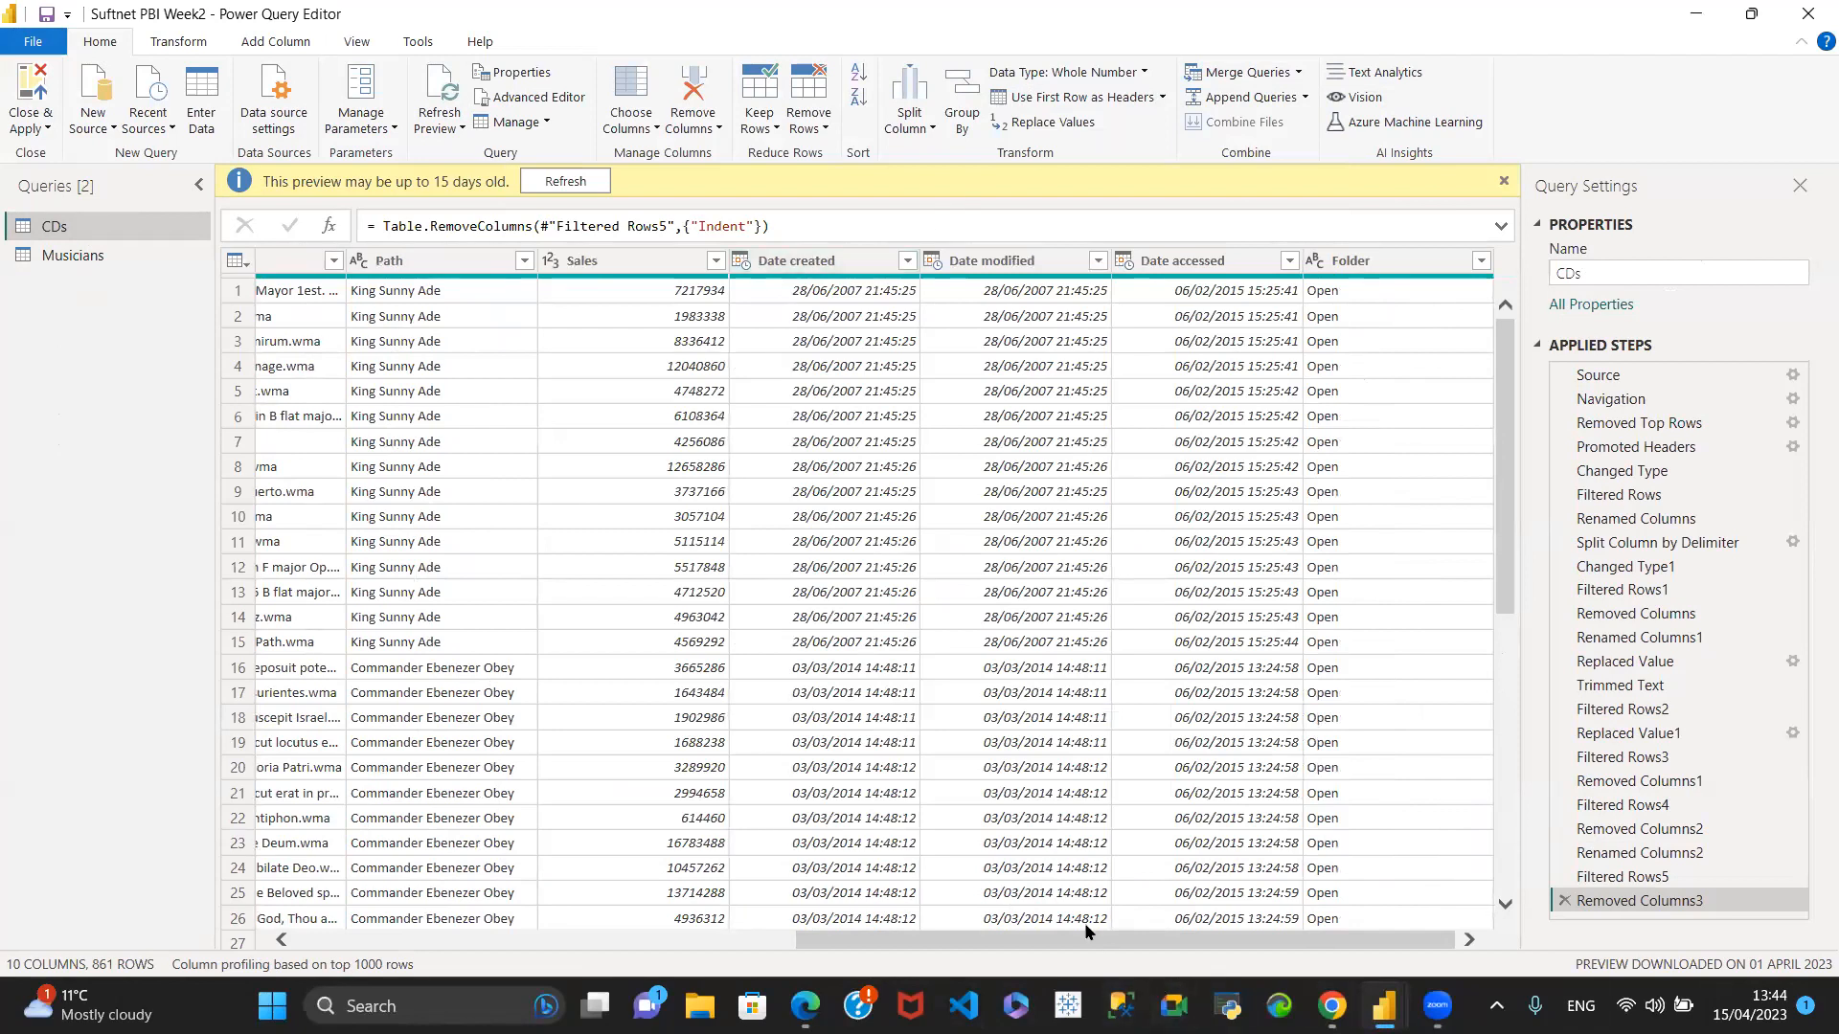
- Rename the Path column of the CDs query to Names
{"action": "left_click", "coordinate": [1044, 925]}
{"action": "left_click_drag", "start_coordinate": [916, 939], "coordinate": [620, 939]}
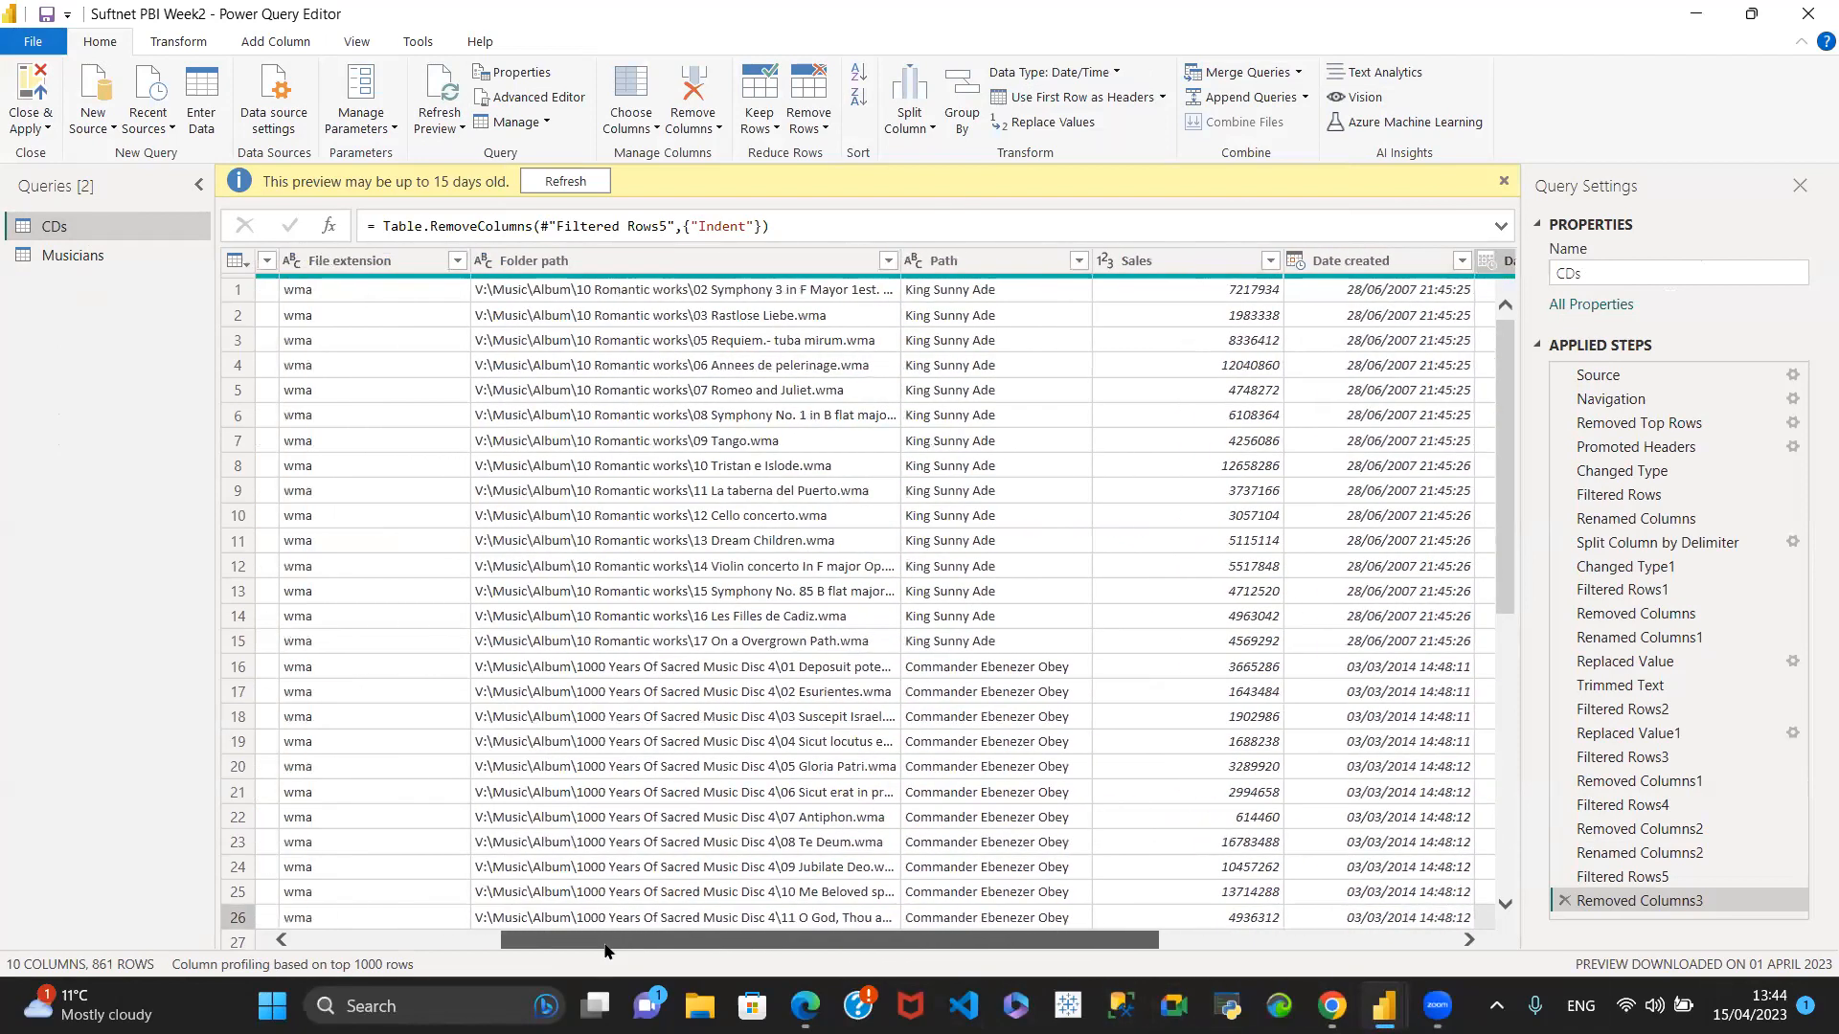
{"action": "double_click", "coordinate": [966, 259]}
{"action": "type", "text": "Names"}
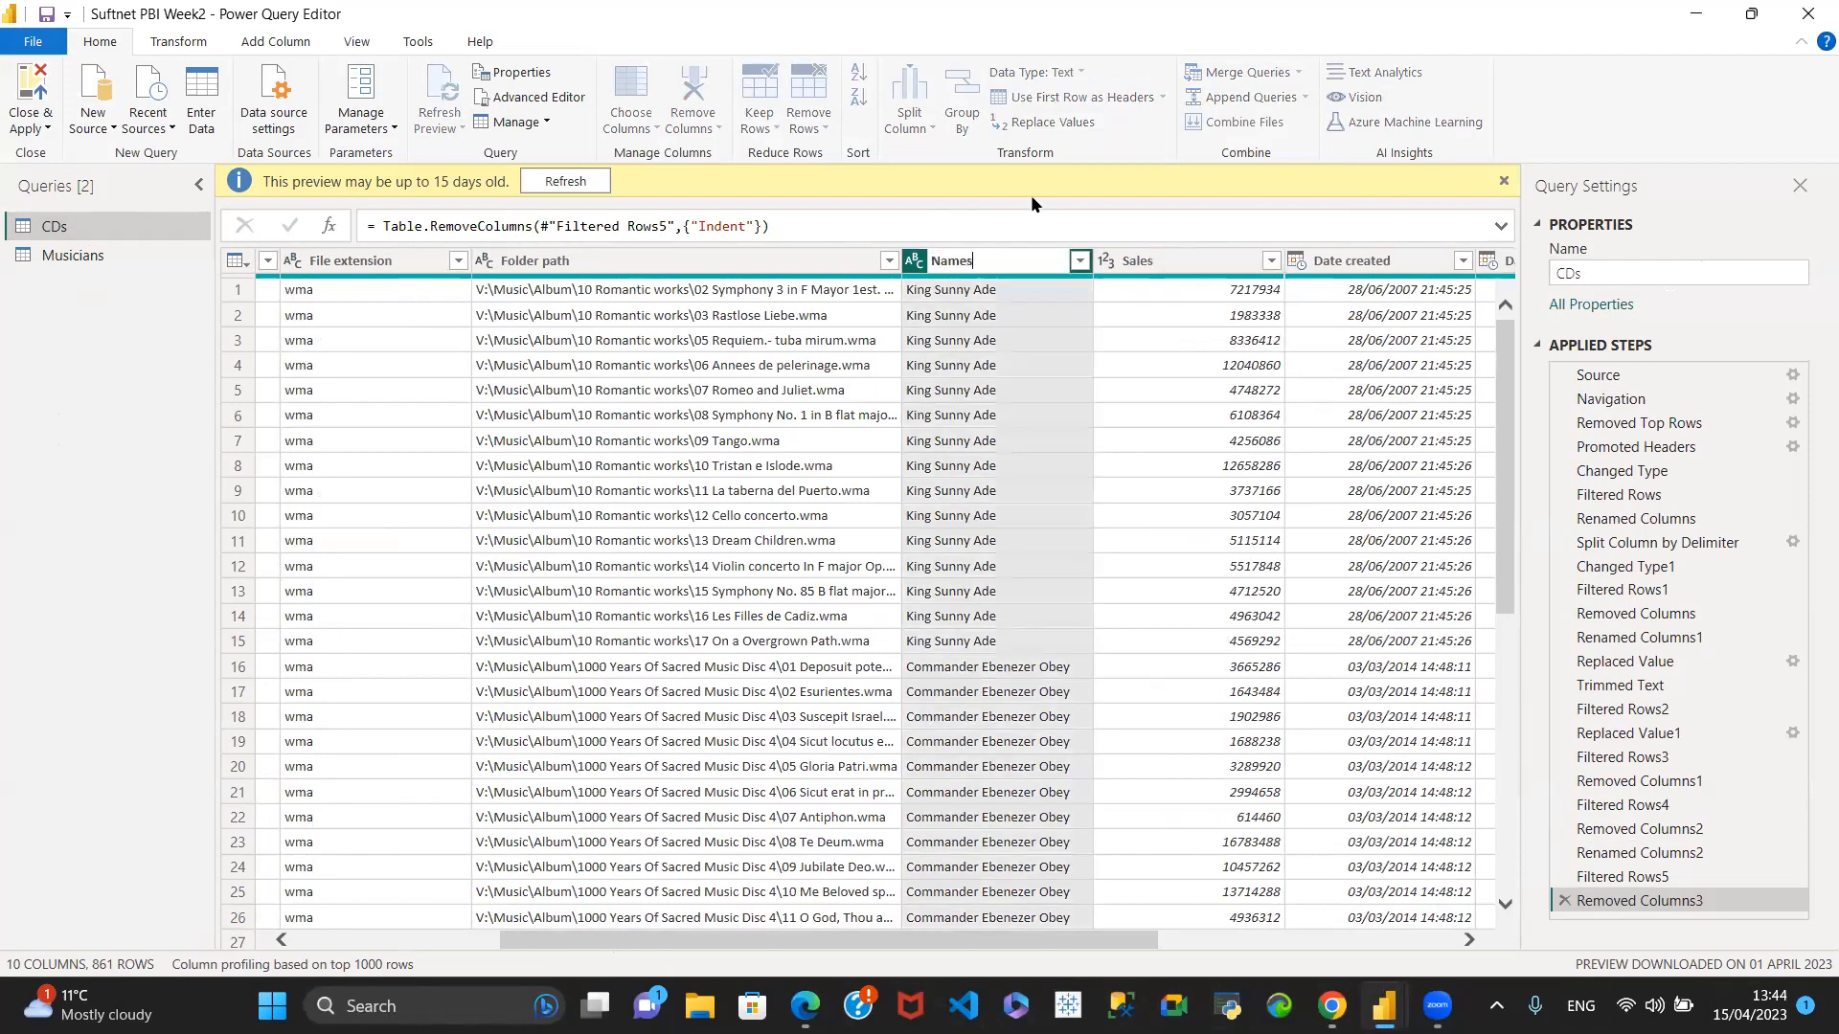
{"action": "key", "text": "Return"}
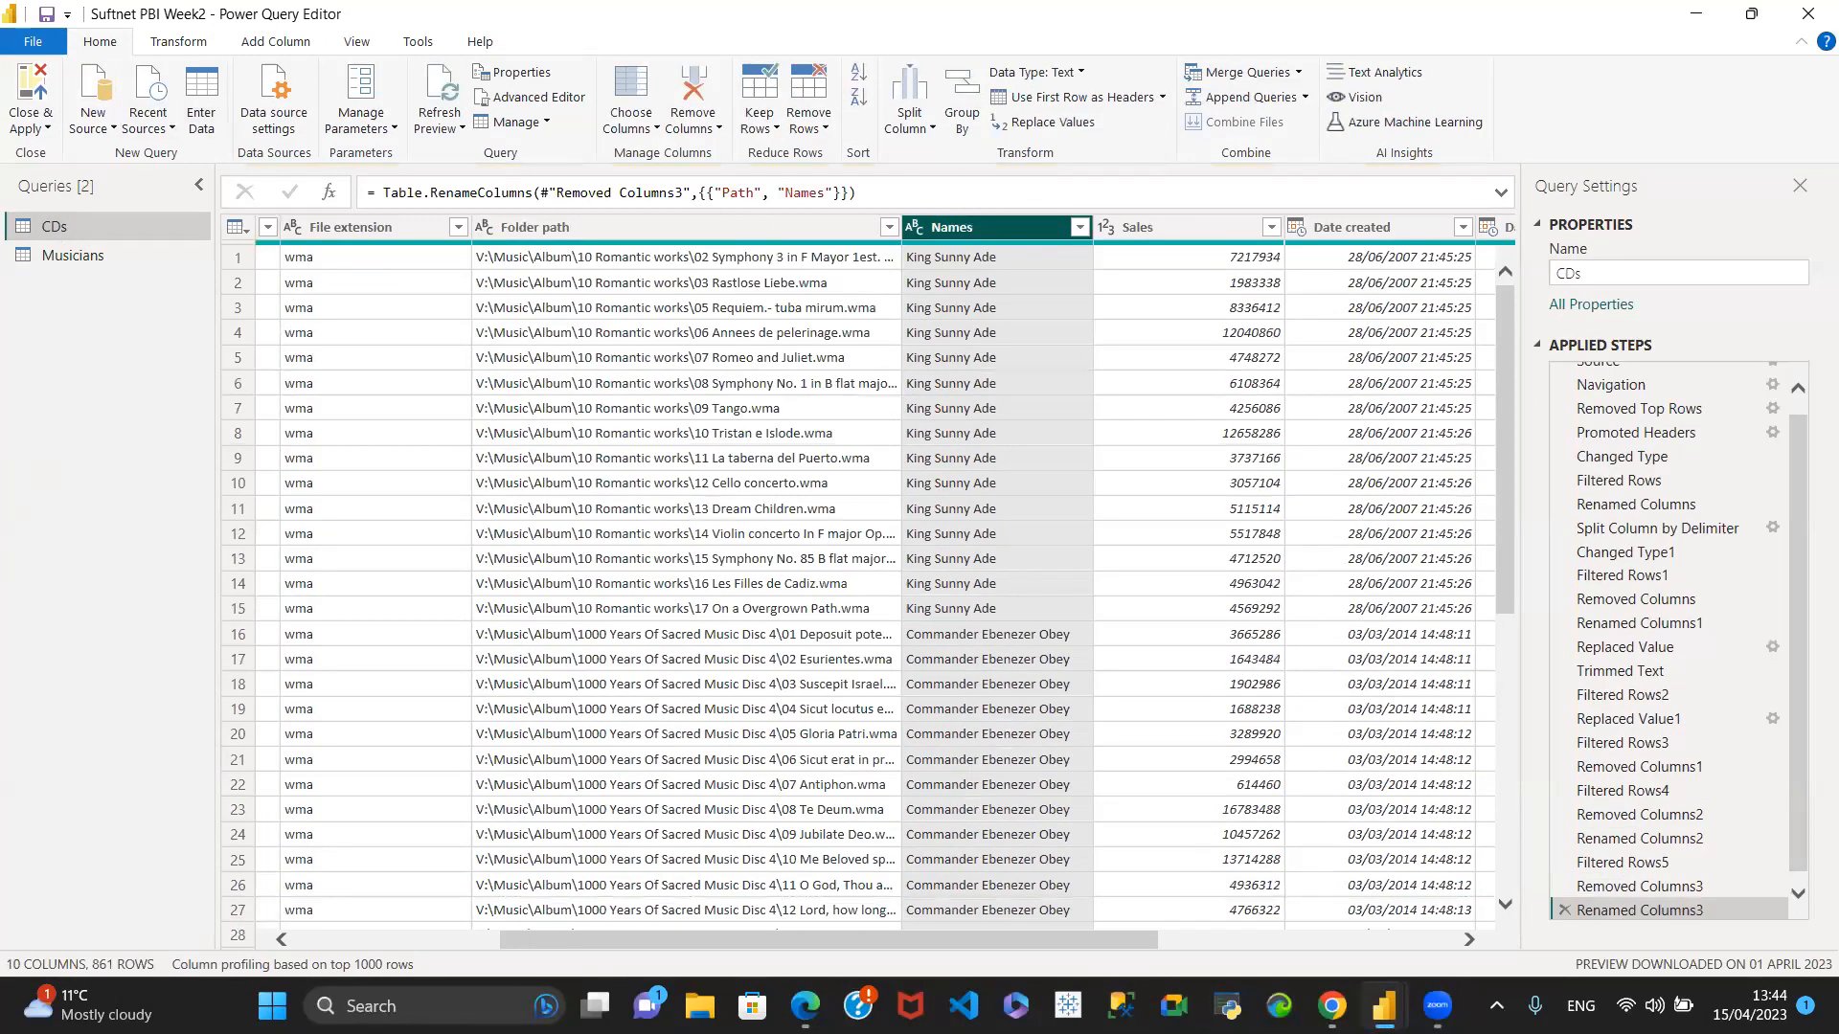
- Merge the Musicians query into CDs, matching the Names columns of both tables with a Left Outer join
{"action": "left_click_drag", "start_coordinate": [791, 951], "coordinate": [341, 923]}
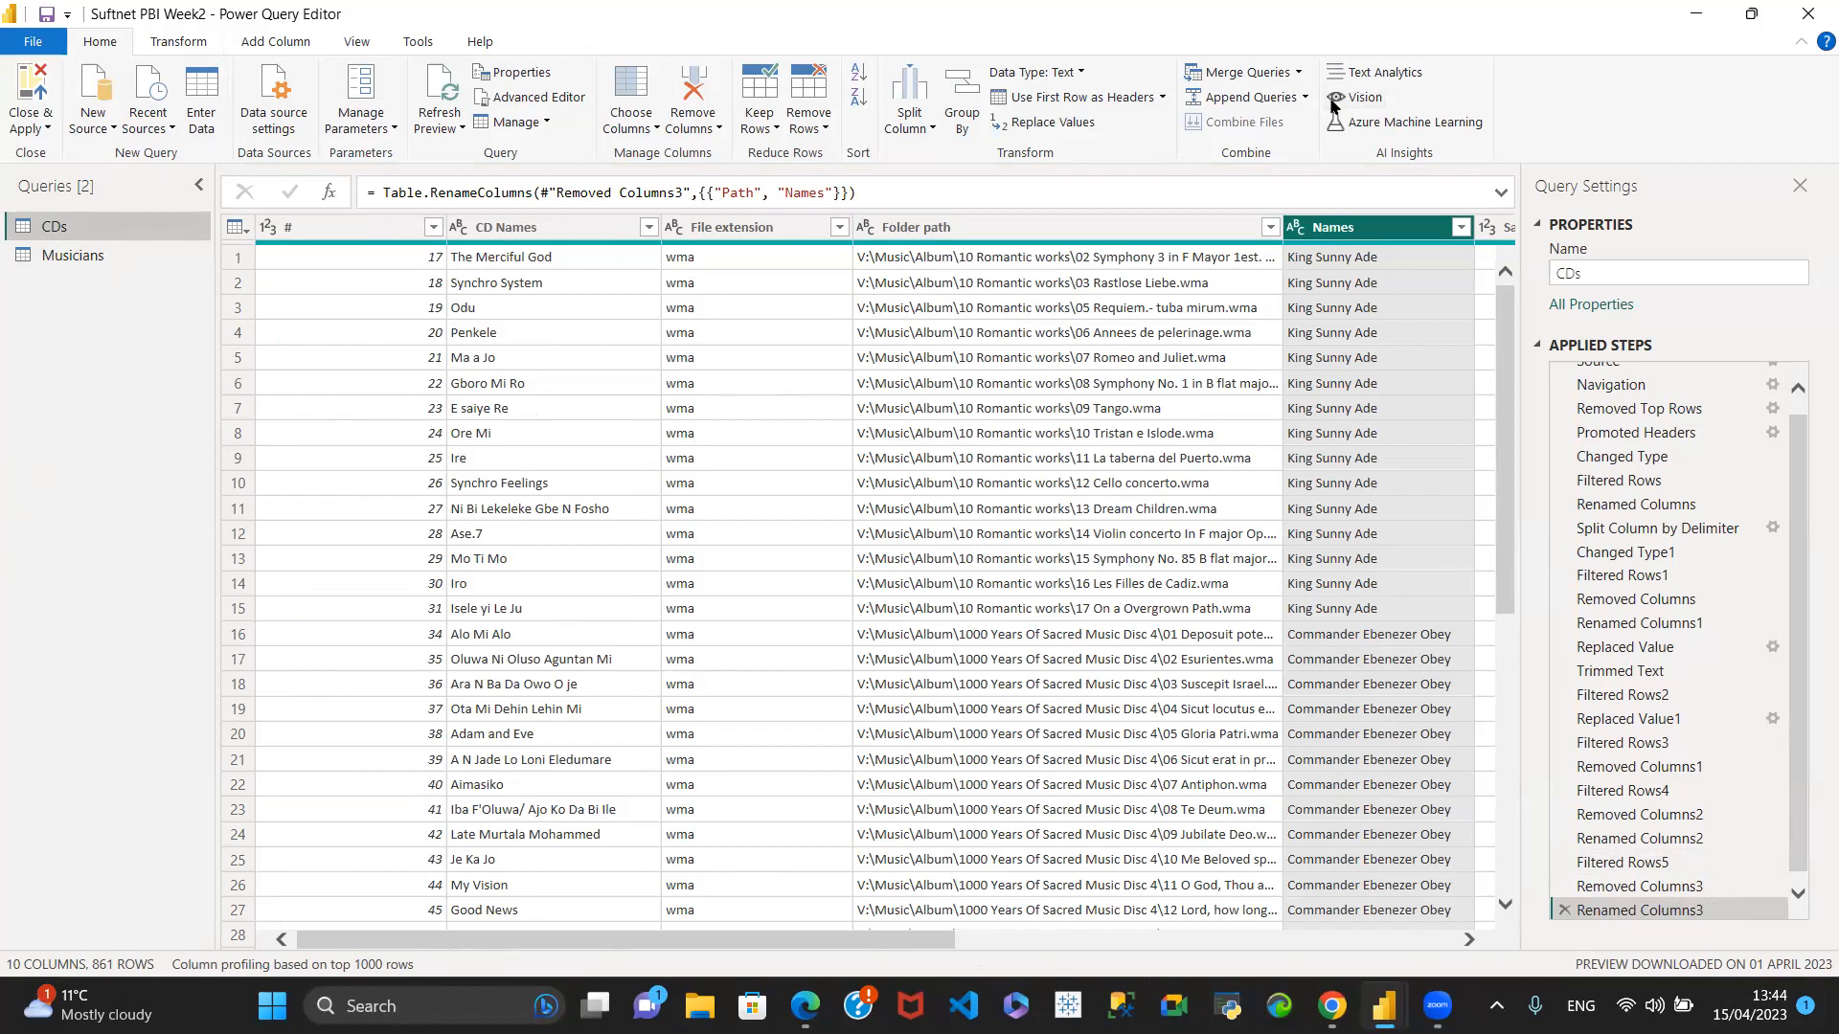
{"action": "left_click", "coordinate": [1299, 72]}
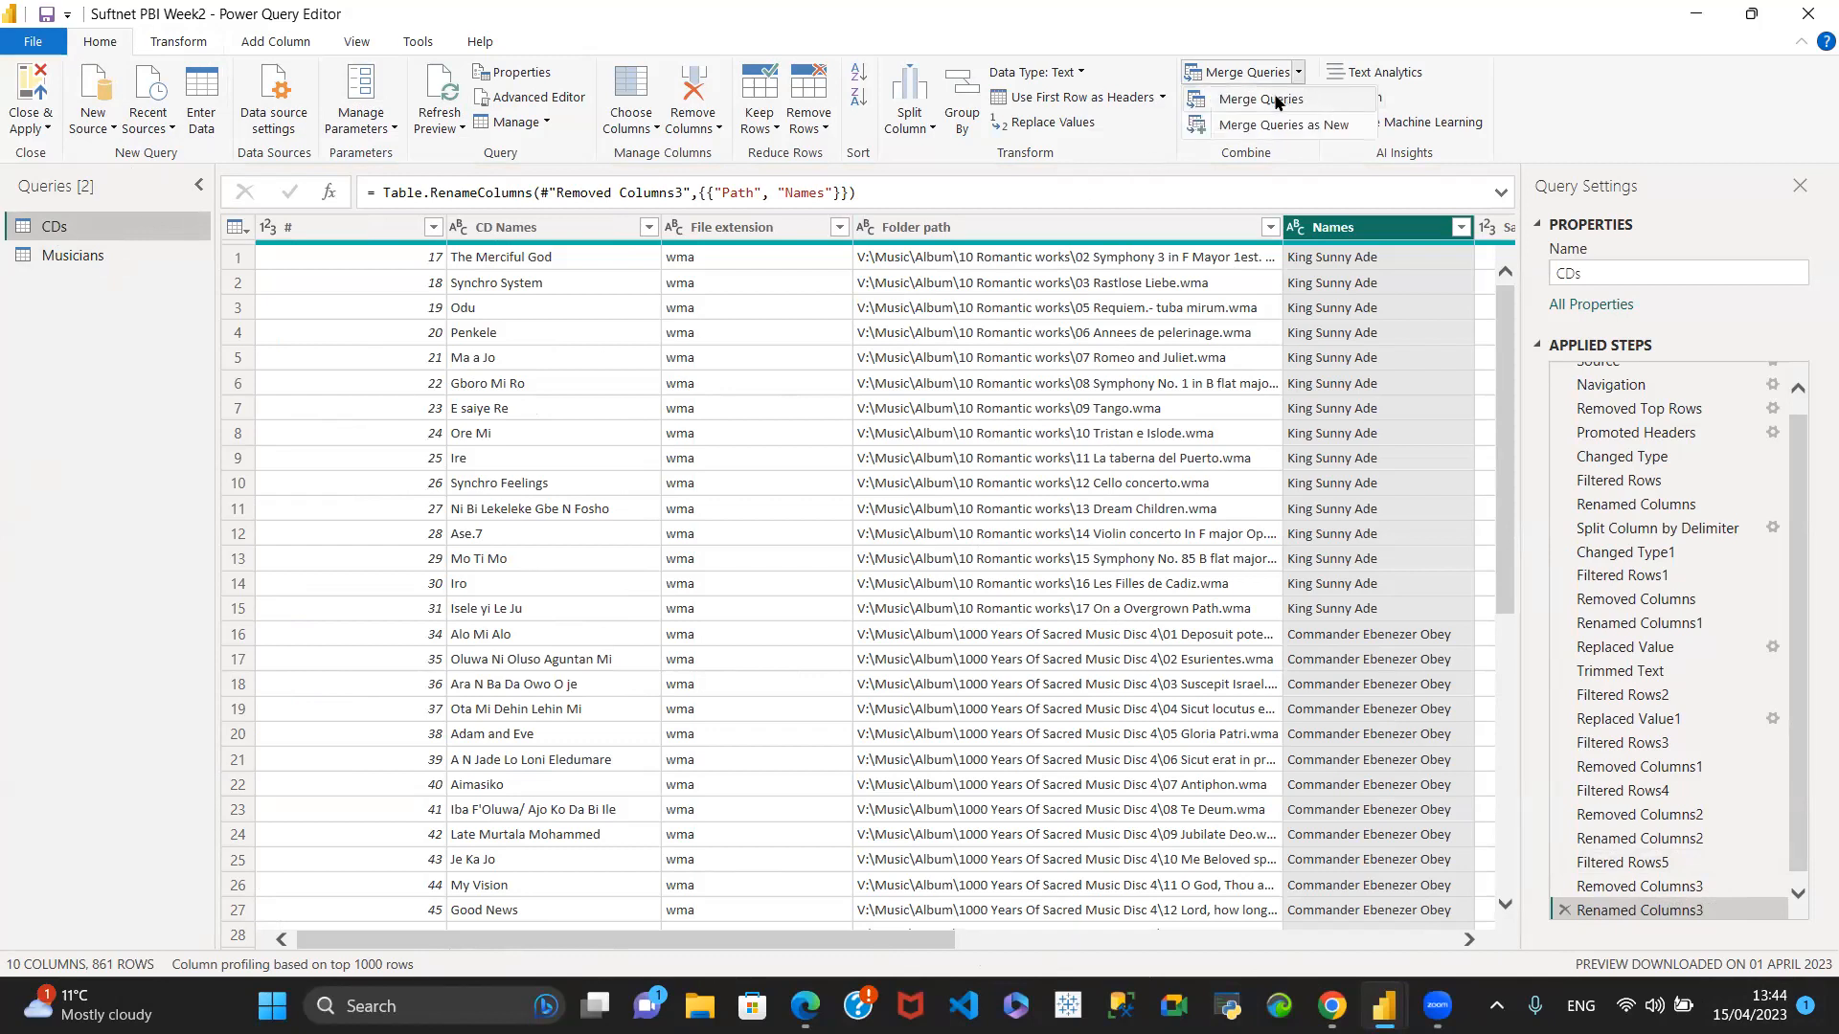
{"action": "left_click", "coordinate": [1261, 99]}
{"action": "left_click", "coordinate": [800, 463]}
{"action": "left_click", "coordinate": [661, 522]}
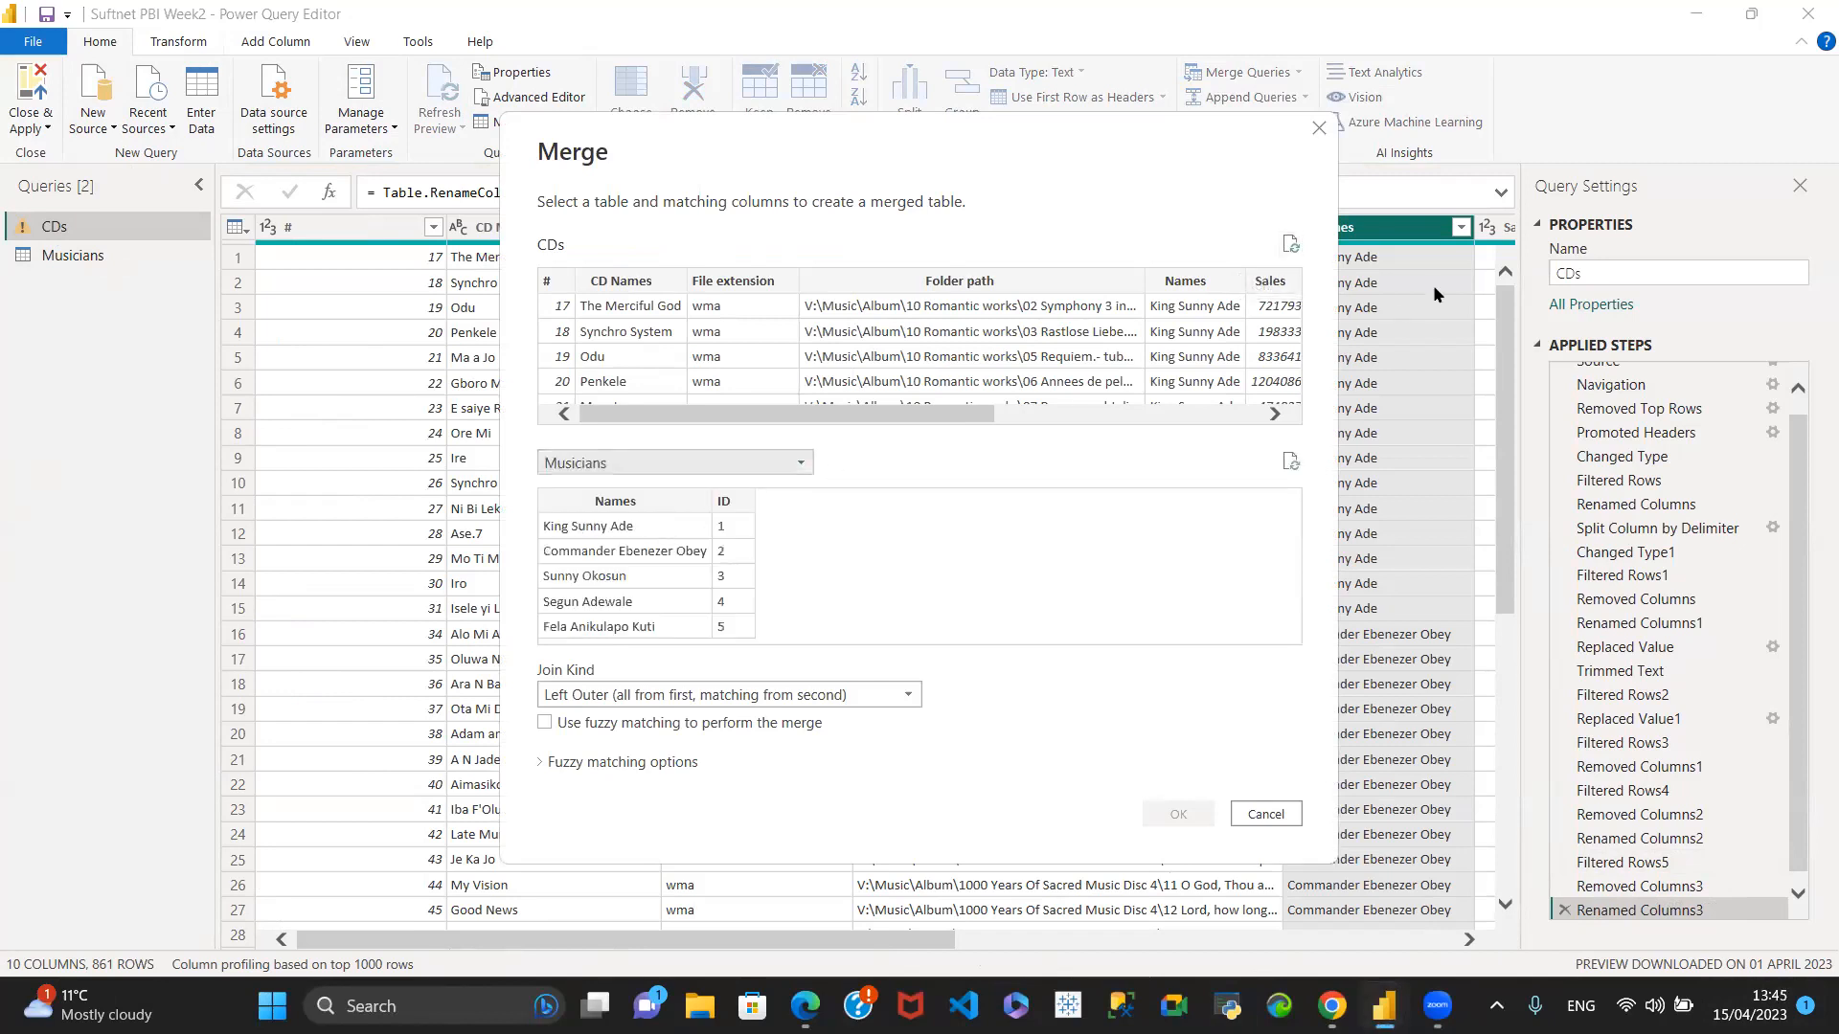
{"action": "left_click", "coordinate": [1172, 280]}
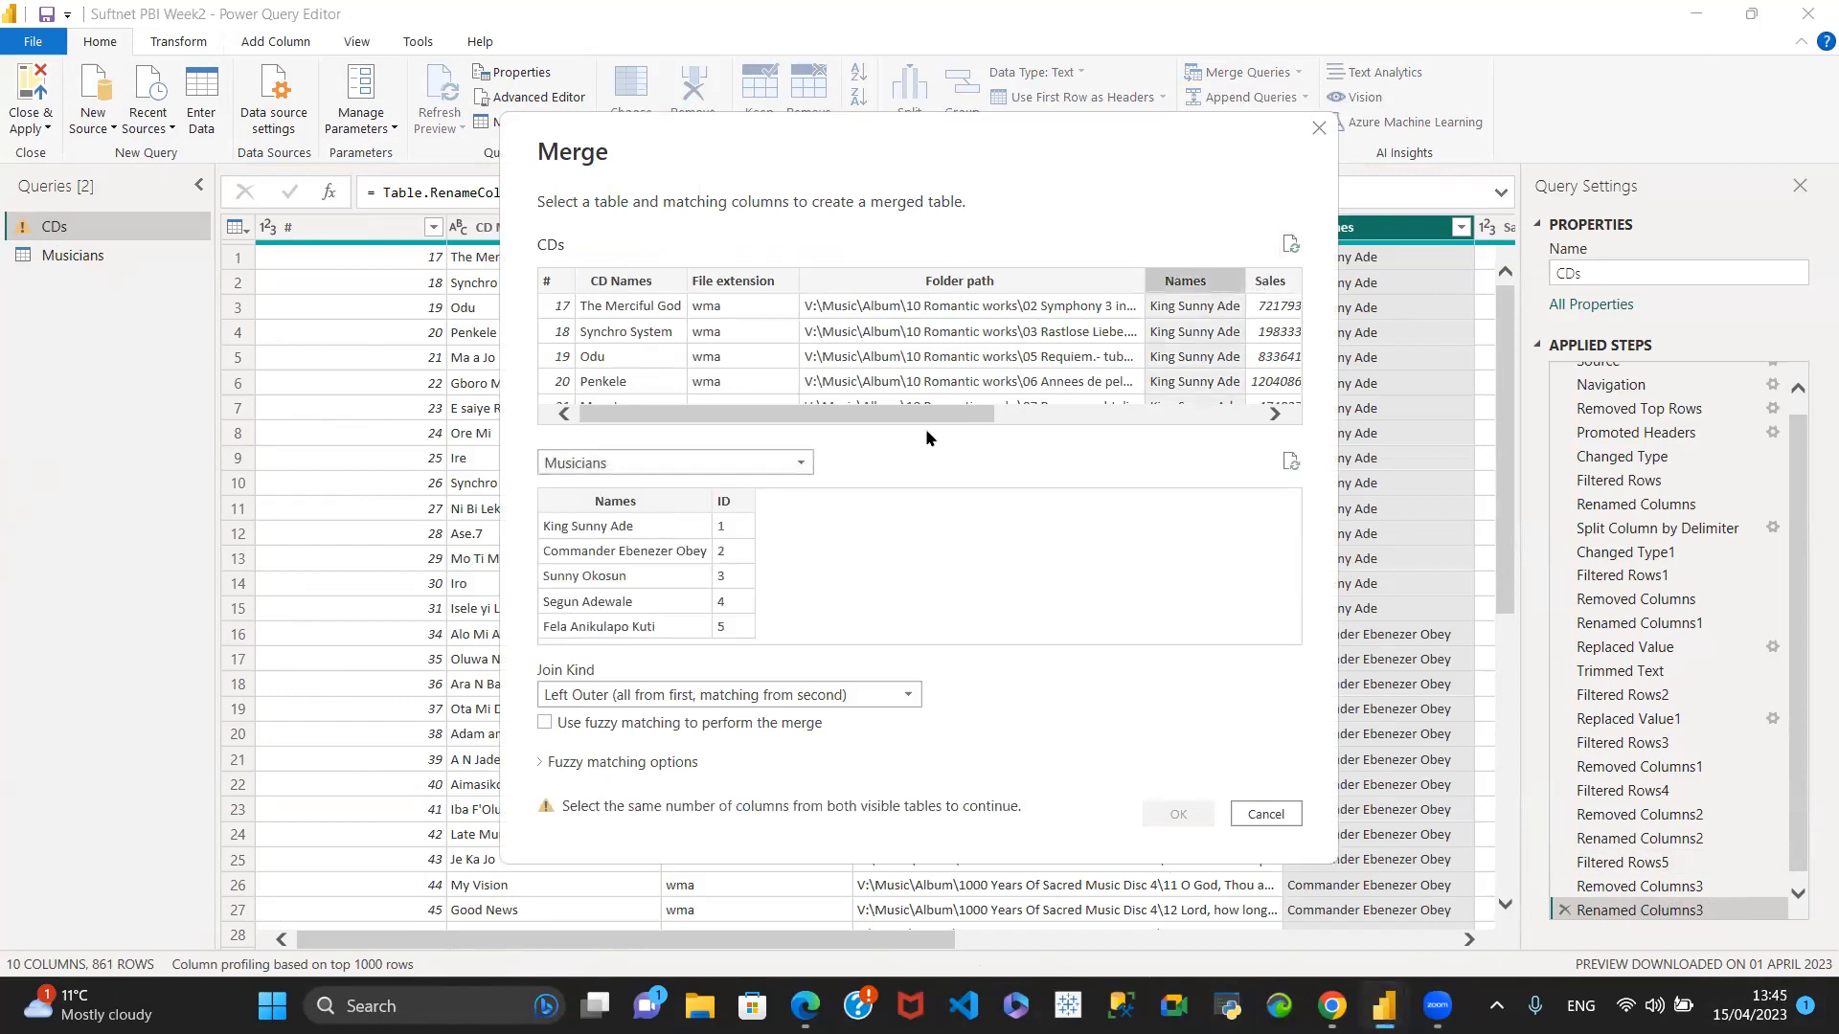
{"action": "left_click", "coordinate": [597, 503]}
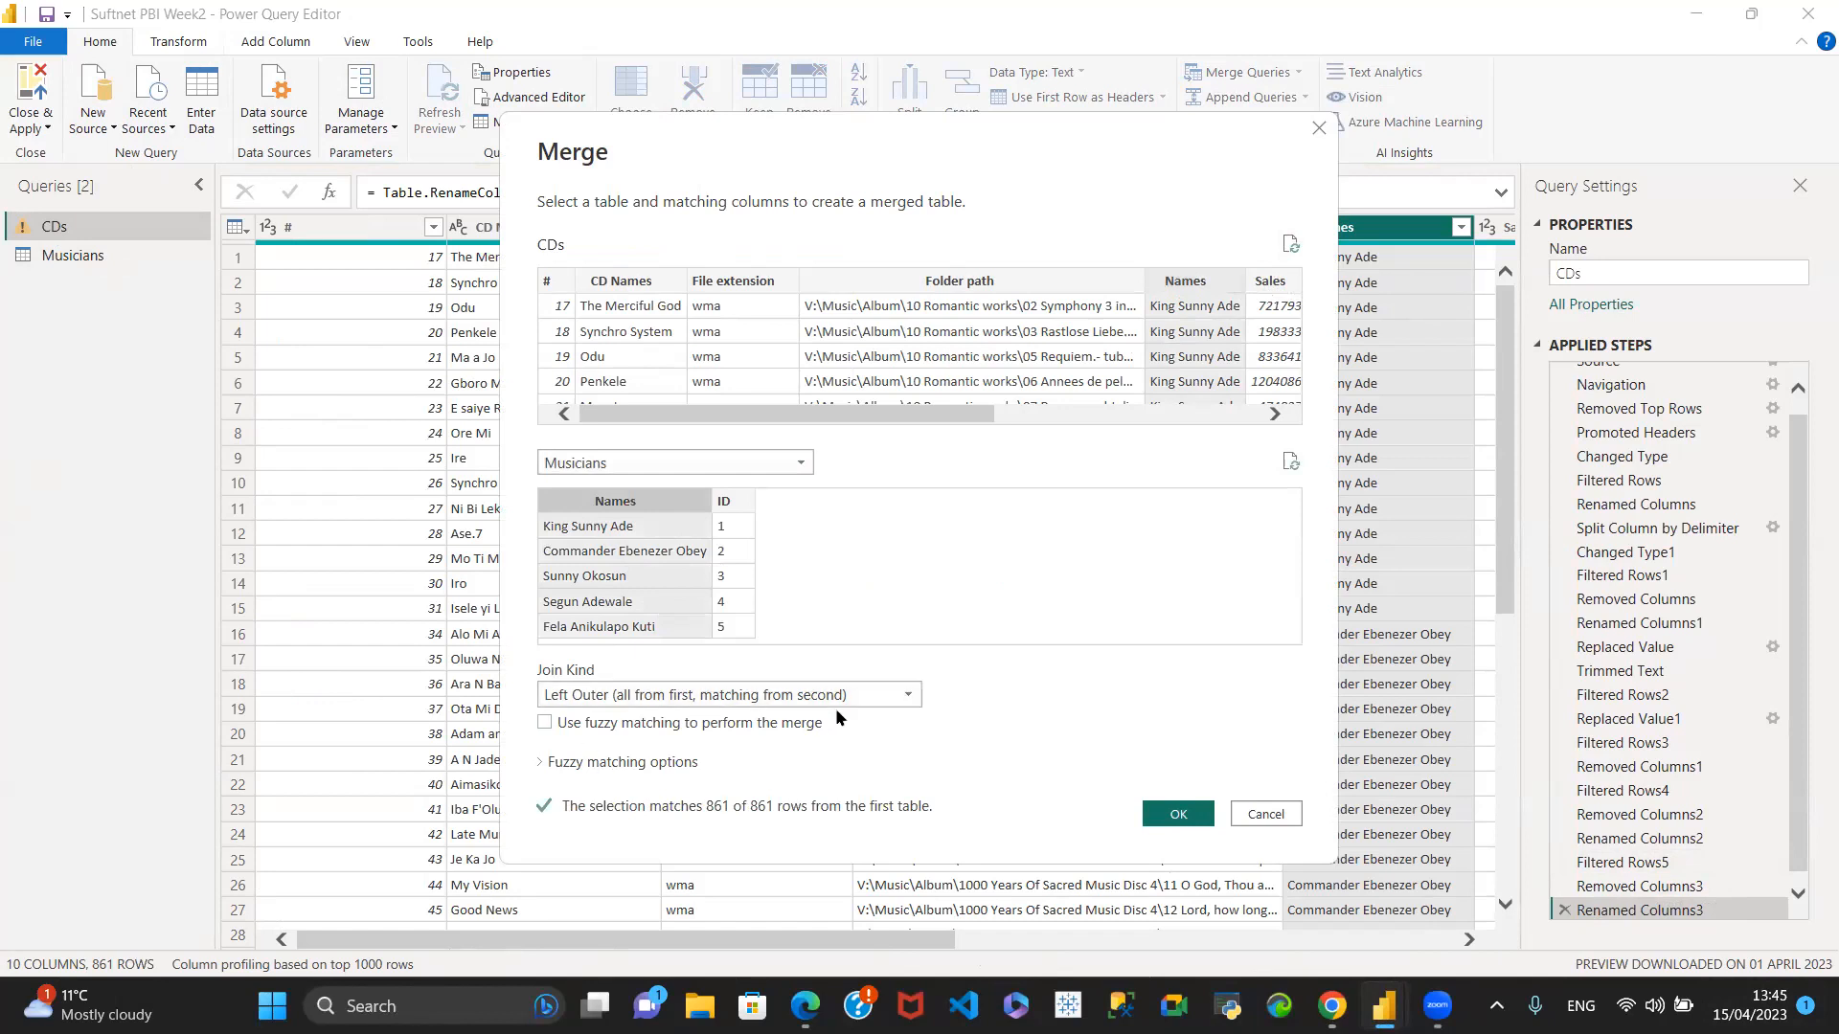
{"action": "left_click", "coordinate": [1175, 820]}
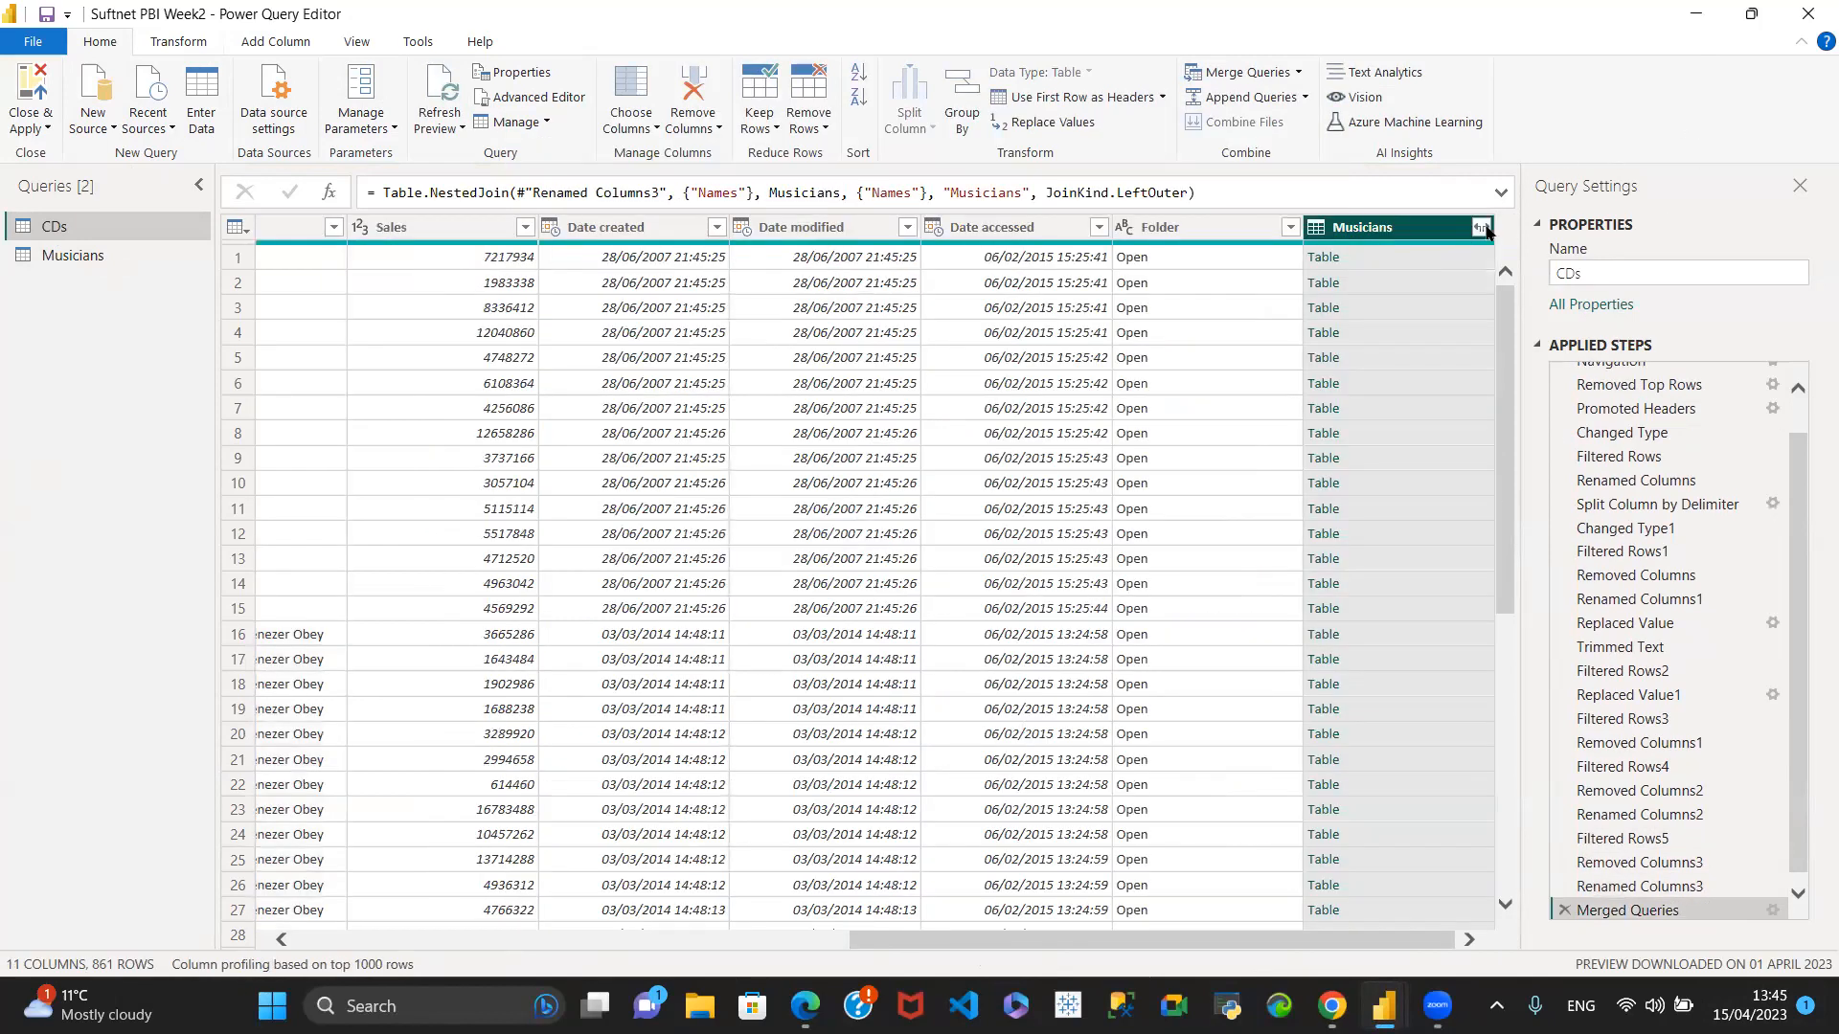
- Expand the merged Musicians column to only the ID field, without the original column name as prefix
{"action": "left_click", "coordinate": [1481, 228]}
{"action": "left_click", "coordinate": [1132, 324]}
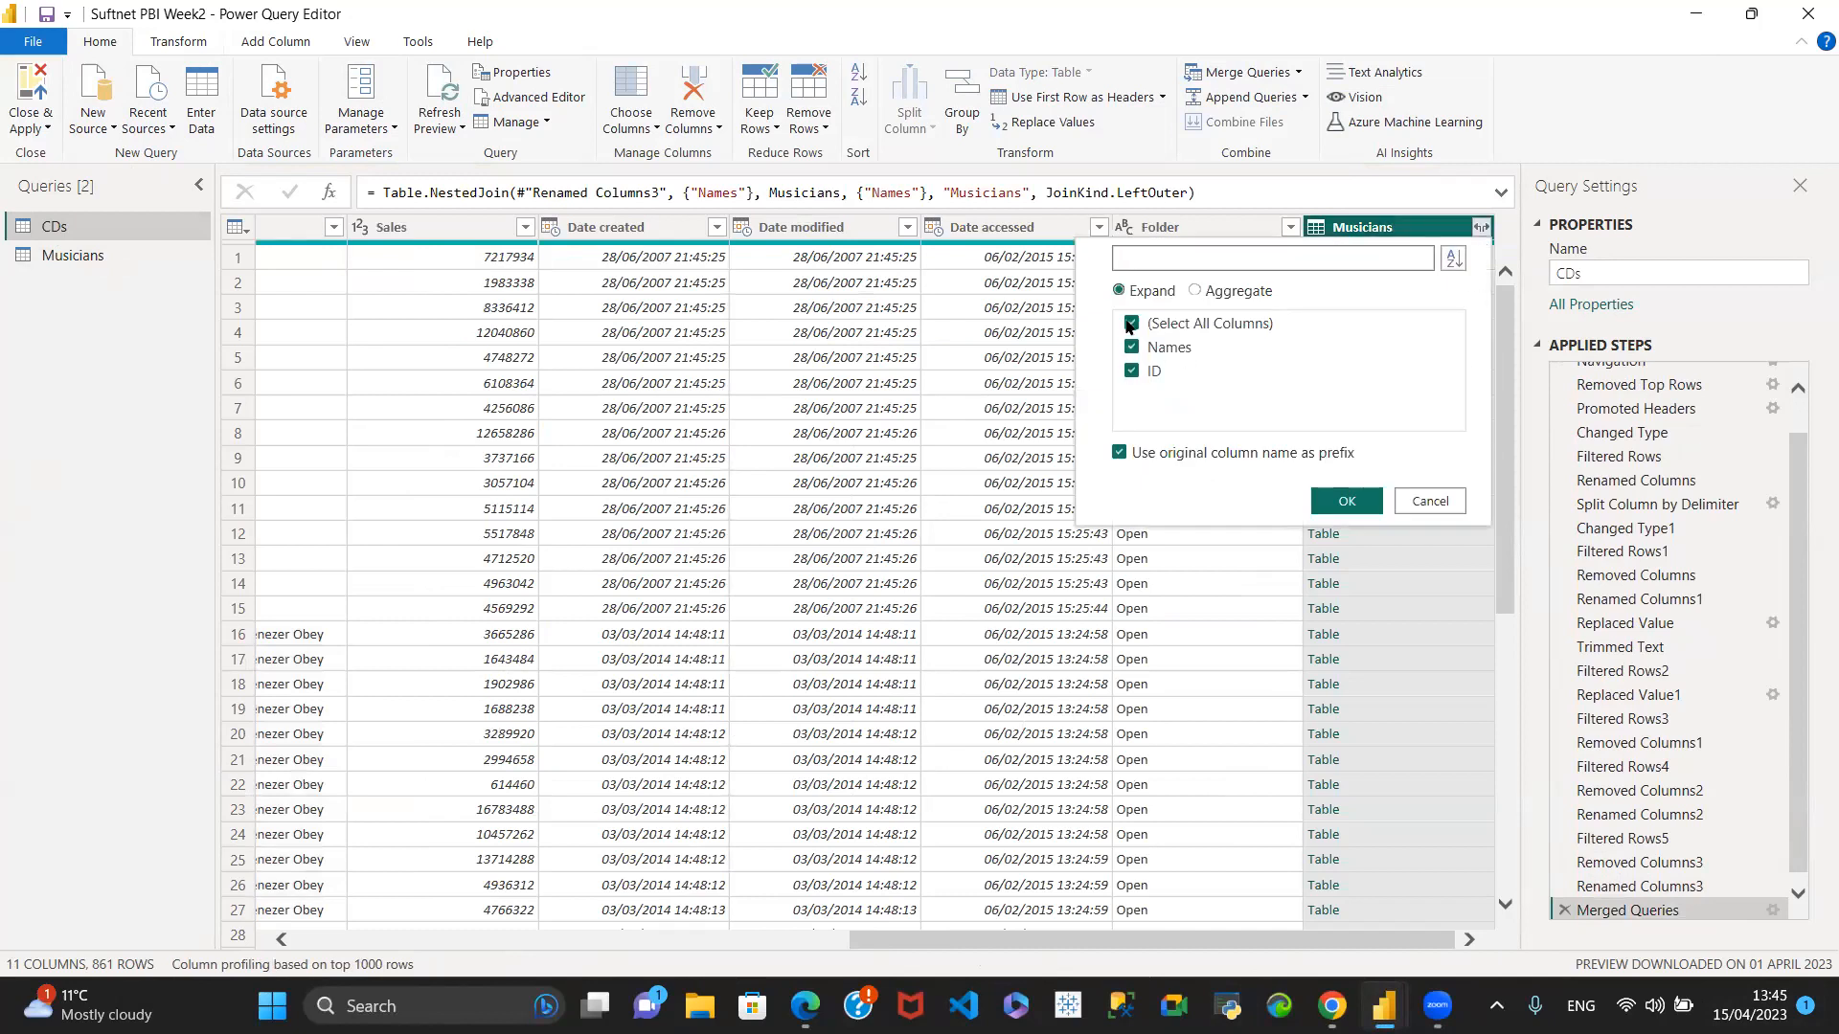
{"action": "left_click", "coordinate": [1133, 371]}
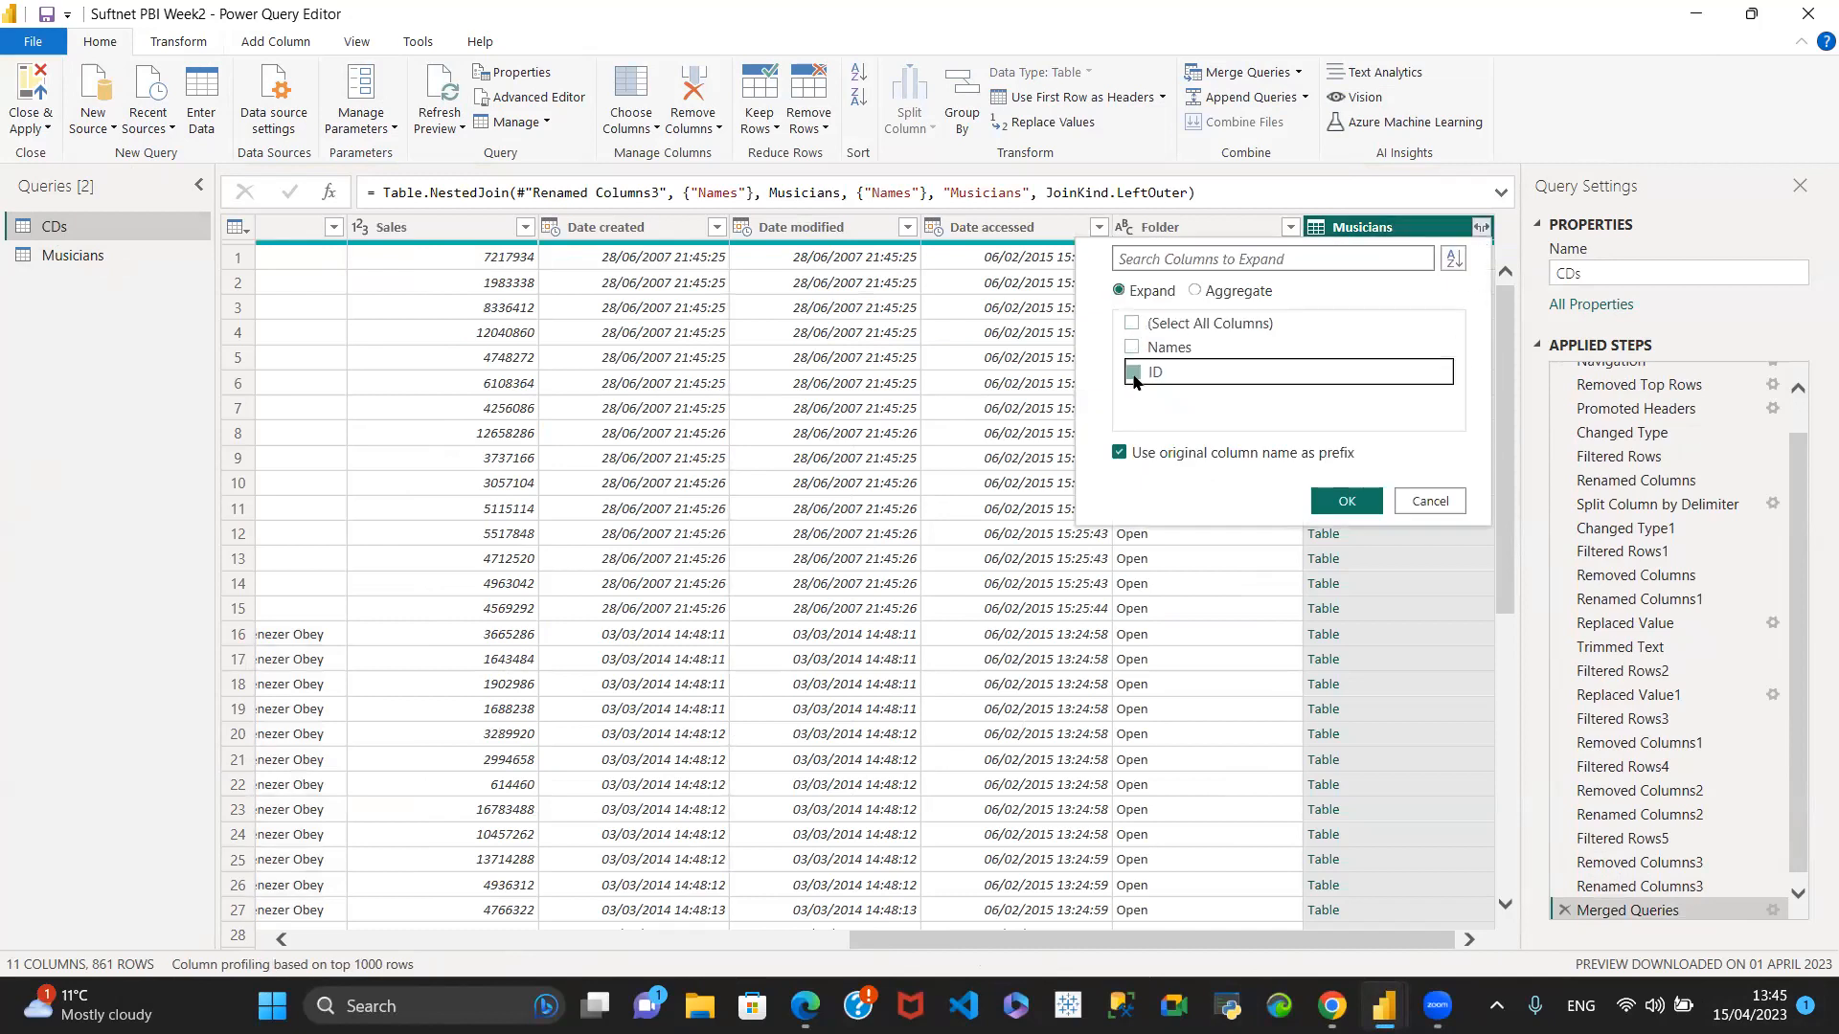
{"action": "left_click", "coordinate": [1120, 453]}
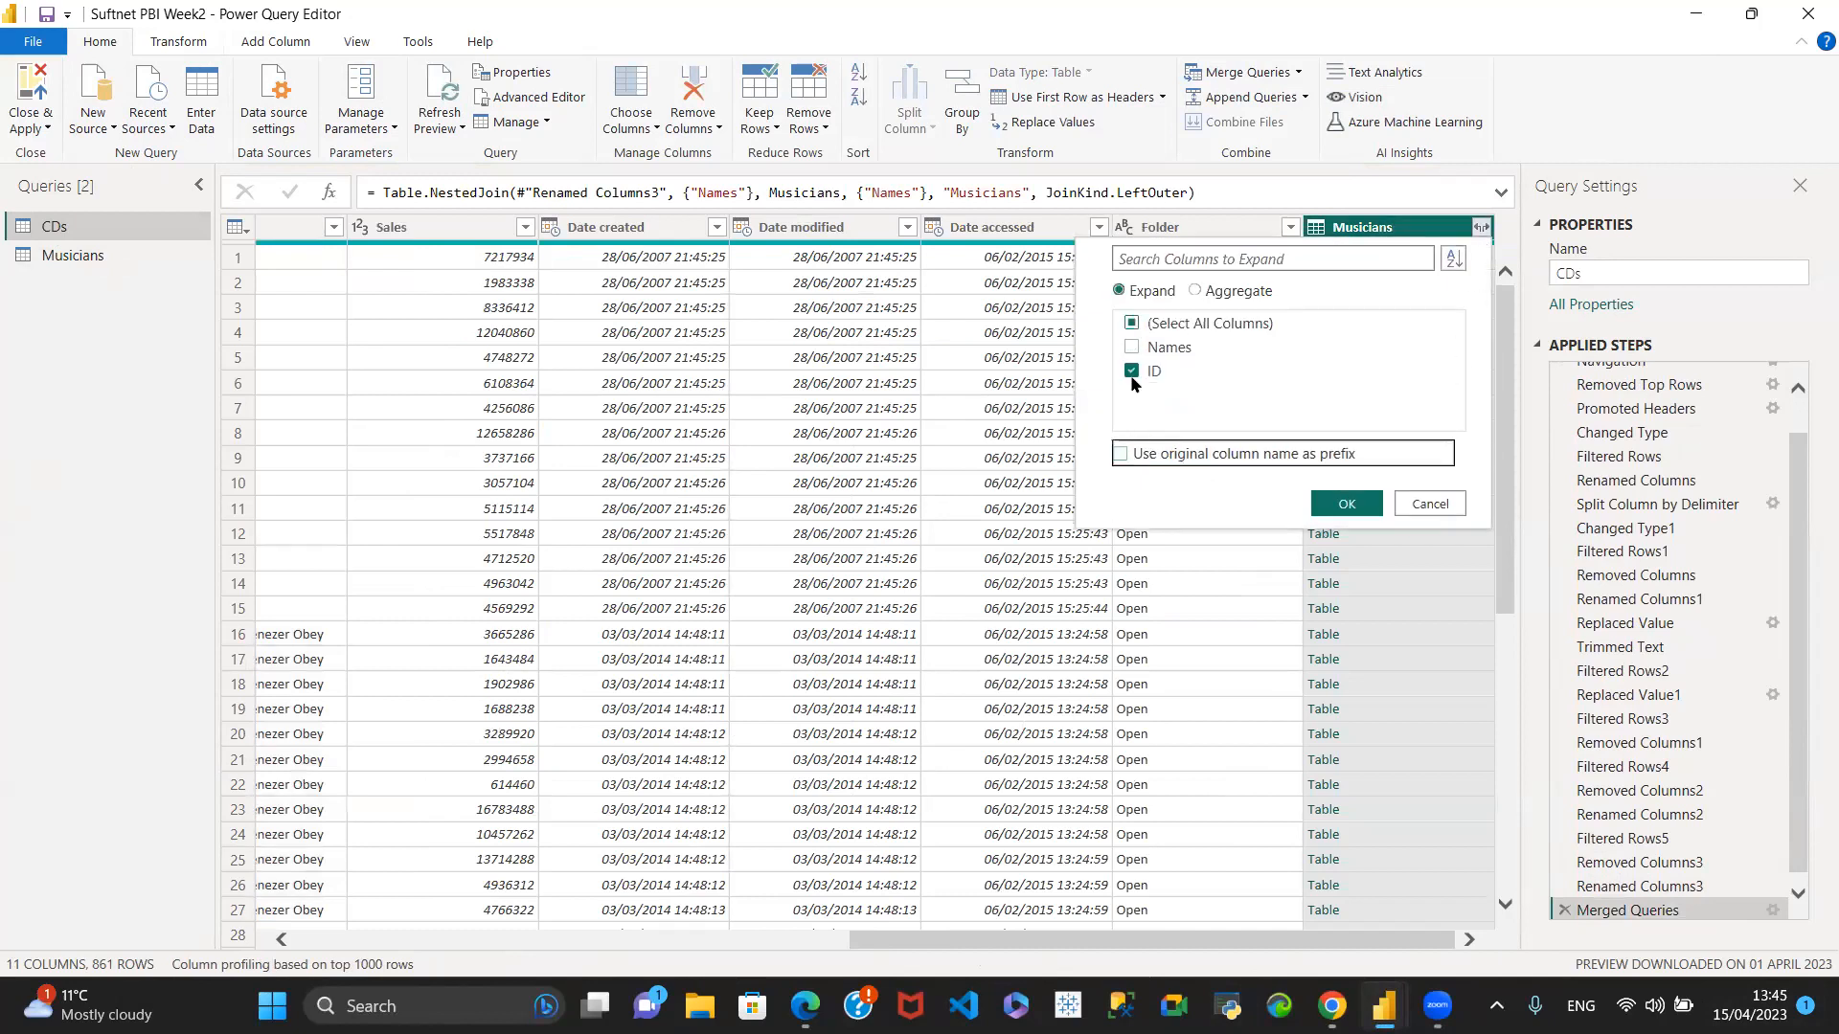
{"action": "left_click", "coordinate": [1343, 510]}
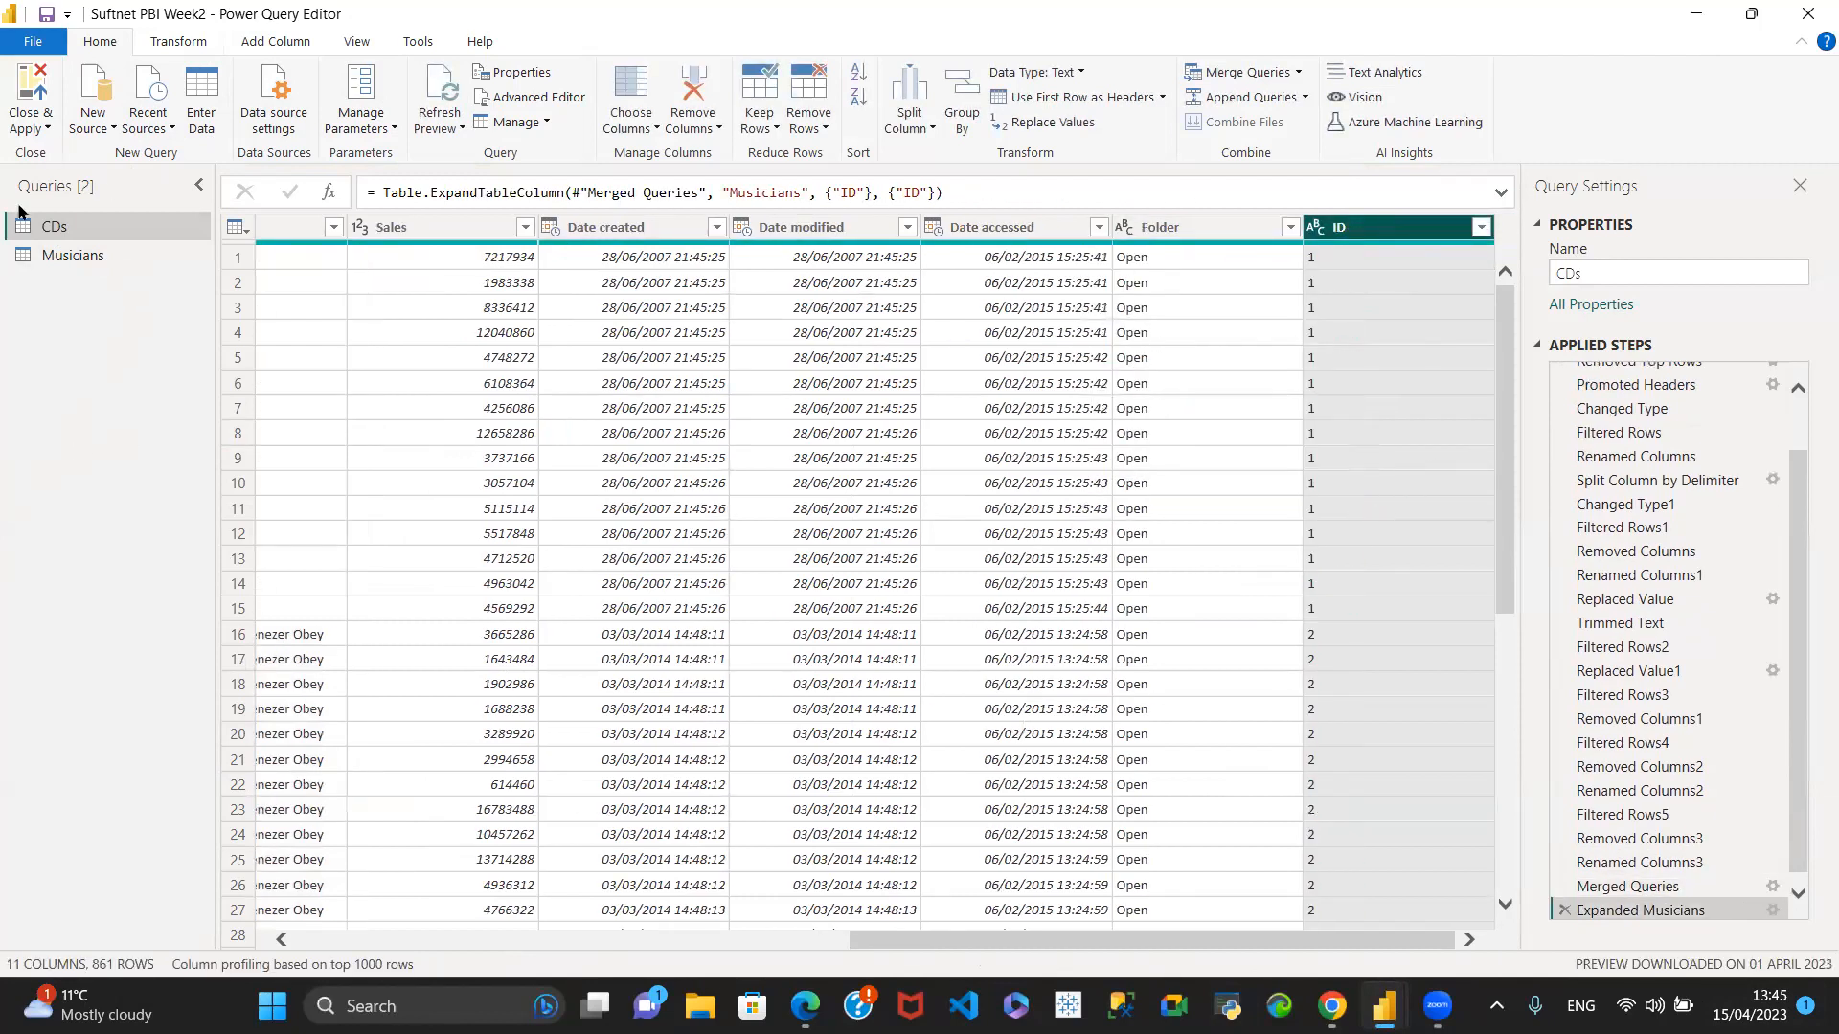
- Check the Musicians query against the CDs query and its # column
{"action": "left_click", "coordinate": [59, 254]}
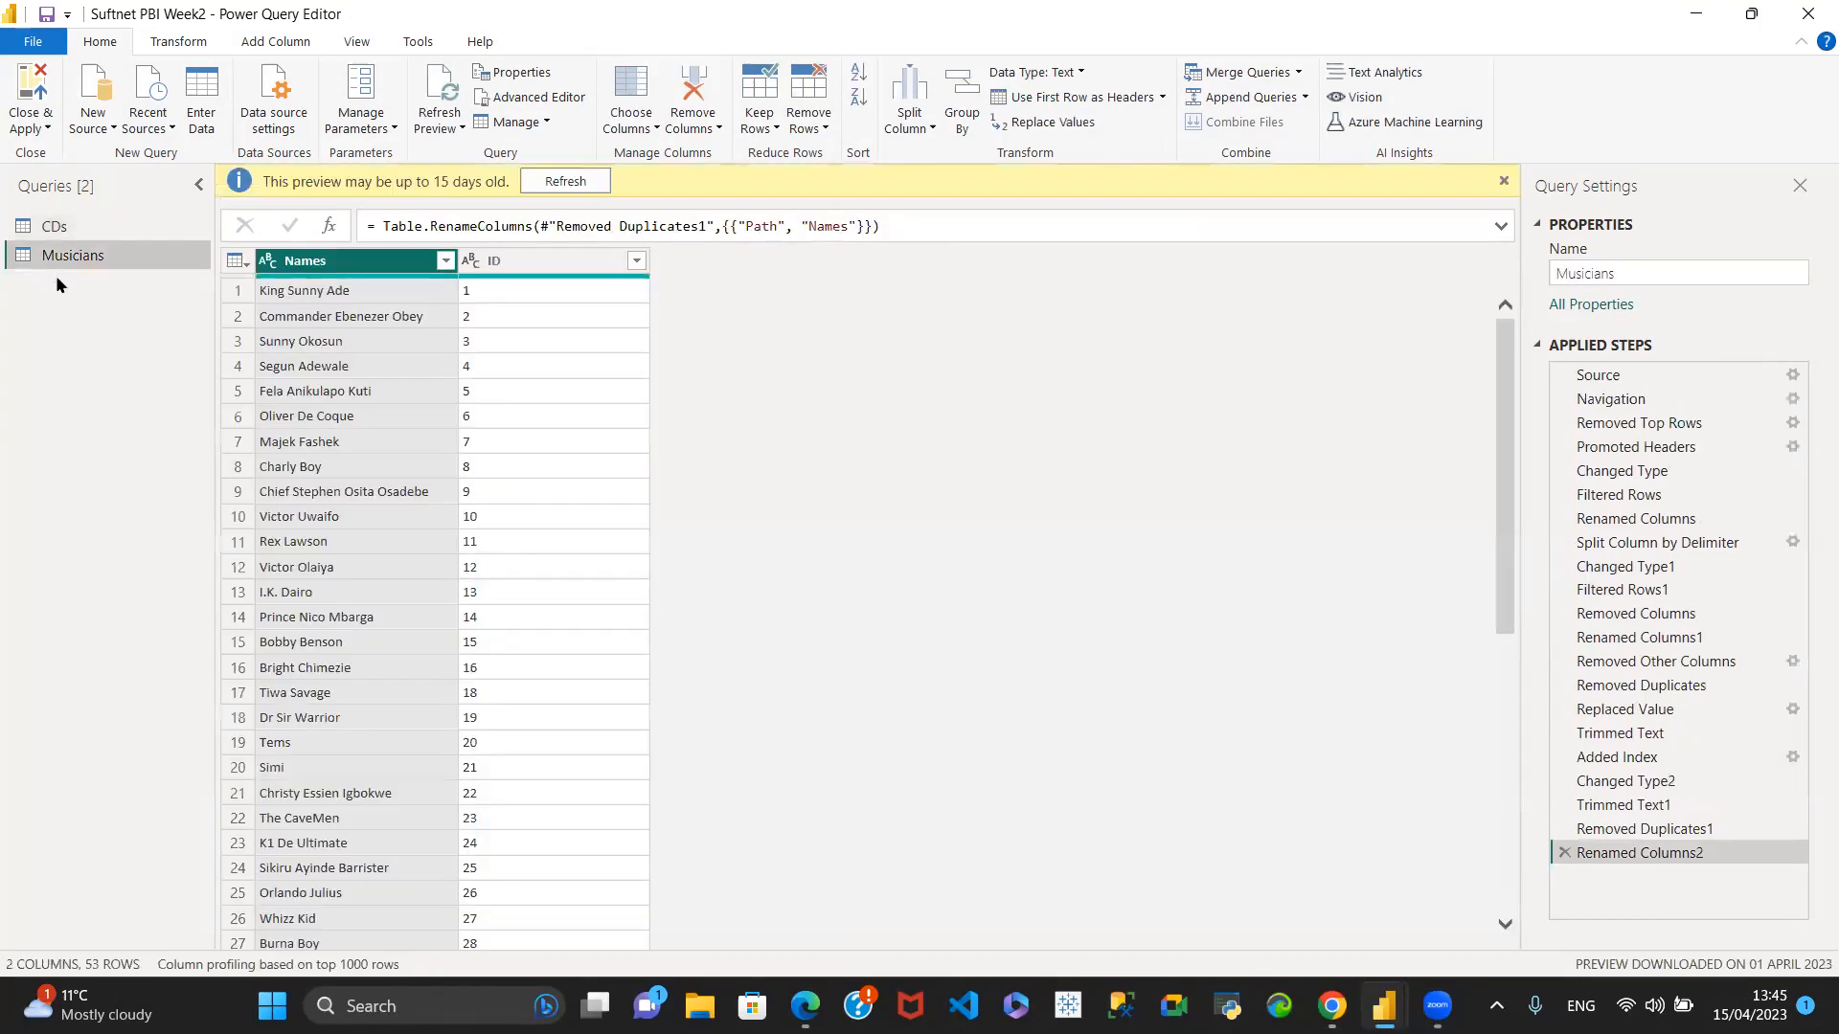
{"action": "left_click", "coordinate": [58, 215]}
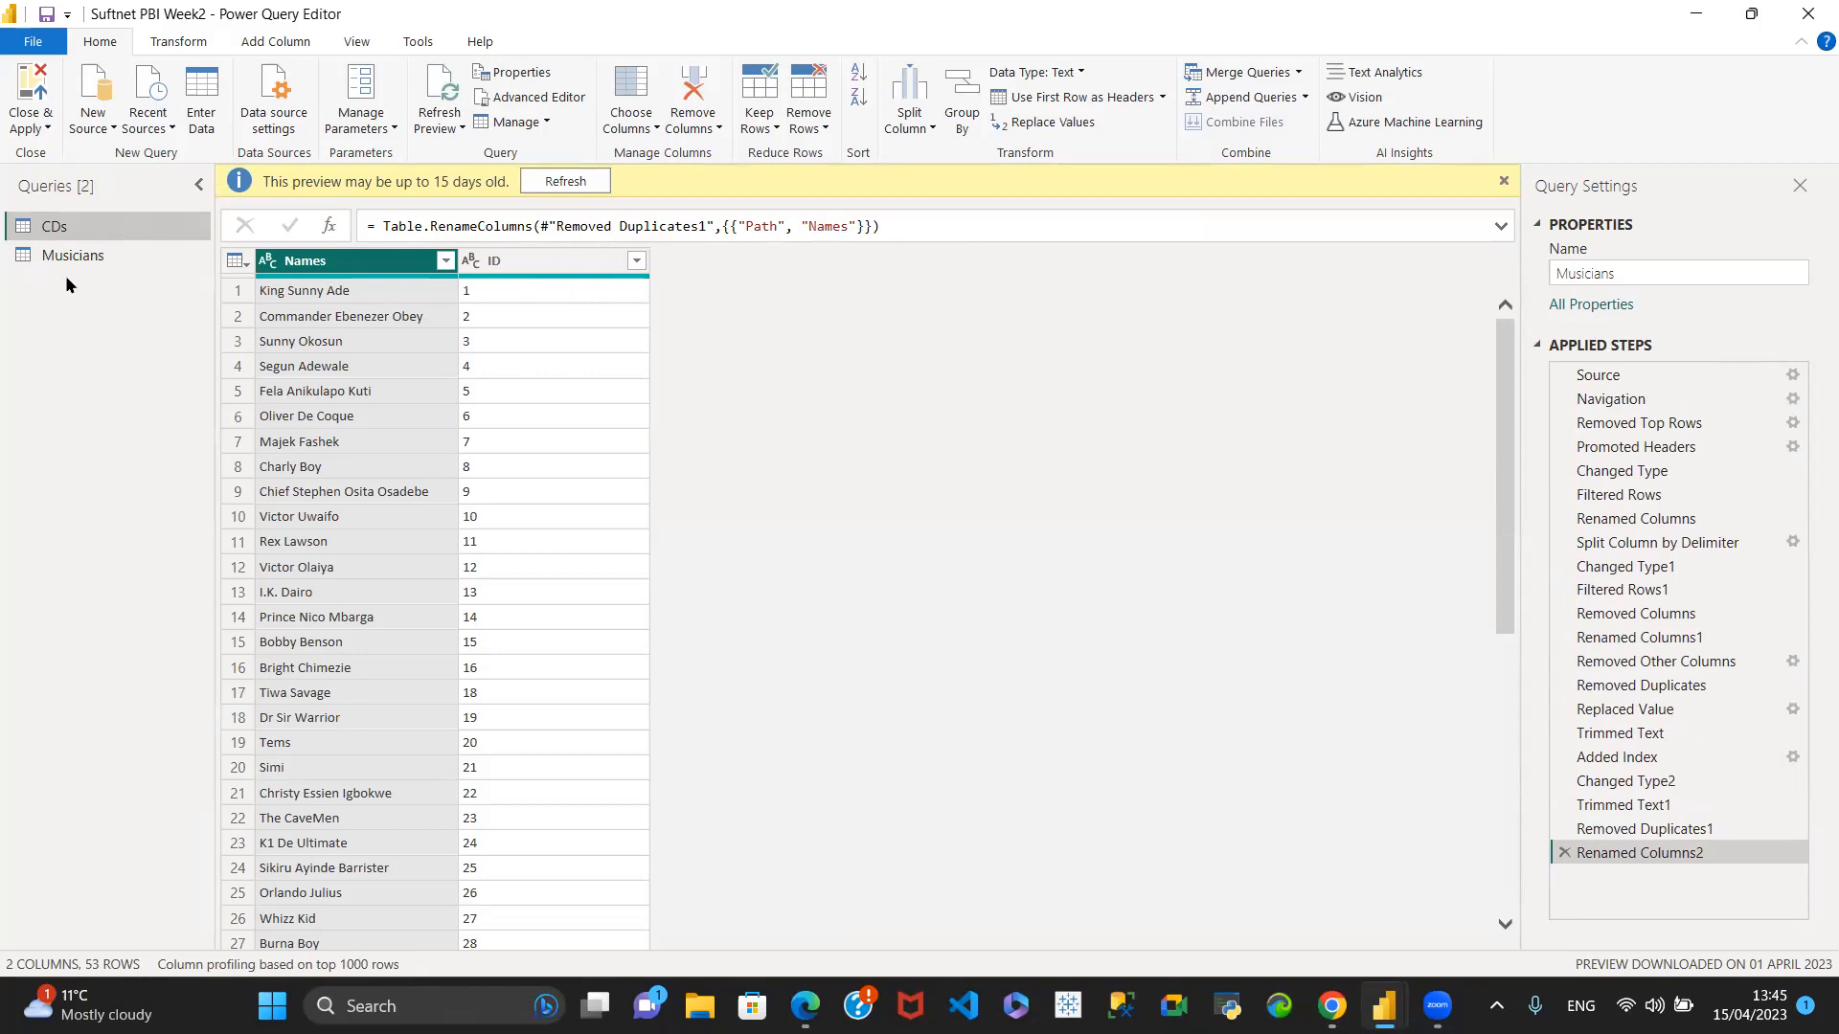
{"action": "left_click", "coordinate": [94, 227]}
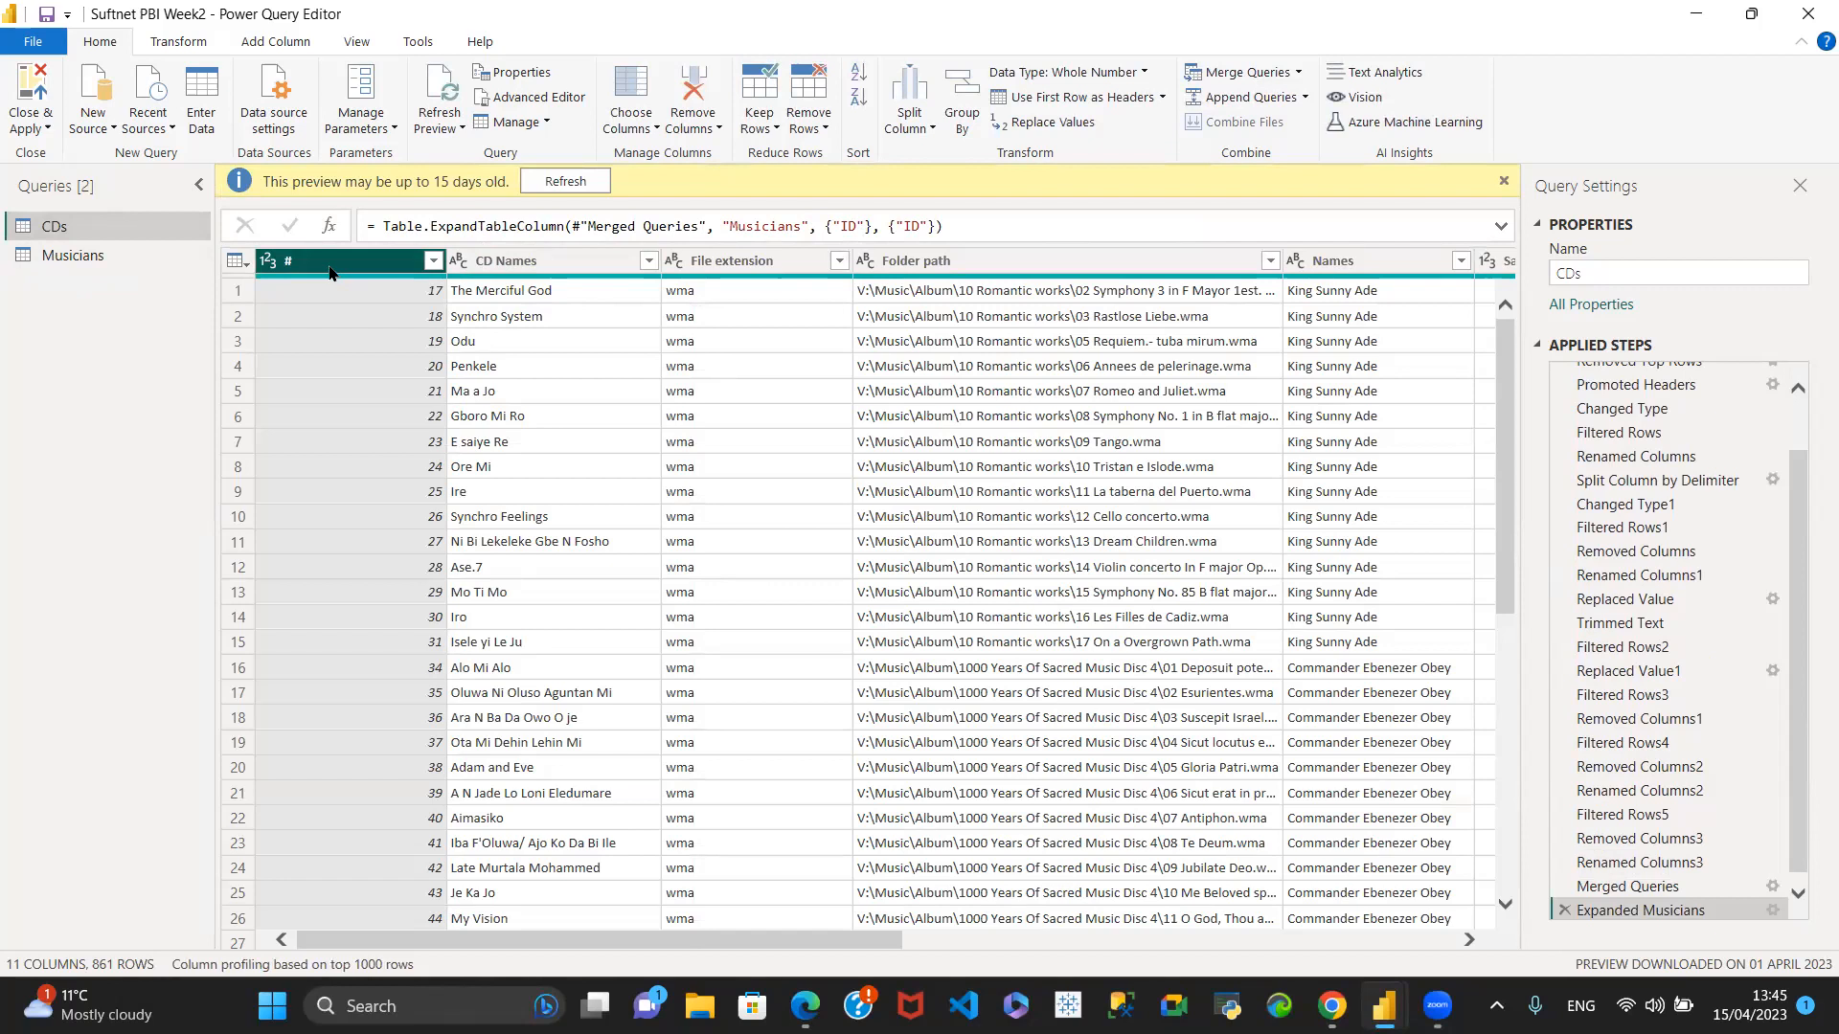
{"action": "left_click", "coordinate": [329, 267]}
{"action": "left_click", "coordinate": [334, 262]}
- Remove the Date modified, Date accessed, Folder and ID columns from the CDs query
{"action": "left_click_drag", "start_coordinate": [522, 940], "coordinate": [1075, 941]}
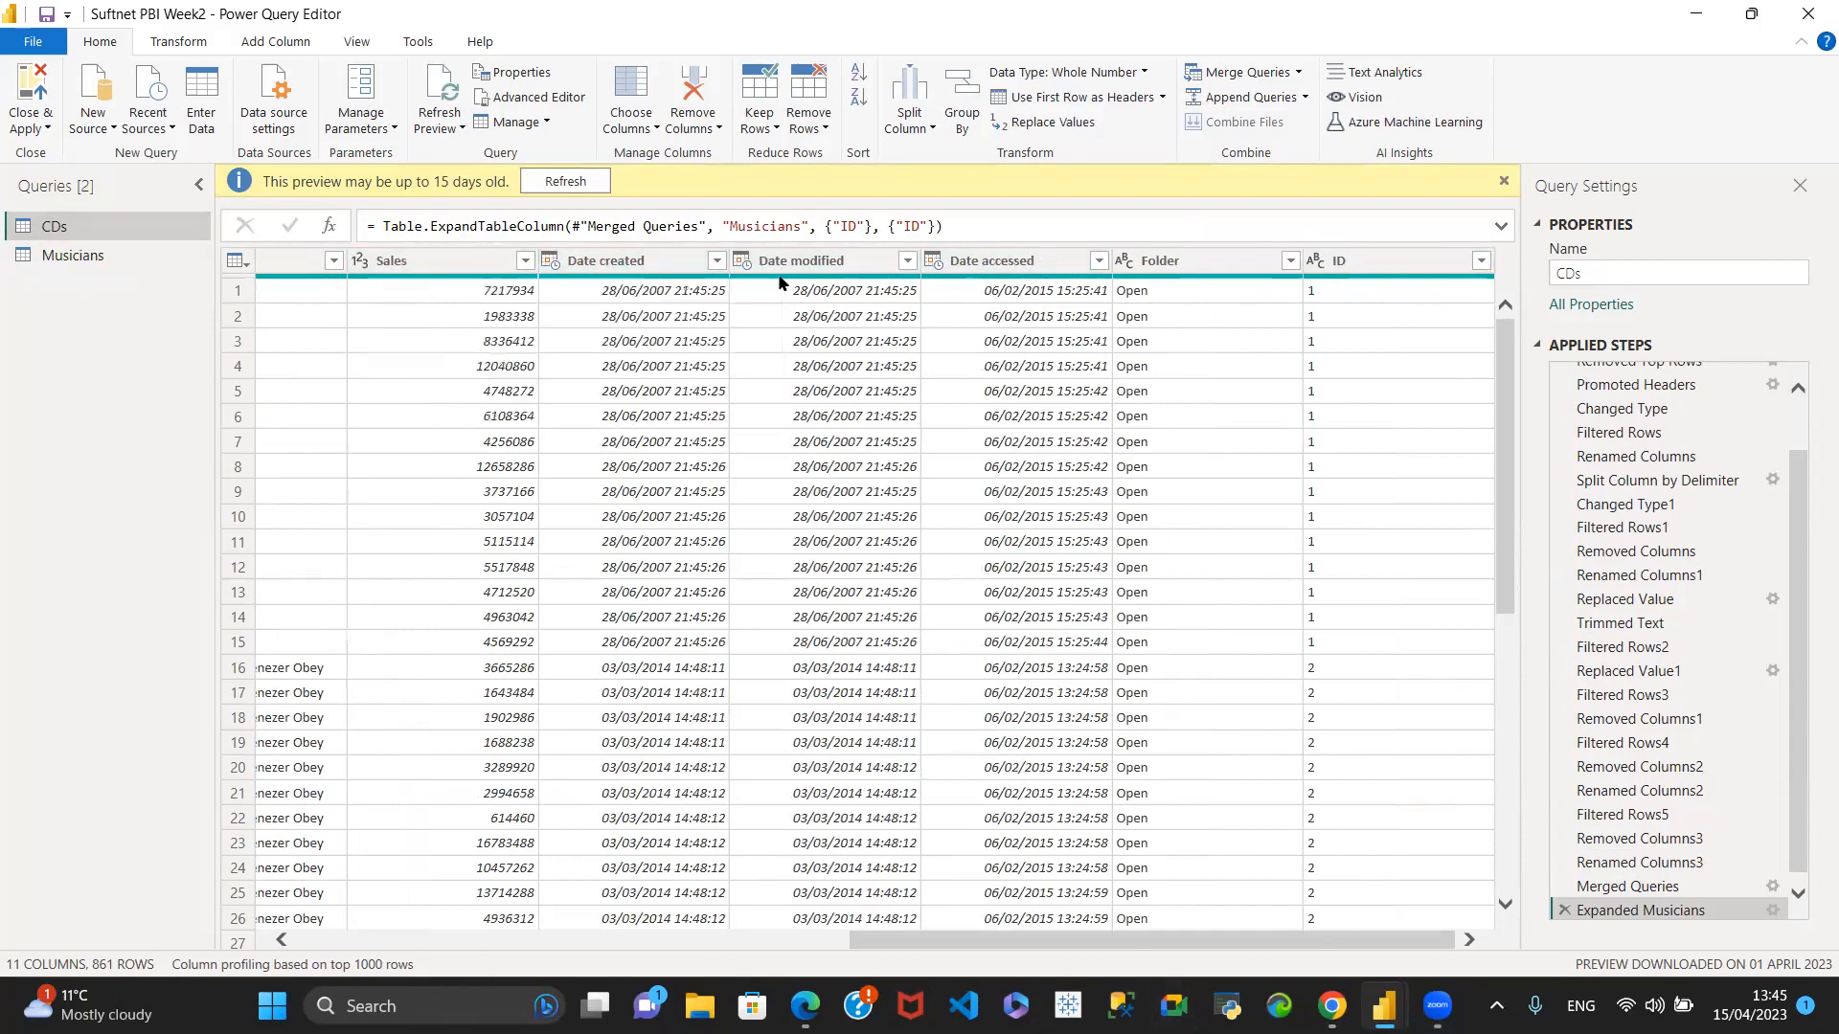
{"action": "left_click", "coordinate": [844, 260]}
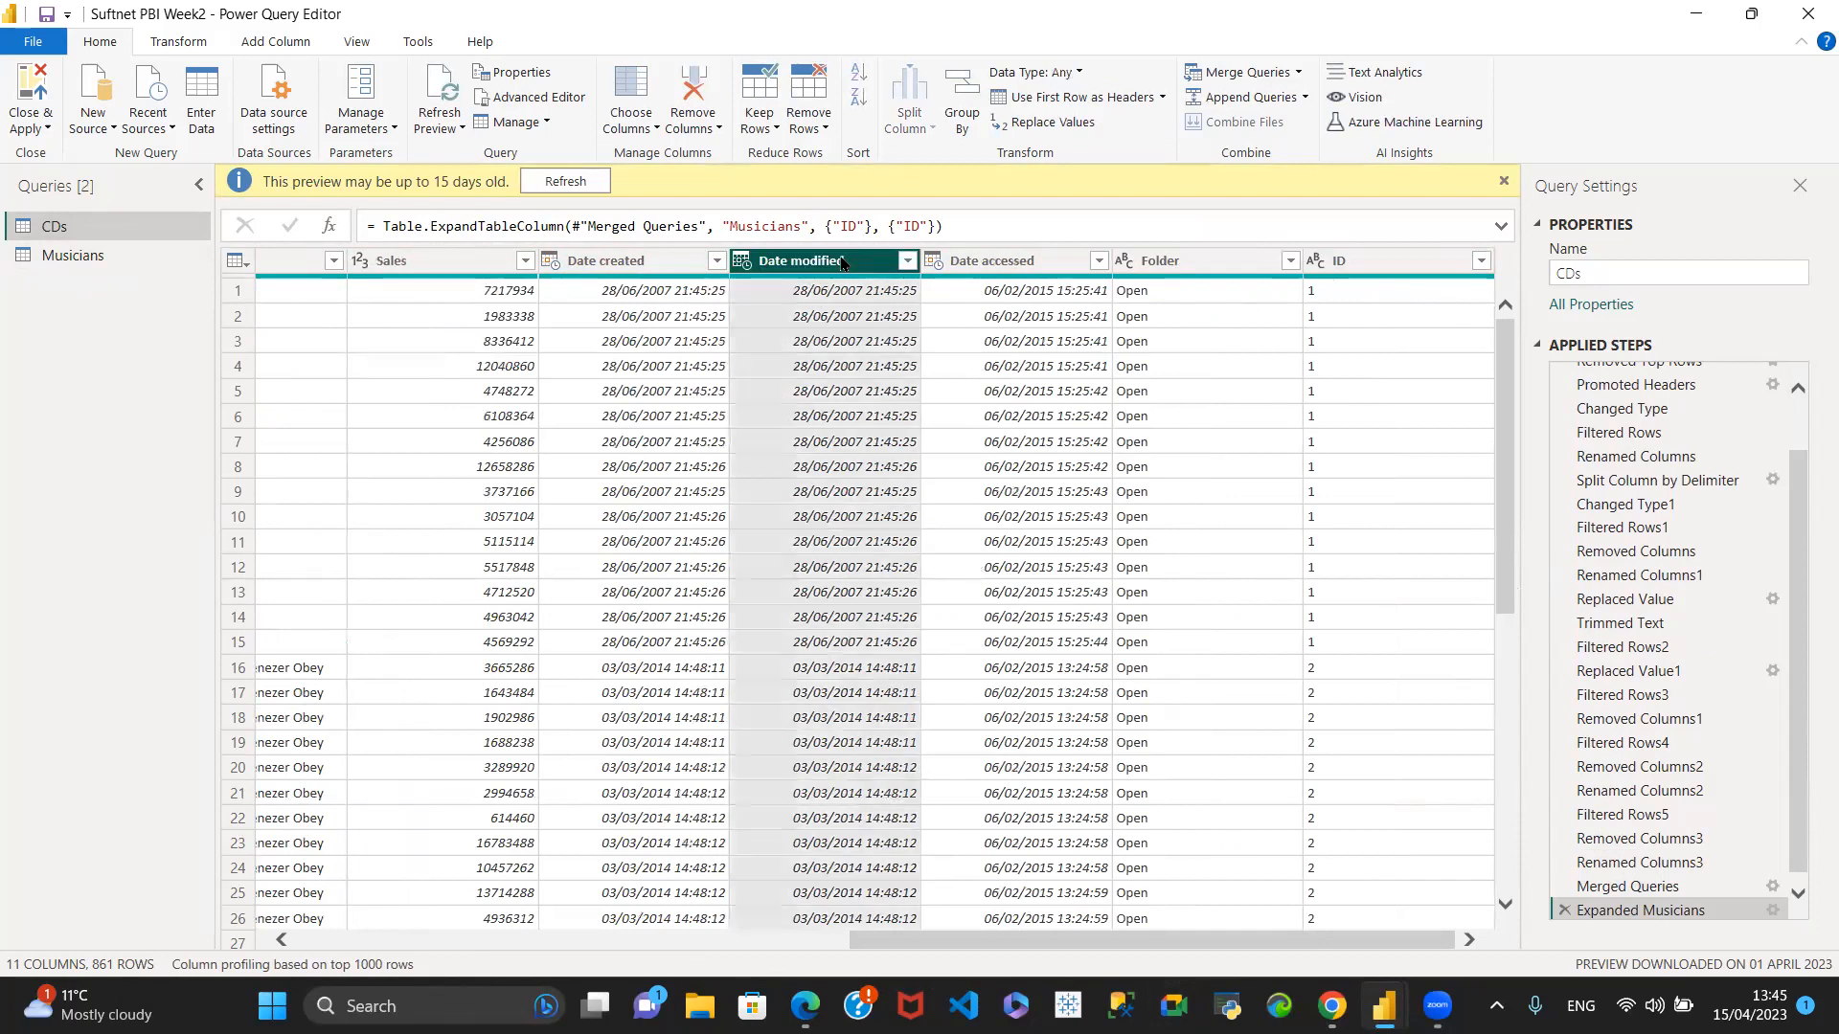
{"action": "left_click", "coordinate": [1369, 269], "text": "shift"}
{"action": "right_click", "coordinate": [1191, 270]}
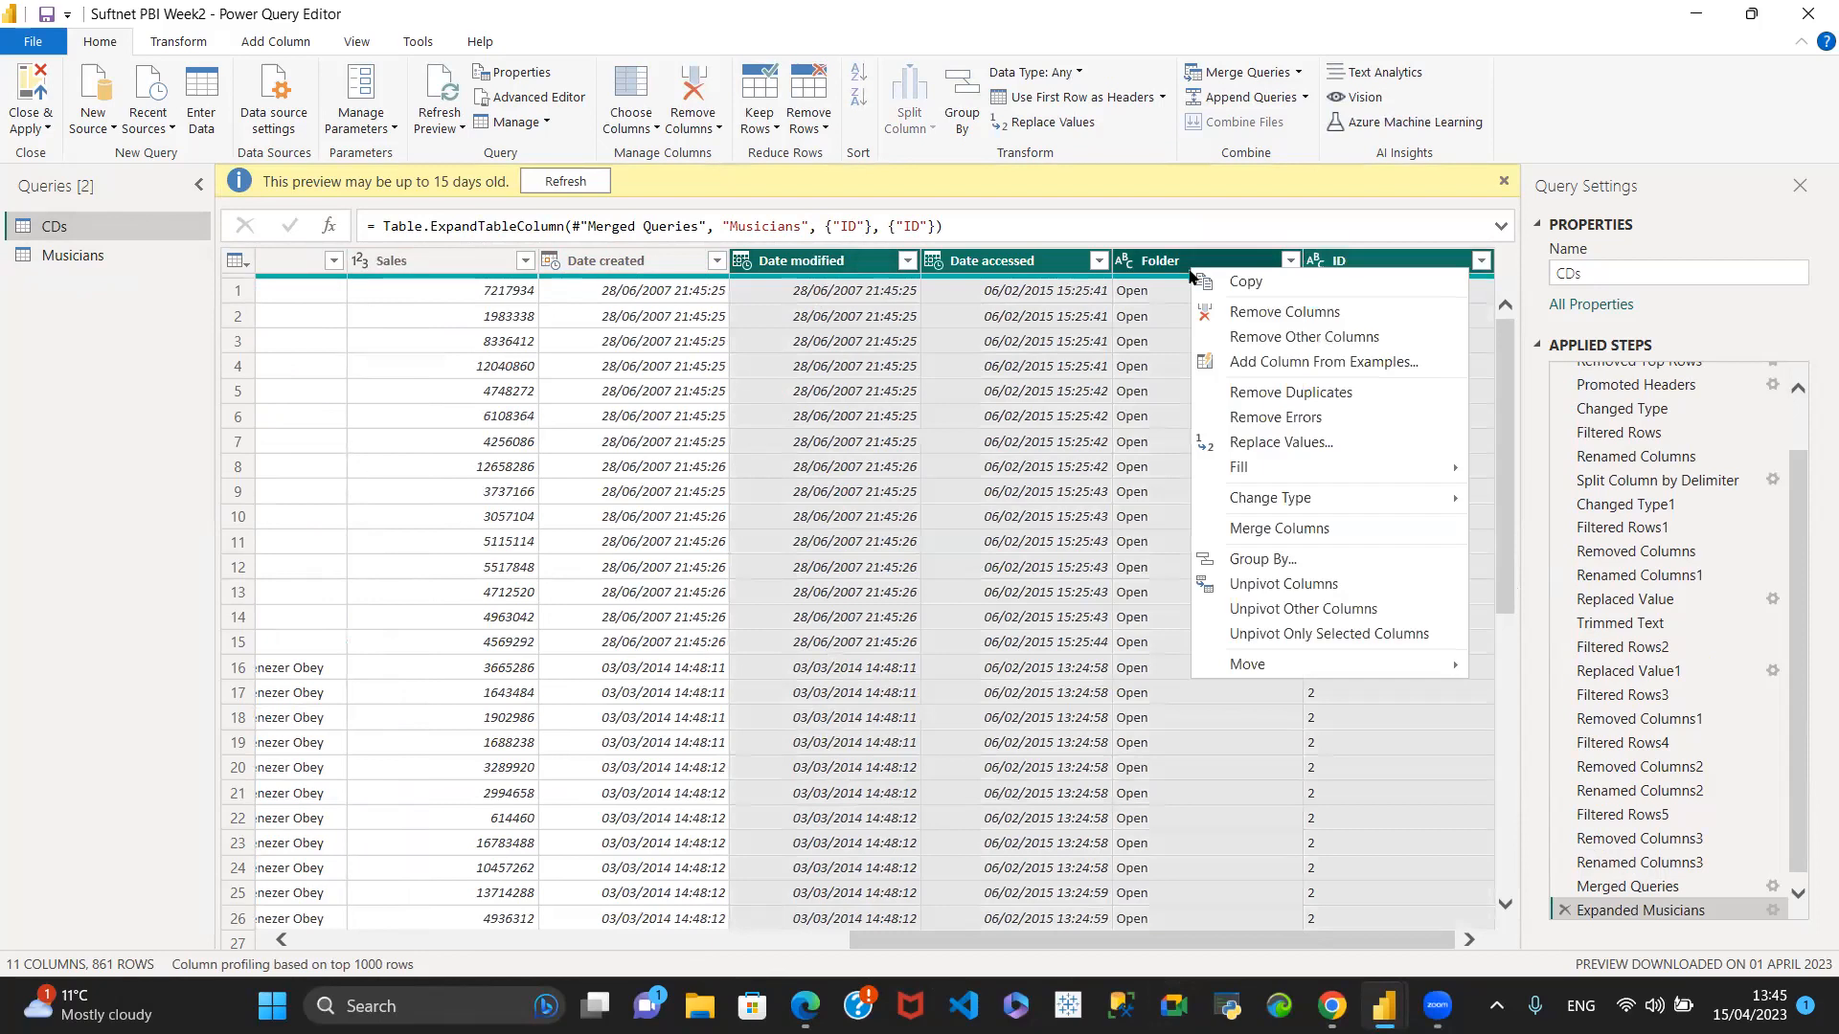
{"action": "left_click", "coordinate": [1251, 314]}
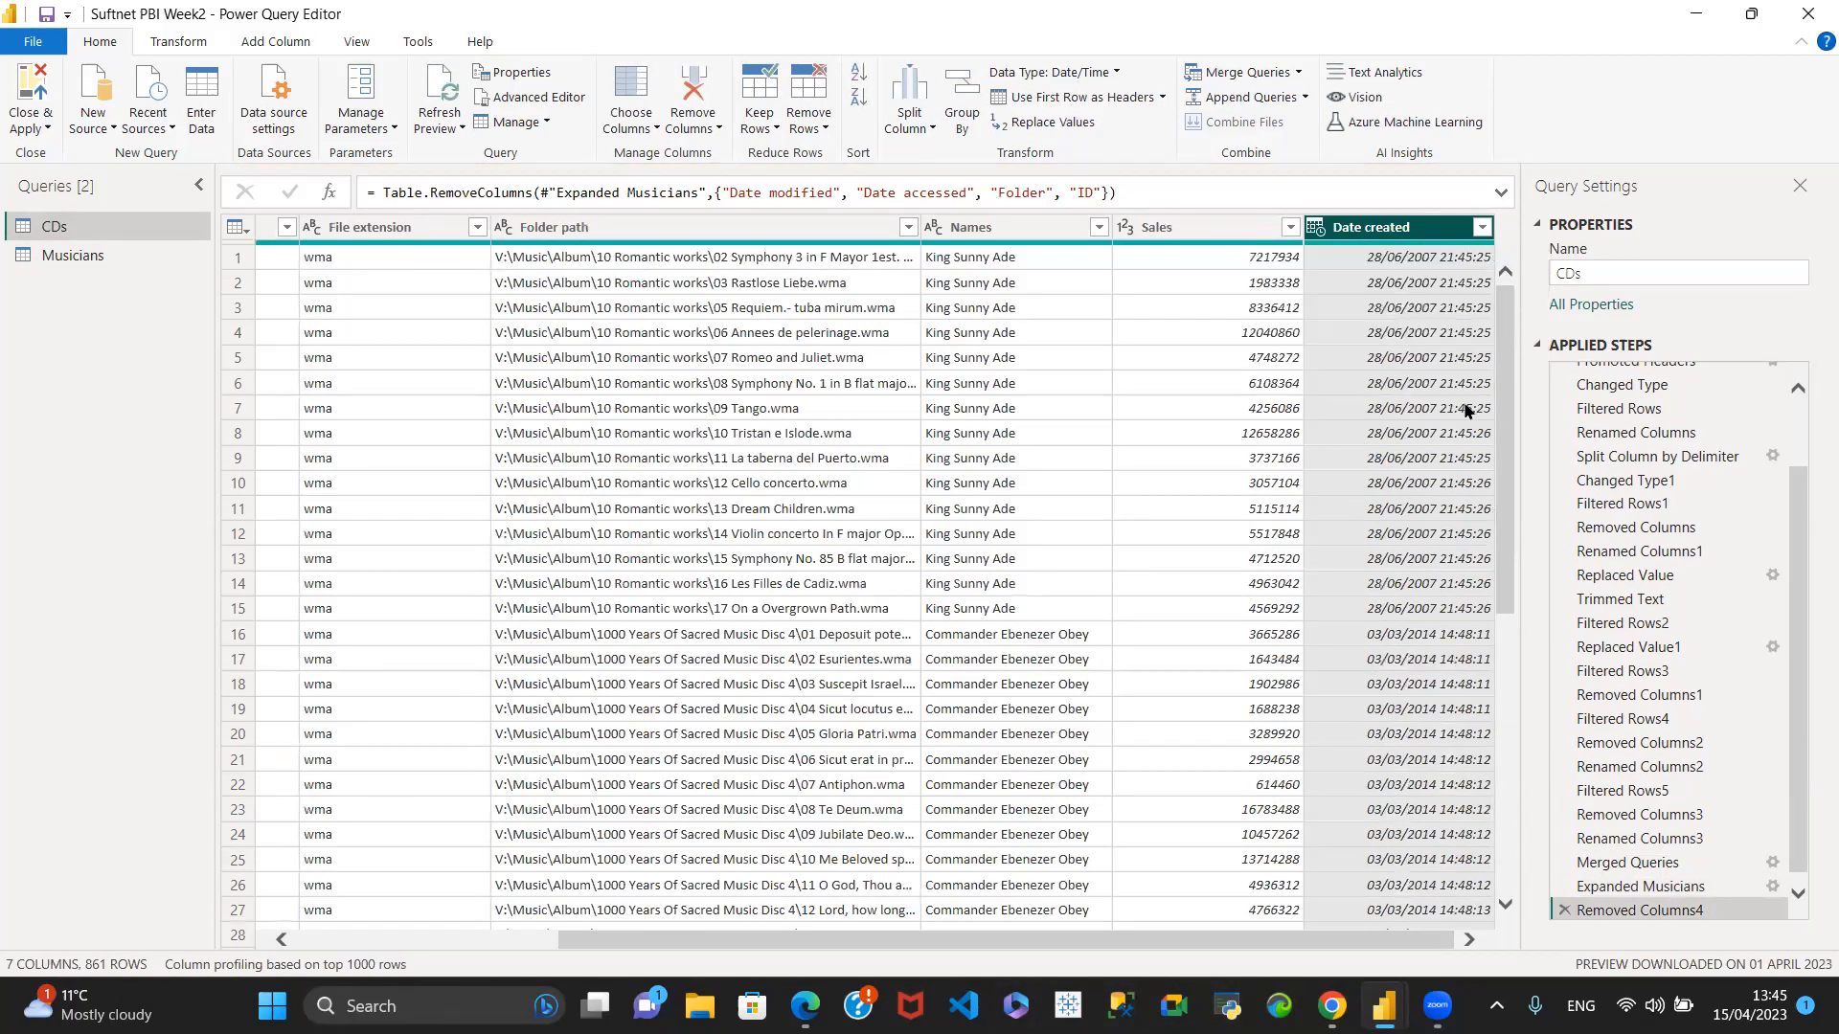
- Change the data type of the Date created column in CDs to Date
{"action": "left_click", "coordinate": [1316, 230]}
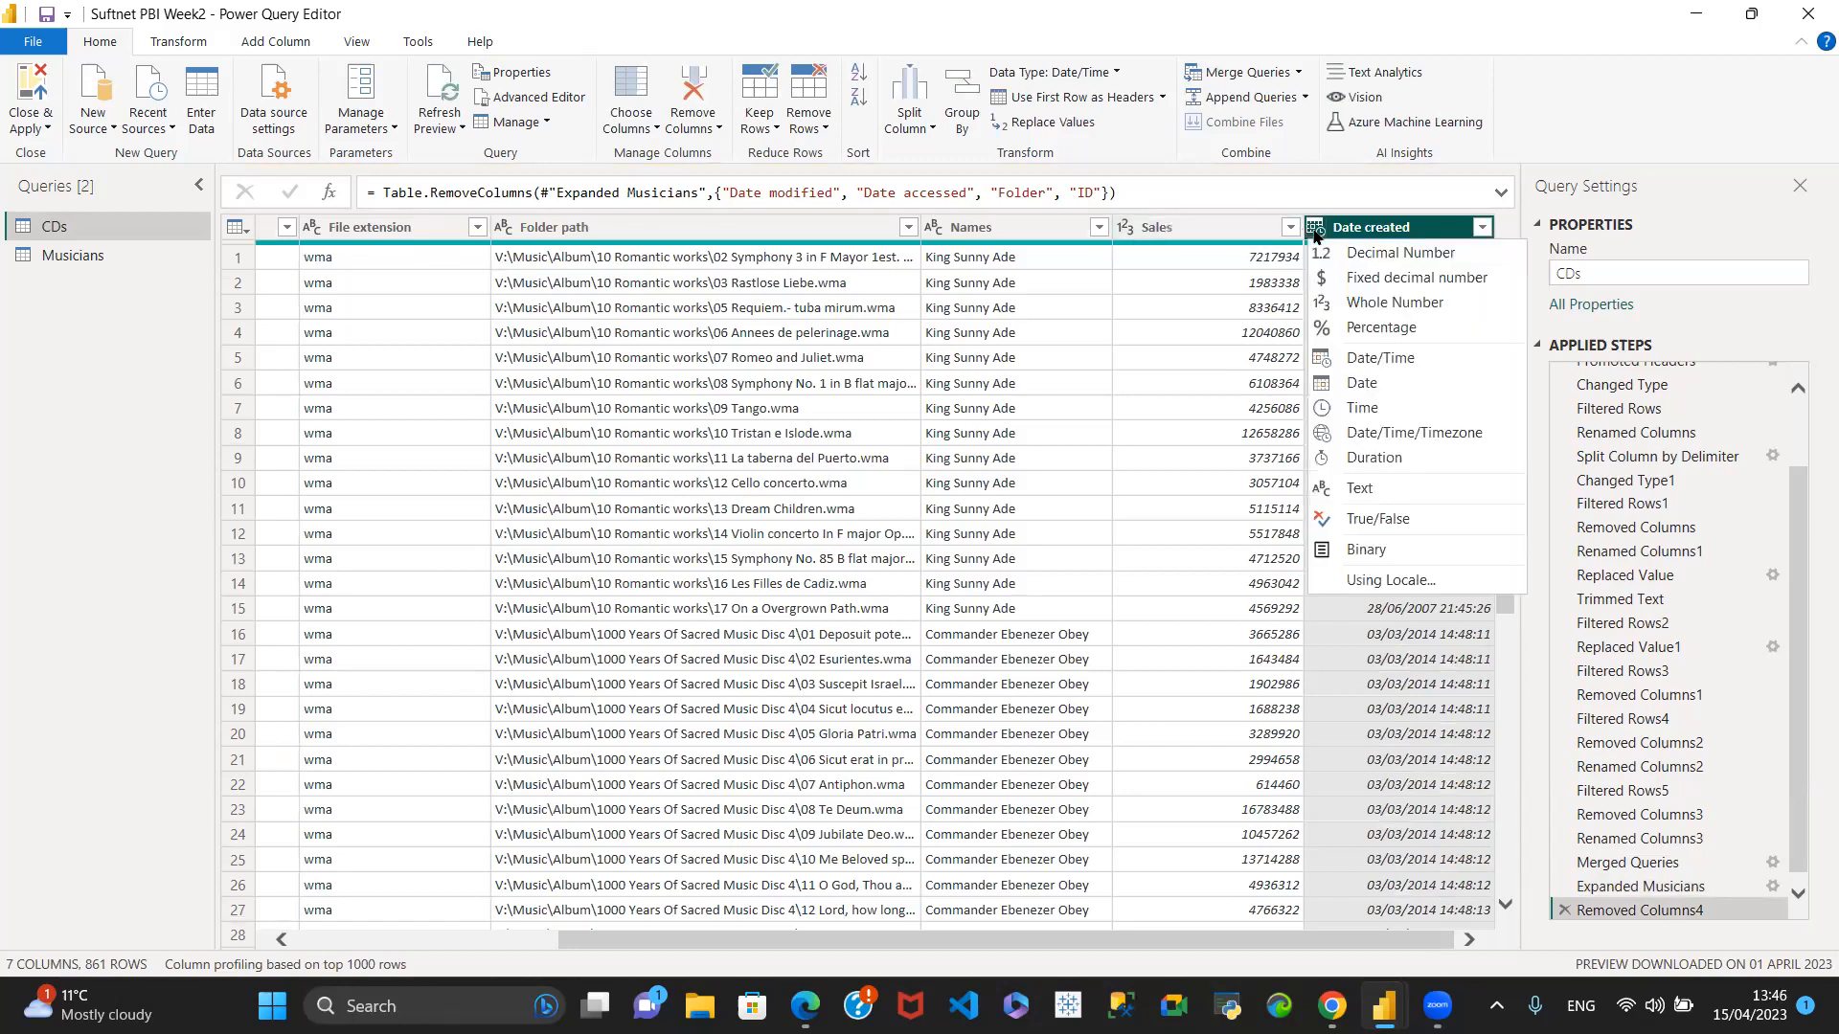
{"action": "left_click", "coordinate": [1357, 383]}
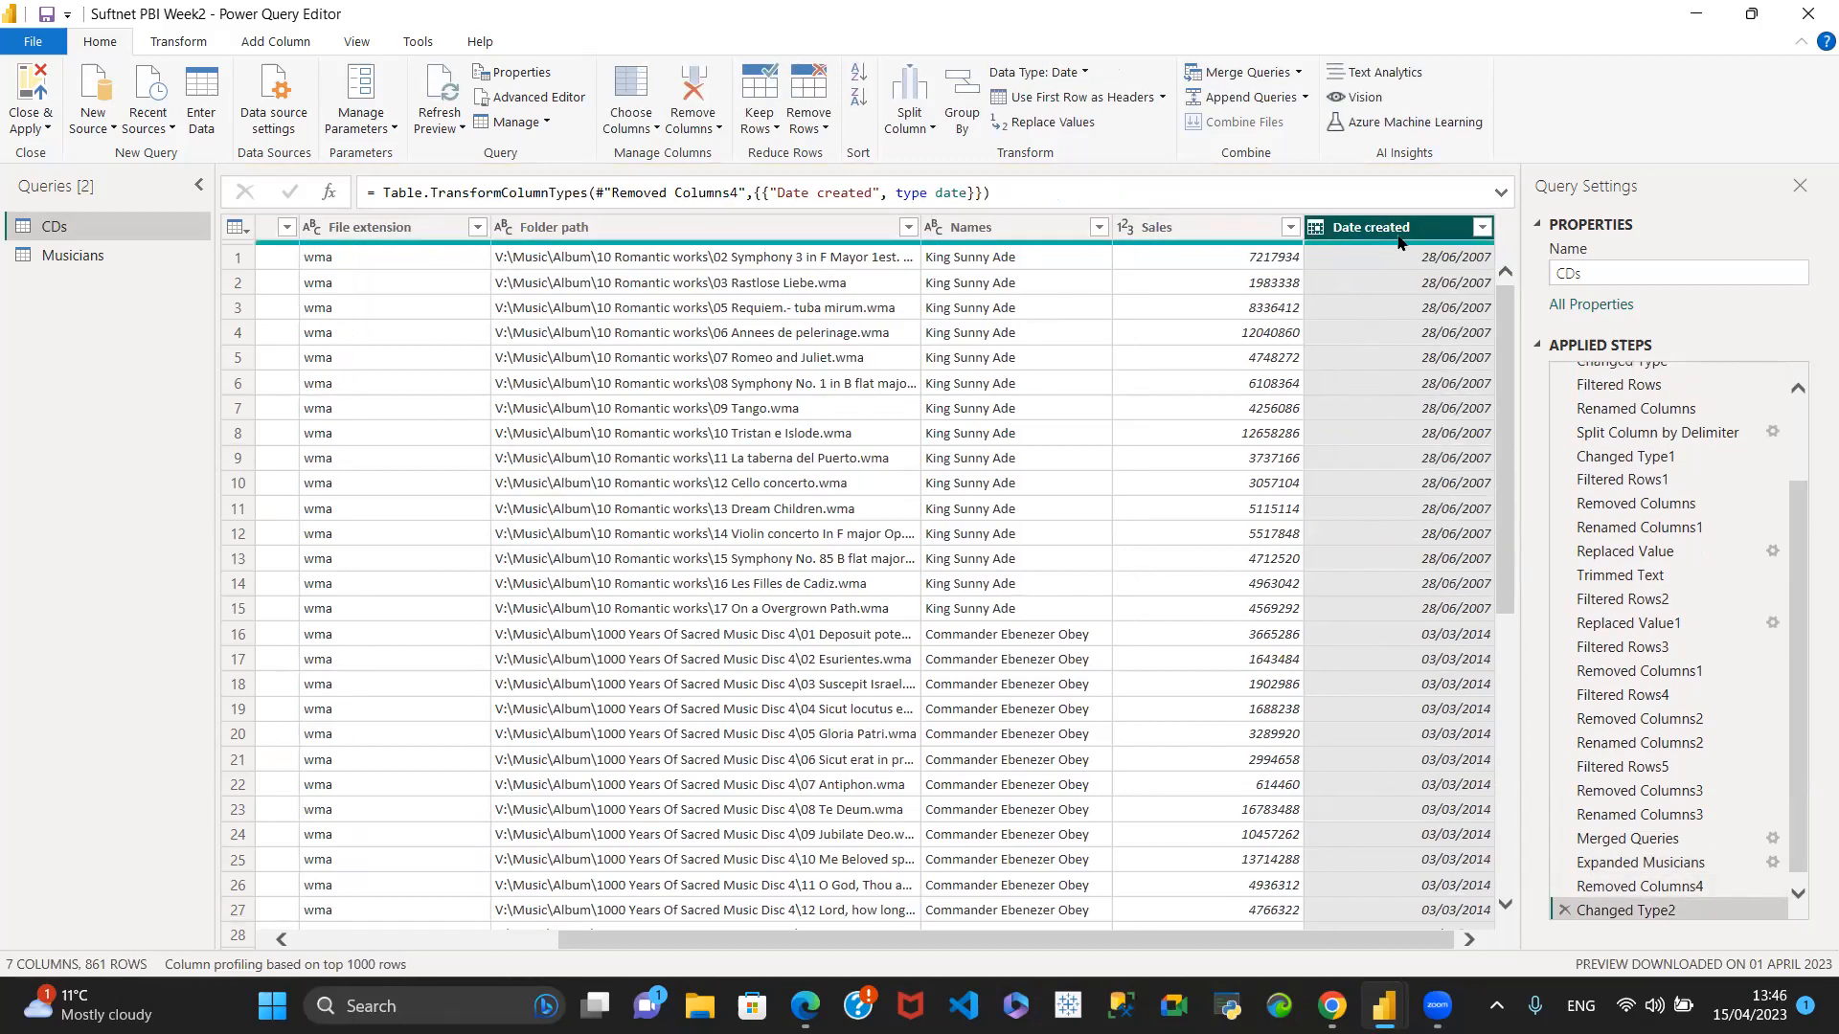
- Change the data type of the Sales column in CDs to Fixed decimal number
{"action": "left_click_drag", "start_coordinate": [1421, 947], "coordinate": [1015, 977]}
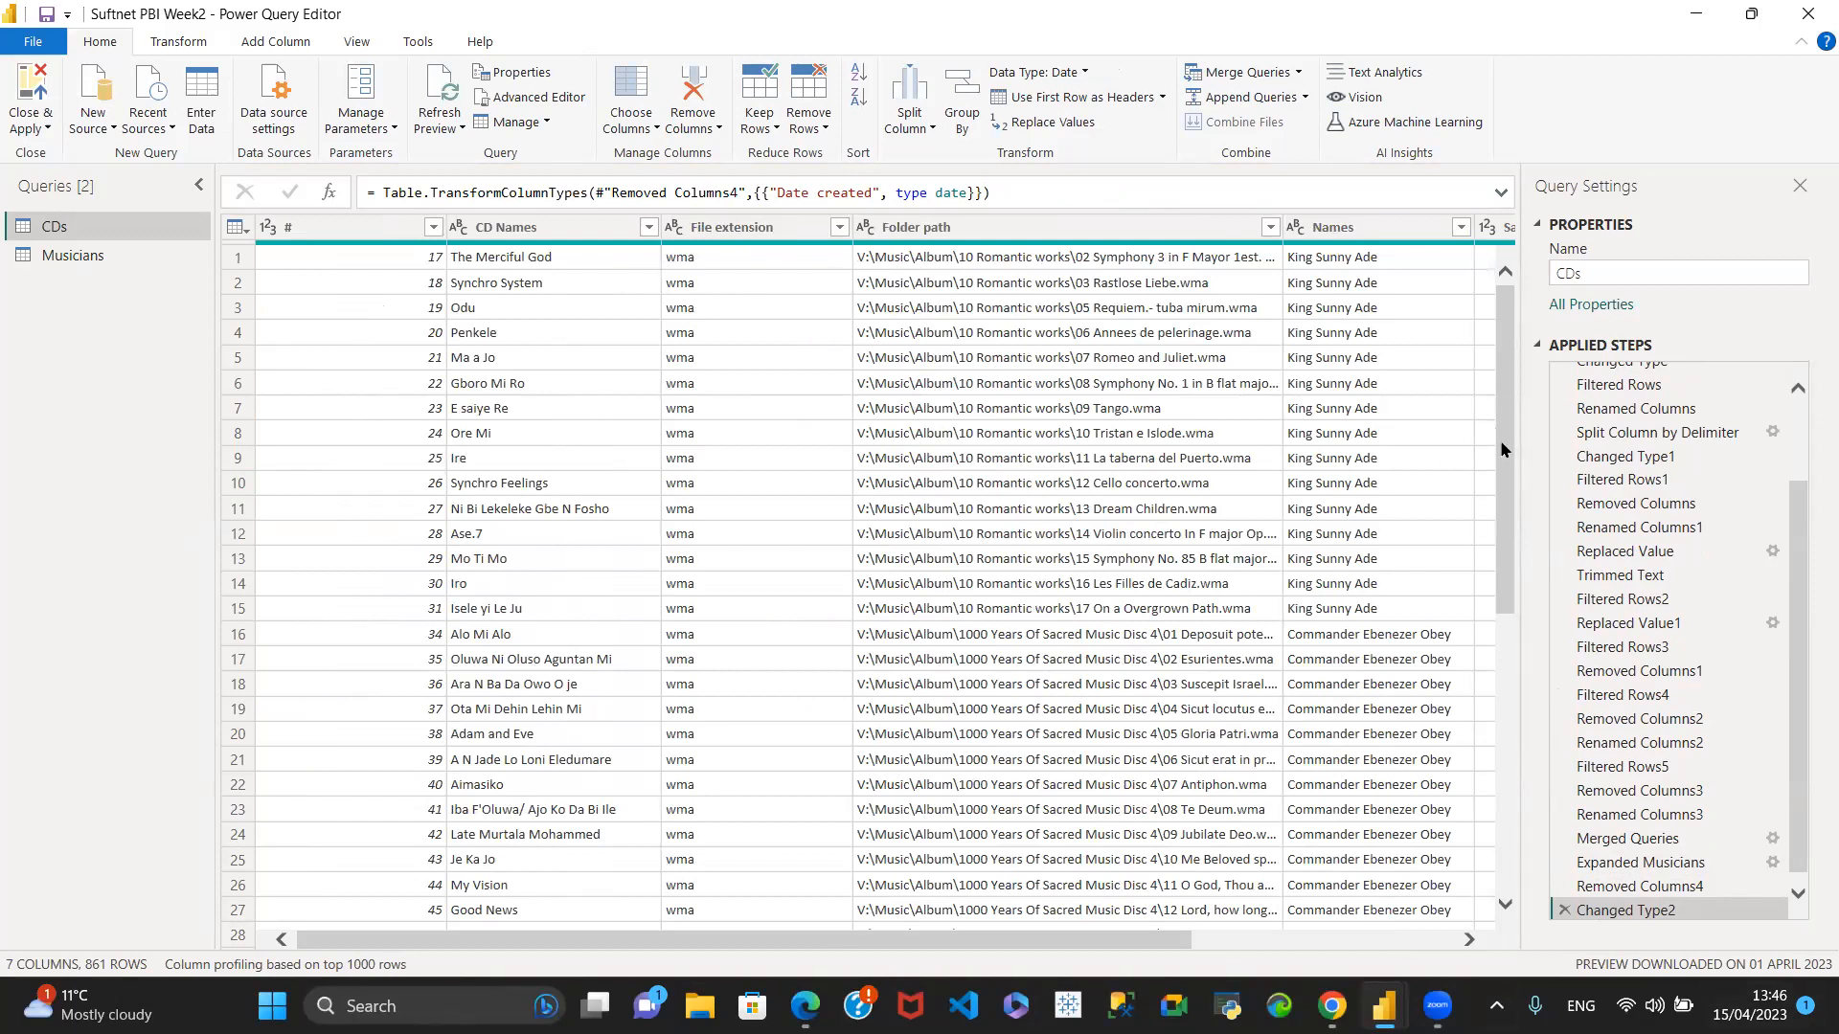
{"action": "left_click_drag", "start_coordinate": [1105, 933], "coordinate": [1438, 951]}
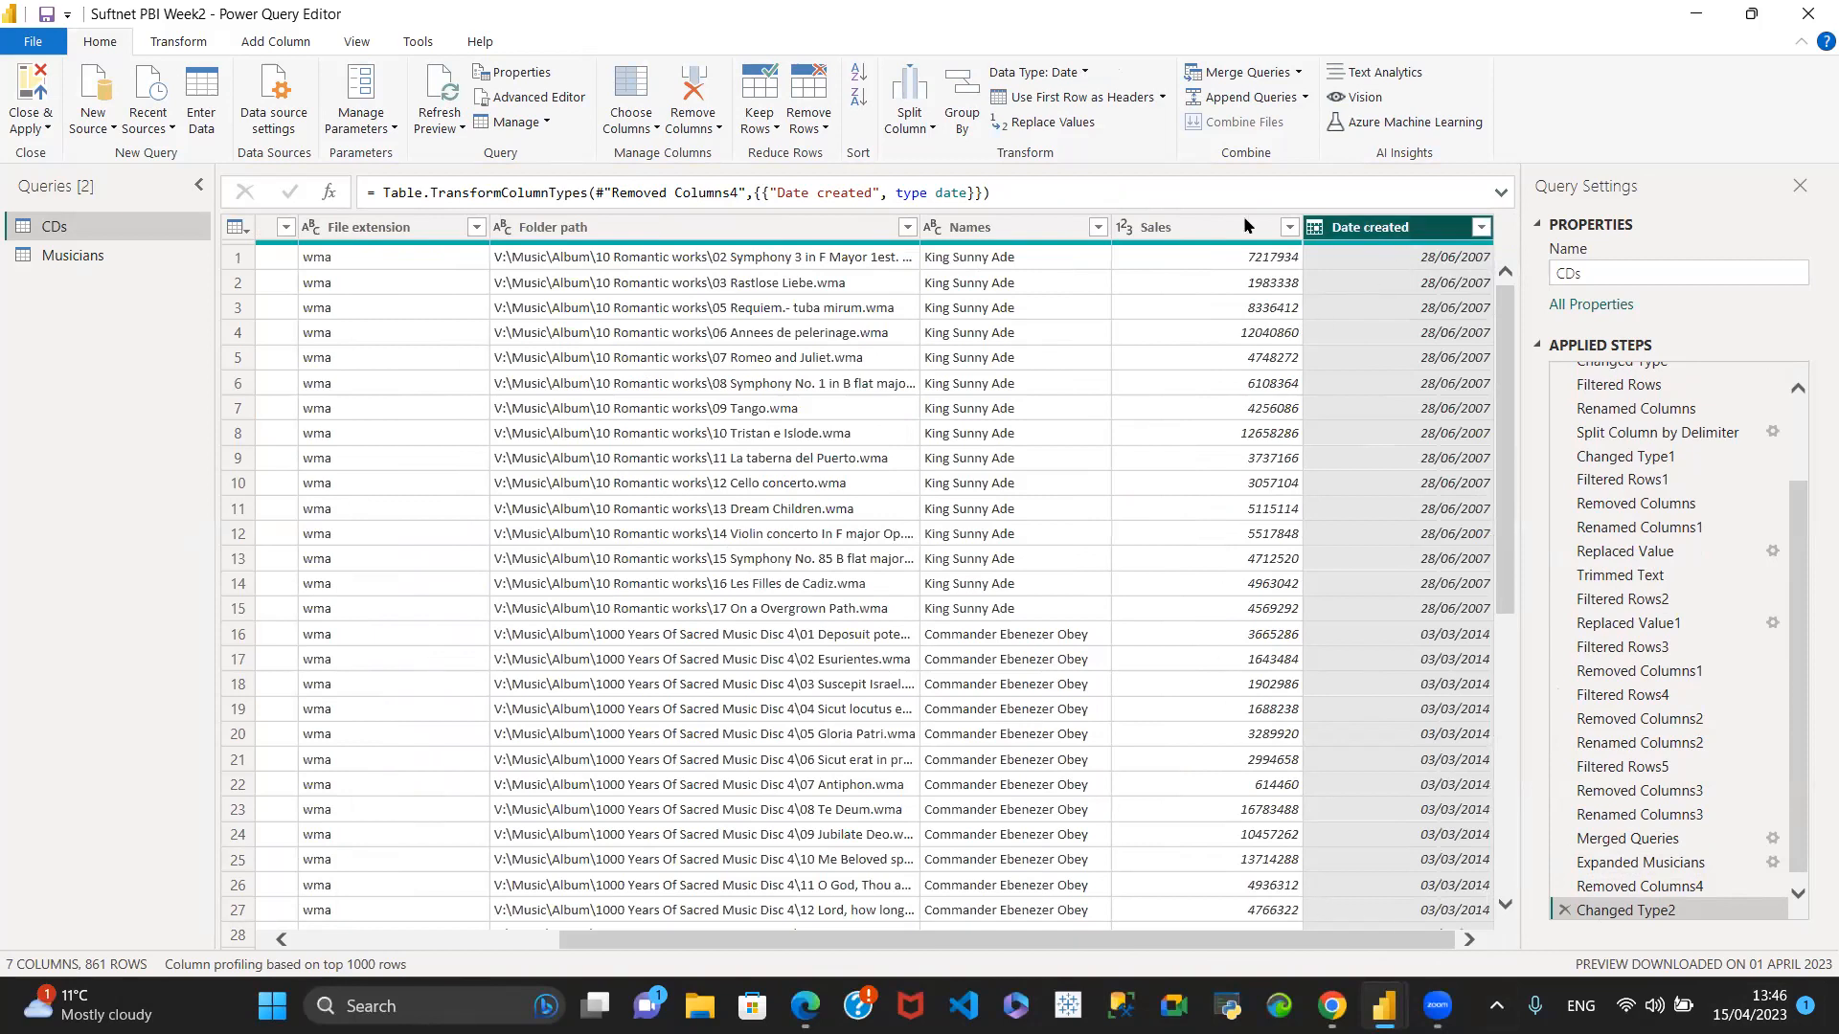
{"action": "left_click", "coordinate": [1125, 227]}
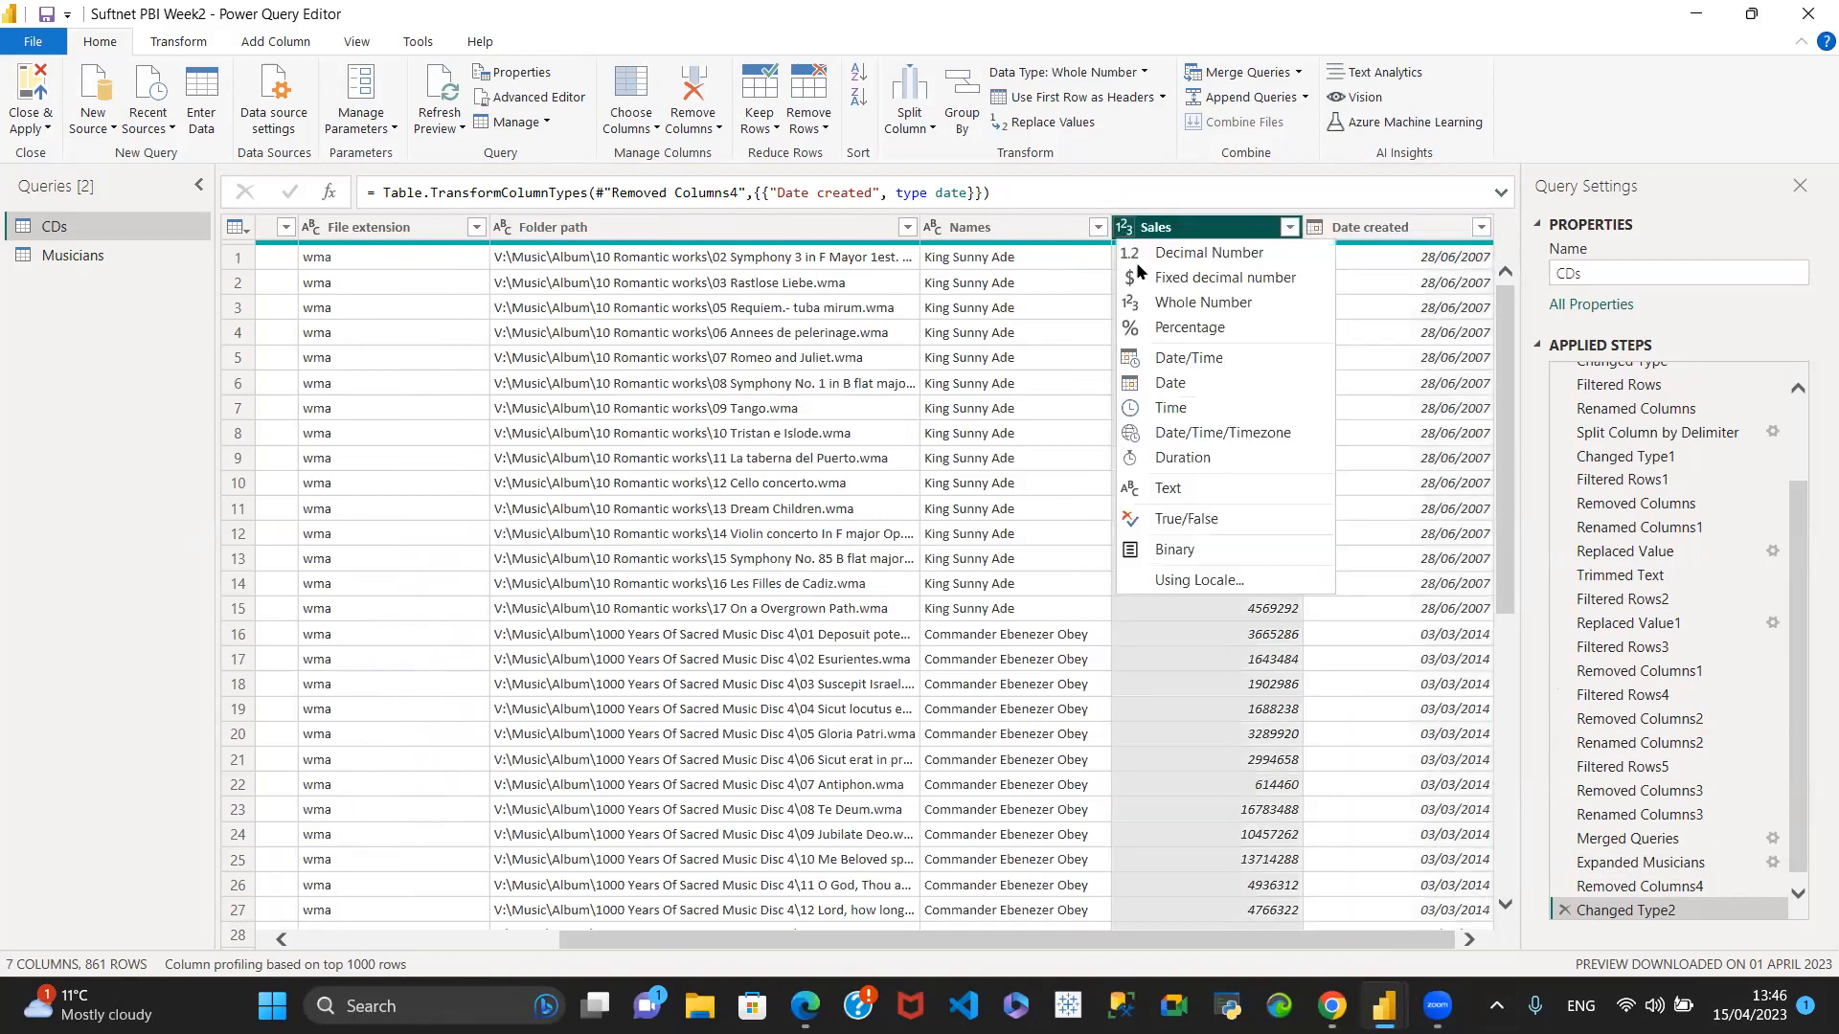
{"action": "left_click", "coordinate": [1171, 276]}
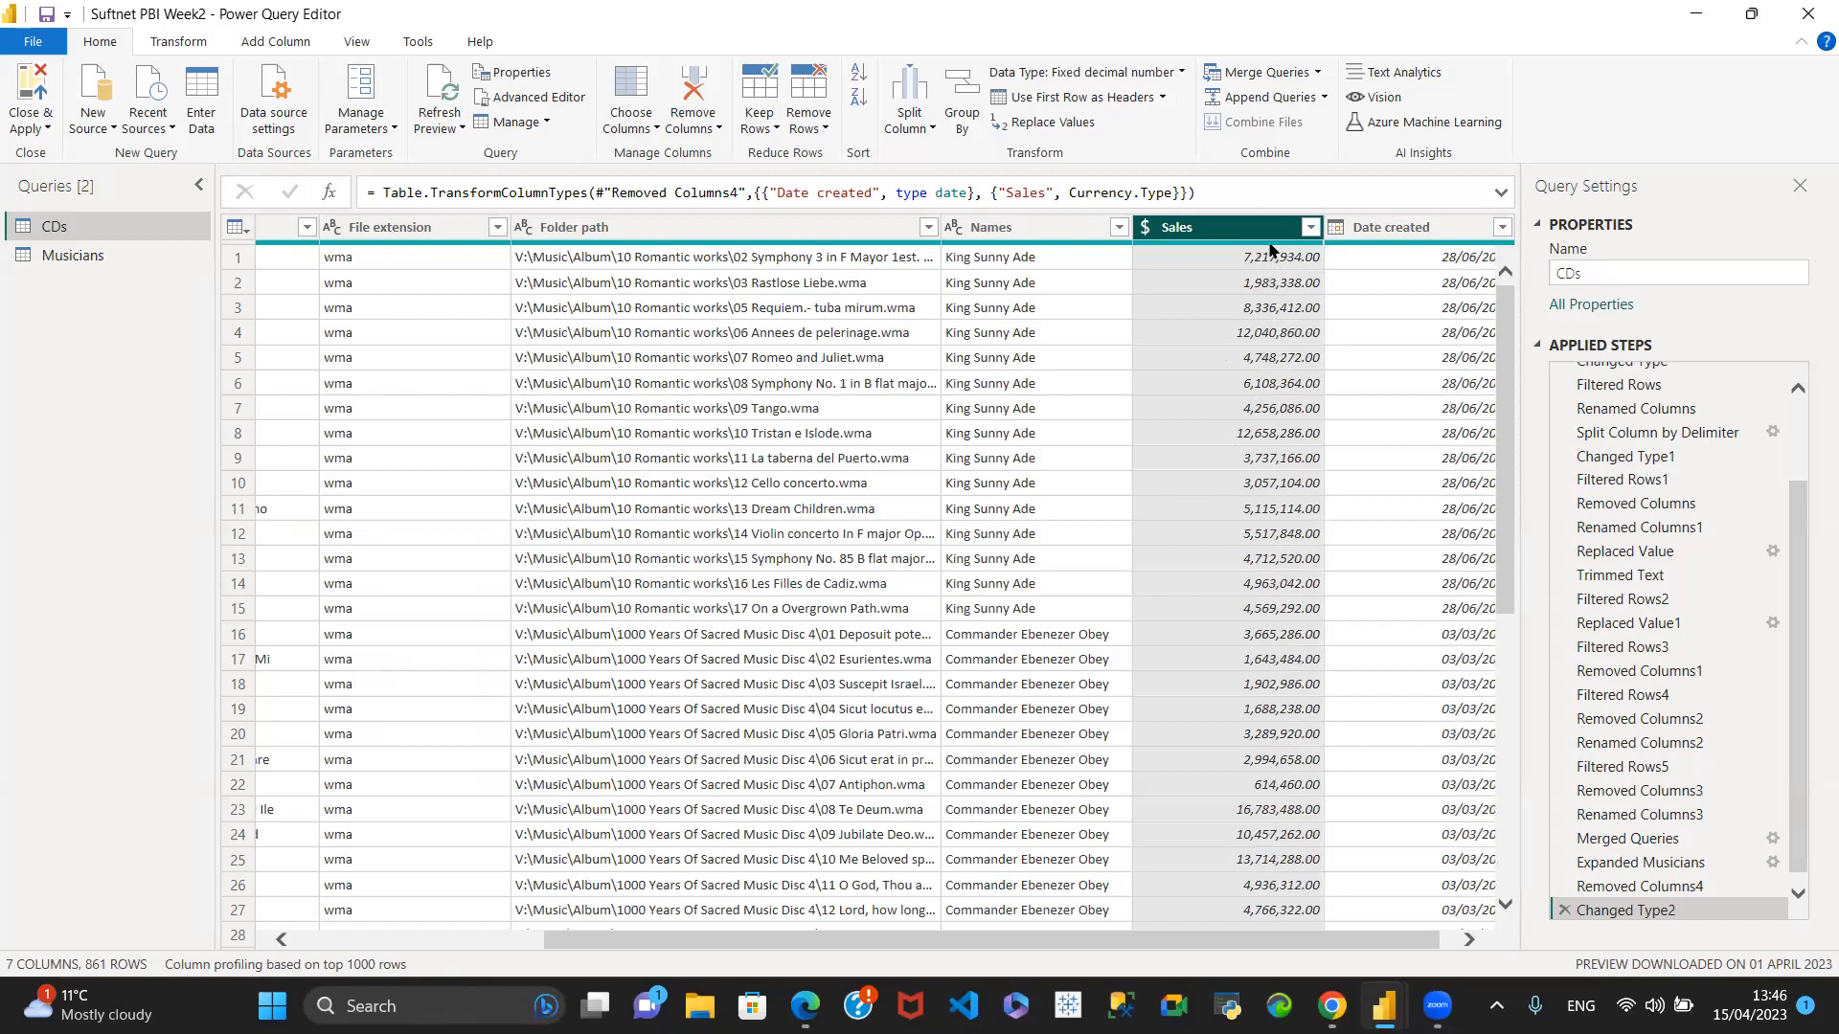
{"action": "mouse_move", "coordinate": [1288, 247]}
- Close and apply the query changes, and inspect the CDs and Musicians tables in the Model view
{"action": "left_click", "coordinate": [40, 128]}
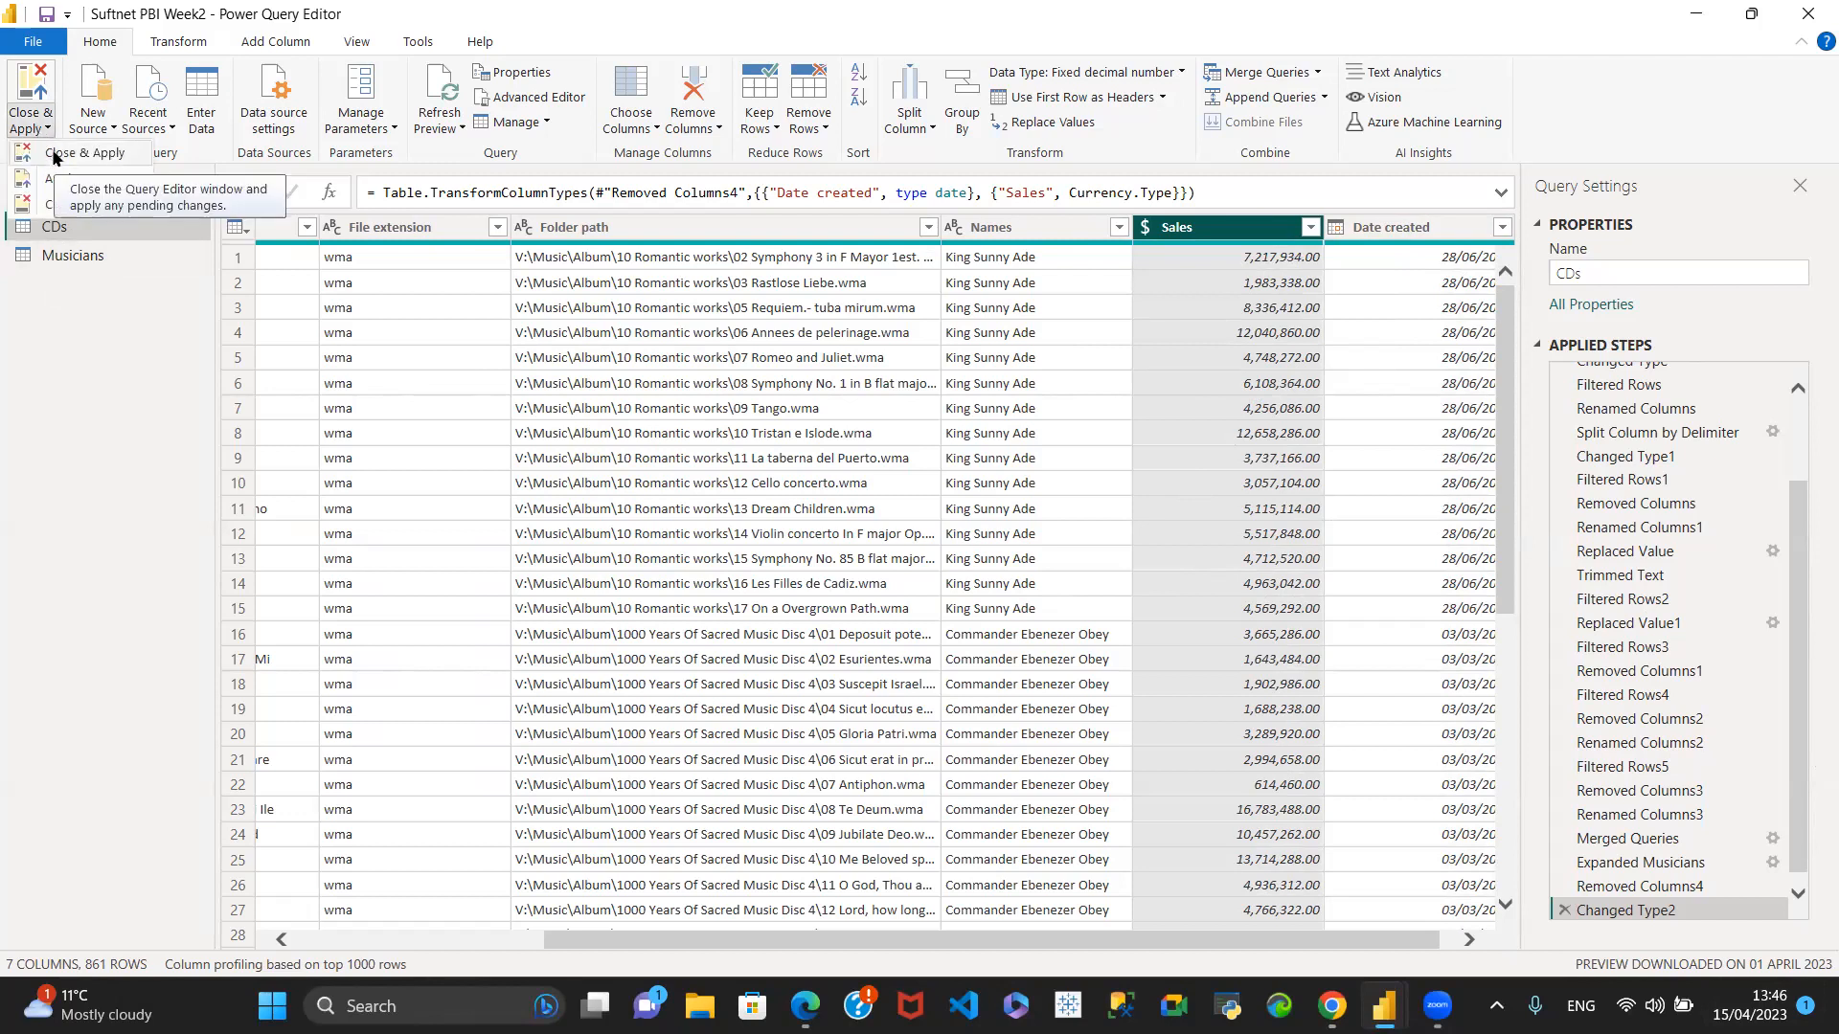
{"action": "left_click", "coordinate": [57, 154]}
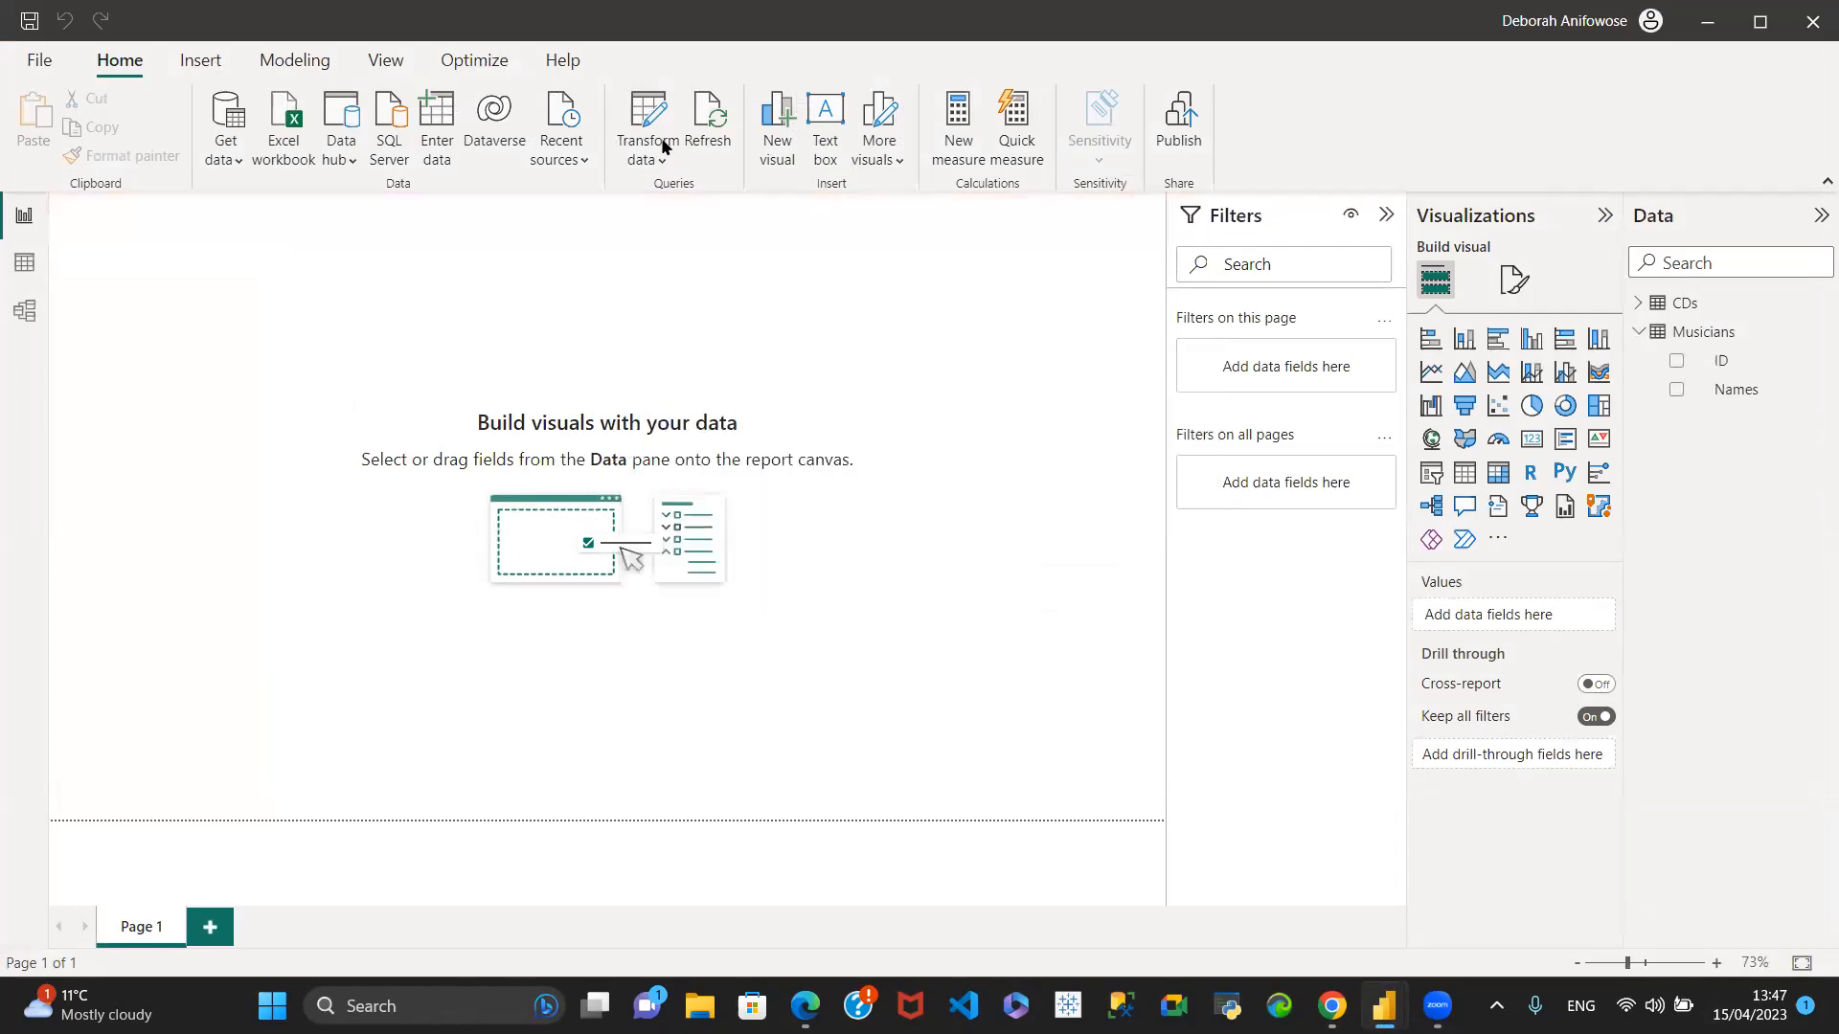
{"action": "left_click", "coordinate": [23, 261]}
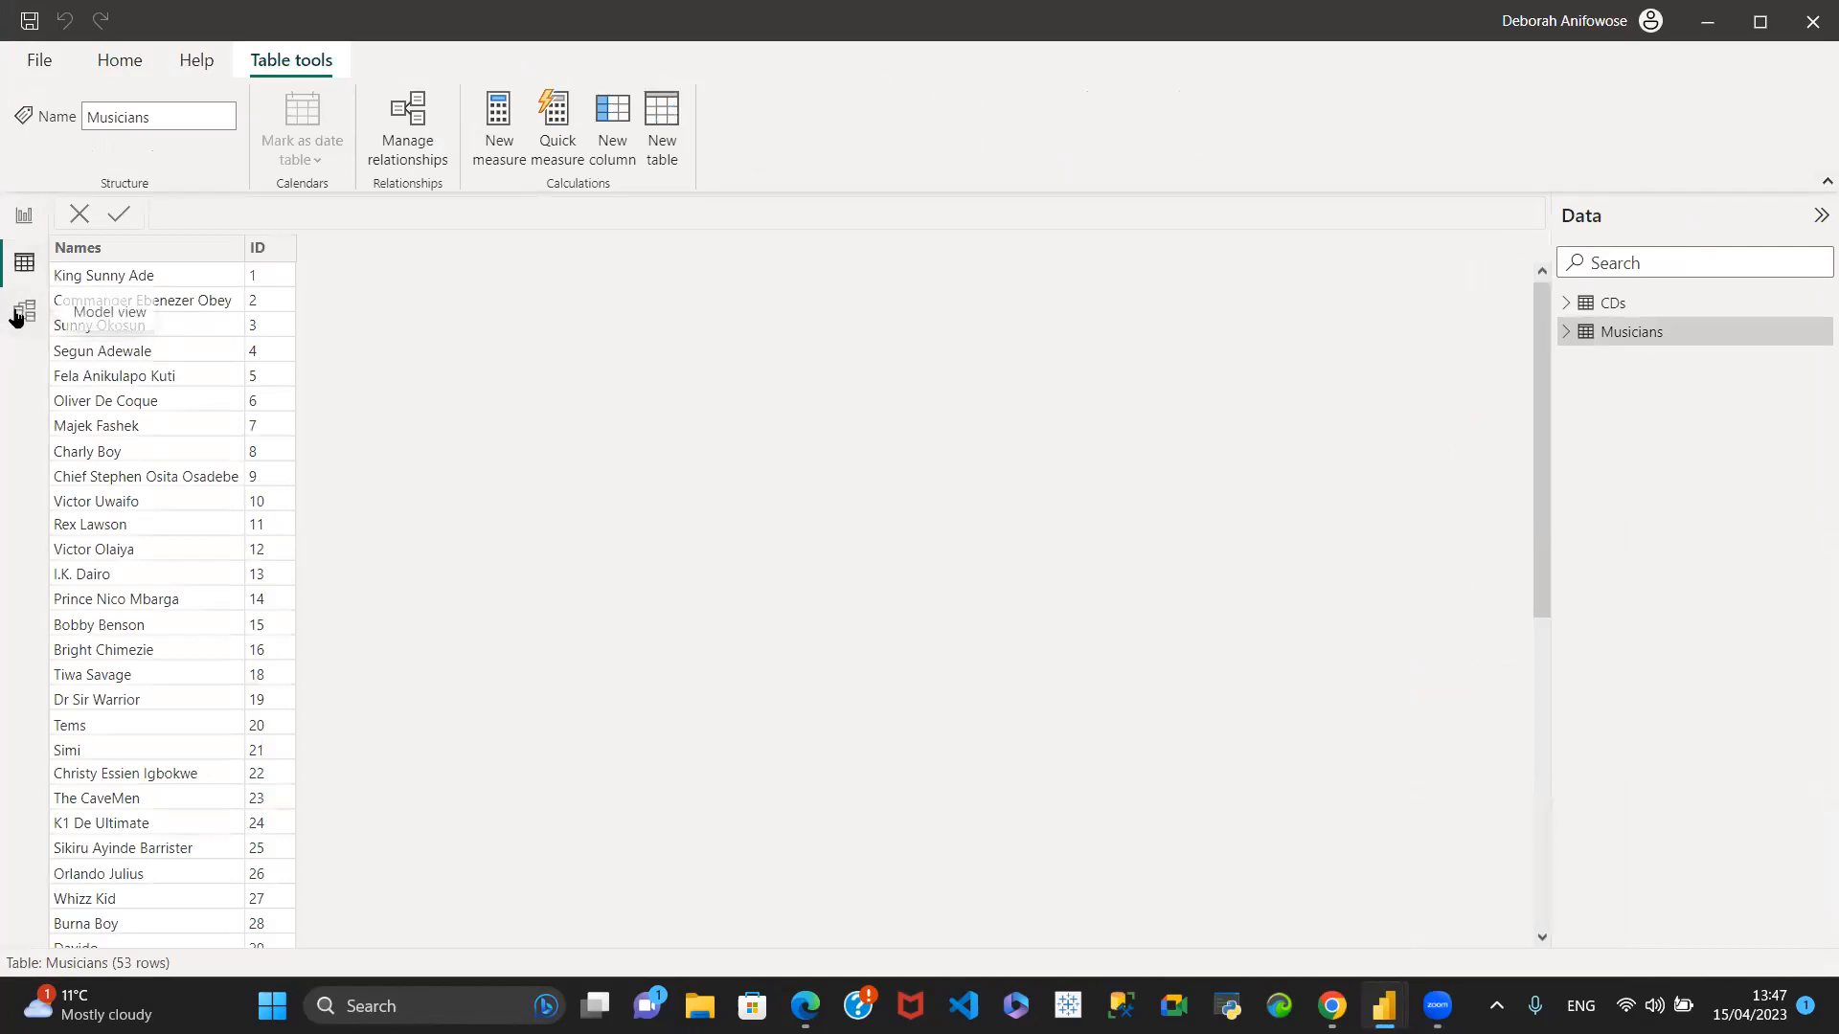
{"action": "left_click", "coordinate": [24, 310]}
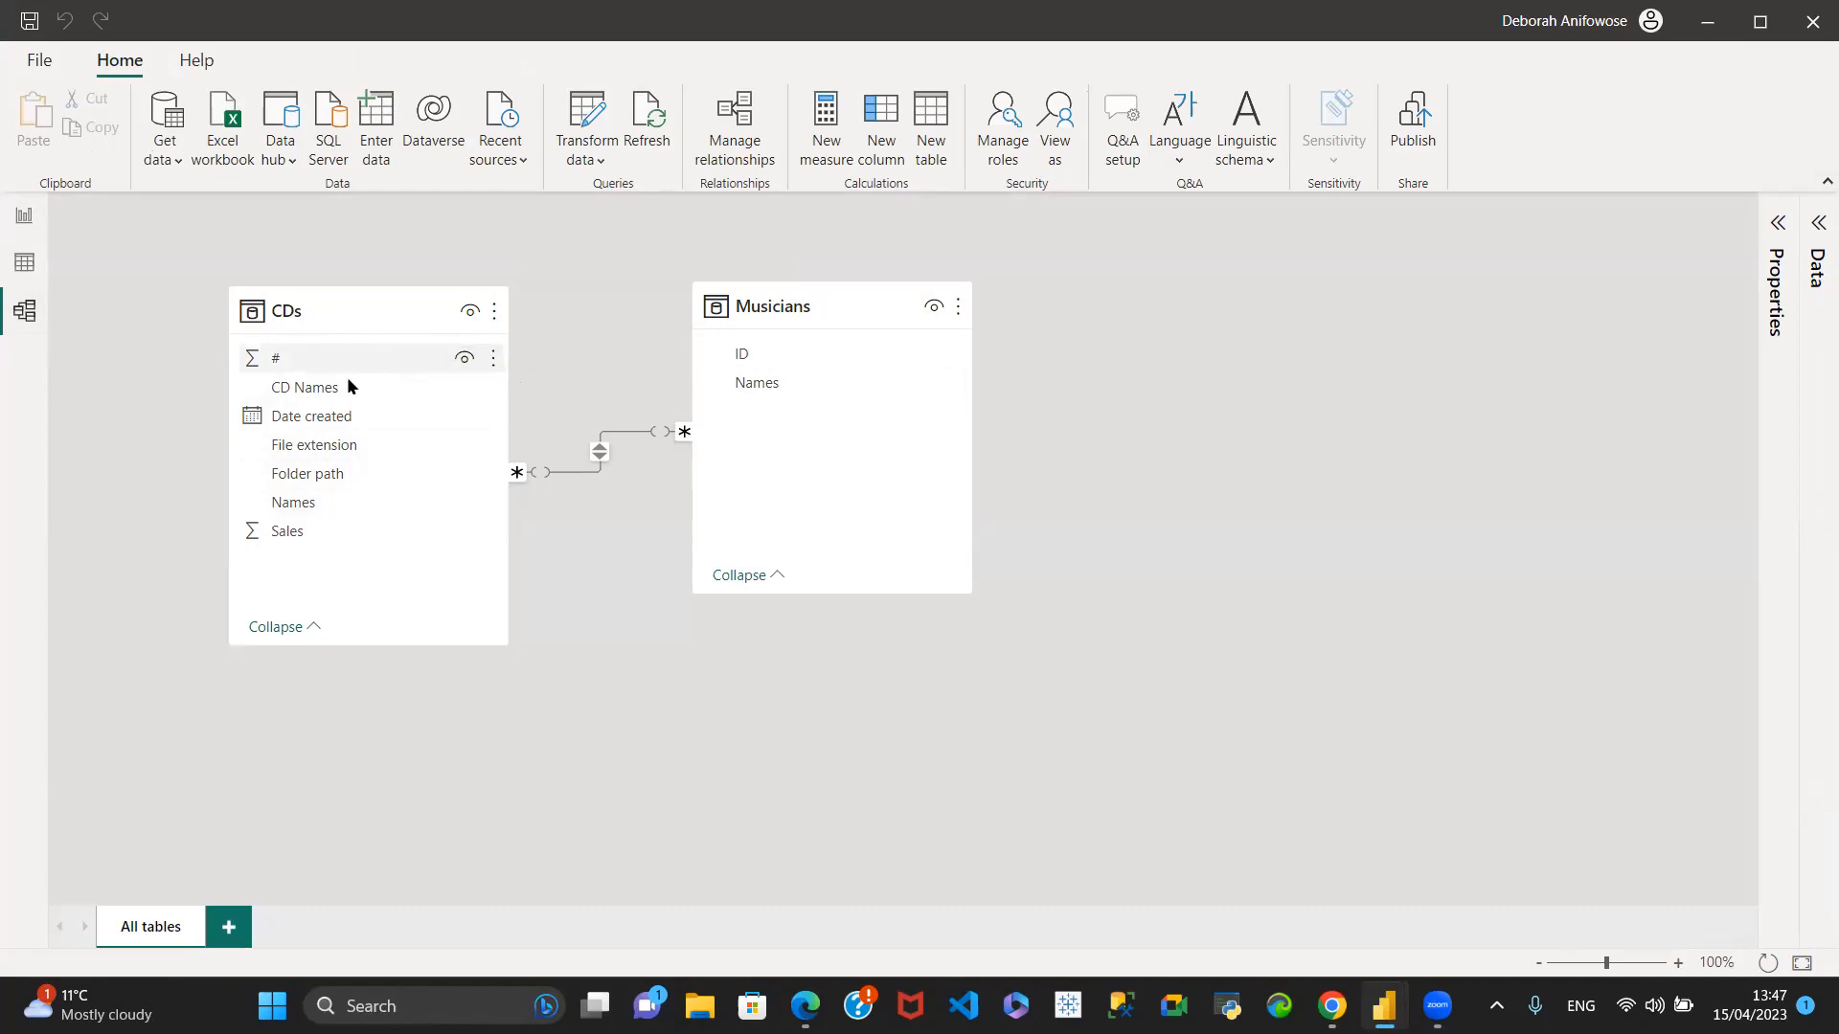
{"action": "left_click", "coordinate": [343, 635]}
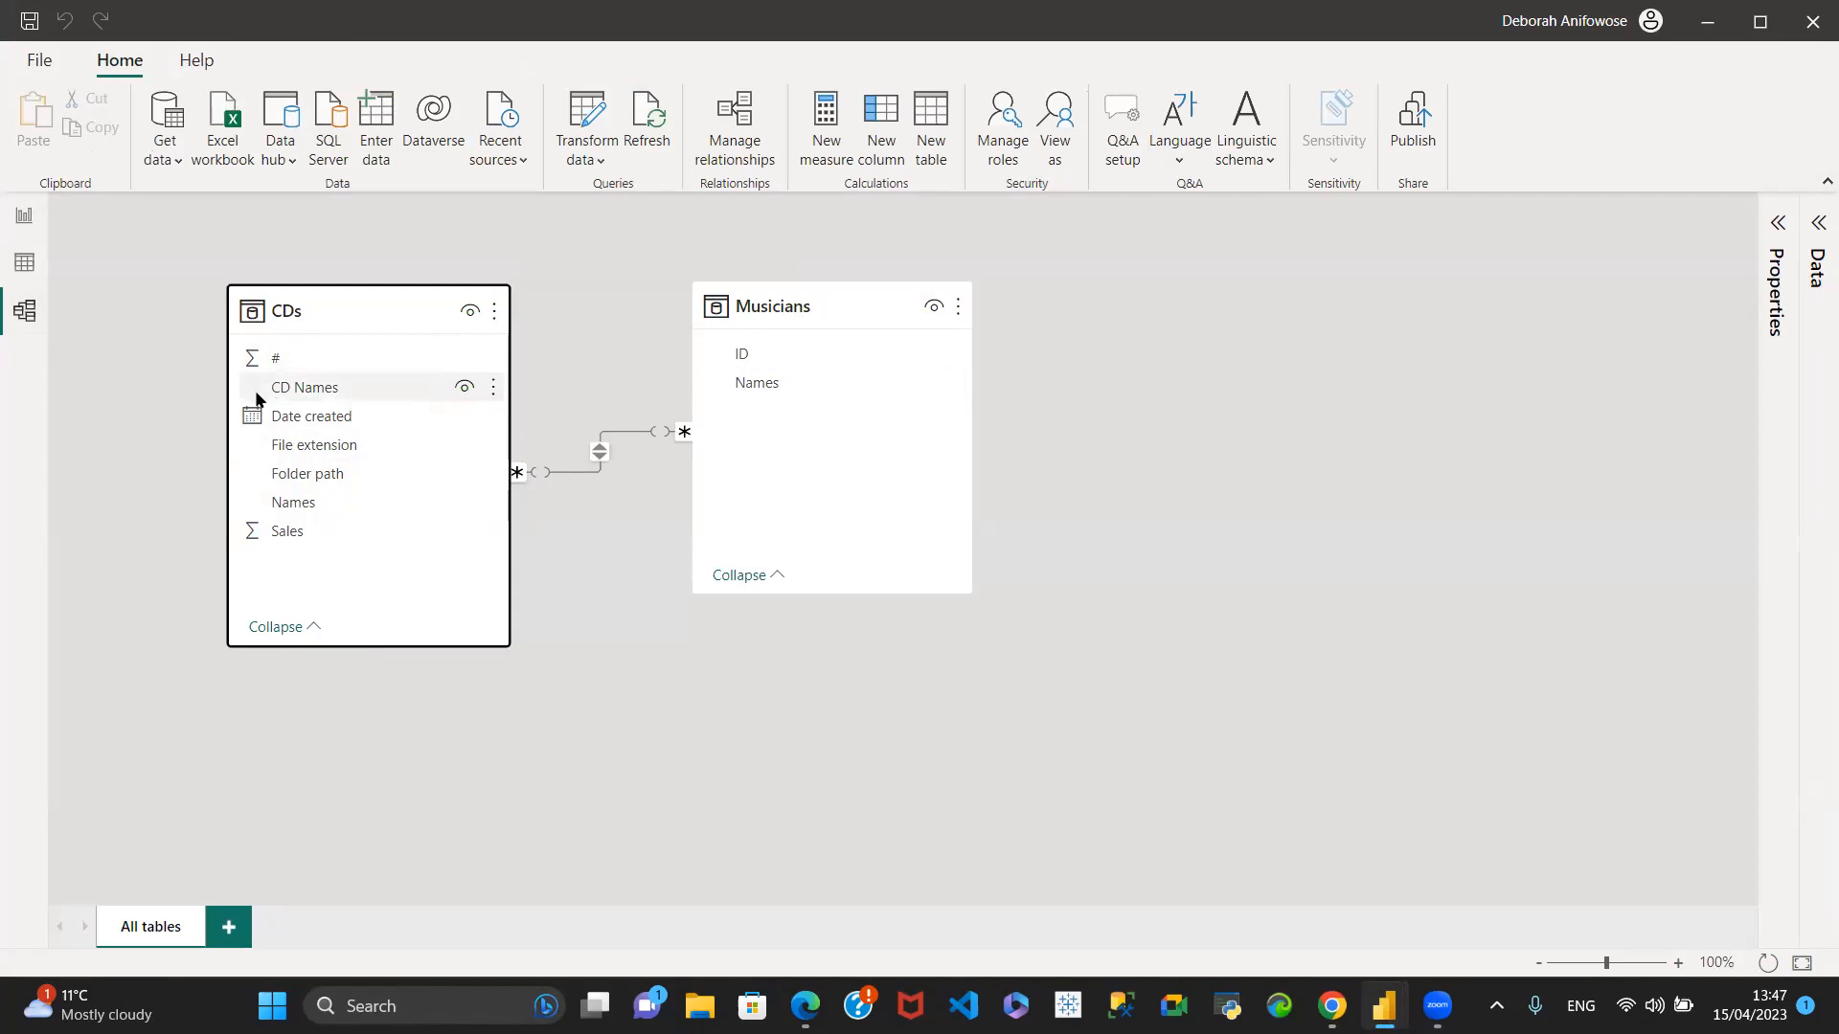
{"action": "mouse_move", "coordinate": [342, 648]}
{"action": "left_mouse_down"}
{"action": "mouse_move", "coordinate": [345, 752]}
{"action": "mouse_move", "coordinate": [348, 648]}
{"action": "left_mouse_up"}
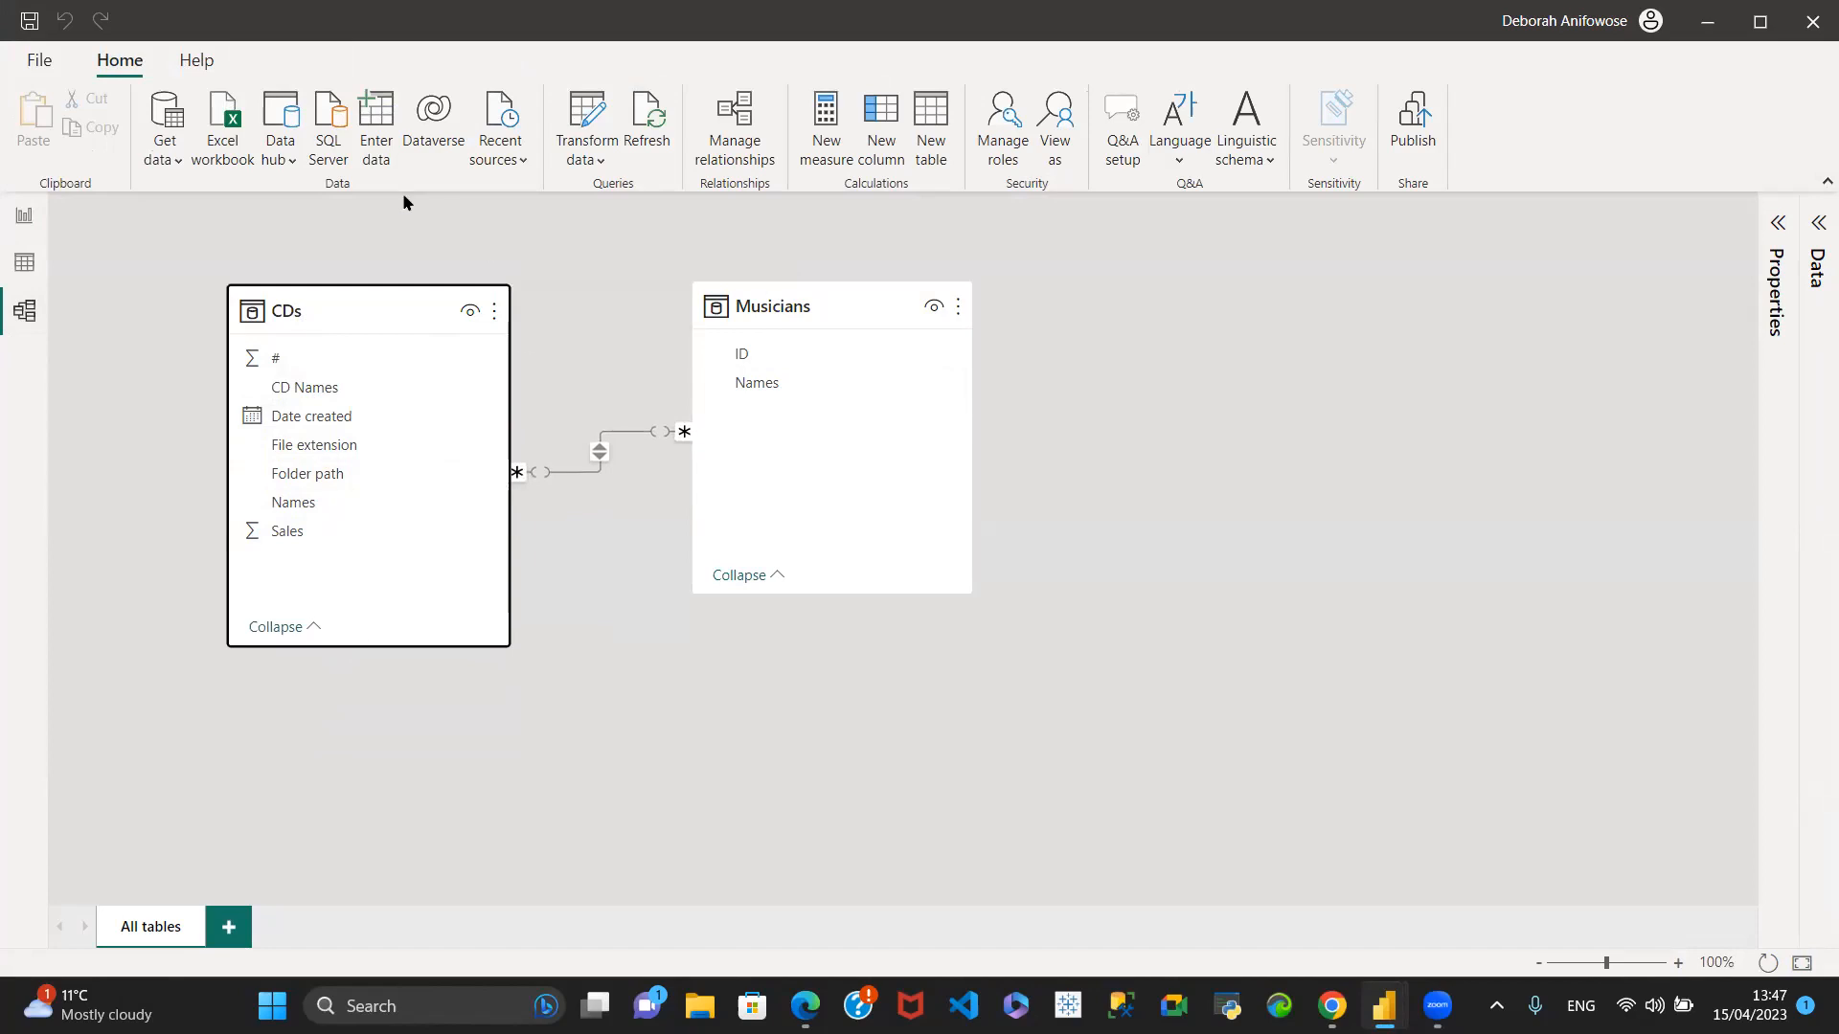
- Reopen the query editor and delete the Changed Type2, Removed Columns4 and Expanded Musicians steps from the CDs query
{"action": "left_click", "coordinate": [594, 163]}
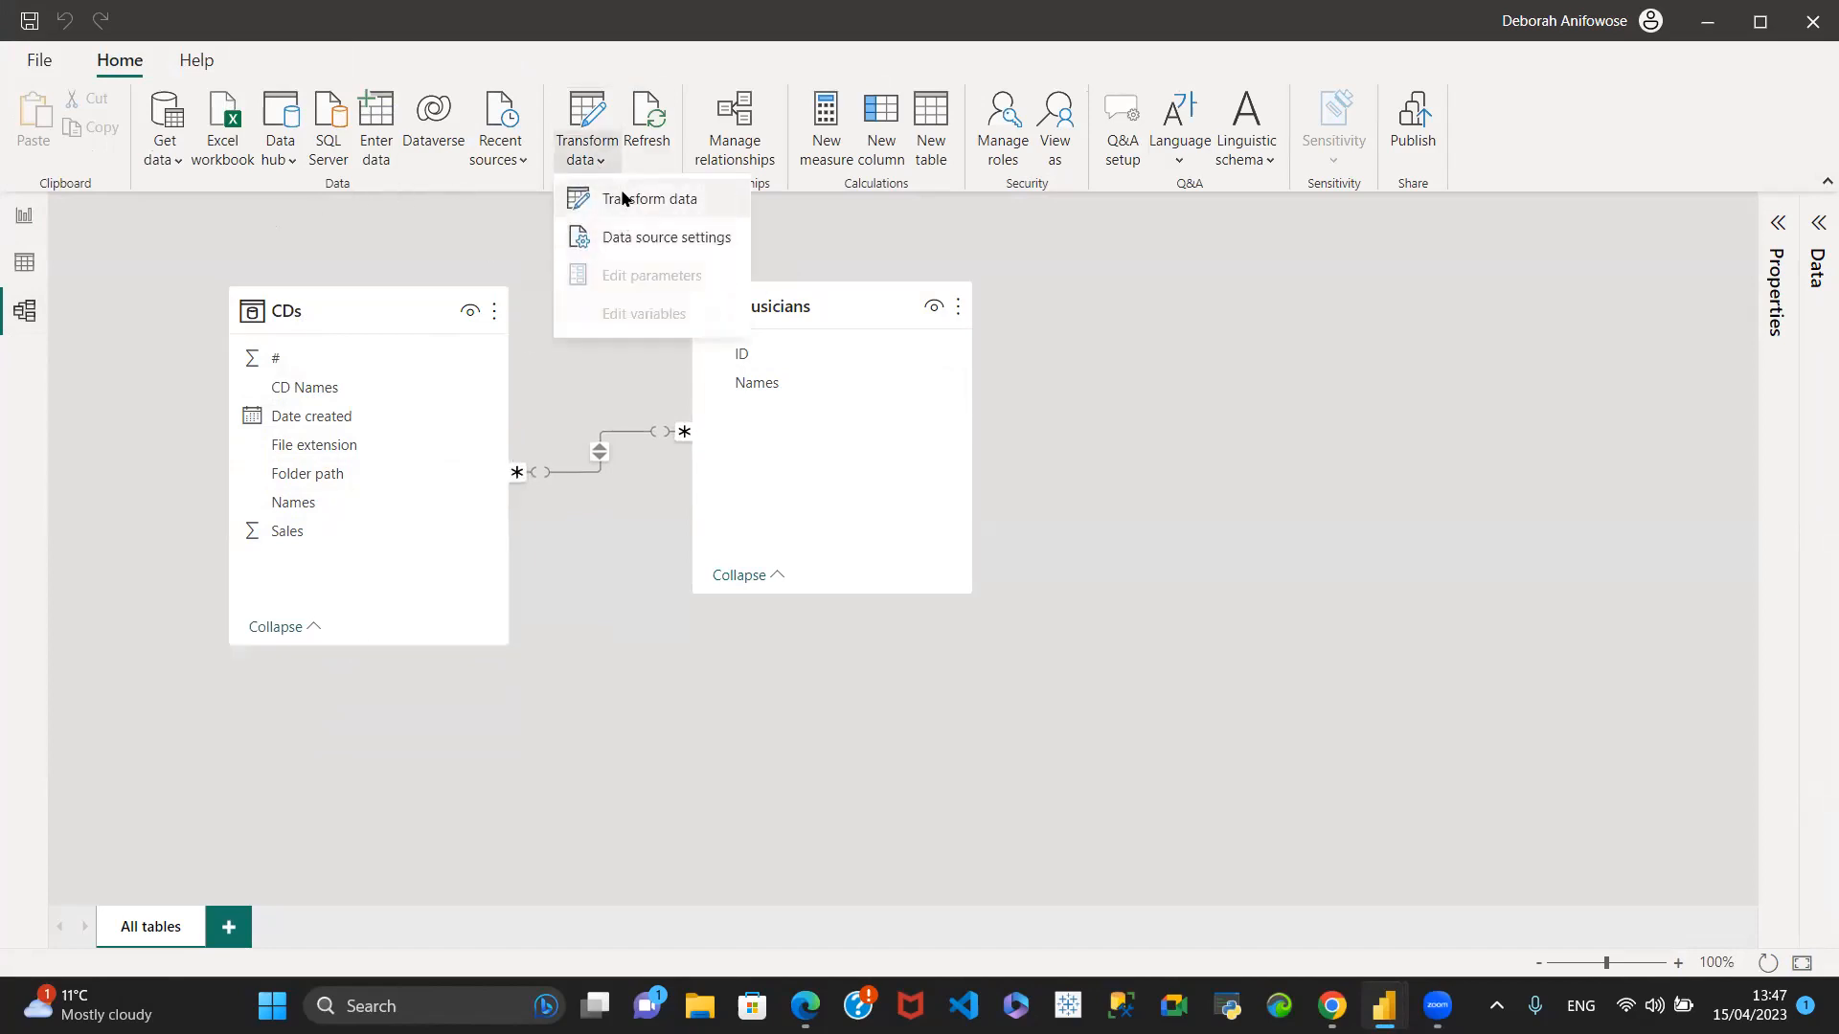
{"action": "left_click", "coordinate": [620, 203]}
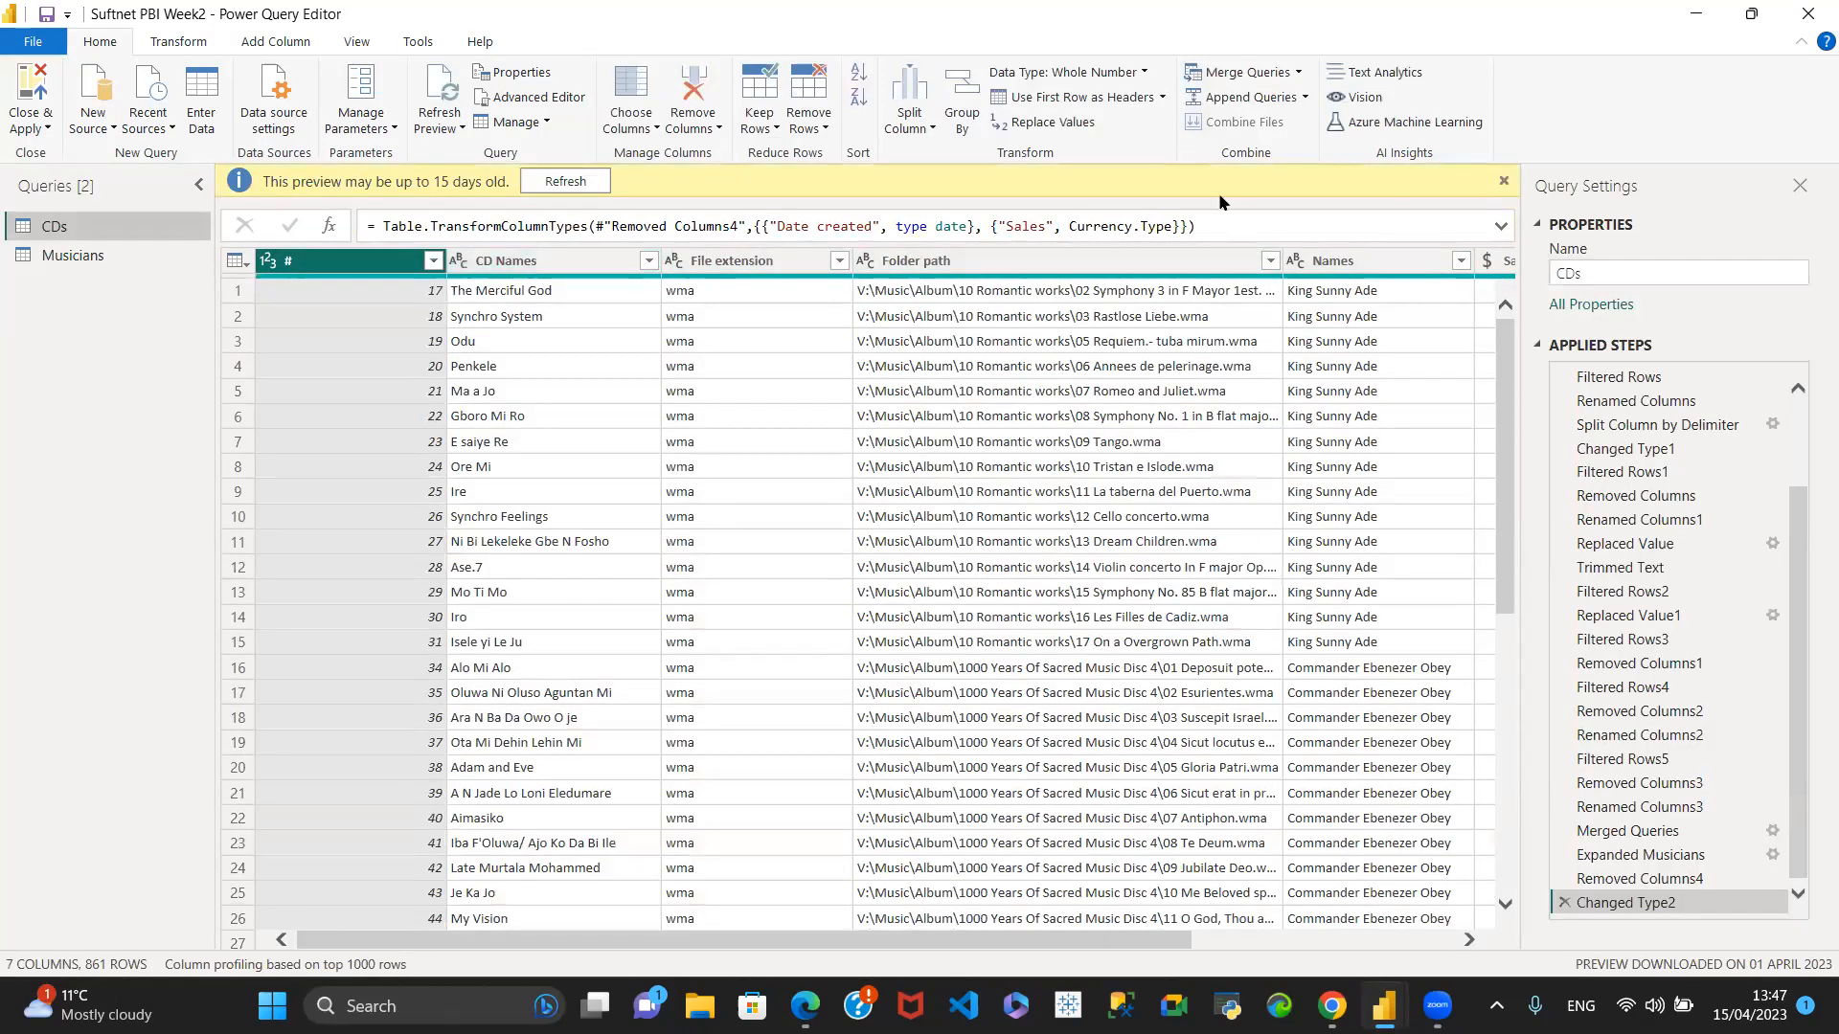
{"action": "left_click", "coordinate": [82, 260]}
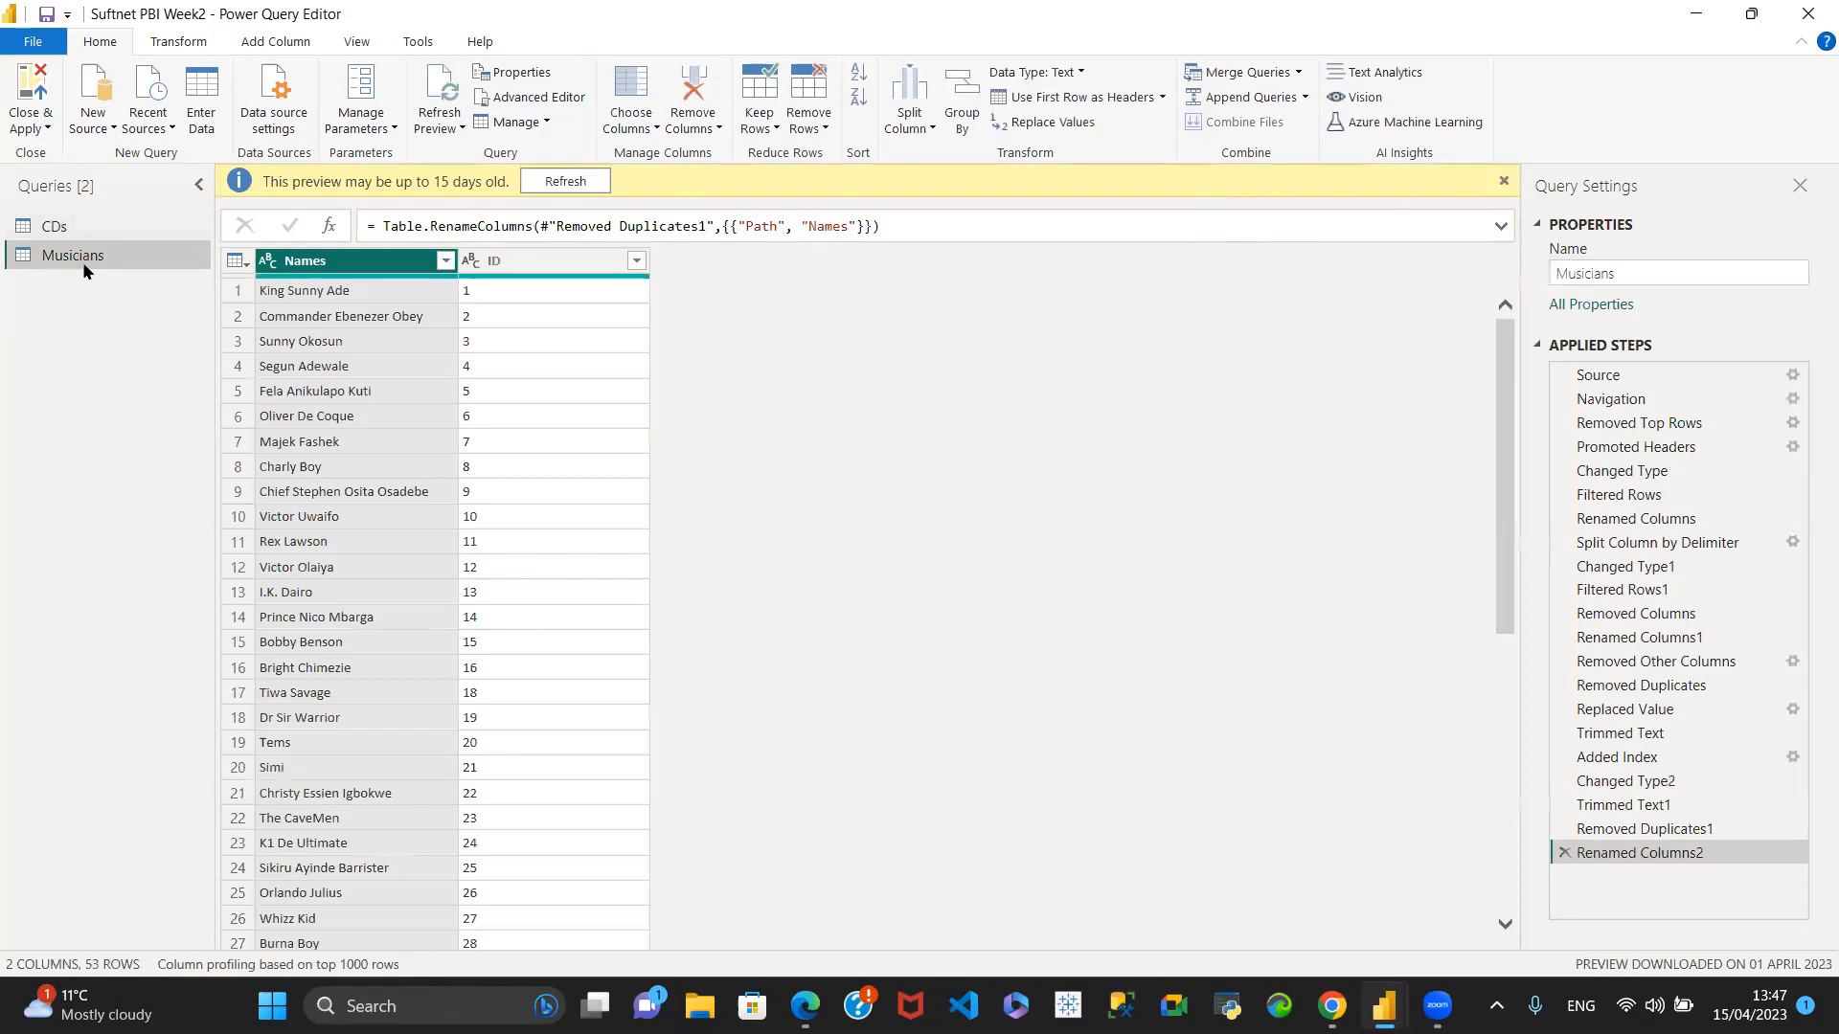
{"action": "left_click", "coordinate": [80, 227]}
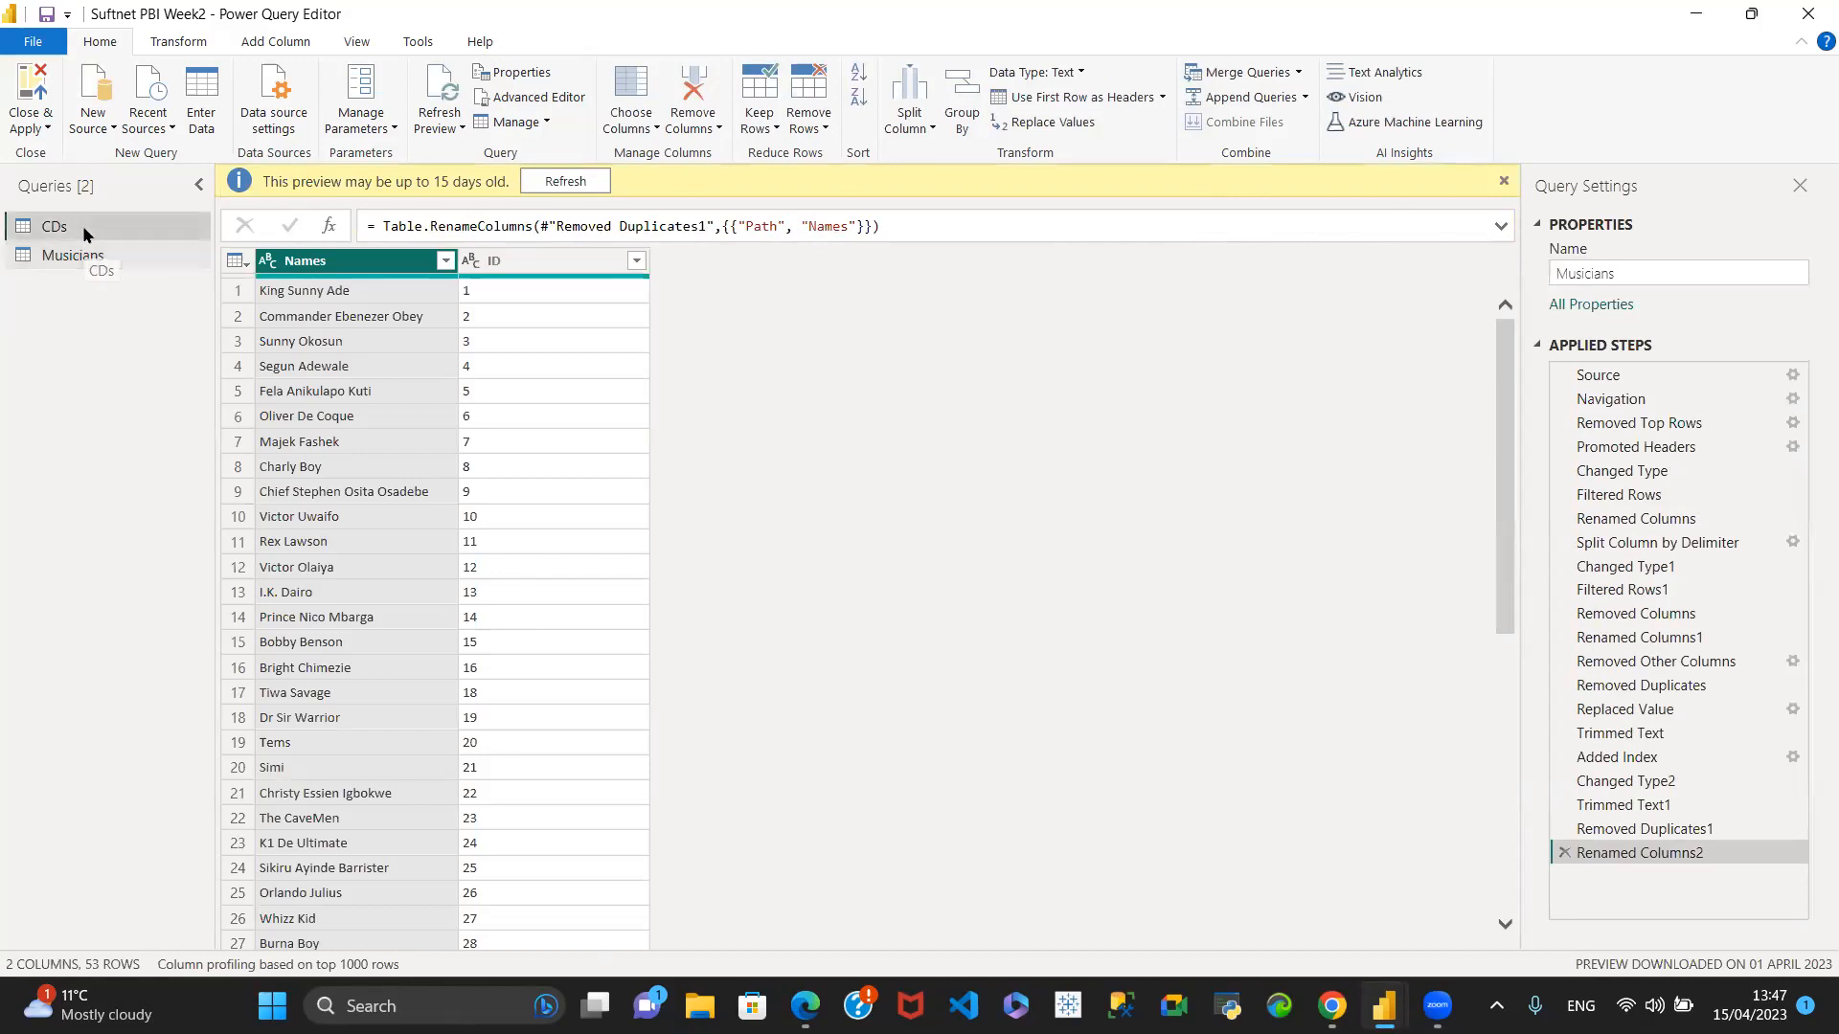
{"action": "left_click_drag", "start_coordinate": [560, 937], "coordinate": [825, 936]}
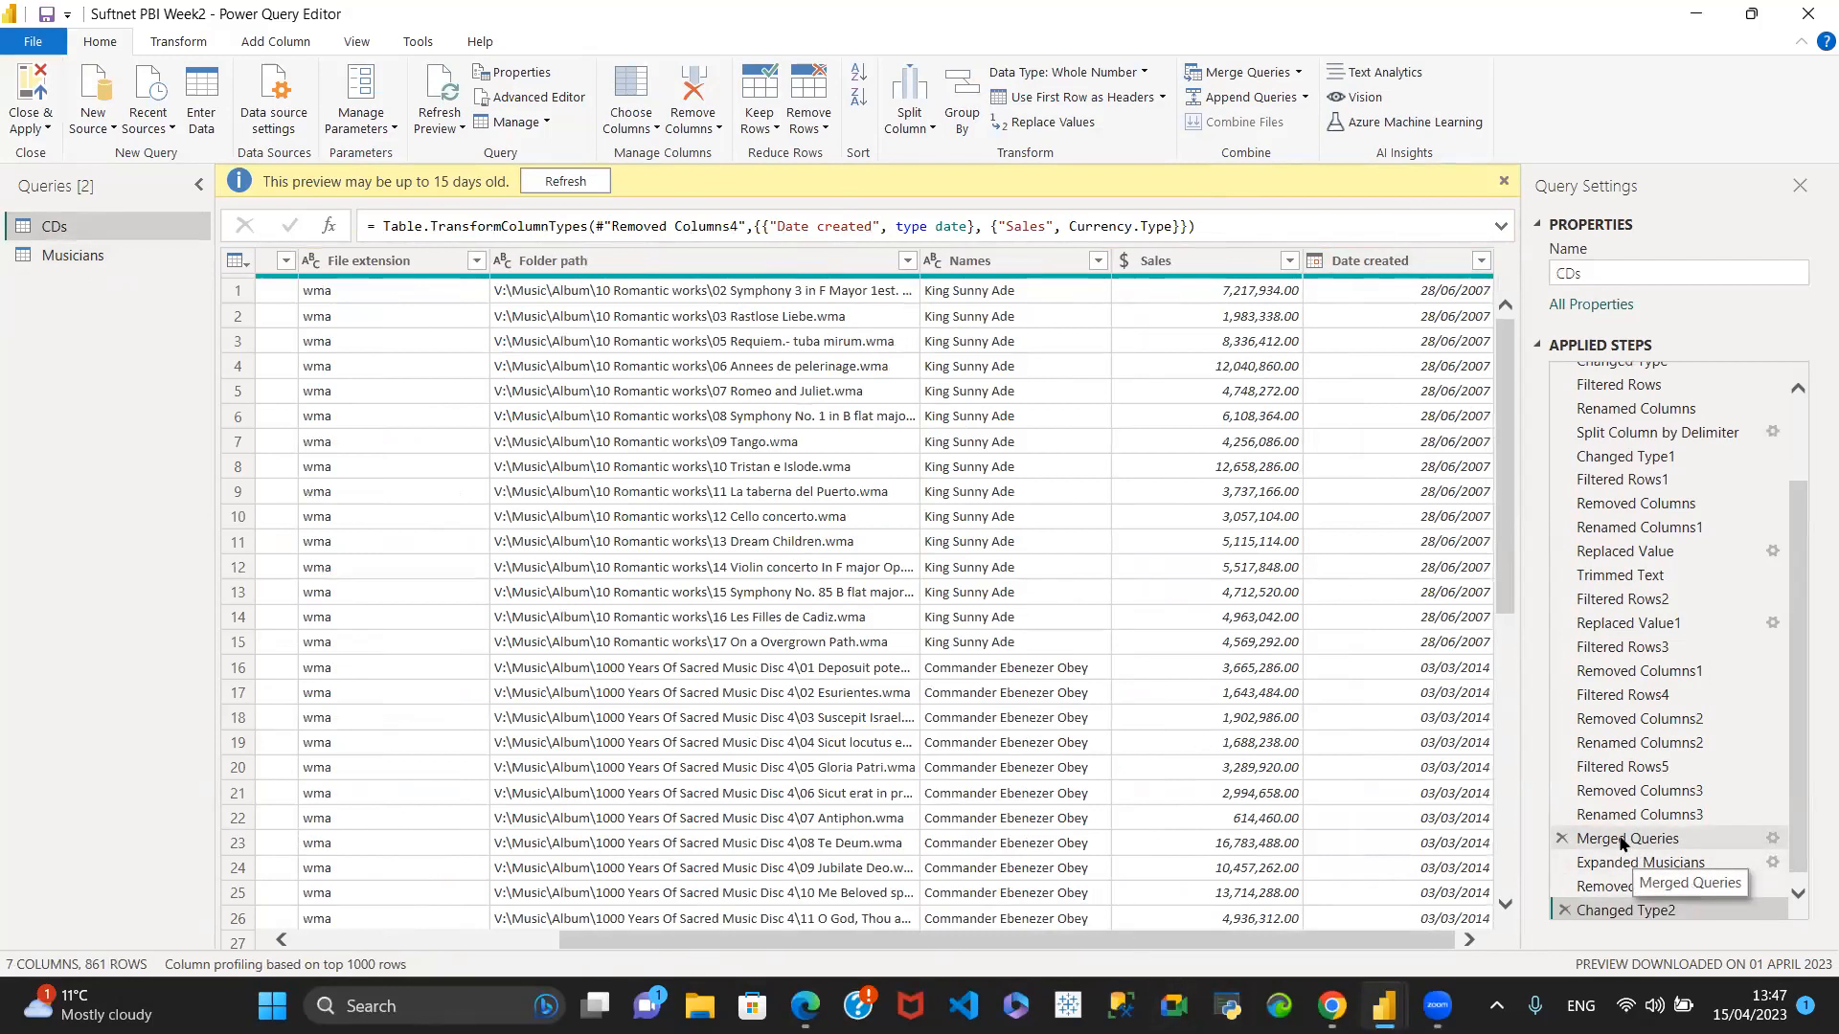
{"action": "left_click", "coordinate": [1562, 911]}
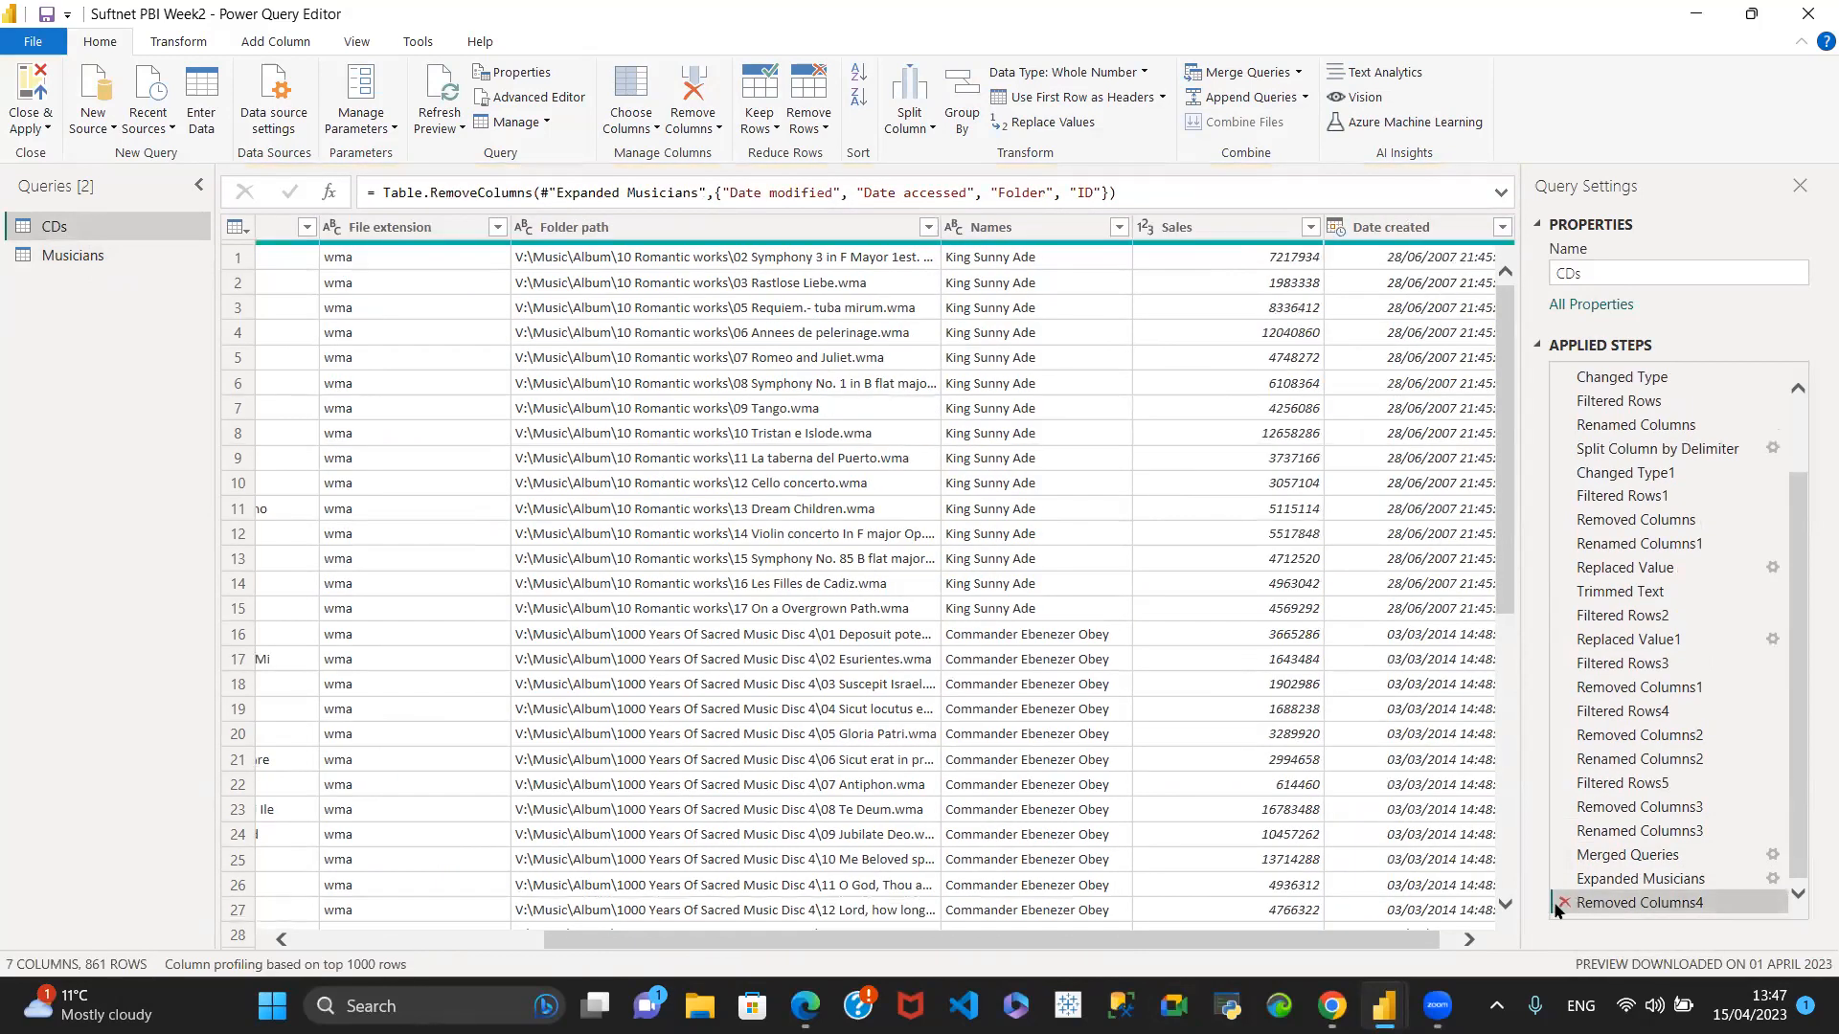
{"action": "left_click", "coordinate": [1564, 904]}
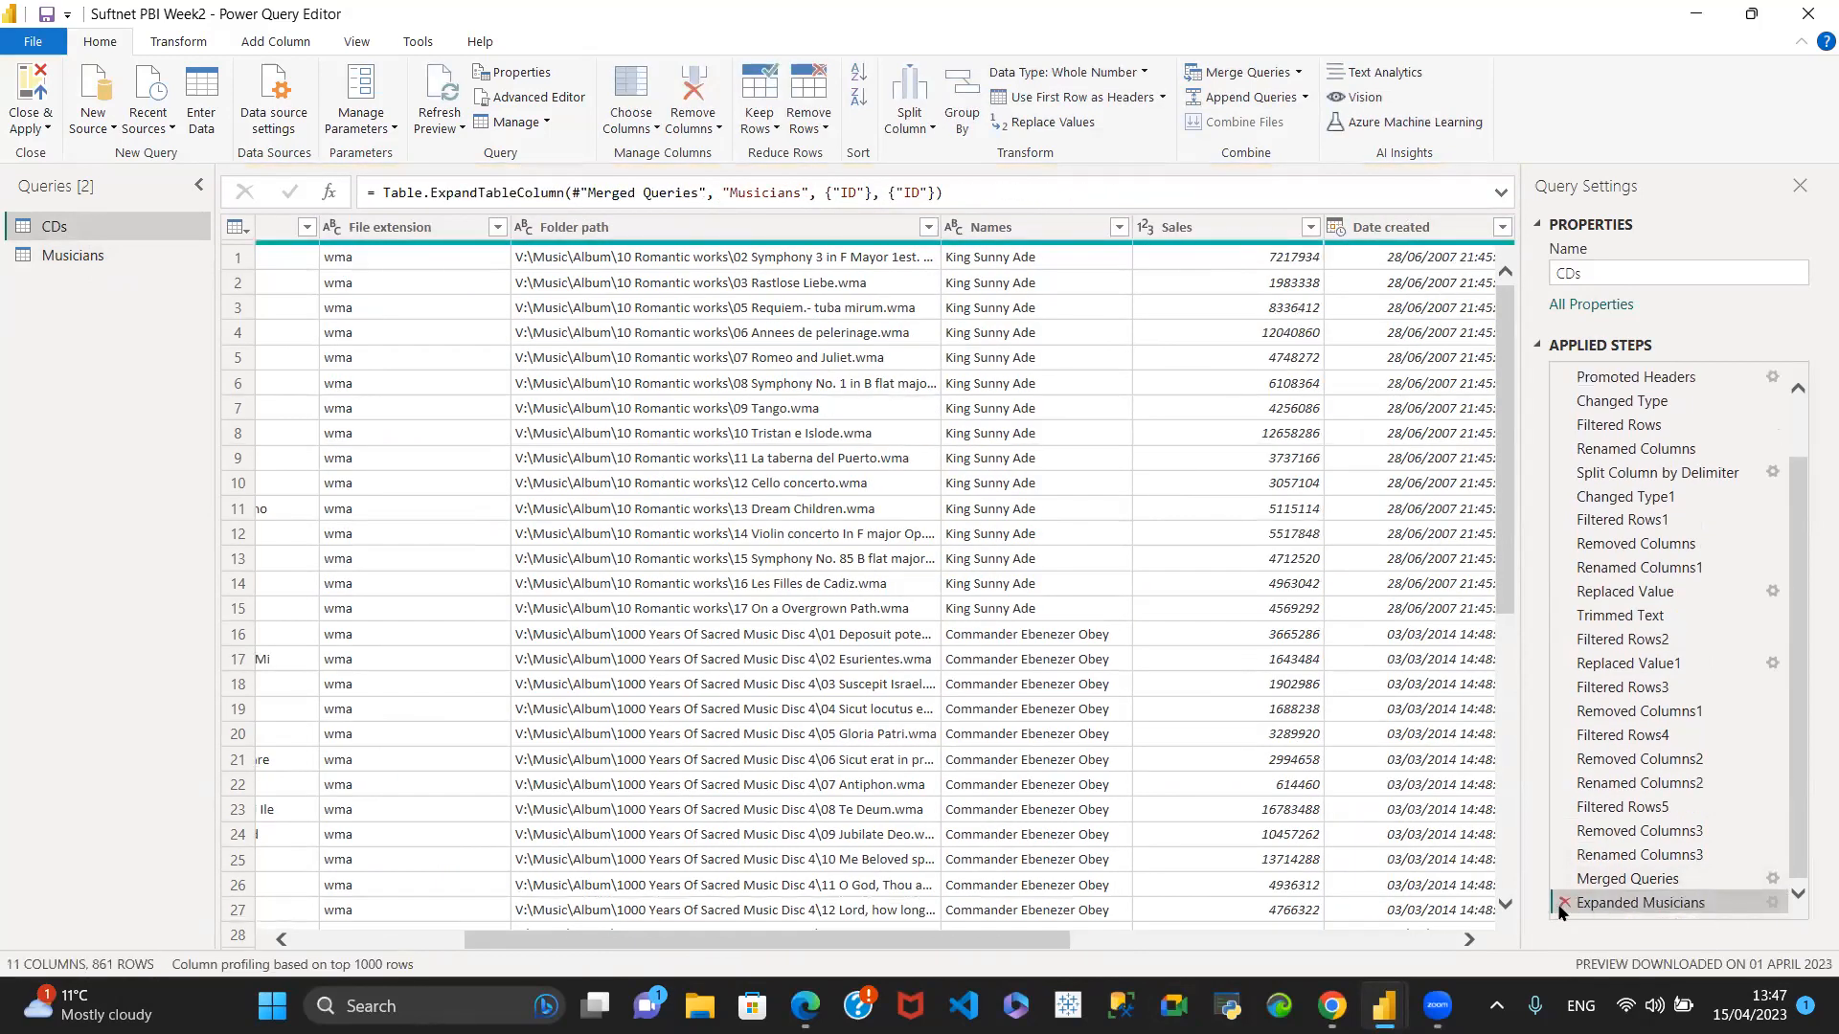
{"action": "left_click", "coordinate": [1562, 904]}
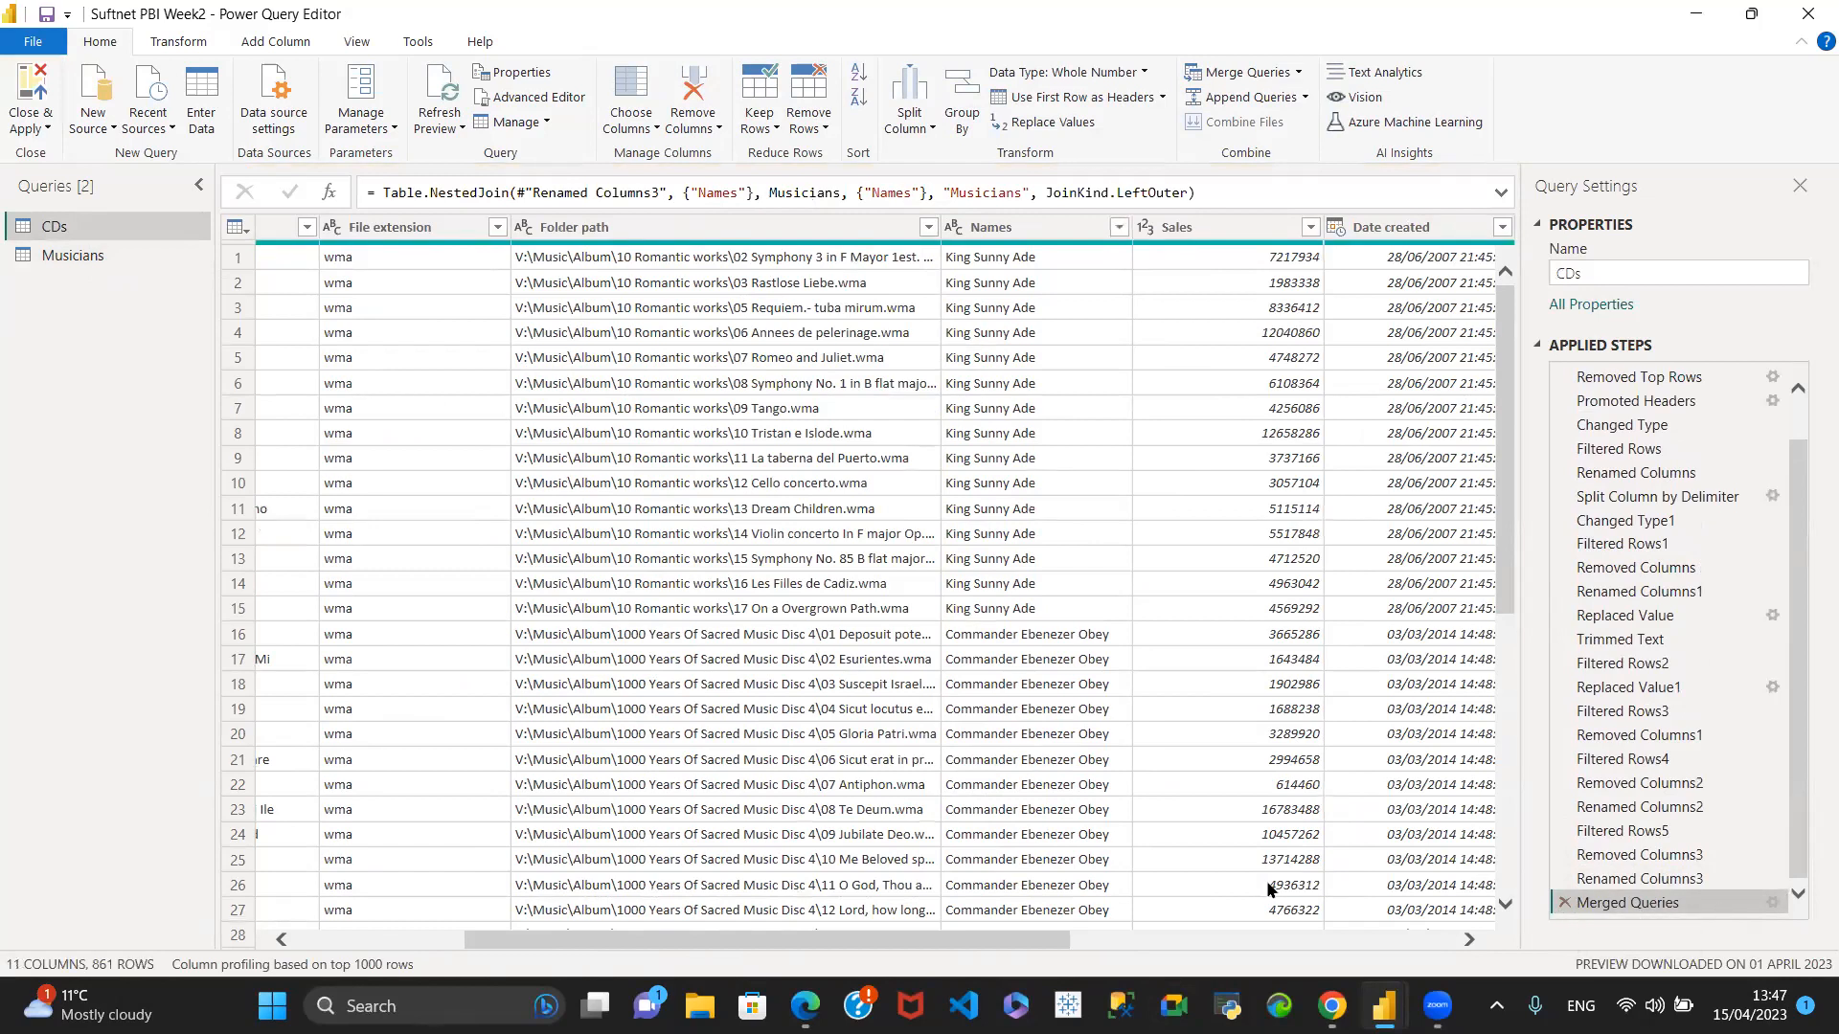
- Expand the merged Musicians column in CDs to only ID, without using the original column name as prefix
{"action": "left_click_drag", "start_coordinate": [990, 935], "coordinate": [1468, 924]}
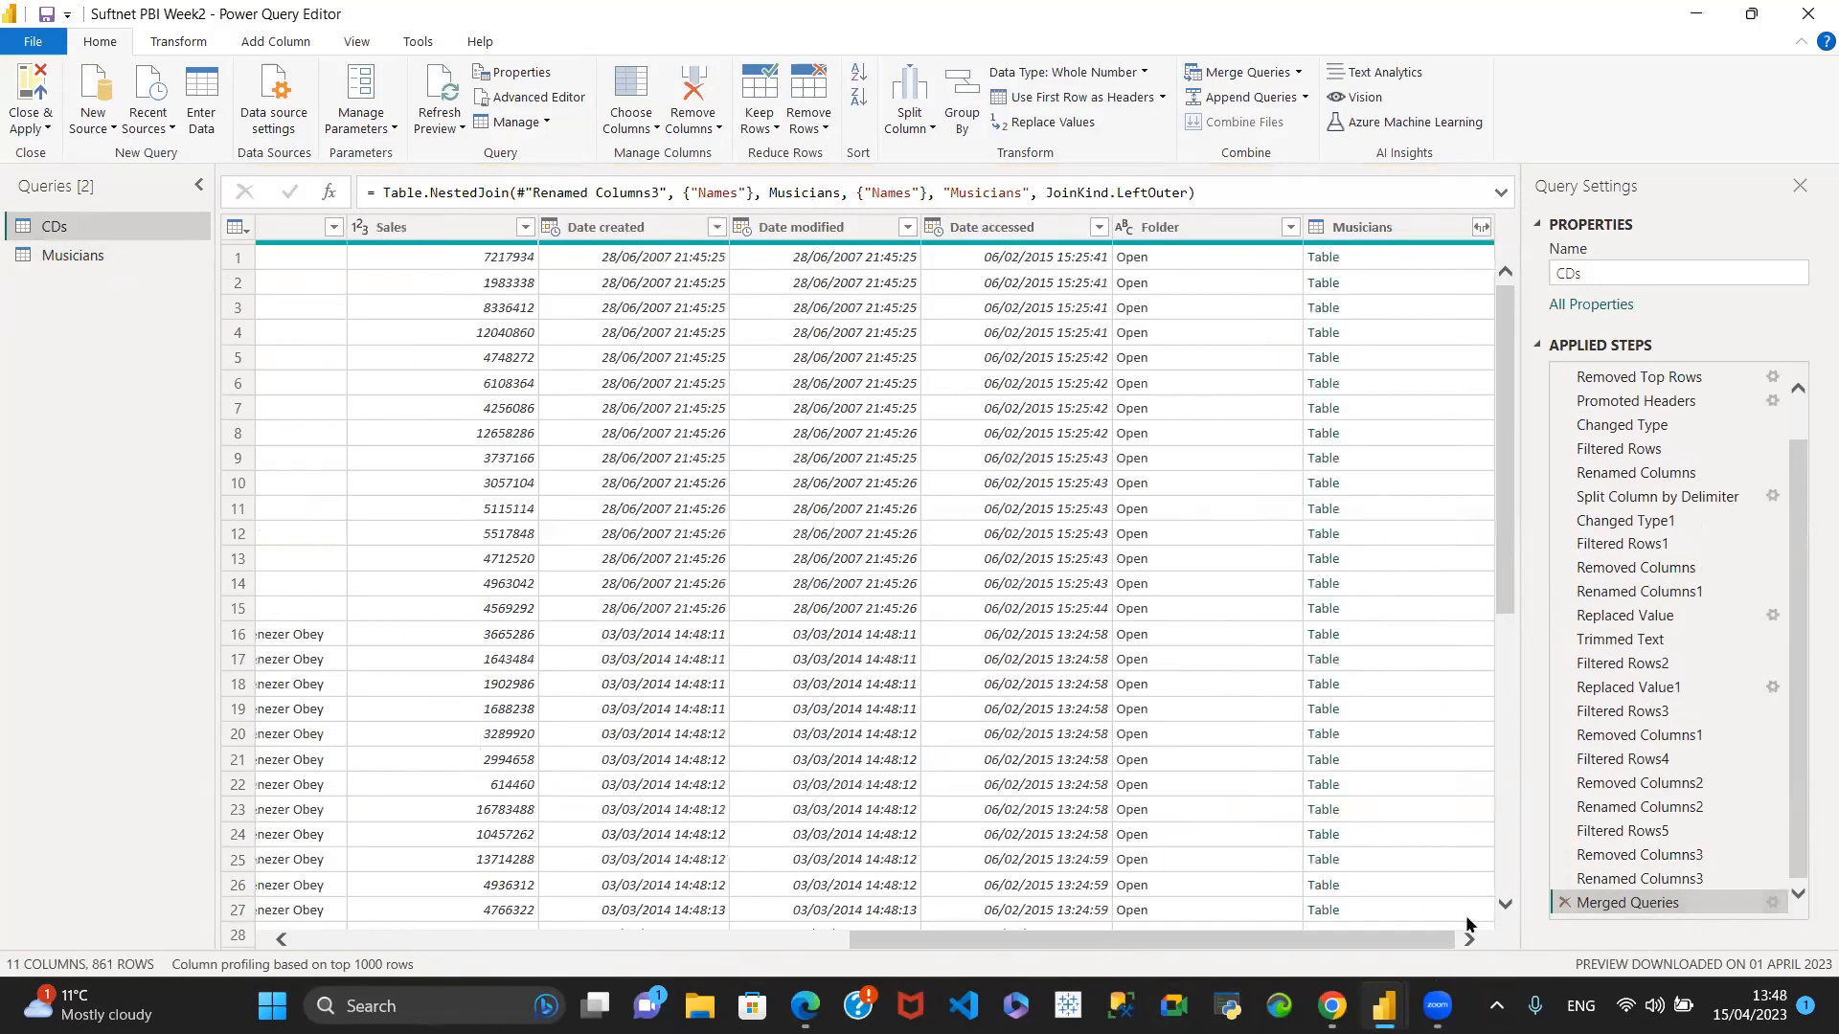
{"action": "left_click", "coordinate": [1481, 227]}
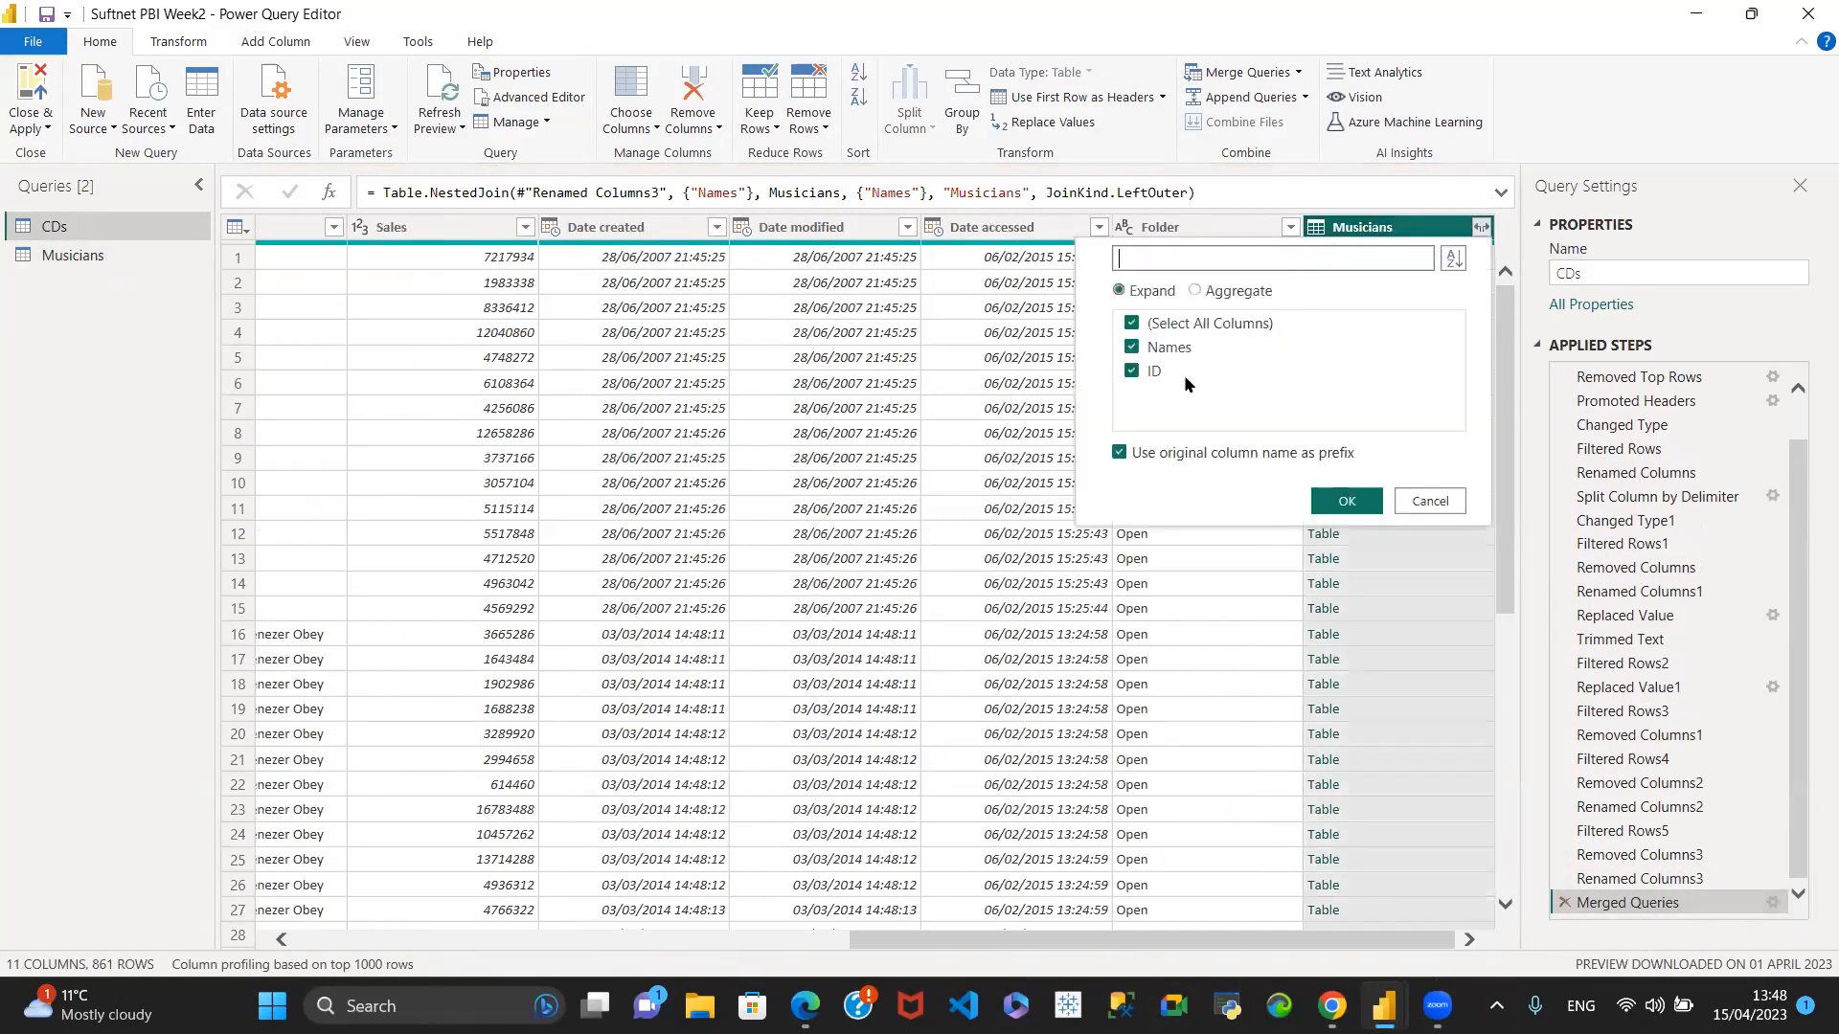
{"action": "left_click", "coordinate": [1132, 324]}
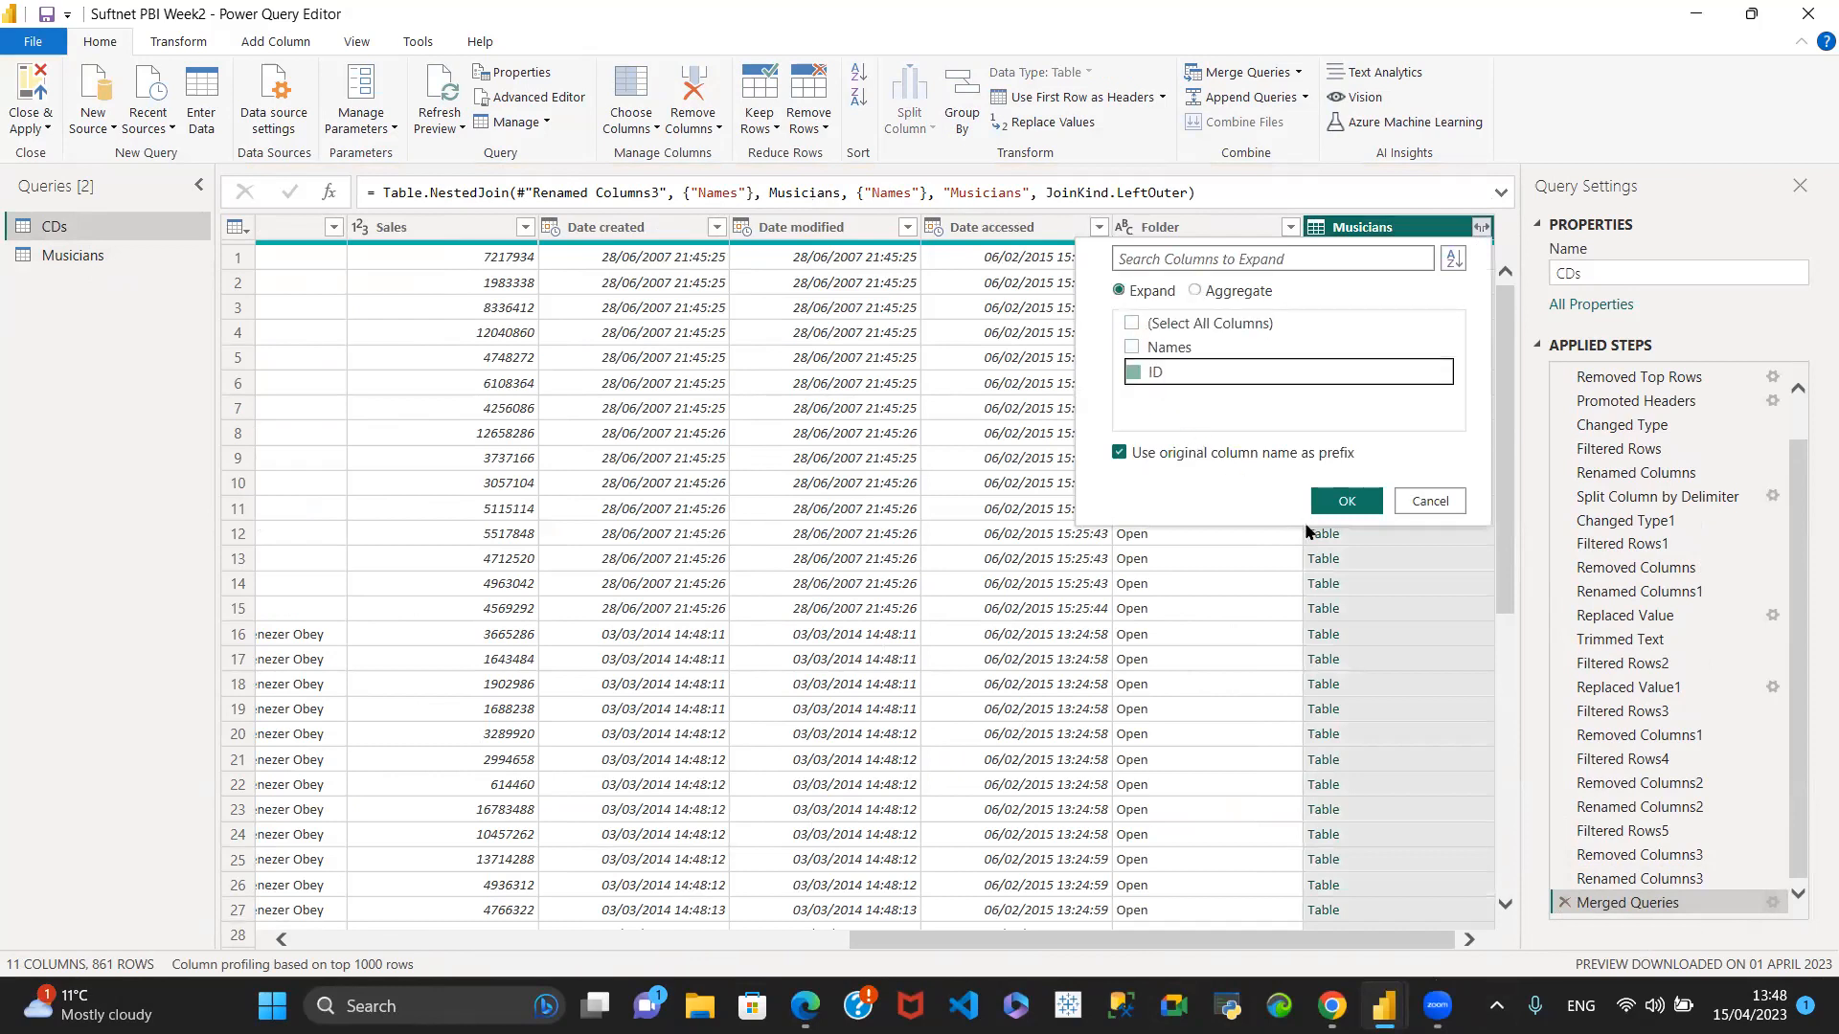
{"action": "left_click", "coordinate": [1132, 374]}
{"action": "left_click", "coordinate": [1119, 454]}
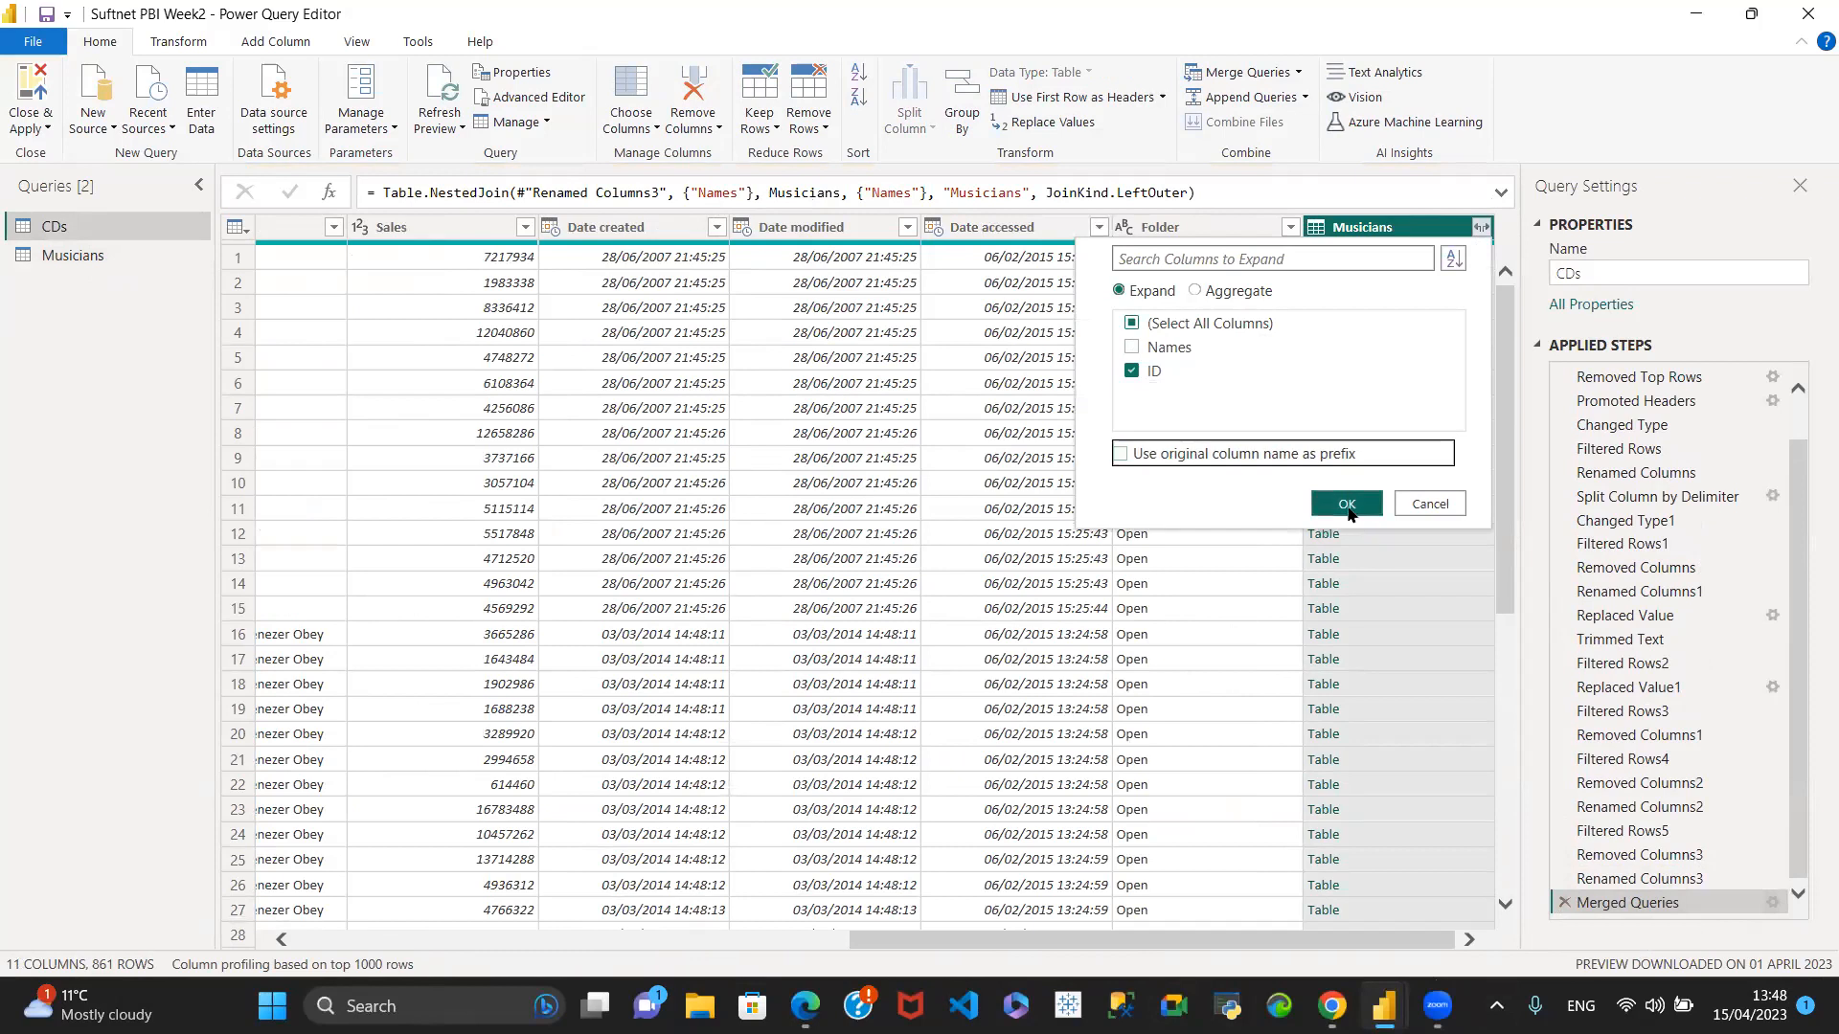
{"action": "left_click", "coordinate": [1347, 504]}
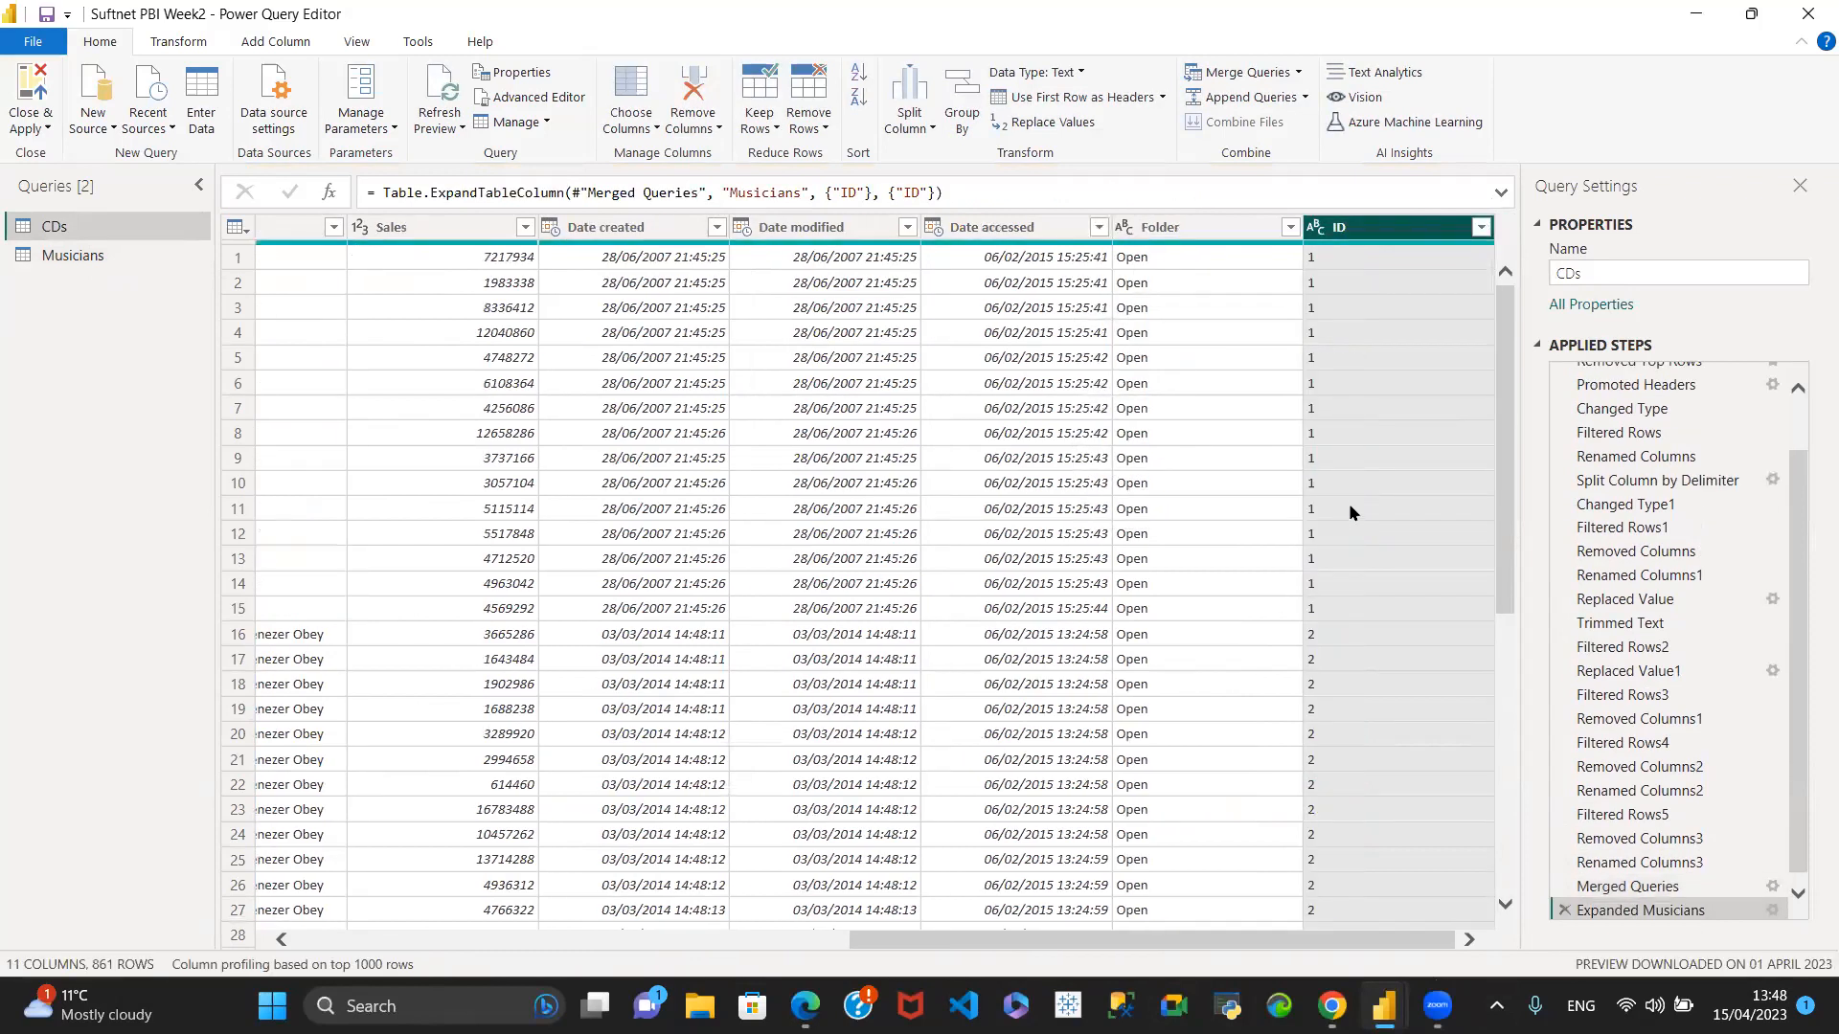
- Remove the Date modified, Date accessed and Folder columns from CDs, keeping the ID column
{"action": "mouse_move", "coordinate": [1200, 938]}
{"action": "left_mouse_down"}
{"action": "mouse_move", "coordinate": [1070, 943]}
{"action": "mouse_move", "coordinate": [1067, 962]}
{"action": "mouse_move", "coordinate": [1211, 954]}
{"action": "left_mouse_up"}
{"action": "left_click", "coordinate": [1184, 233]}
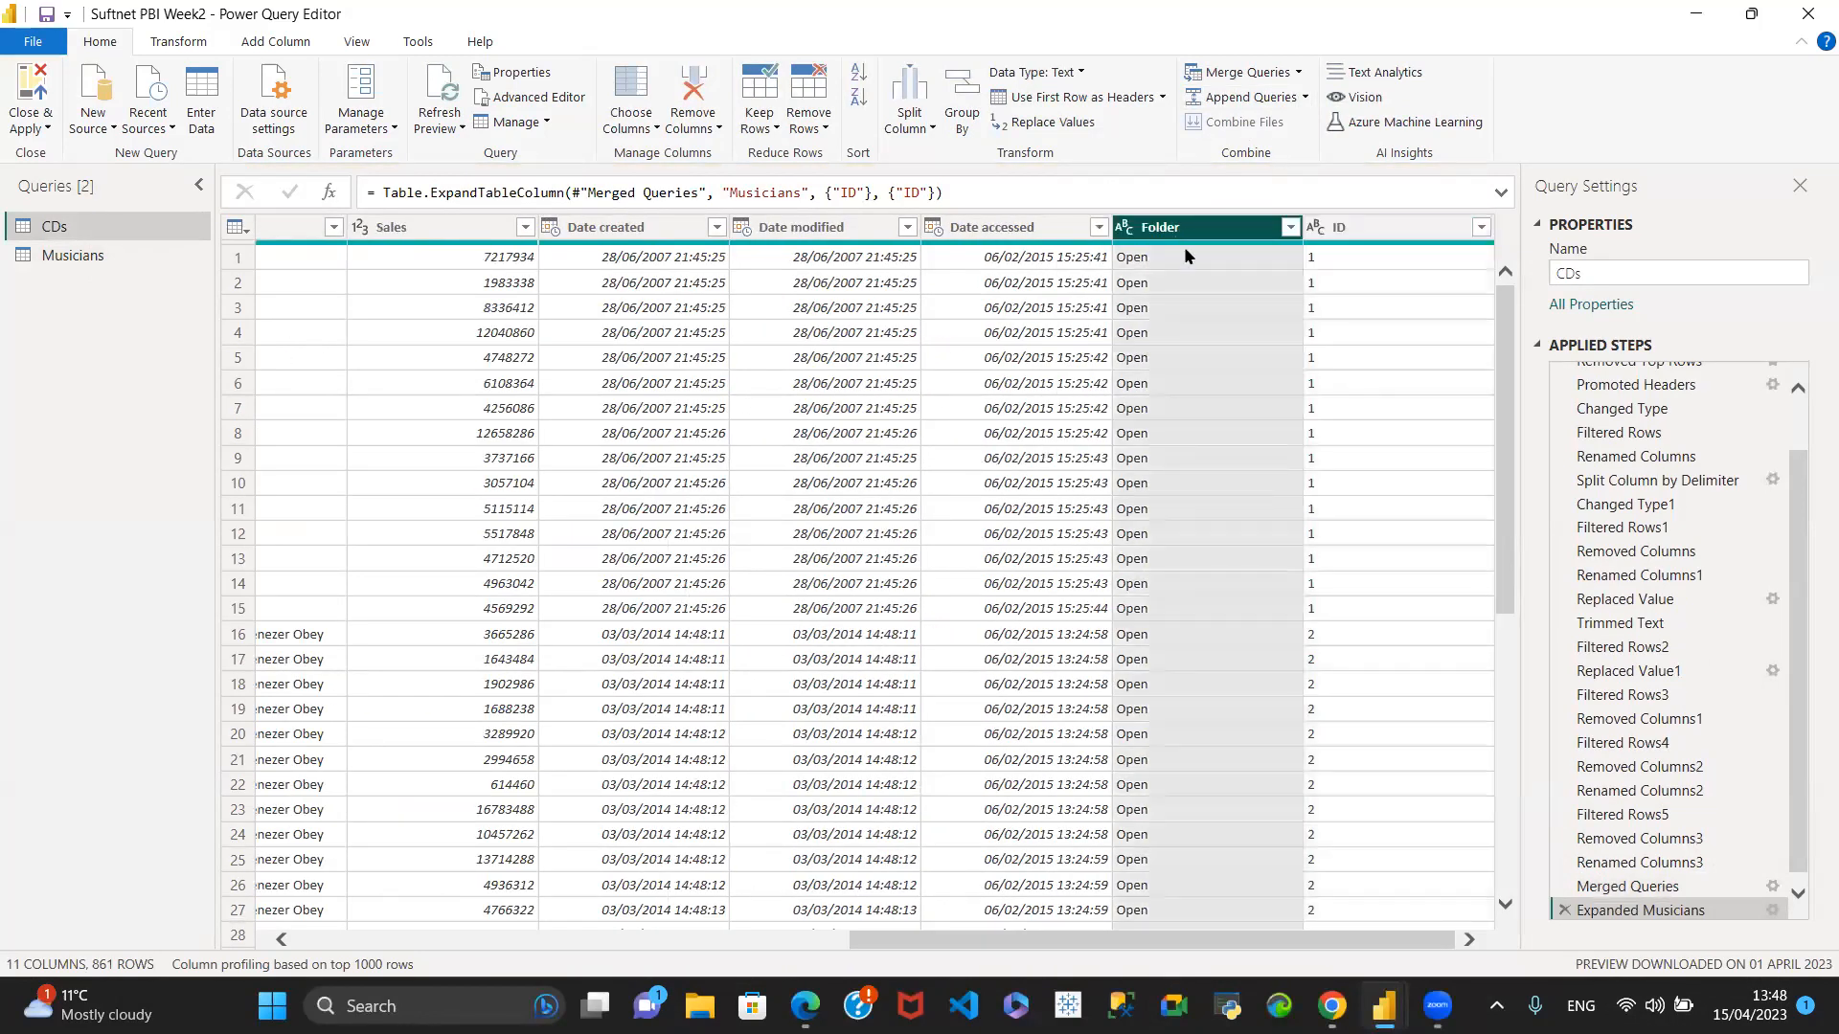
{"action": "left_click", "coordinate": [805, 233], "text": "shift"}
{"action": "right_click", "coordinate": [996, 232]}
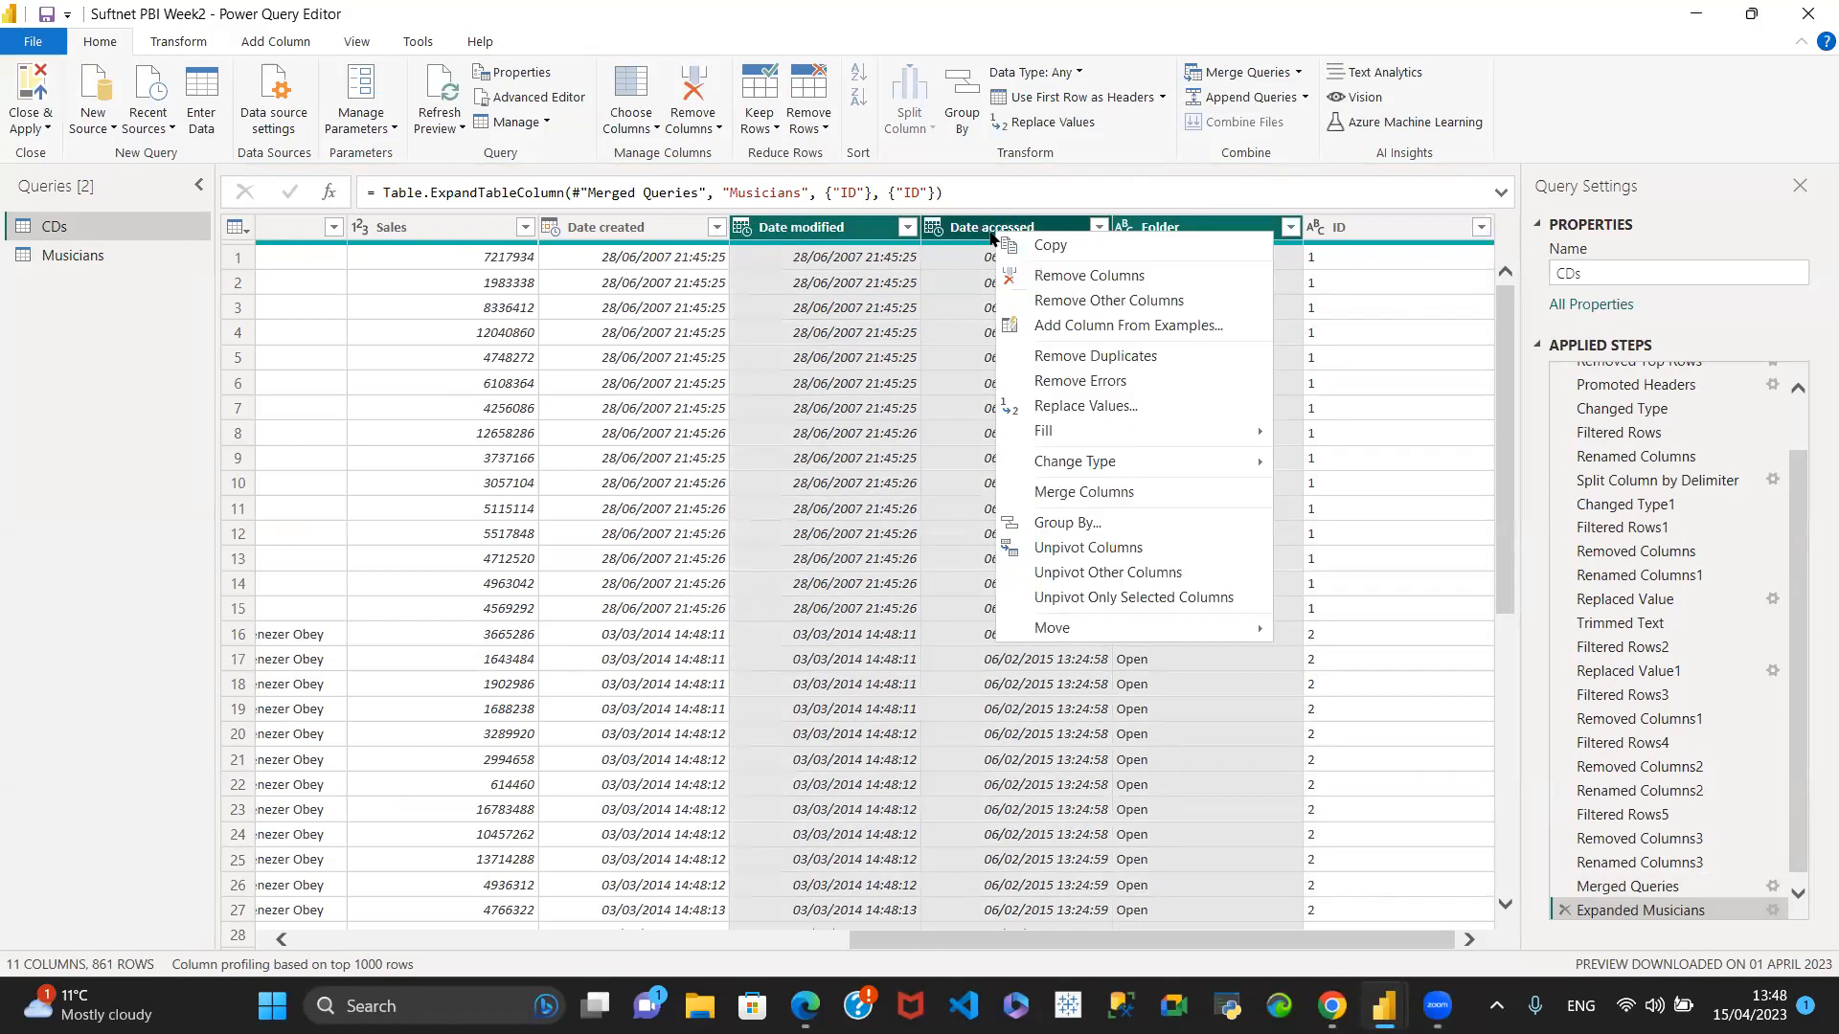
{"action": "left_click", "coordinate": [1039, 278]}
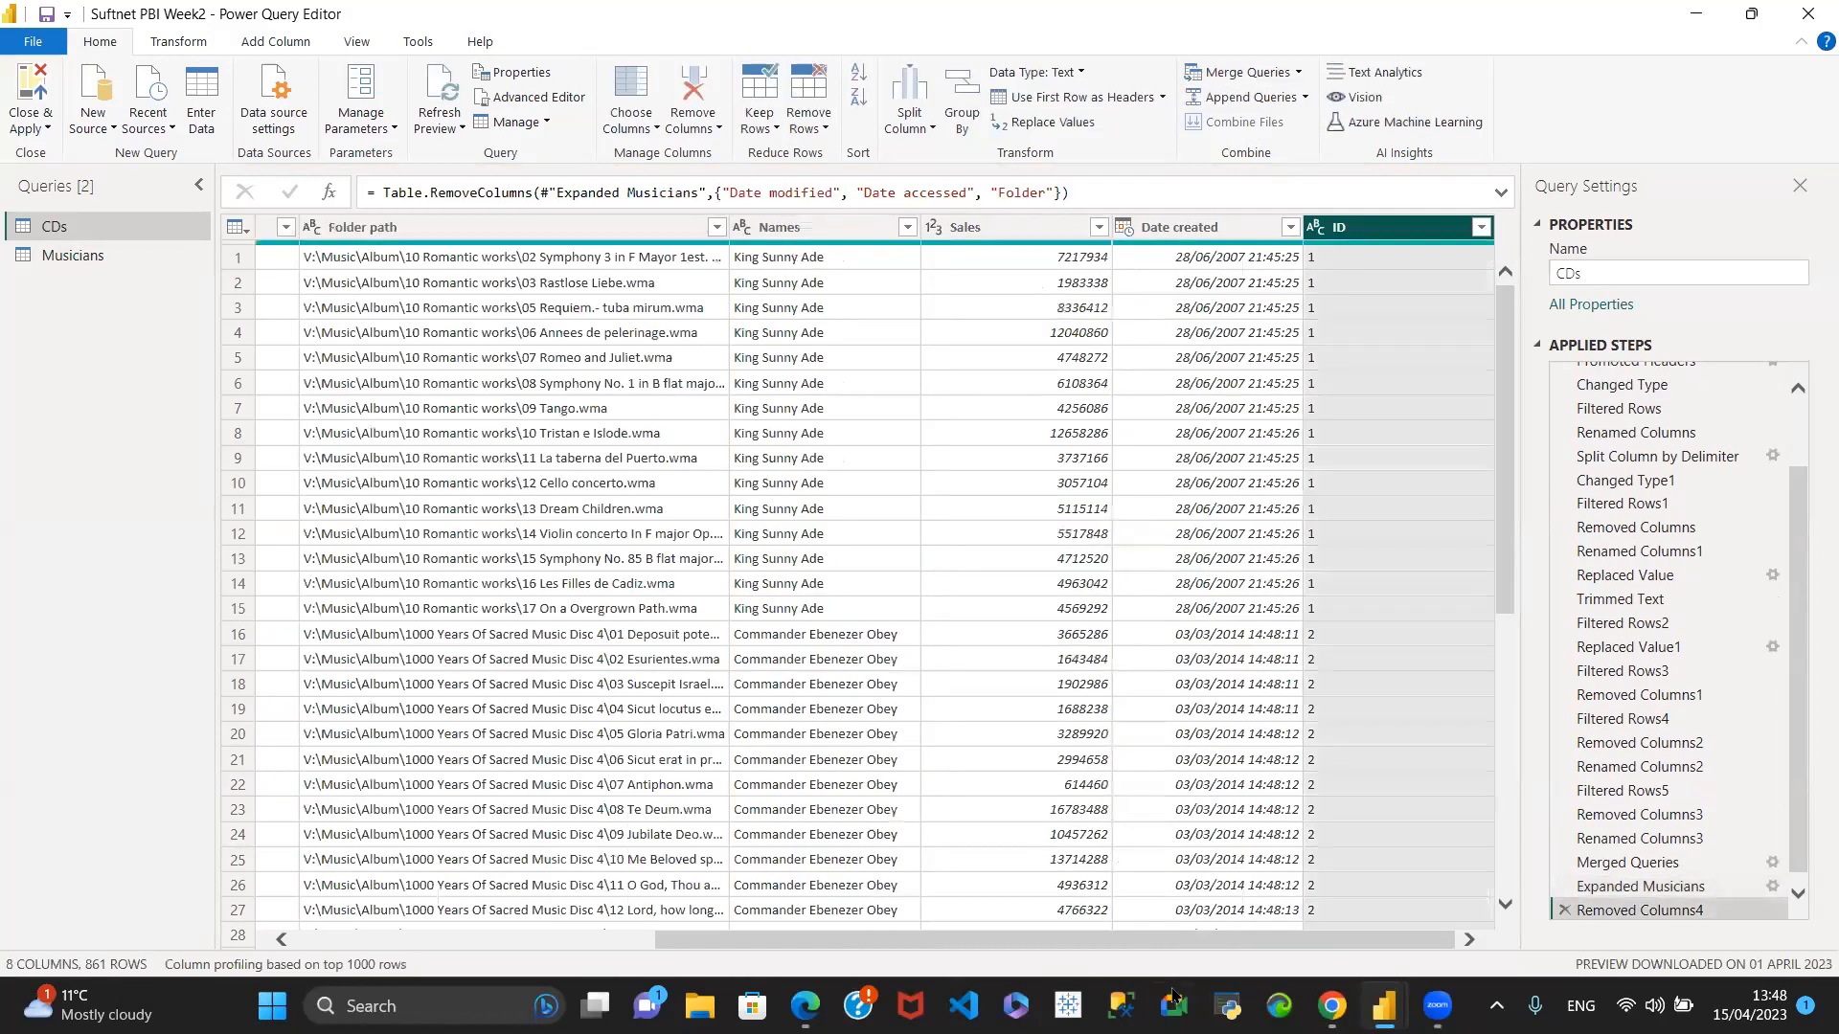
- Remove the # column from the CDs query
{"action": "left_click_drag", "start_coordinate": [849, 948], "coordinate": [326, 893]}
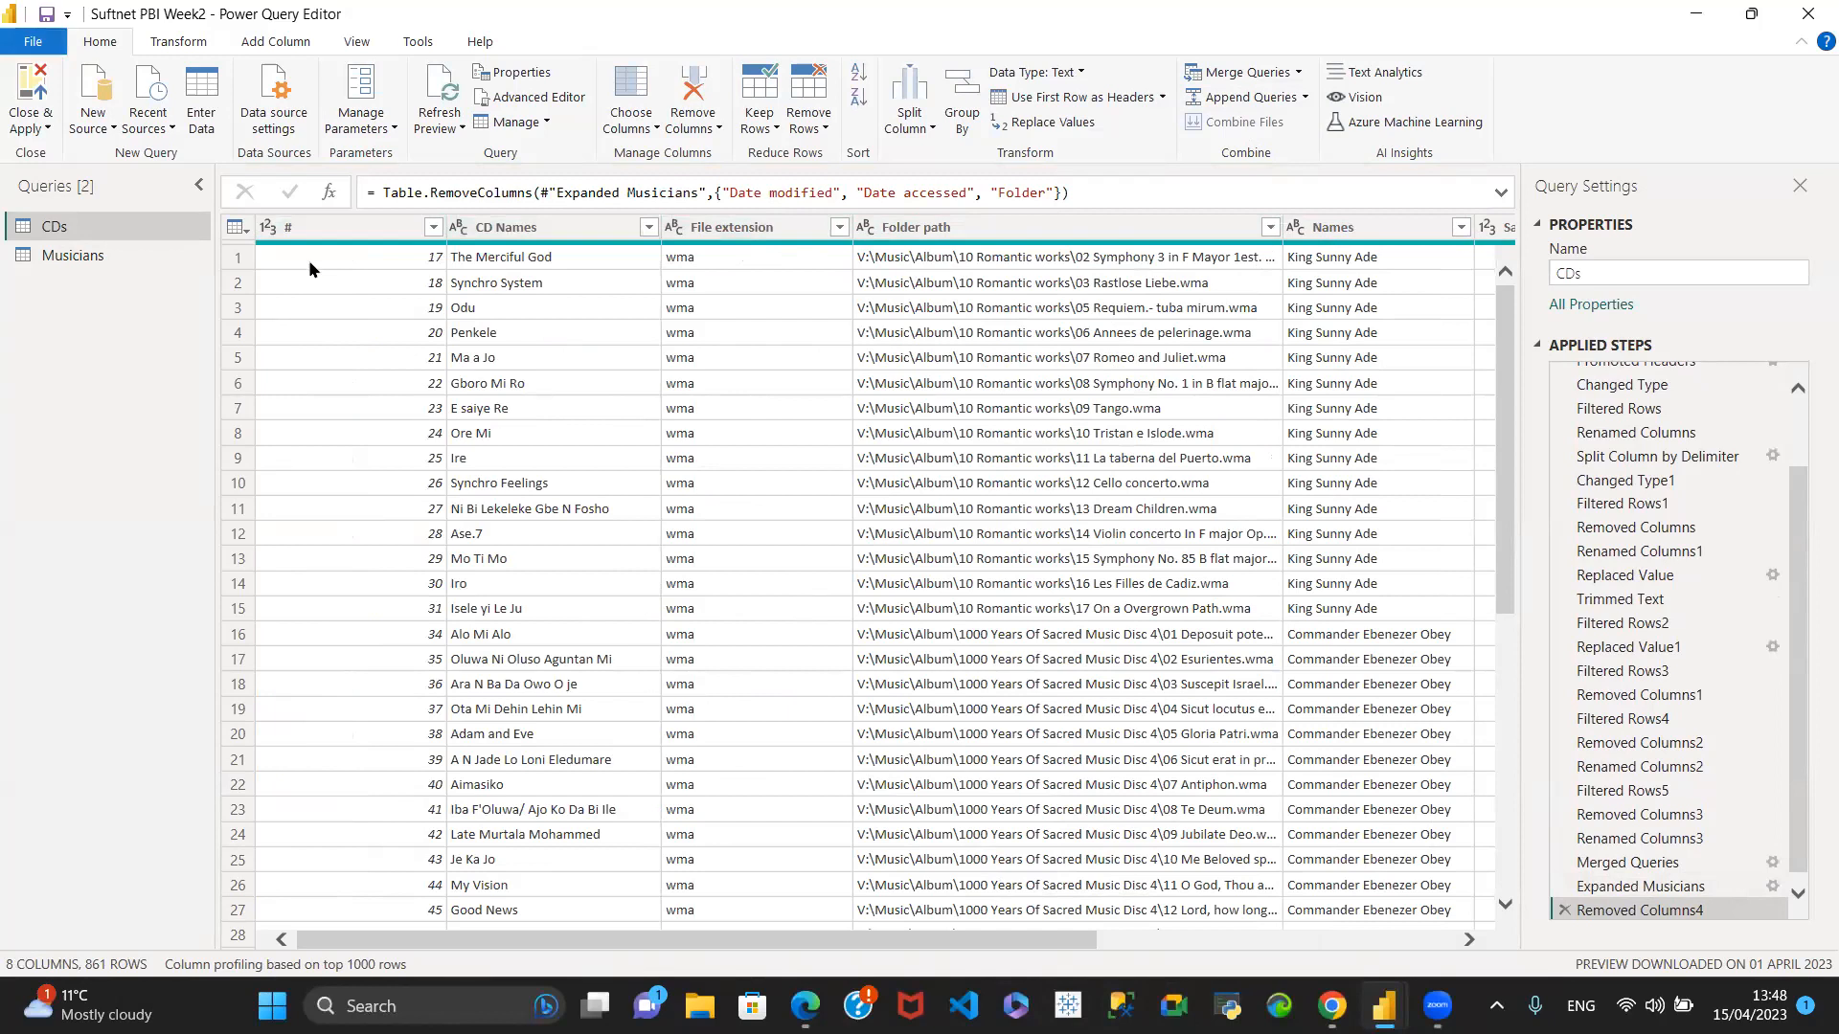
{"action": "left_click", "coordinate": [290, 235]}
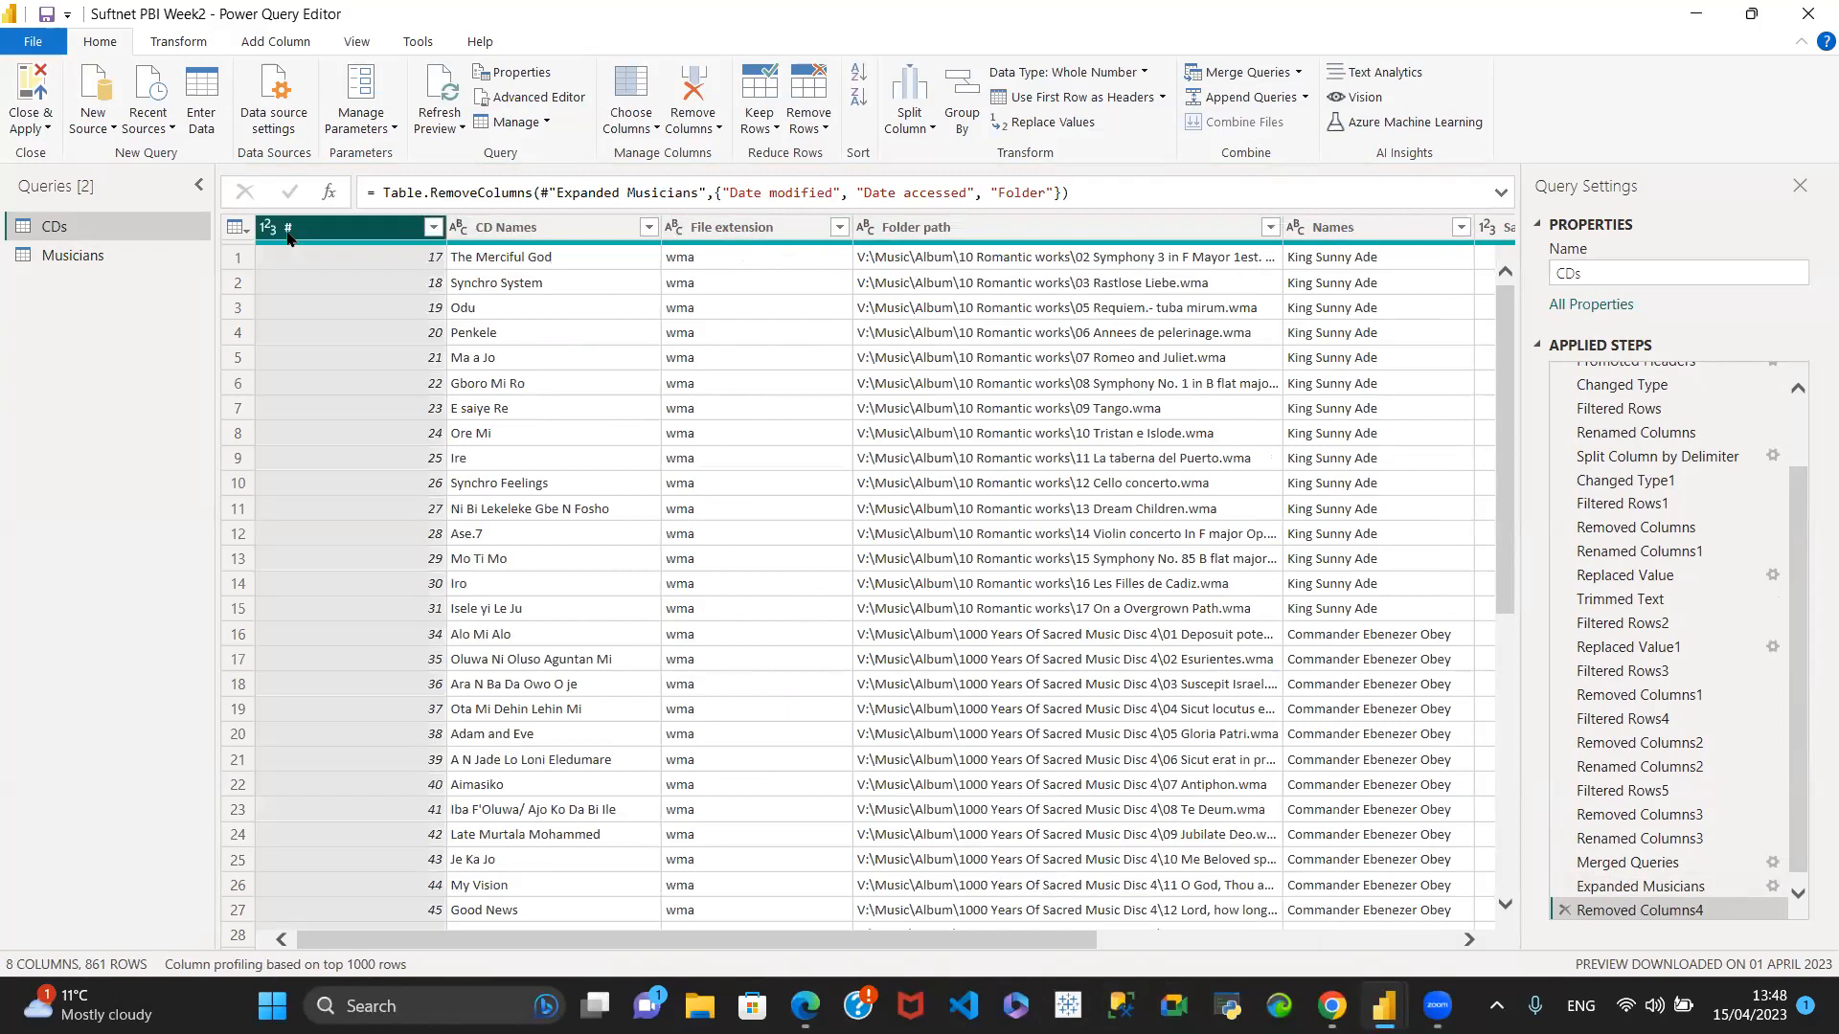
{"action": "right_click", "coordinate": [290, 236]}
{"action": "left_click", "coordinate": [331, 278]}
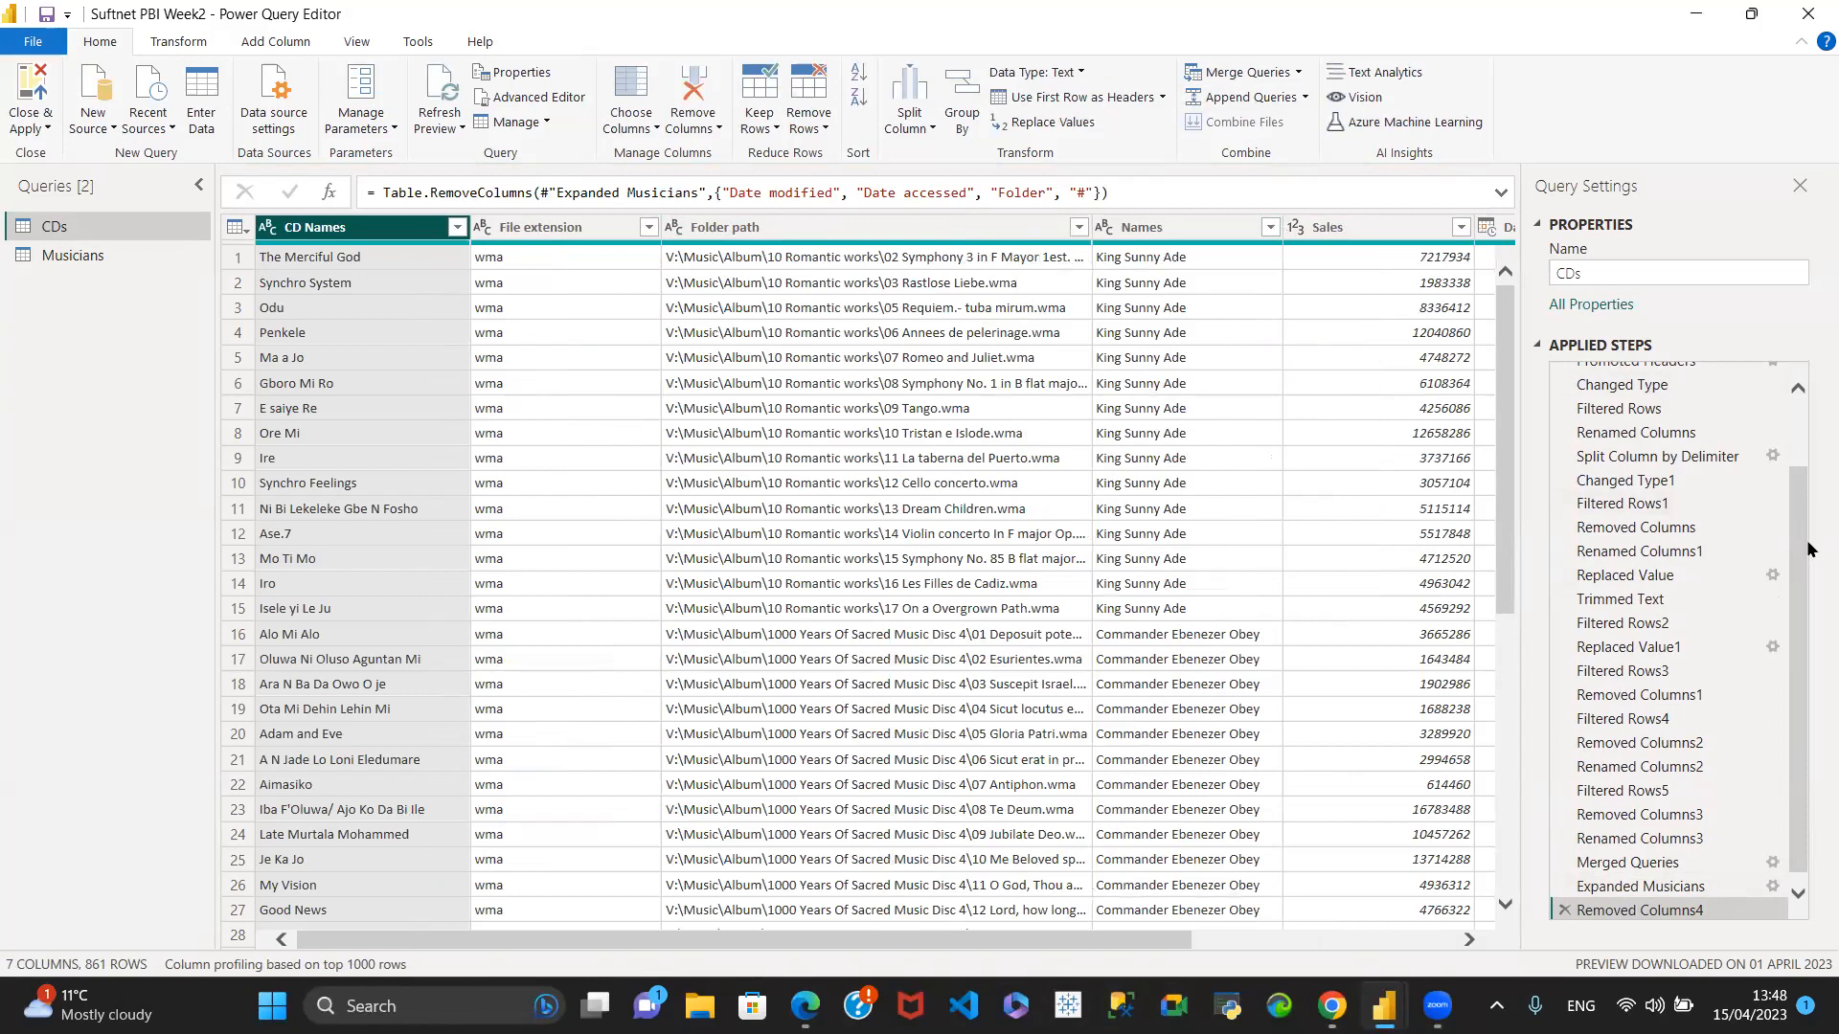
- Review the applied steps of the CDs query, and close the editor with the changes applied to the model
{"action": "left_click_drag", "start_coordinate": [1800, 565], "coordinate": [1800, 497]}
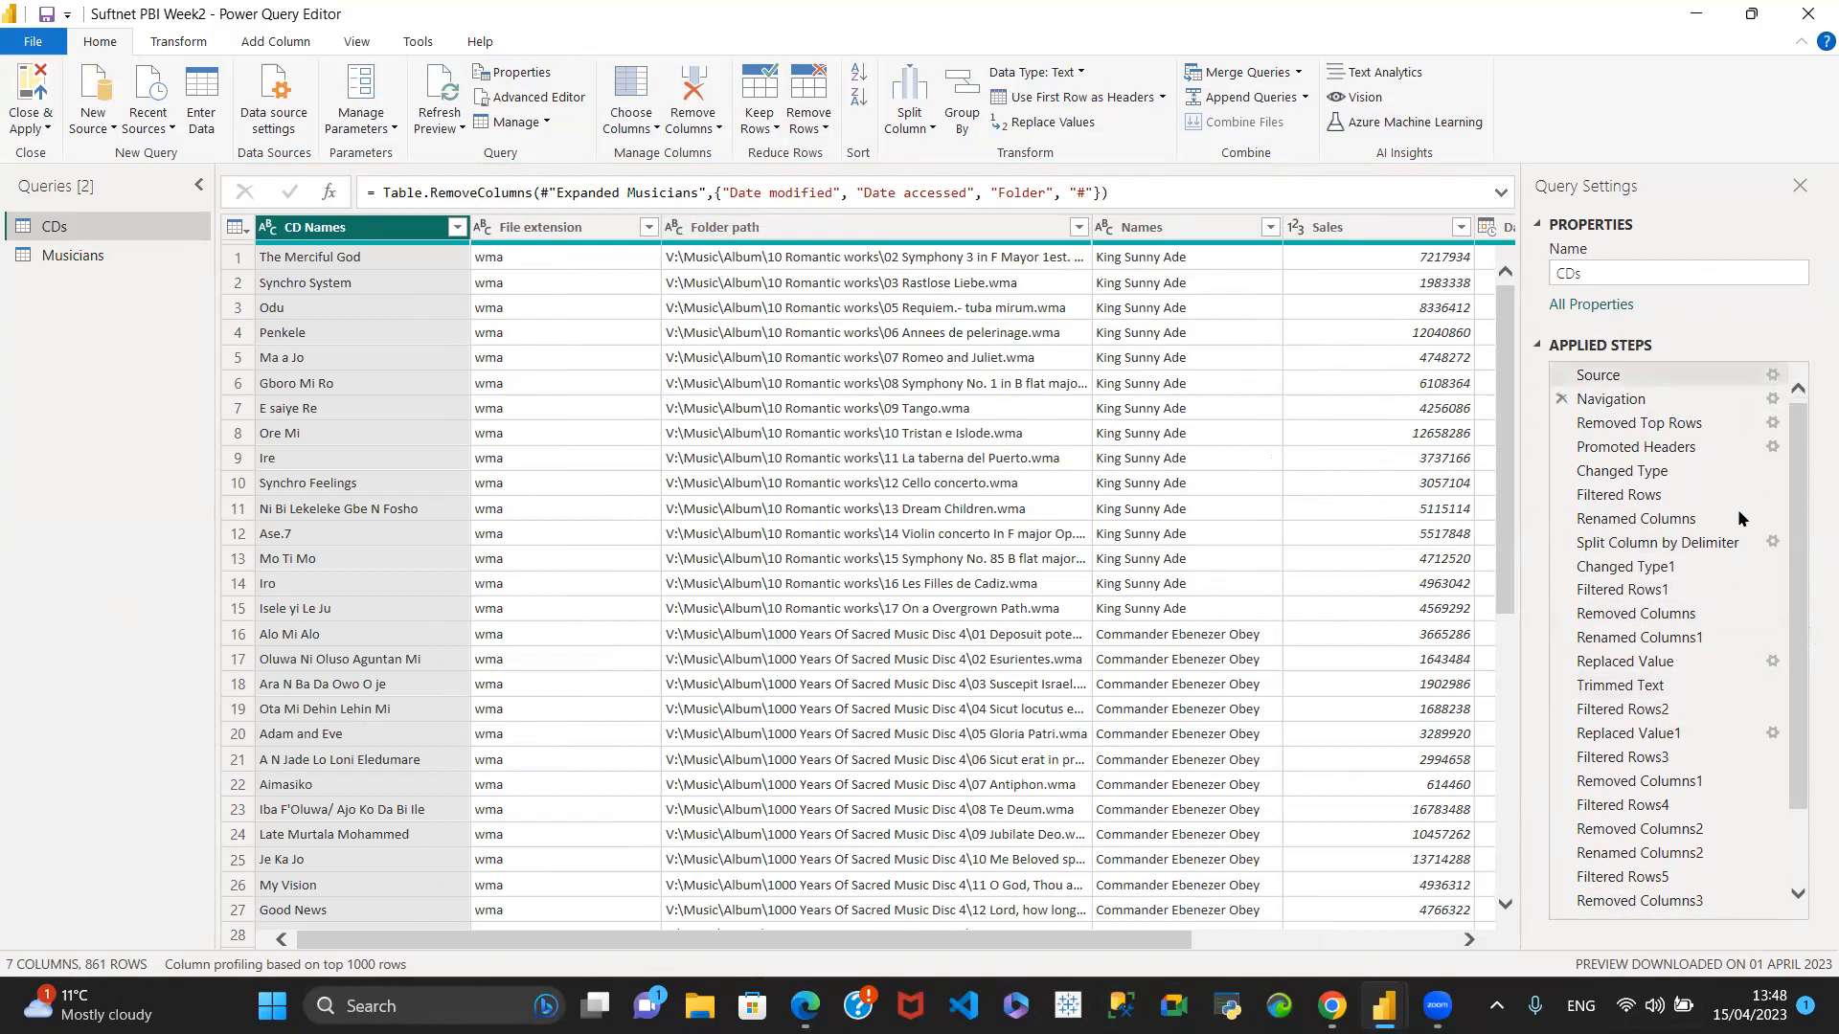
{"action": "scroll", "coordinate": [1788, 859], "scroll_direction": "down", "scroll_amount": 2}
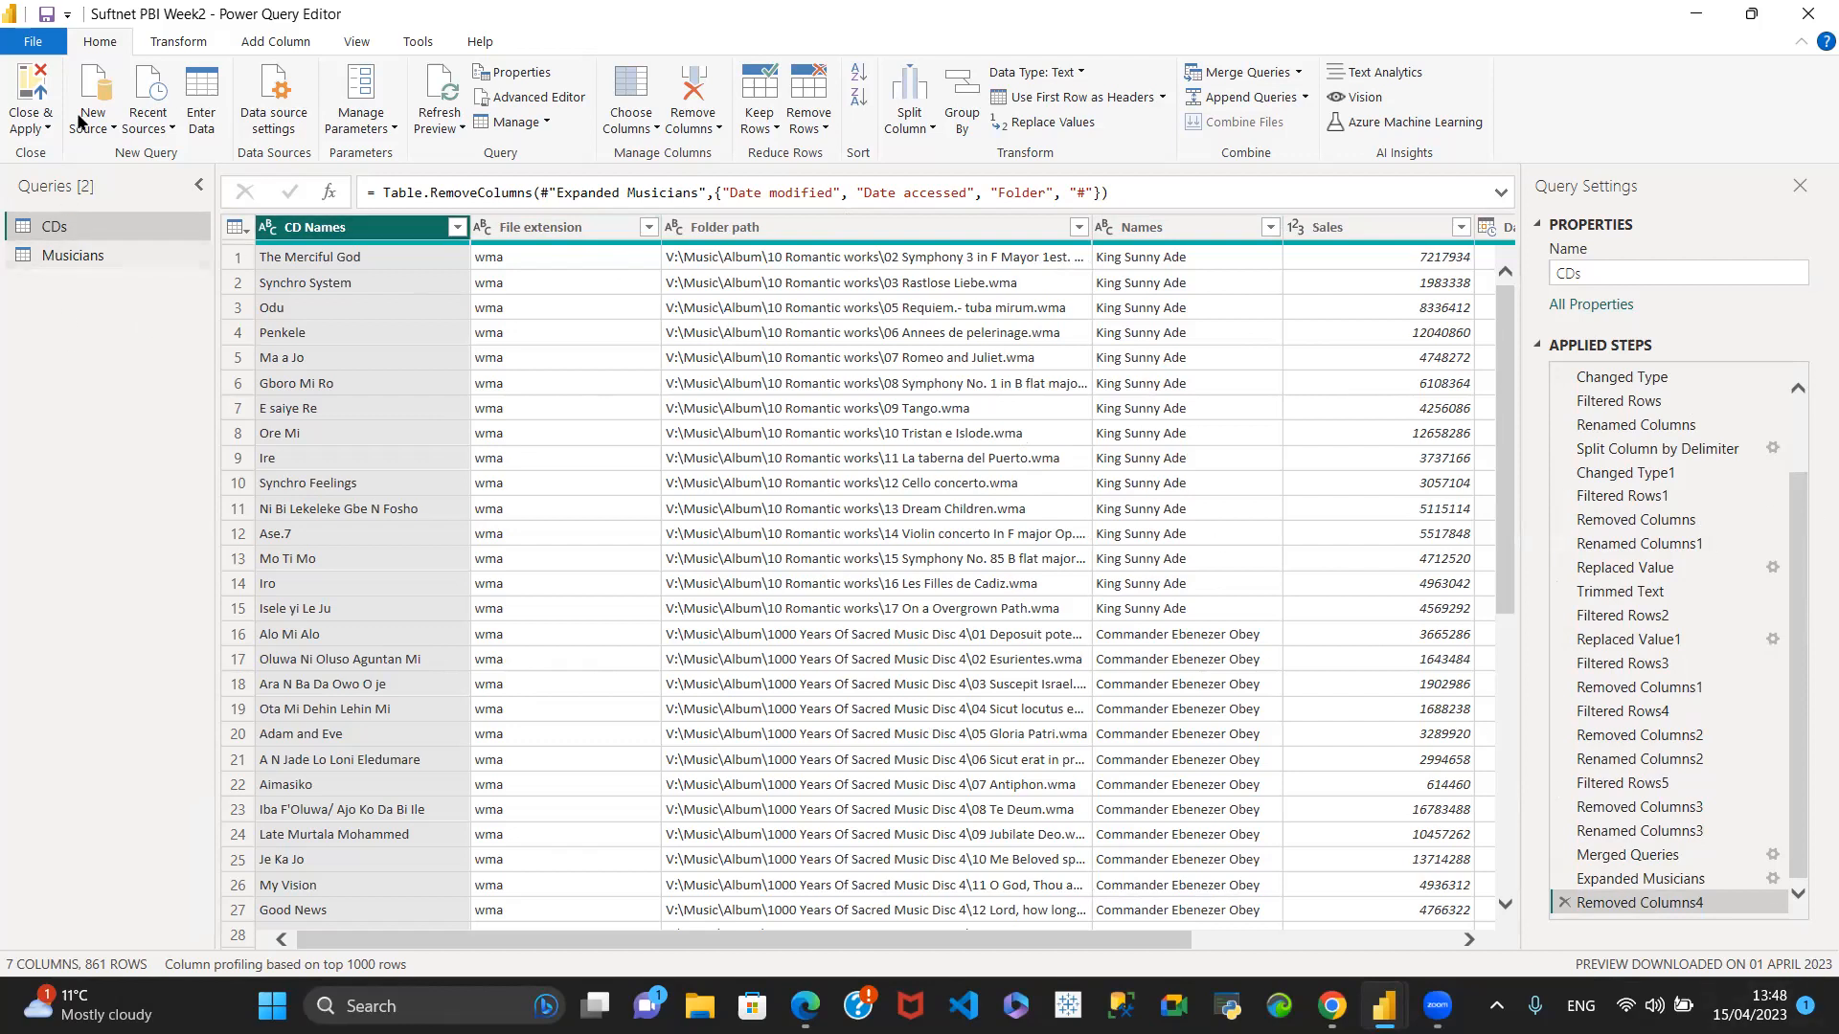
{"action": "left_click", "coordinate": [37, 129]}
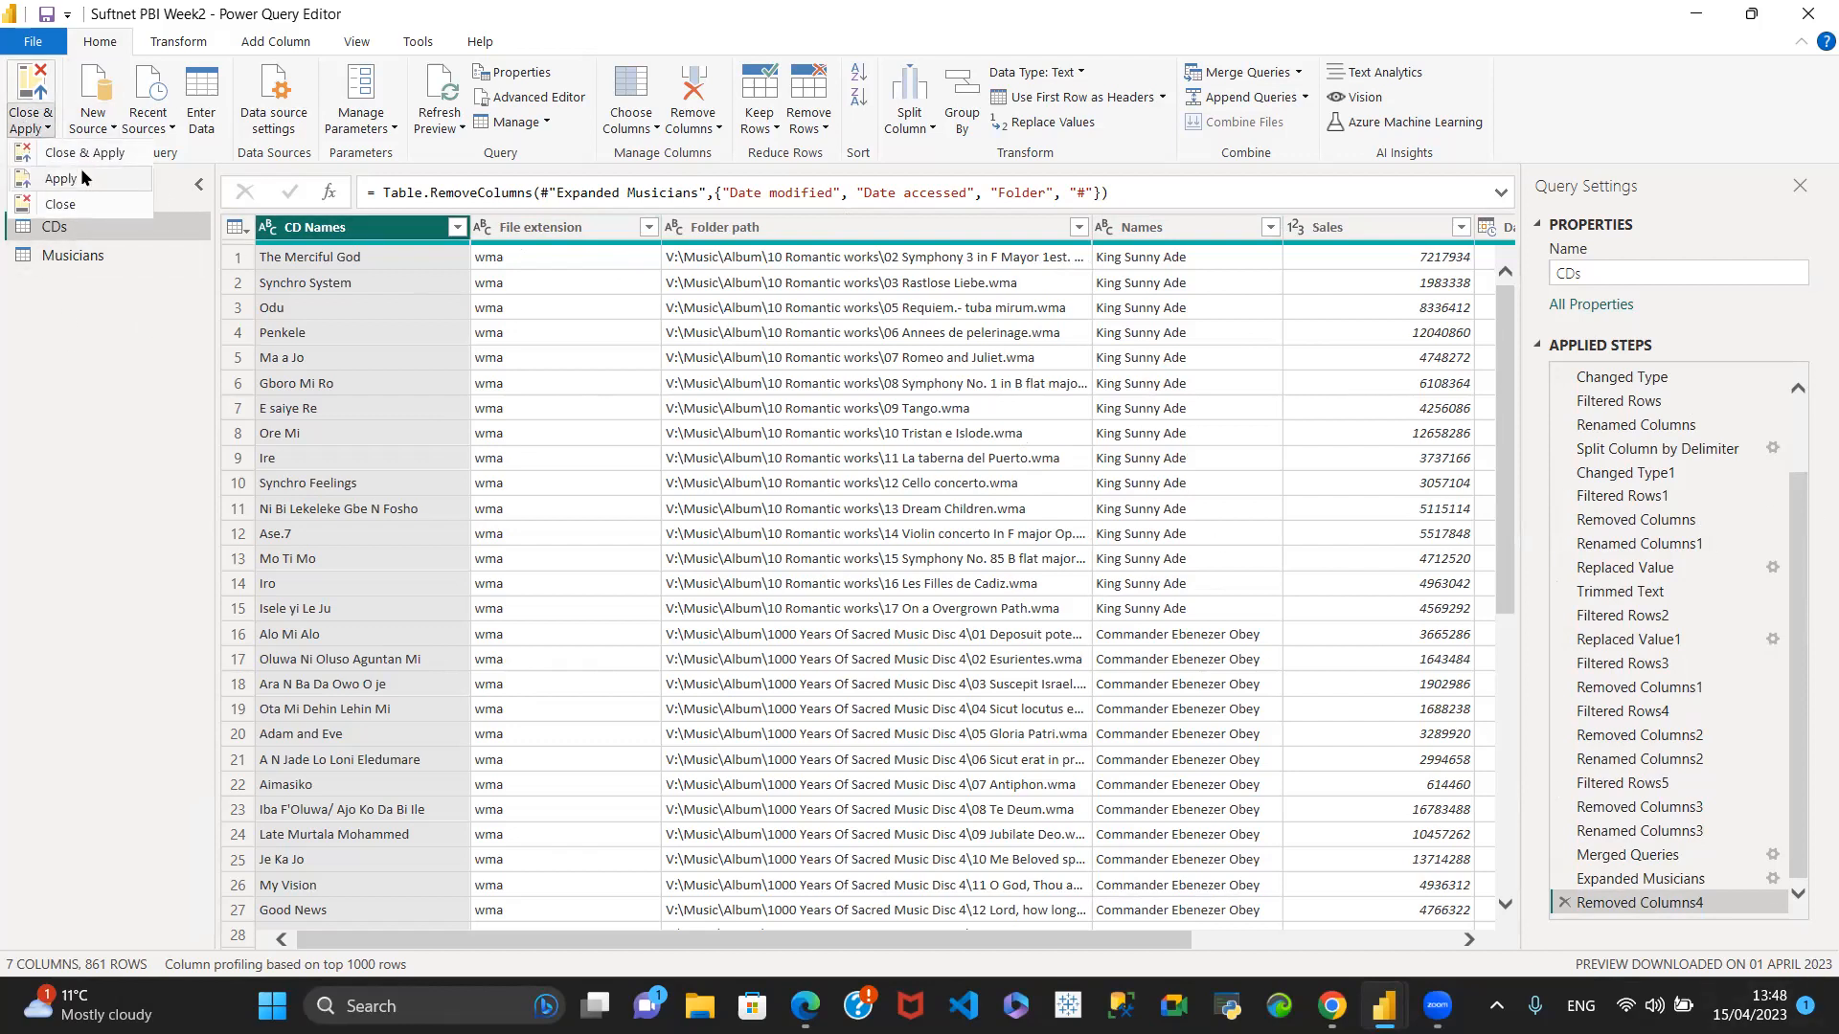
{"action": "left_click", "coordinate": [48, 155]}
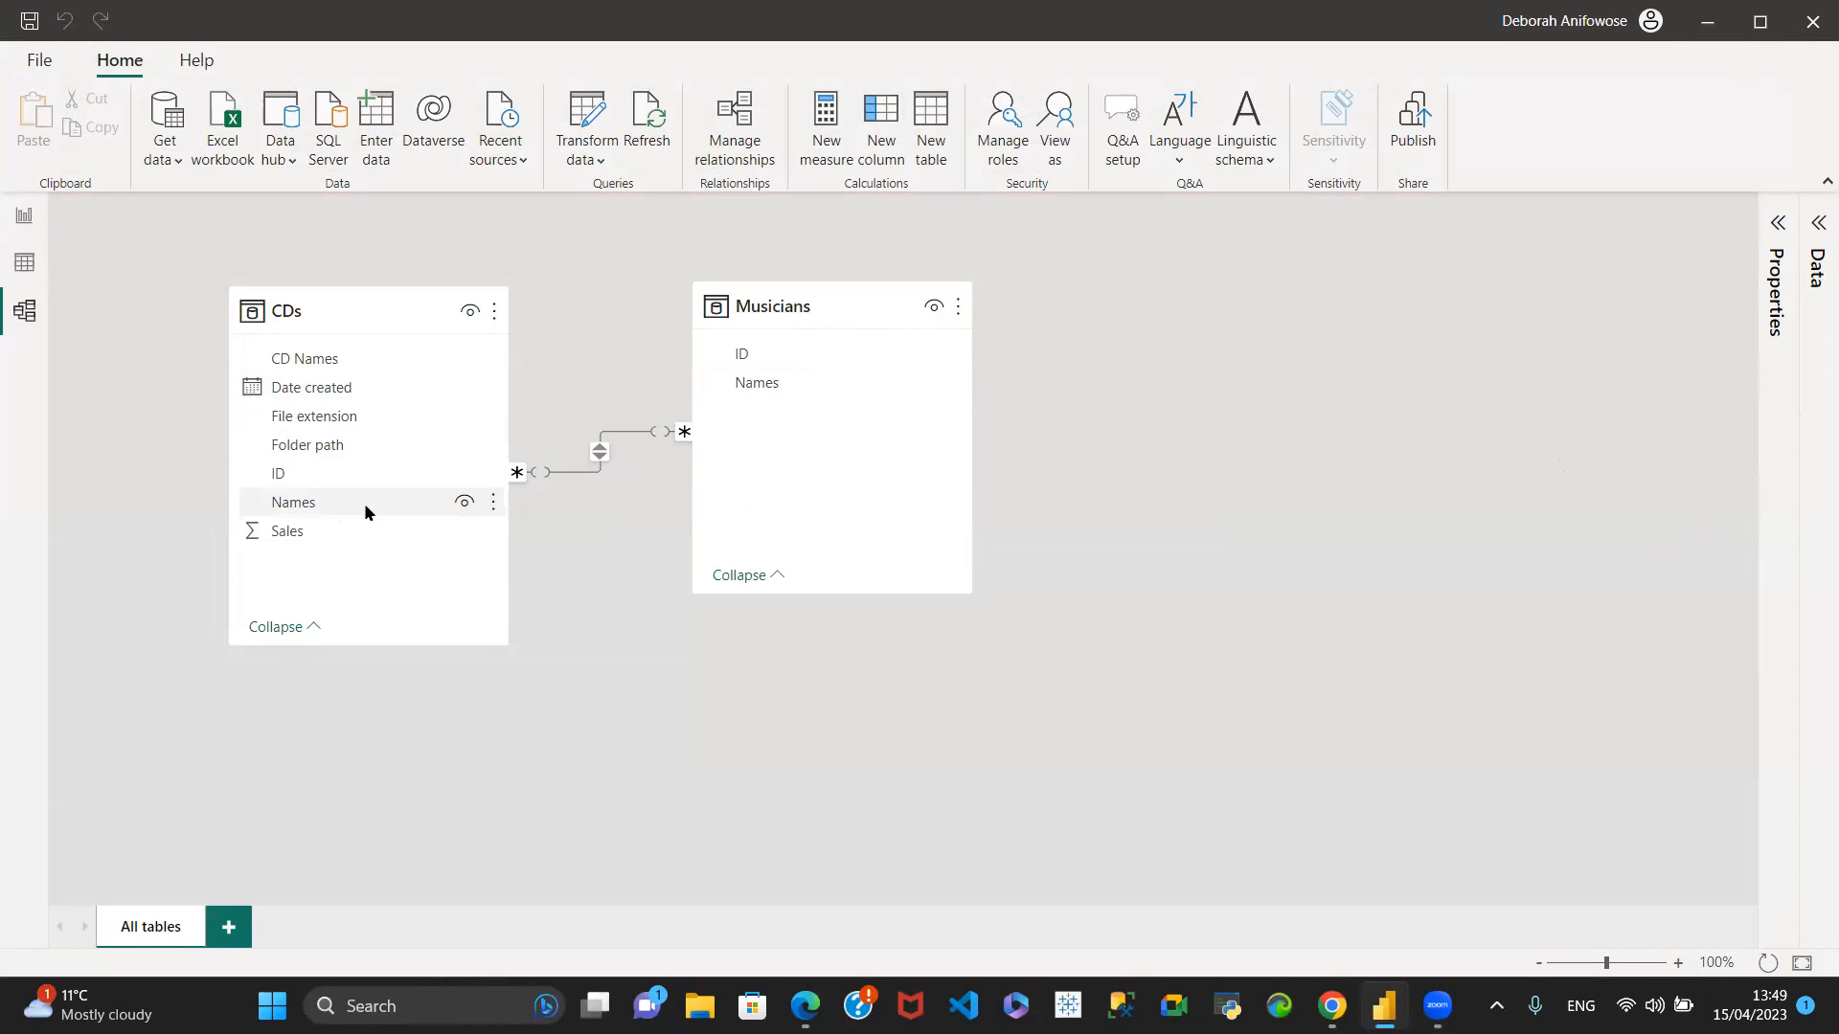
- Delete the many-to-many relationship between CDs and Musicians, and relate the two tables through their ID columns
{"action": "right_click", "coordinate": [592, 459]}
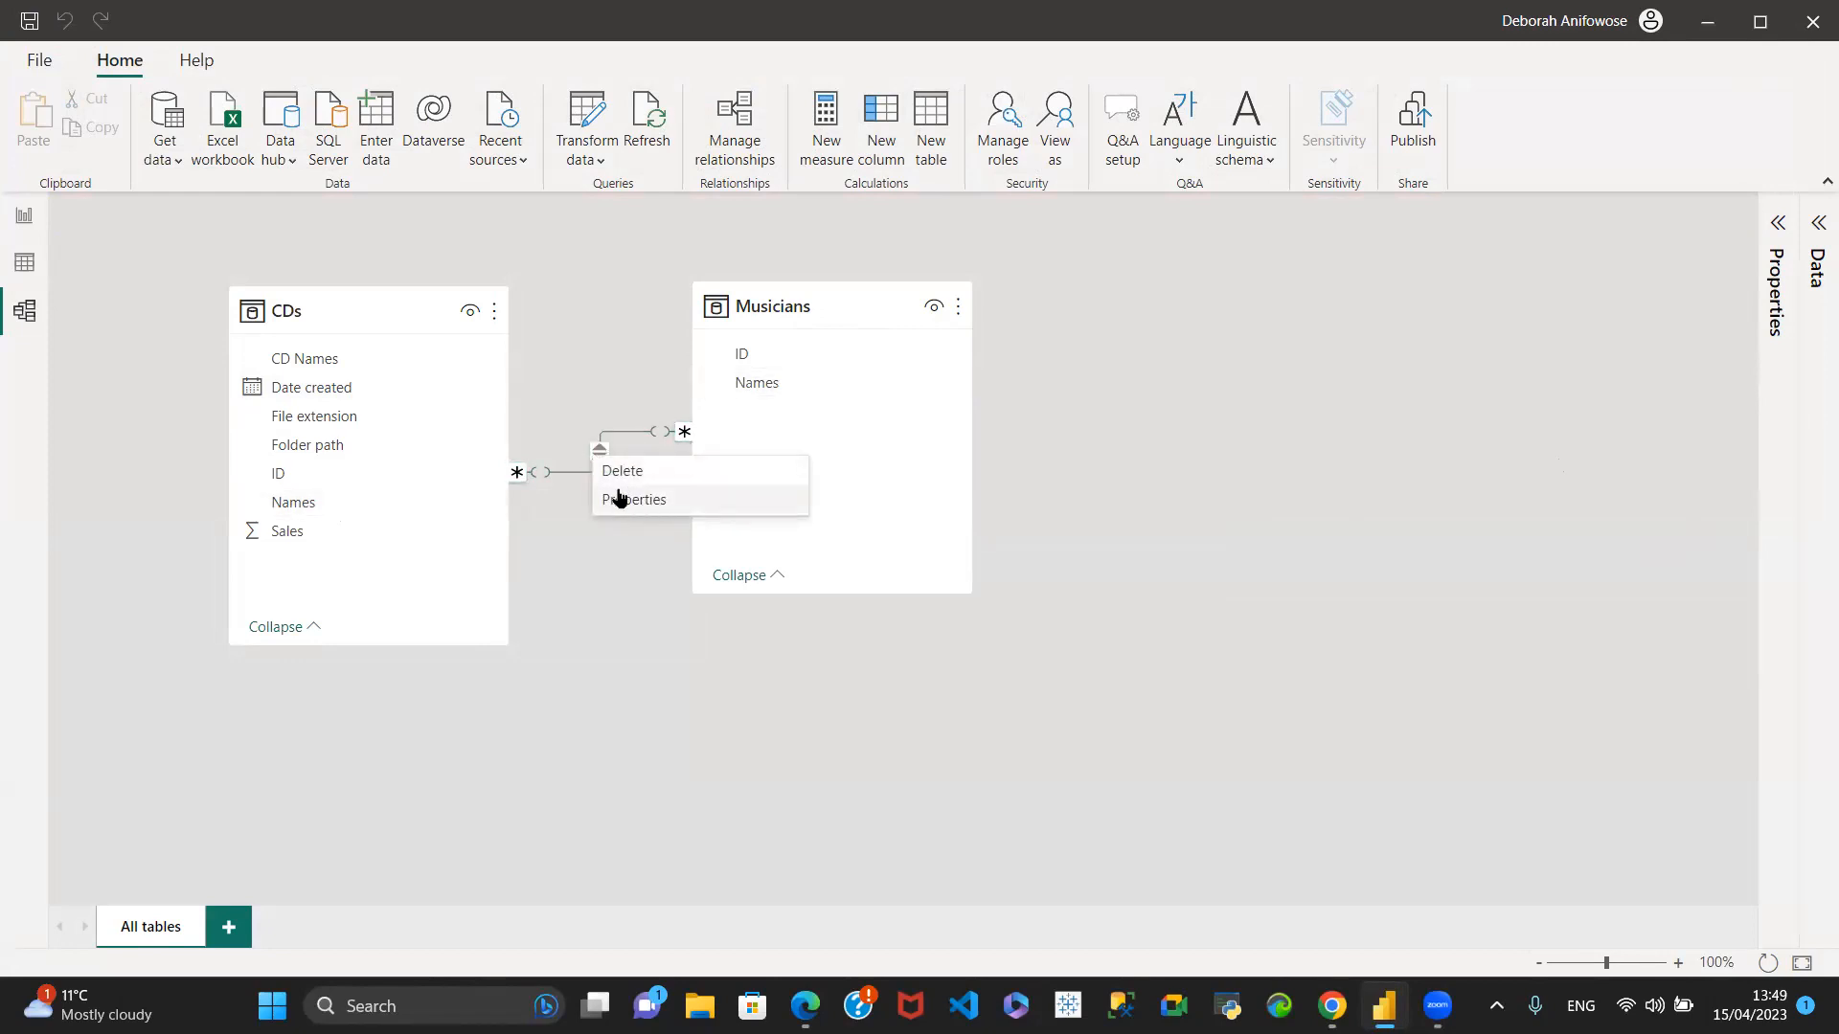
{"action": "left_click", "coordinate": [618, 474]}
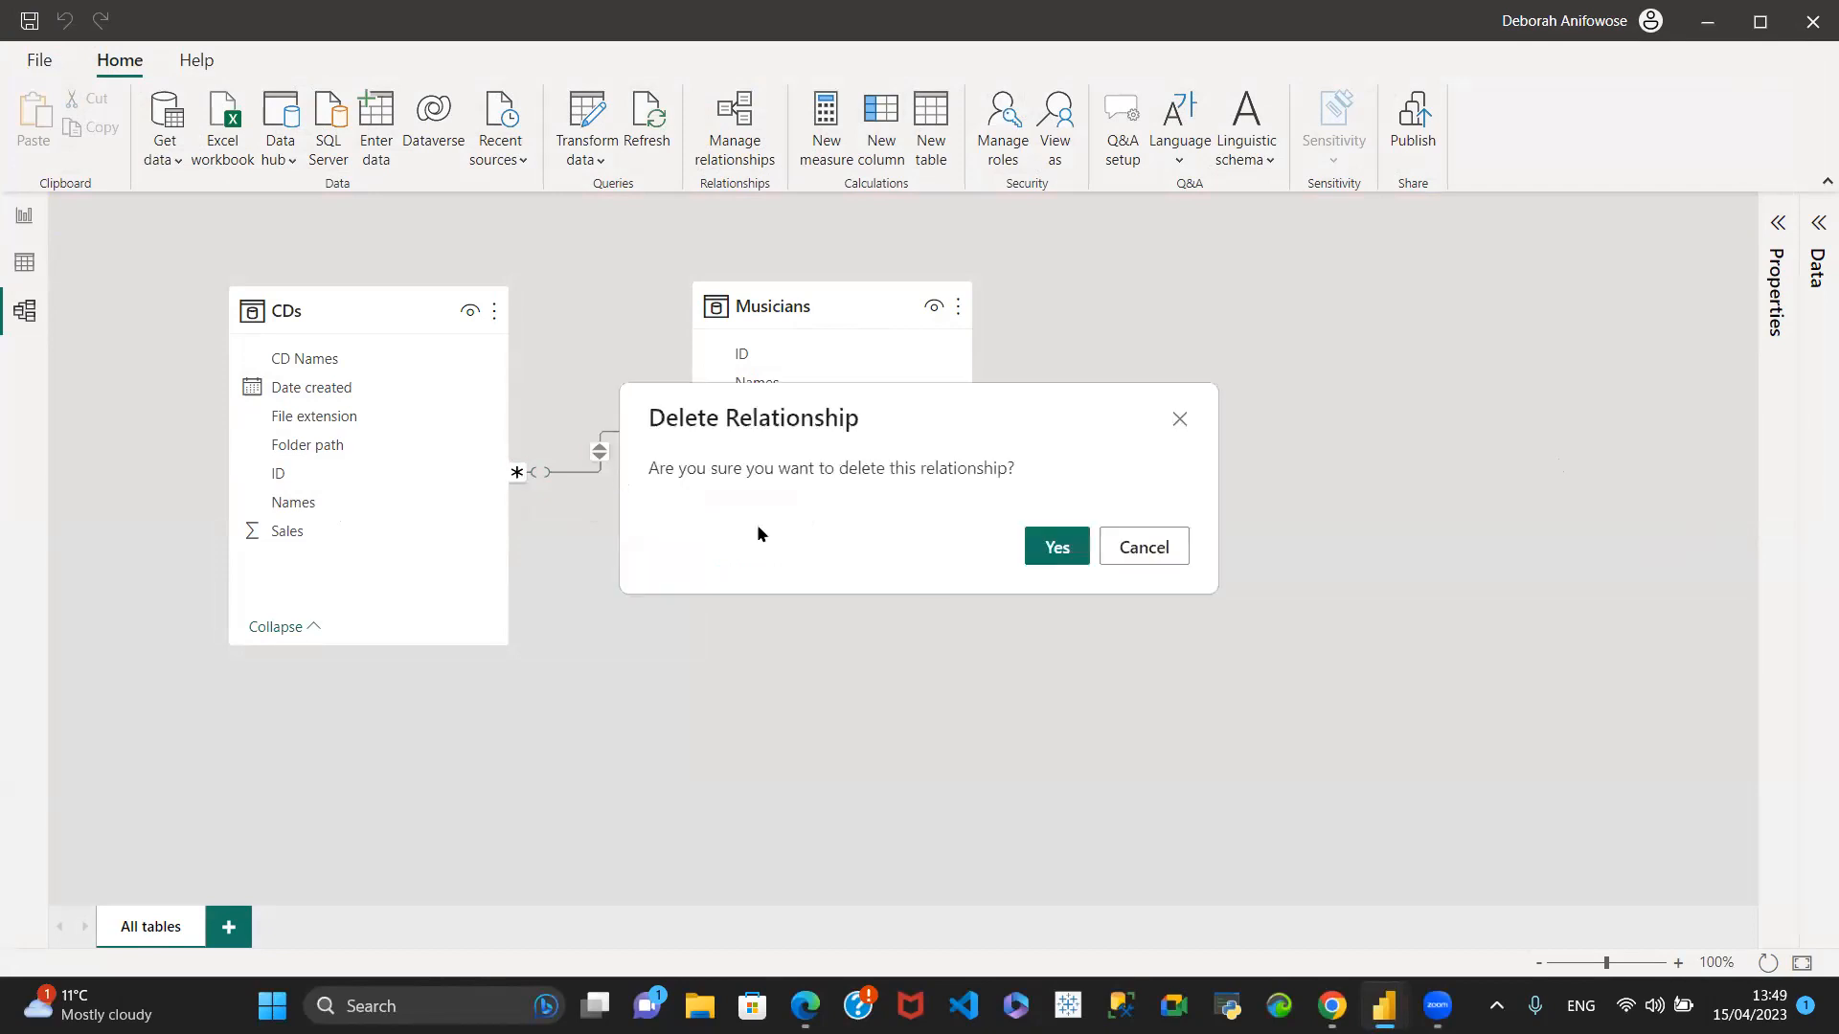
{"action": "left_click", "coordinate": [1052, 549]}
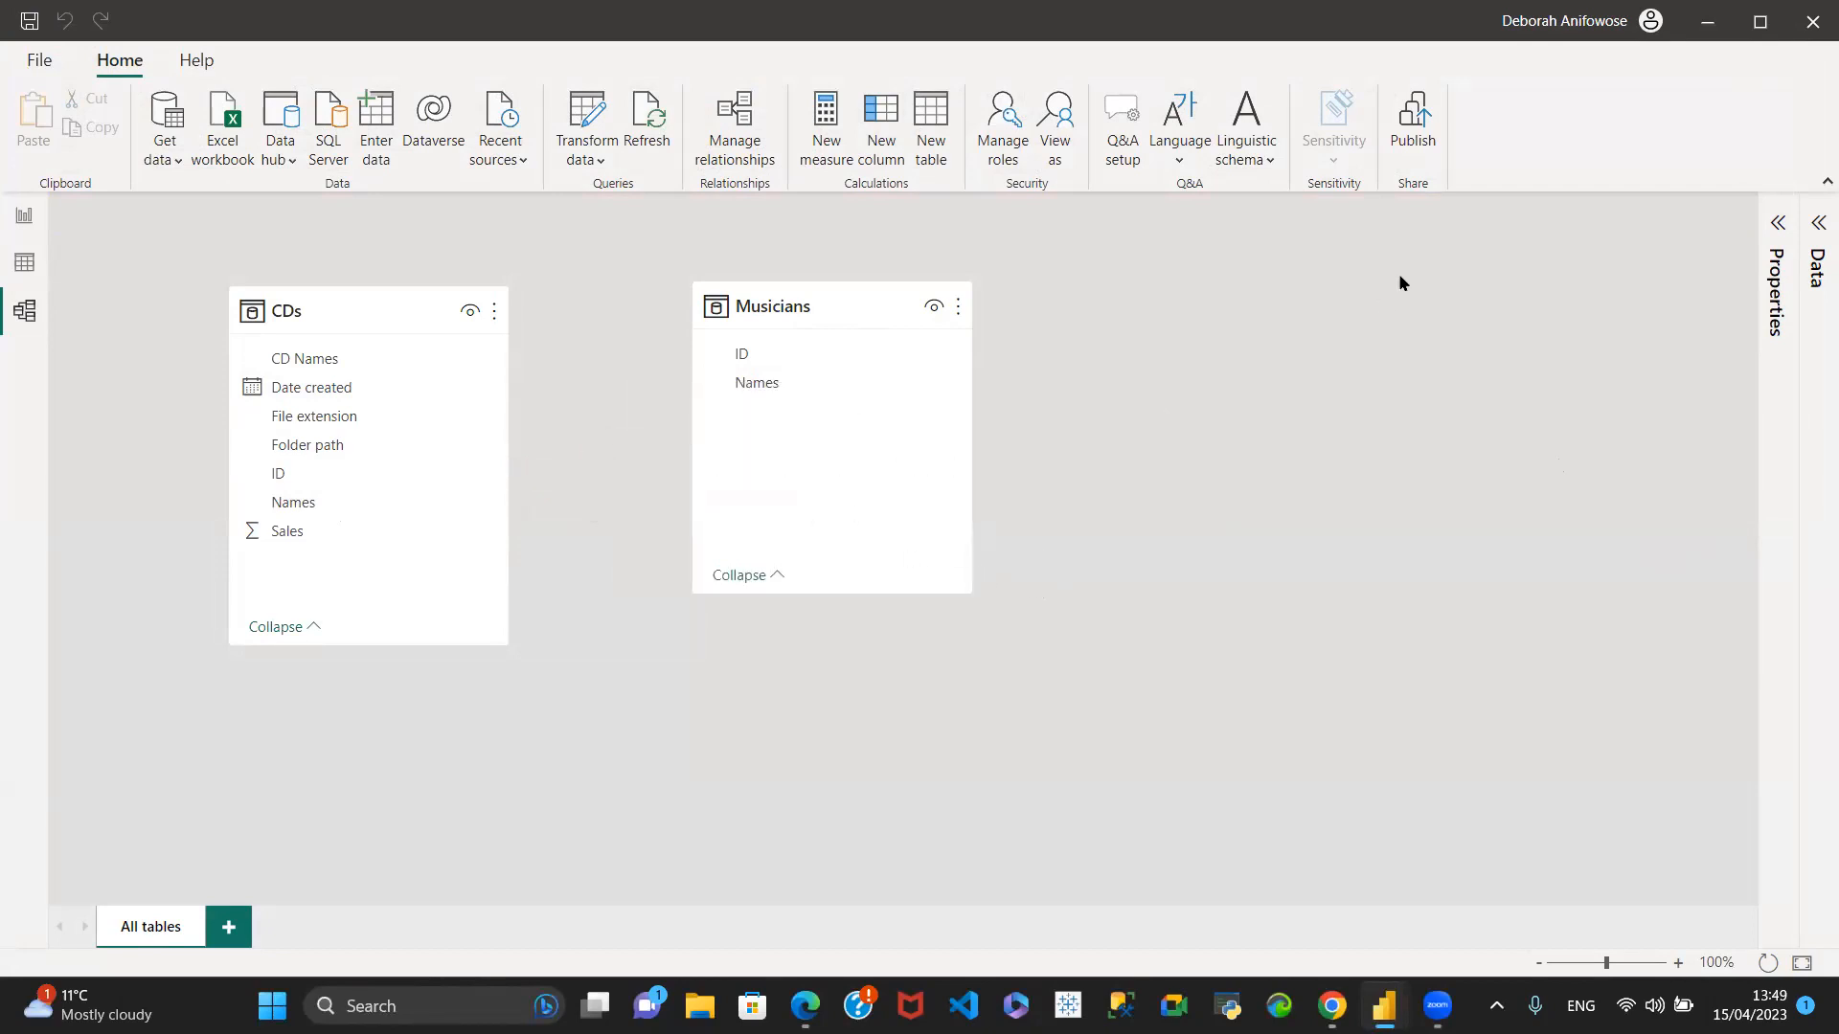
{"action": "left_click_drag", "start_coordinate": [278, 476], "coordinate": [740, 351]}
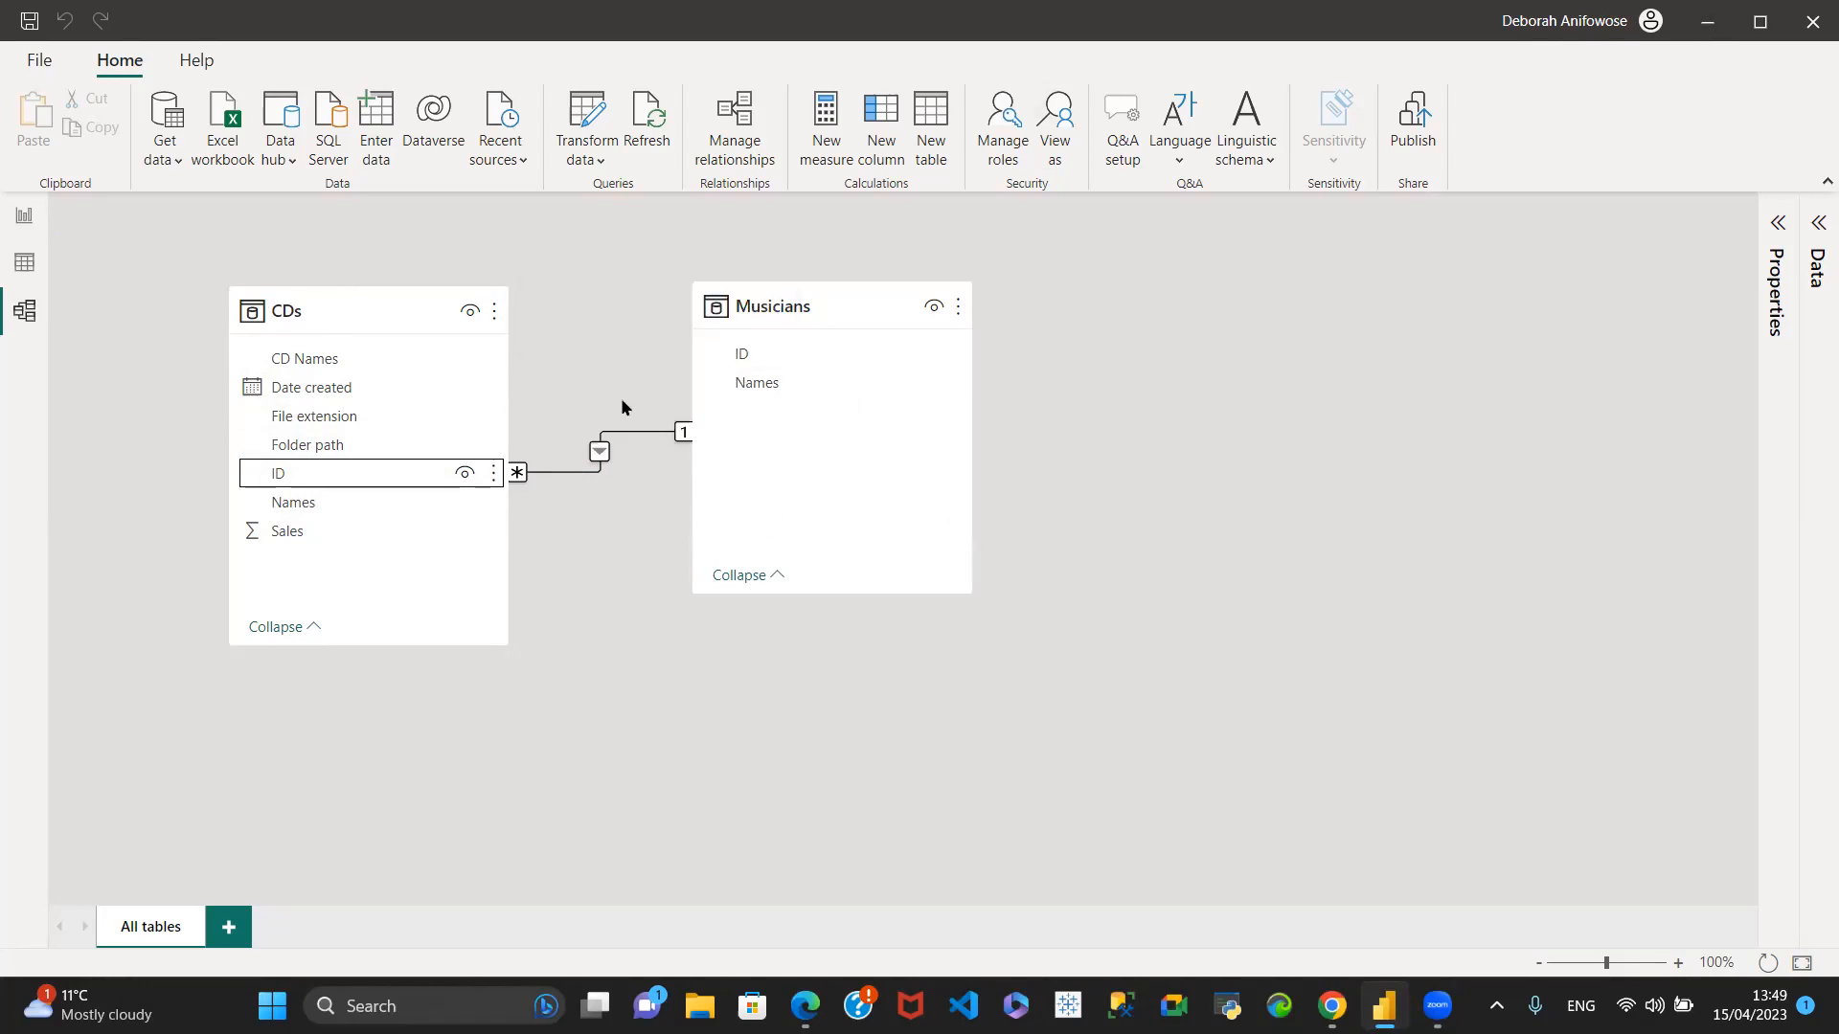
- On report Page 1, add a table visual with Names and Sales from CDs, enlarged to about half the page width
{"action": "left_click", "coordinate": [24, 216]}
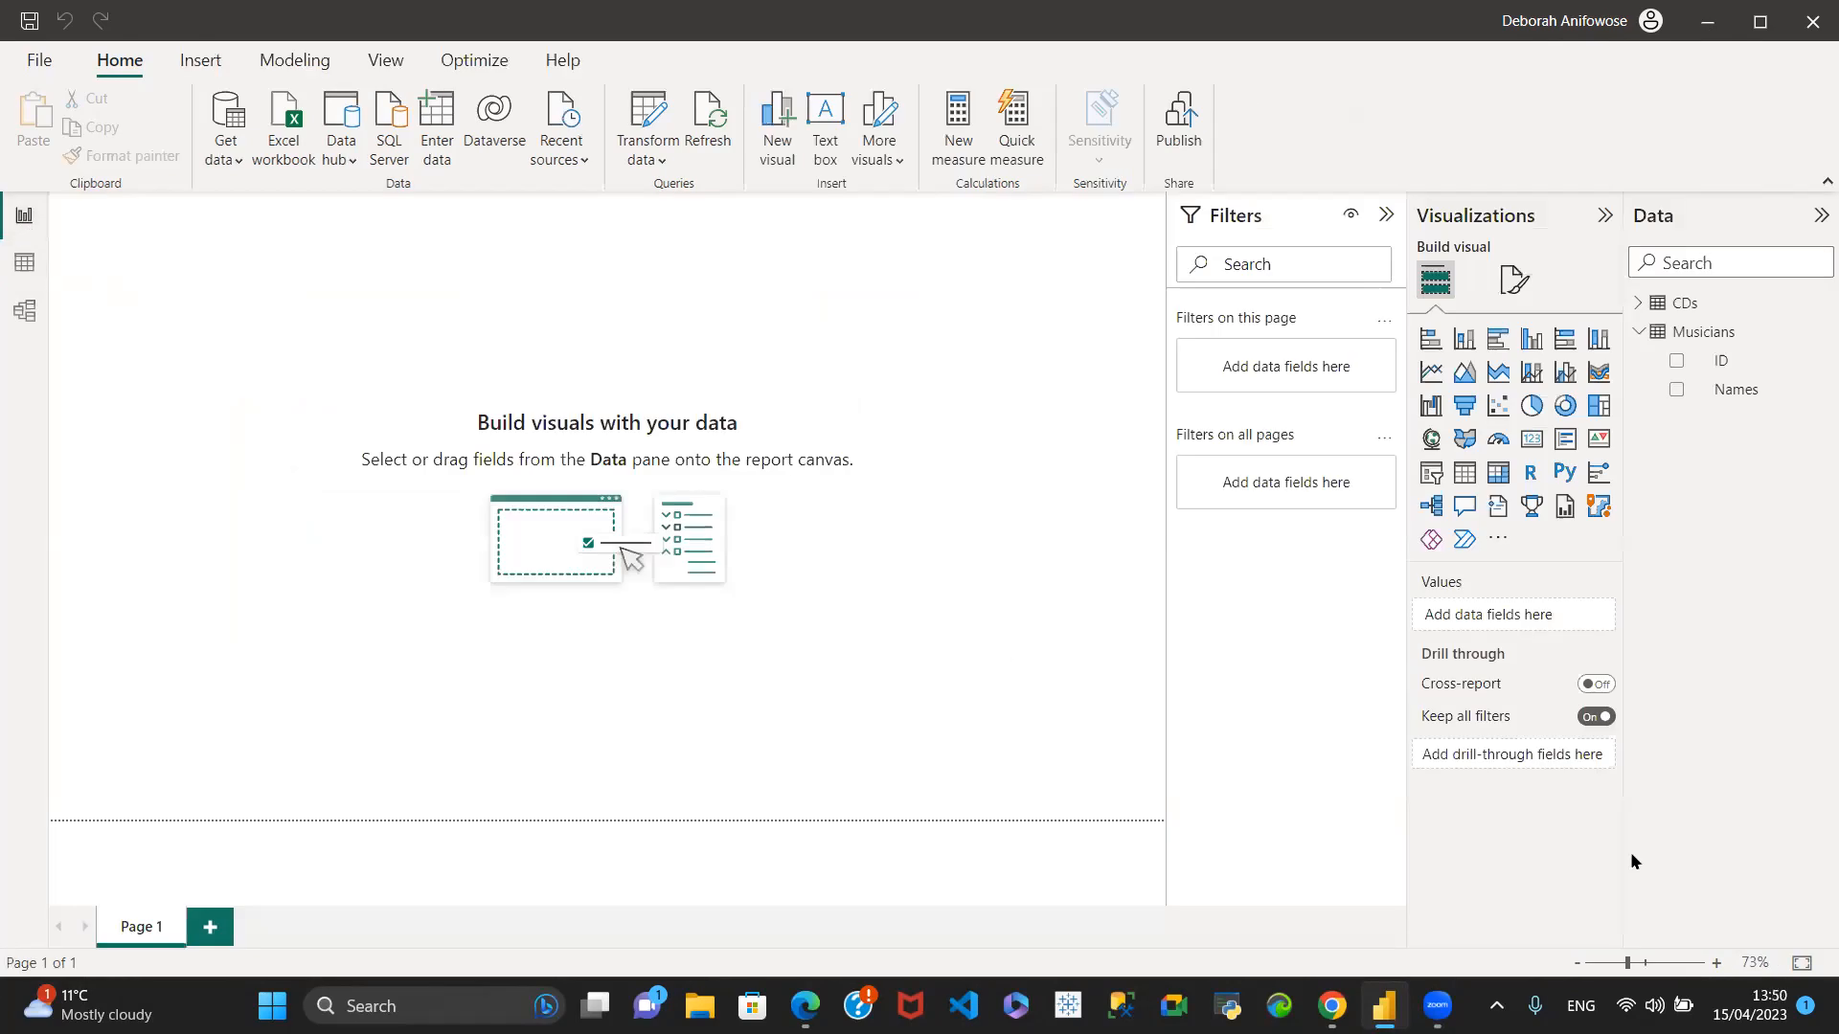
{"action": "left_click", "coordinate": [1638, 336]}
{"action": "left_click", "coordinate": [1466, 476]}
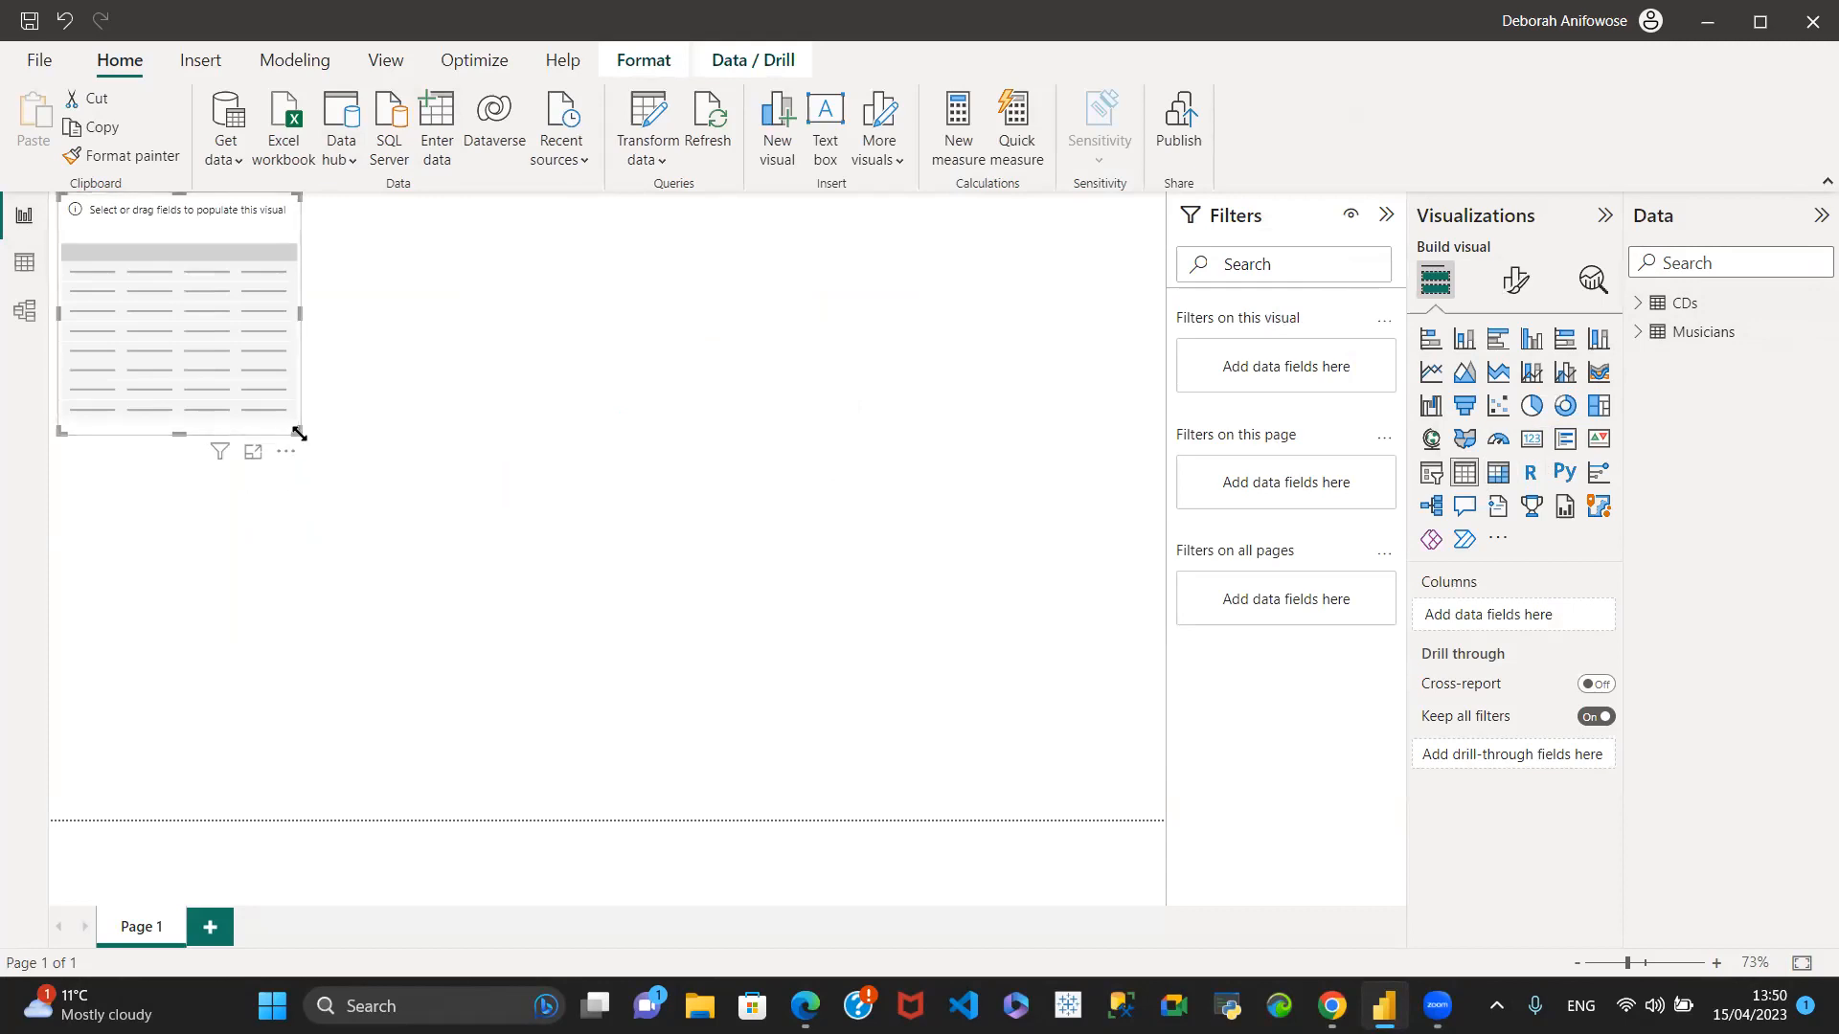
{"action": "left_click_drag", "start_coordinate": [296, 427], "coordinate": [654, 771]}
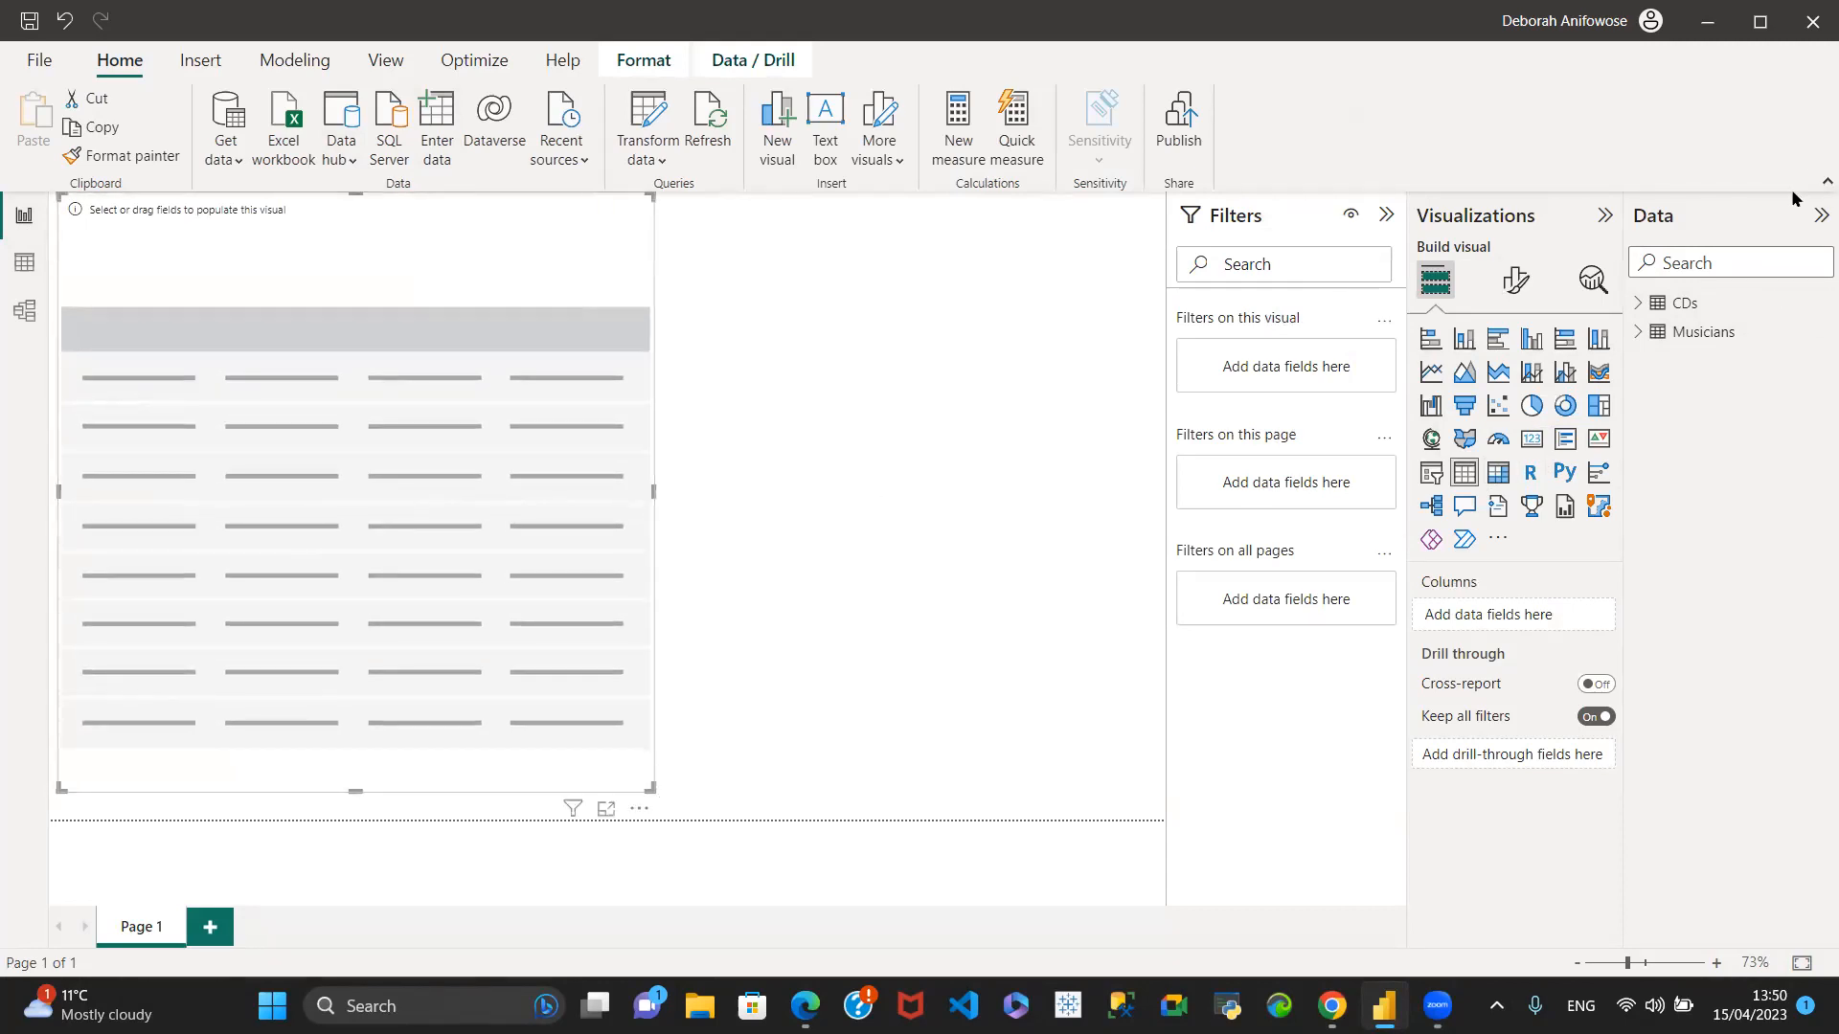
{"action": "left_click", "coordinate": [1639, 306]}
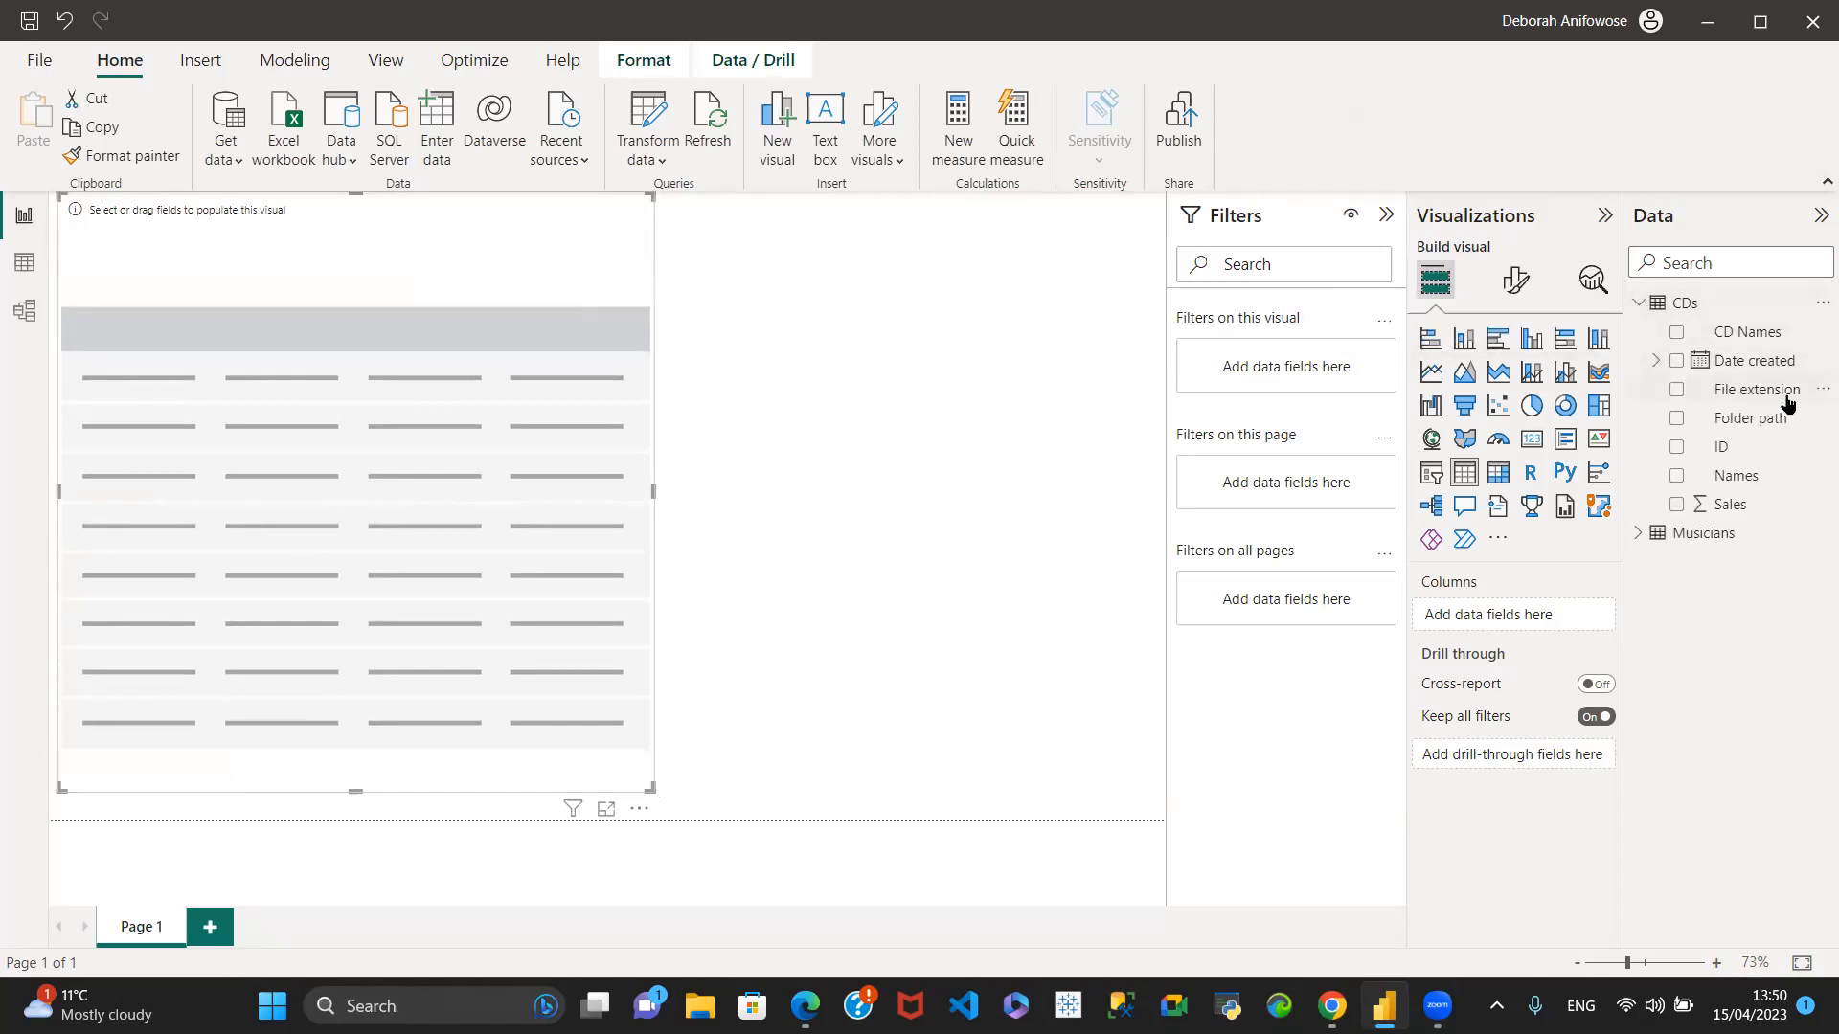
{"action": "left_click", "coordinate": [1678, 476]}
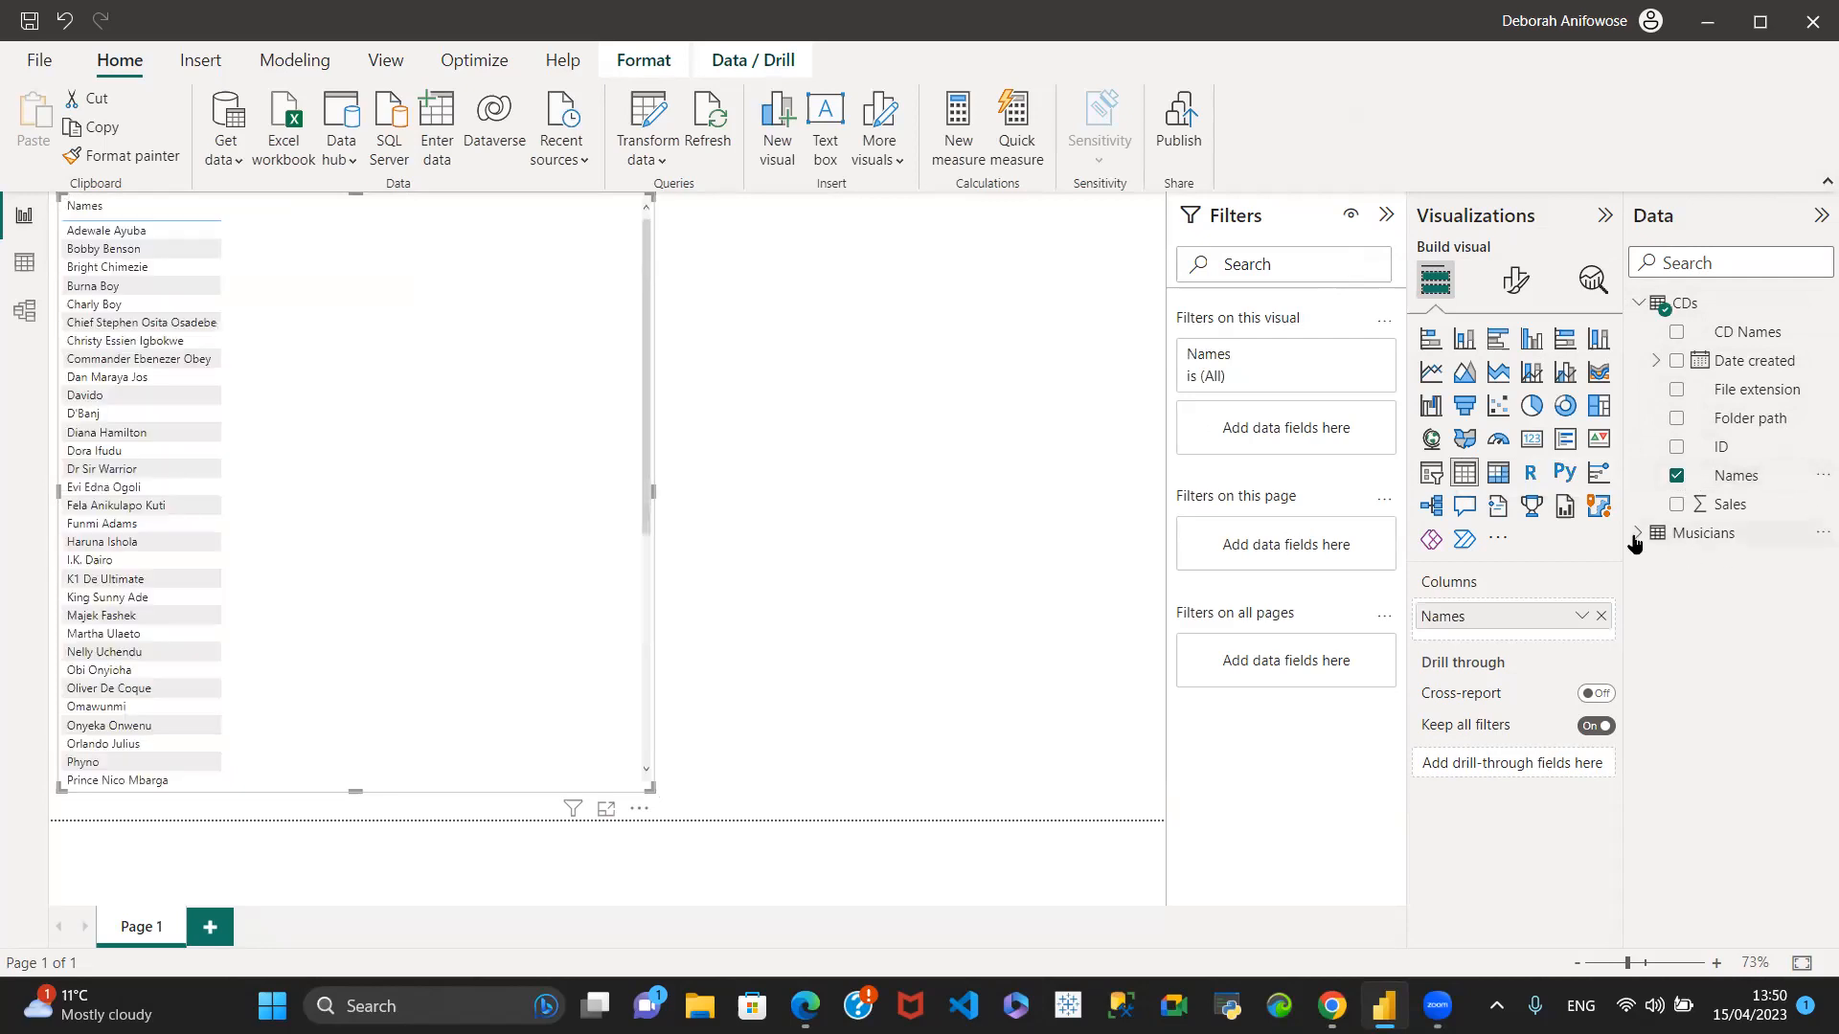
{"action": "left_click", "coordinate": [1678, 505]}
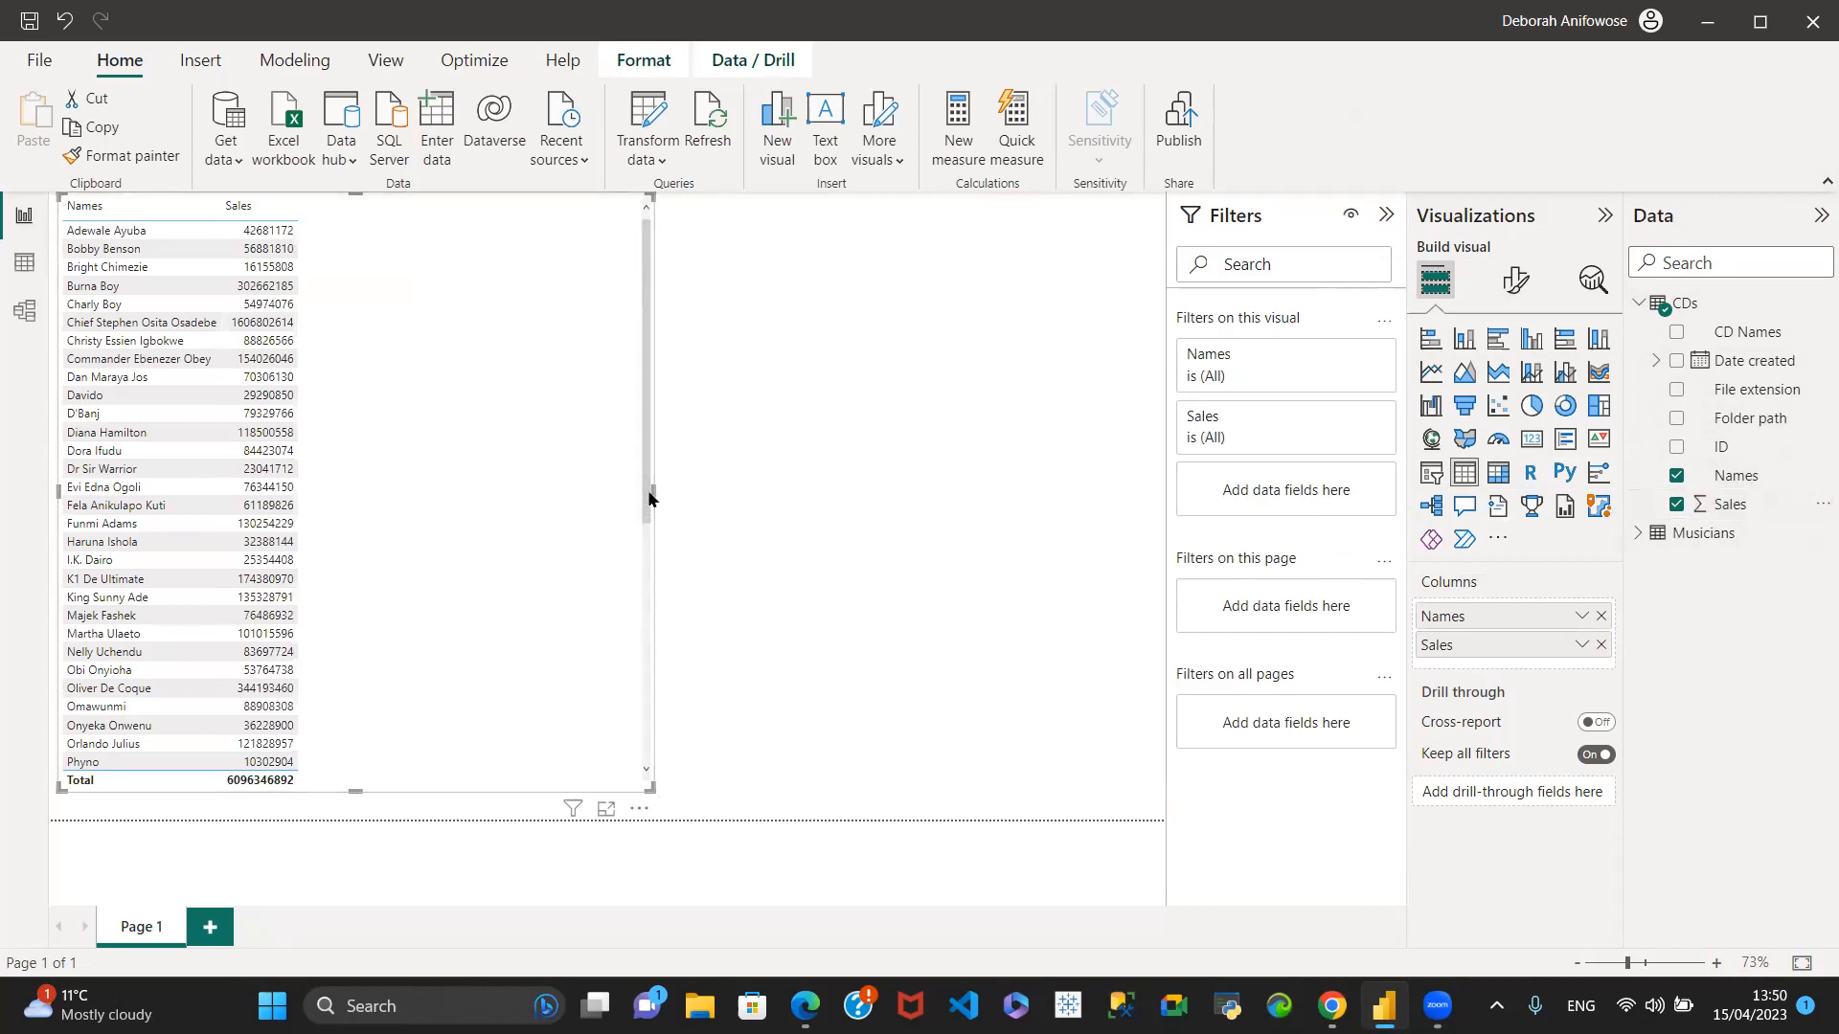
{"action": "left_click_drag", "start_coordinate": [800, 490], "coordinate": [669, 486]}
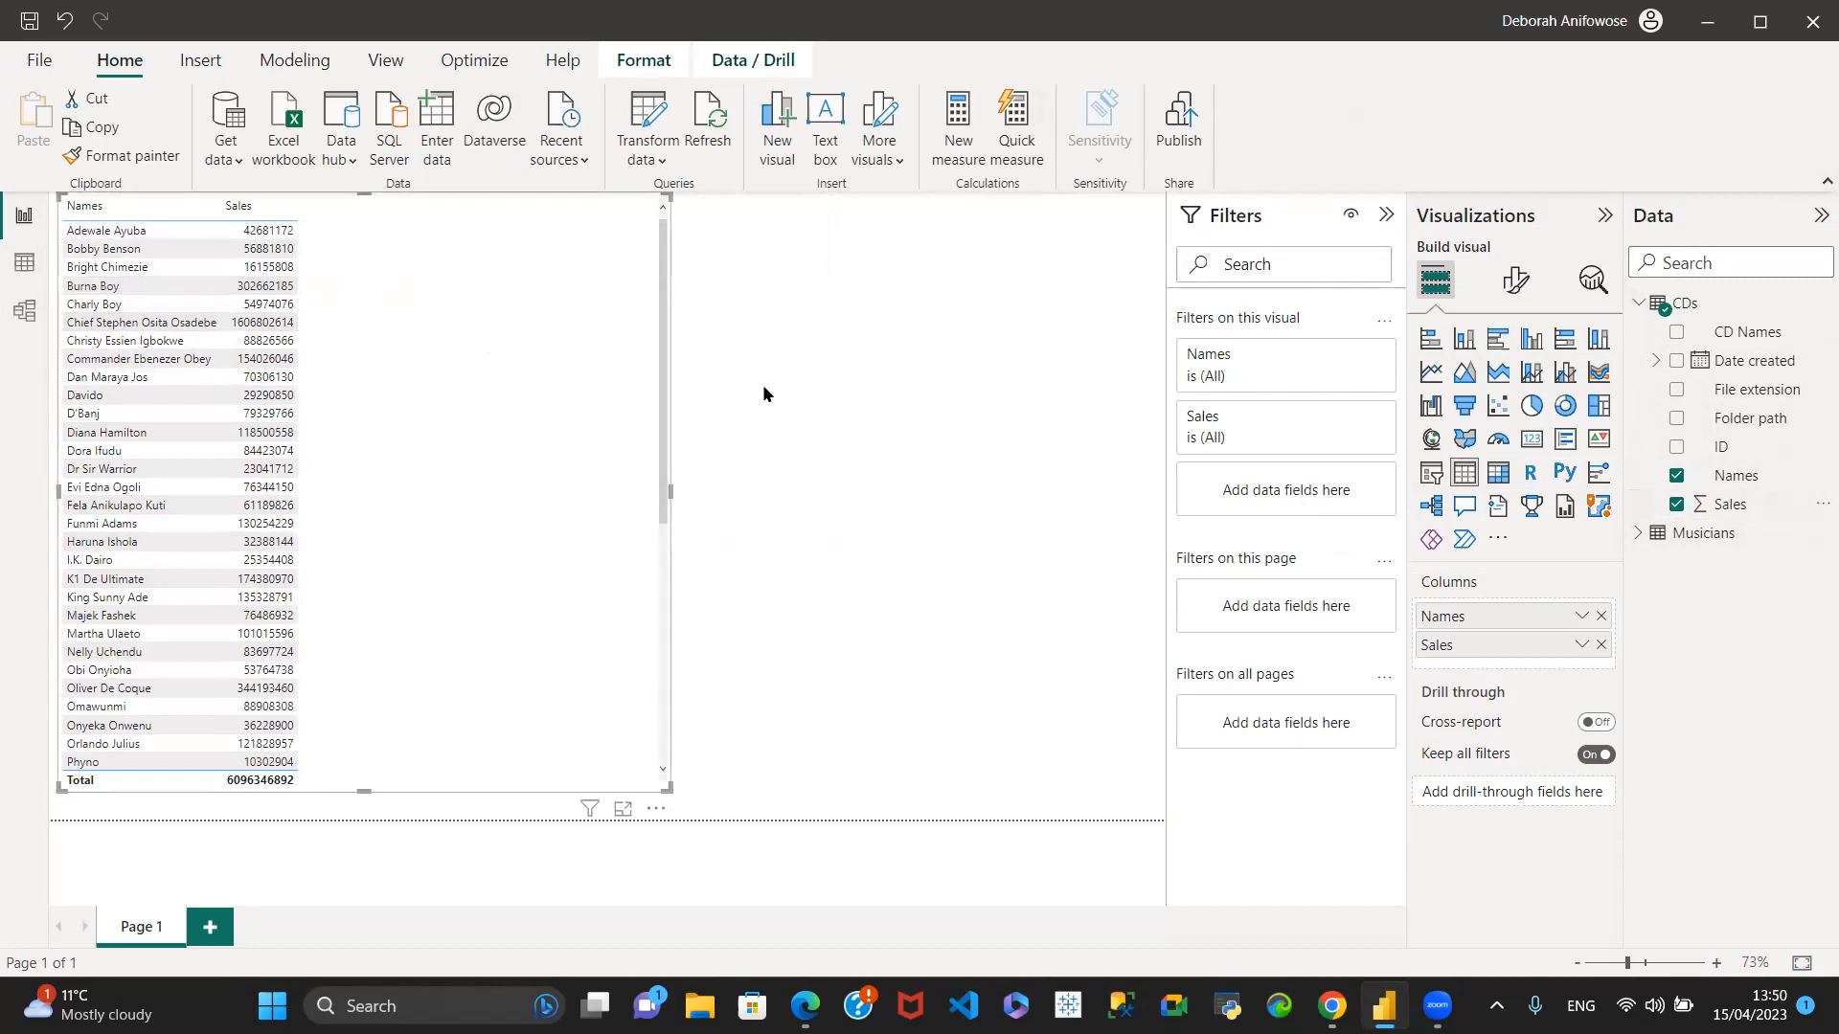
- Convert the table to a stacked bar chart, and shorten it to fill only the upper-left part of the page
{"action": "left_click", "coordinate": [1430, 338]}
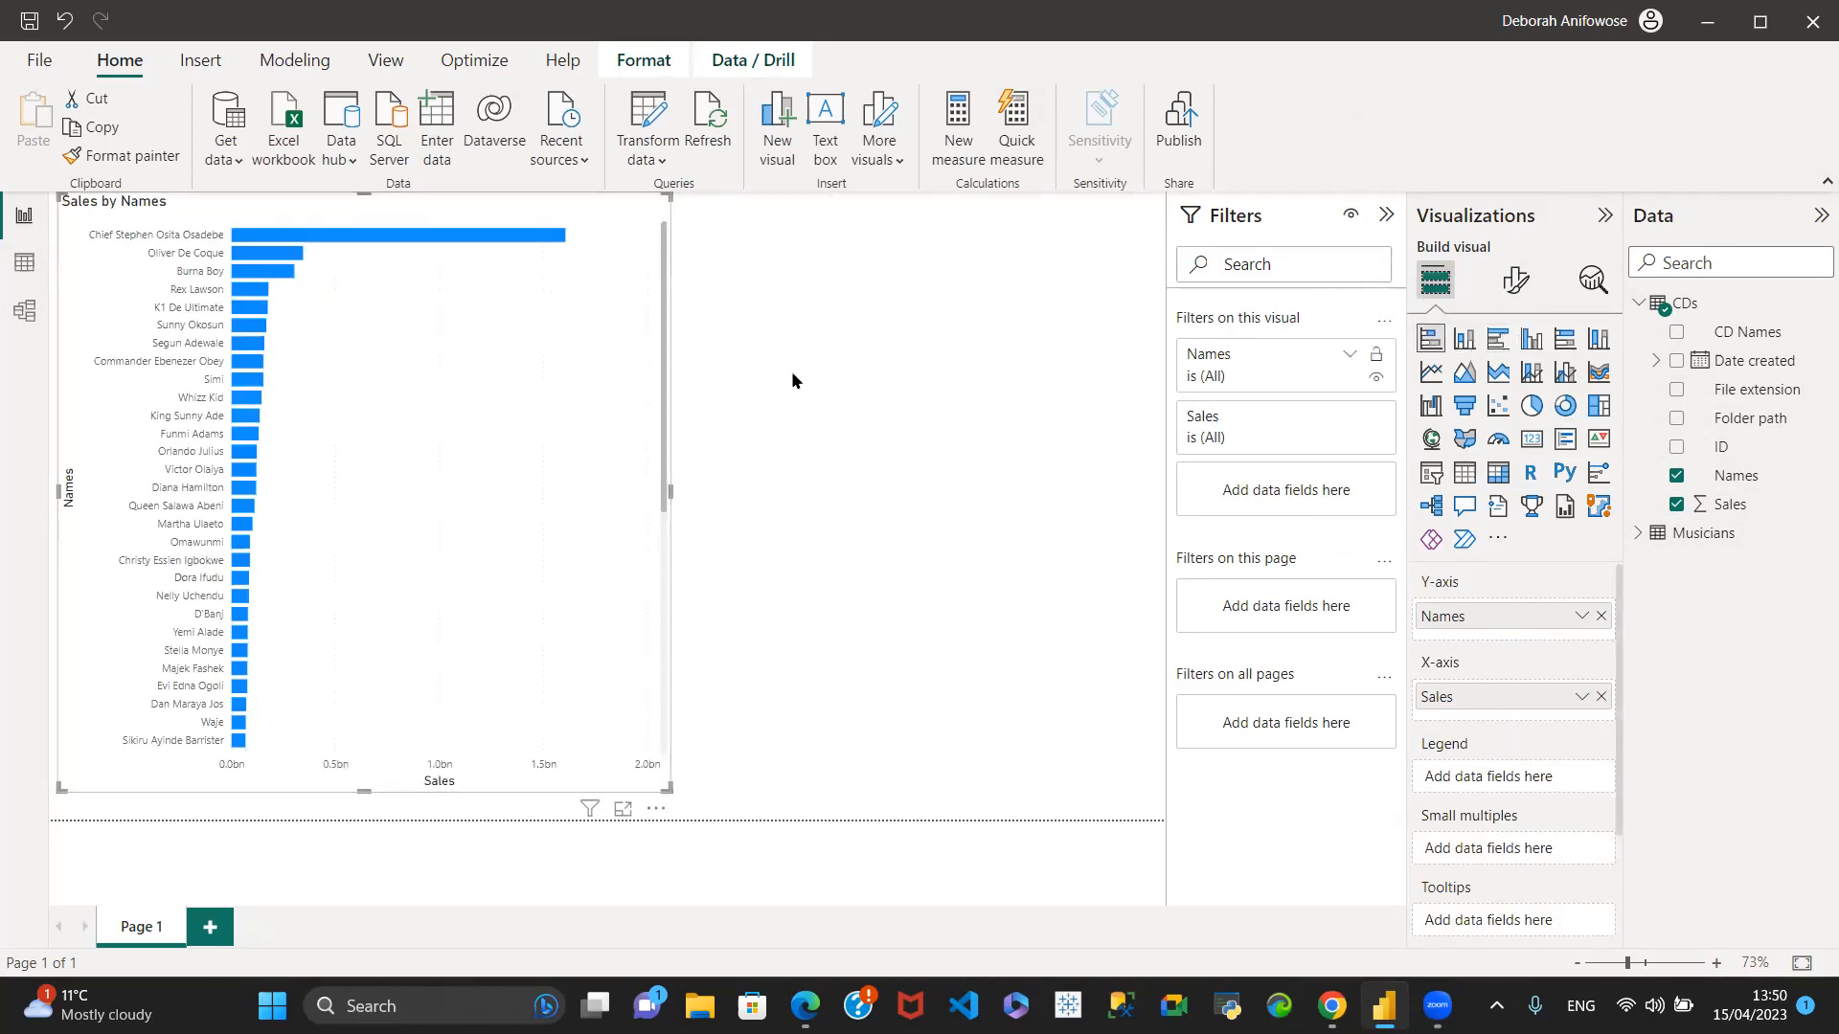
{"action": "left_click_drag", "start_coordinate": [364, 193], "coordinate": [351, 272]}
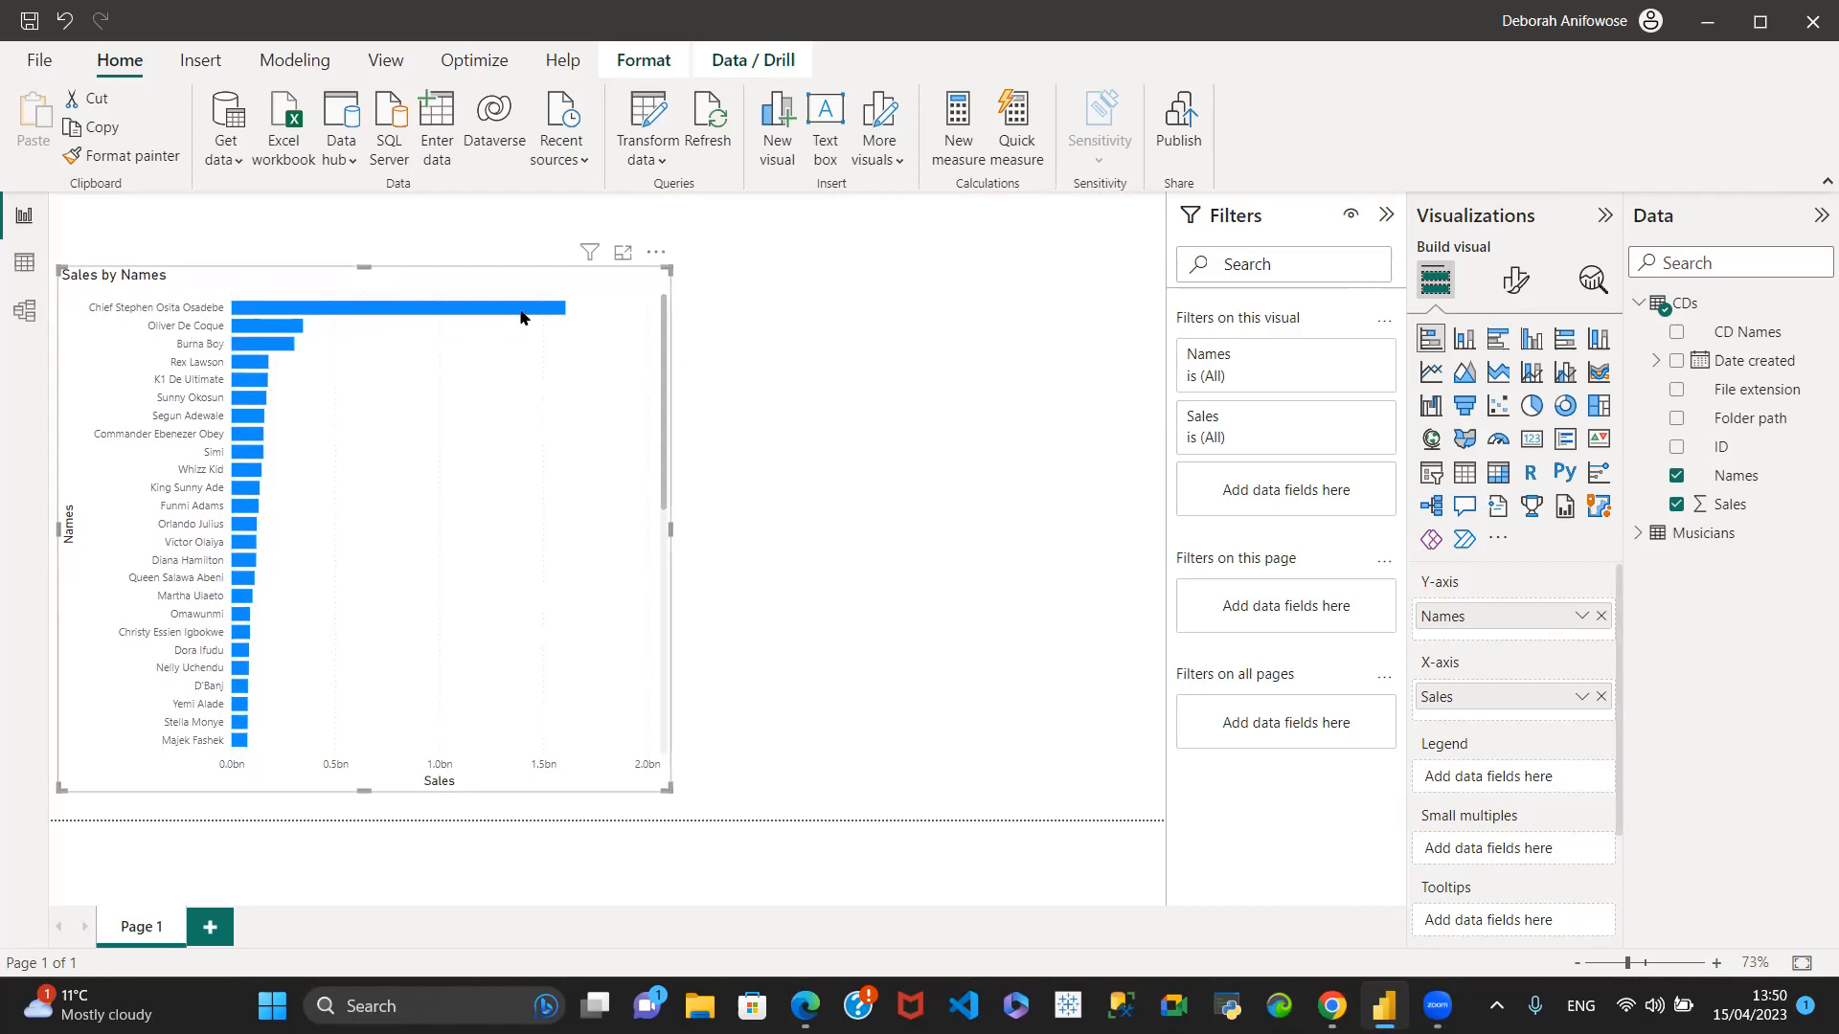
{"action": "mouse_move", "coordinate": [570, 310]}
{"action": "left_click_drag", "start_coordinate": [362, 271], "coordinate": [348, 508]}
{"action": "left_click_drag", "start_coordinate": [381, 604], "coordinate": [353, 302]}
{"action": "left_click", "coordinate": [879, 466]}
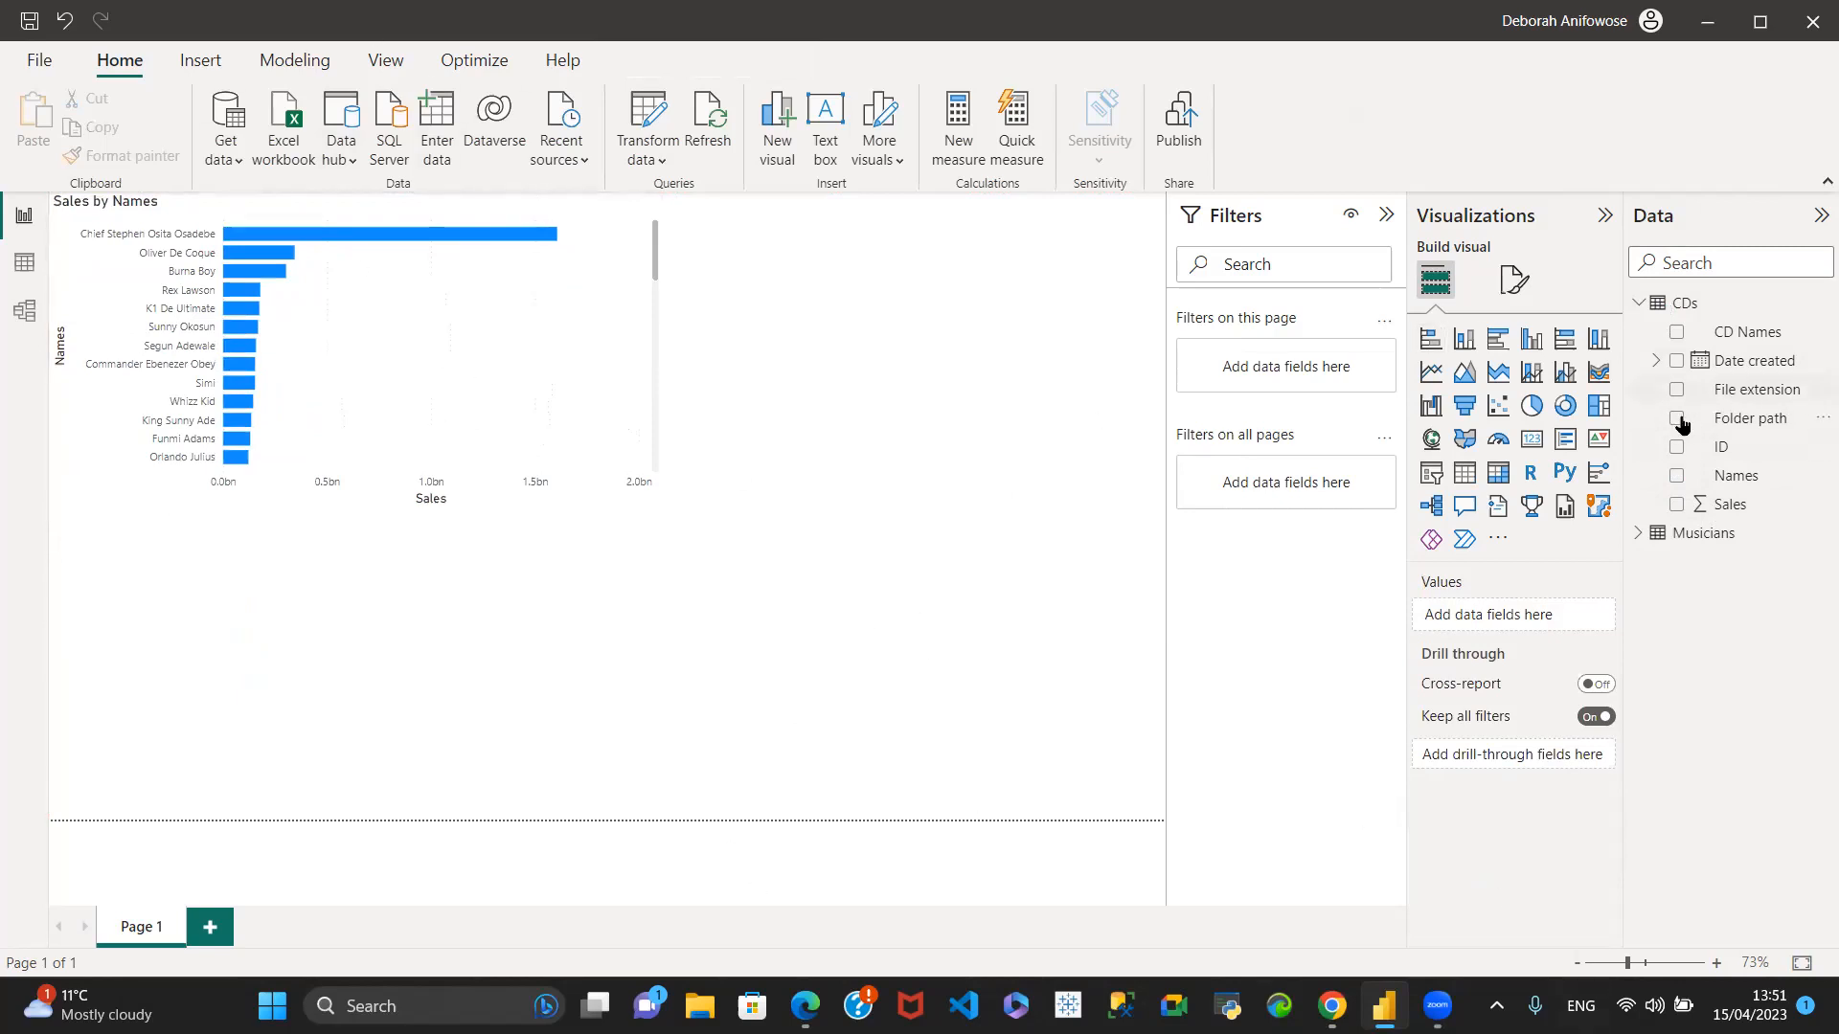
- Create a column chart of Sales by Date created below the bar chart, and widen it across most of the page
{"action": "left_click", "coordinate": [1677, 505]}
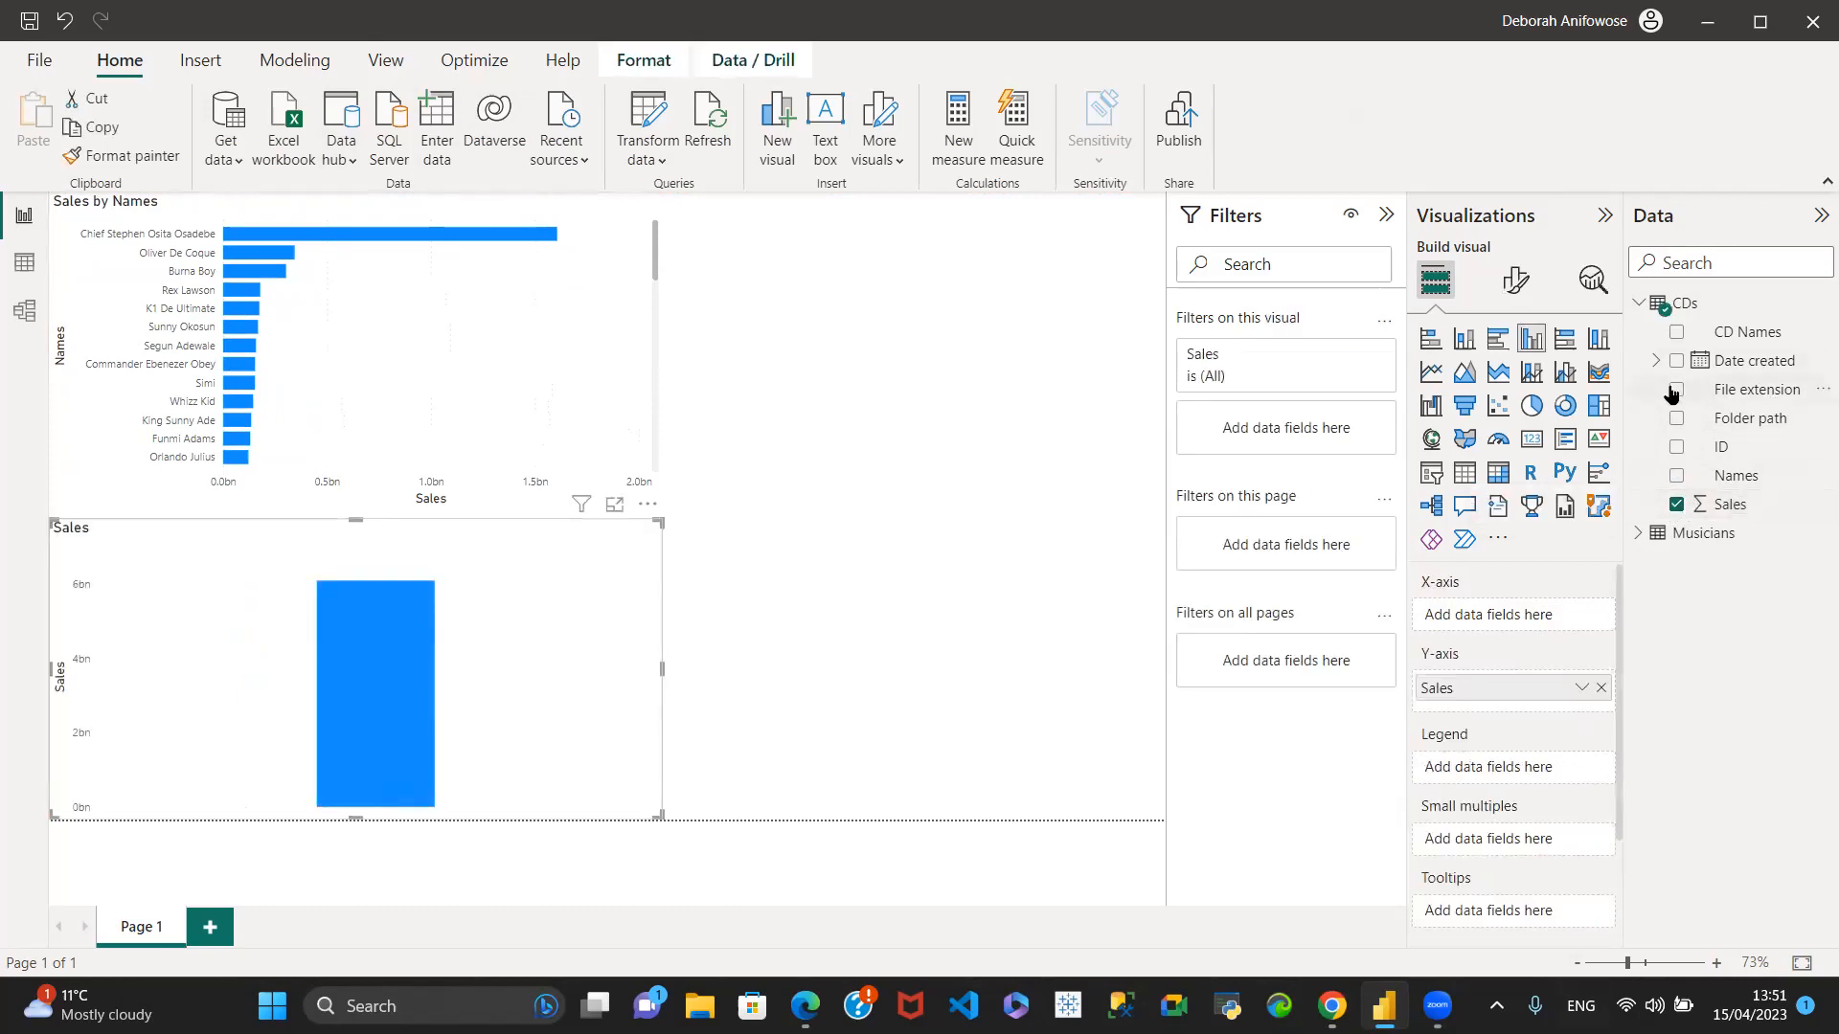
{"action": "left_click", "coordinate": [1656, 361]}
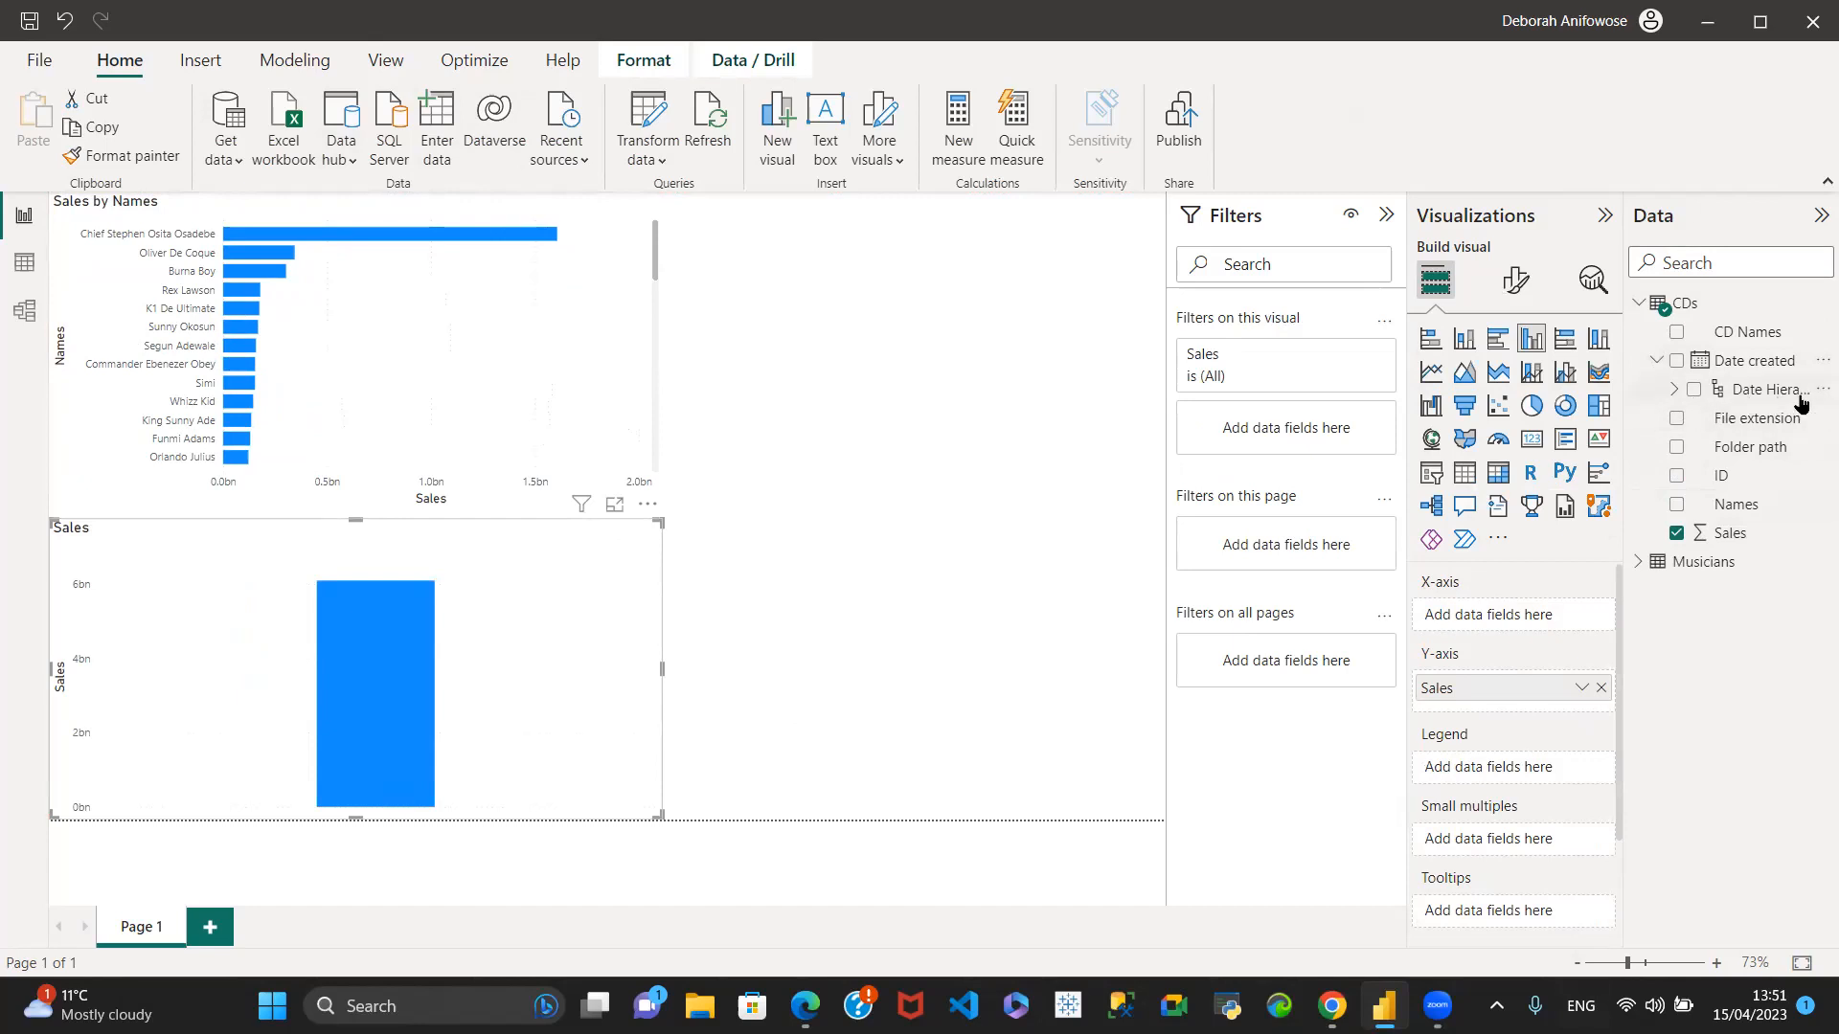
{"action": "left_click", "coordinate": [1677, 363]}
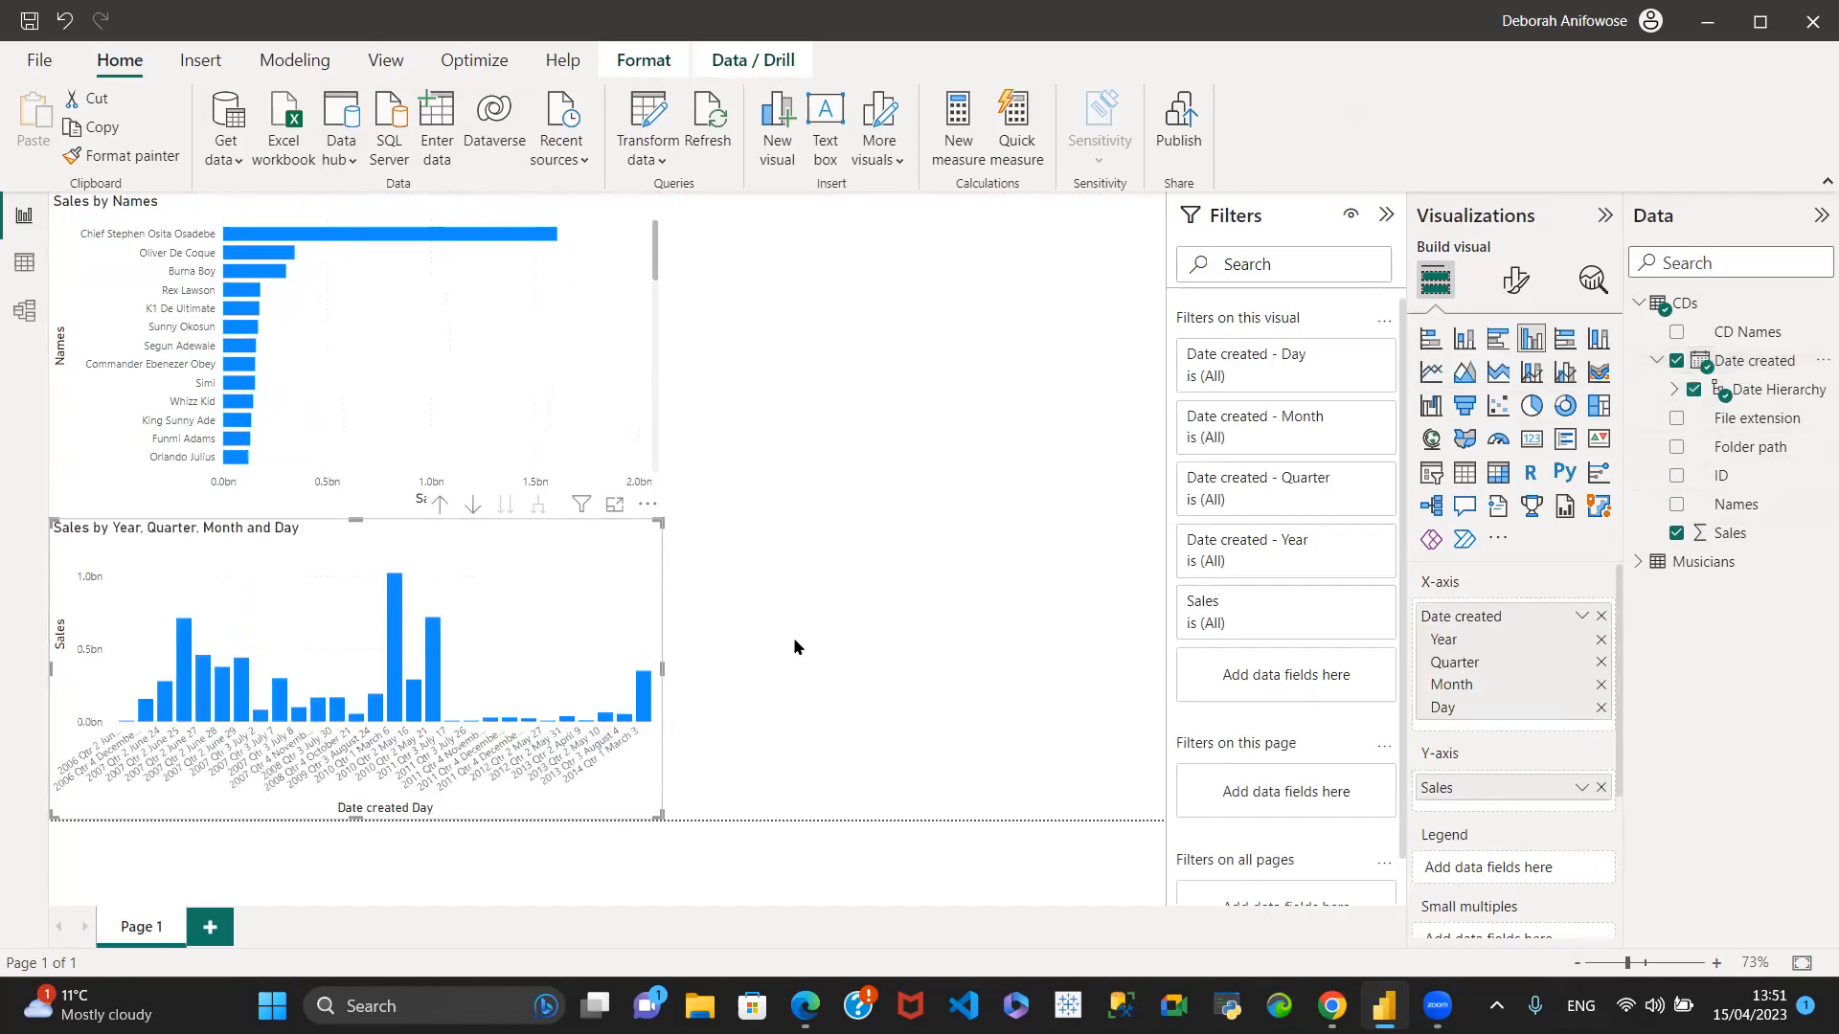
{"action": "left_click_drag", "start_coordinate": [664, 671], "coordinate": [1010, 670]}
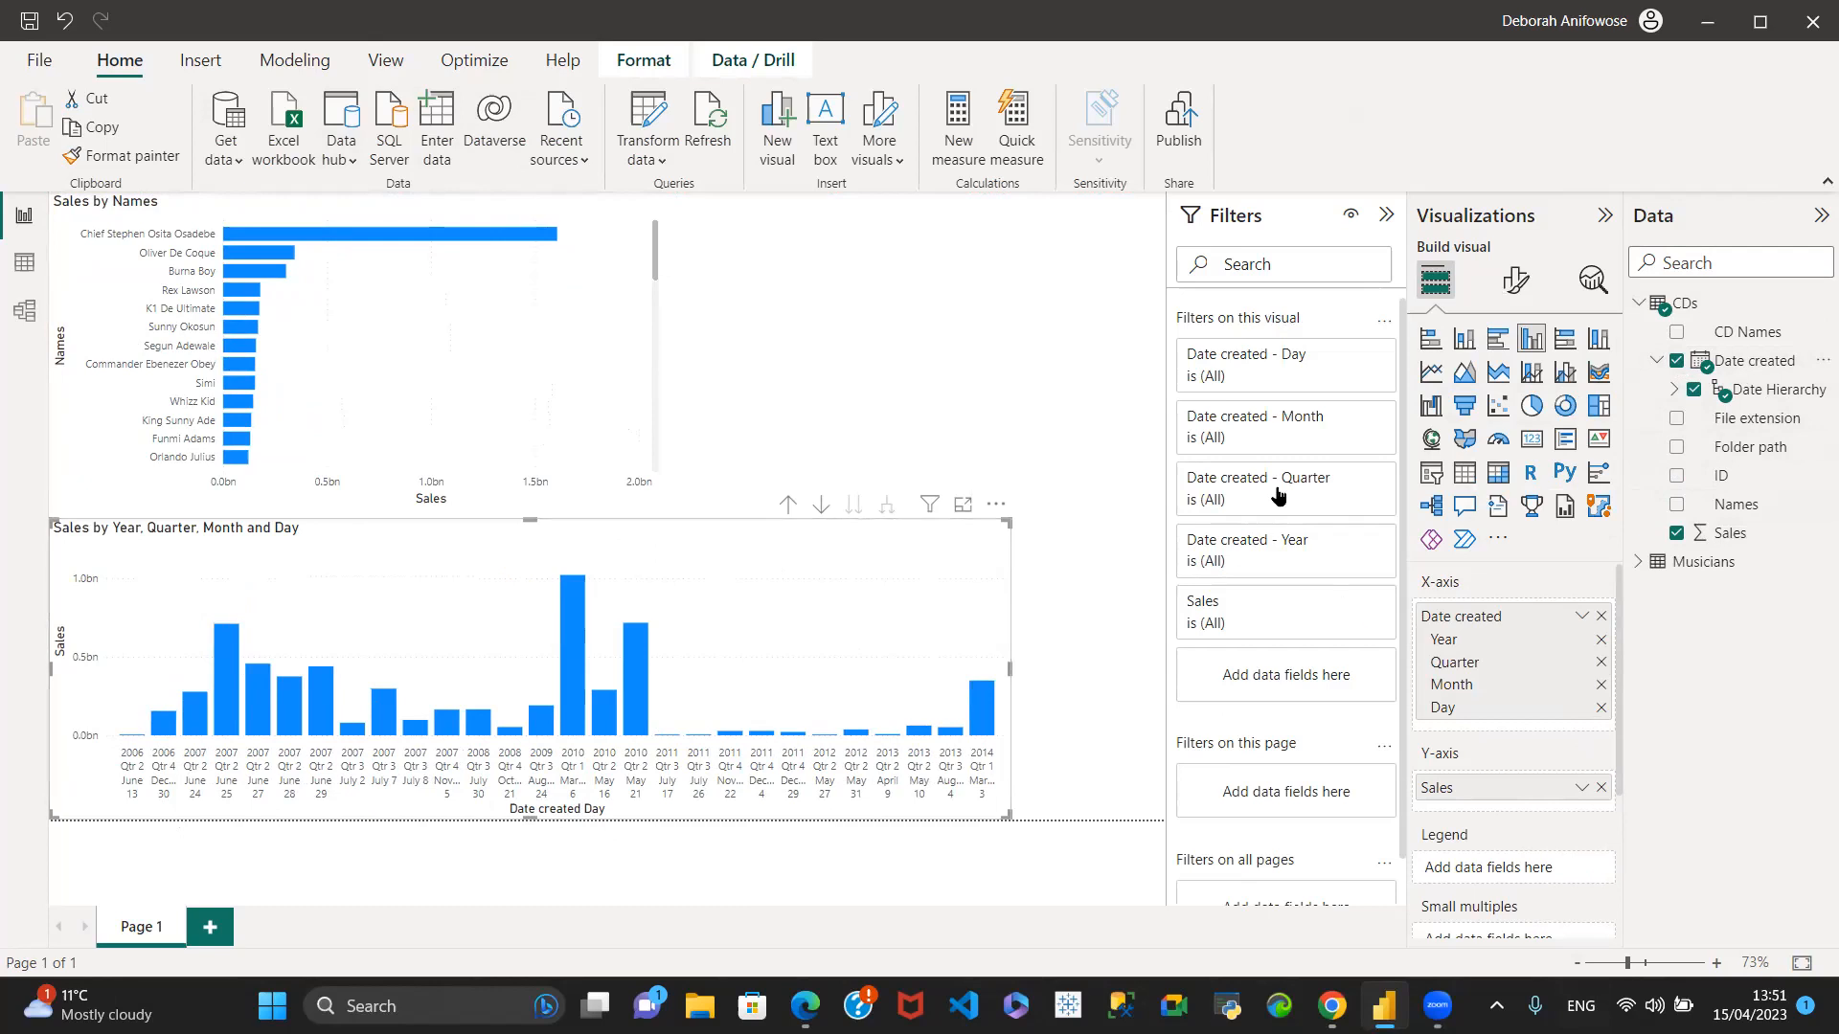
- Change the Sales by Date created column chart to a line chart, and stretch it over the full page width
{"action": "left_click", "coordinate": [1431, 371]}
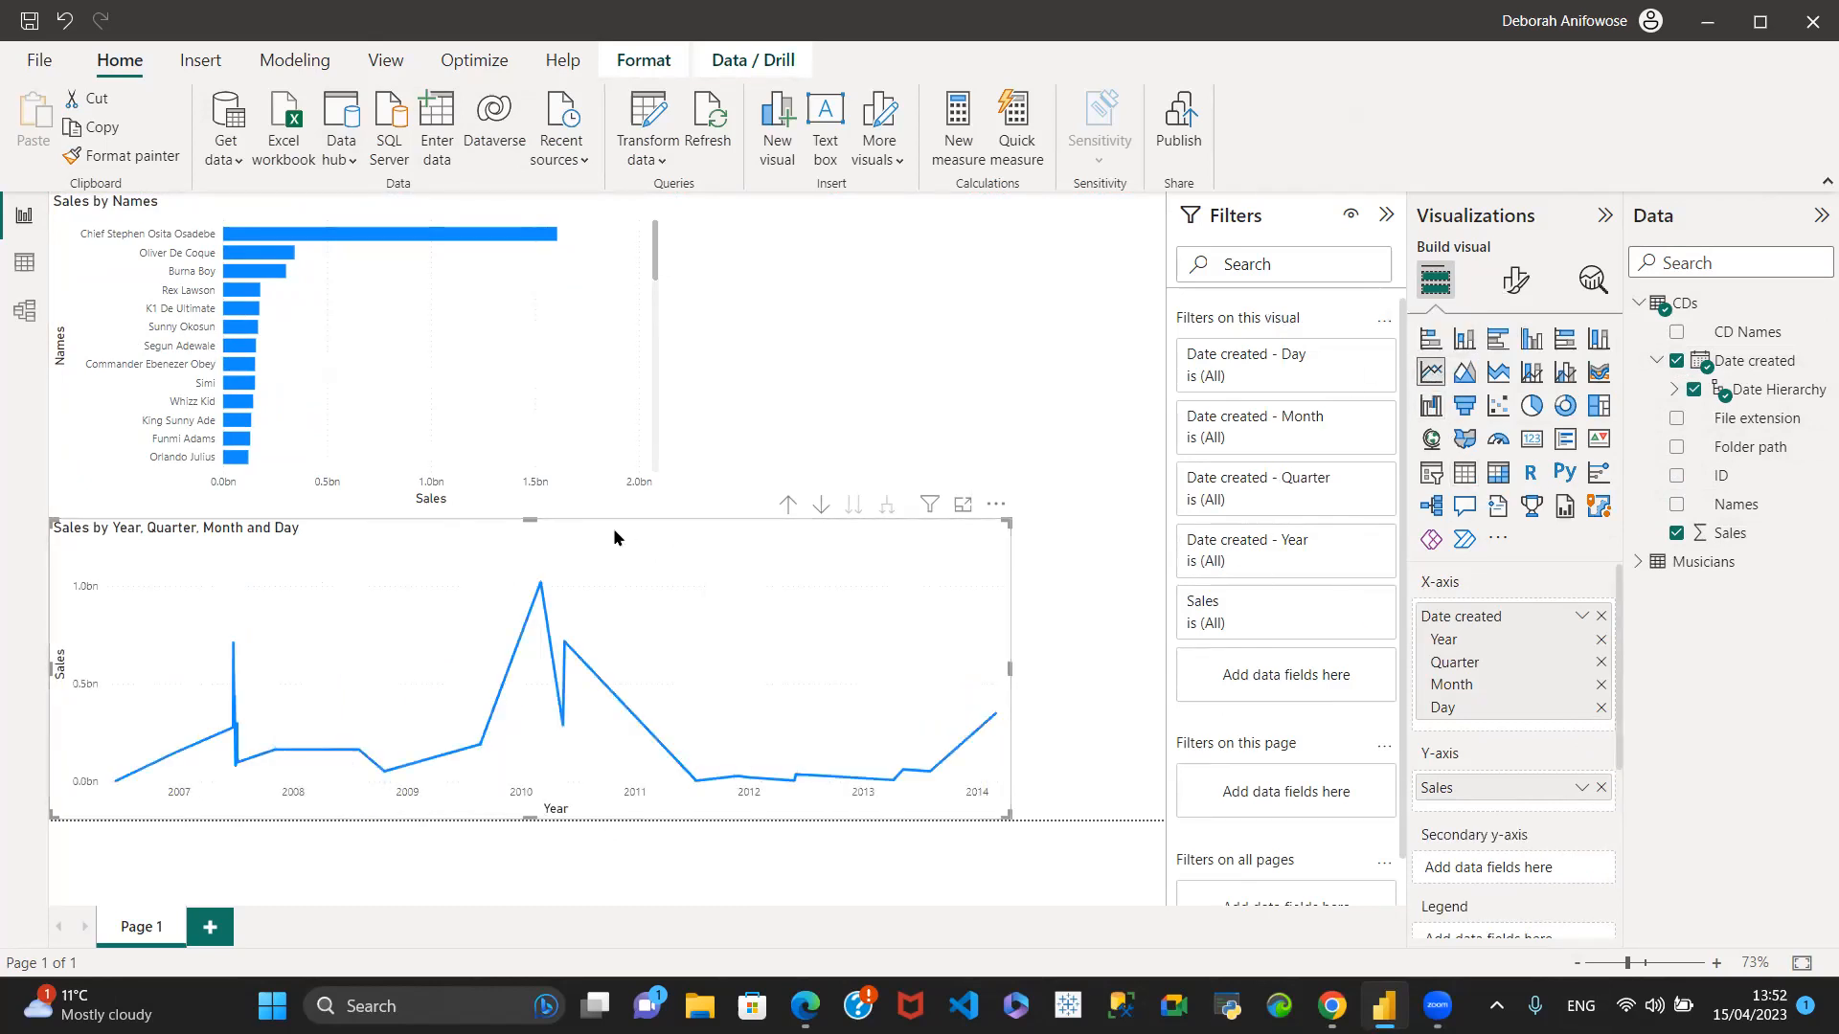
{"action": "left_click_drag", "start_coordinate": [714, 564], "coordinate": [855, 564]}
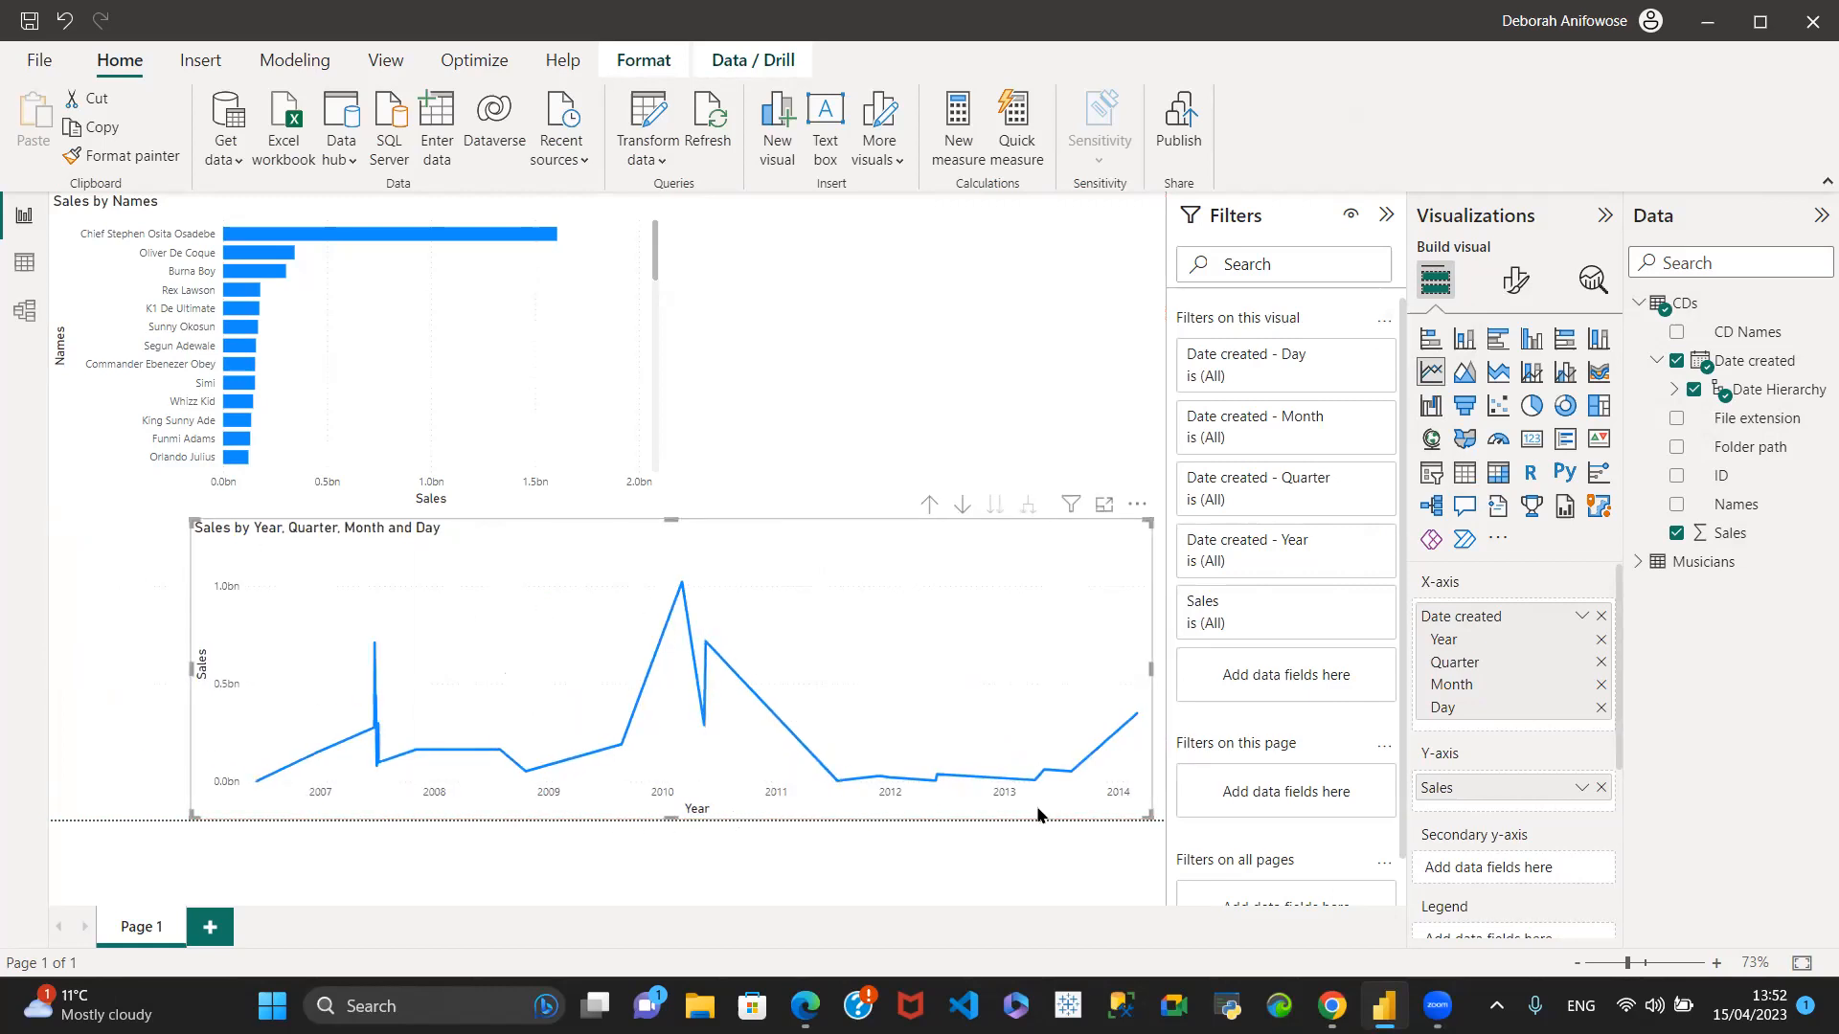
{"action": "left_click_drag", "start_coordinate": [191, 667], "coordinate": [51, 671]}
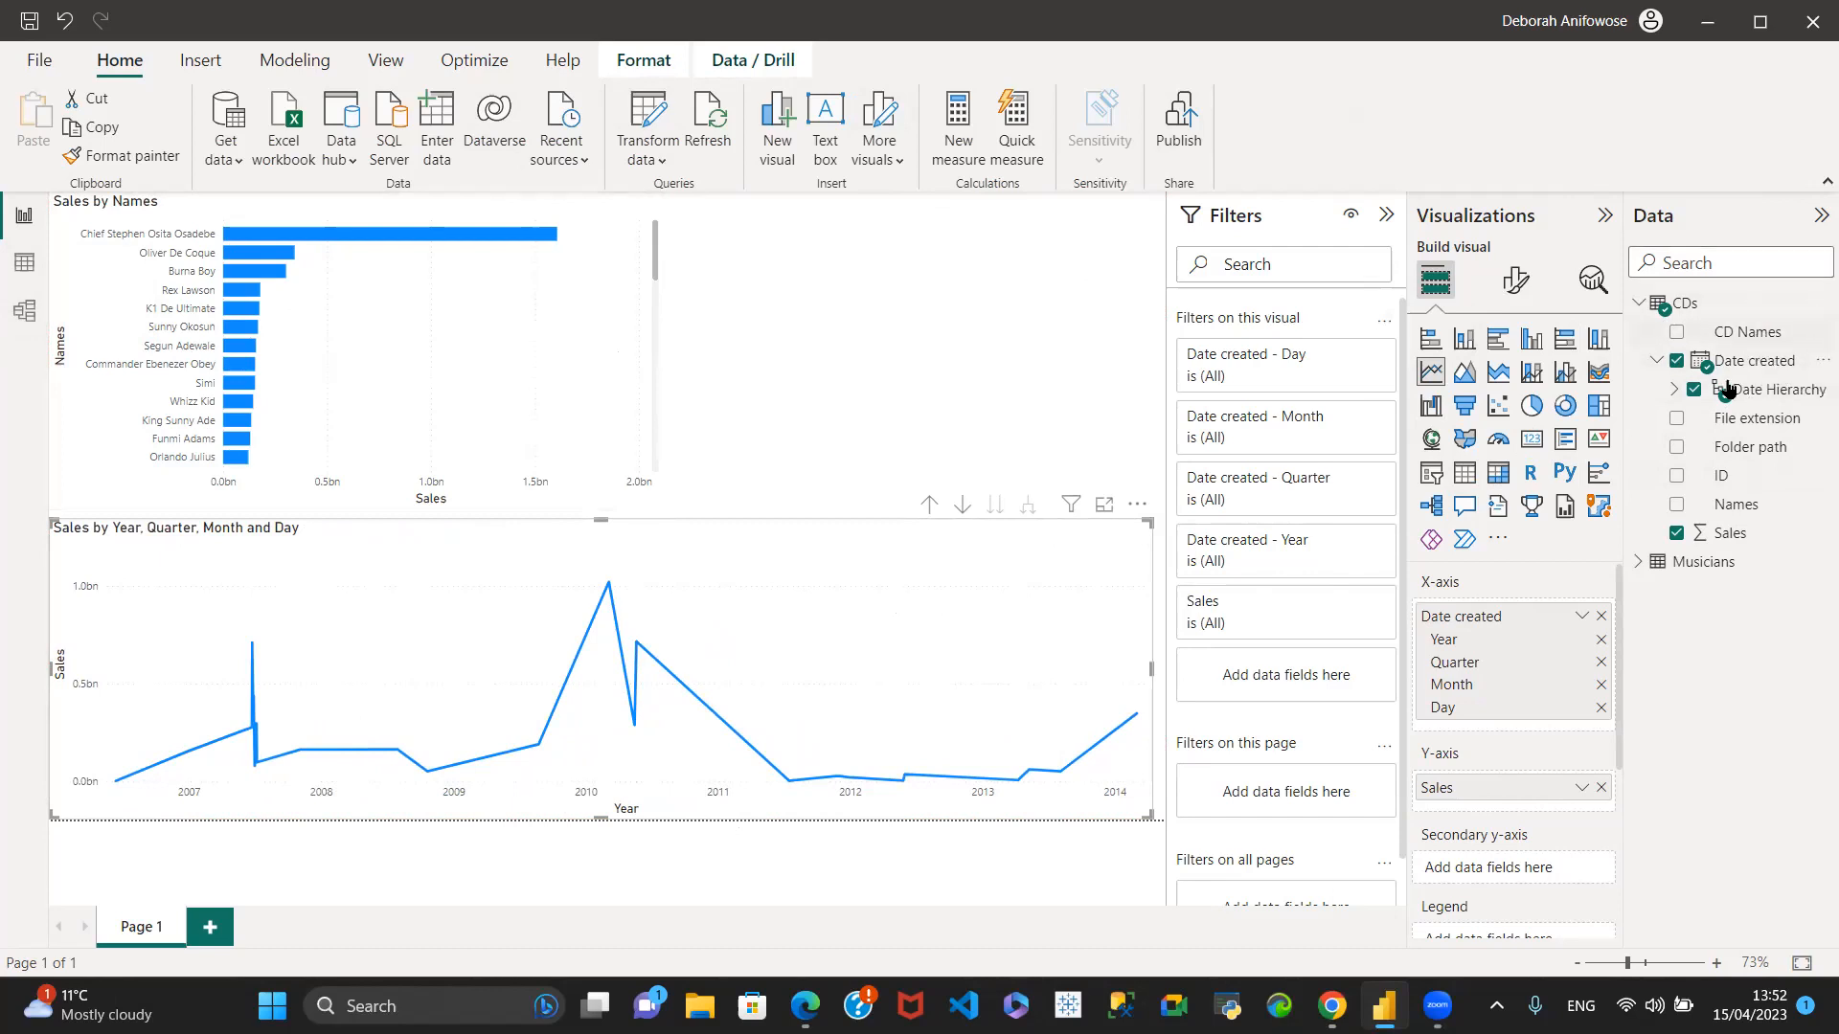
{"action": "left_click", "coordinate": [1637, 304]}
{"action": "left_click", "coordinate": [1639, 333]}
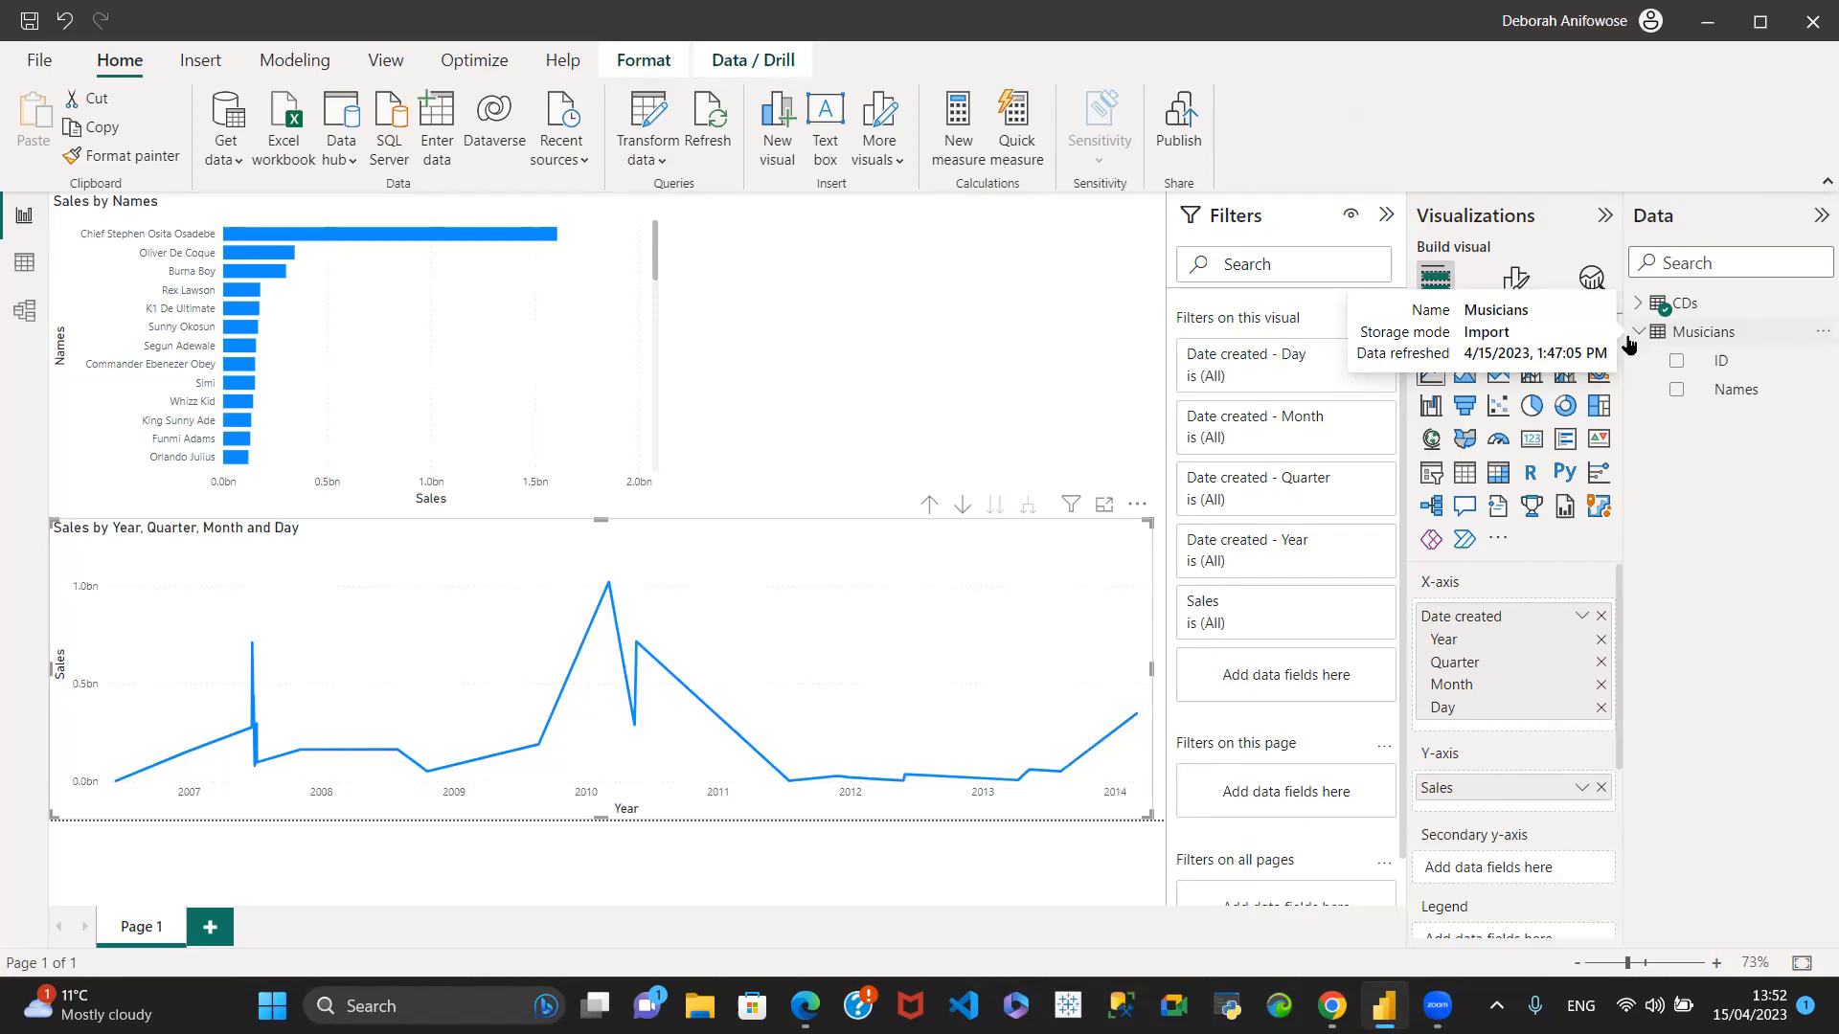
{"action": "left_click", "coordinate": [1640, 331]}
{"action": "left_click", "coordinate": [1640, 331]}
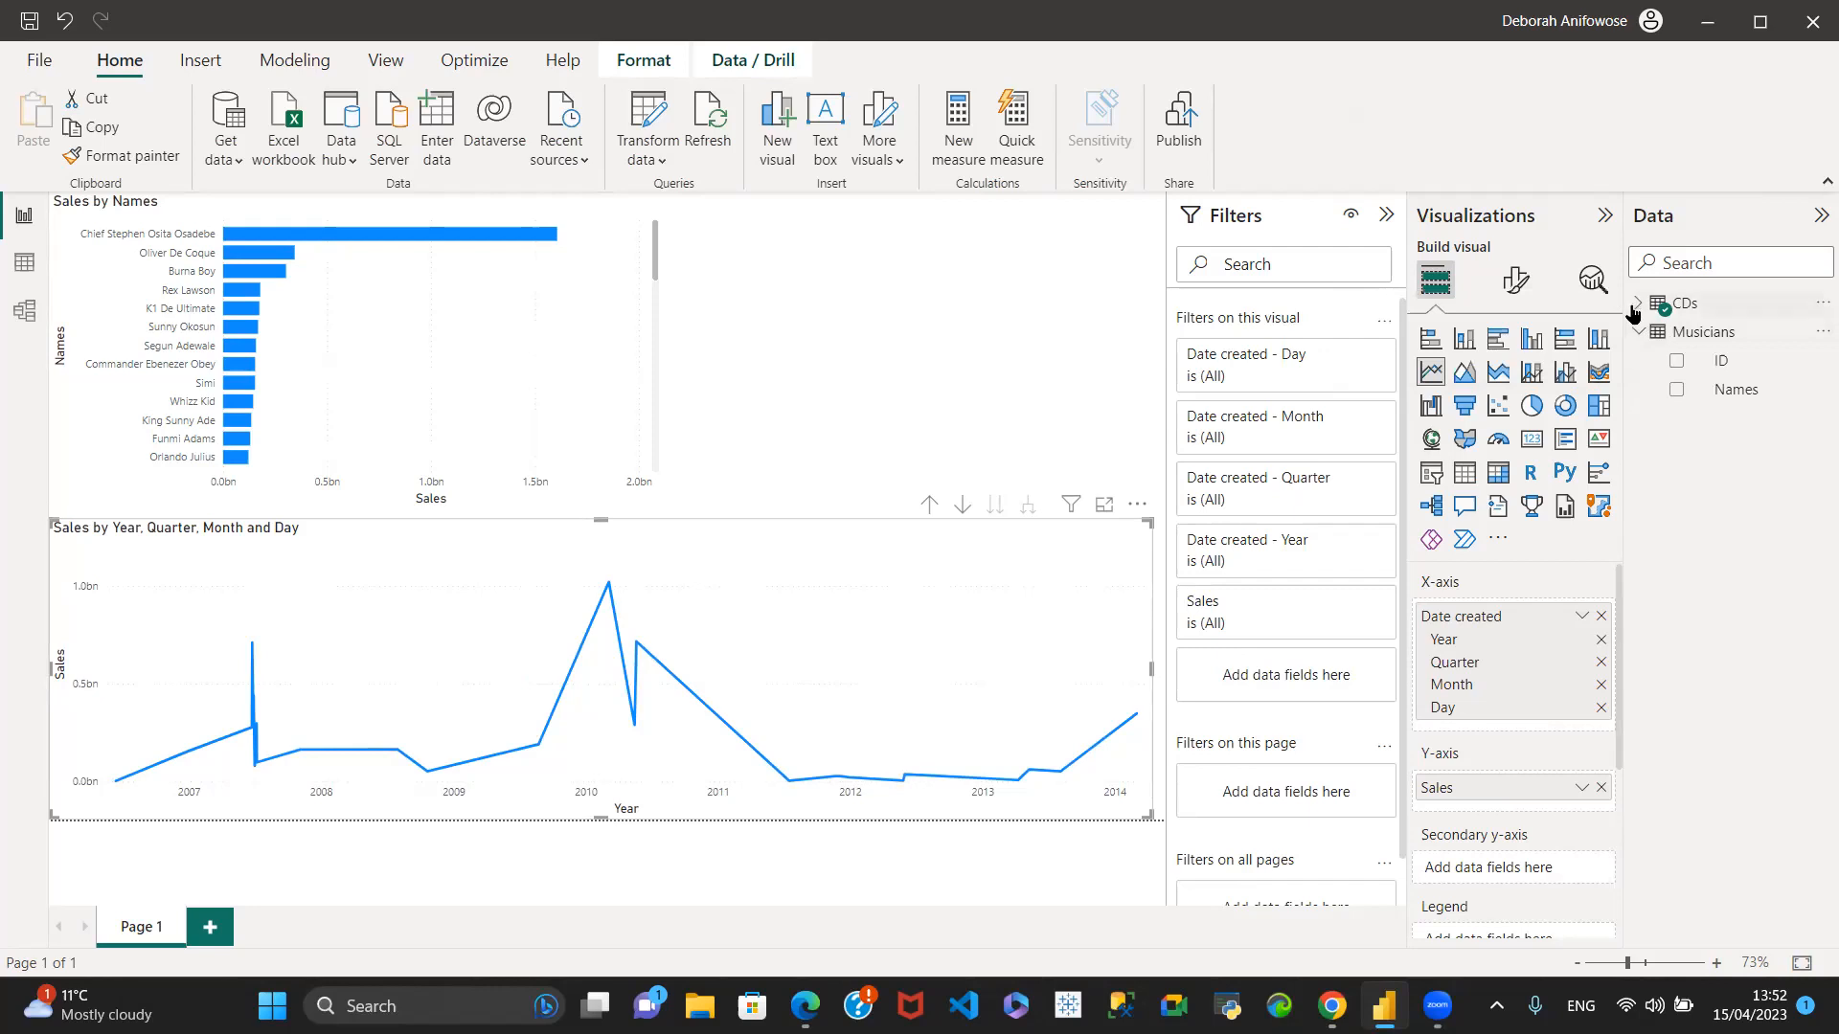
{"action": "left_click", "coordinate": [1634, 306]}
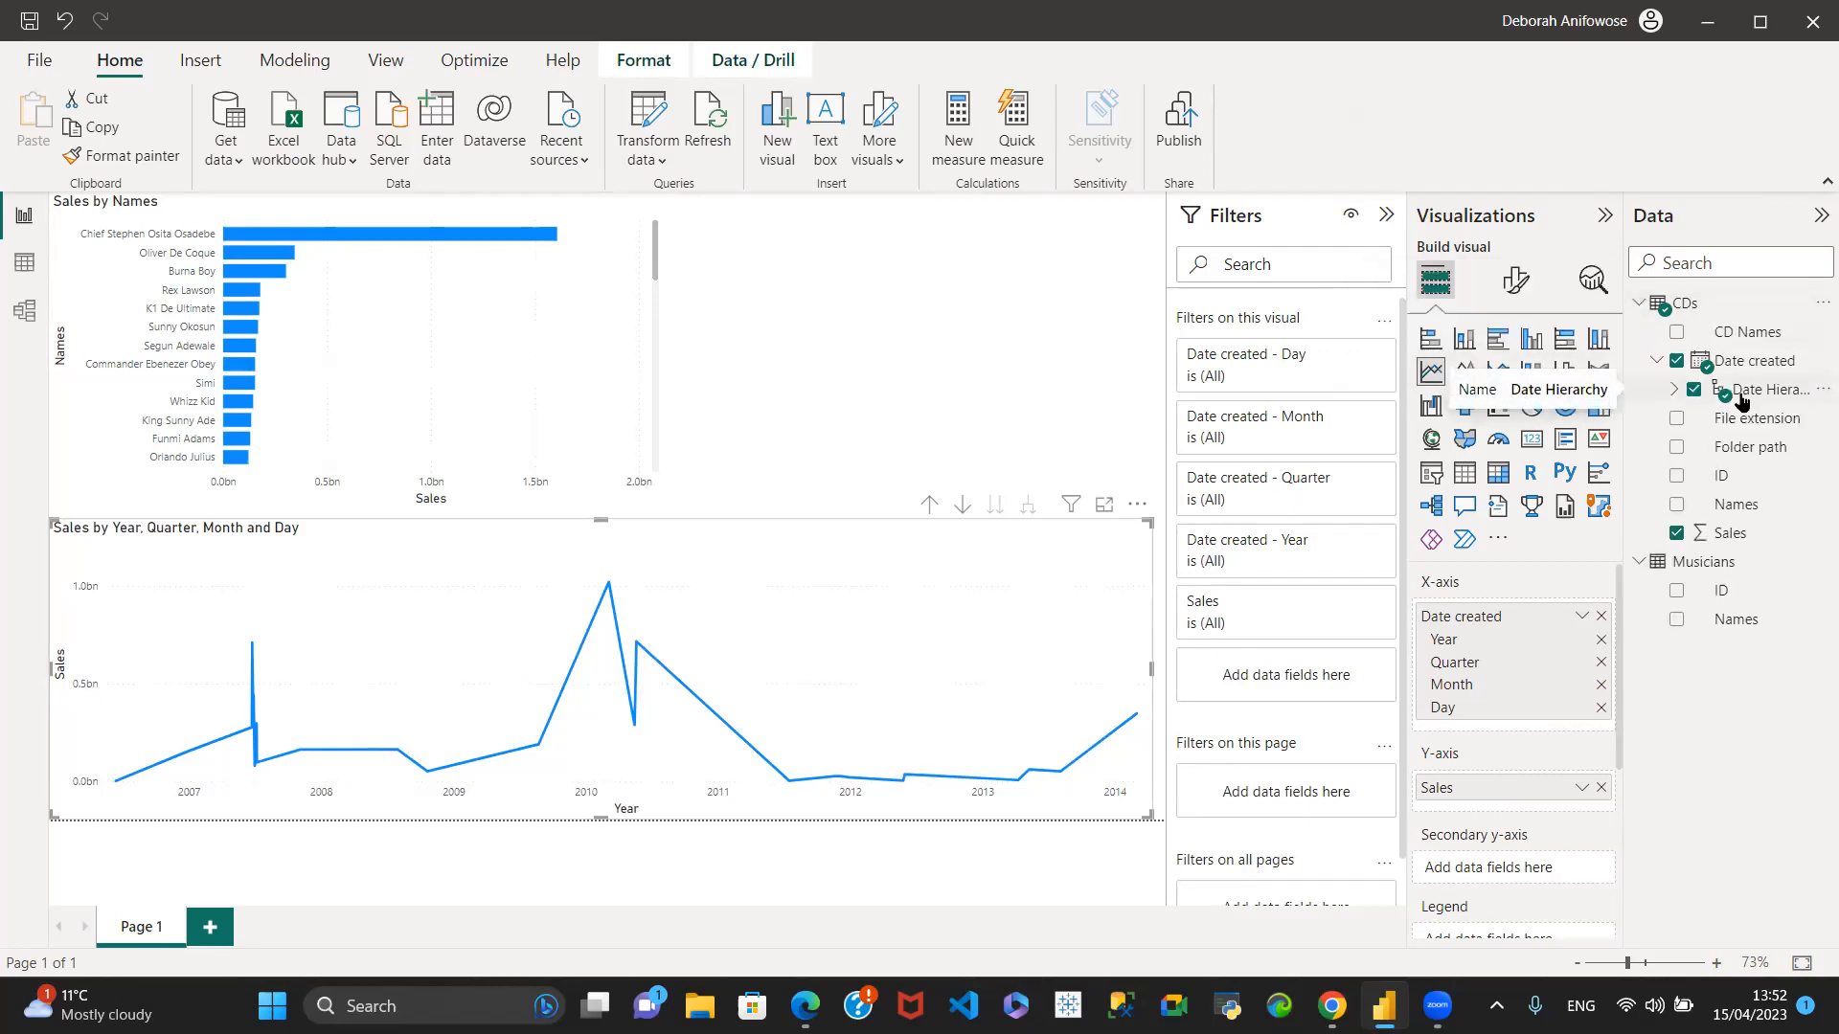
- Lower the top edge of the Sales by Names bar chart slightly to leave a gap above it
{"action": "left_click", "coordinate": [471, 298]}
{"action": "left_click", "coordinate": [873, 318]}
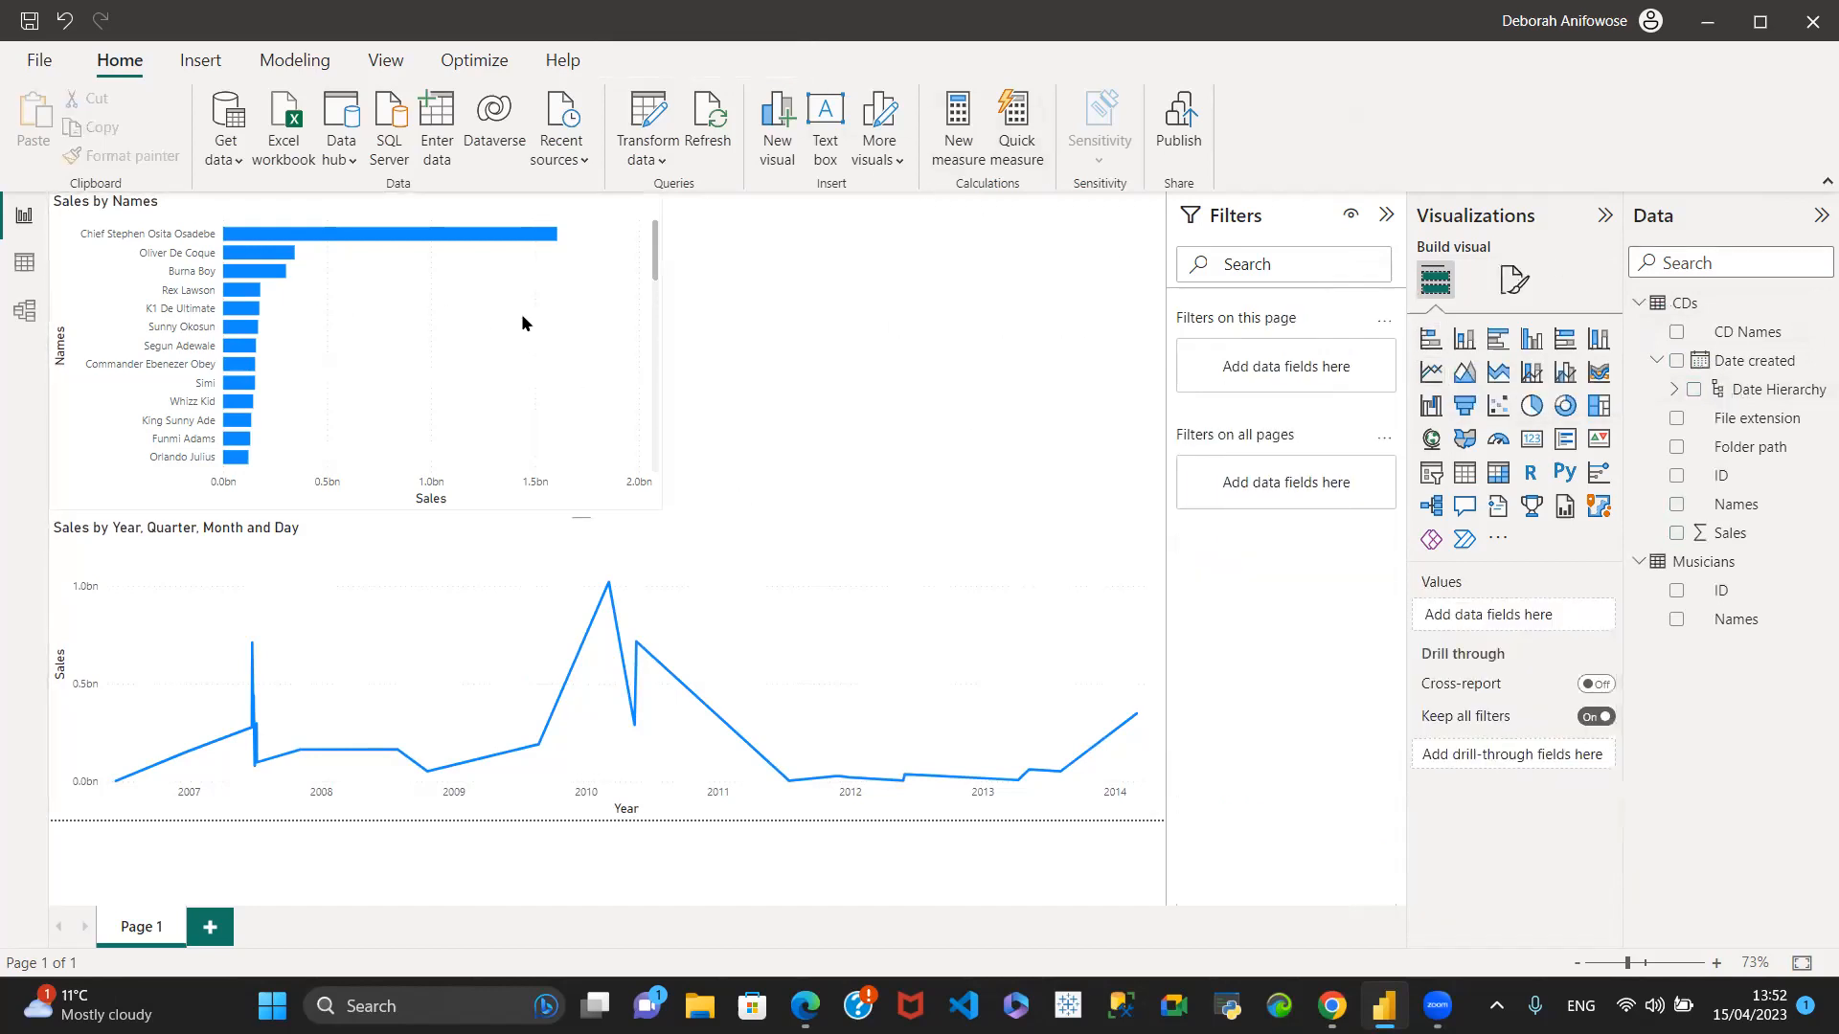
{"action": "left_click", "coordinate": [570, 243]}
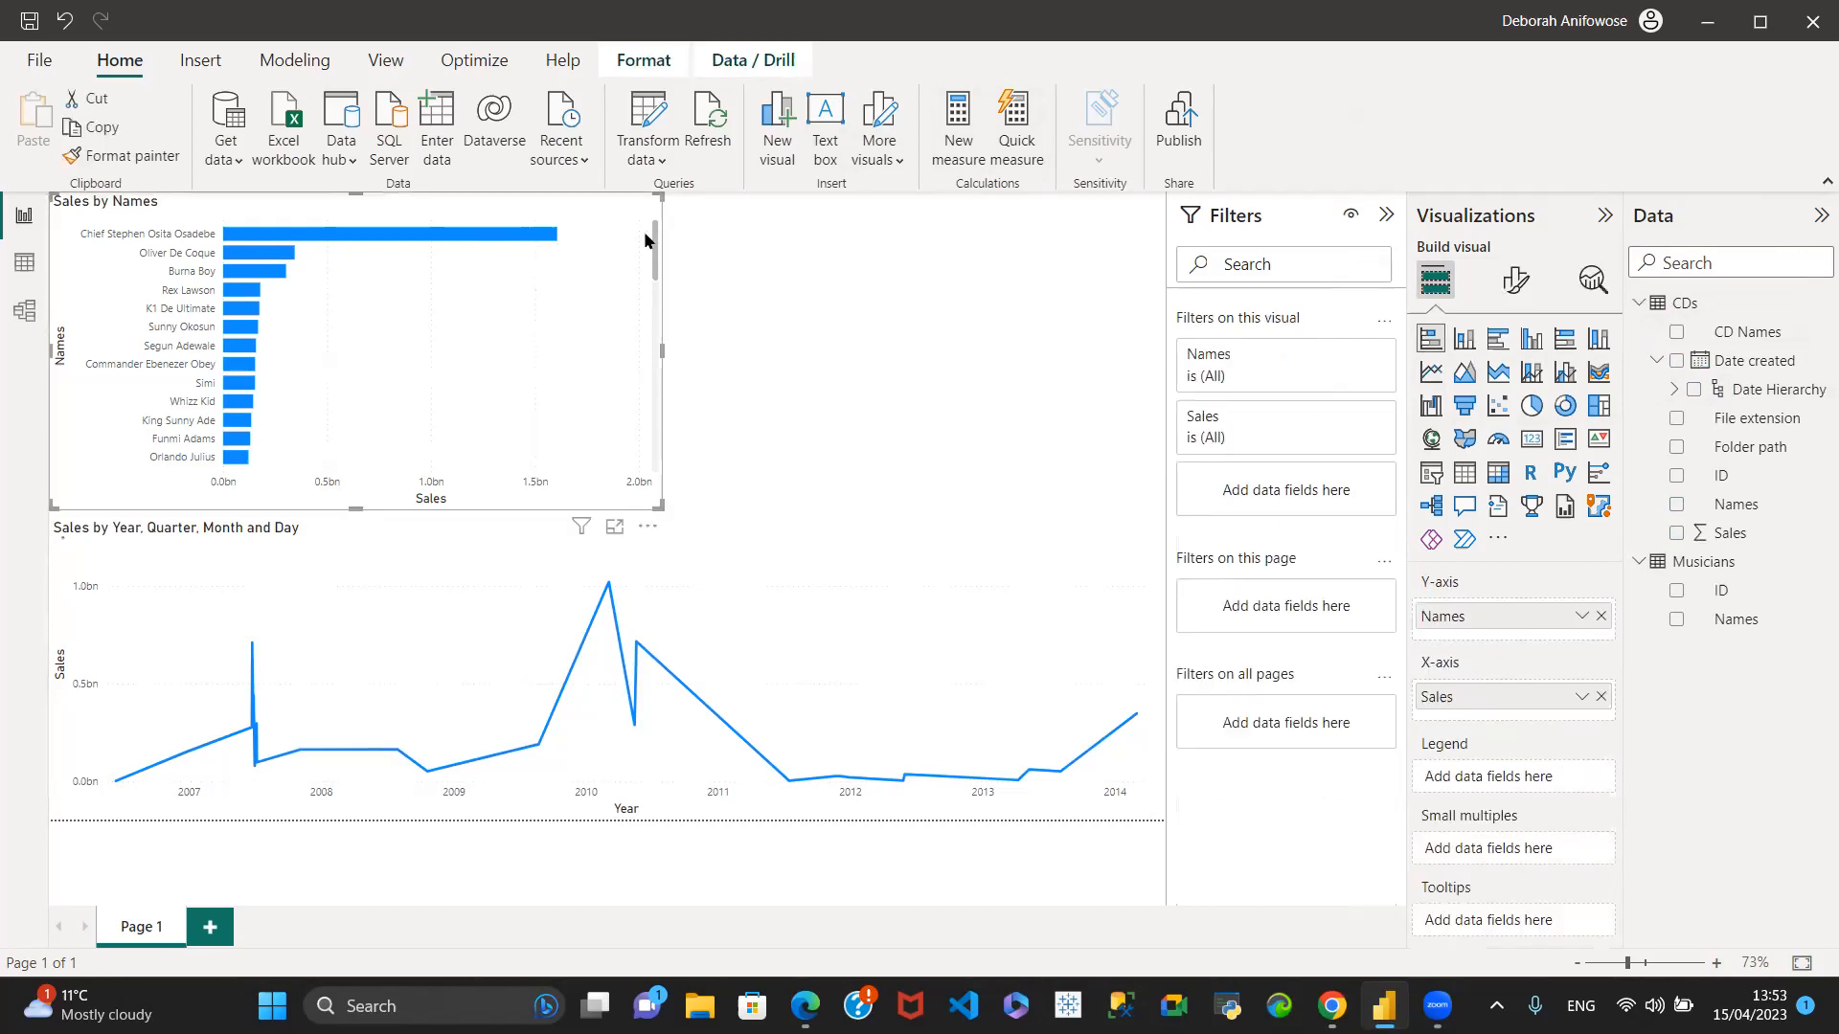
{"action": "left_click_drag", "start_coordinate": [349, 194], "coordinate": [350, 219]}
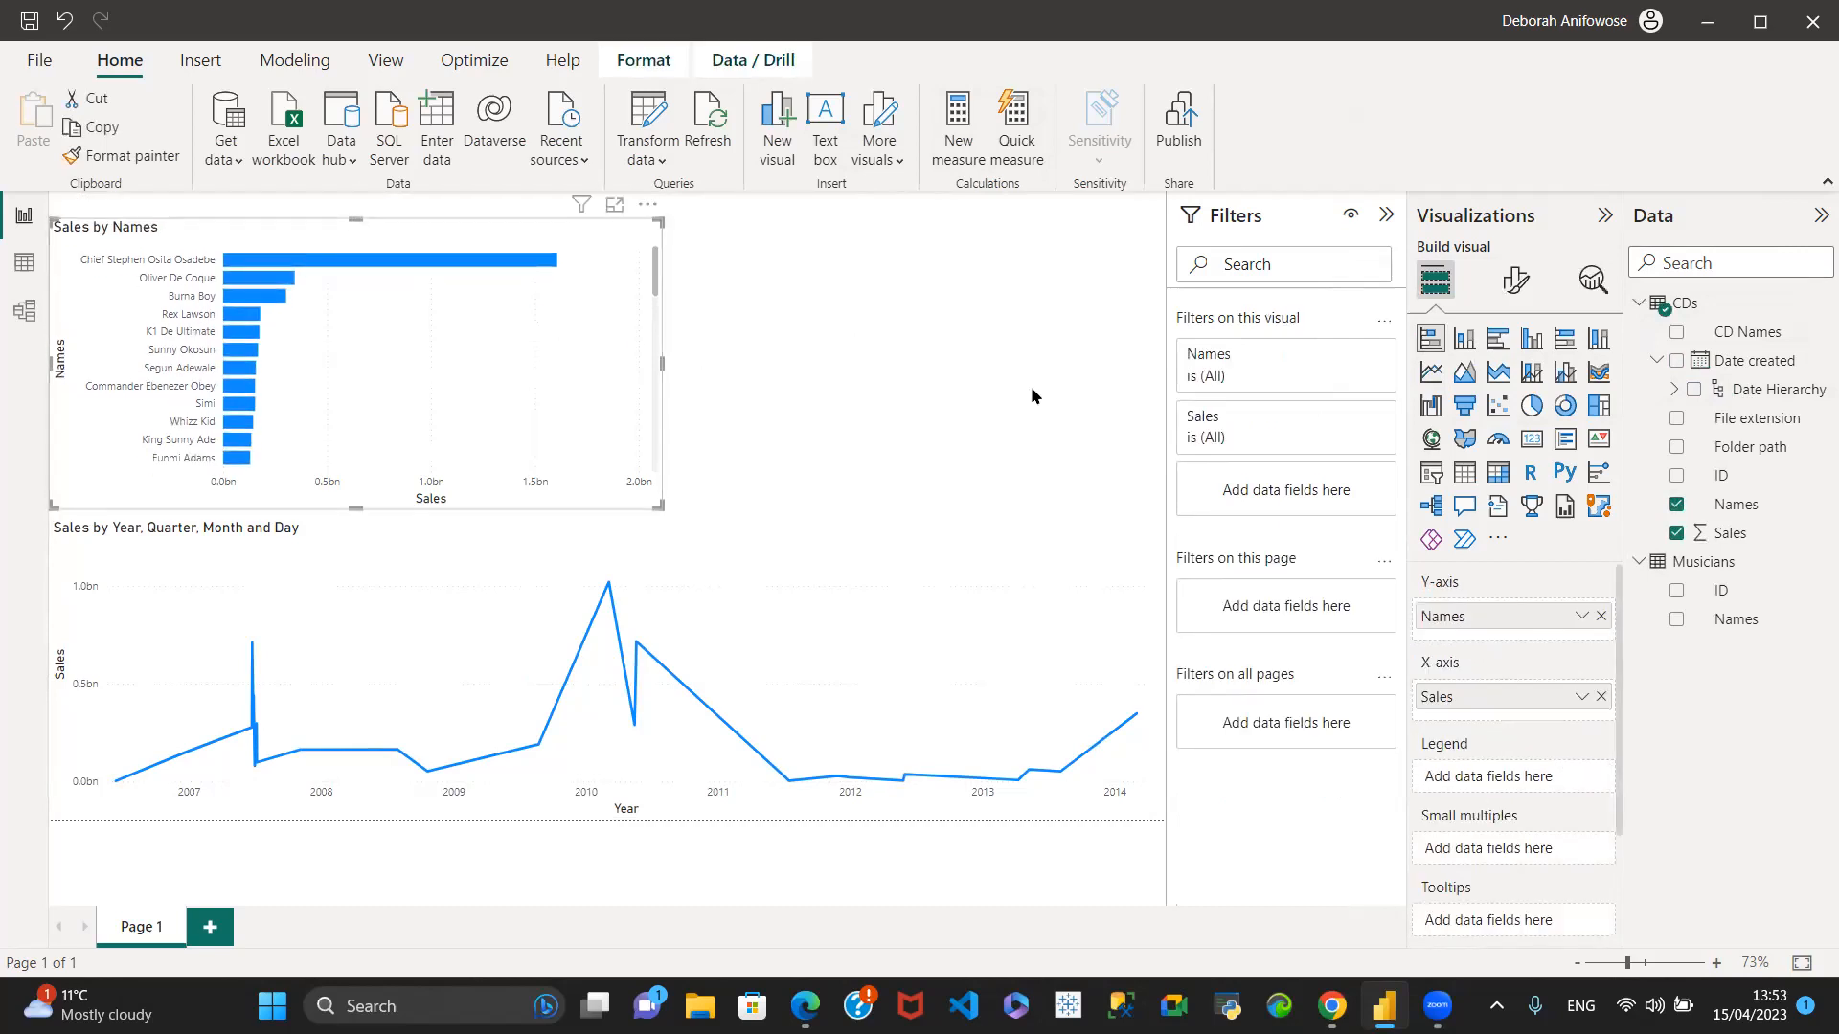
- Check which fields the line chart uses, and collapse the CDs and Musicians field lists
{"action": "left_click", "coordinate": [746, 559]}
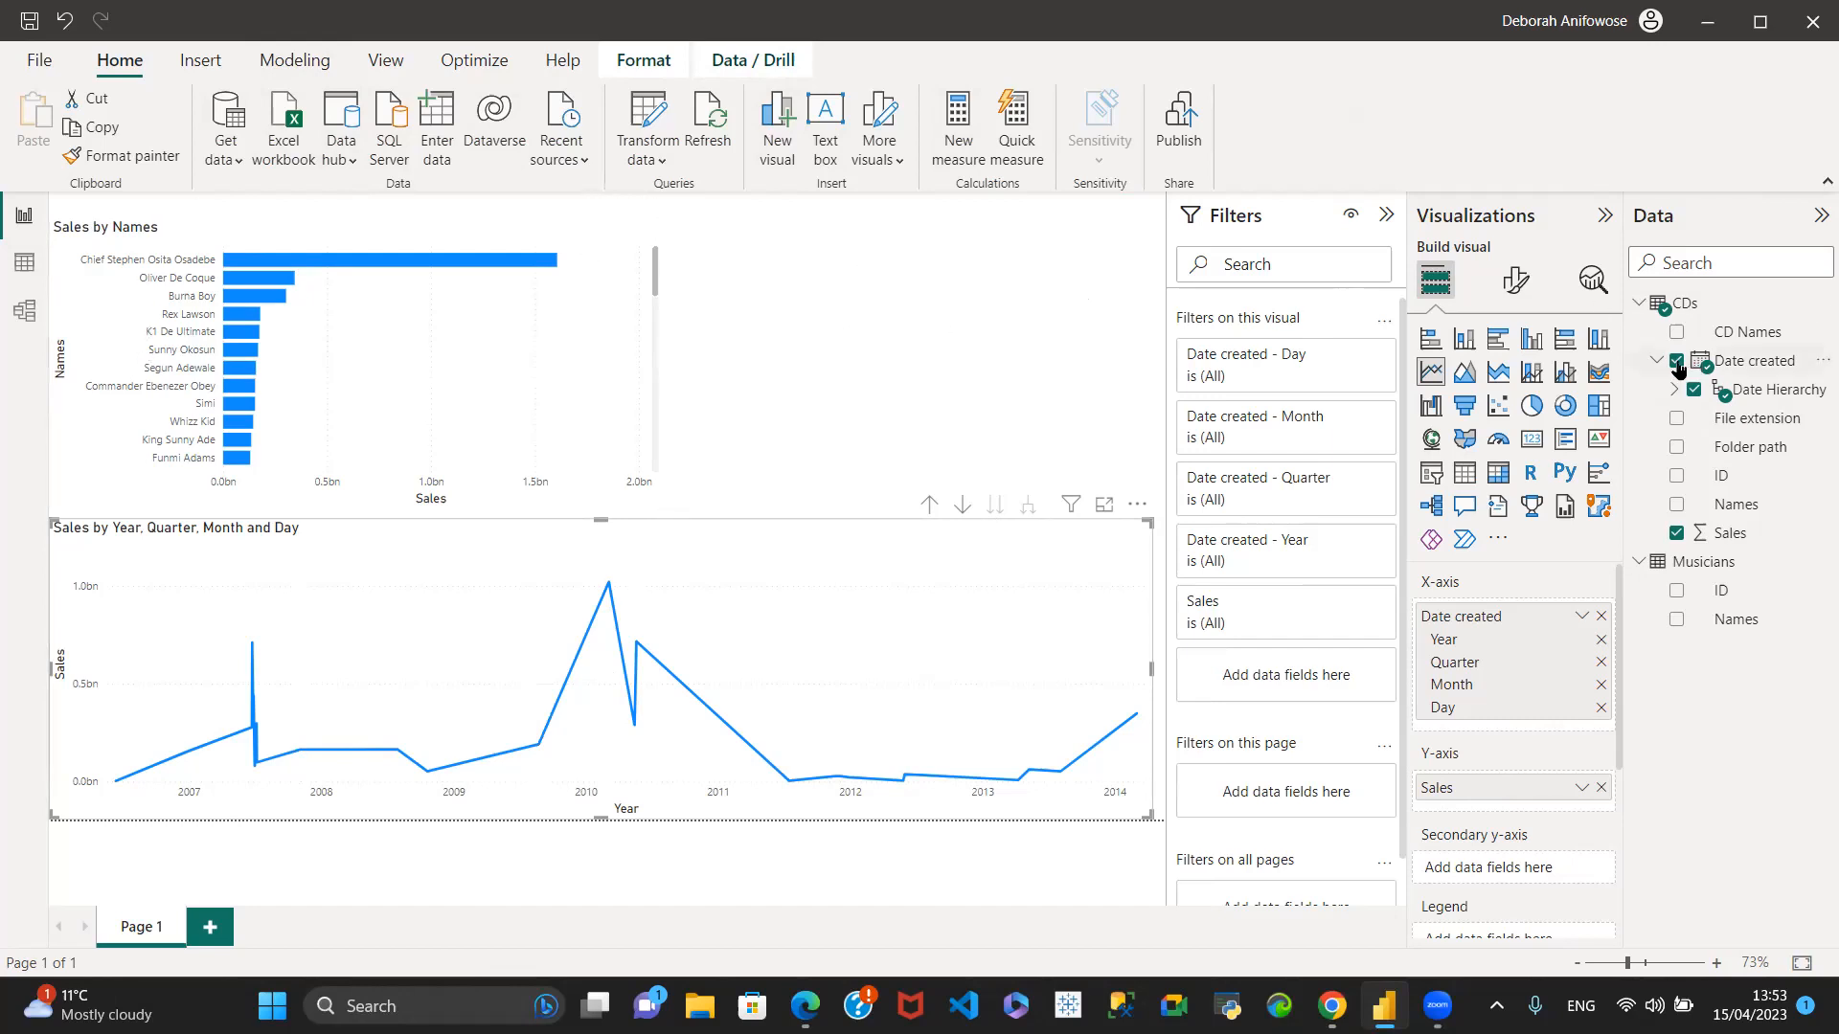
{"action": "left_click", "coordinate": [1638, 303]}
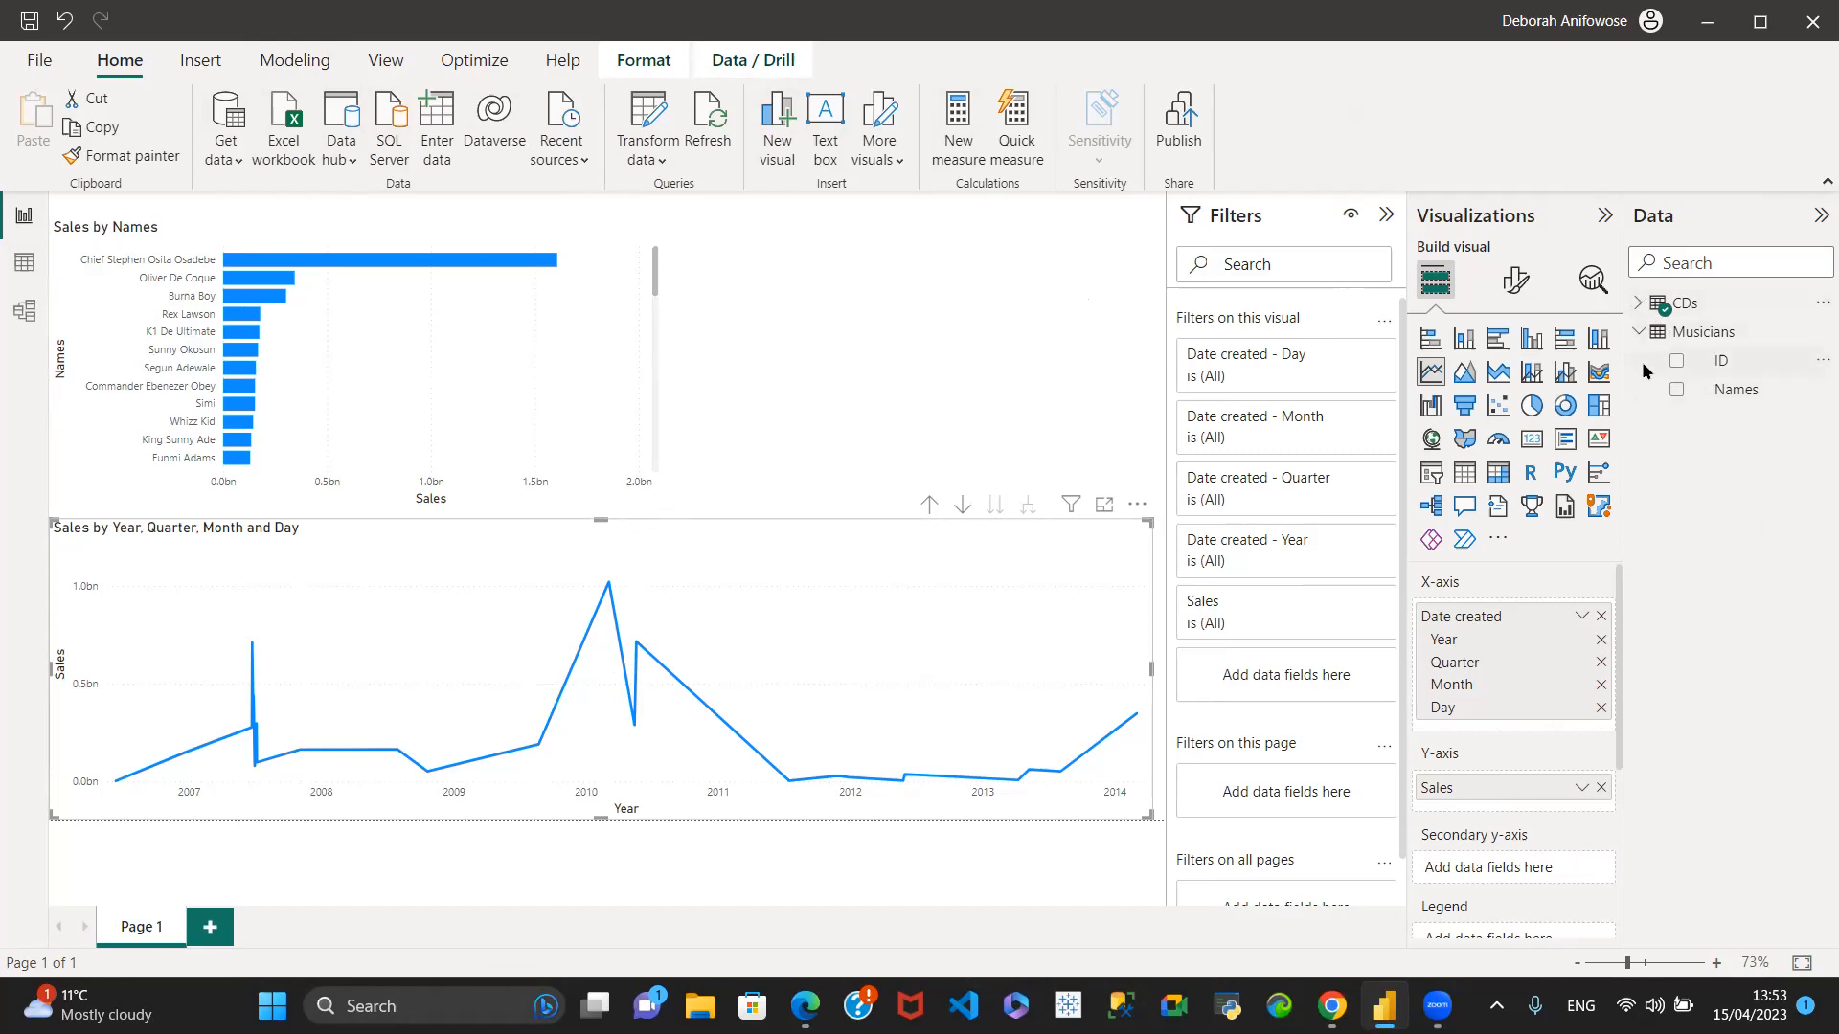
{"action": "left_click", "coordinate": [1644, 335]}
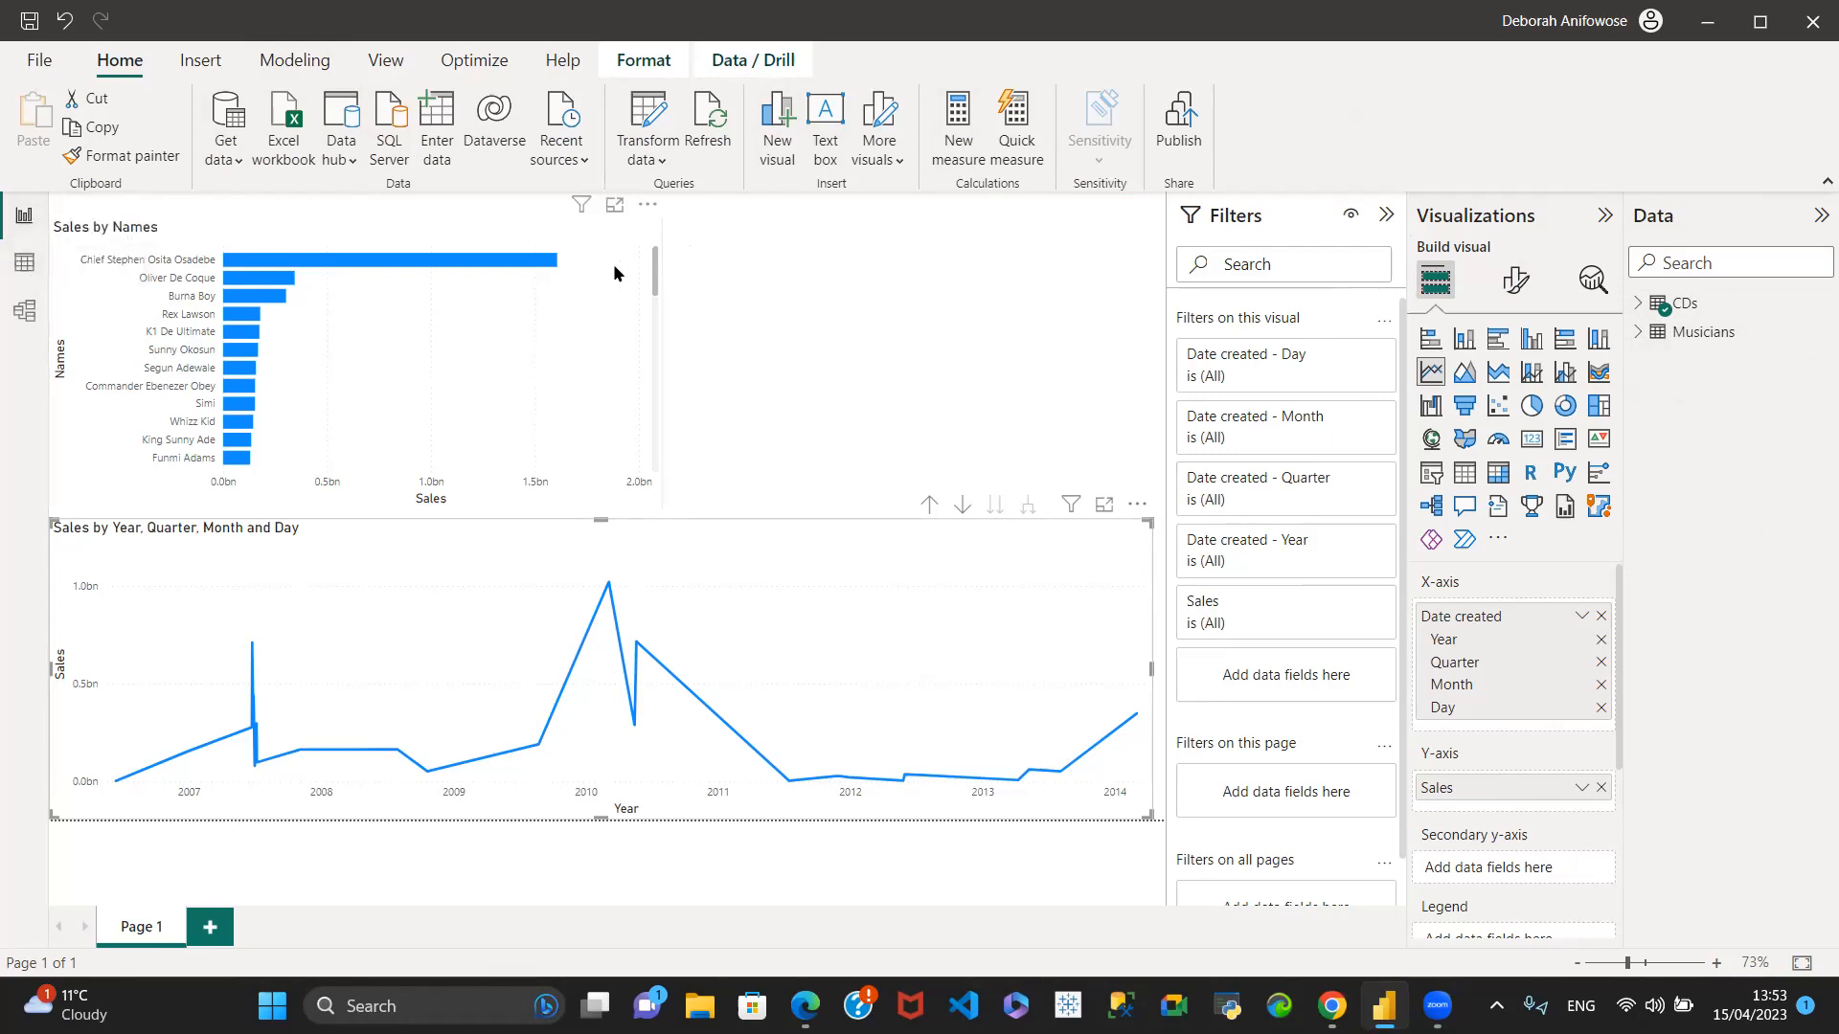
{"action": "left_click", "coordinate": [608, 235]}
{"action": "left_click", "coordinate": [815, 258]}
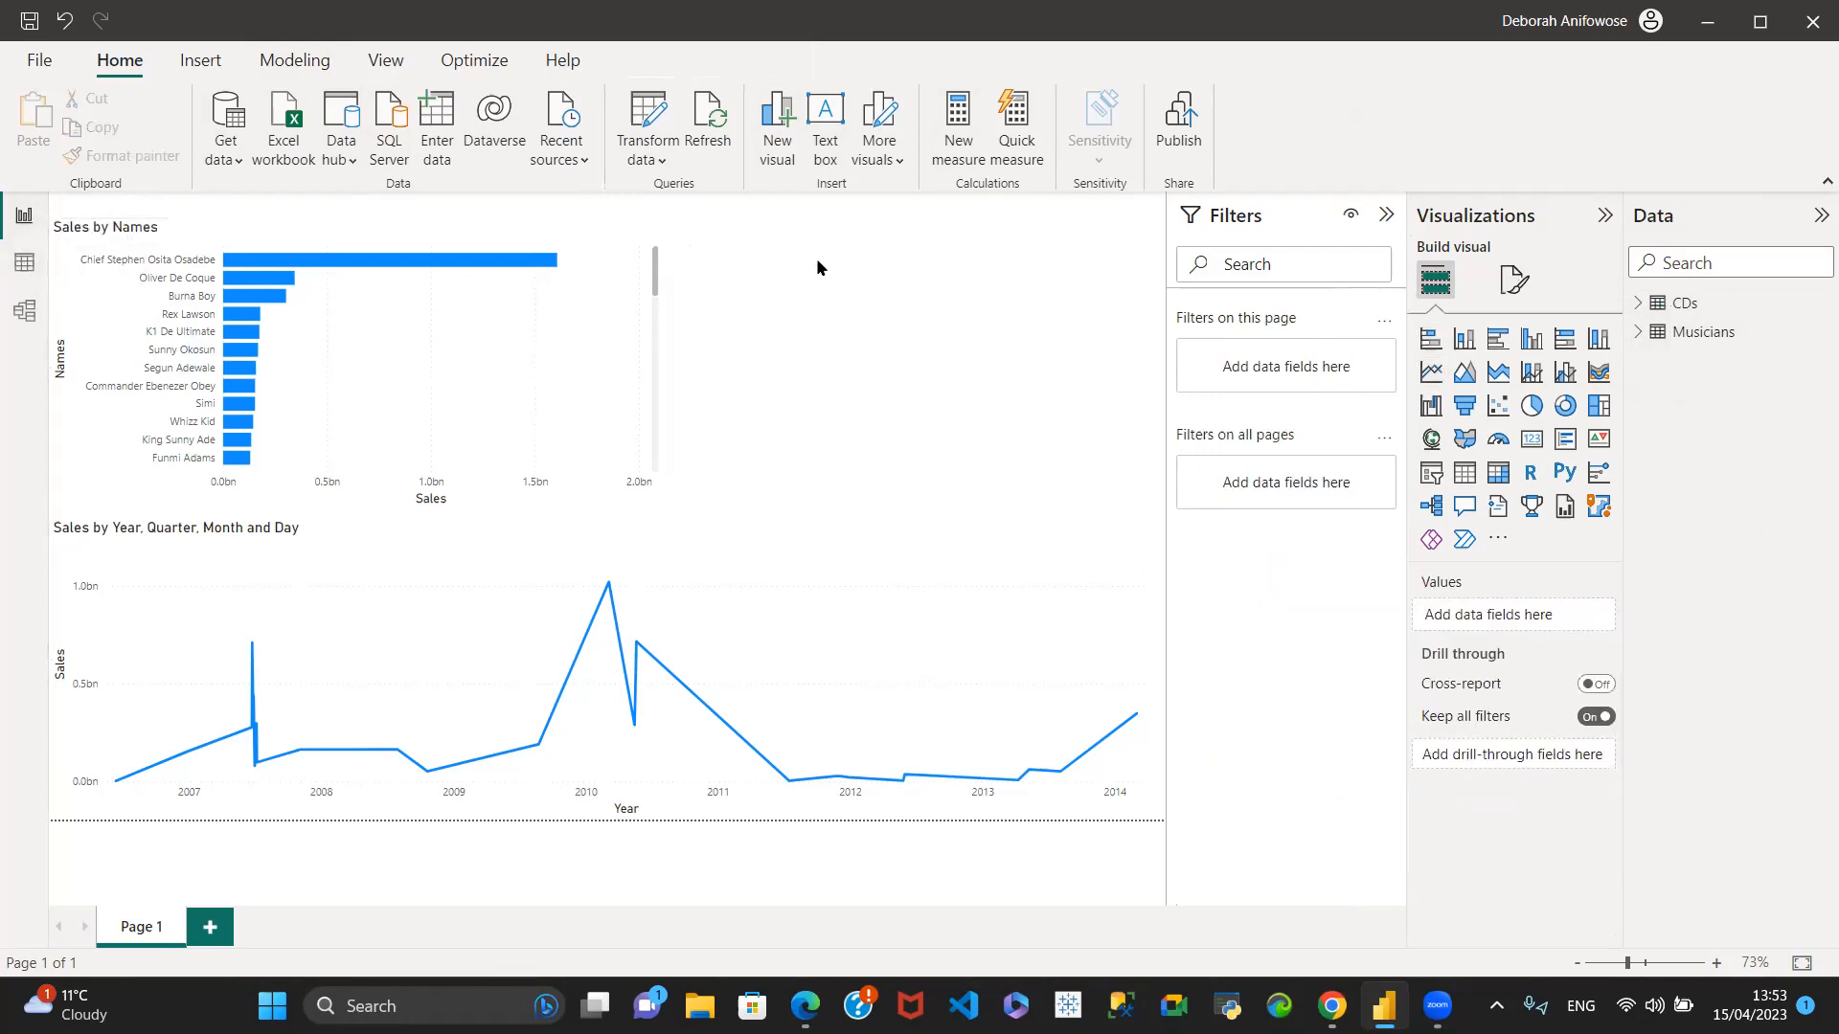